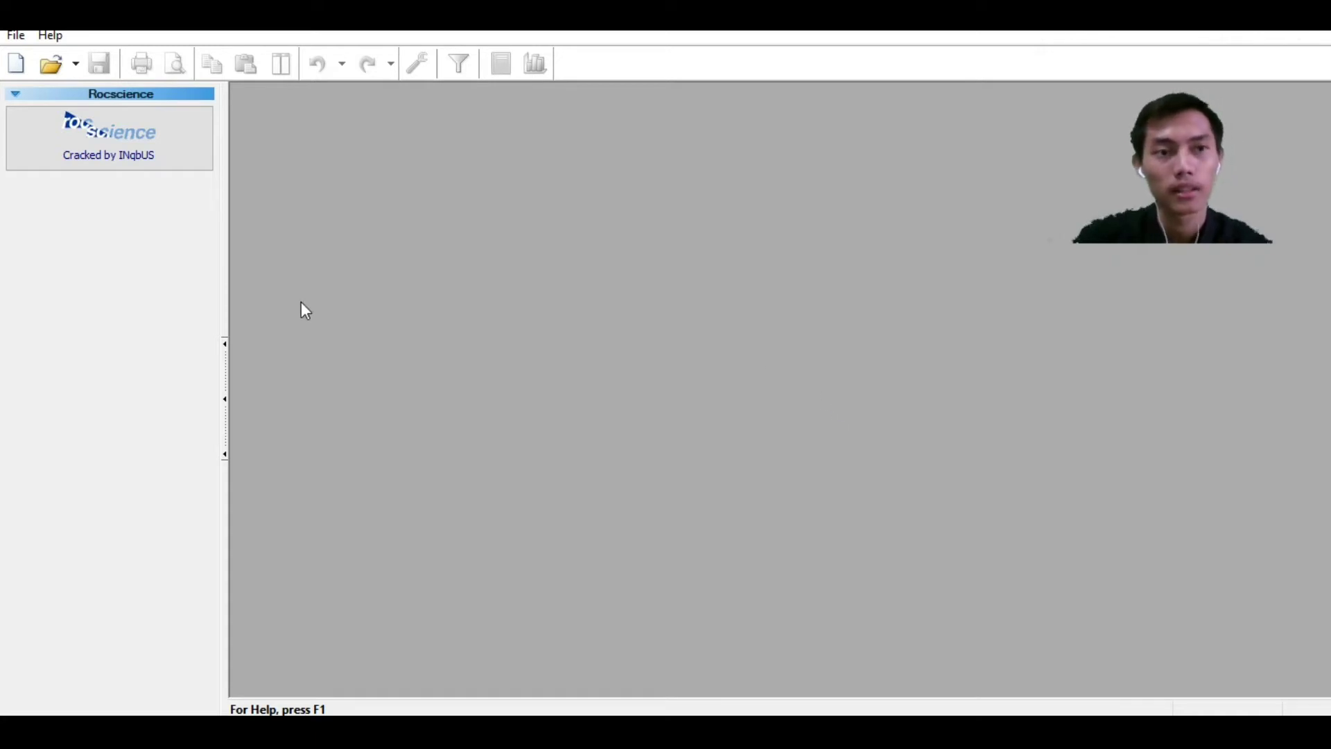
Create a new project and maximize its data table window
{"action": "left_click", "coordinate": [19, 36]}
{"action": "left_click", "coordinate": [30, 52]}
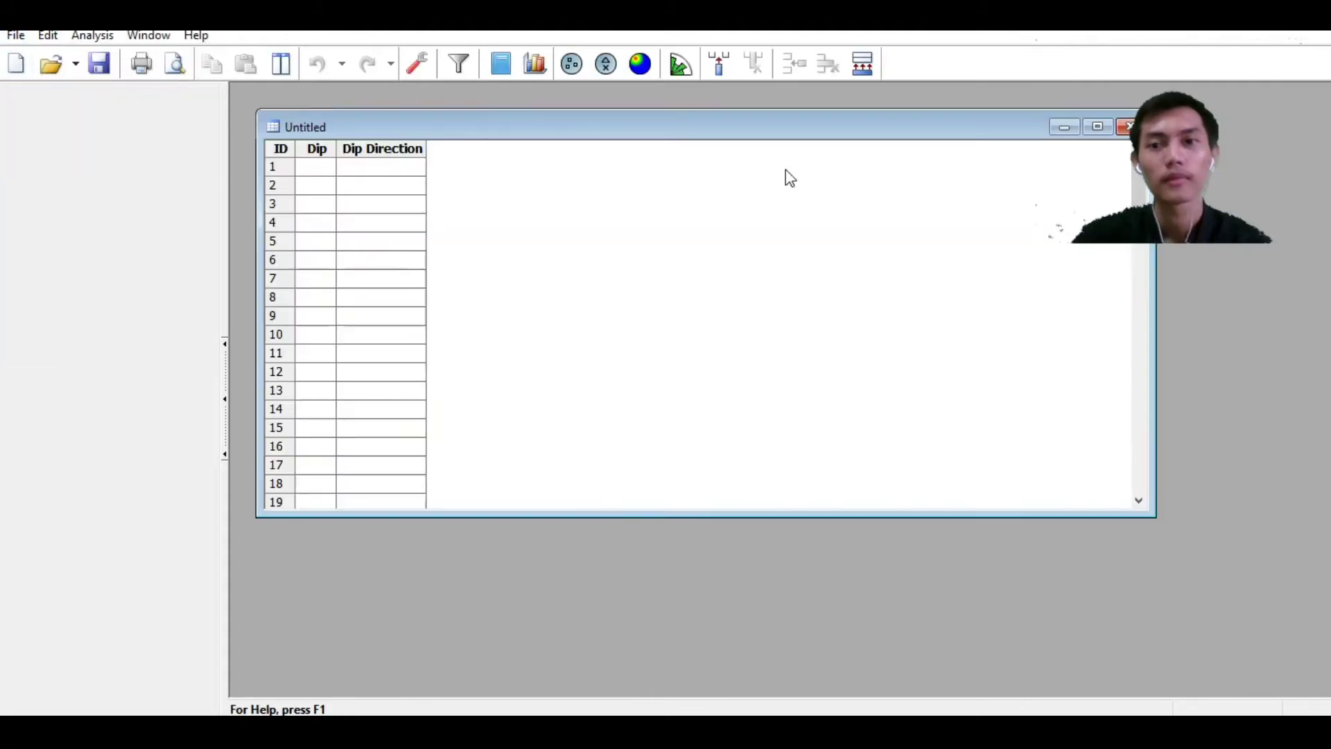
{"action": "left_click", "coordinate": [1096, 127]}
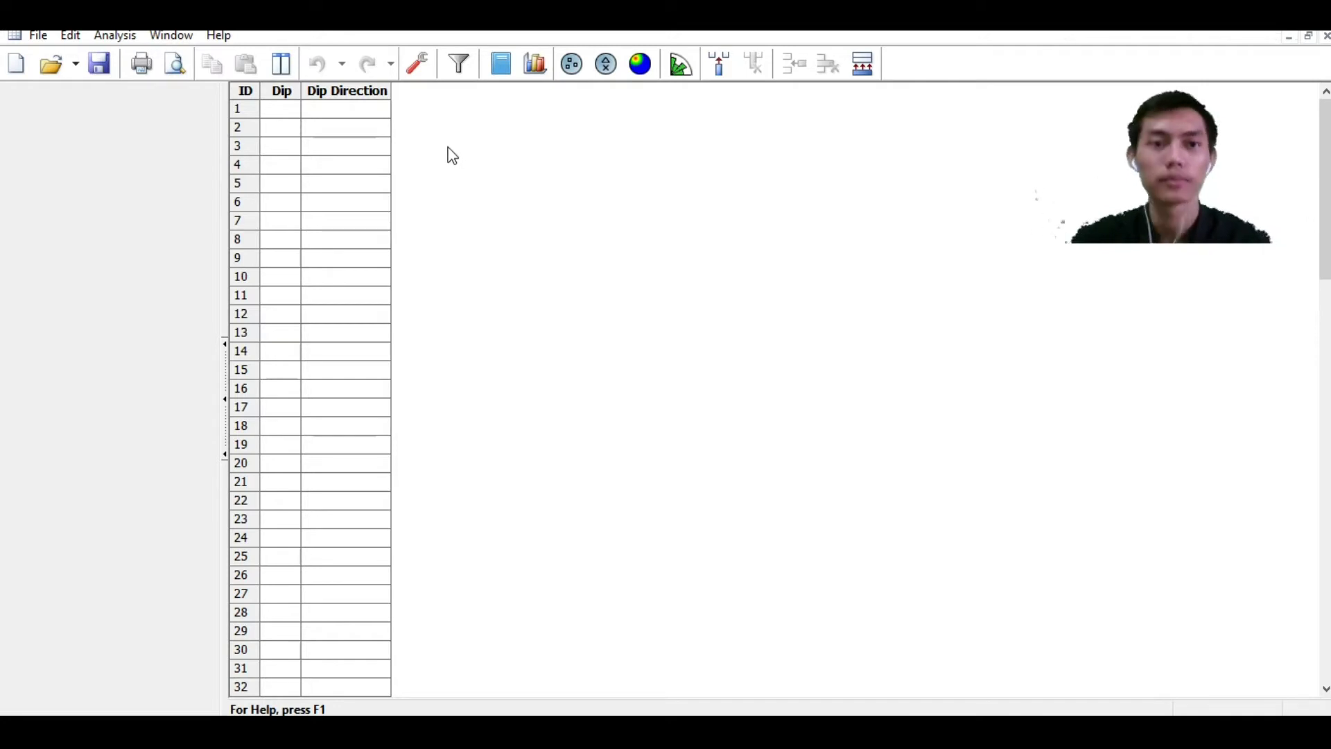
Set the project's global orientation format to Strike (Right) / Dip
{"action": "left_click", "coordinate": [415, 66]}
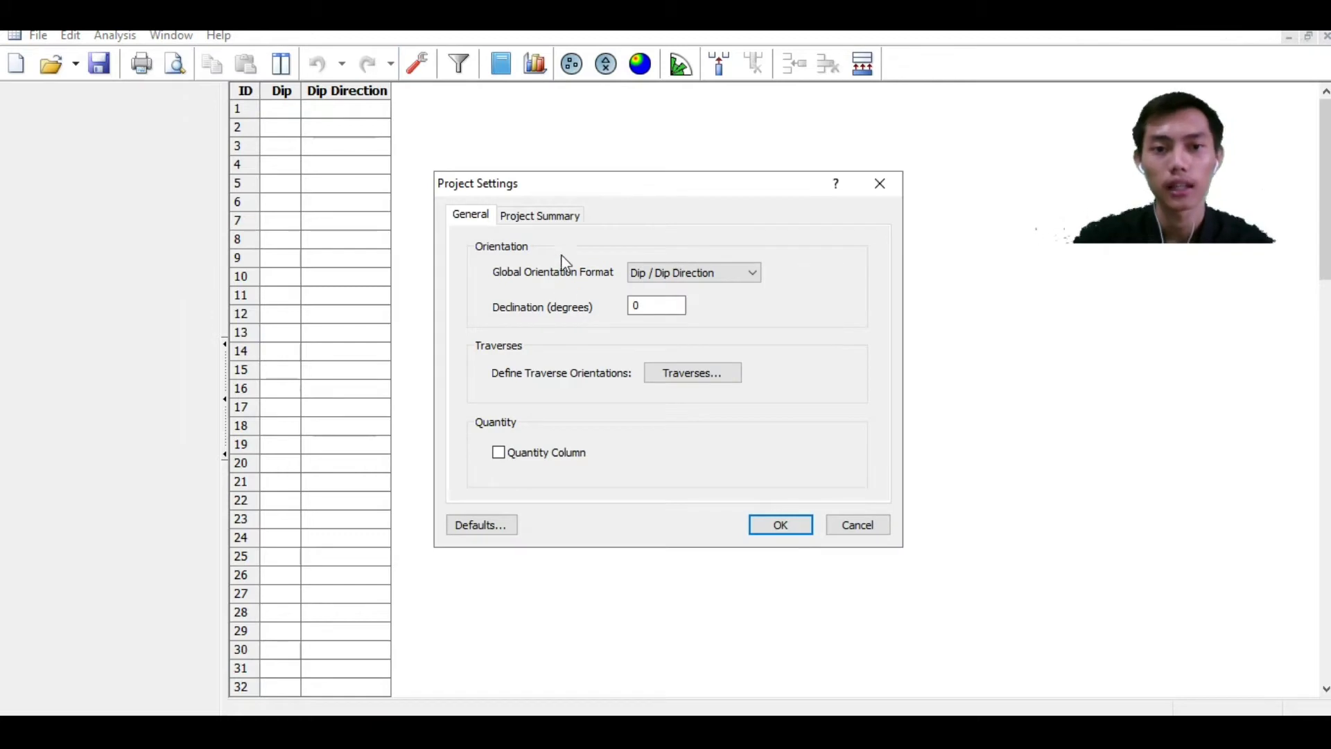
{"action": "left_click", "coordinate": [696, 271]}
{"action": "left_click", "coordinate": [702, 305]}
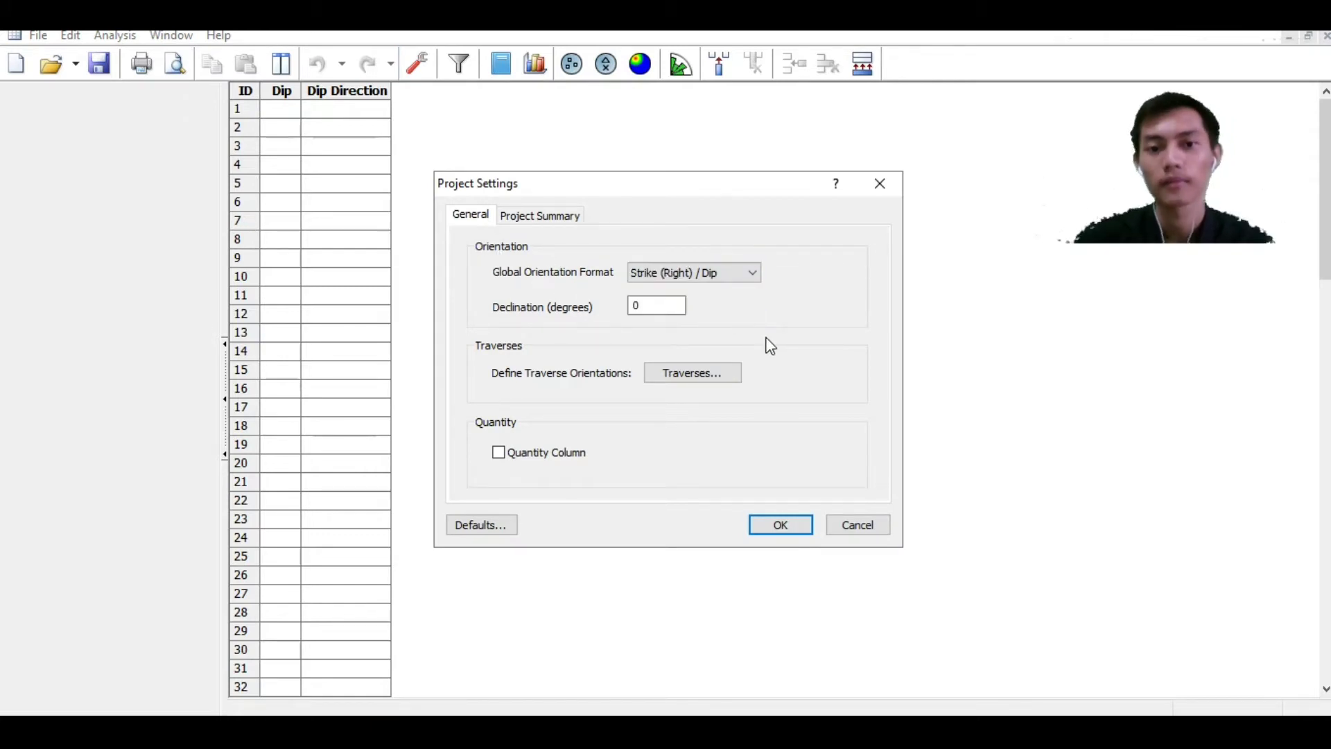
{"action": "left_click", "coordinate": [786, 524]}
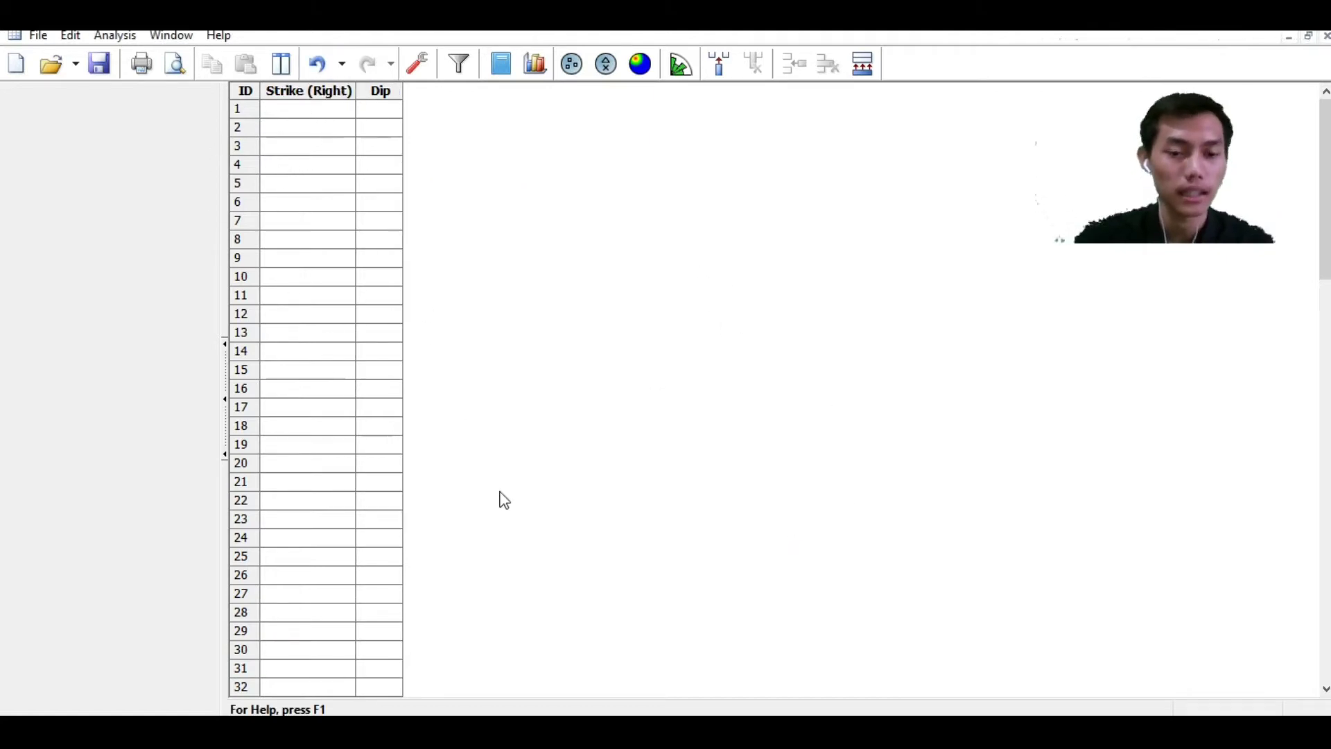
Switch to the Excel workbook and copy the strike and dip values in A2:B61 of the Kekar sheet
{"action": "key", "text": "alt+Tab"}
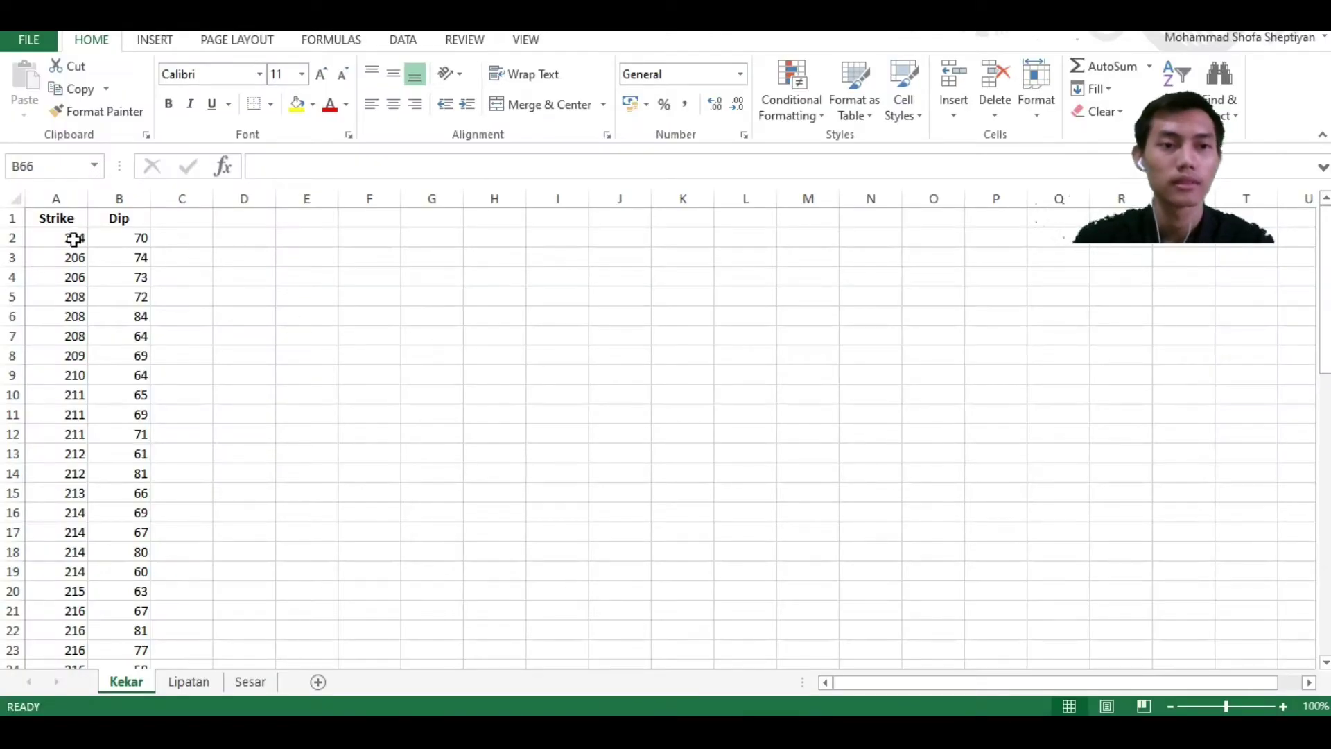
{"action": "left_click_drag", "start_coordinate": [74, 239], "coordinate": [133, 627]}
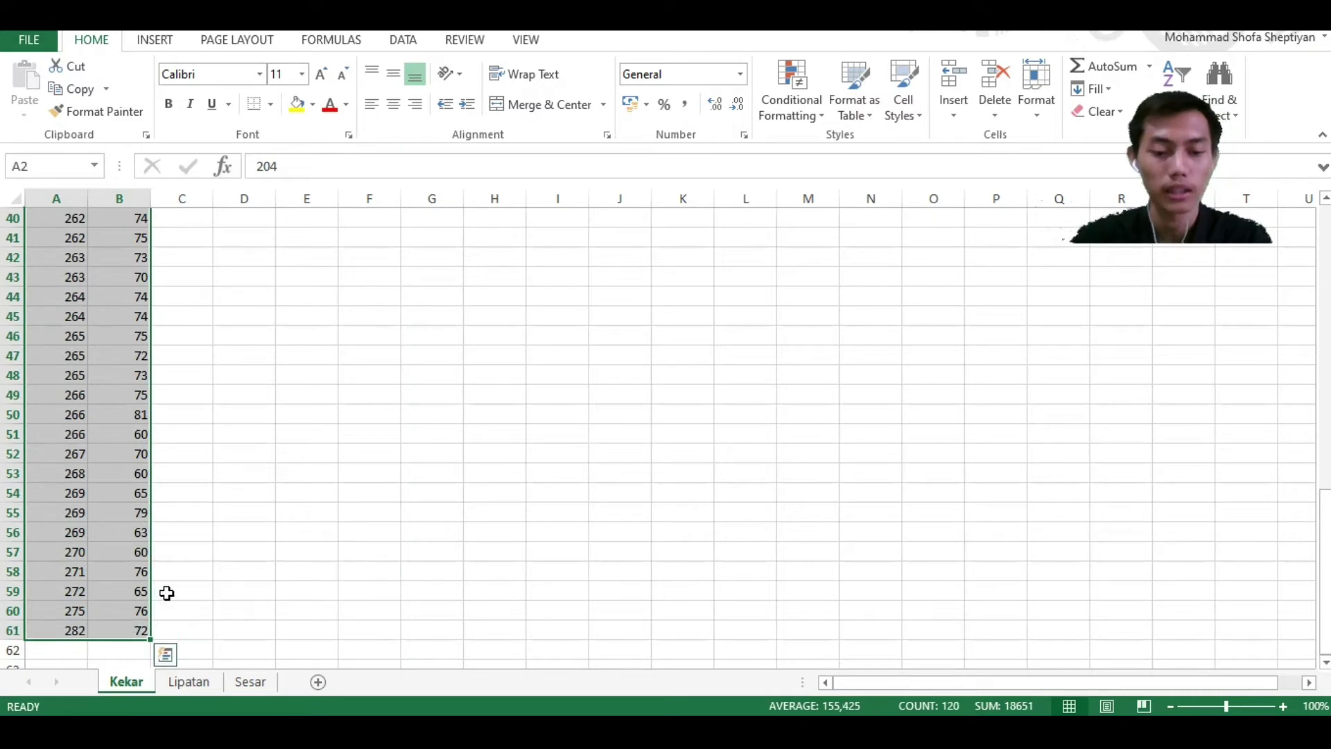
{"action": "key", "text": "ctrl+c"}
{"action": "left_click", "coordinate": [645, 423]}
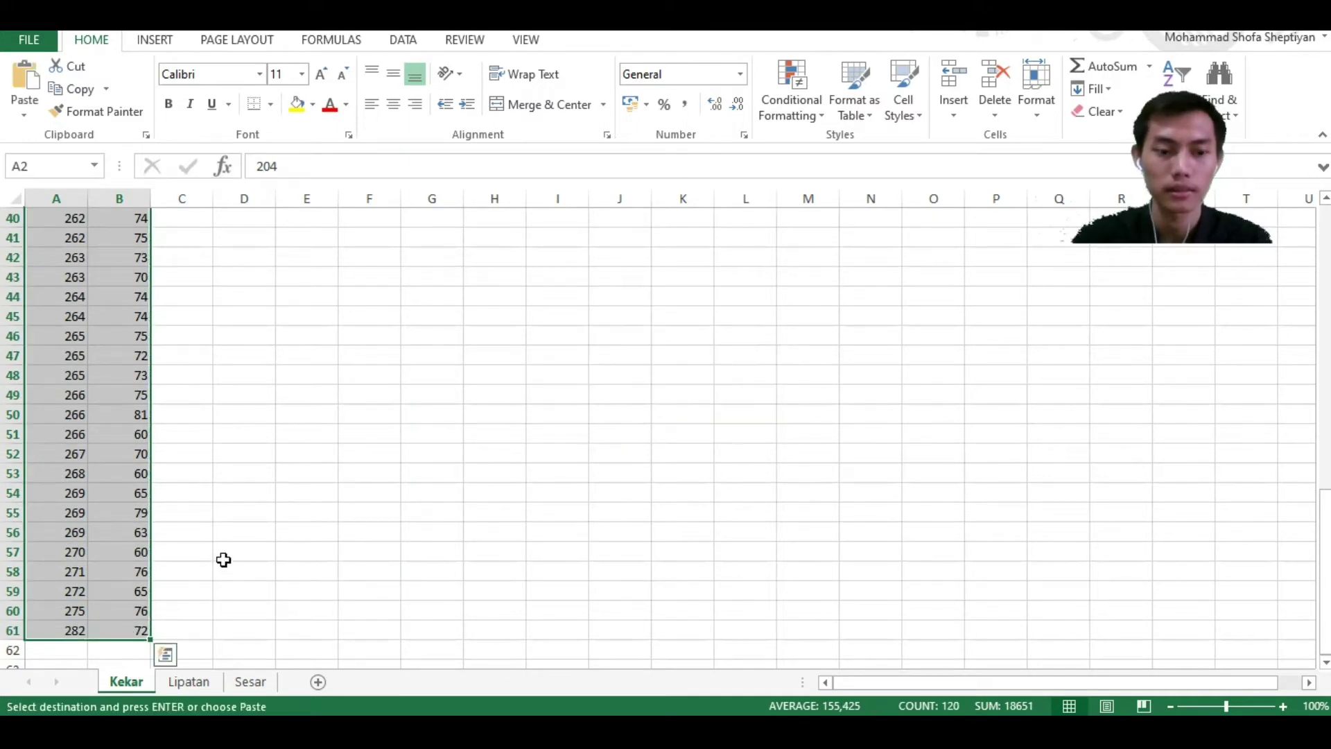
{"action": "key", "text": "ctrl+c"}
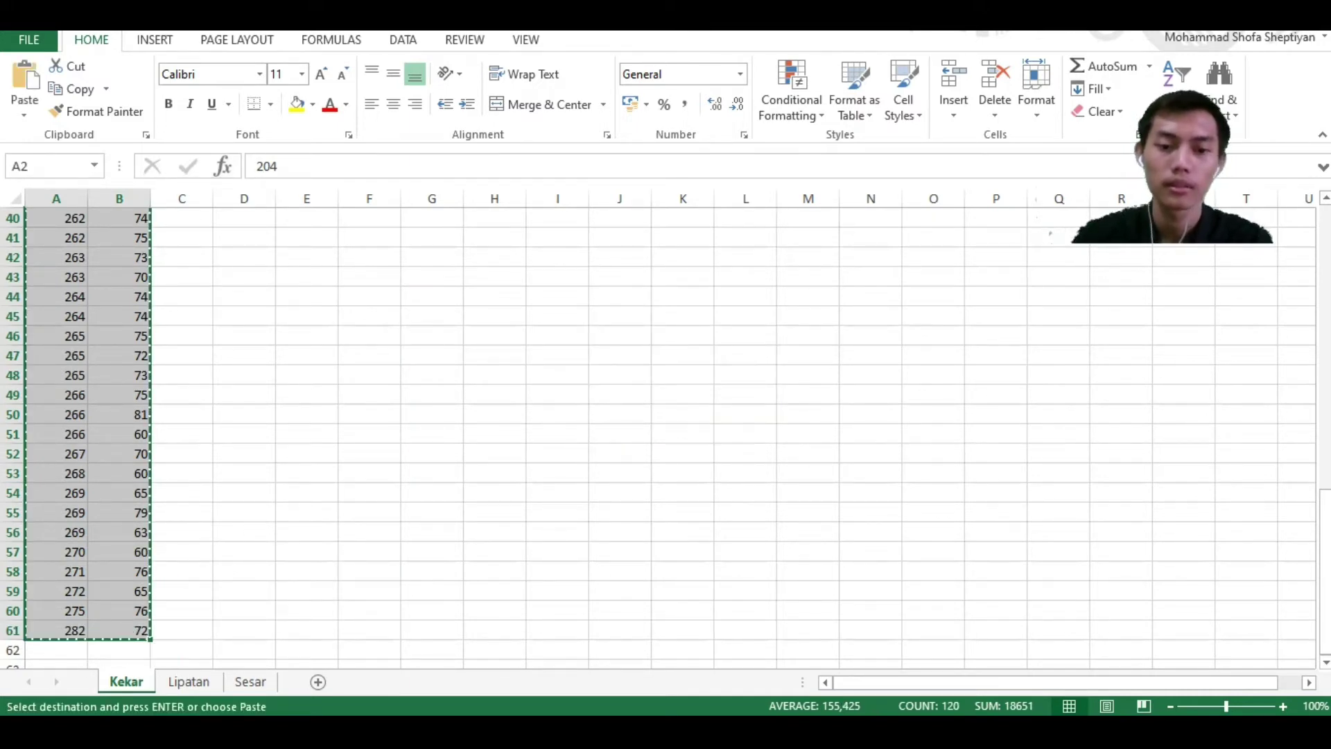
Switch back to the Rocscience project and paste the copied strike and dip values starting at the first Strike (Right) cell
{"action": "key", "text": "alt+Tab"}
{"action": "left_click", "coordinate": [286, 92]}
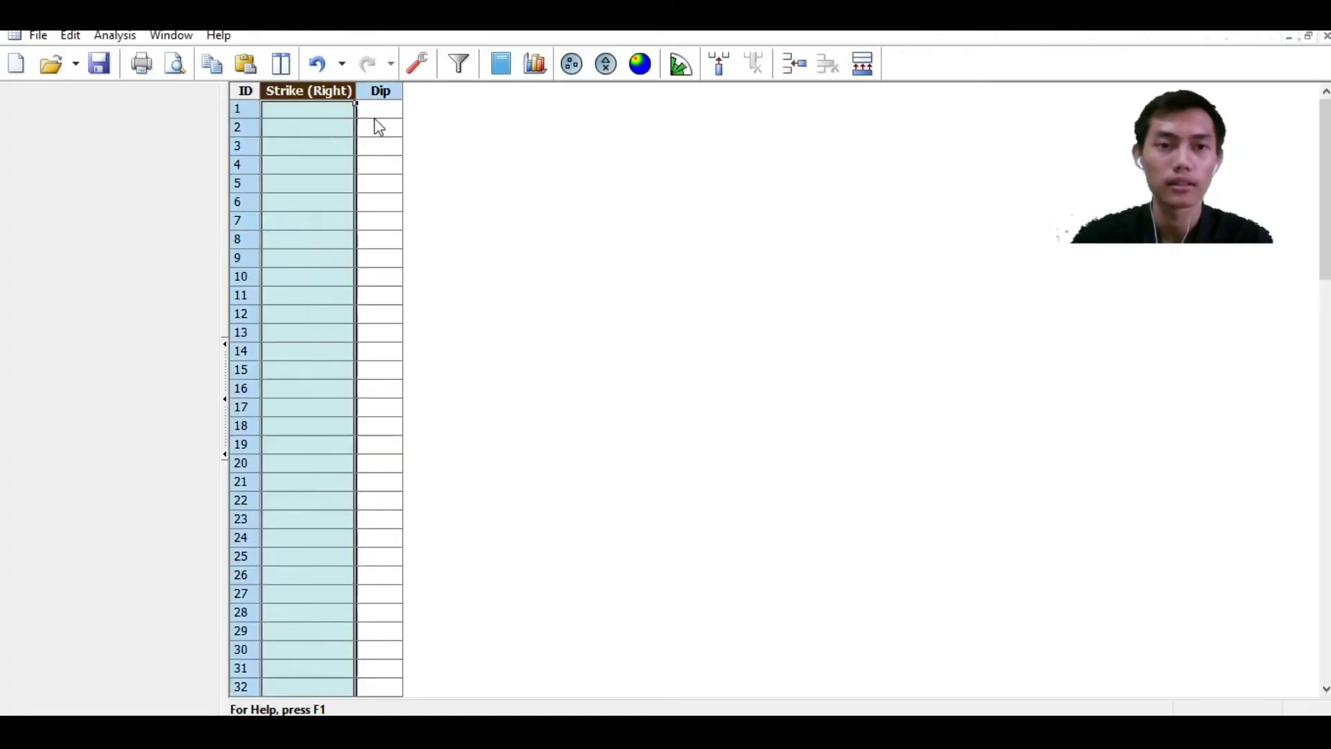
{"action": "key", "text": "ctrl+v"}
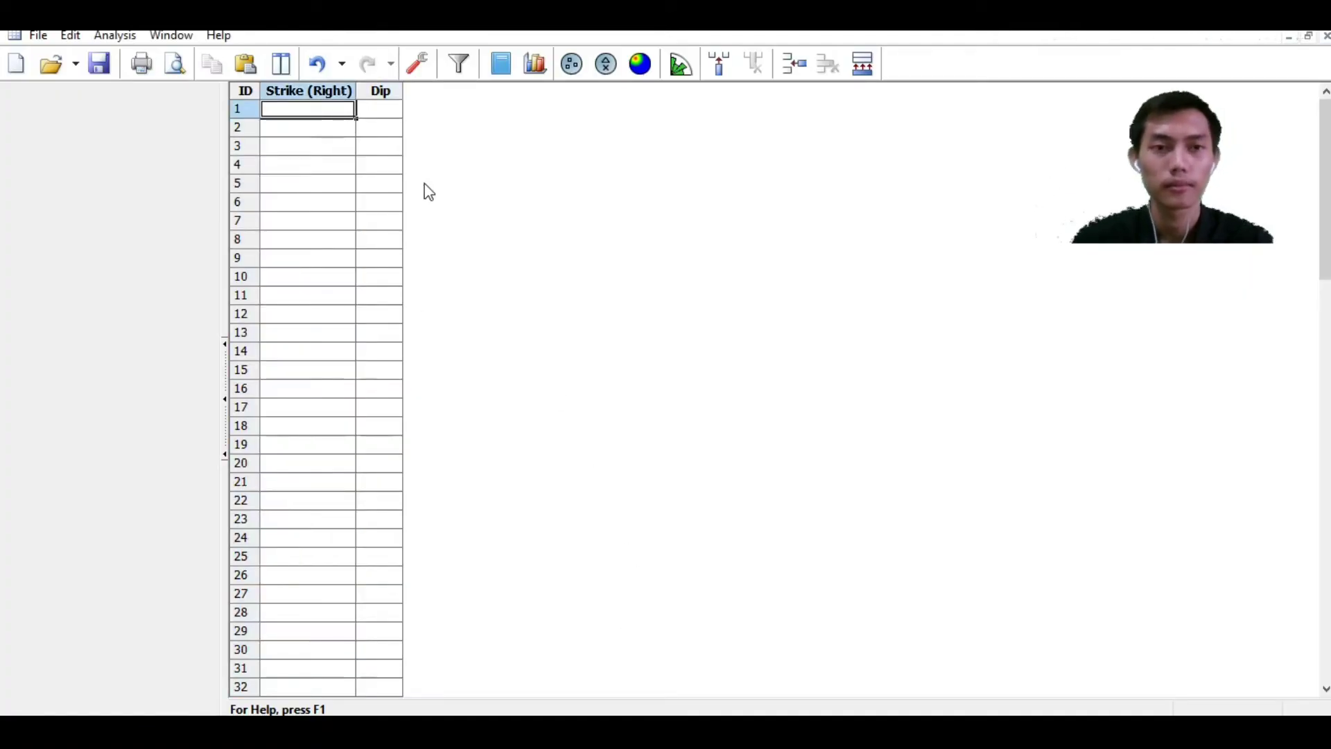
{"action": "left_click", "coordinate": [326, 111]}
{"action": "key", "text": "ctrl+v"}
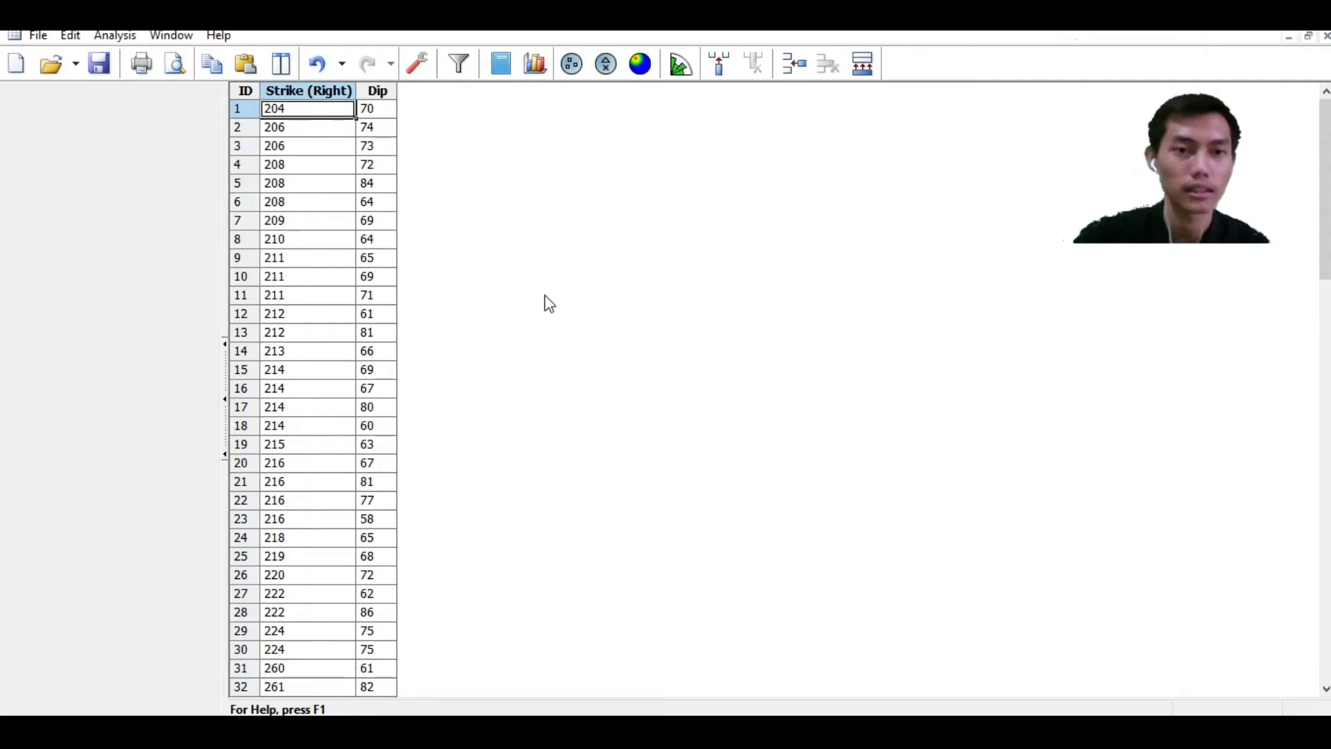
Plot the strike and dip data as poles on a stereonet, then display the pole density contours
{"action": "left_click", "coordinate": [579, 67]}
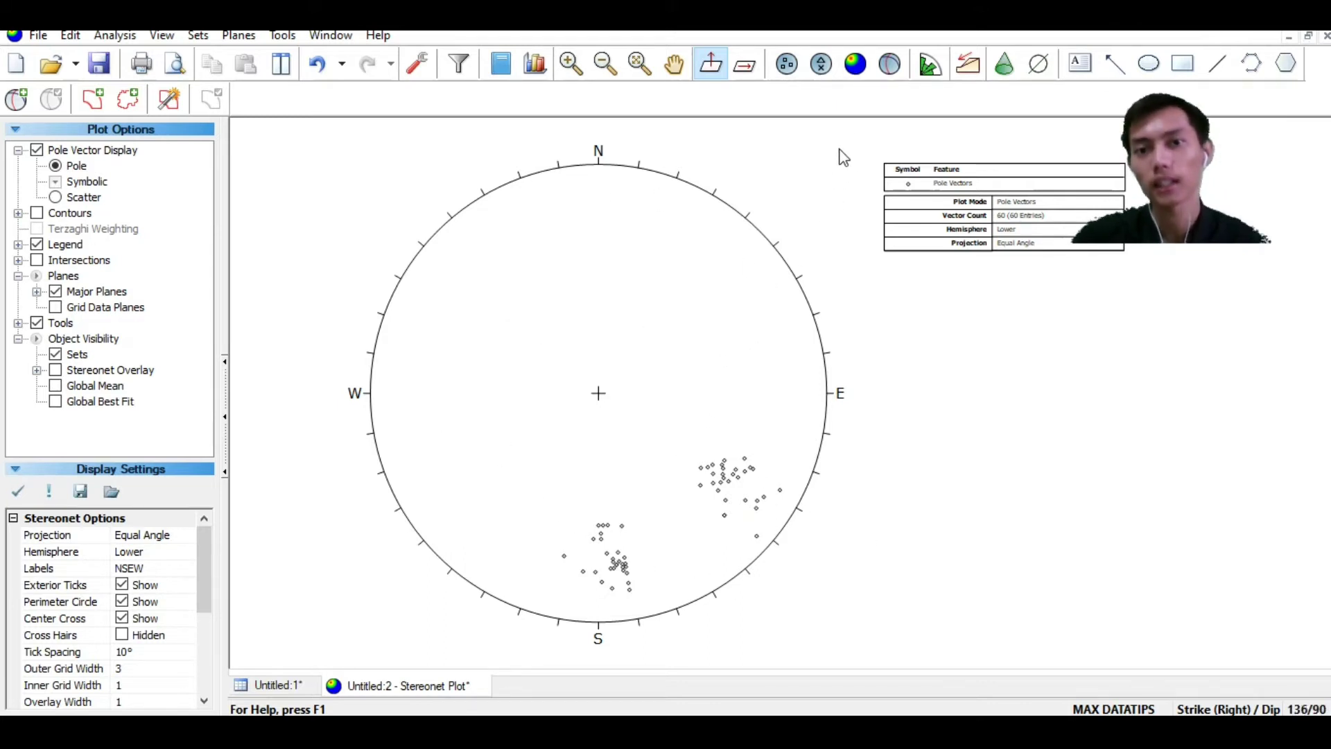
{"action": "left_click", "coordinate": [859, 72]}
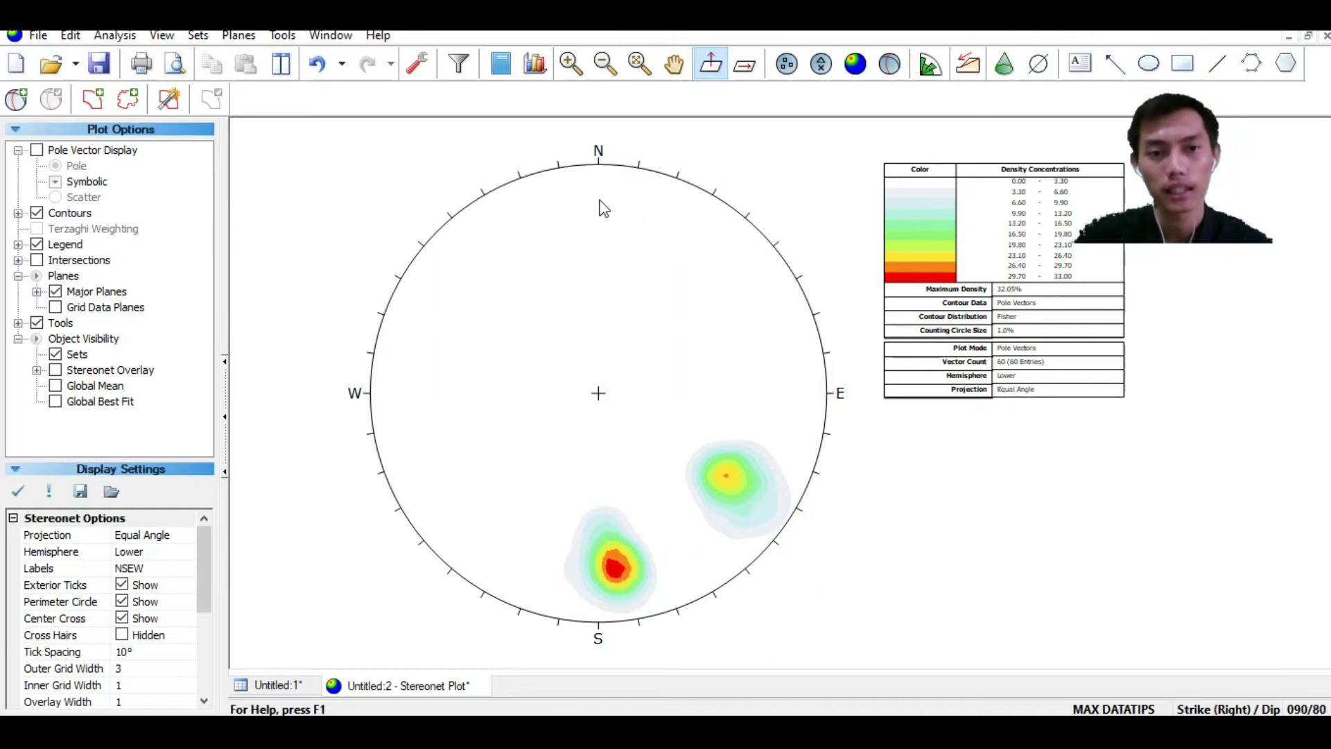
Add a user plane at 265/75 on the southern density maximum, labelled Max 1, showing only its pole and label
{"action": "left_click", "coordinate": [18, 101]}
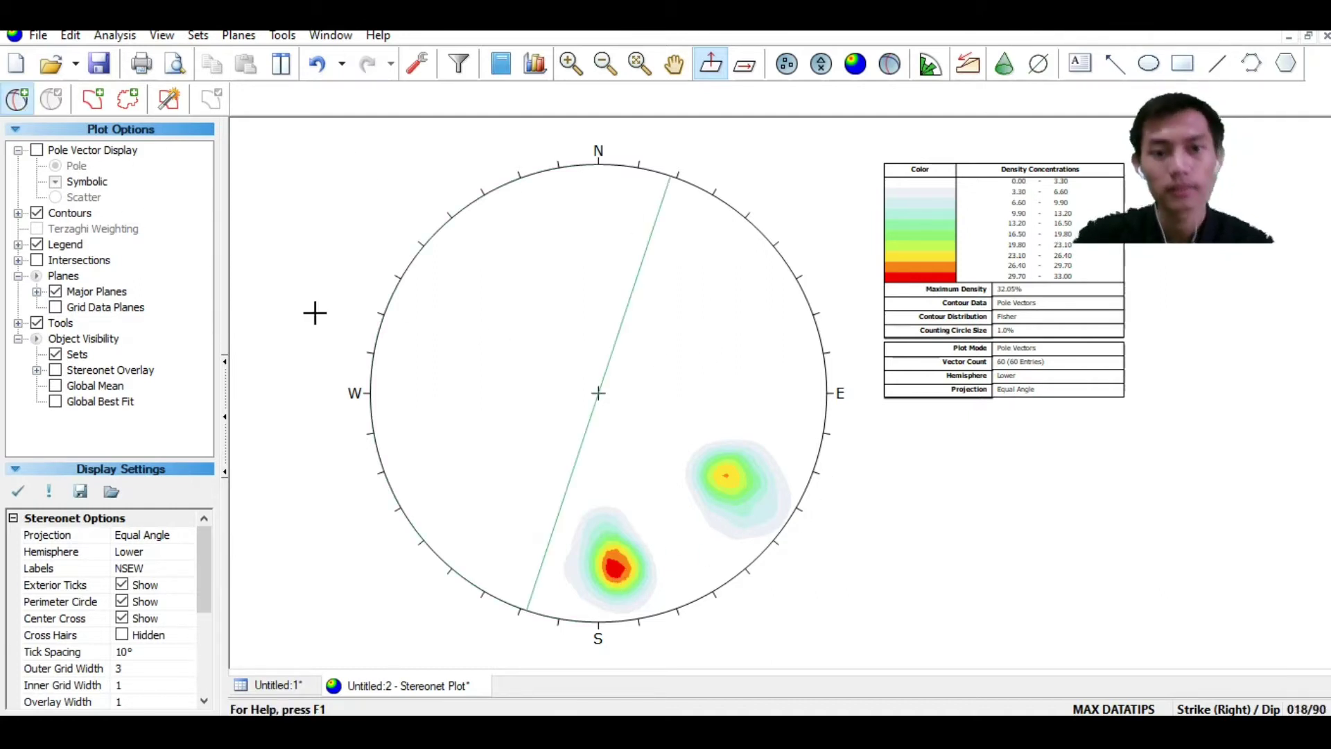
{"action": "scroll", "coordinate": [655, 575], "scroll_direction": "up", "scroll_amount": 1}
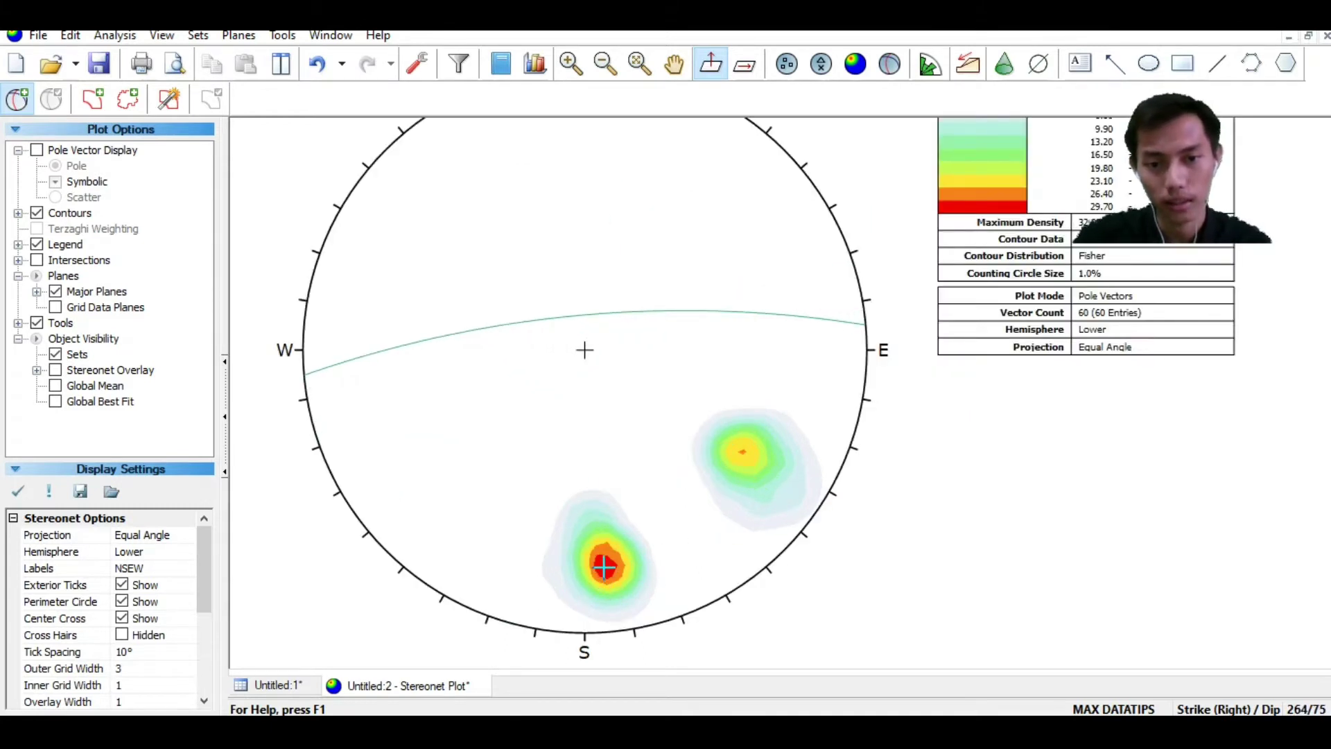
{"action": "left_click", "coordinate": [604, 567]}
{"action": "left_click", "coordinate": [716, 296]}
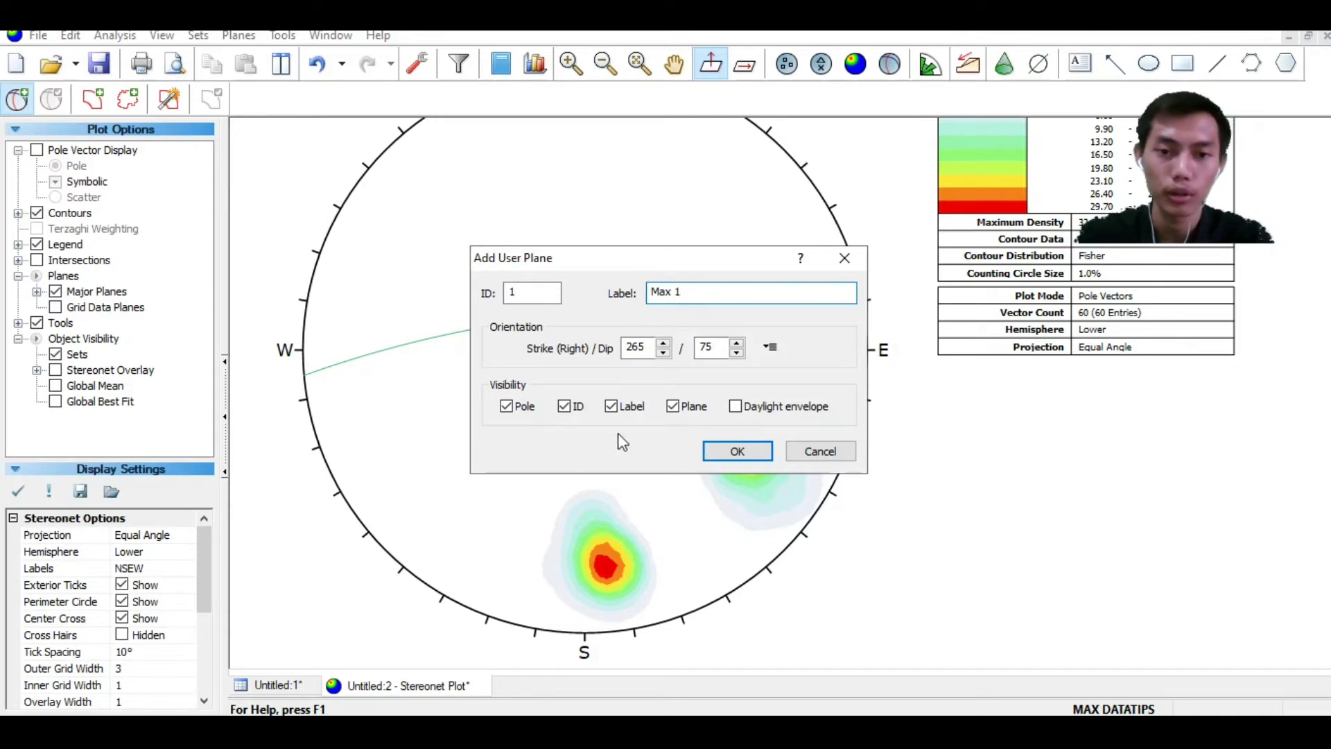
{"action": "left_click", "coordinate": [673, 413]}
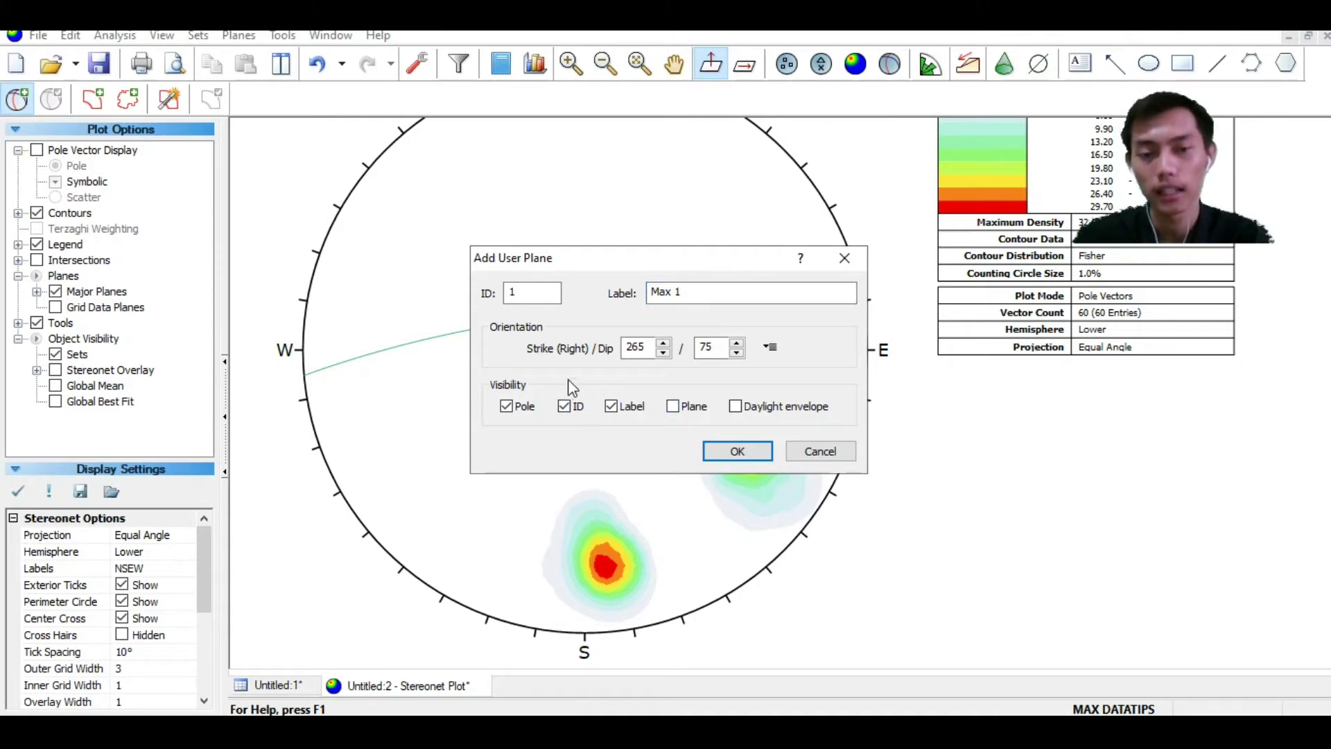
{"action": "left_click", "coordinate": [564, 407]}
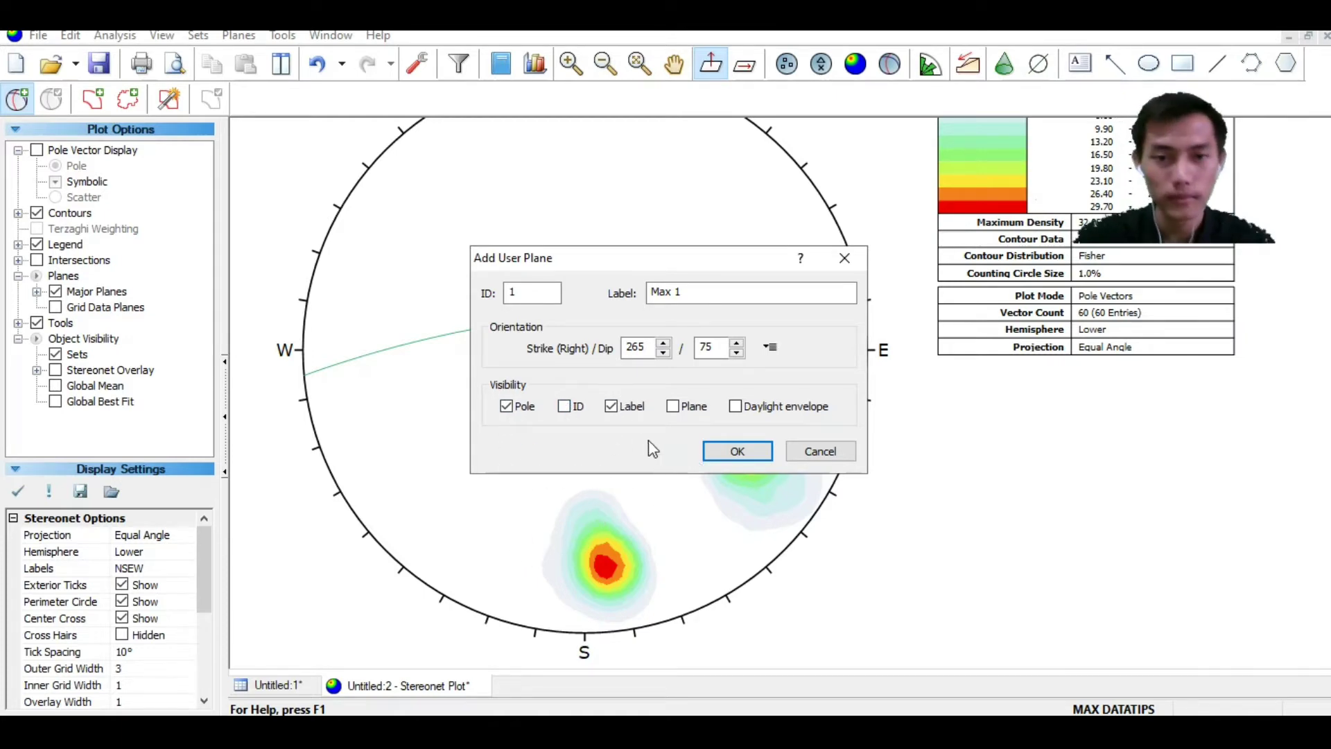
{"action": "left_click", "coordinate": [737, 451]}
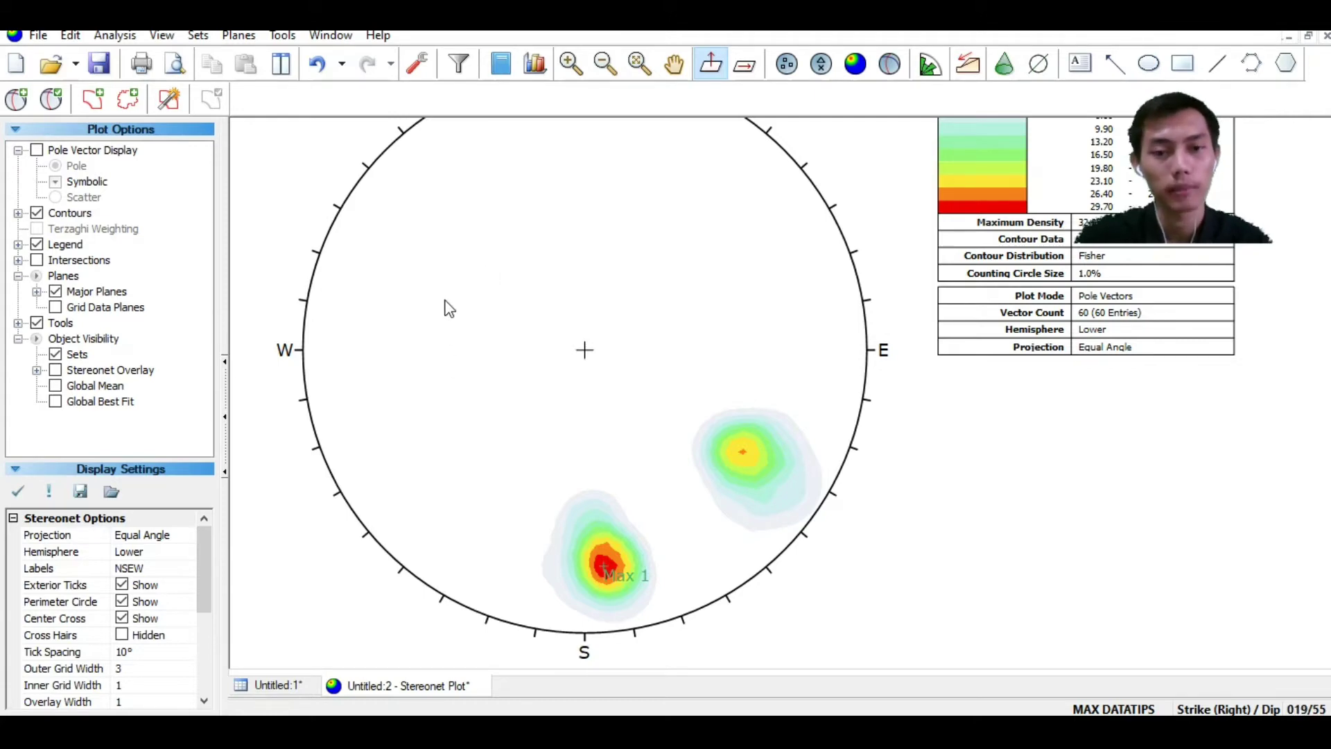
Add a user plane at 213/68 on the centre of the southeastern concentration, labelled Max 2, with only pole and label visible
{"action": "left_click", "coordinate": [19, 102]}
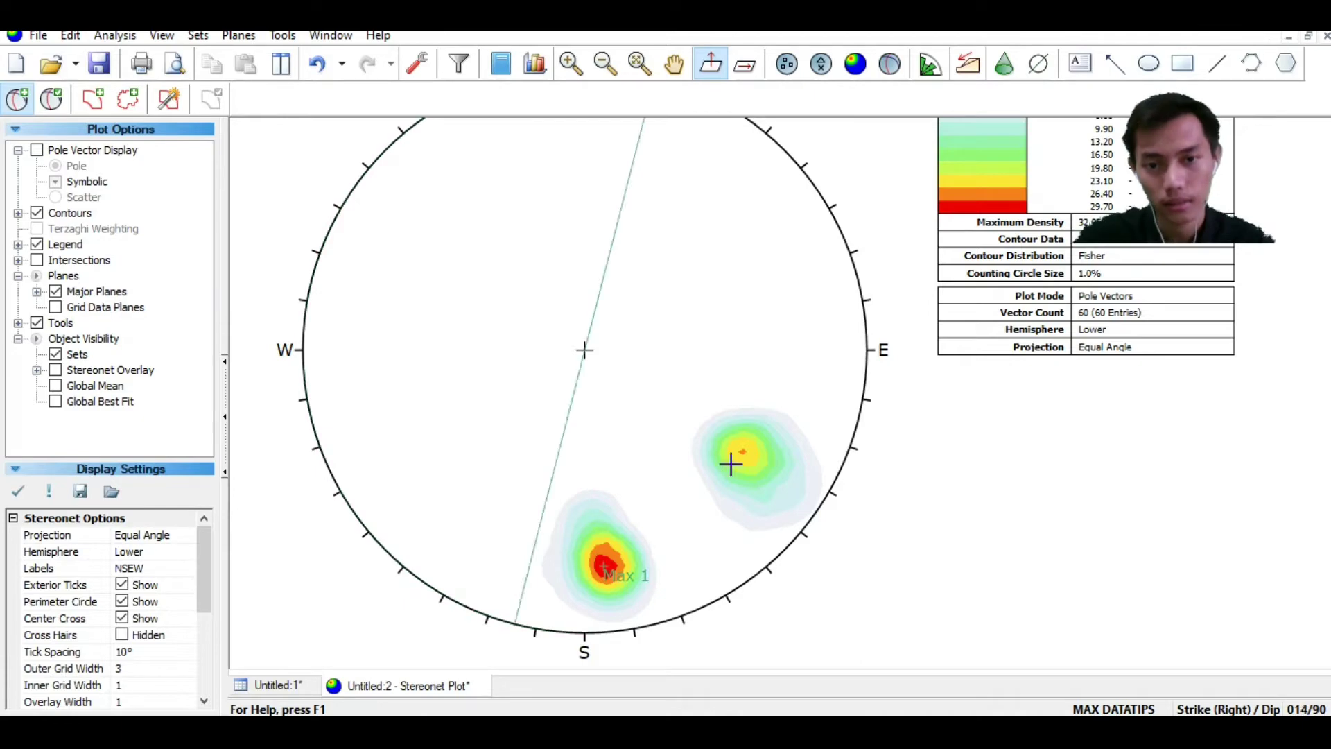
{"action": "scroll", "coordinate": [739, 454], "scroll_direction": "up", "scroll_amount": 1}
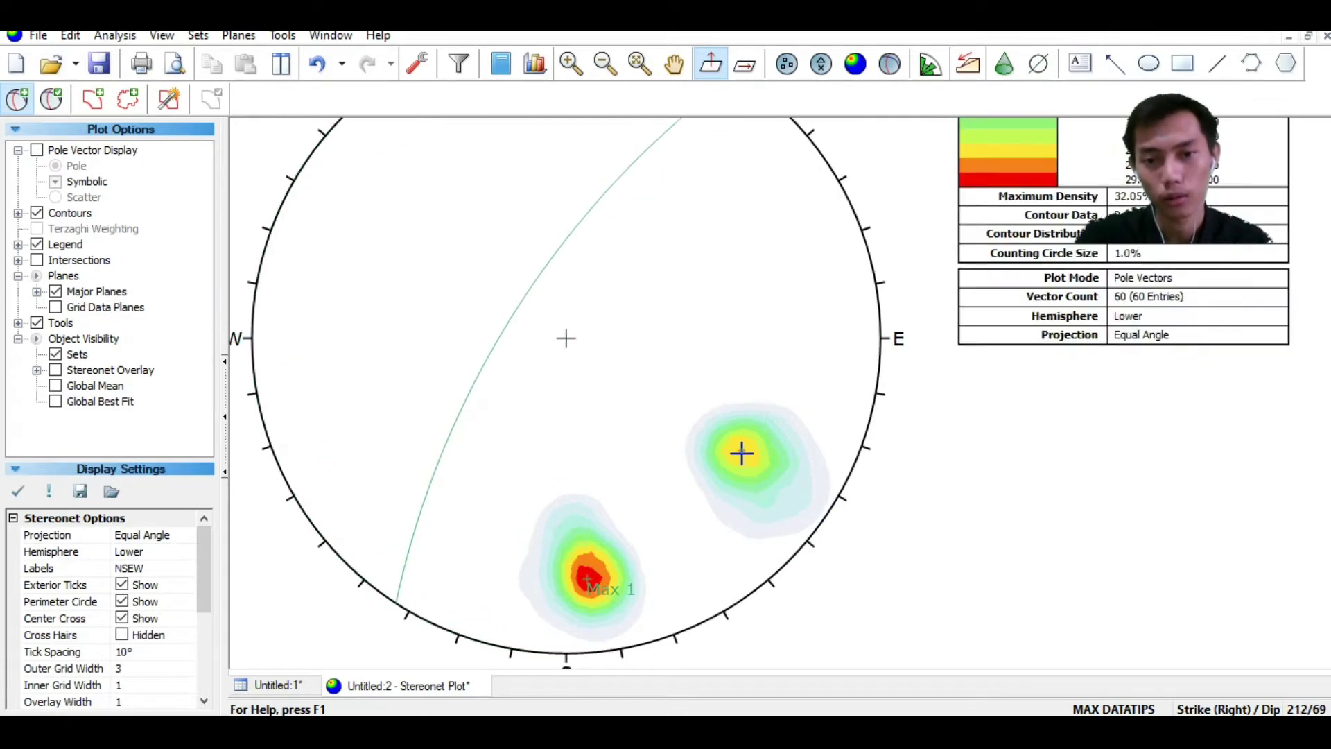
{"action": "left_click", "coordinate": [740, 454]}
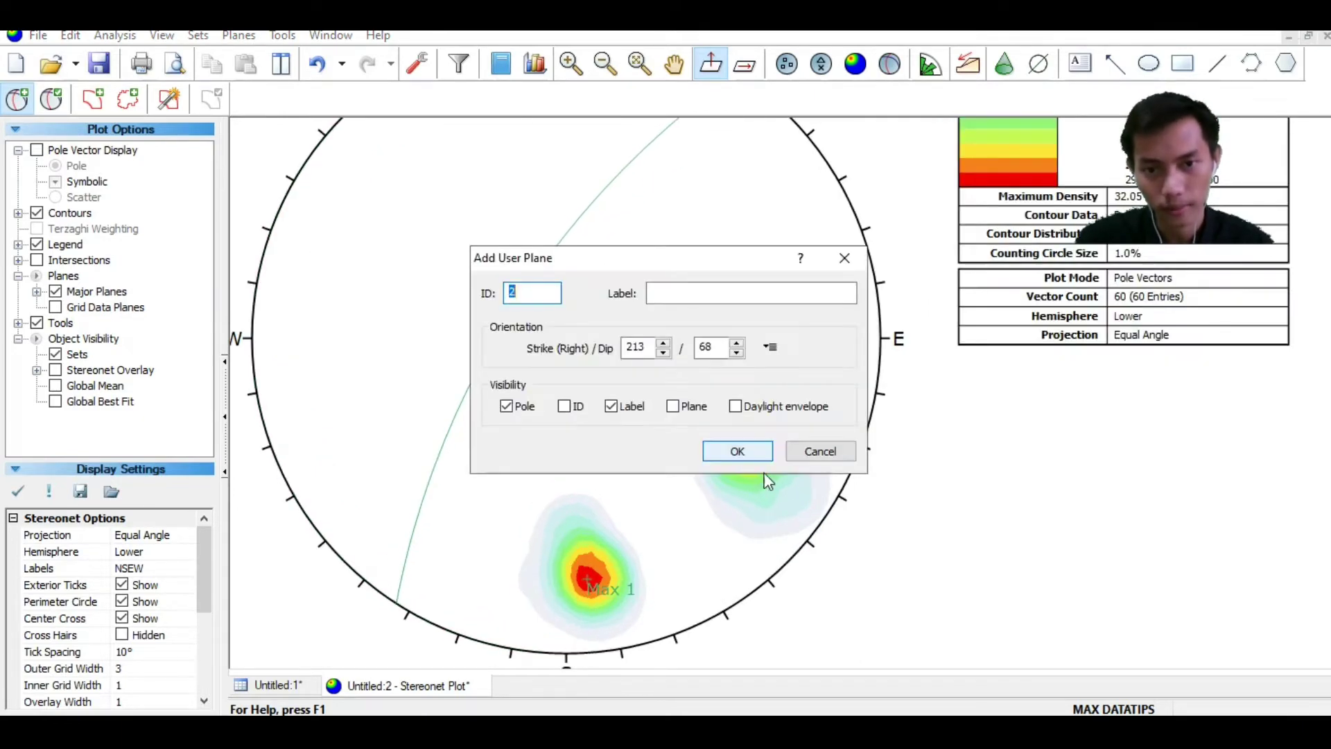
{"action": "left_click", "coordinate": [735, 298]}
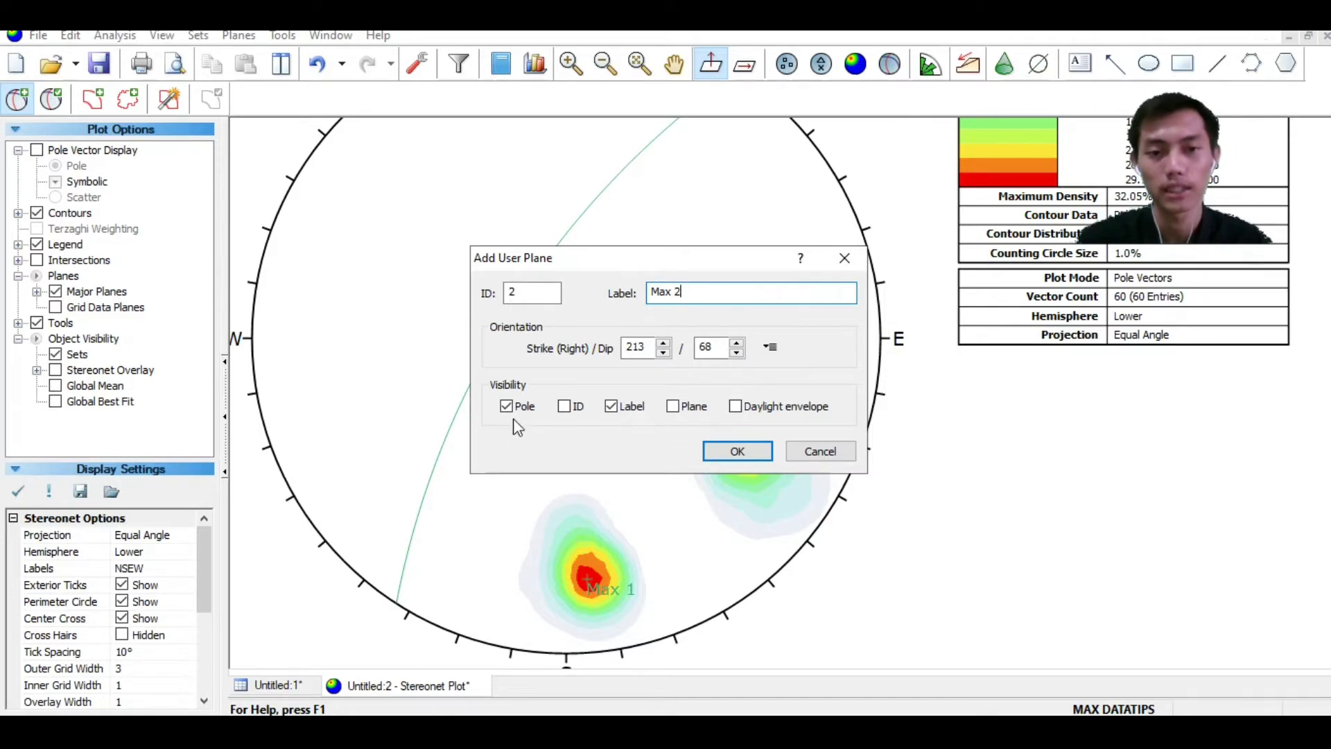
{"action": "left_click", "coordinate": [736, 452]}
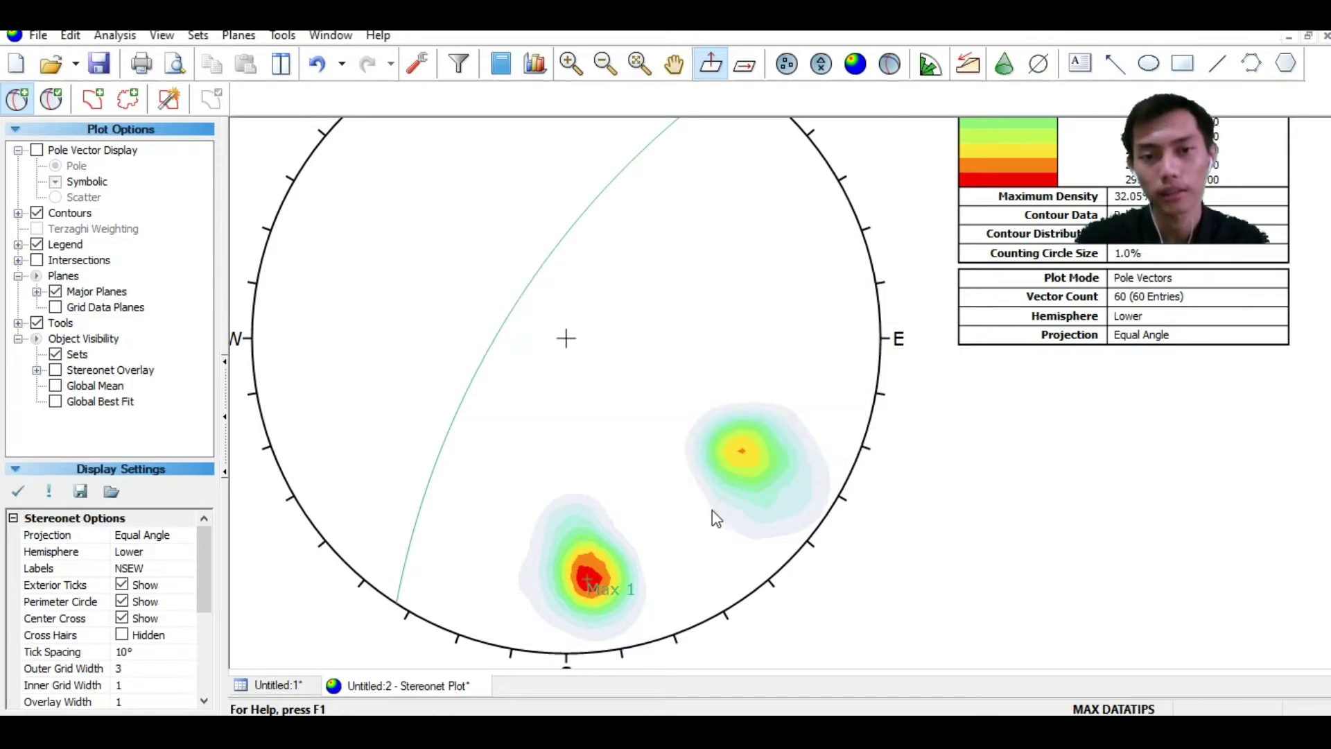
Add a user plane at 264/75 on the Max 1 point, labelled Pole Max 1, showing the plane and label but not the pole
{"action": "scroll", "coordinate": [805, 517], "scroll_direction": "down", "scroll_amount": 1}
{"action": "scroll", "coordinate": [1067, 459], "scroll_direction": "down", "scroll_amount": 1}
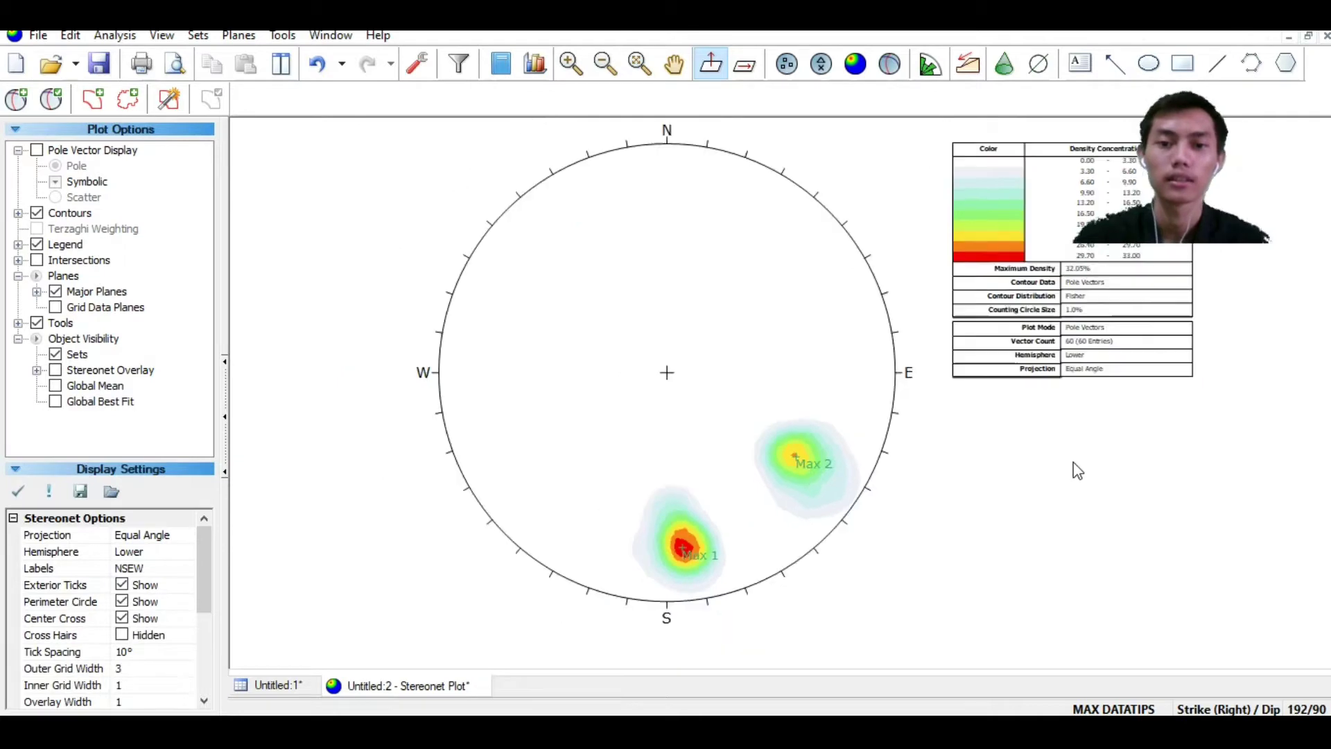
{"action": "scroll", "coordinate": [1079, 472], "scroll_direction": "up", "scroll_amount": 1}
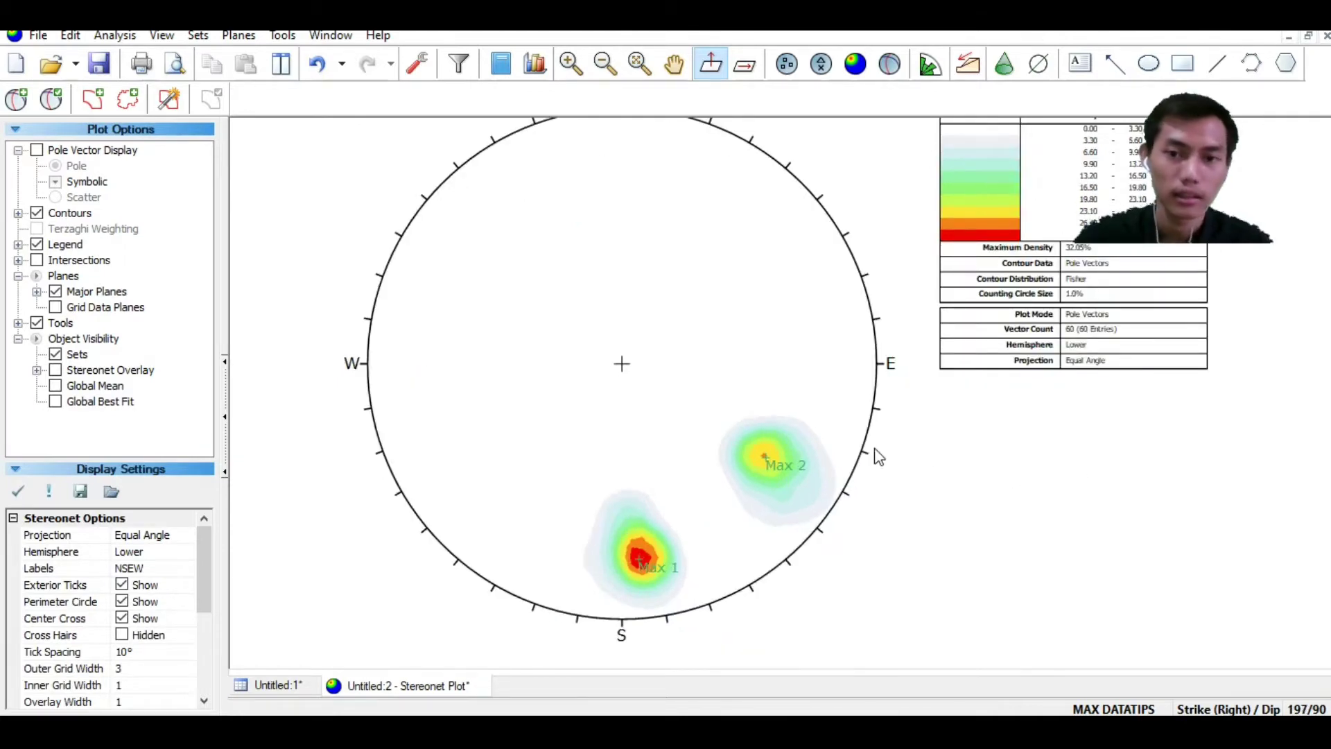
{"action": "mouse_move", "coordinate": [763, 335]}
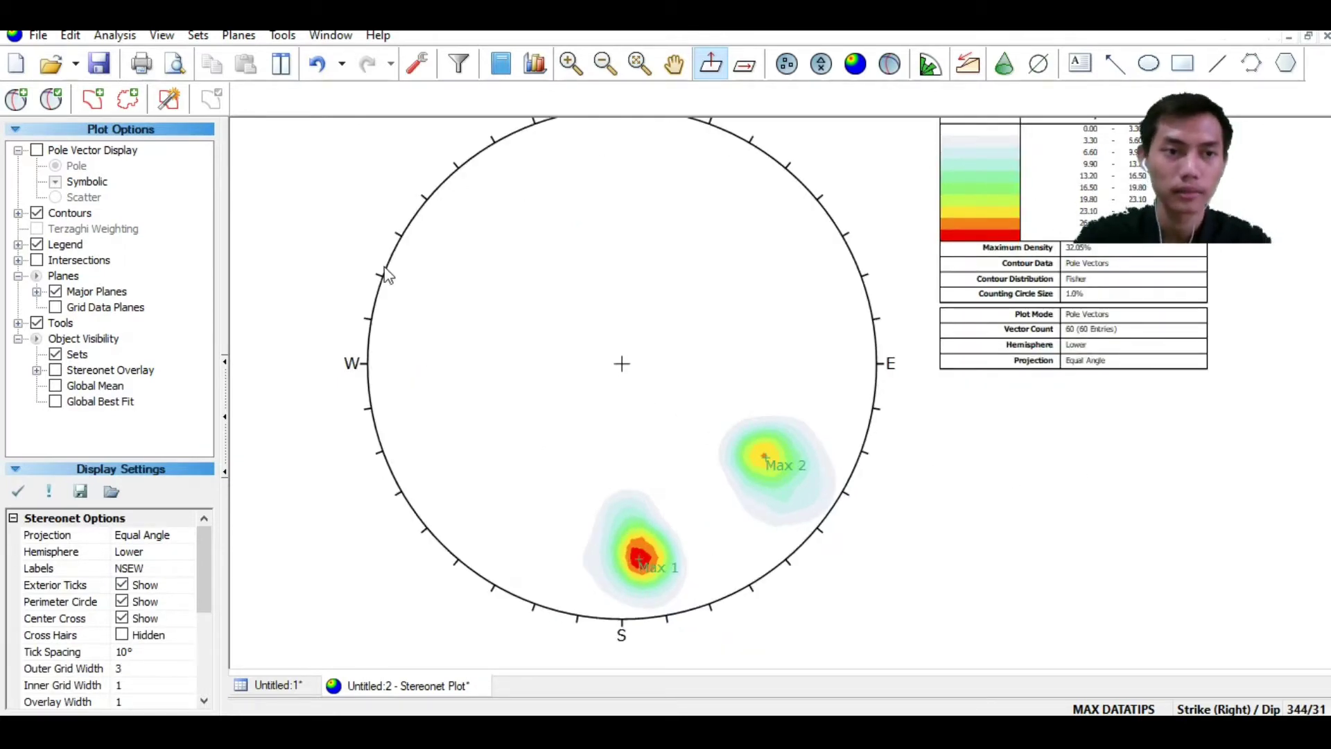
{"action": "left_click", "coordinate": [15, 99]}
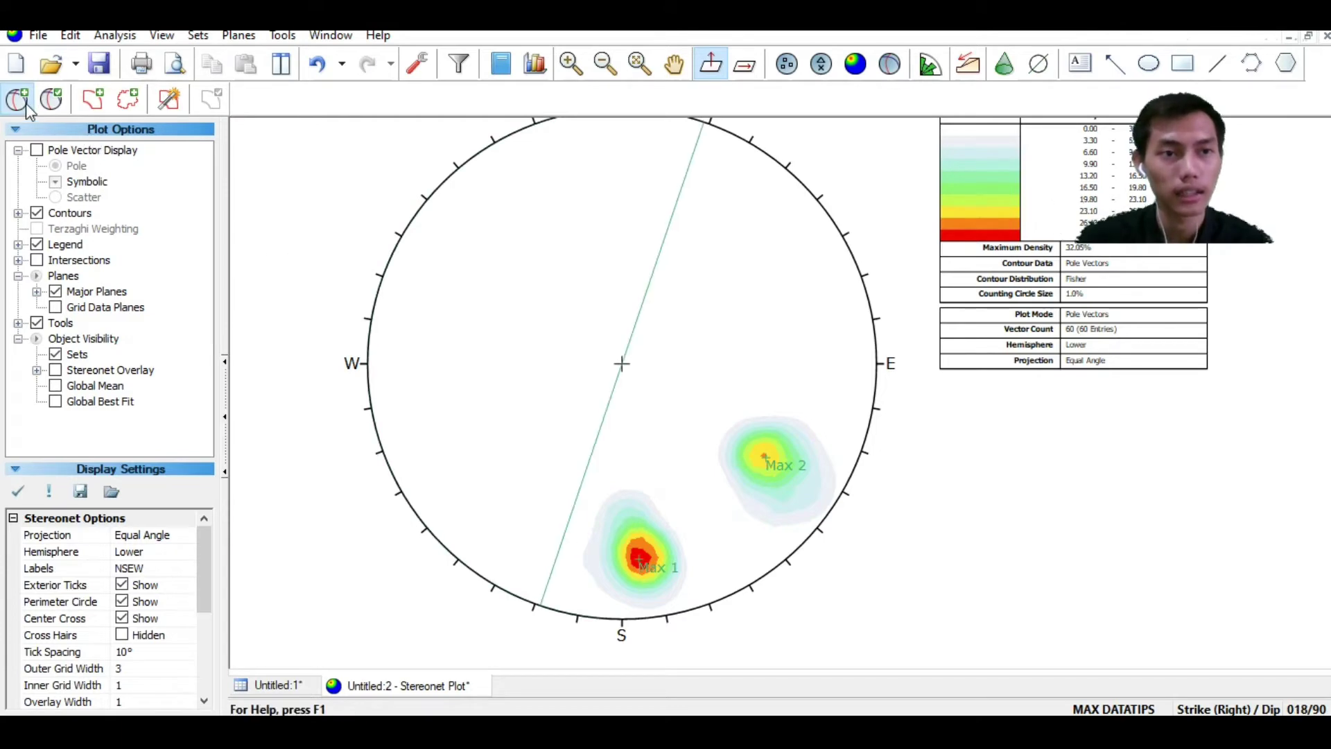
{"action": "left_click_drag", "start_coordinate": [417, 279], "coordinate": [622, 333]}
{"action": "scroll", "coordinate": [622, 362], "scroll_direction": "up", "scroll_amount": 1}
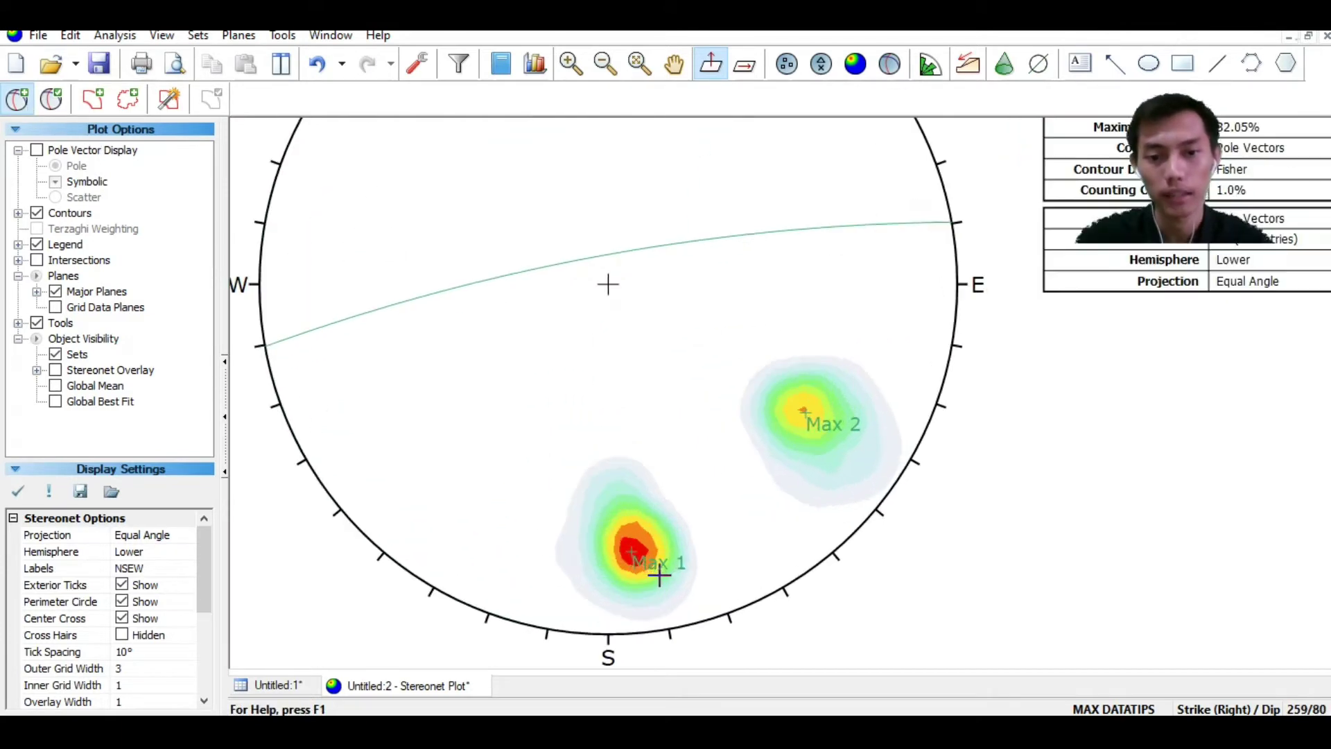
{"action": "left_click_drag", "start_coordinate": [608, 248], "coordinate": [608, 238]}
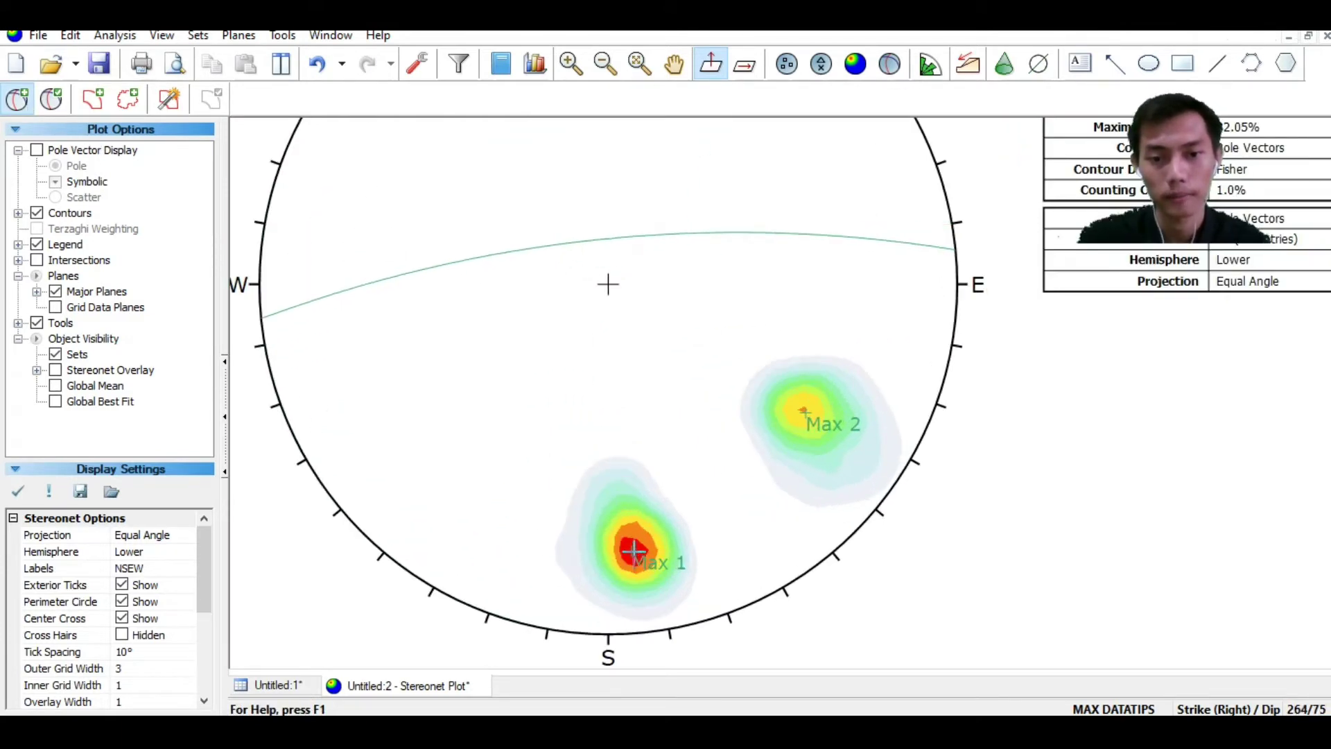
{"action": "left_click", "coordinate": [694, 293]}
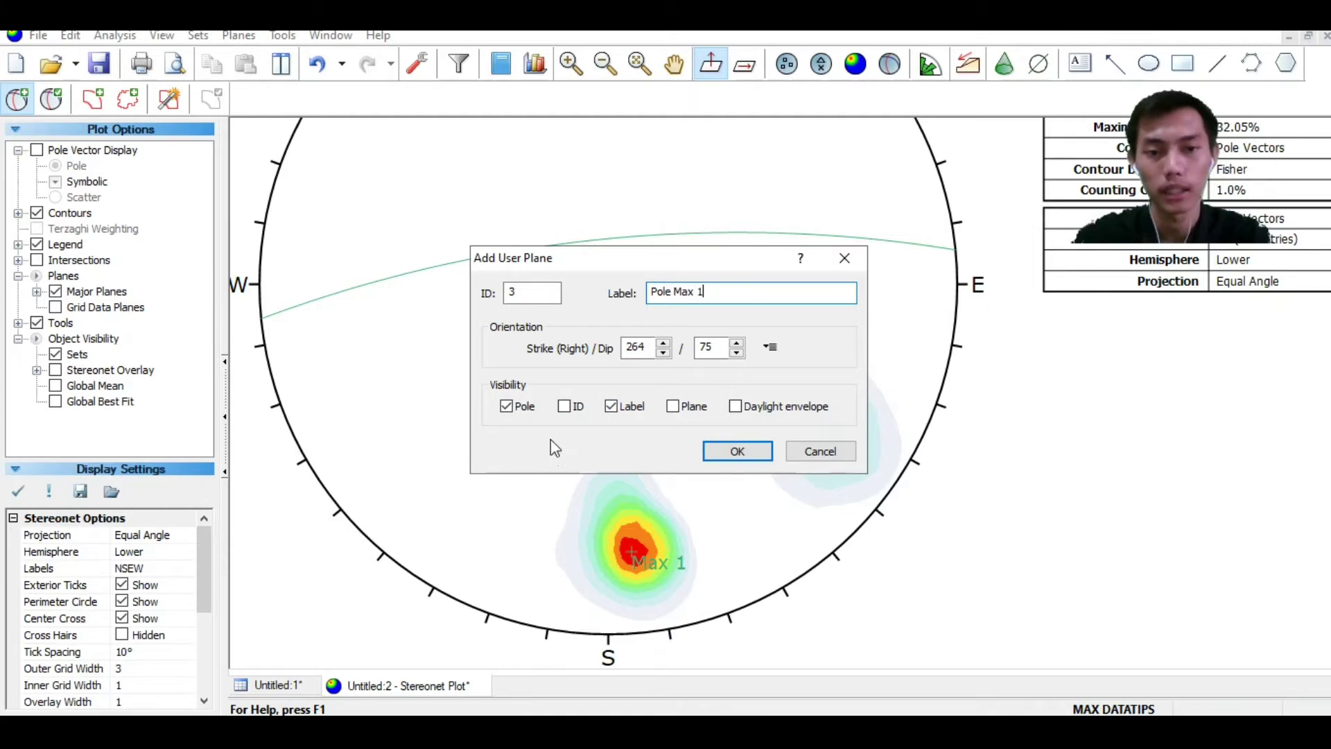
{"action": "left_click", "coordinate": [506, 406]}
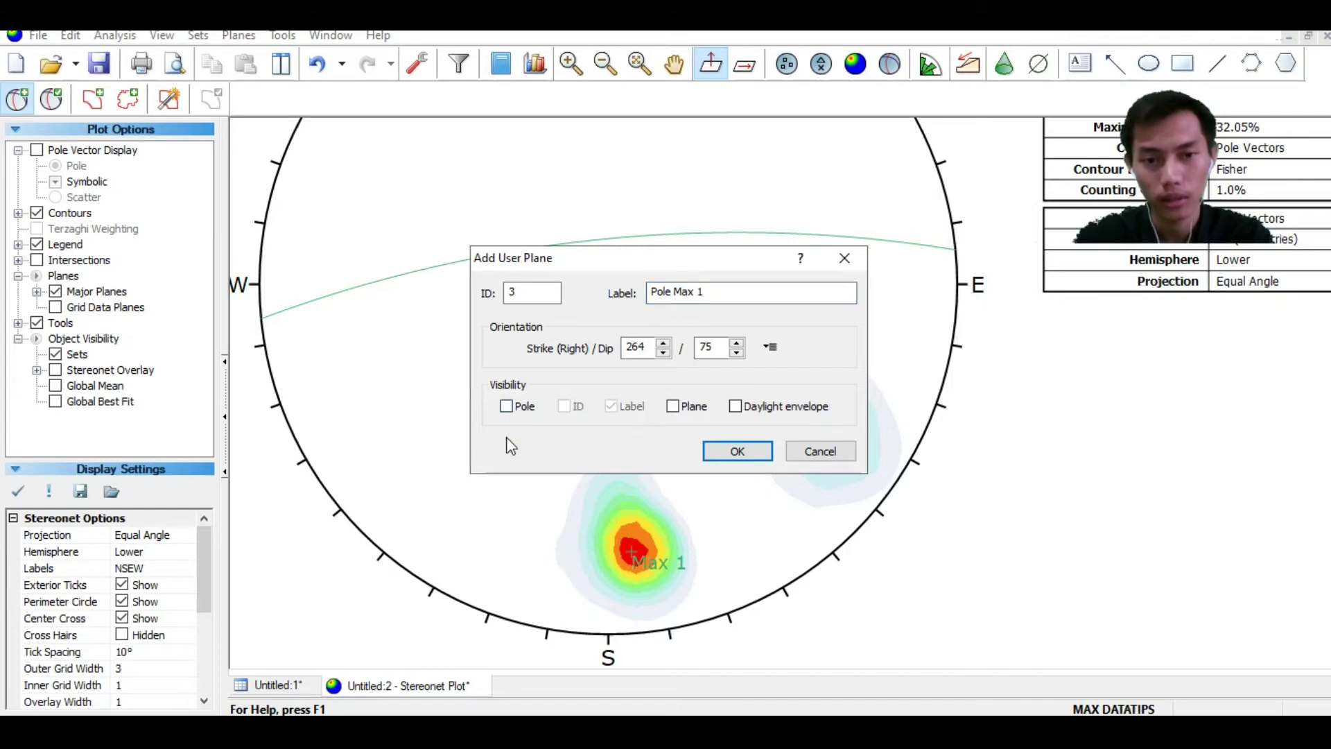
{"action": "left_click", "coordinate": [673, 406]}
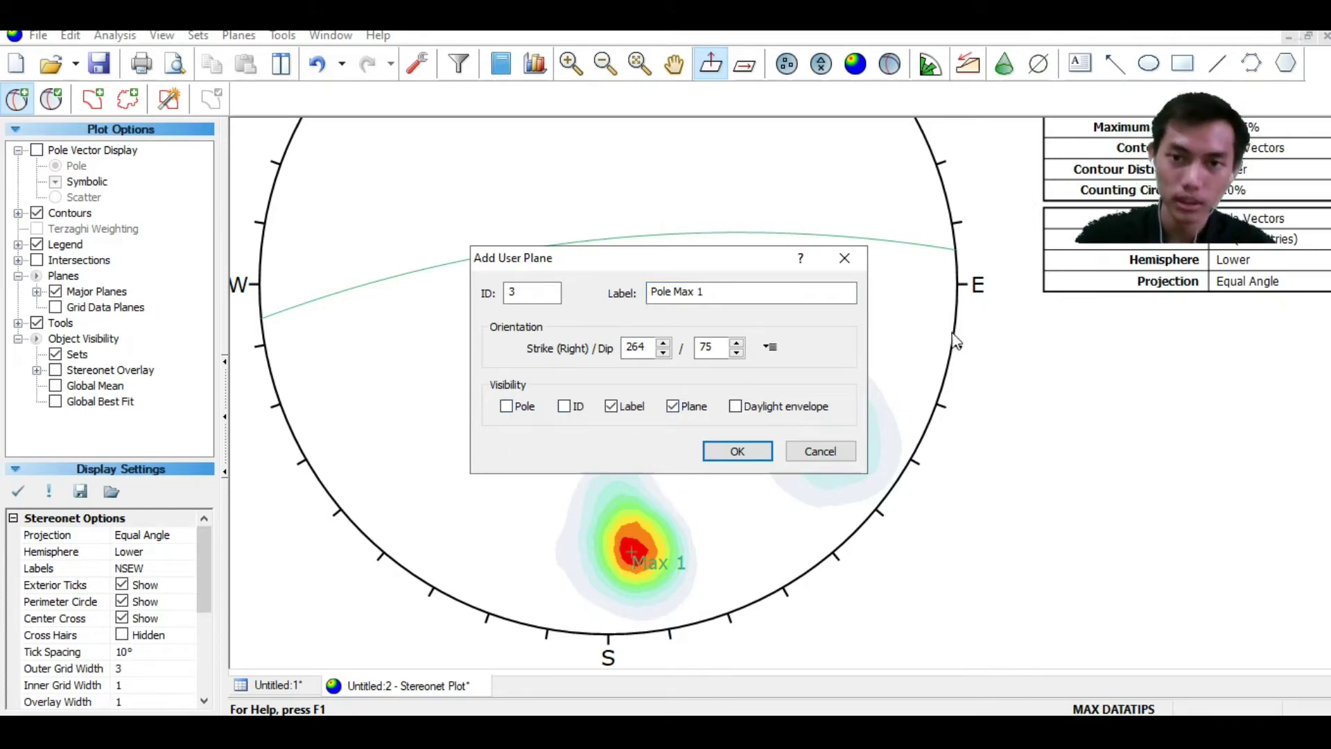
{"action": "left_click", "coordinate": [737, 451]}
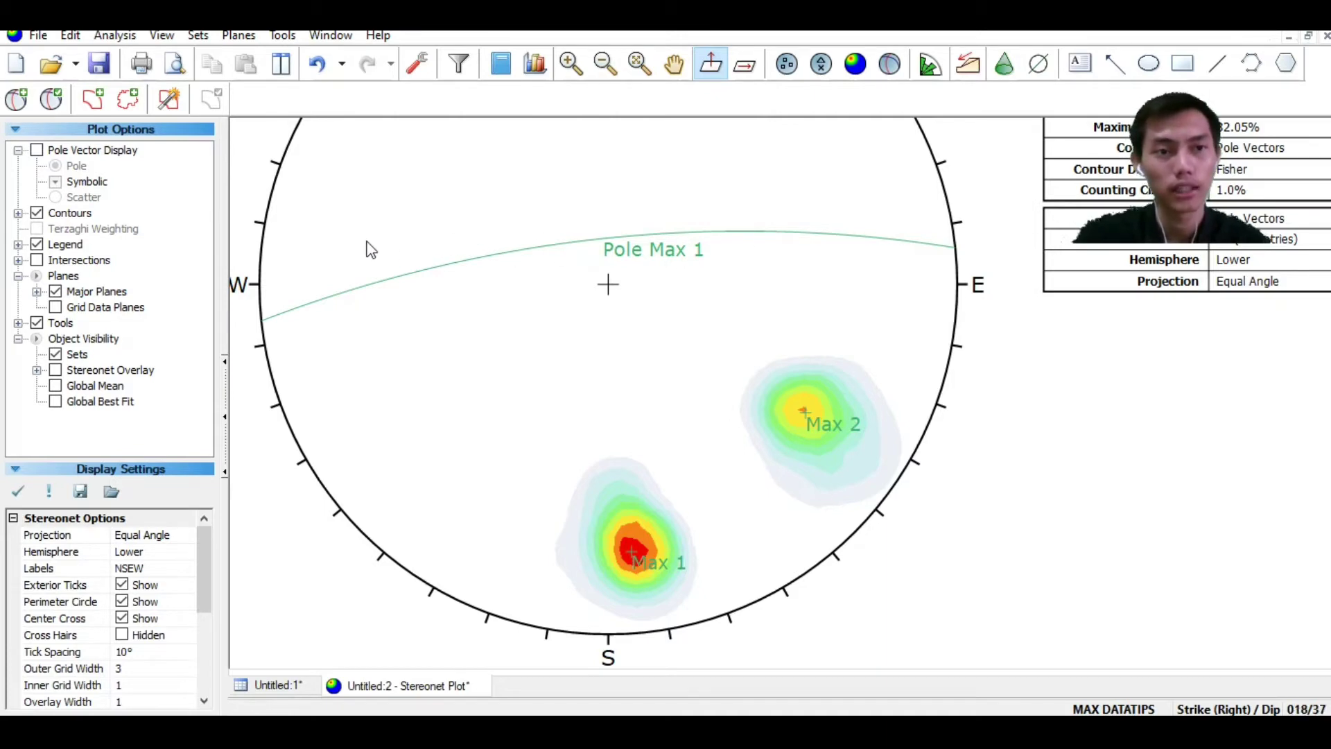
Add a user plane at 213/68 on the Max 2 point, labelled Pole Max 2, showing the plane and label but not the pole
{"action": "left_click", "coordinate": [27, 102]}
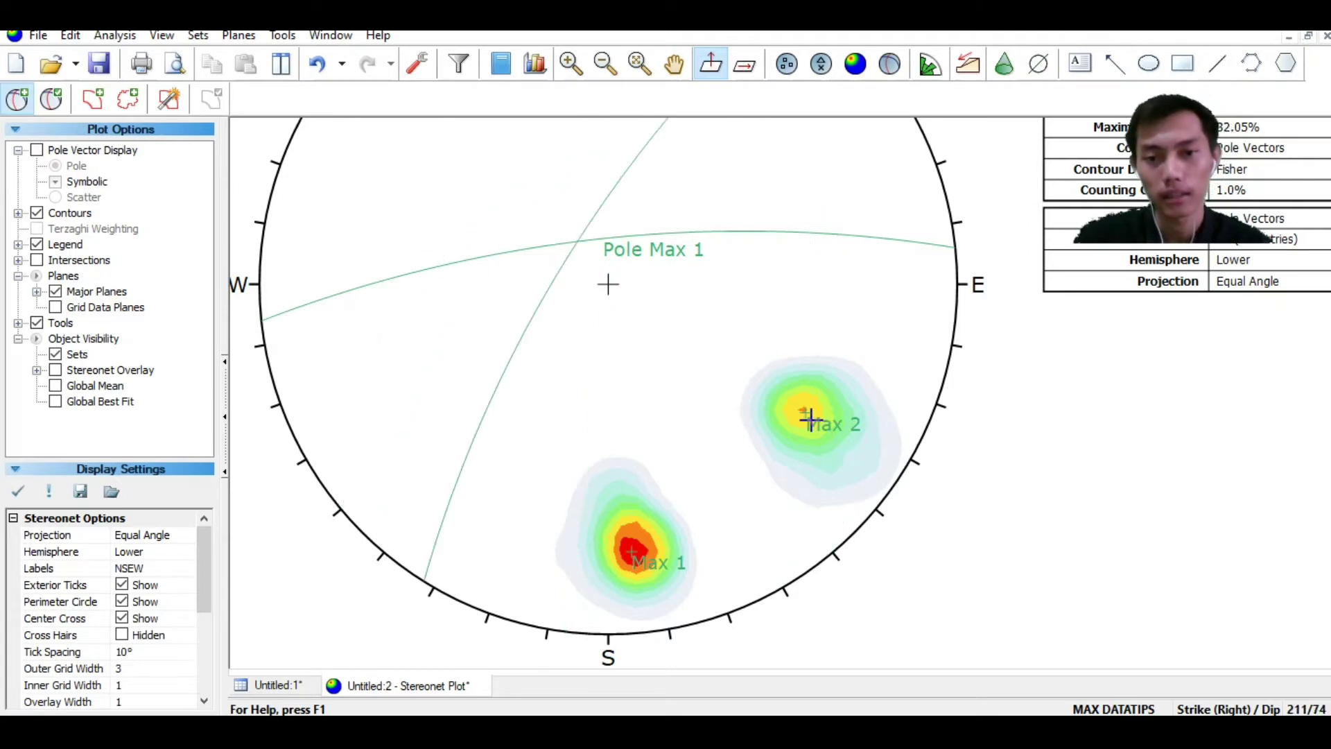
{"action": "scroll", "coordinate": [809, 419], "scroll_direction": "up", "scroll_amount": 1}
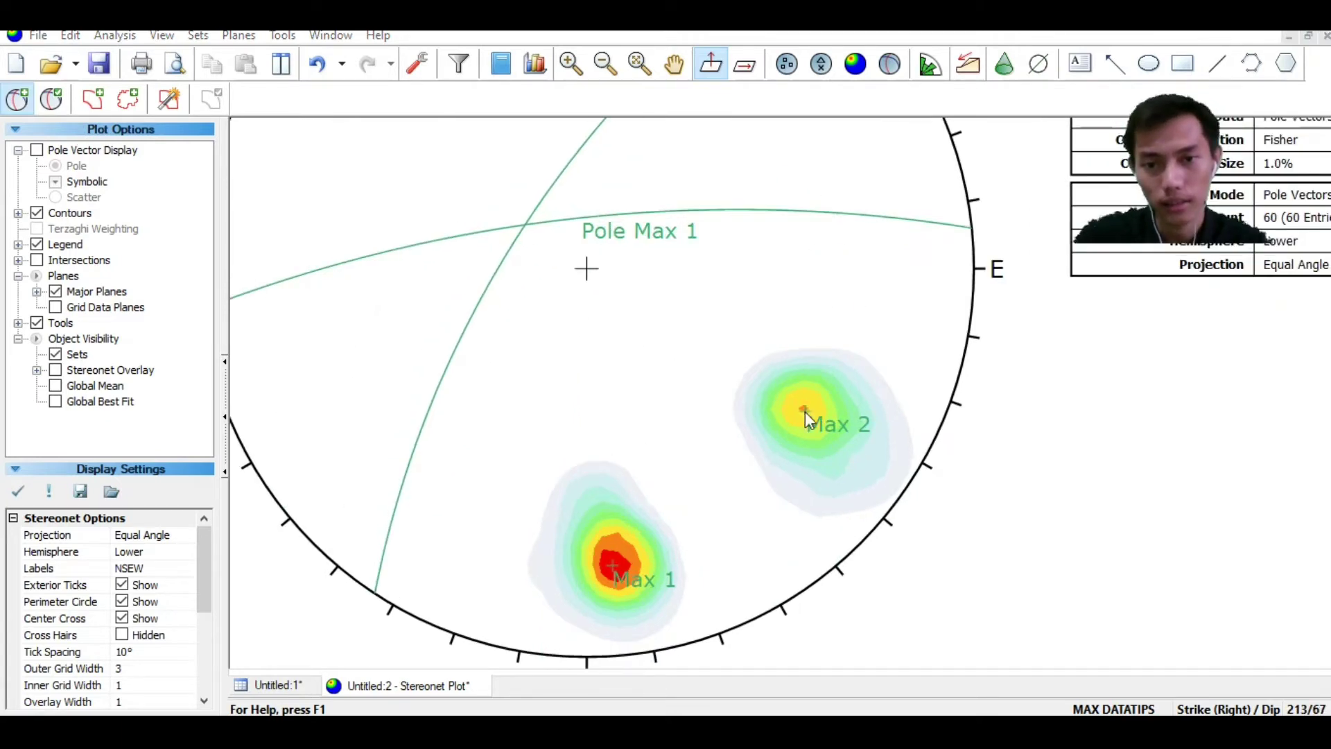
{"action": "left_click", "coordinate": [805, 411]}
{"action": "left_click", "coordinate": [749, 294]}
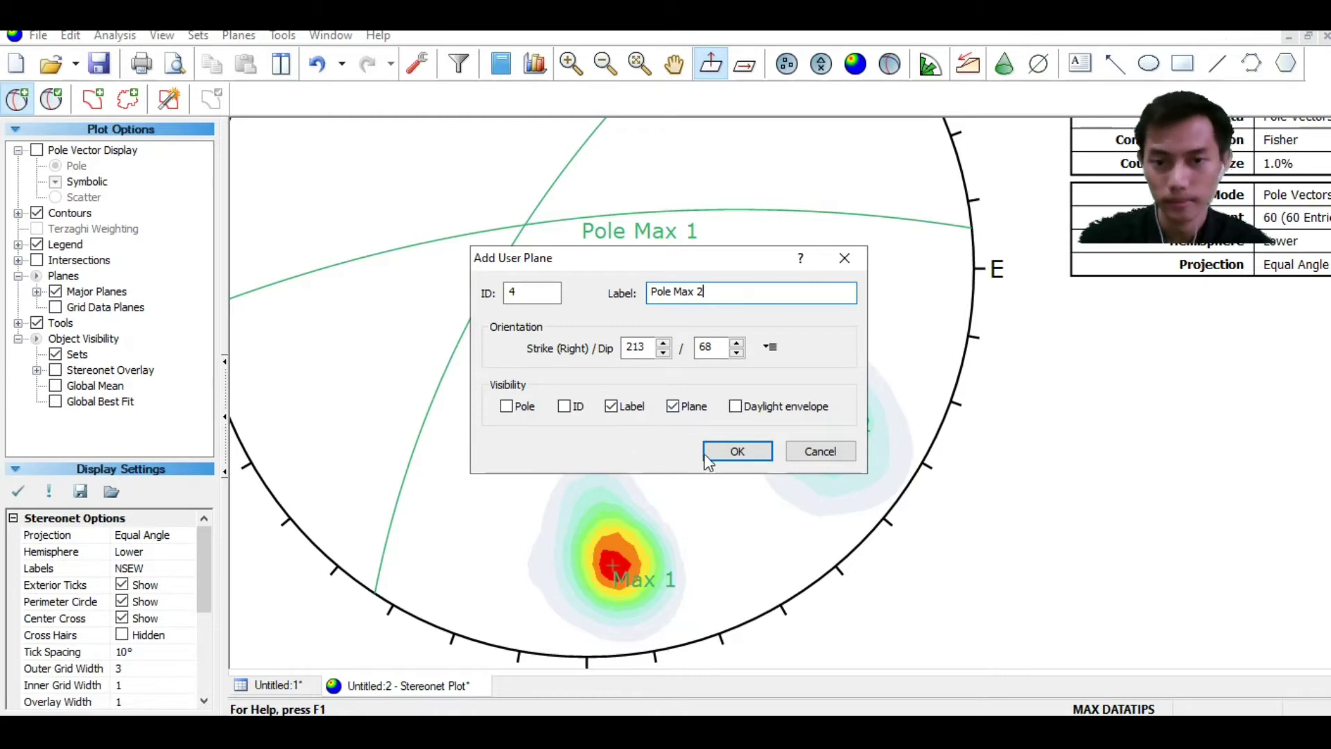
{"action": "left_click", "coordinate": [728, 451]}
{"action": "scroll", "coordinate": [1032, 454], "scroll_direction": "down", "scroll_amount": 1}
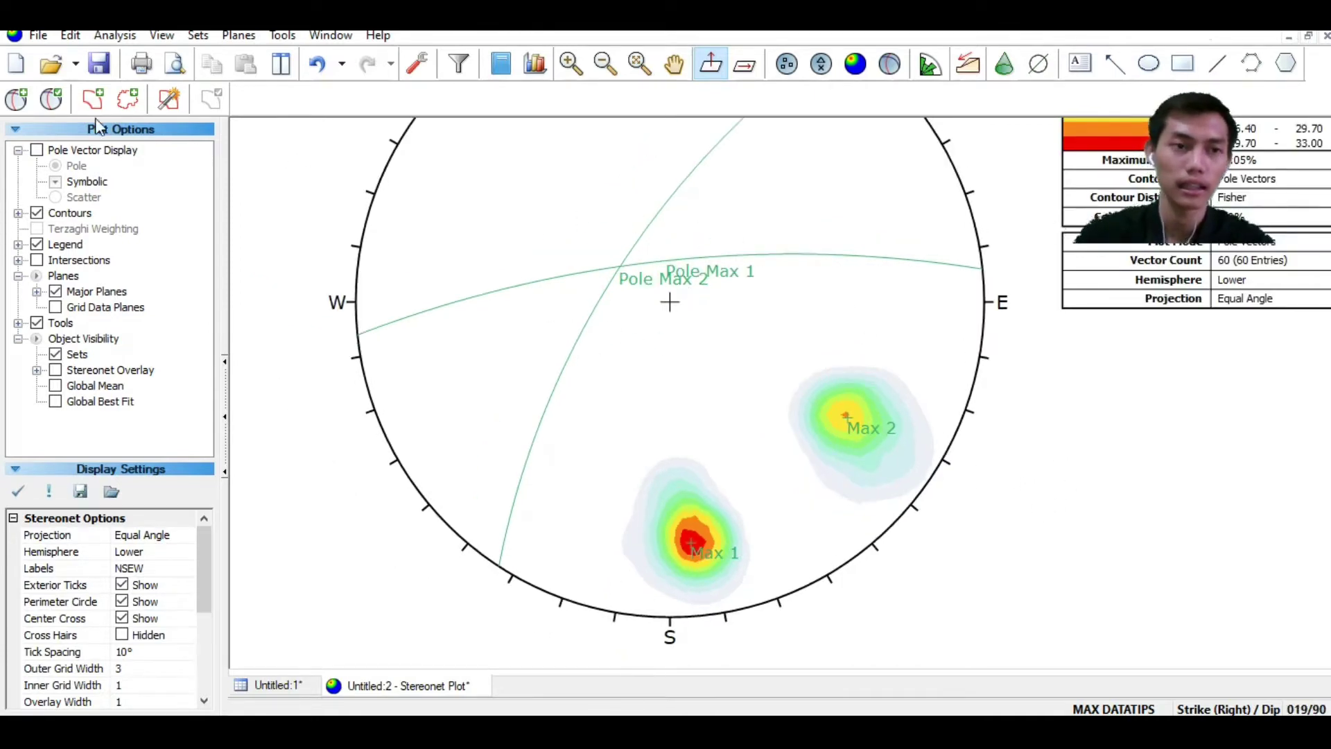
Add a user plane at 37/22 on the intersection of the Max 1 and Max 2 planes, labelled Sigma 2, showing only pole and label
{"action": "left_click", "coordinate": [16, 98]}
{"action": "scroll", "coordinate": [617, 271], "scroll_direction": "up", "scroll_amount": 1}
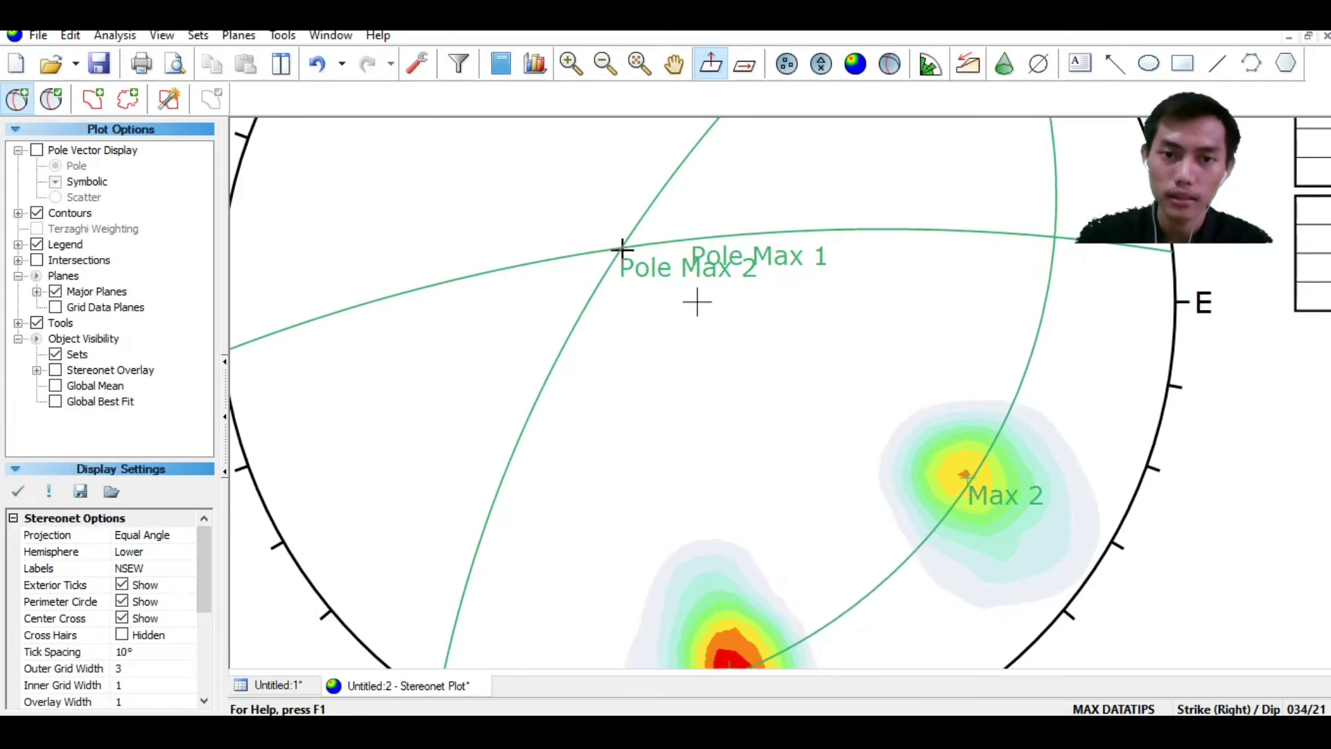
{"action": "left_click", "coordinate": [621, 247]}
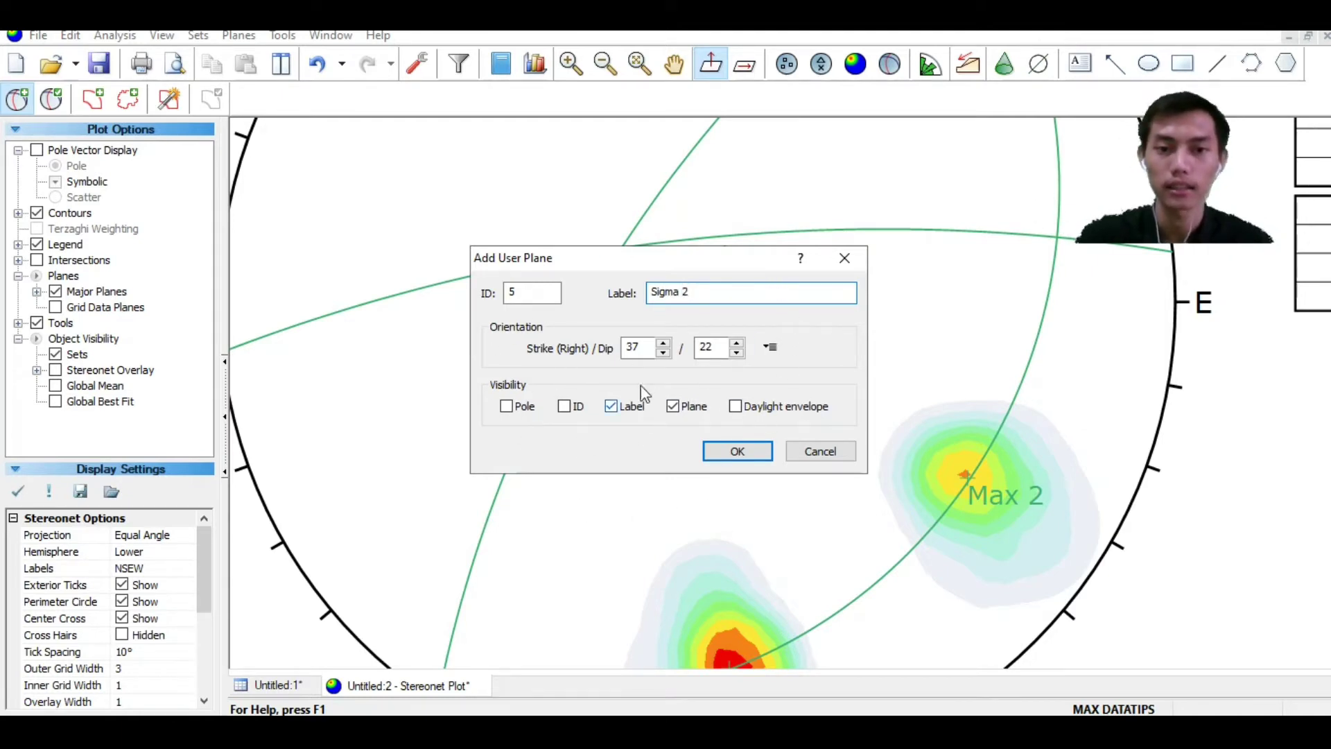
{"action": "left_click", "coordinate": [506, 406]}
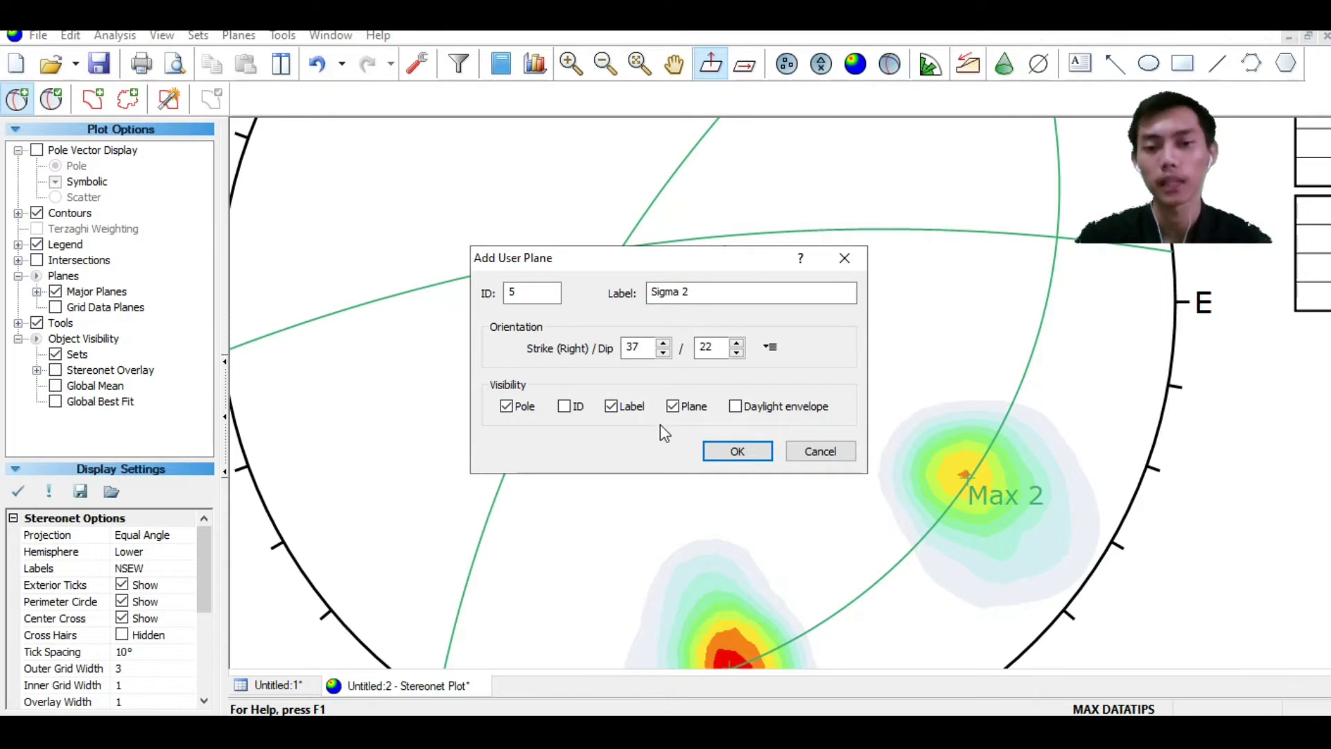
{"action": "left_click", "coordinate": [737, 451]}
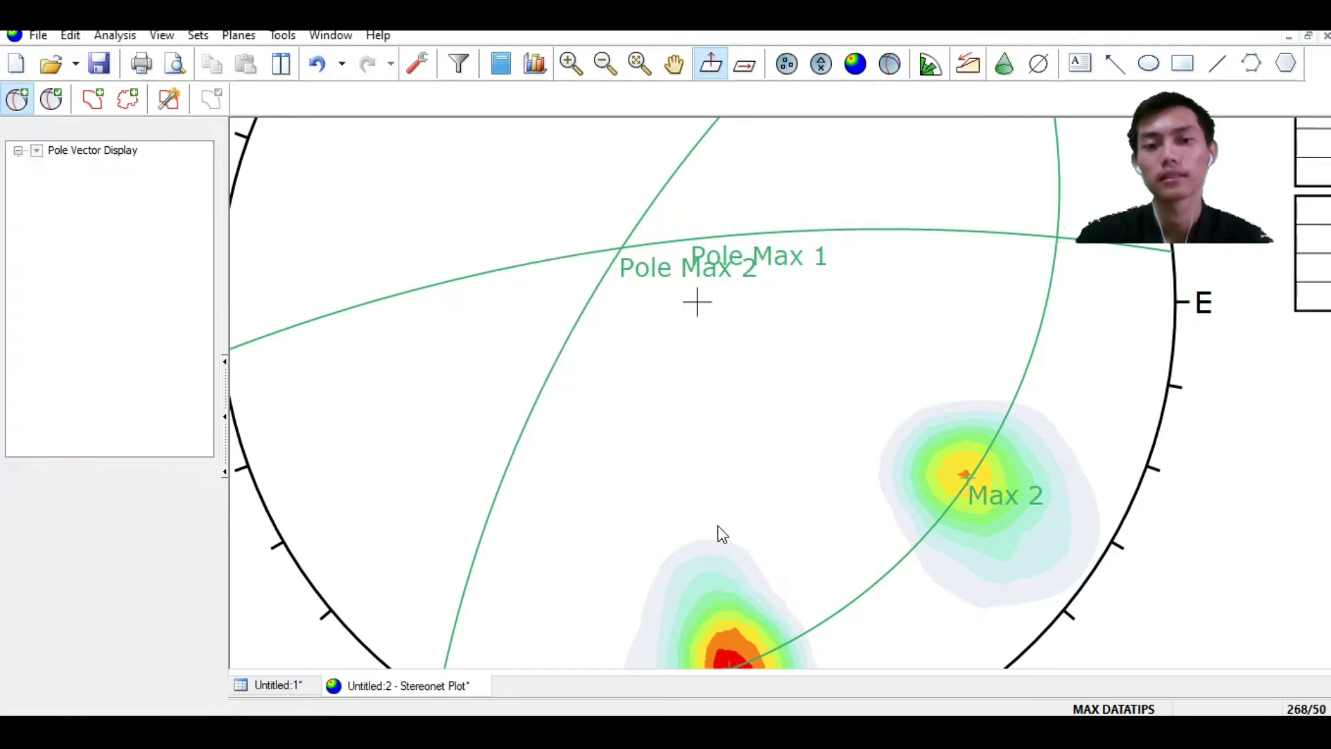
{"action": "scroll", "coordinate": [843, 381], "scroll_direction": "down", "scroll_amount": 3}
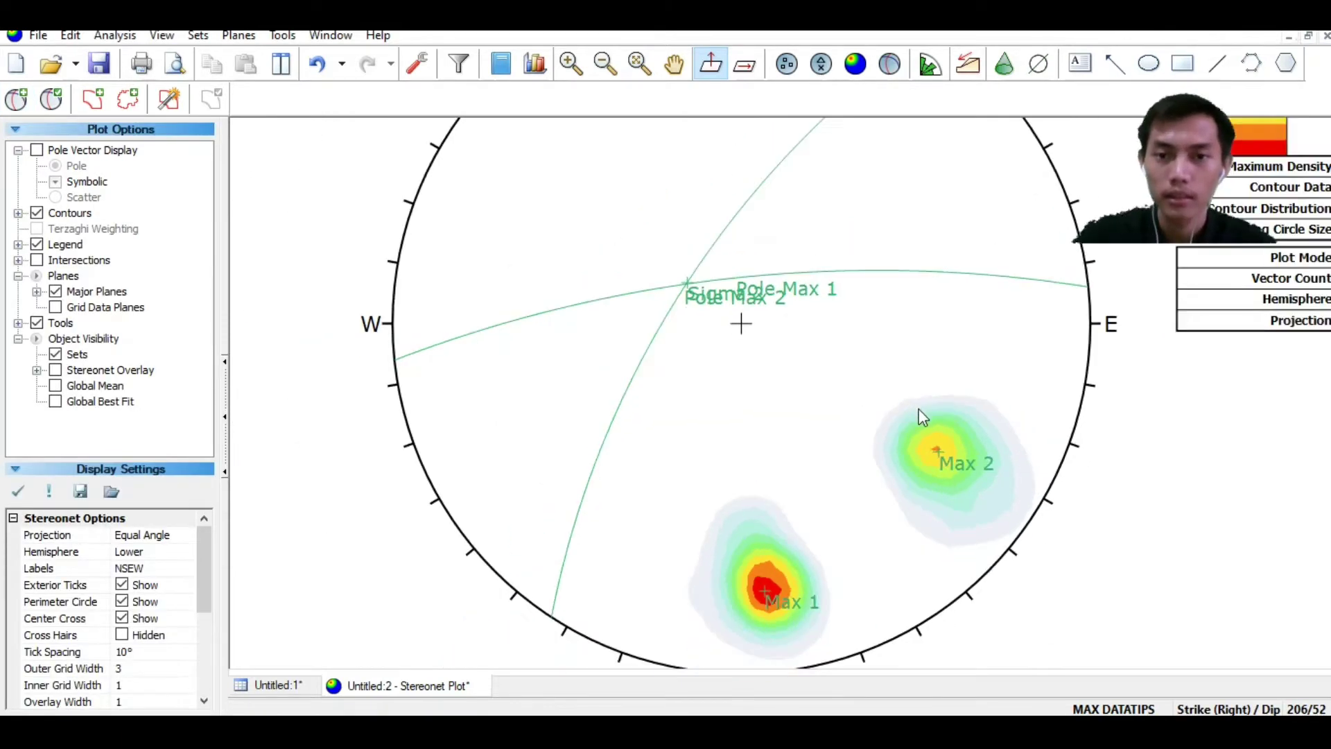
{"action": "scroll", "coordinate": [953, 420], "scroll_direction": "down", "scroll_amount": 1}
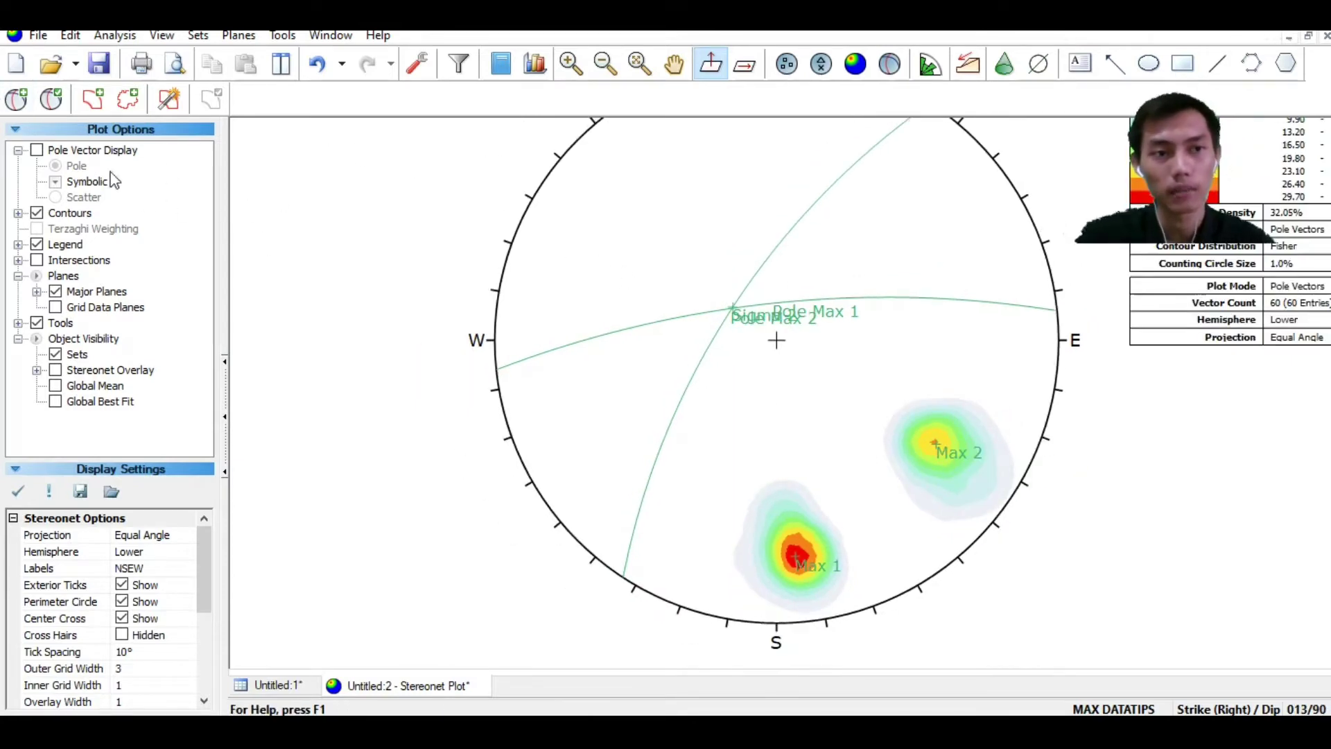
Add a user plane at 36/23 on the Sigma 2 point, labelled Griddleplane, showing the plane and label but not the pole
{"action": "left_click", "coordinate": [18, 104]}
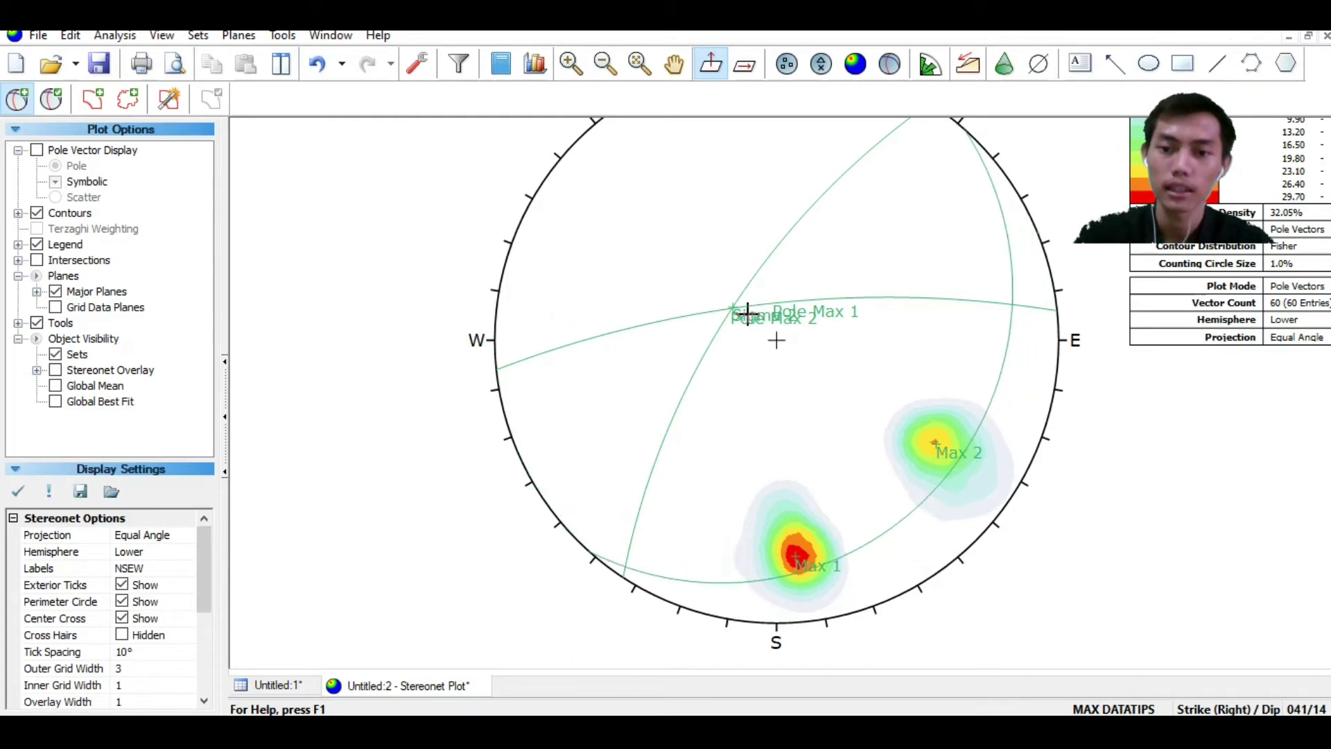
{"action": "scroll", "coordinate": [734, 308], "scroll_direction": "up", "scroll_amount": 1}
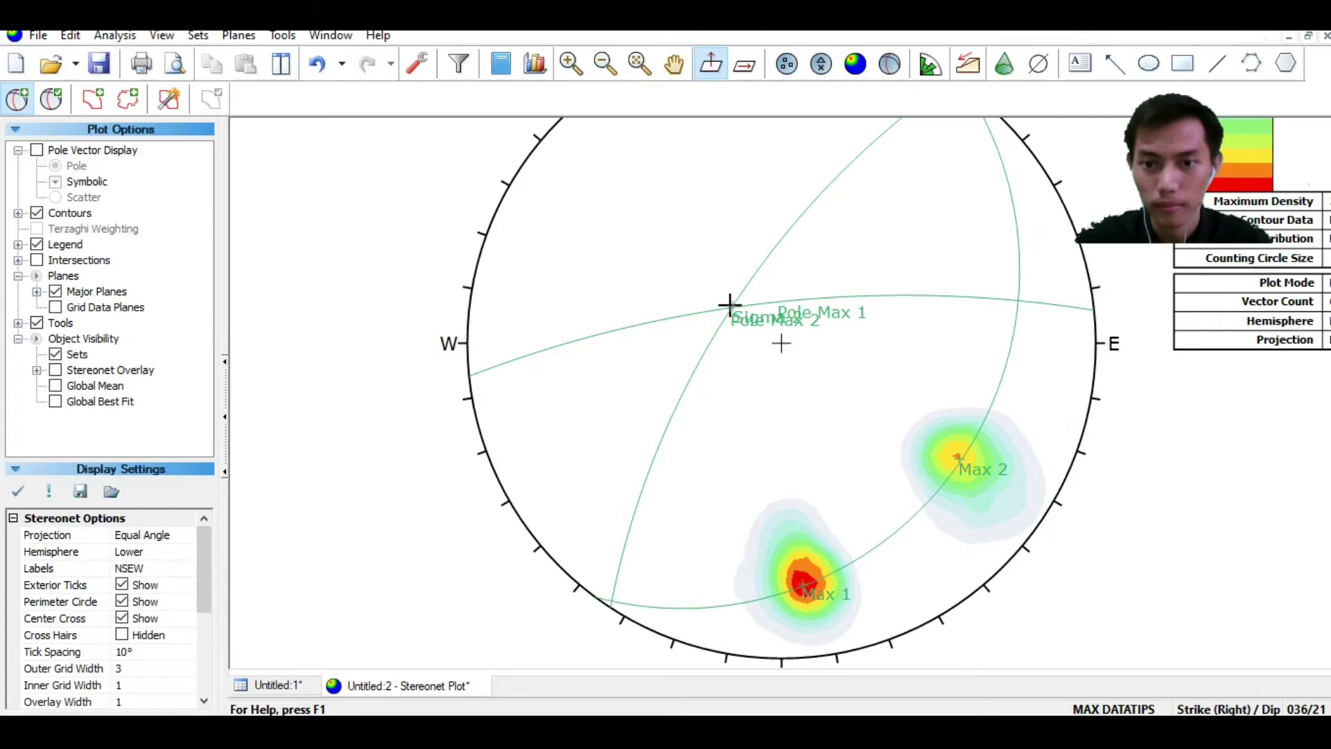
{"action": "left_click", "coordinate": [729, 305]}
{"action": "left_click", "coordinate": [731, 294]}
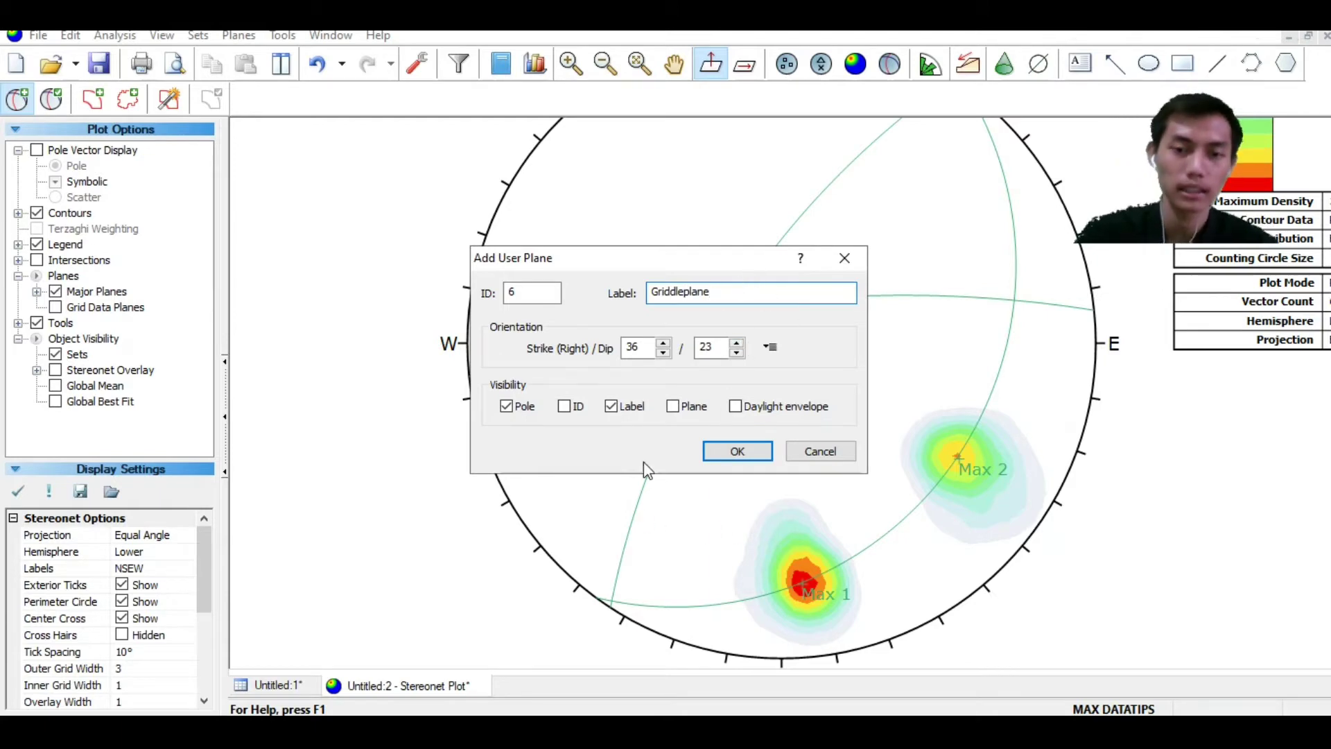
{"action": "left_click", "coordinate": [673, 406]}
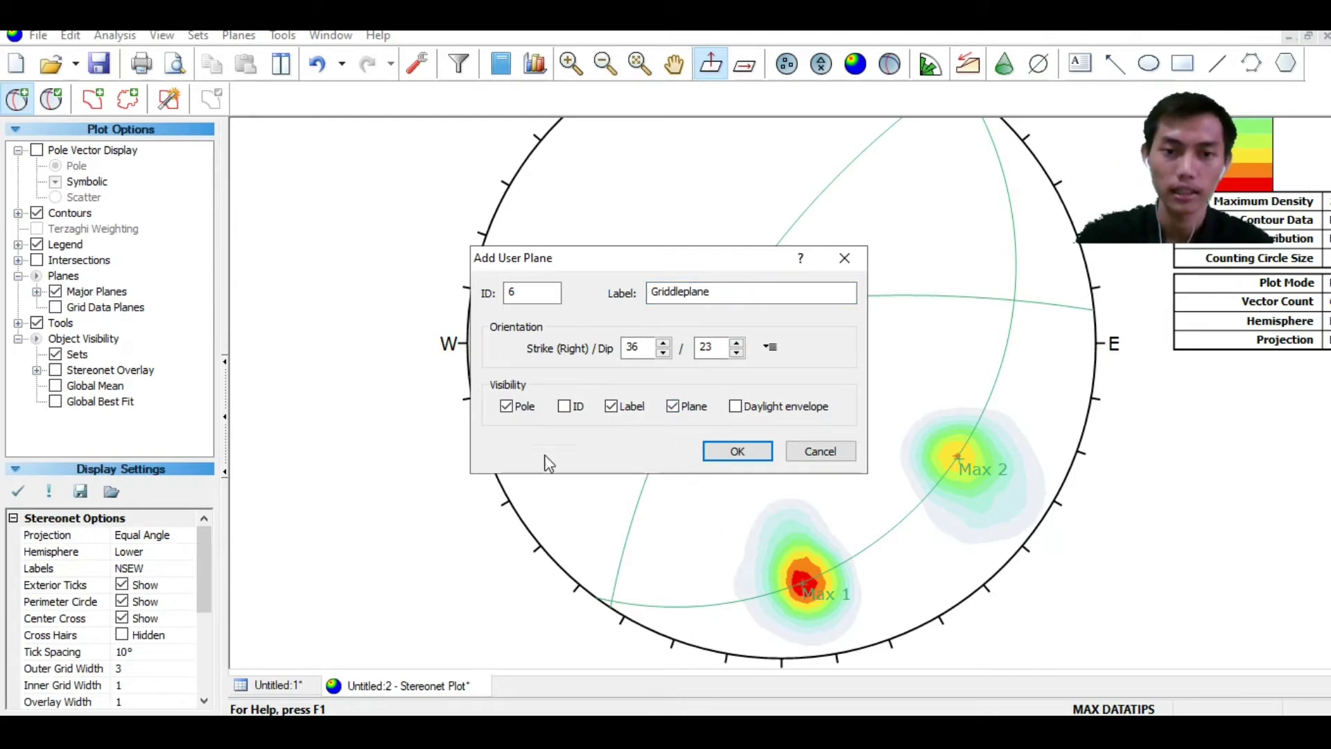
{"action": "left_click", "coordinate": [507, 407]}
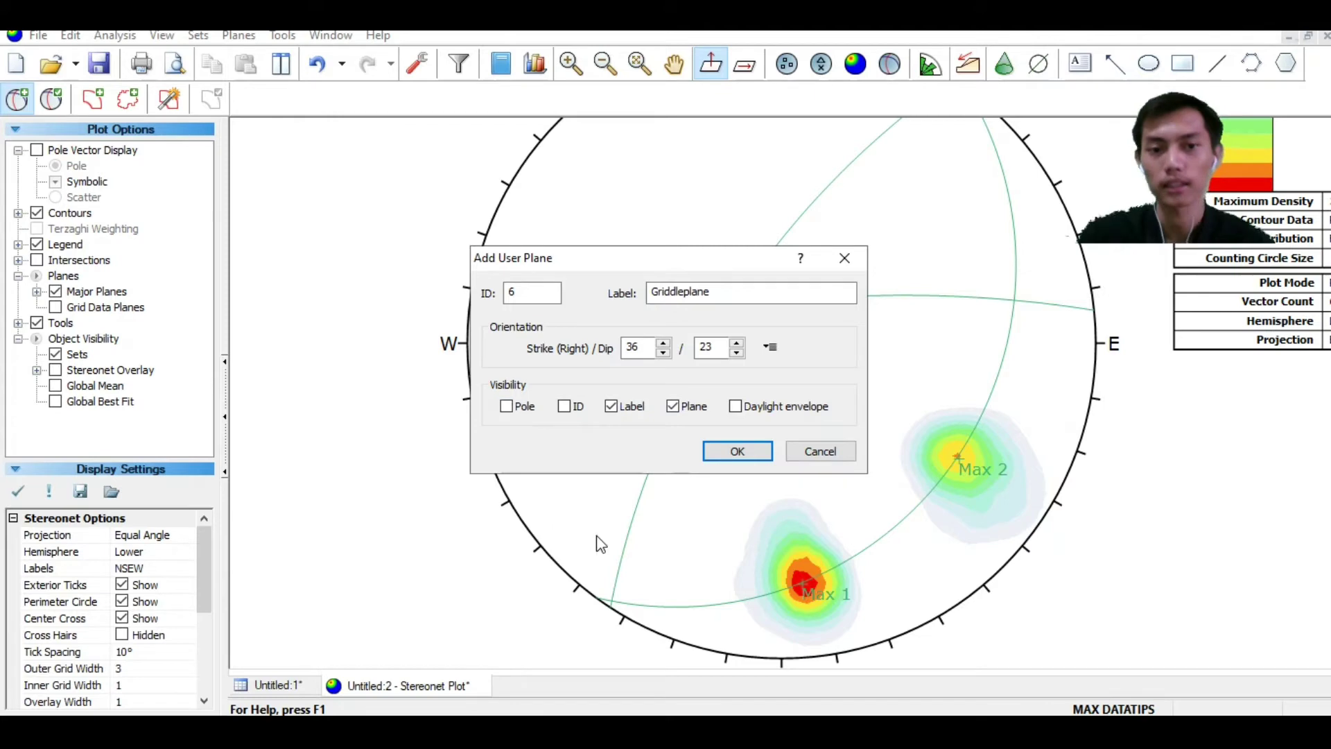
{"action": "left_click", "coordinate": [738, 451]}
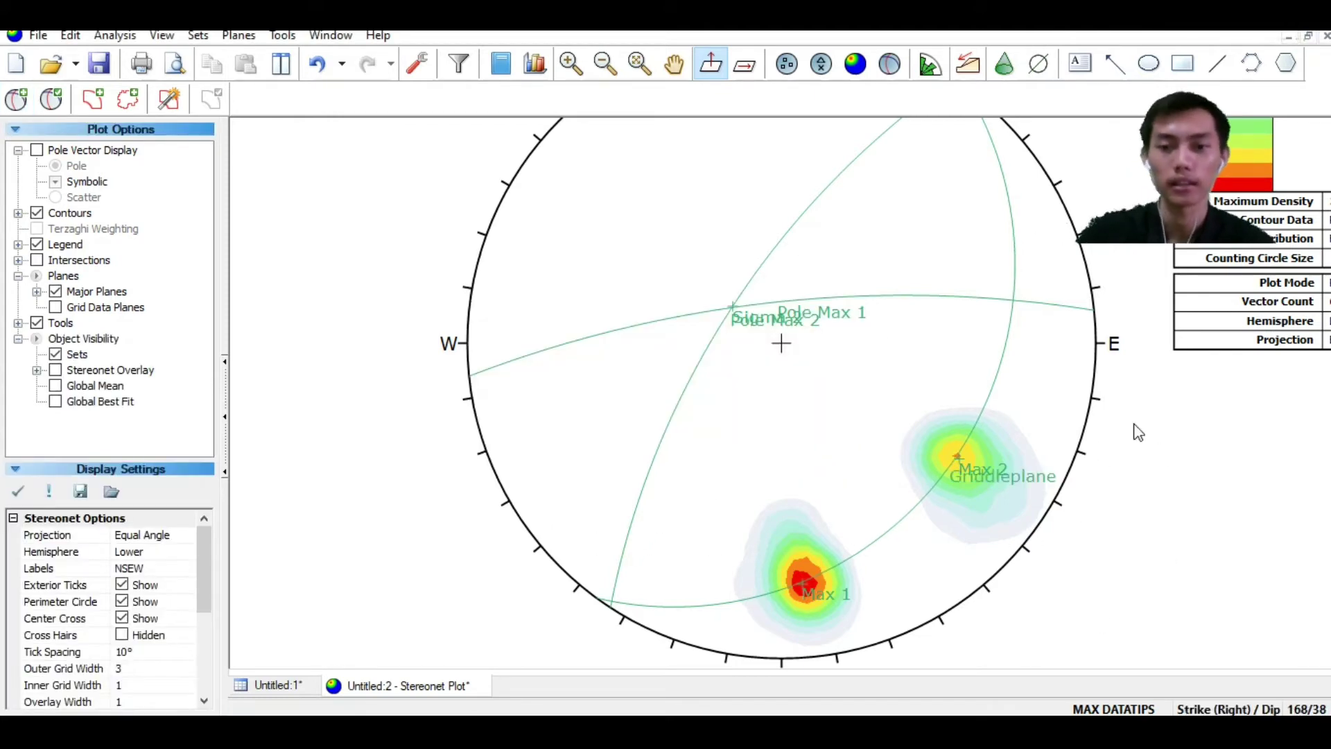
Measure the angle from the northeastern end of the Pole Max 2 plane to the intersection of the Pole Max 1 plane and Griddleplane
{"action": "scroll", "coordinate": [1060, 411], "scroll_direction": "down", "scroll_amount": 1}
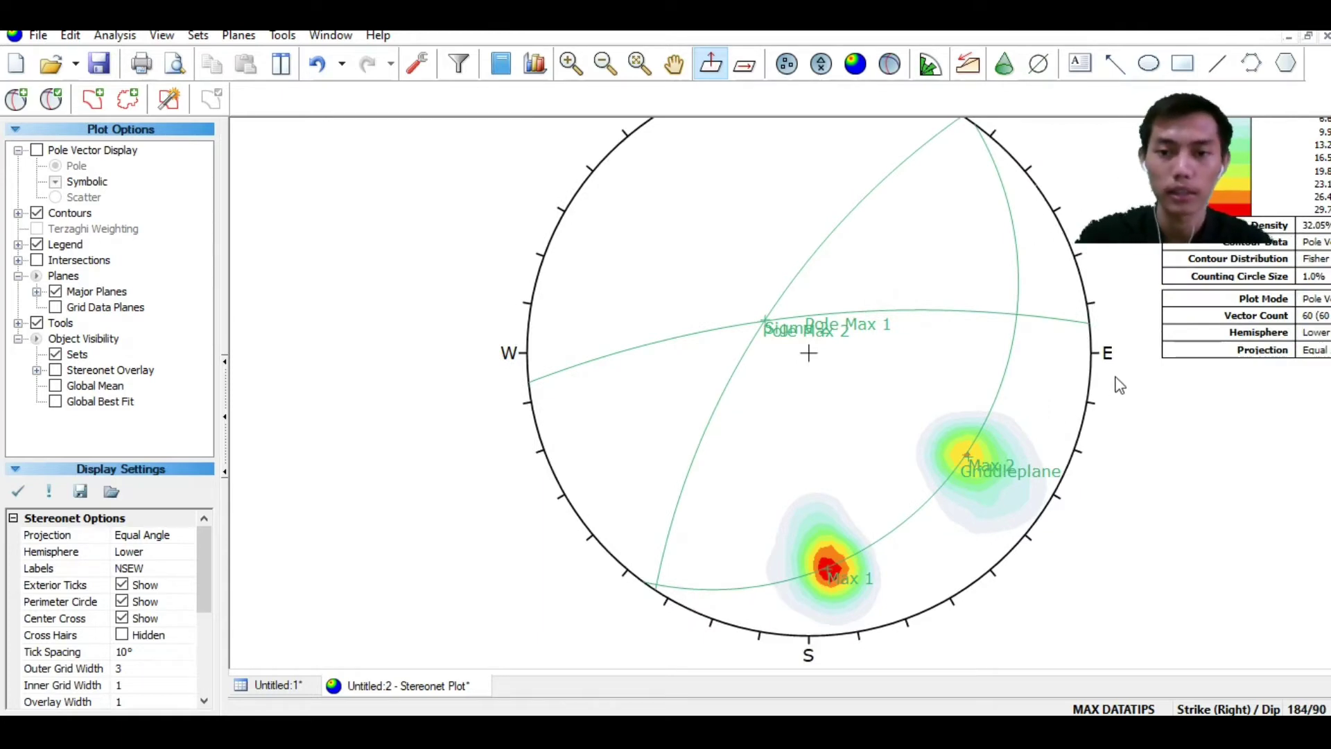
{"action": "scroll", "coordinate": [1121, 368], "scroll_direction": "down", "scroll_amount": 2}
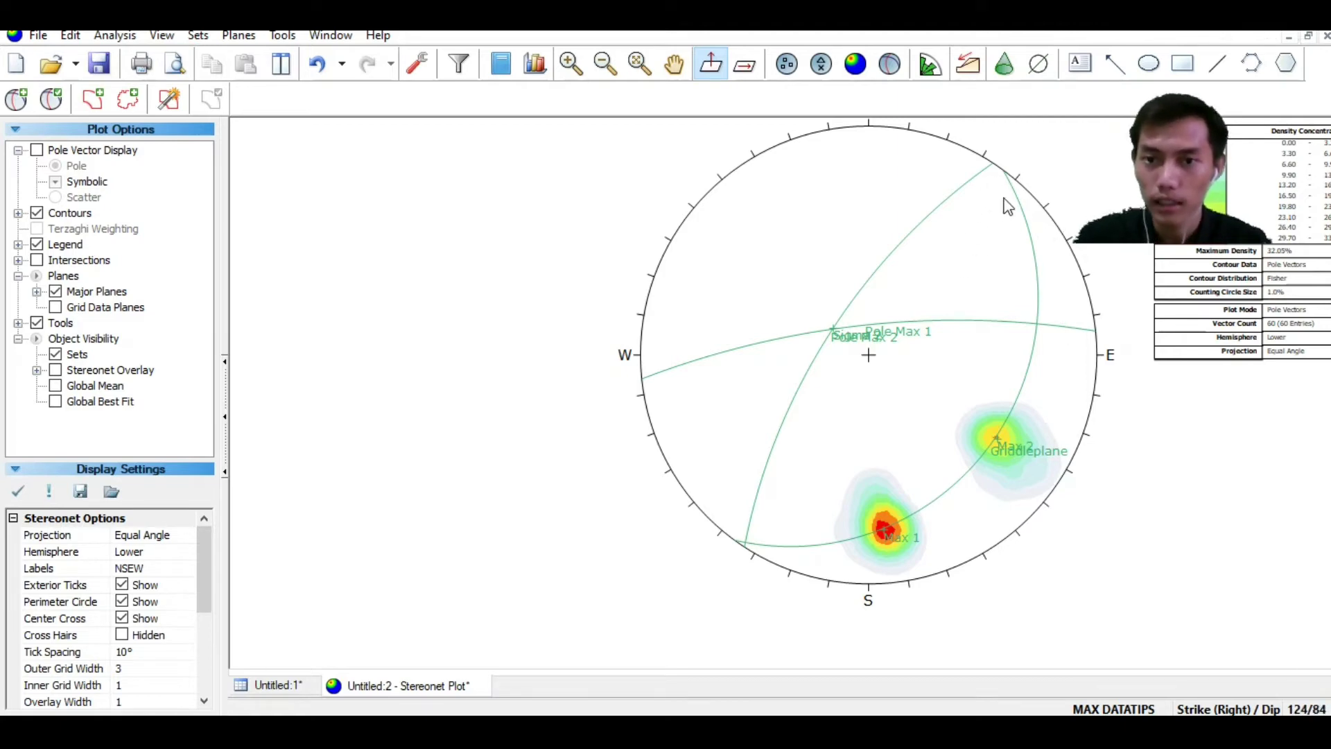
{"action": "mouse_move", "coordinate": [1015, 195]}
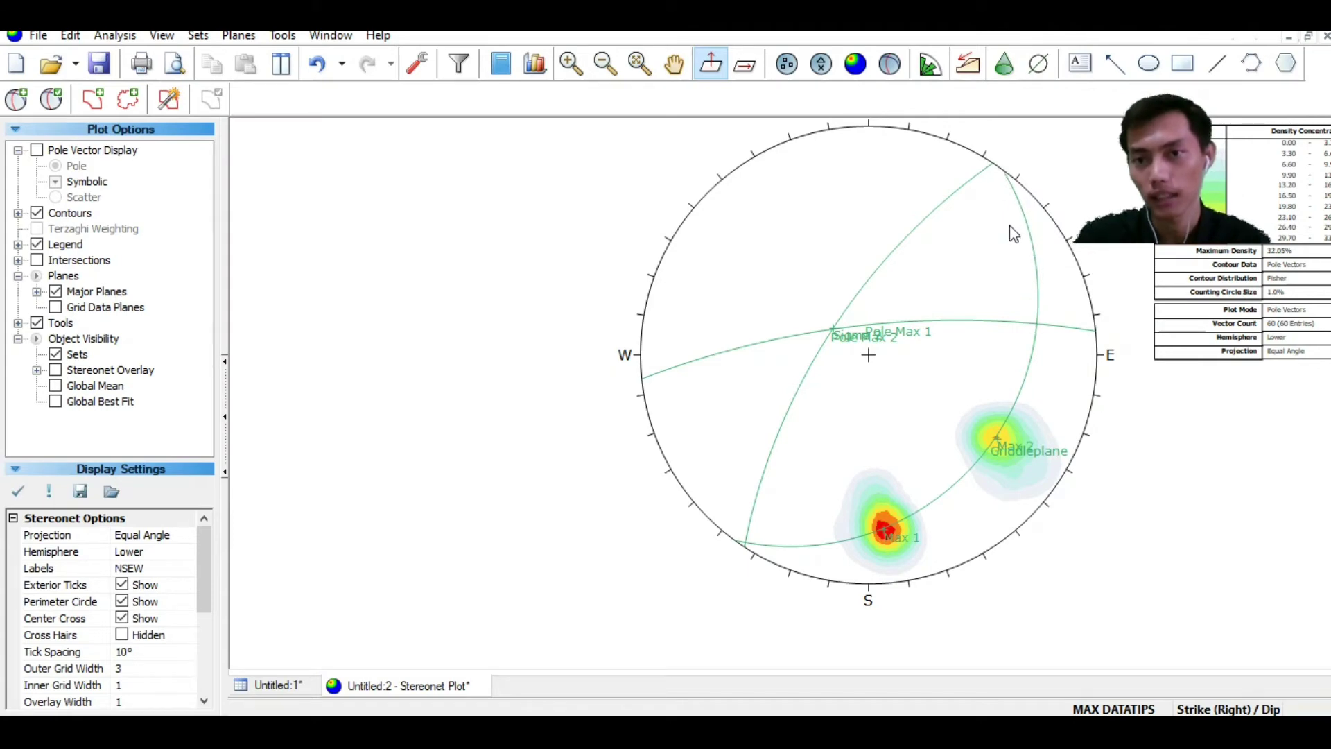
{"action": "left_click", "coordinate": [282, 35]}
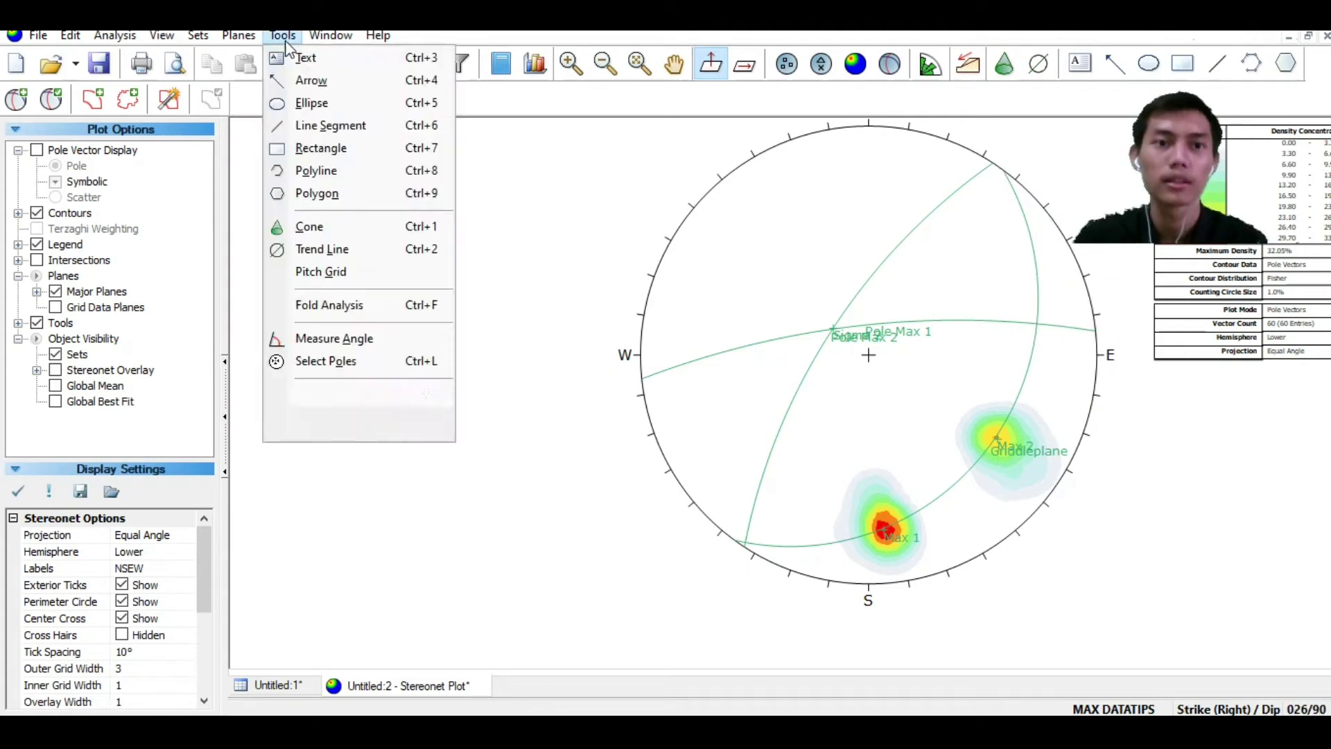
{"action": "left_click", "coordinate": [349, 340]}
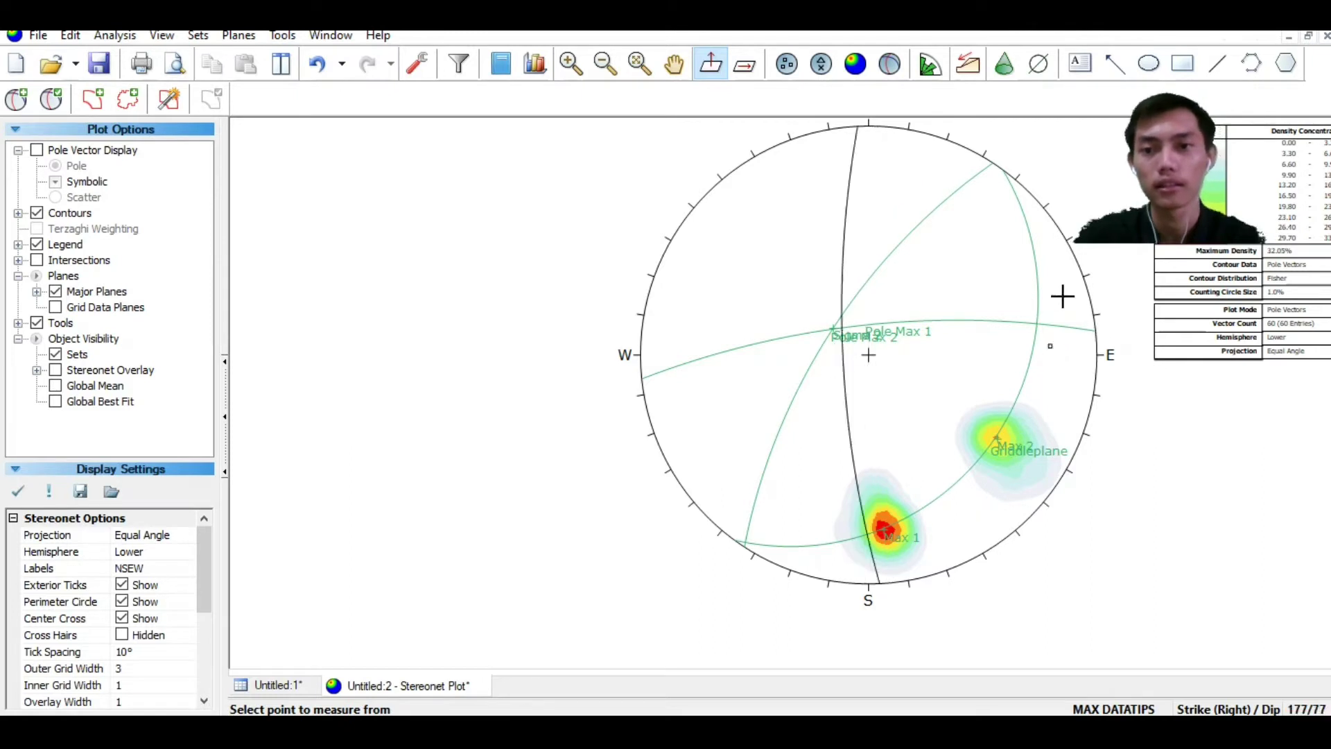
{"action": "left_click", "coordinate": [993, 166]}
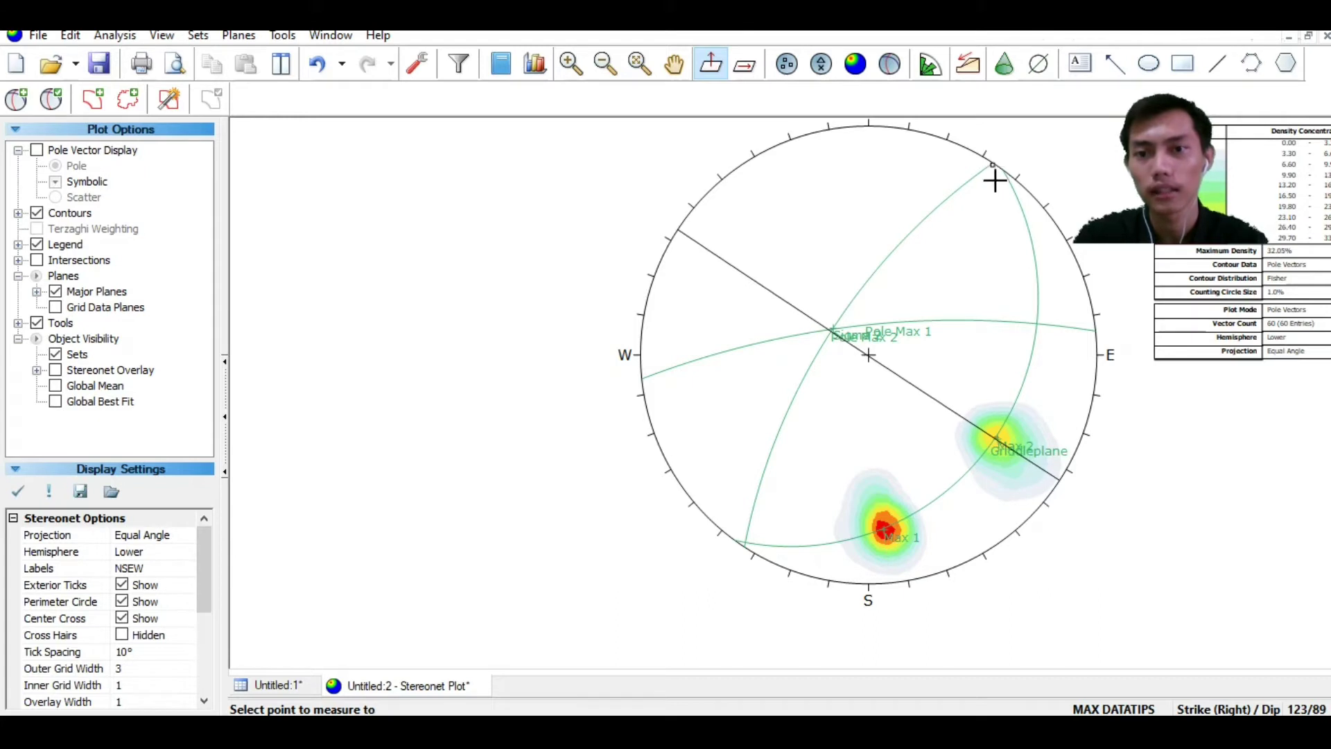
{"action": "left_click", "coordinate": [1032, 238]}
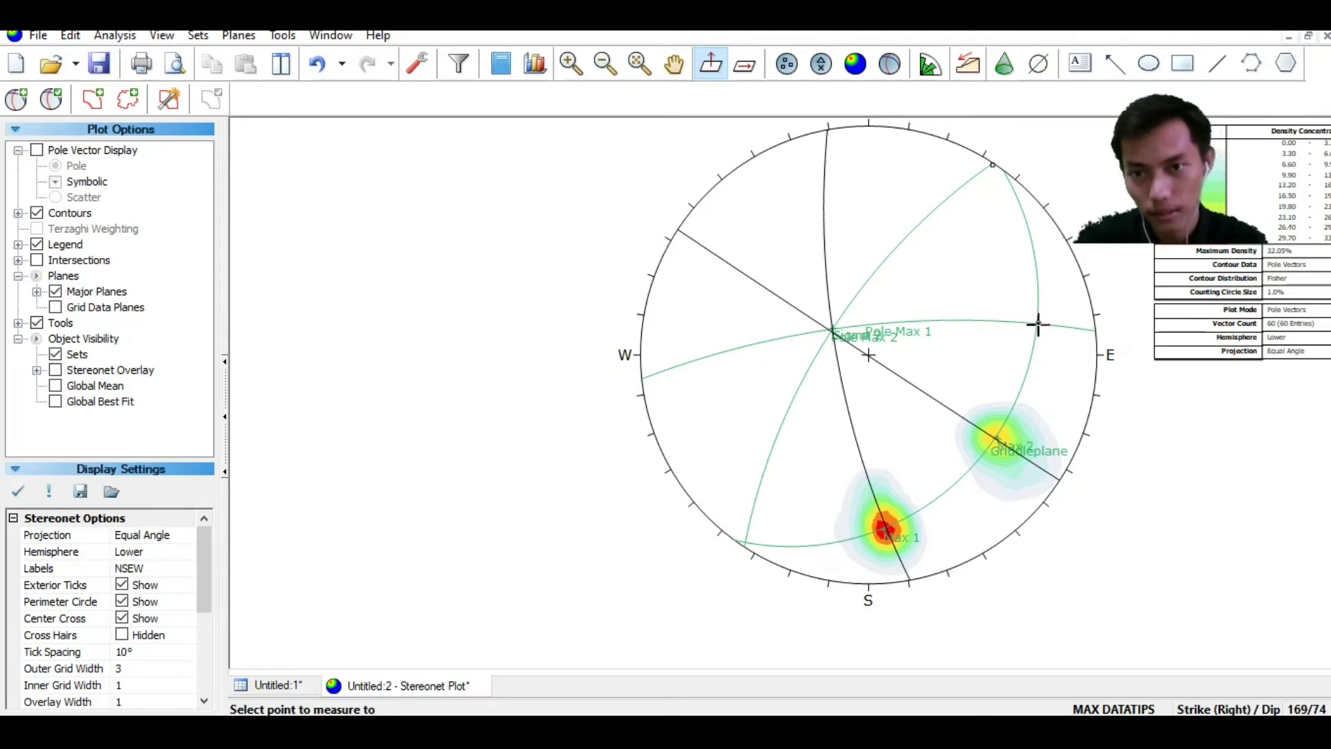
{"action": "scroll", "coordinate": [1038, 324], "scroll_direction": "up", "scroll_amount": 1}
{"action": "left_click", "coordinate": [1037, 323]}
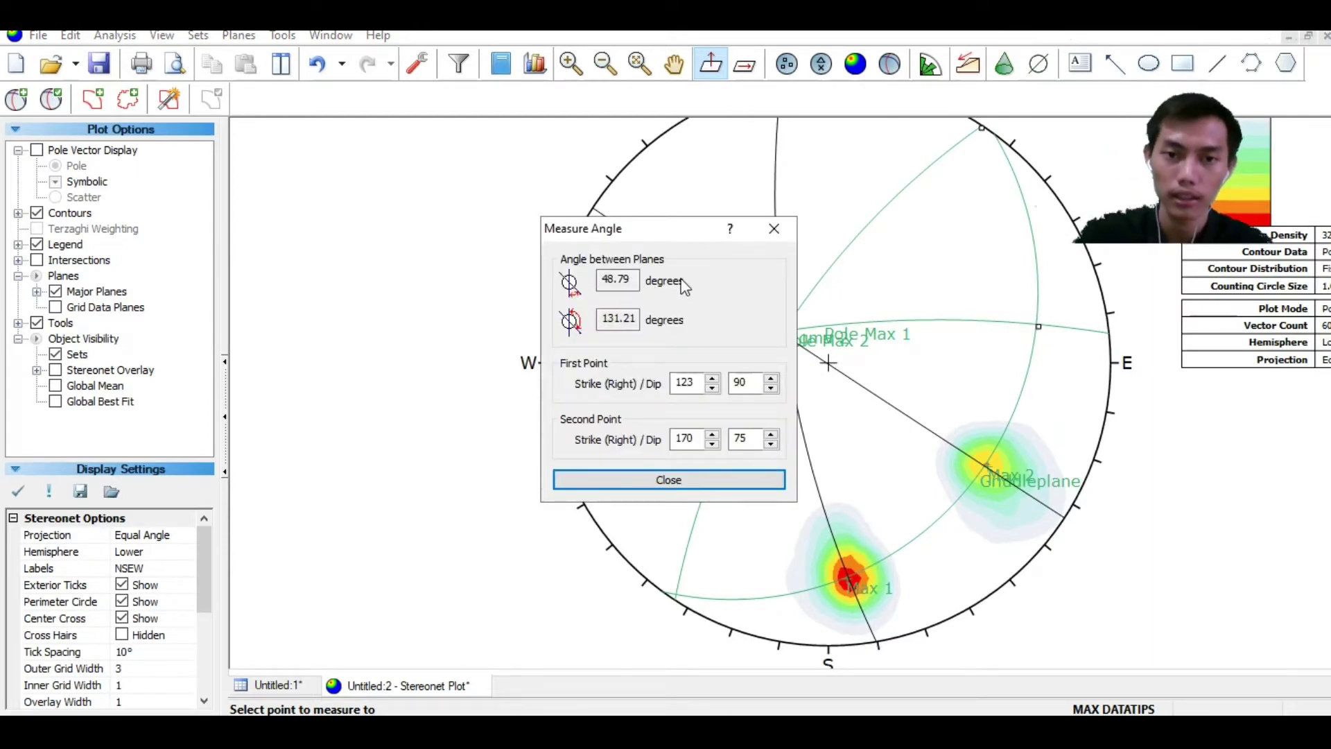
{"action": "double_click", "coordinate": [637, 281]}
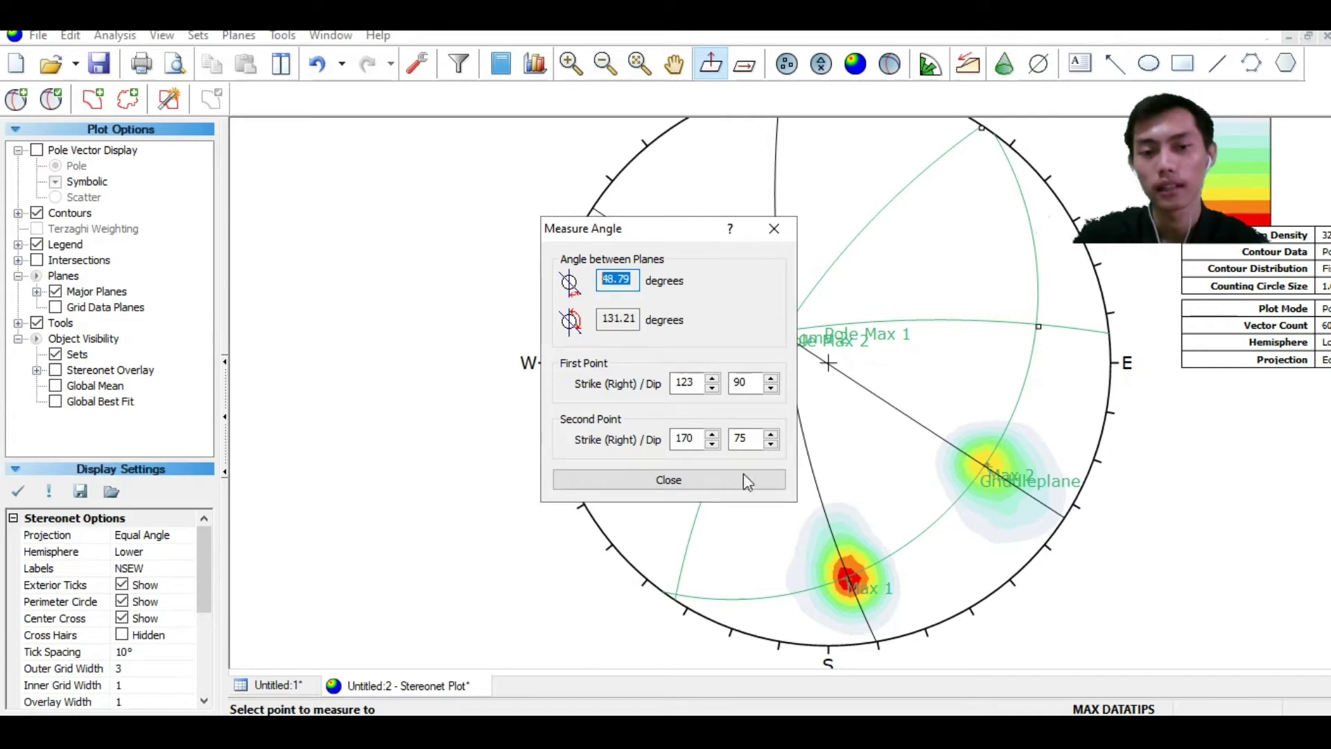
{"action": "left_click", "coordinate": [655, 478]}
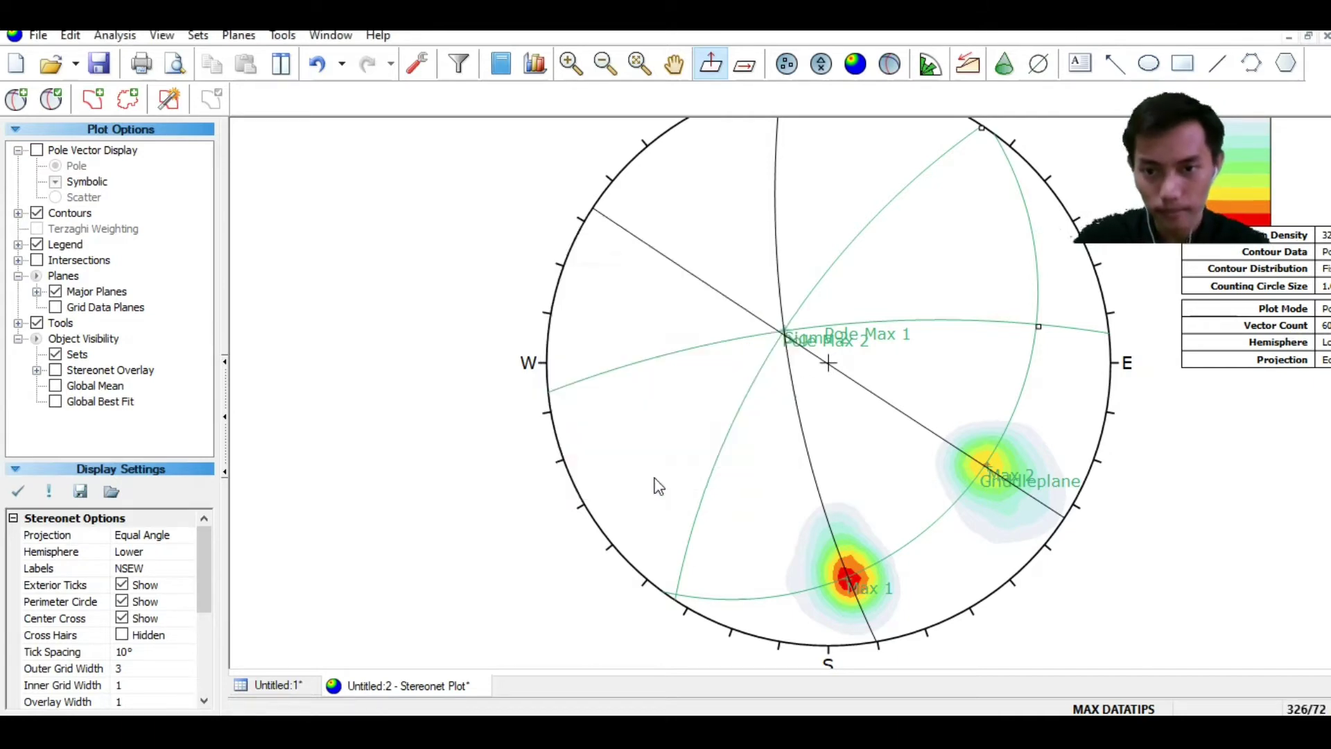
Add a pitch grid along the Griddleplane great circle
{"action": "mouse_move", "coordinate": [1029, 388]}
{"action": "scroll", "coordinate": [1031, 386], "scroll_direction": "down", "scroll_amount": 1}
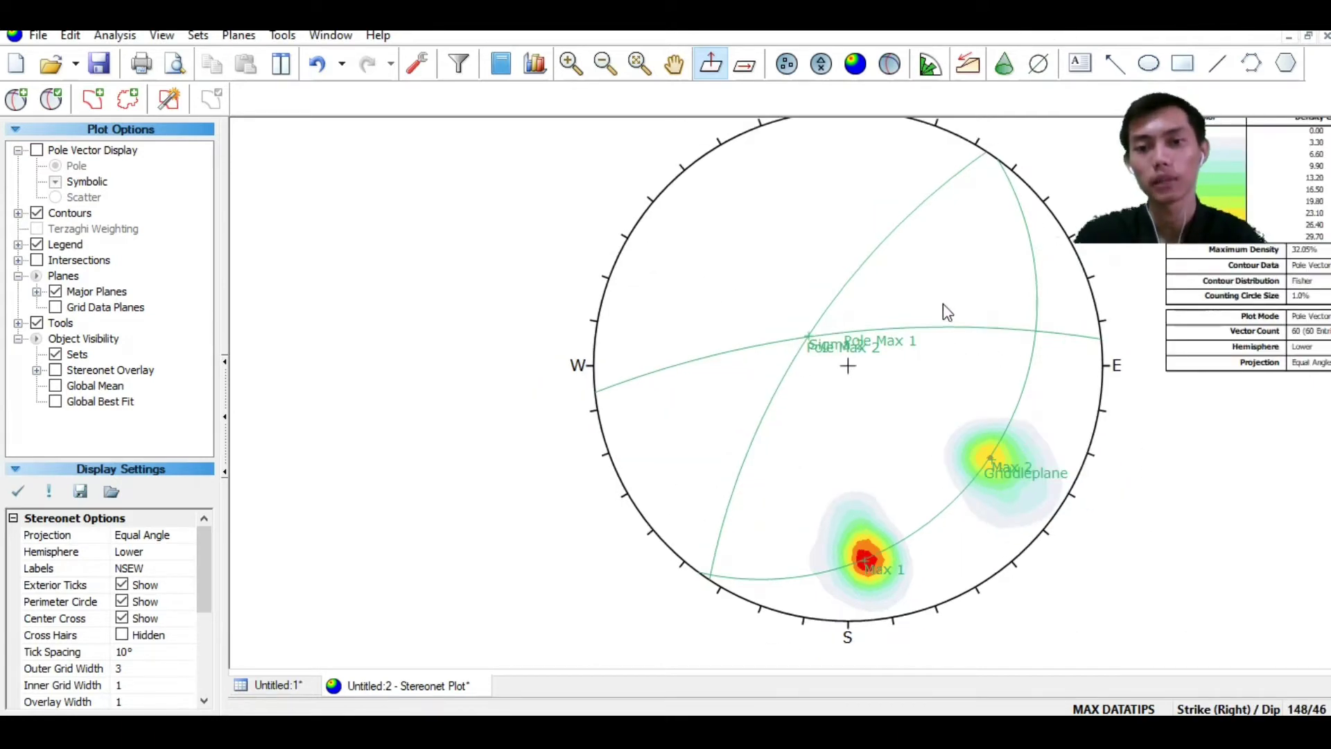
{"action": "left_click", "coordinate": [673, 63]}
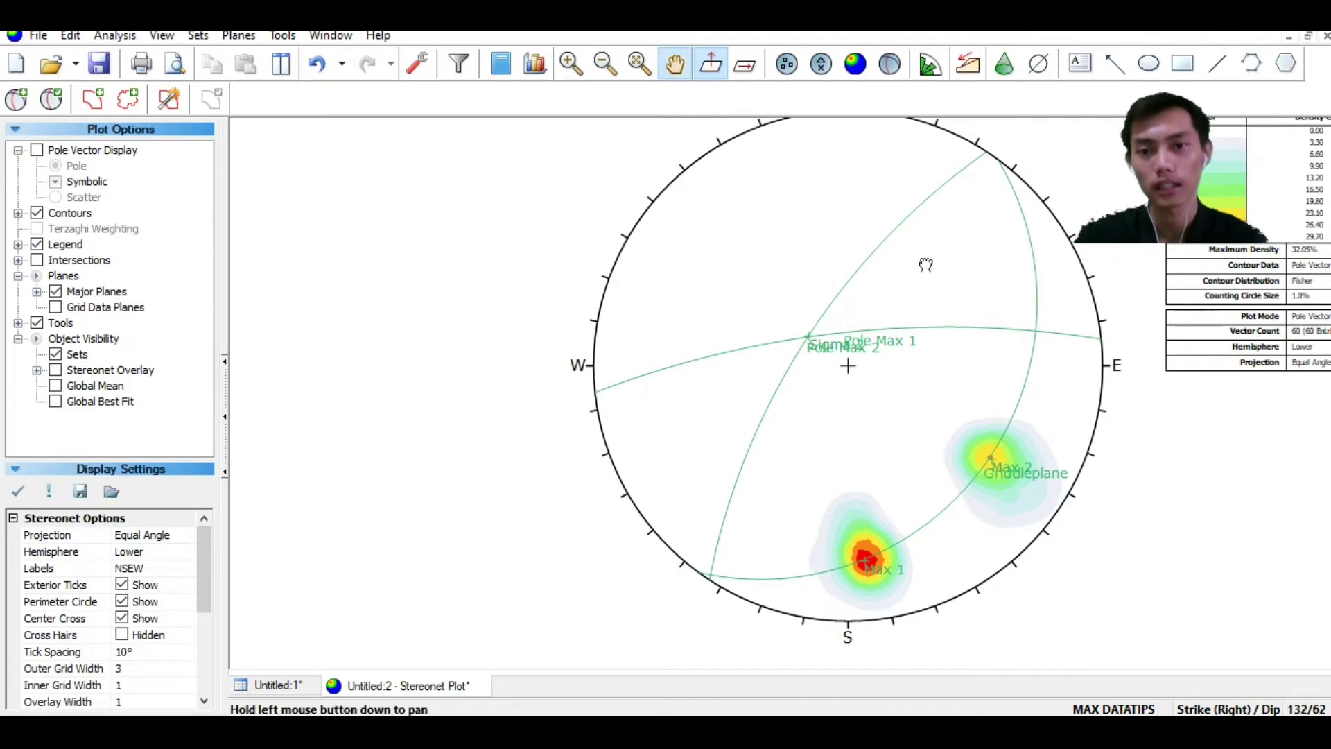
{"action": "left_click_drag", "start_coordinate": [868, 284], "coordinate": [761, 322]}
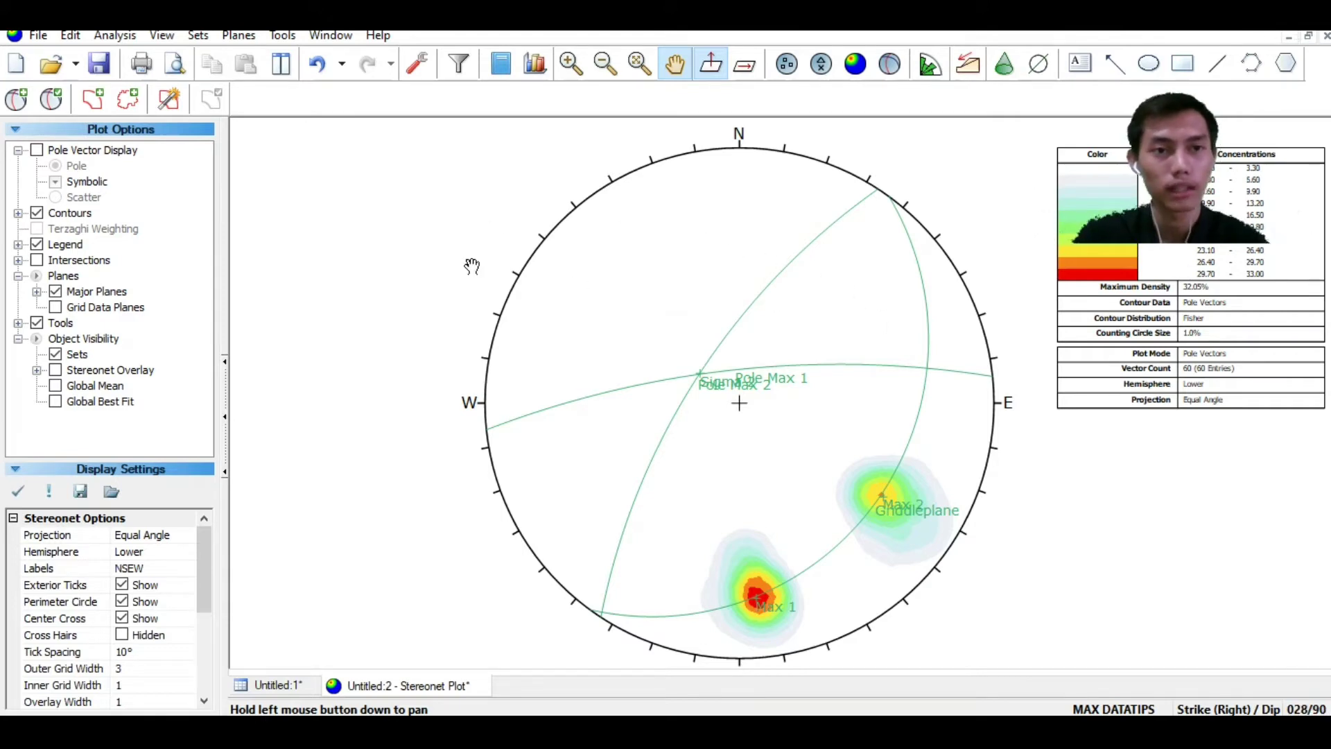
{"action": "left_click", "coordinate": [283, 35]}
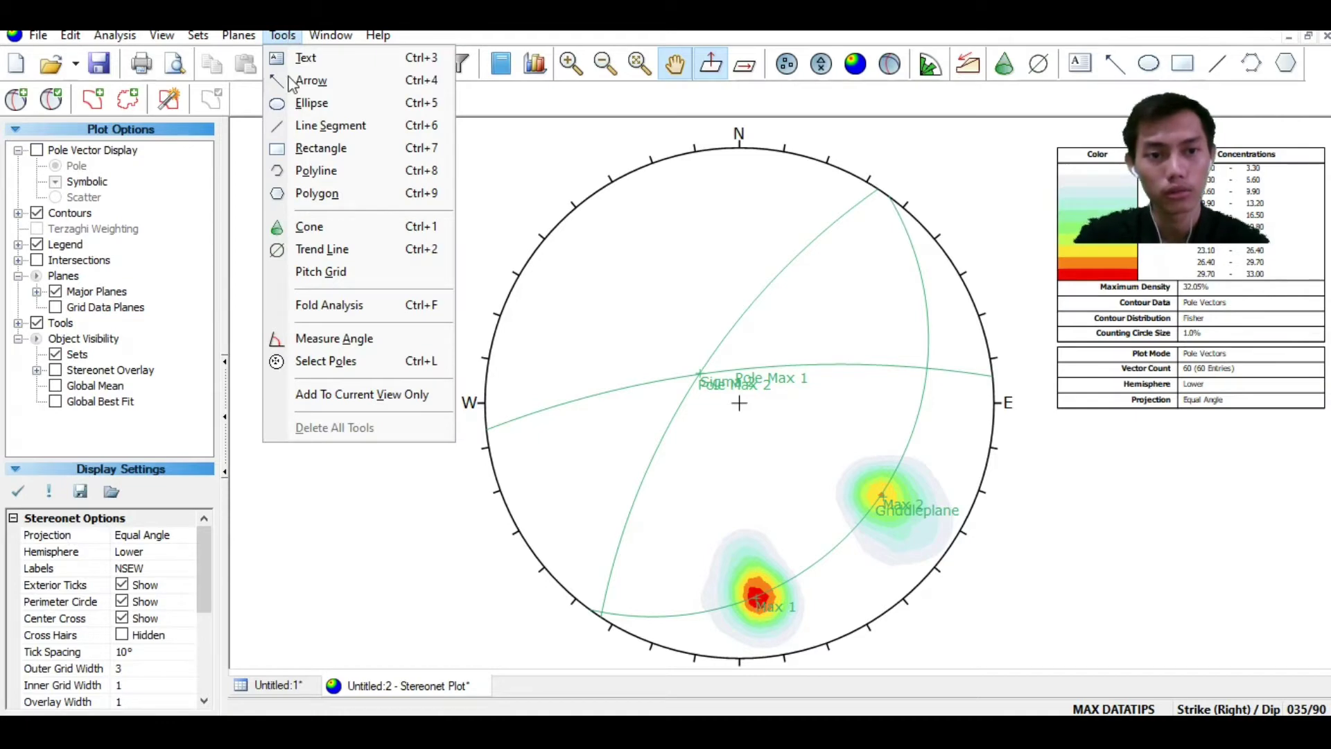
{"action": "left_click", "coordinate": [298, 272]}
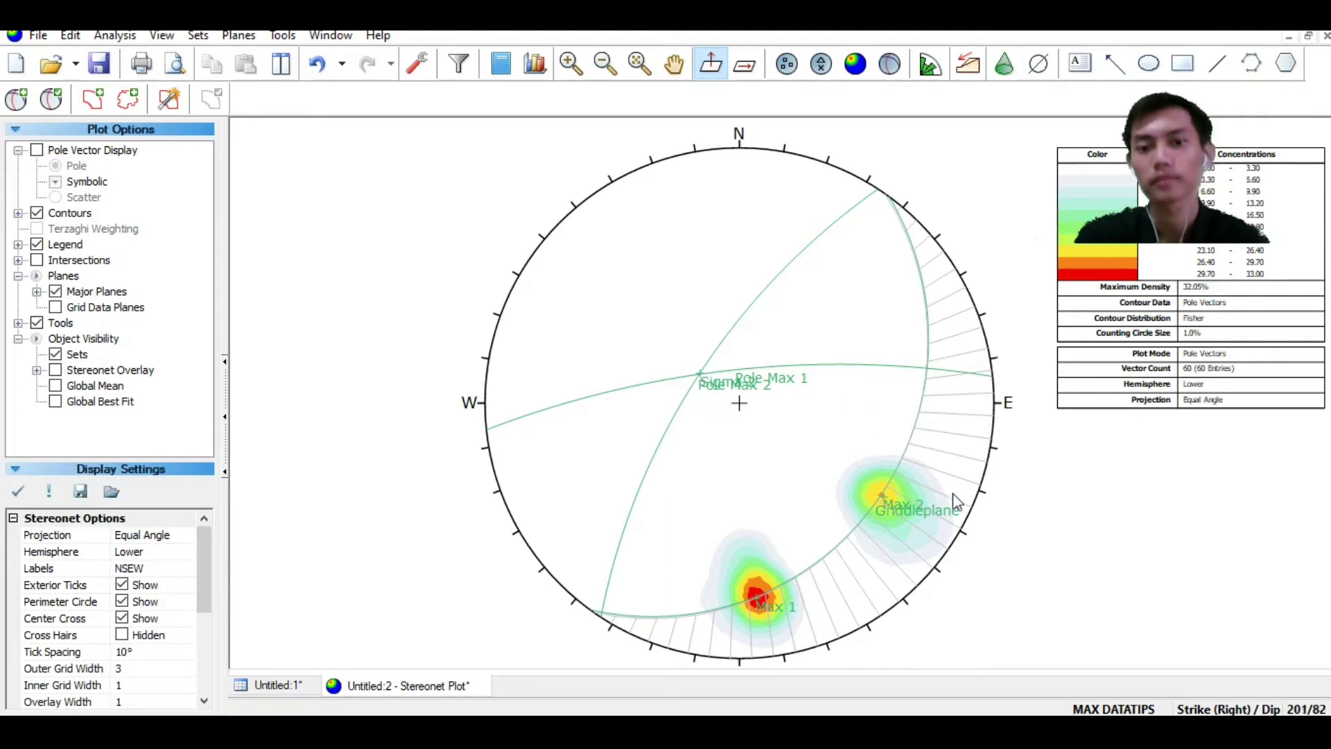
Add a user plane at 146/82 on the northeastern part of the Griddleplane, labelled Sigma 3, showing only pole and label
{"action": "scroll", "coordinate": [1054, 528], "scroll_direction": "up", "scroll_amount": 1}
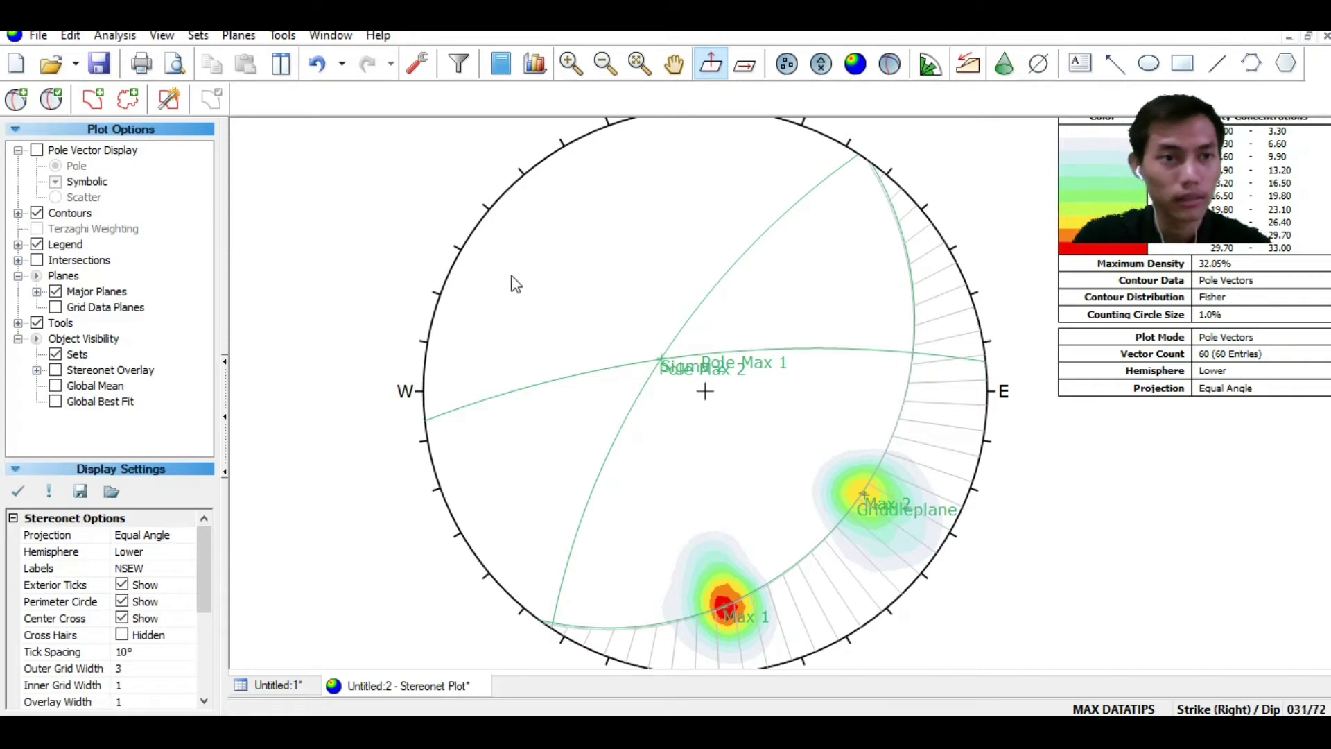
{"action": "left_click", "coordinate": [19, 103]}
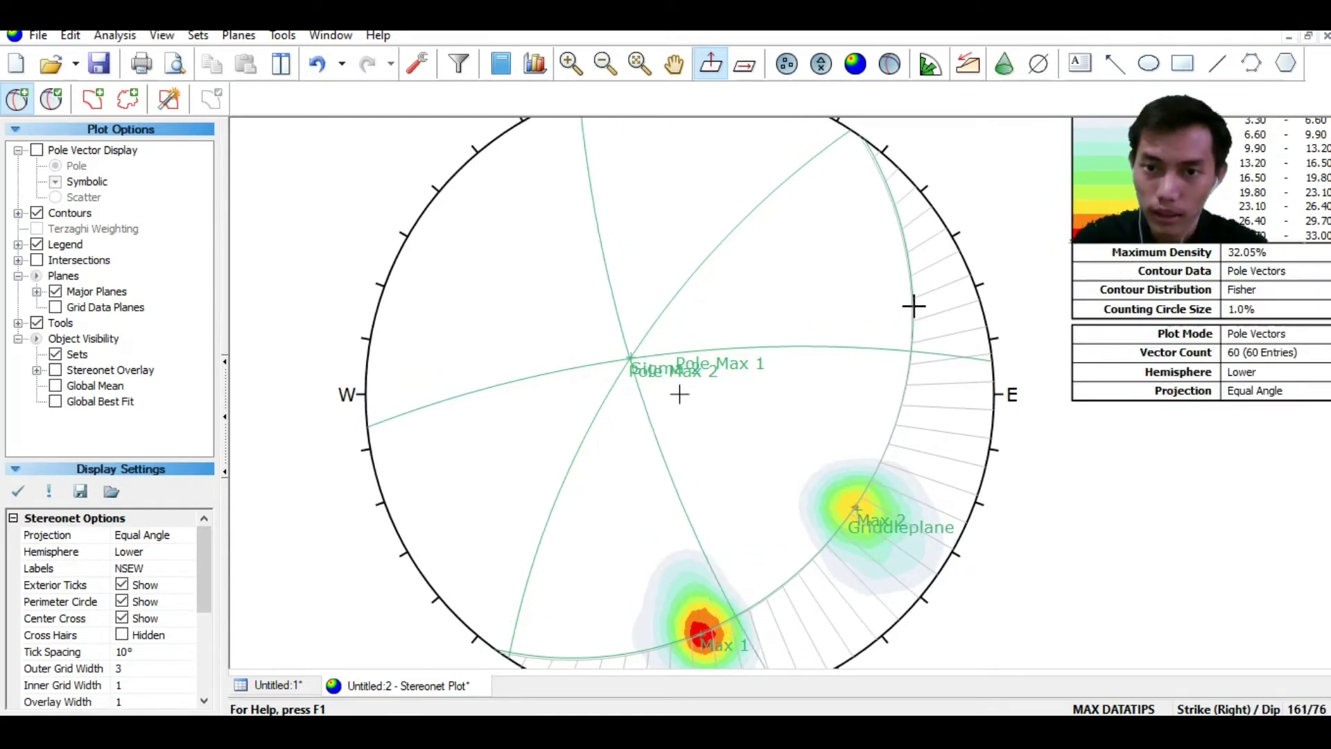
{"action": "left_click", "coordinate": [902, 239]}
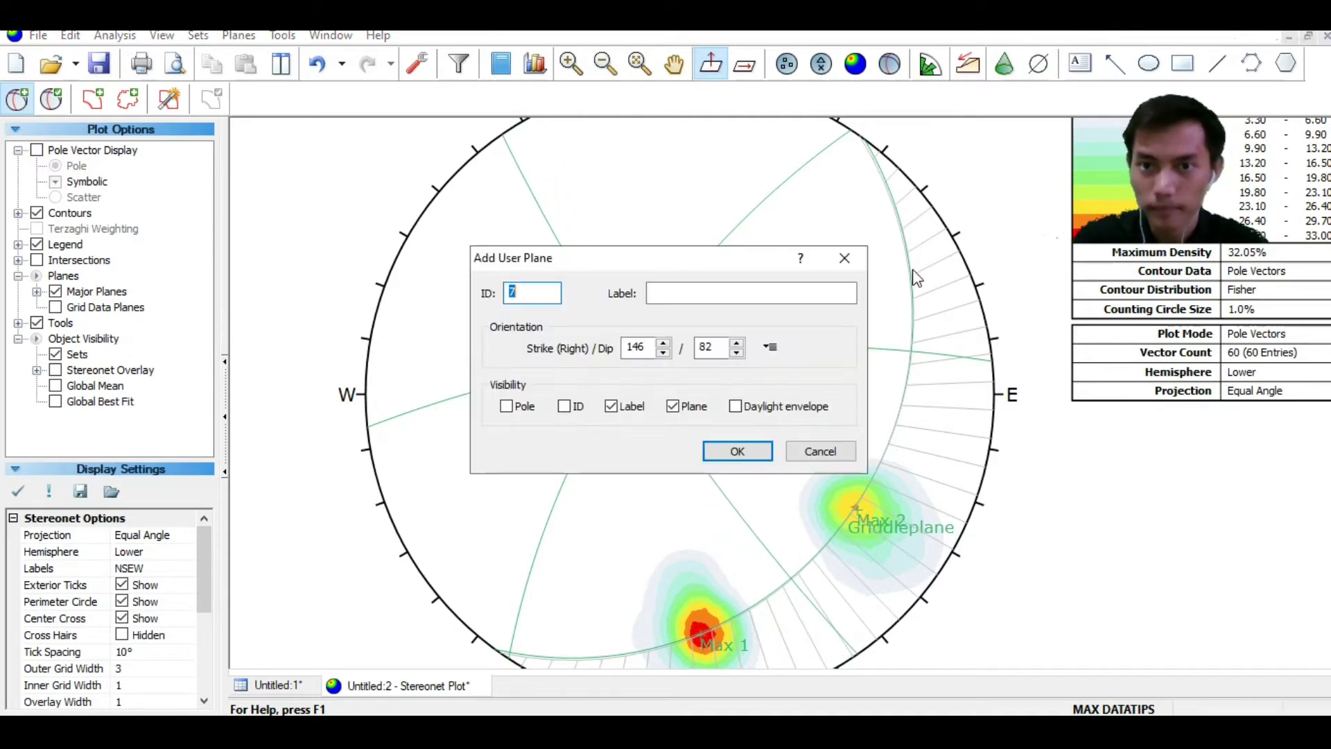
{"action": "left_click", "coordinate": [768, 291]}
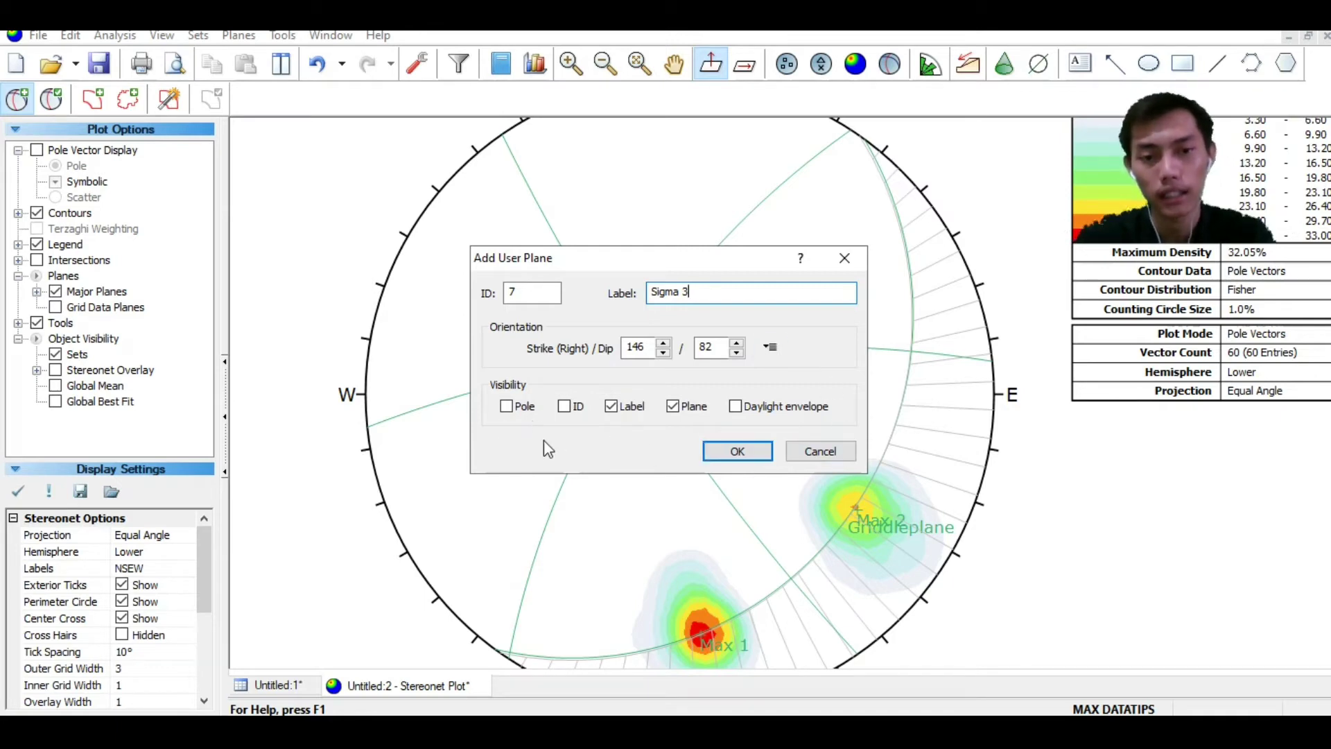
{"action": "left_click", "coordinate": [506, 406]}
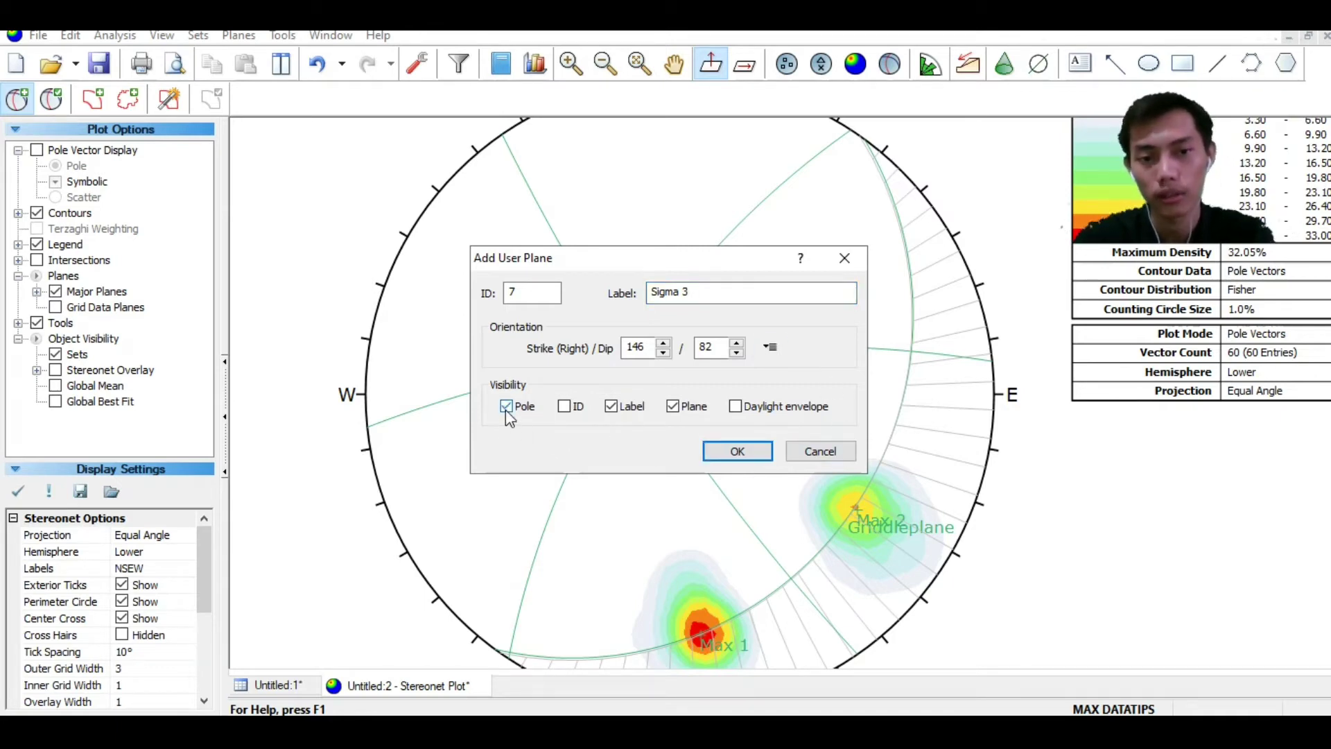
{"action": "left_click", "coordinate": [724, 451]}
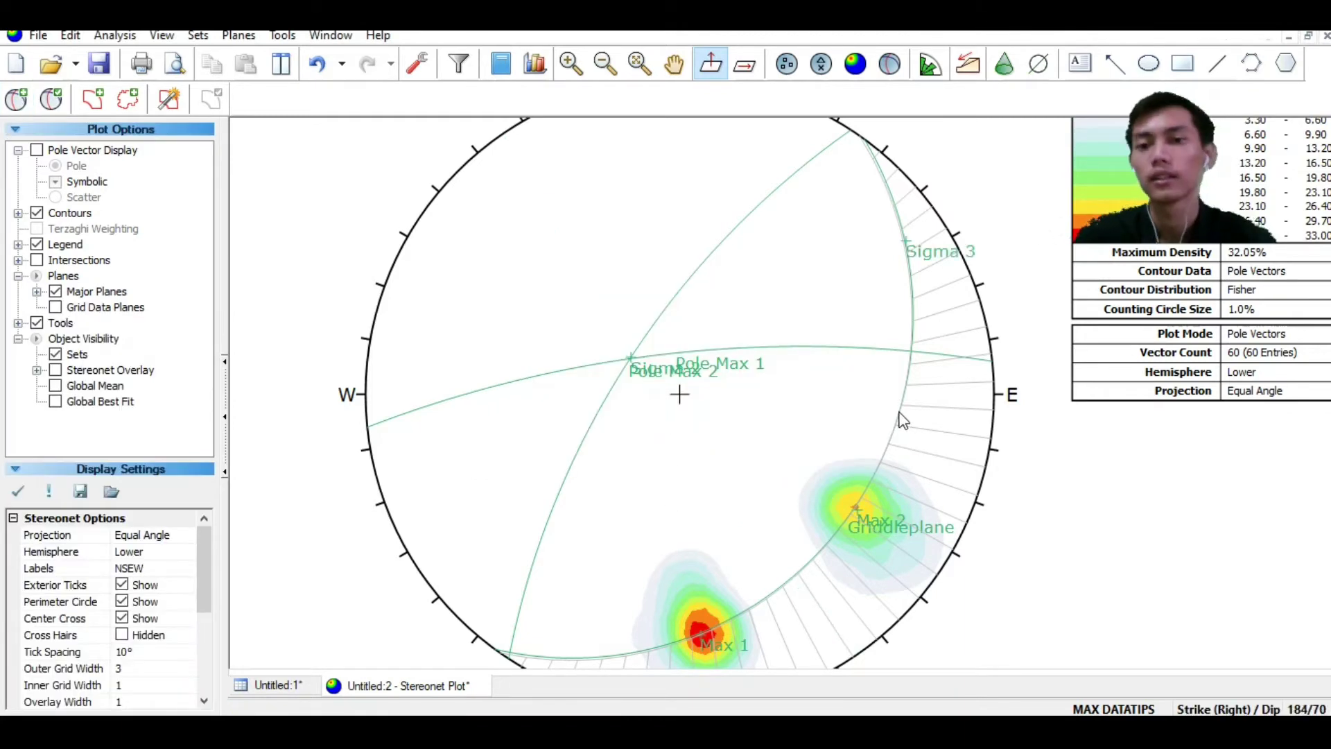
Add a user plane at 239/69 on the Griddleplane between Max 1 and Max 2, labelled Sigma 1, showing only pole and label
{"action": "mouse_move", "coordinate": [902, 436]}
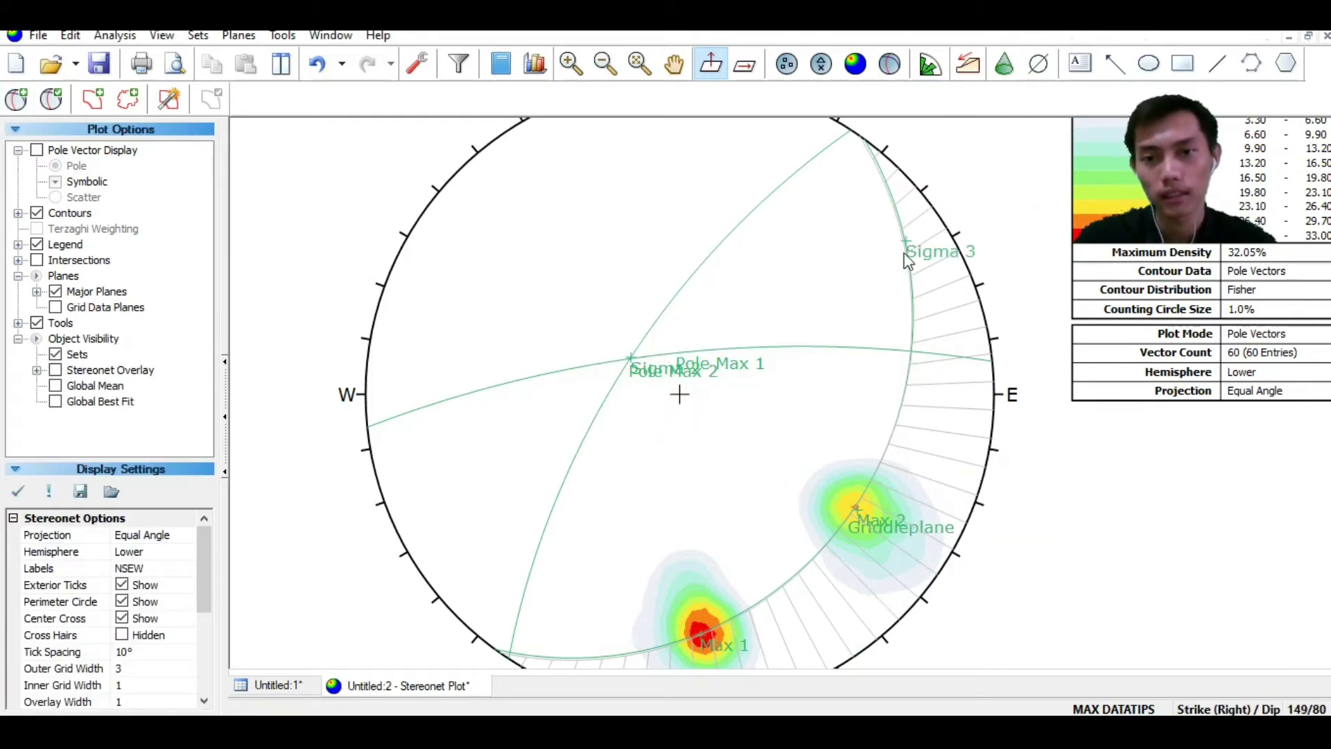
{"action": "mouse_move", "coordinate": [913, 346]}
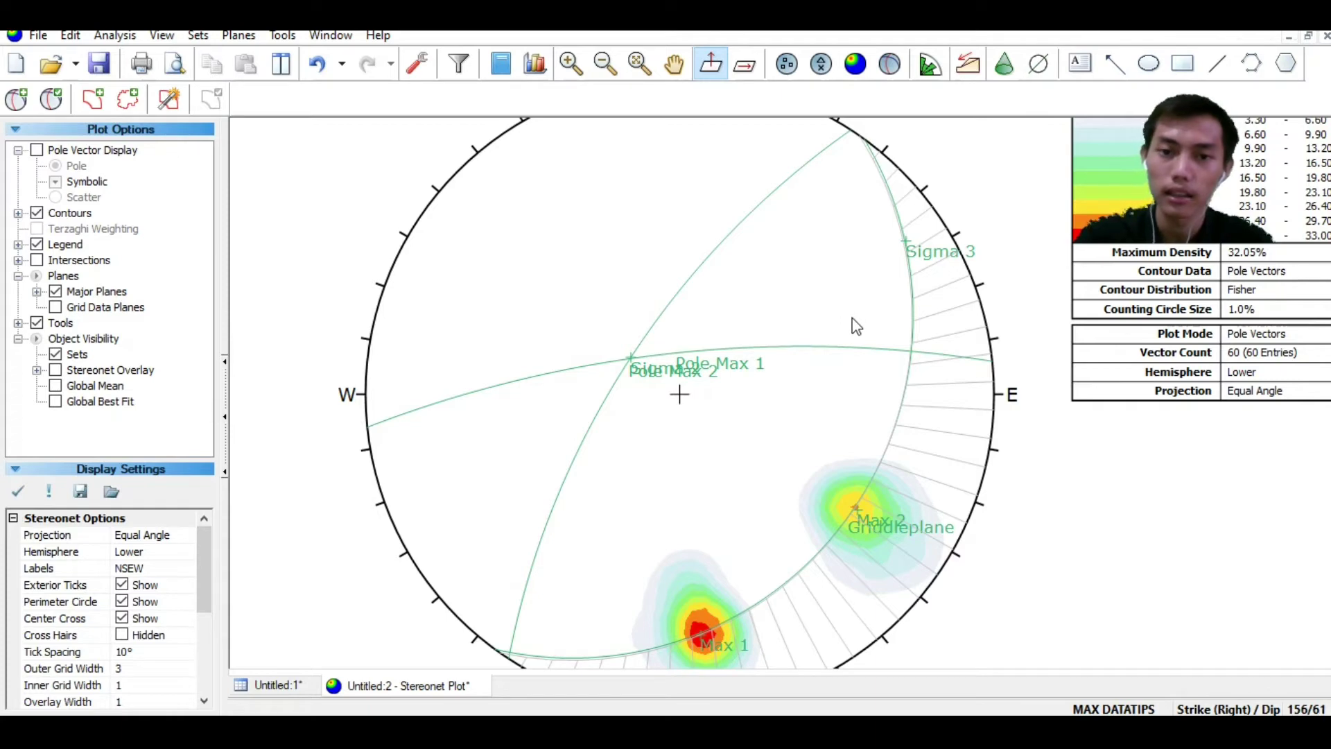
{"action": "mouse_move", "coordinate": [910, 277]}
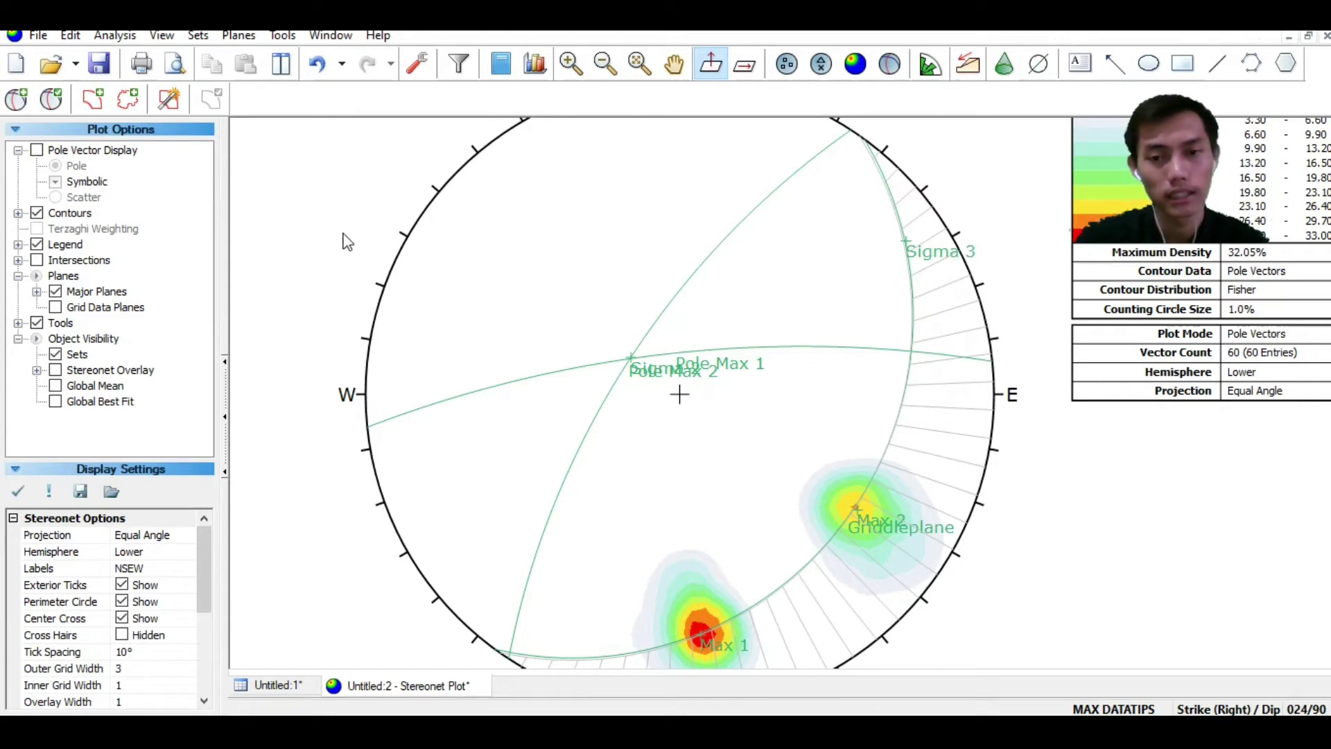
{"action": "left_click", "coordinate": [16, 99]}
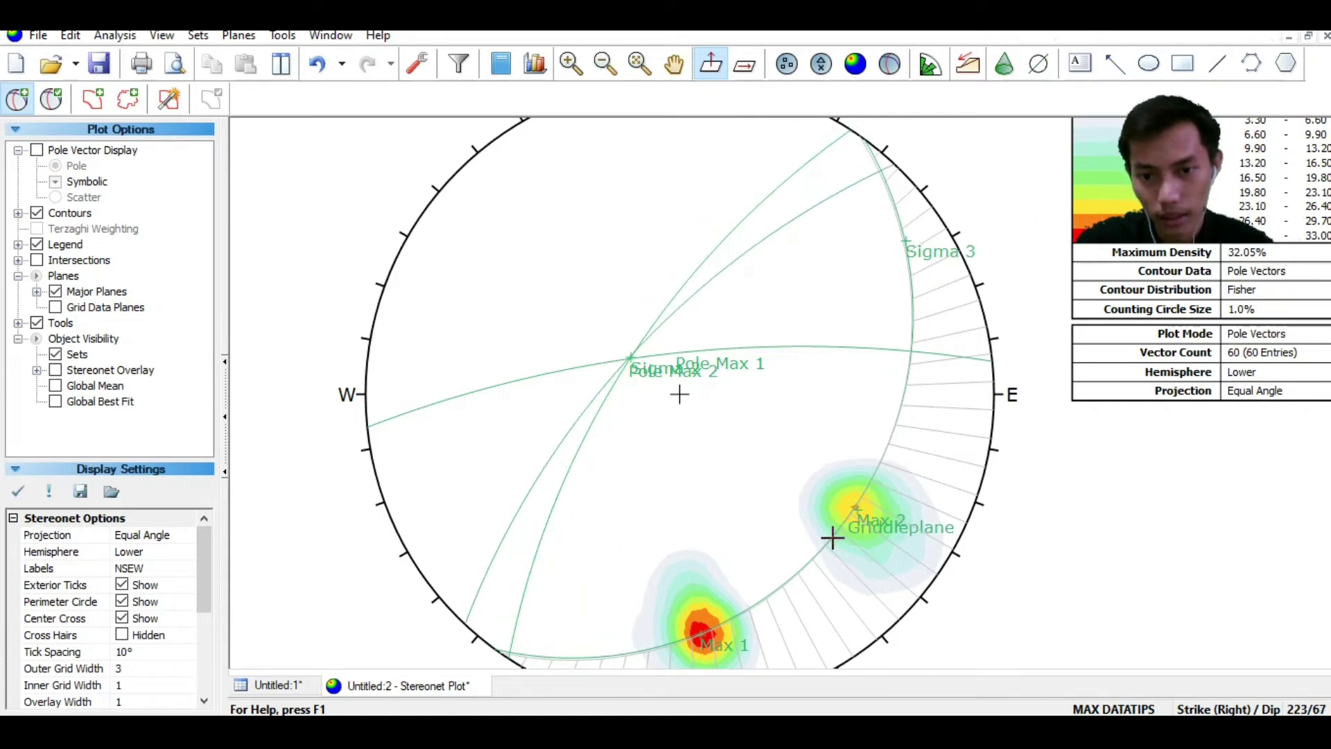
{"action": "left_click", "coordinate": [791, 575]}
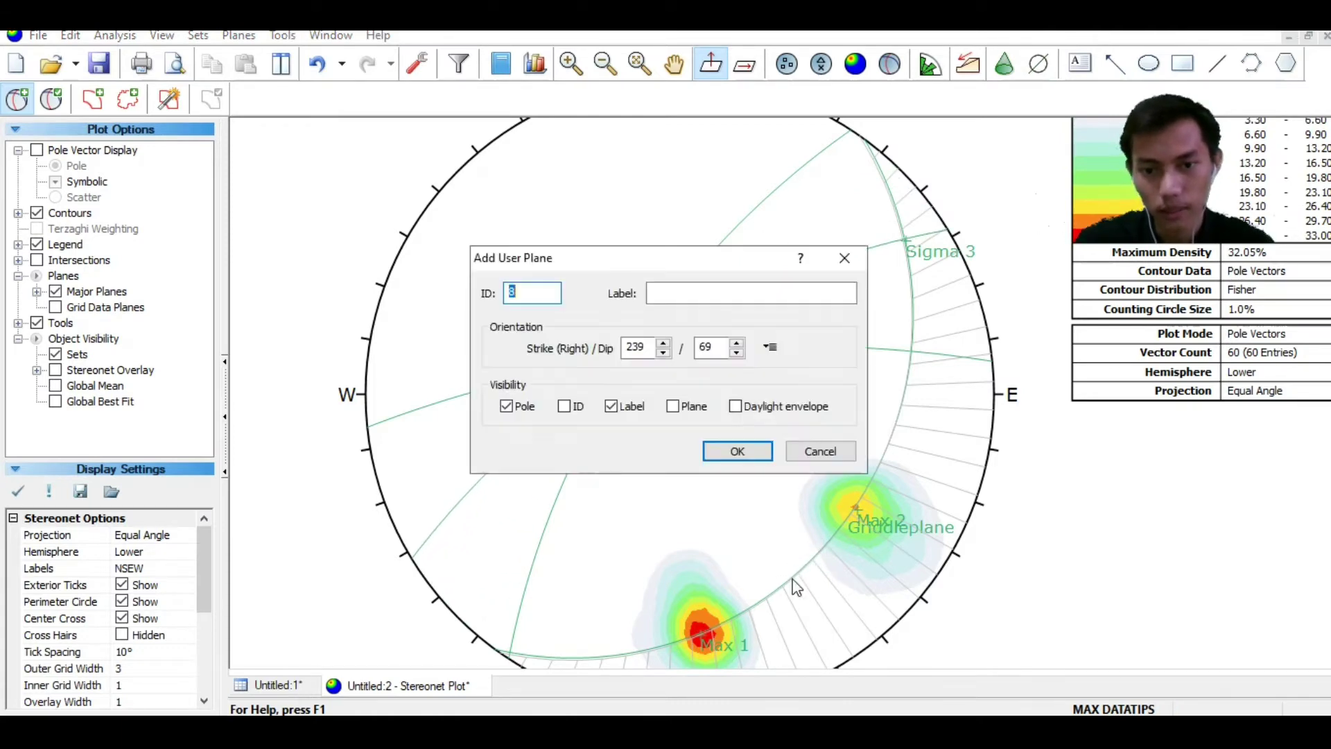
{"action": "left_click", "coordinate": [703, 292]}
{"action": "type", "text": "Sigma "}
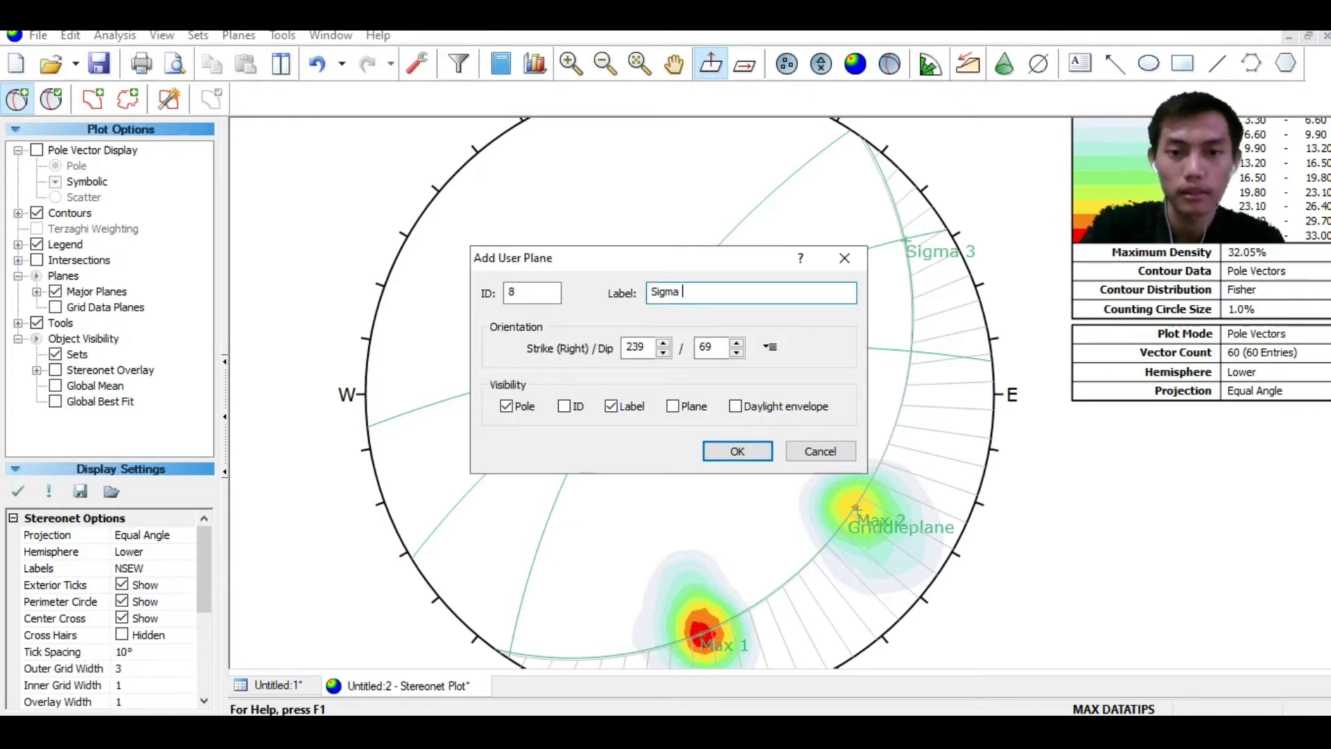
{"action": "type", "text": "1"}
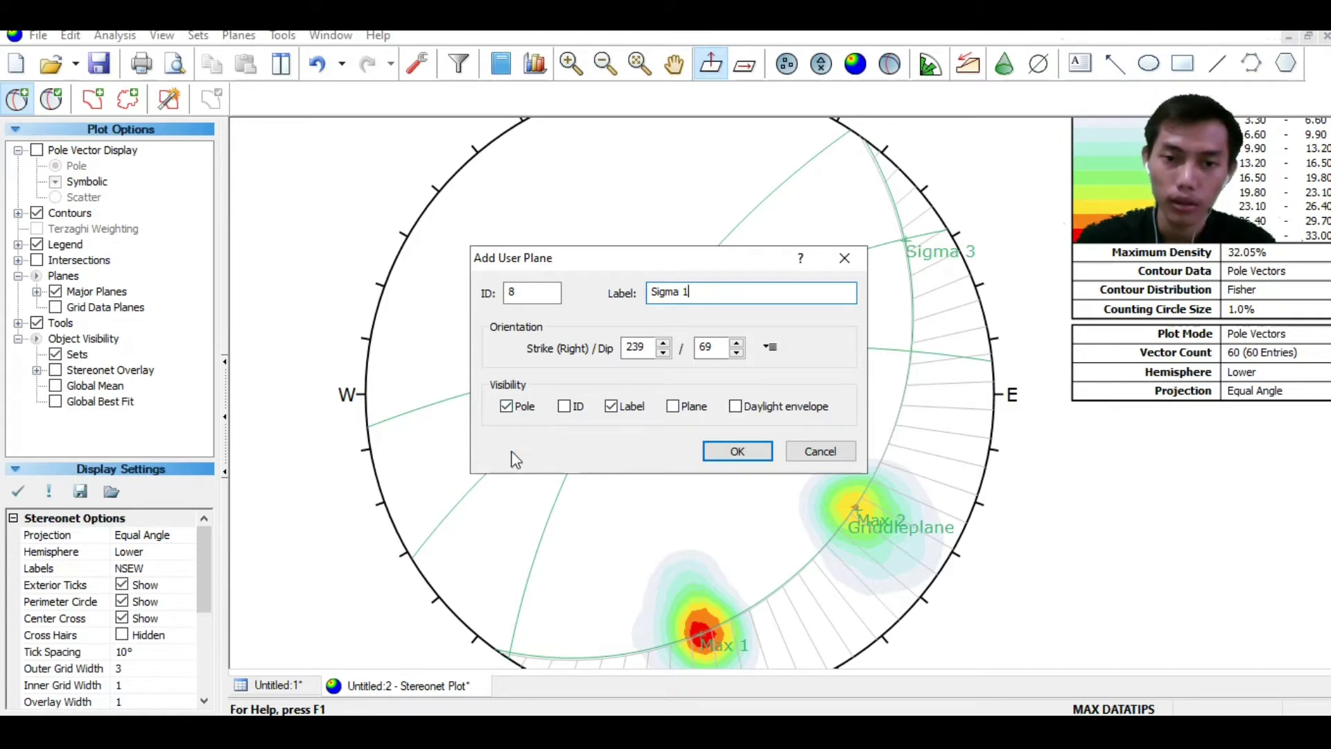
{"action": "left_click", "coordinate": [733, 451]}
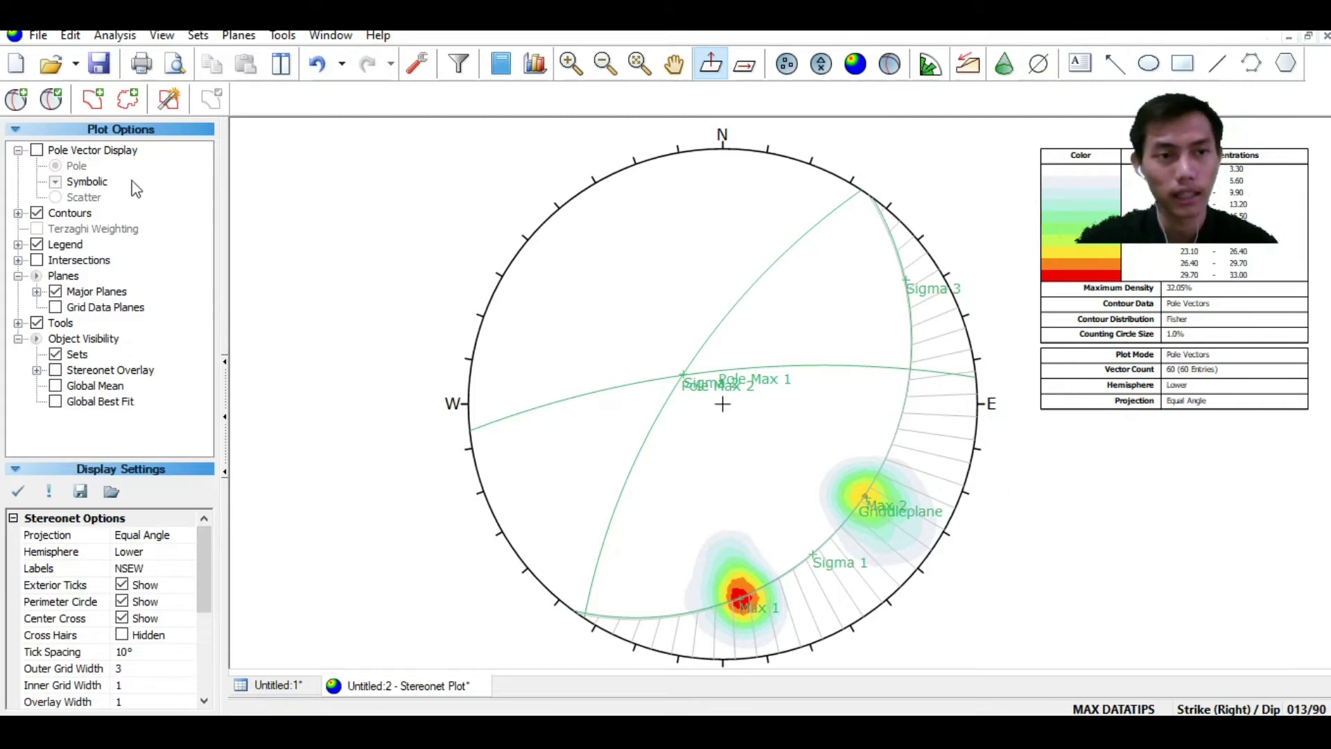
Change the display colour of the Max 1 and Max 2 user planes to black
{"action": "left_click", "coordinate": [52, 101]}
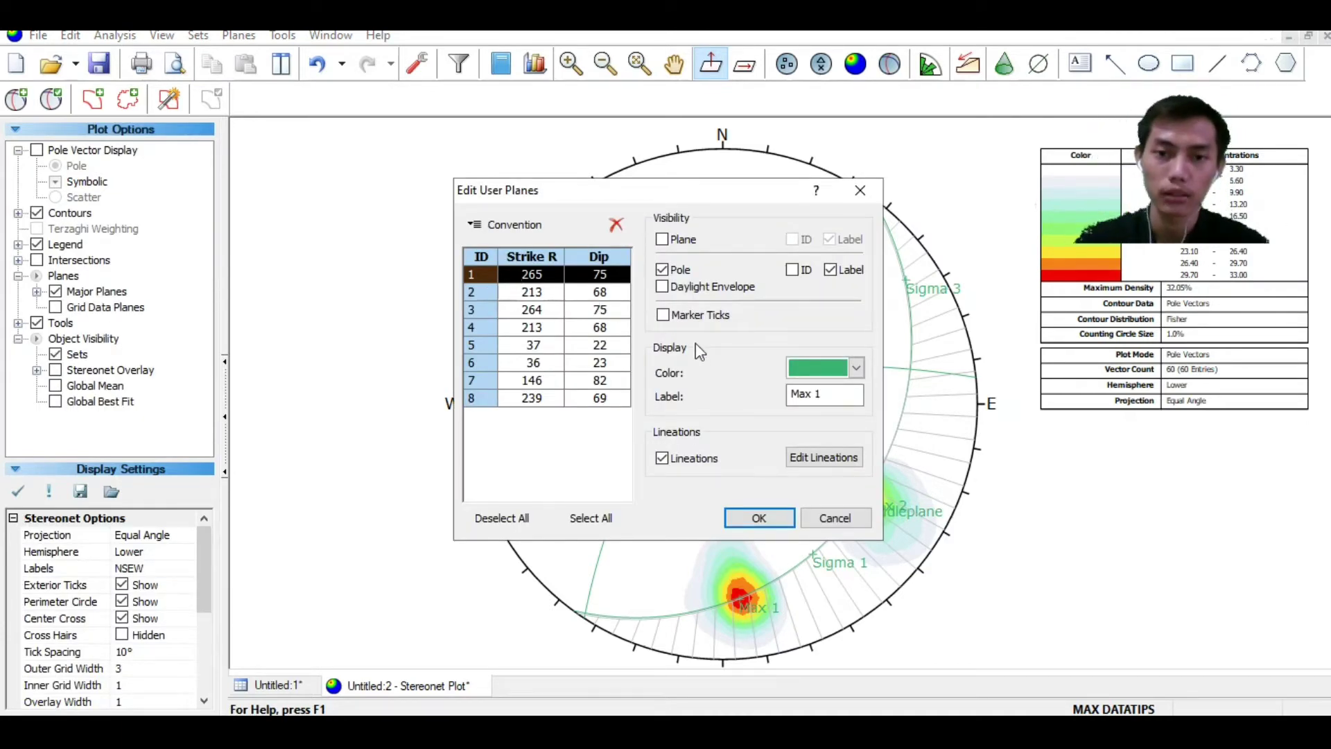
{"action": "left_click", "coordinate": [816, 365]}
{"action": "left_click", "coordinate": [799, 424]}
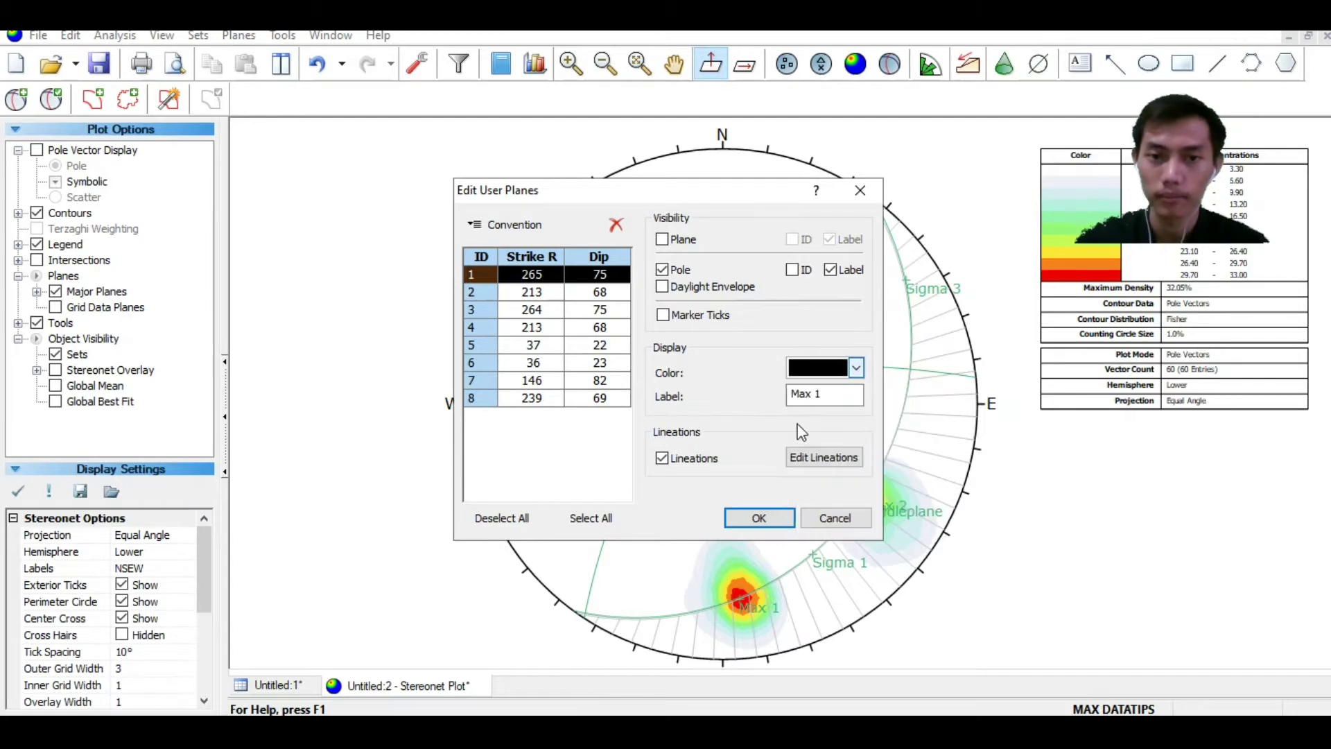
{"action": "left_click", "coordinate": [599, 291]}
{"action": "left_click", "coordinate": [834, 365]}
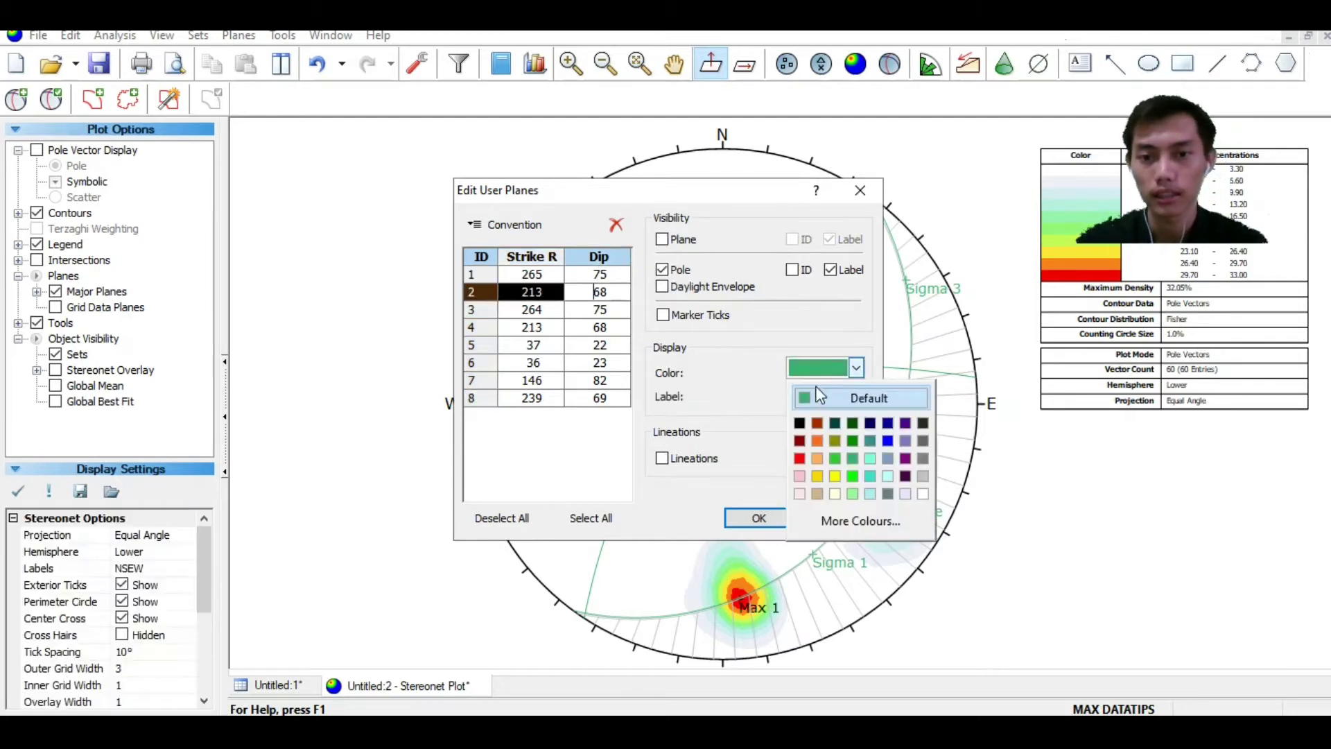
{"action": "left_click", "coordinate": [804, 424]}
{"action": "left_click", "coordinate": [735, 518]}
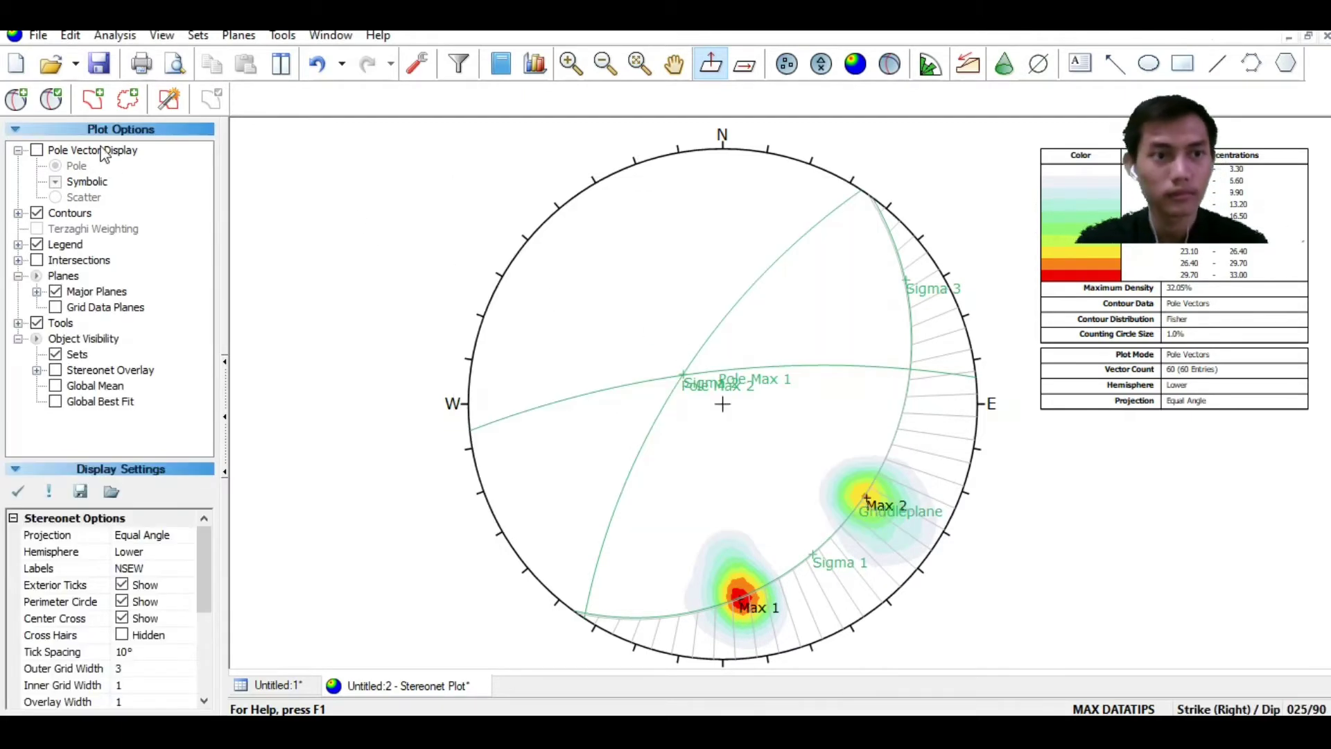
Set the display colour of the Pole Max 1 plane to blue and the Pole Max 2 plane to orange
{"action": "left_click", "coordinate": [54, 101]}
{"action": "left_click", "coordinate": [561, 293]}
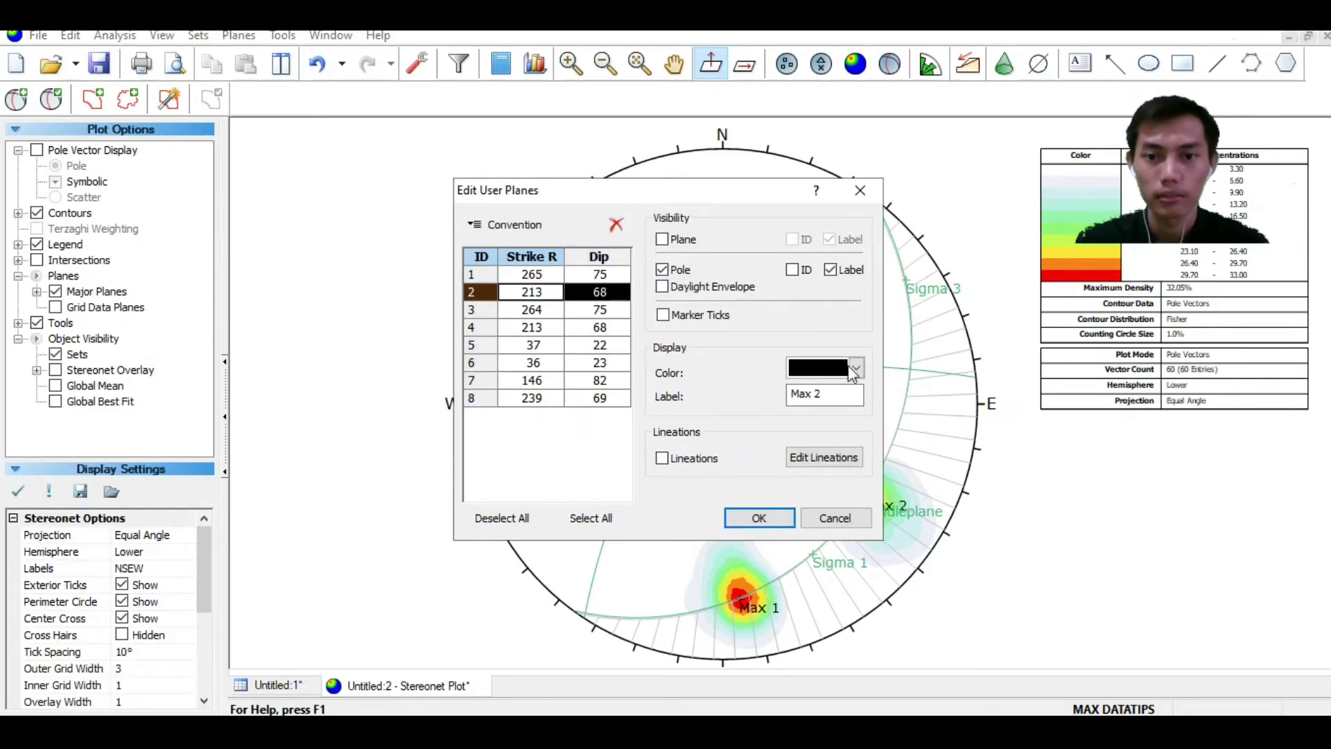
{"action": "left_click", "coordinate": [565, 312]}
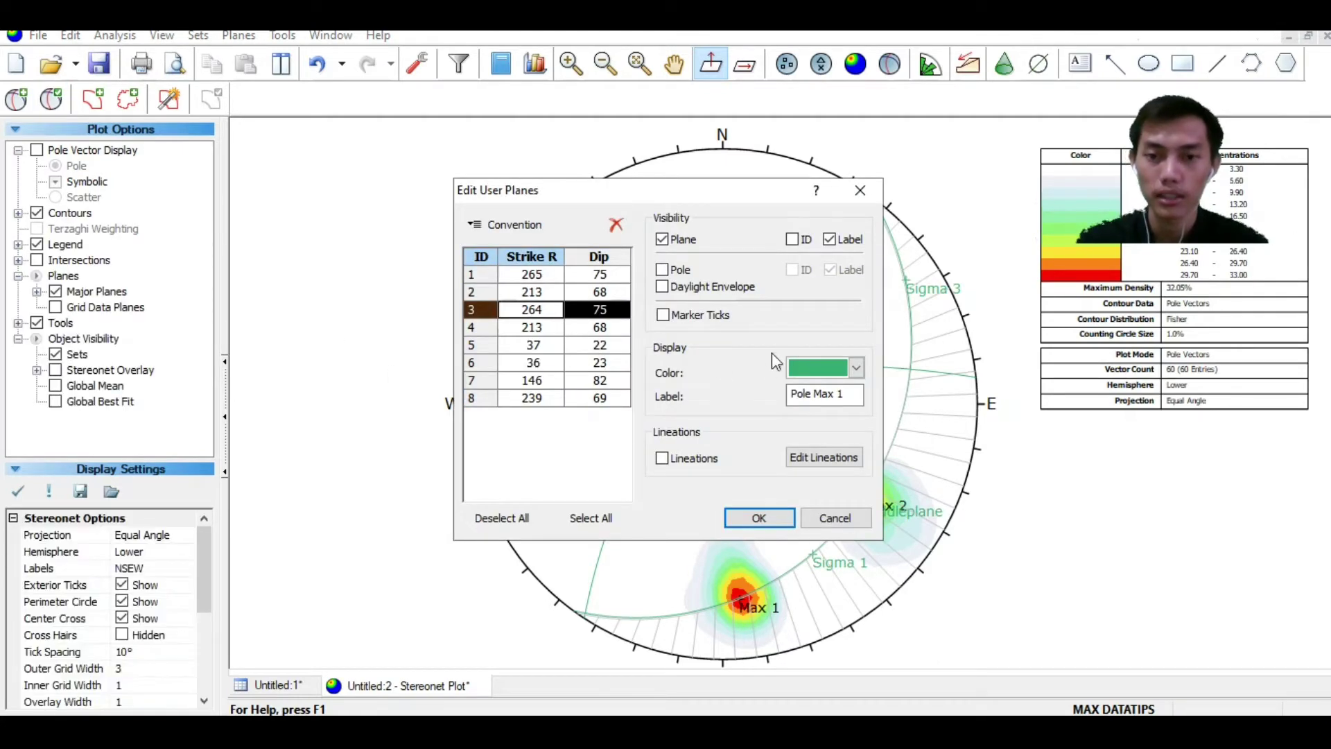
{"action": "left_click", "coordinate": [857, 368]}
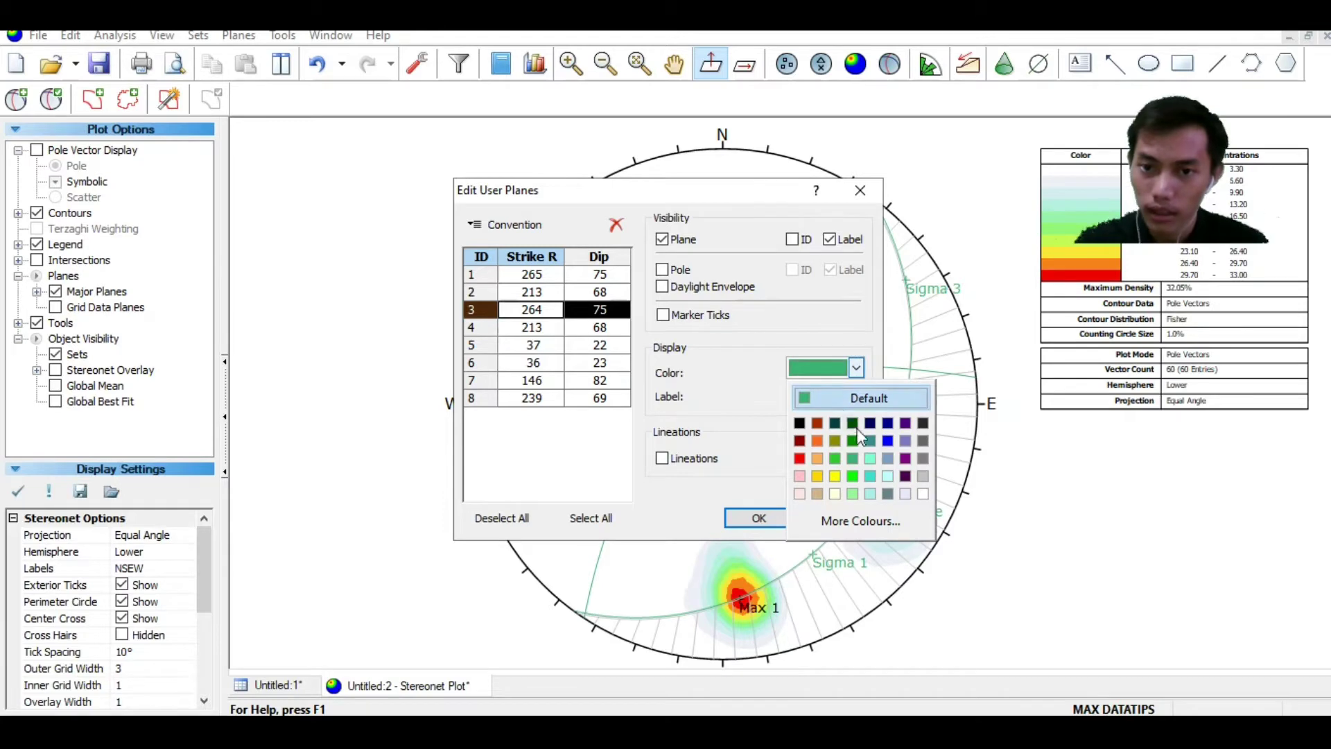
{"action": "left_click", "coordinate": [886, 441]}
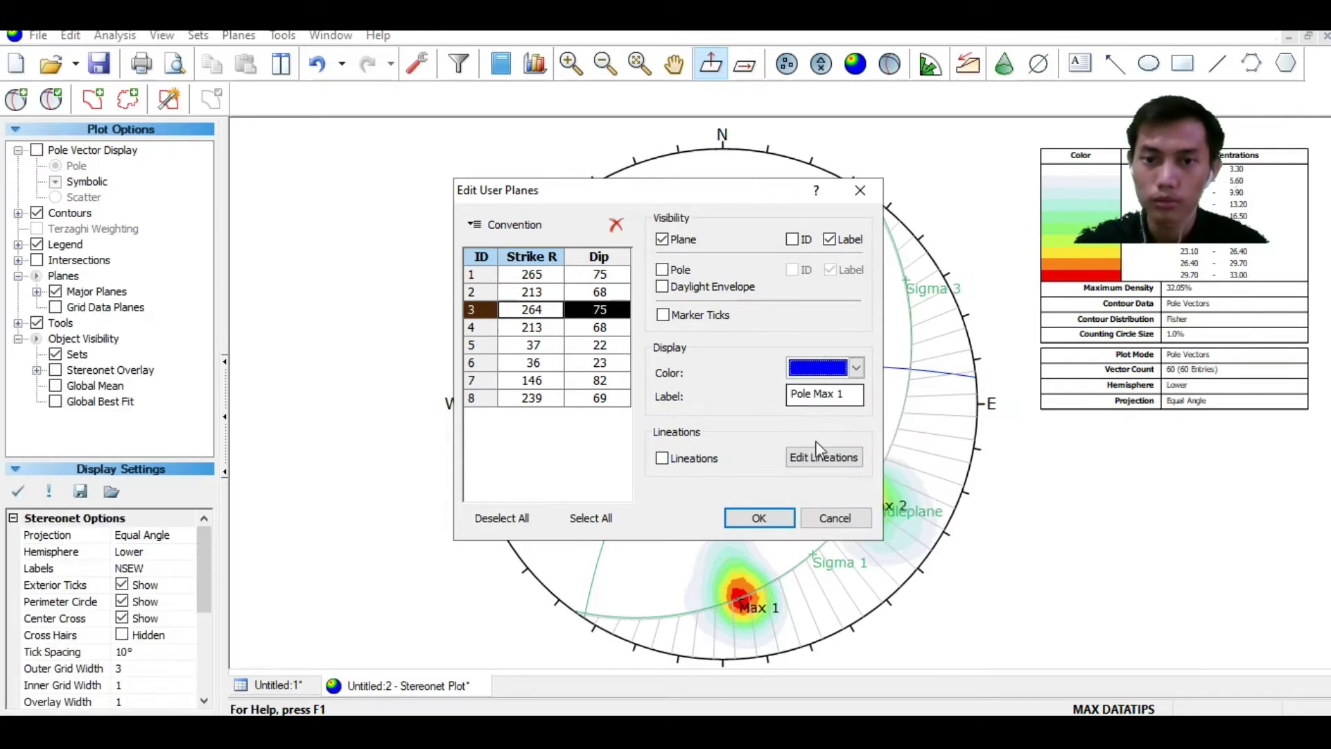
{"action": "left_click", "coordinate": [532, 327]}
{"action": "left_click", "coordinate": [845, 371]}
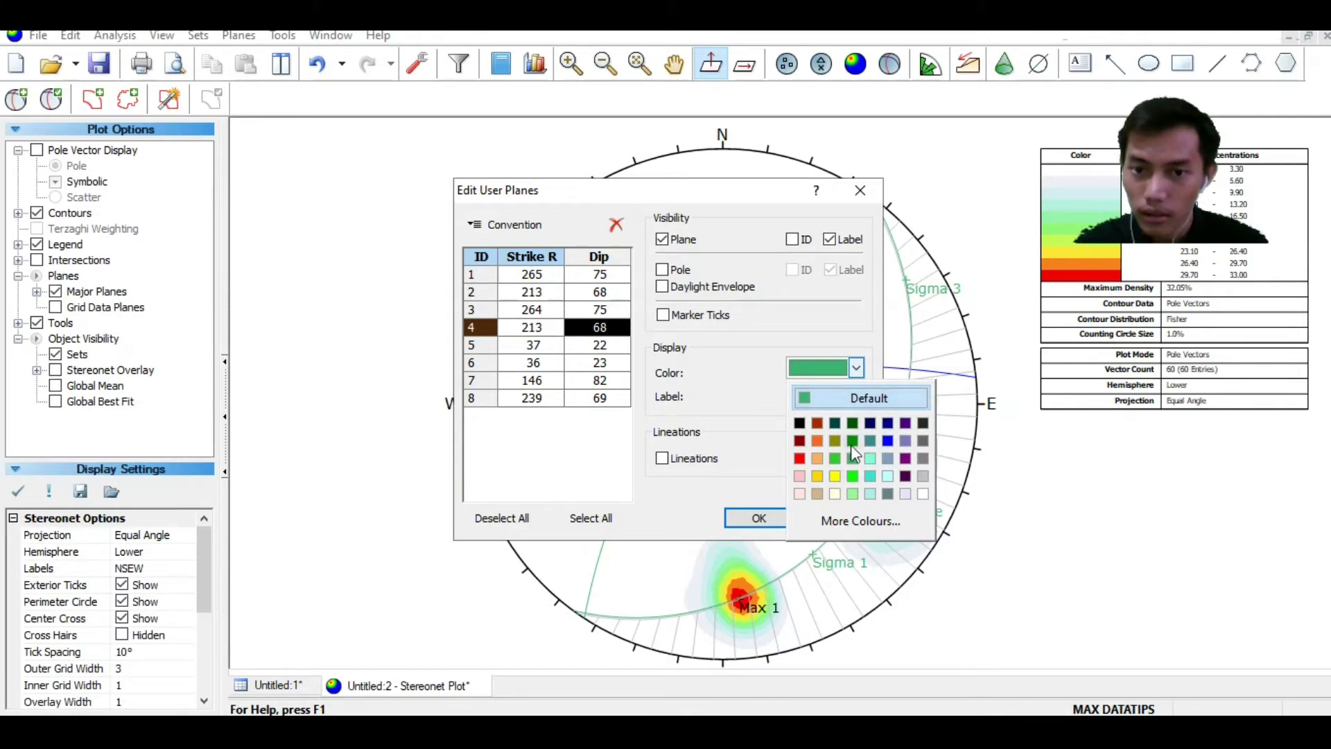
{"action": "left_click", "coordinate": [820, 439]}
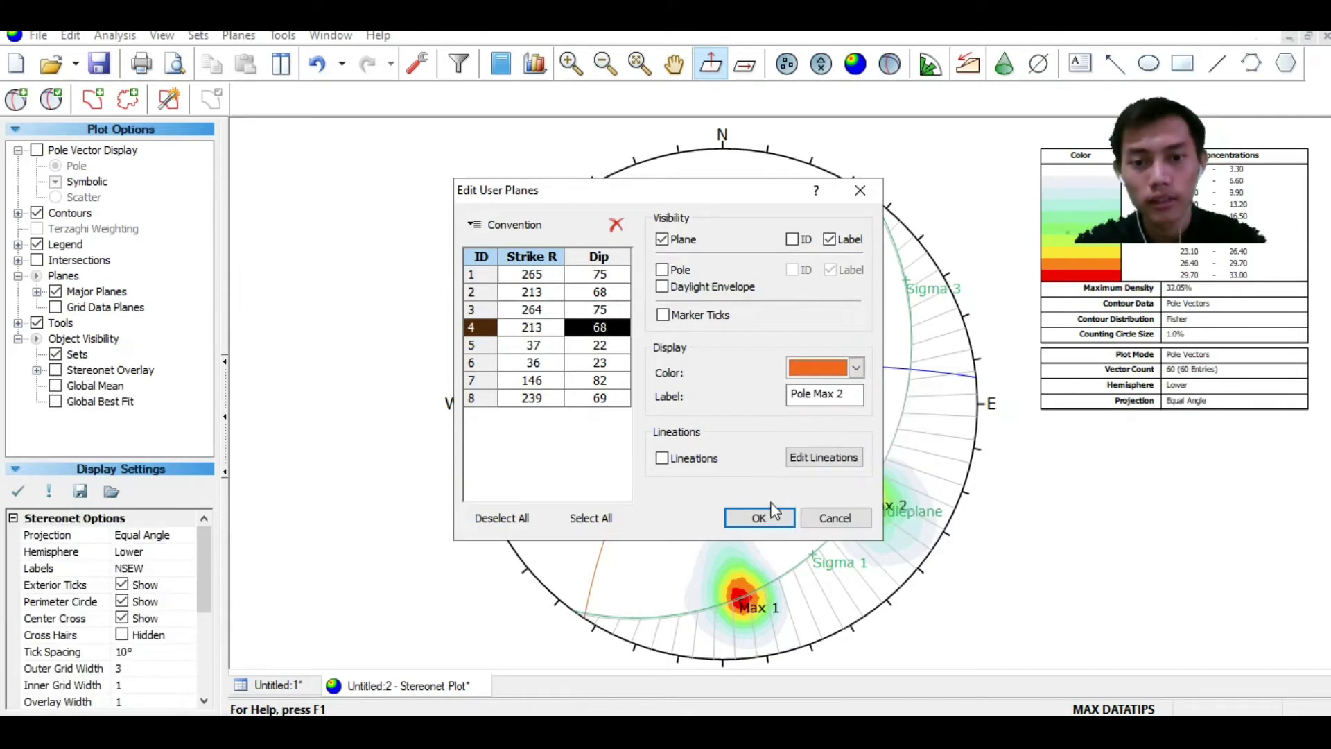
Set the Sigma 2 user plane's colour to red and the Griddleplane's to the default green
{"action": "left_click", "coordinate": [576, 344]}
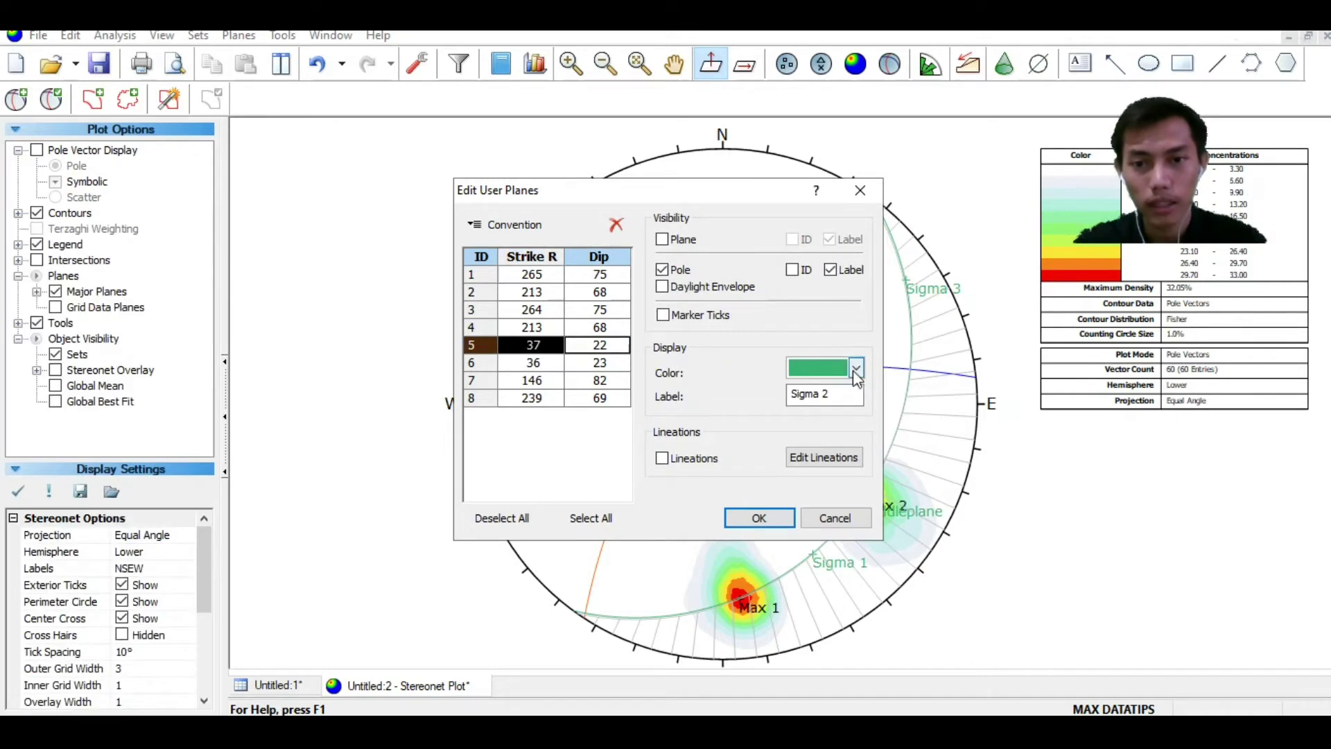
{"action": "left_click", "coordinate": [857, 368]}
{"action": "left_click", "coordinate": [799, 458]}
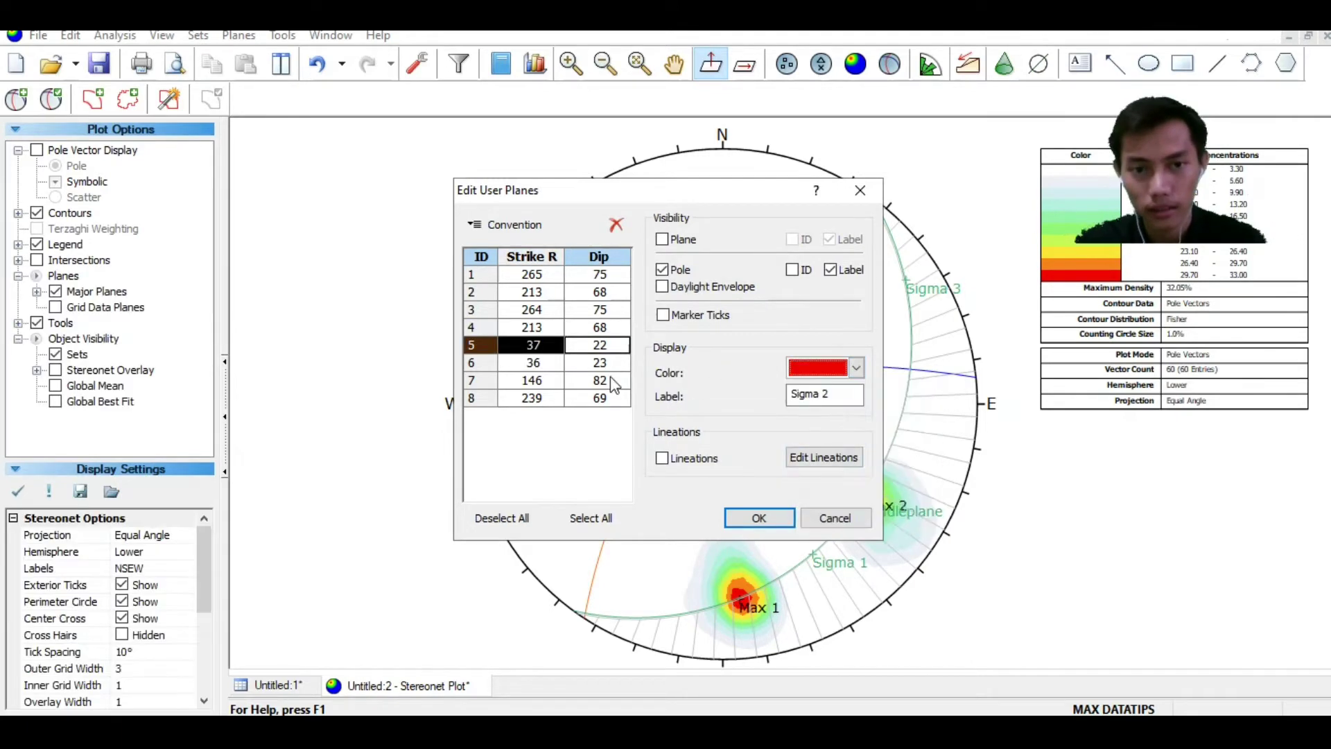
{"action": "left_click", "coordinate": [600, 363]}
{"action": "left_click", "coordinate": [824, 370]}
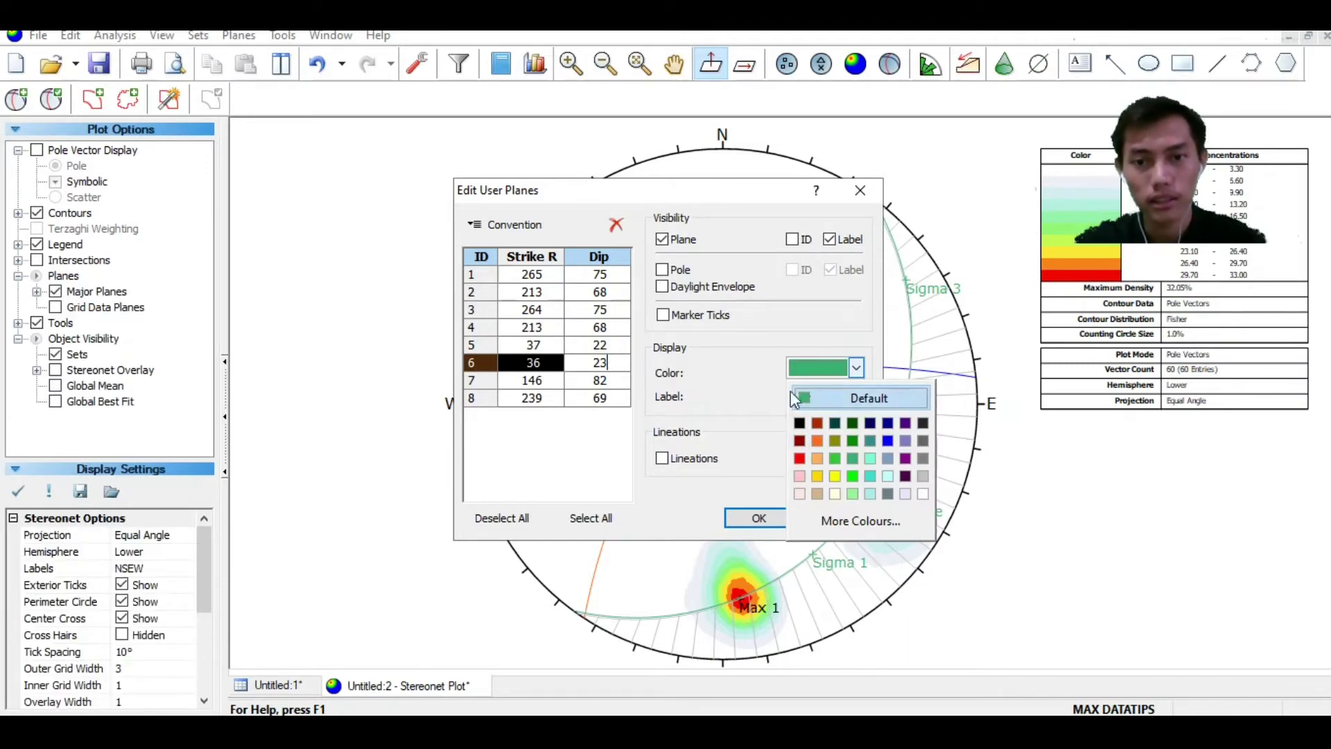
{"action": "left_click", "coordinate": [805, 396]}
{"action": "left_click", "coordinate": [555, 346]}
Change the display colour of the Sigma 3 and Sigma 1 user planes to red and apply the edits
{"action": "left_click", "coordinate": [572, 383]}
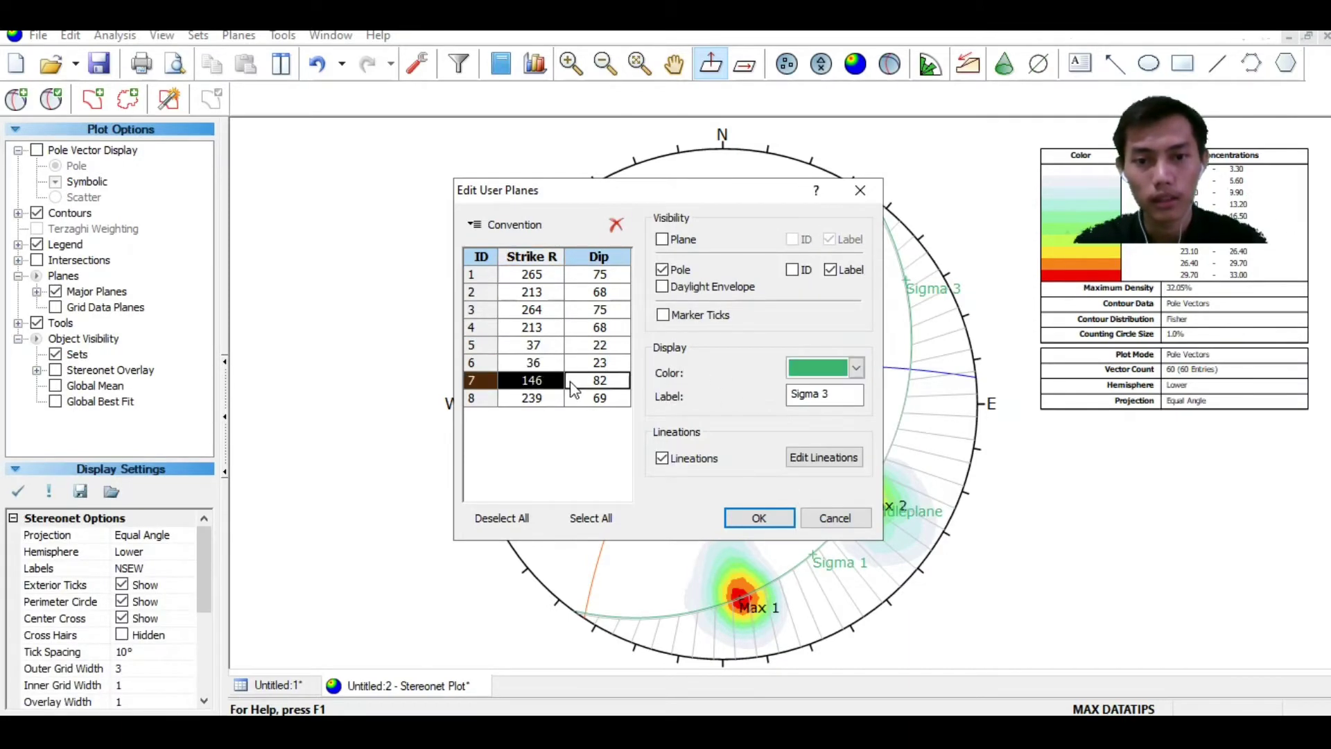
{"action": "left_click", "coordinate": [832, 369]}
{"action": "left_click", "coordinate": [800, 458]}
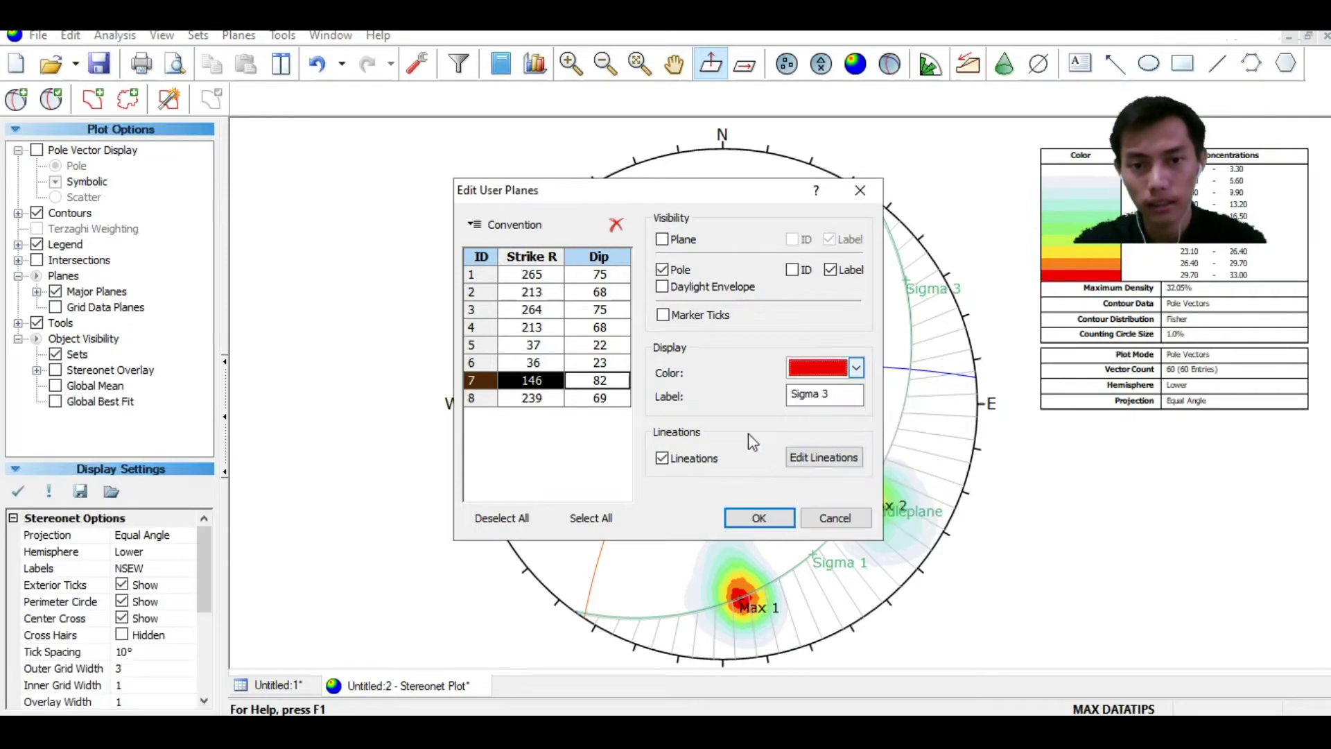
{"action": "left_click", "coordinate": [592, 398]}
{"action": "left_click", "coordinate": [856, 368]}
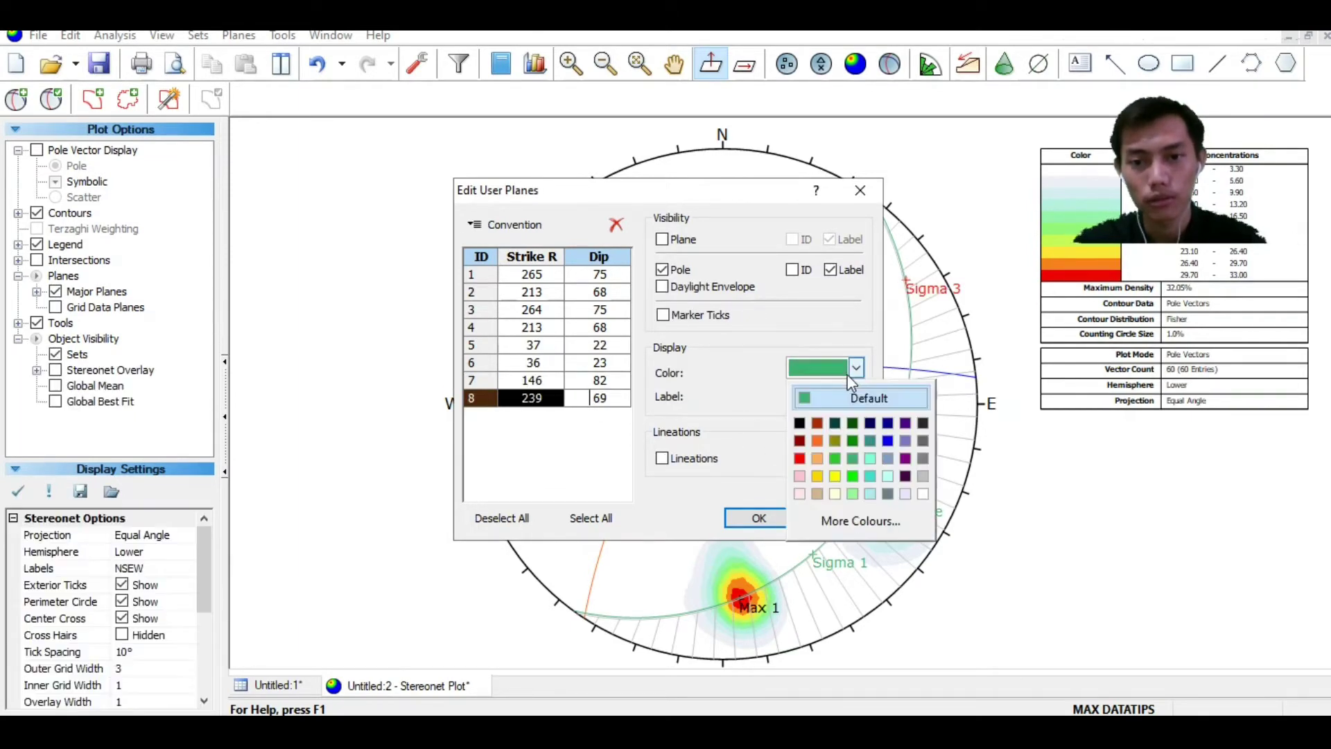
{"action": "left_click", "coordinate": [800, 459]}
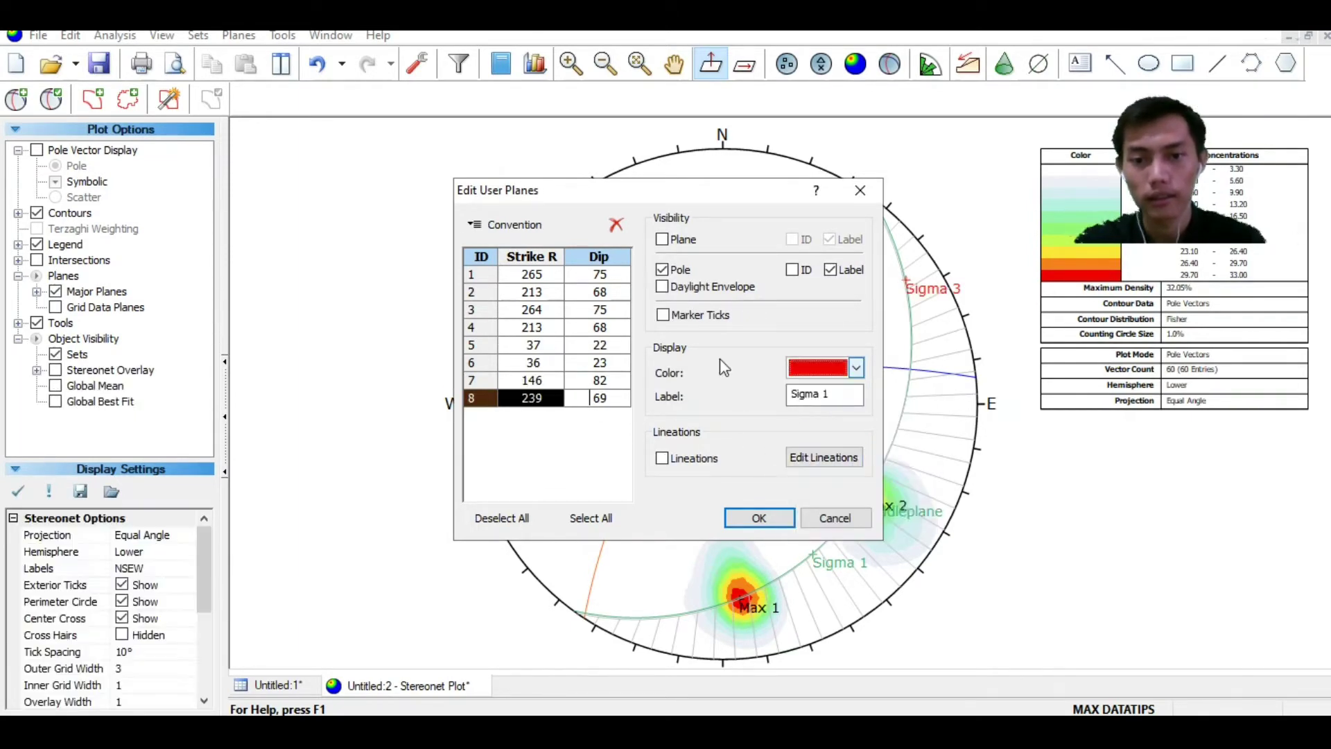
{"action": "left_click", "coordinate": [747, 517]}
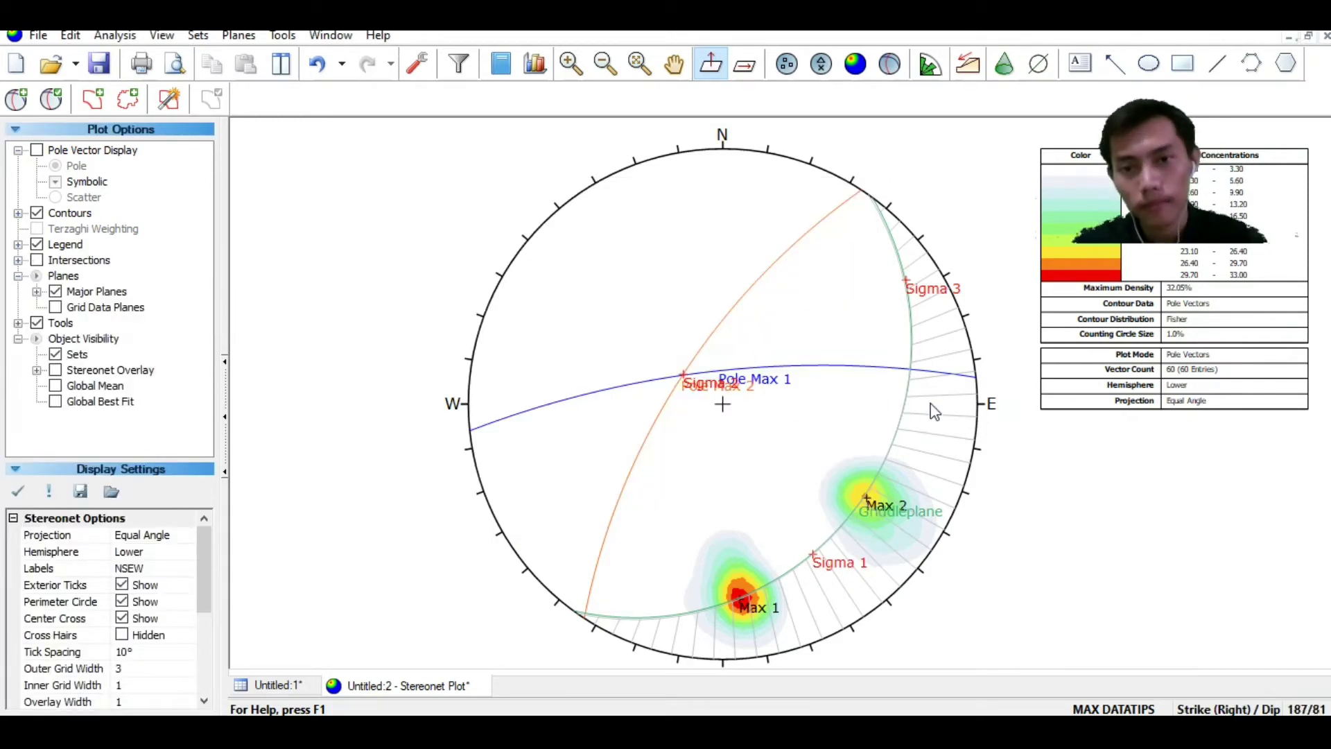
Delete all tools from the stereonet, including the pitch grid along the Griddleplane
{"action": "scroll", "coordinate": [963, 398], "scroll_direction": "down", "scroll_amount": 1}
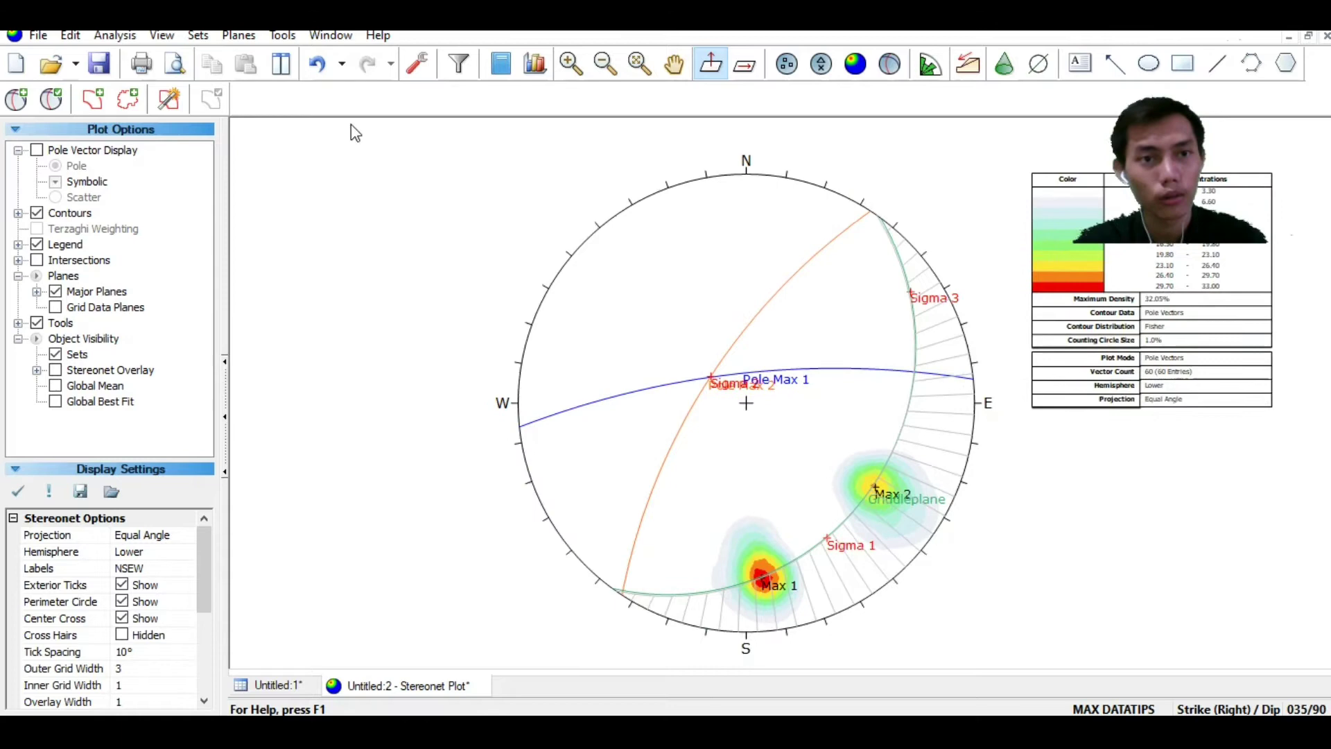
{"action": "left_click", "coordinate": [293, 38]}
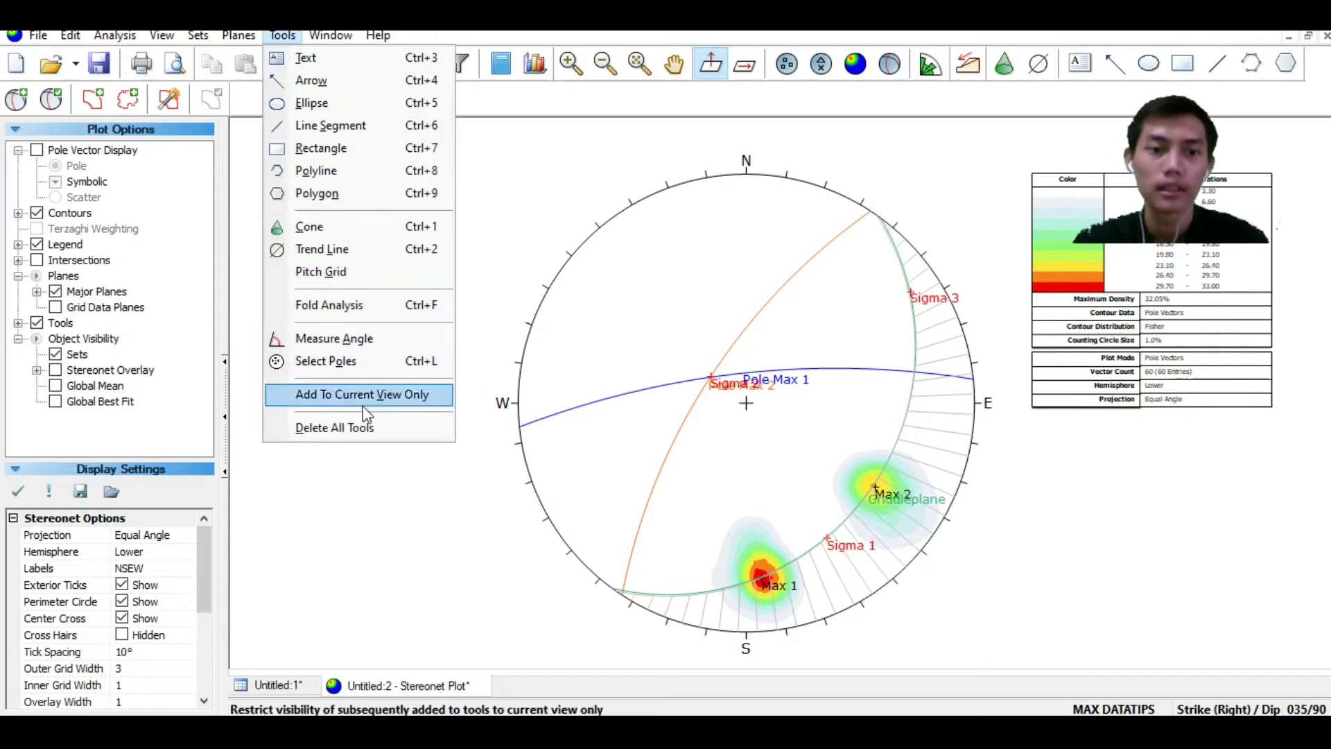
{"action": "left_click", "coordinate": [357, 427]}
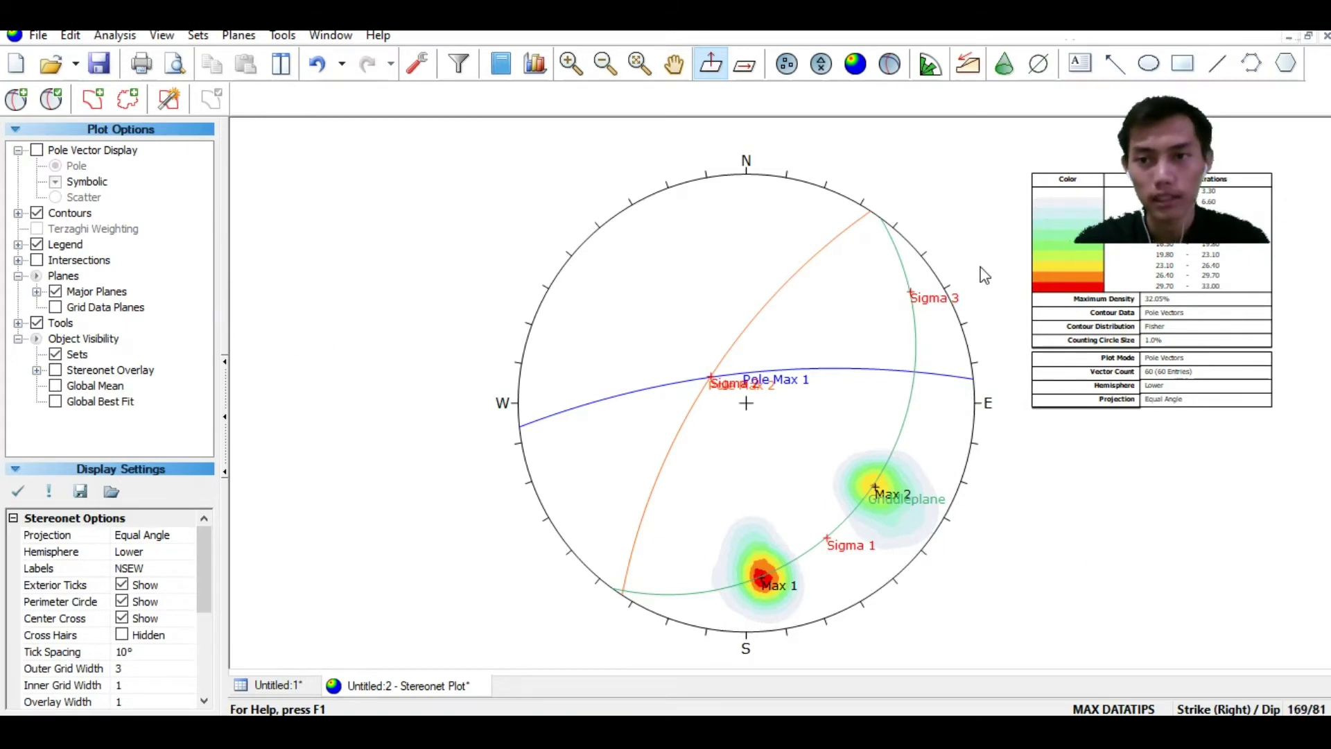
Redisplay the stereonet legend so that it lists the user planes with their colours, orientations and labels
{"action": "left_click", "coordinate": [37, 245]}
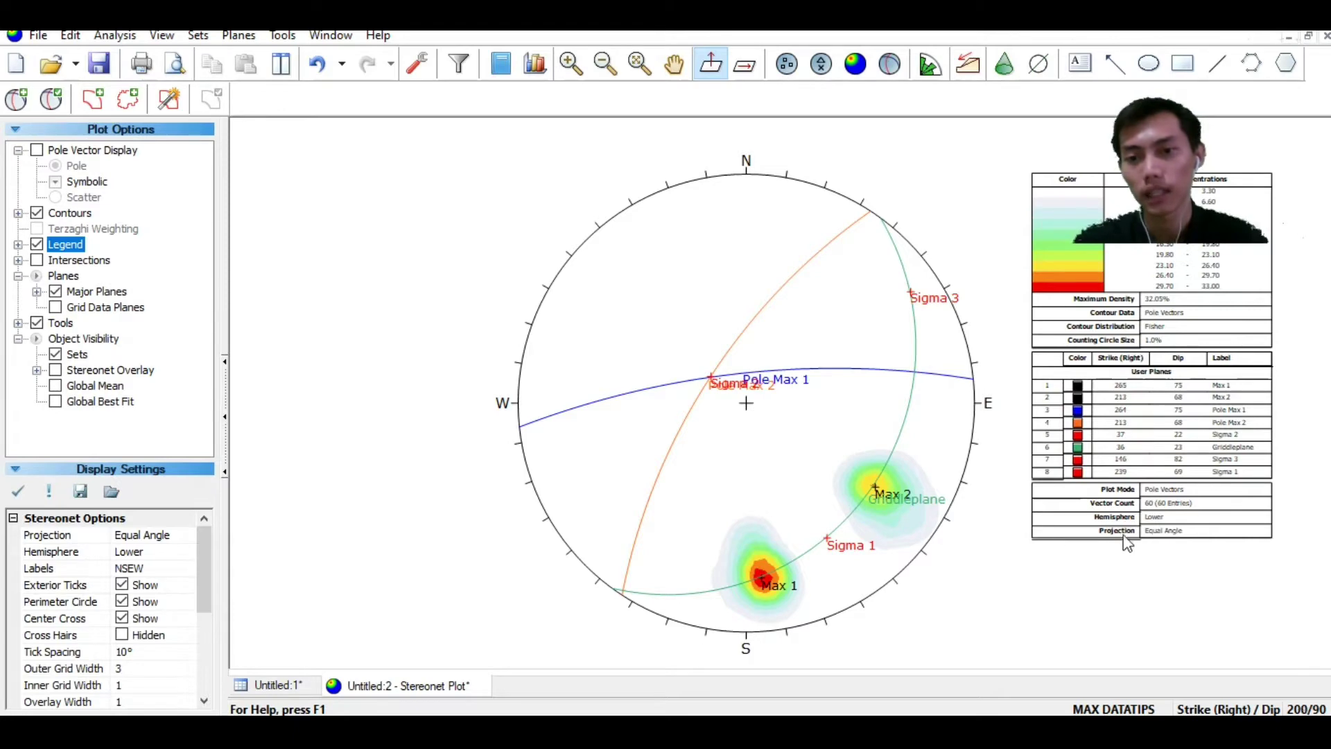
{"action": "scroll", "coordinate": [1152, 527], "scroll_direction": "up", "scroll_amount": 2}
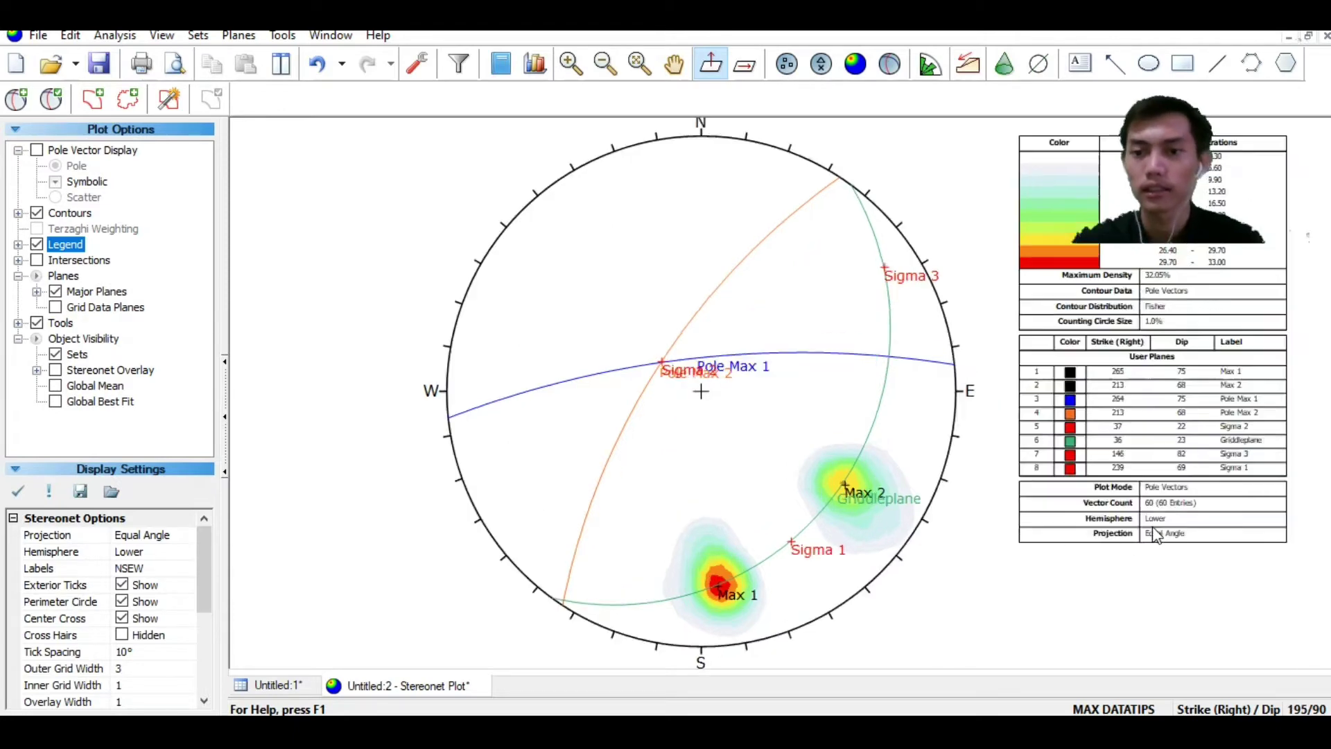
{"action": "scroll", "coordinate": [1152, 523], "scroll_direction": "down", "scroll_amount": 2}
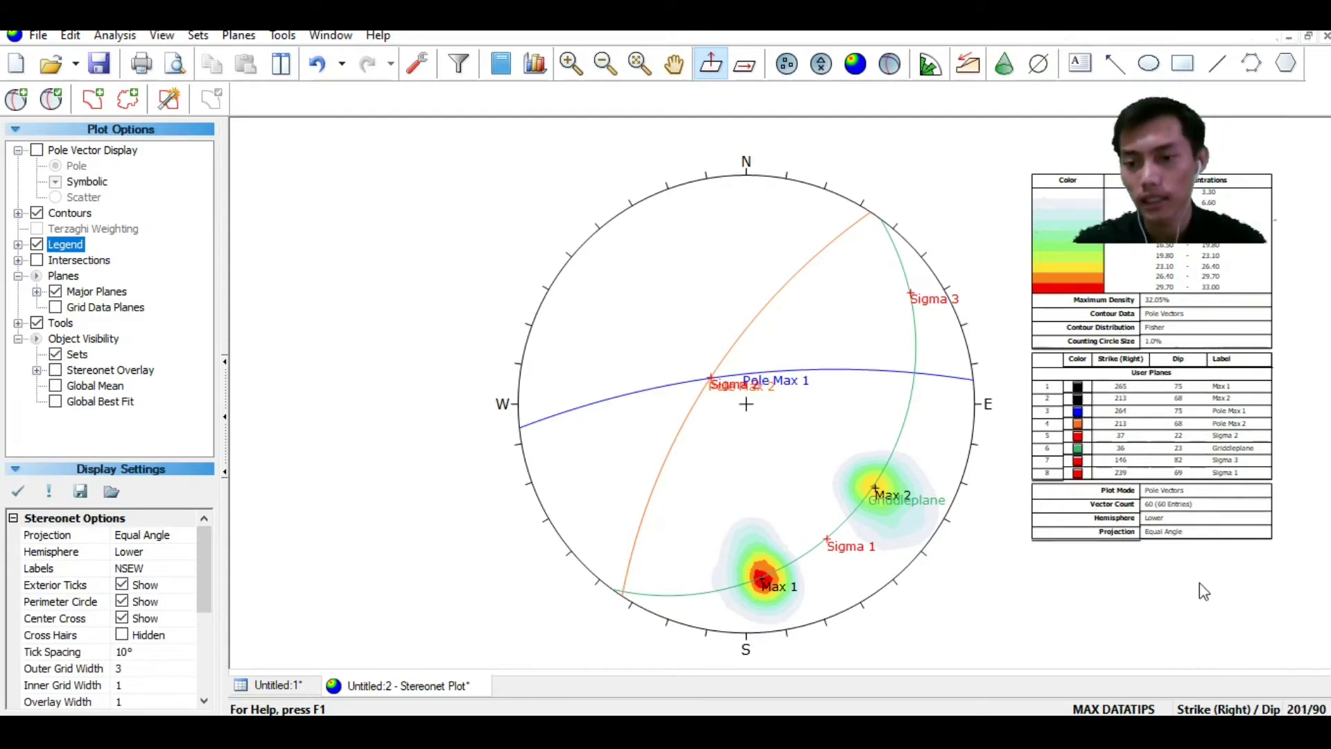
Switch the orientation convention of the stereonet and its legend to Trend / Plunge
{"action": "left_click", "coordinate": [1238, 709]}
{"action": "left_click", "coordinate": [1238, 709]}
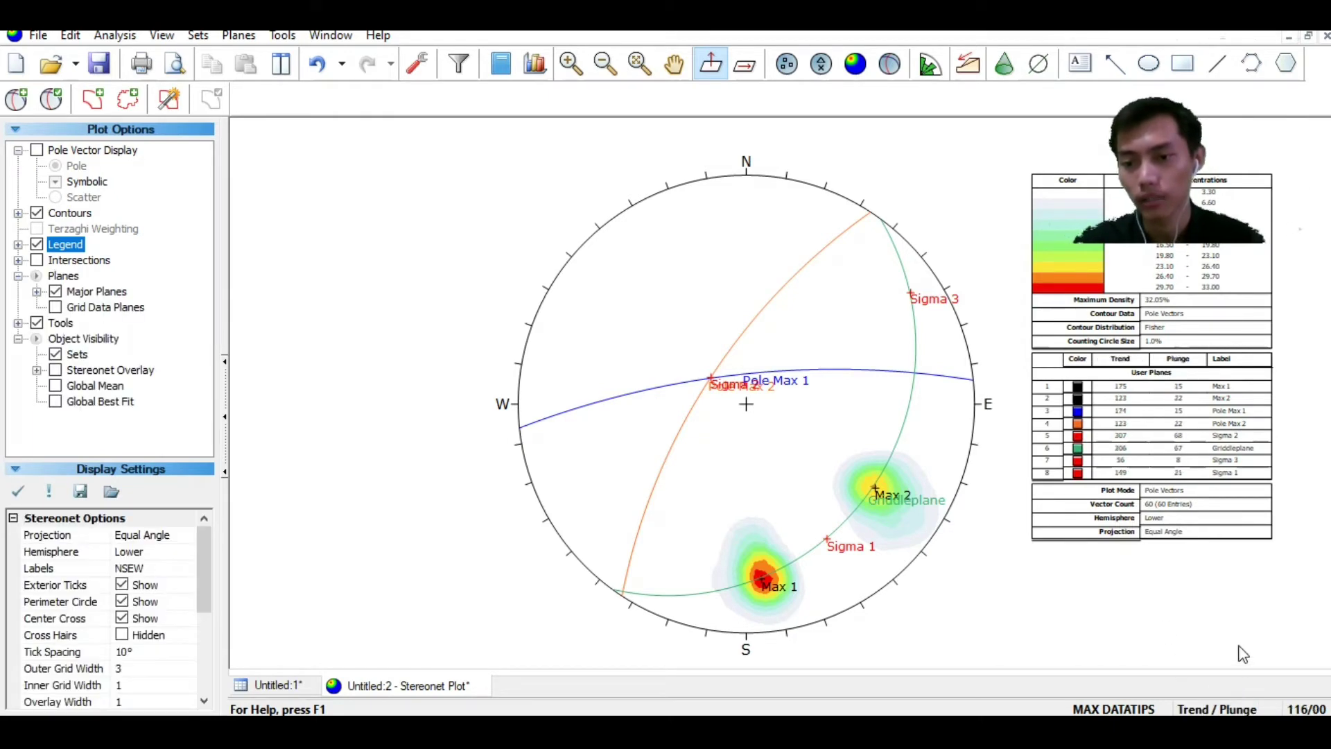
{"action": "scroll", "coordinate": [1204, 446], "scroll_direction": "up", "scroll_amount": 1}
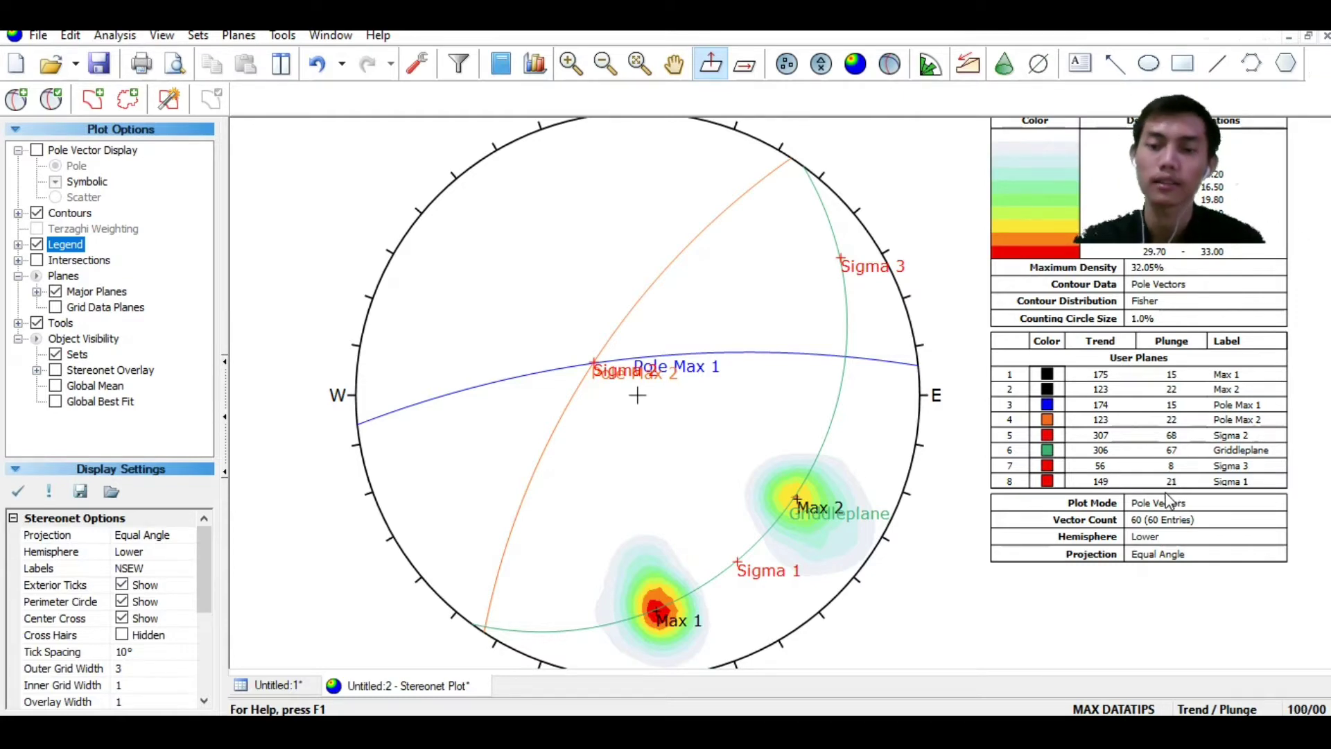
{"action": "scroll", "coordinate": [881, 435], "scroll_direction": "down", "scroll_amount": 2}
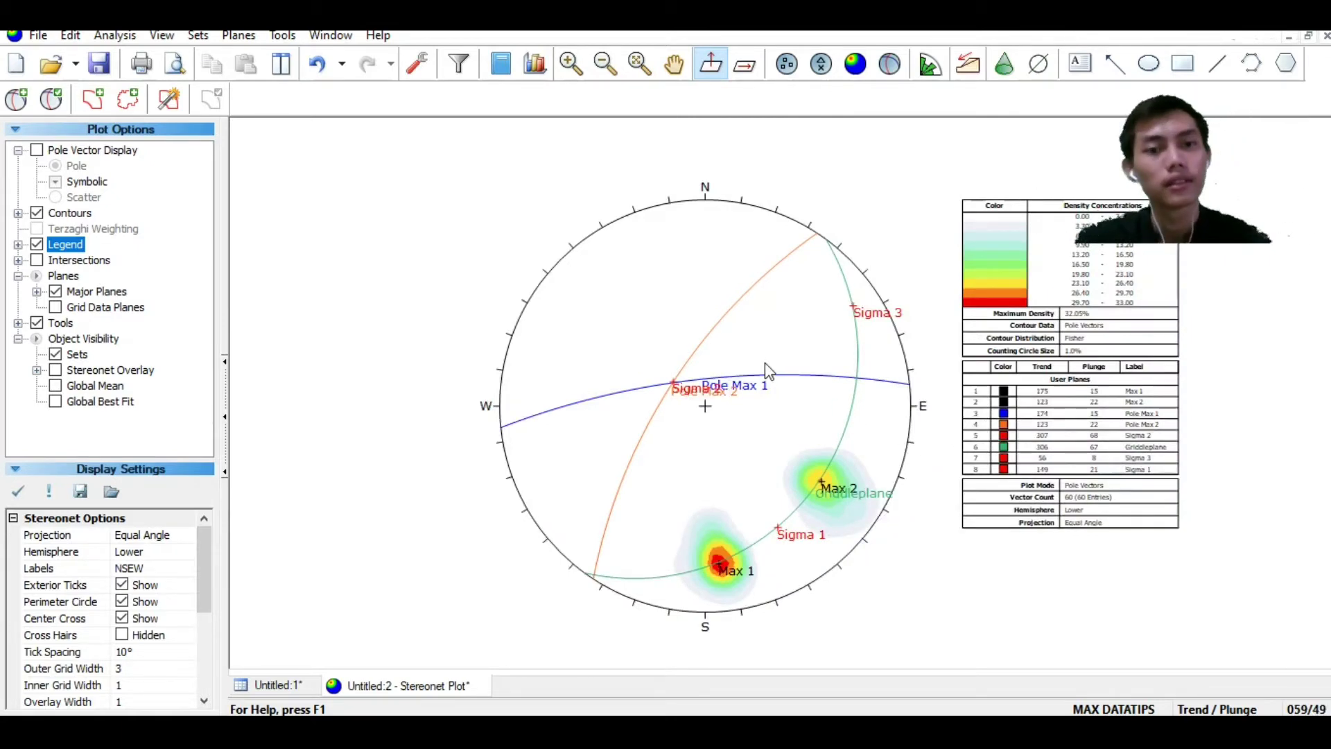
{"action": "left_click", "coordinate": [618, 273]}
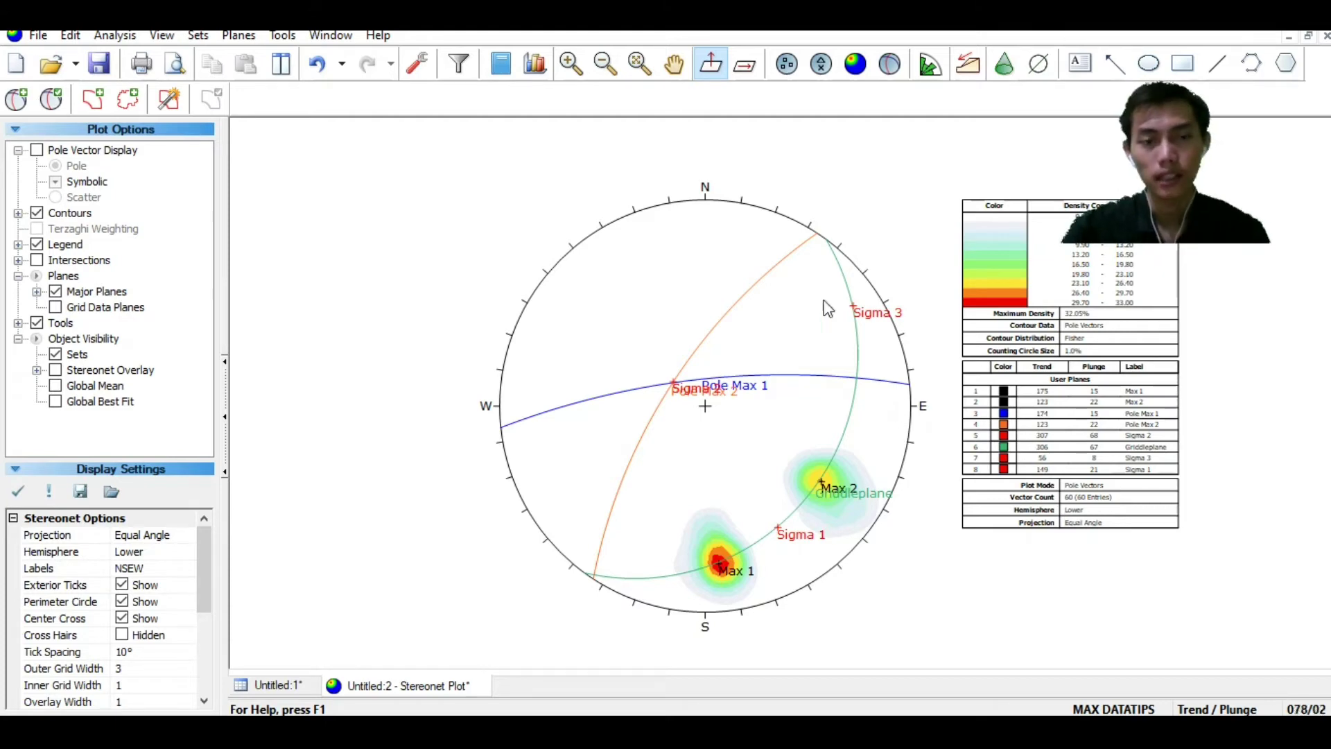
Create a new project and set its global orientation format to Strike (Right) / Dip
{"action": "left_click", "coordinate": [38, 34]}
{"action": "left_click", "coordinate": [52, 52]}
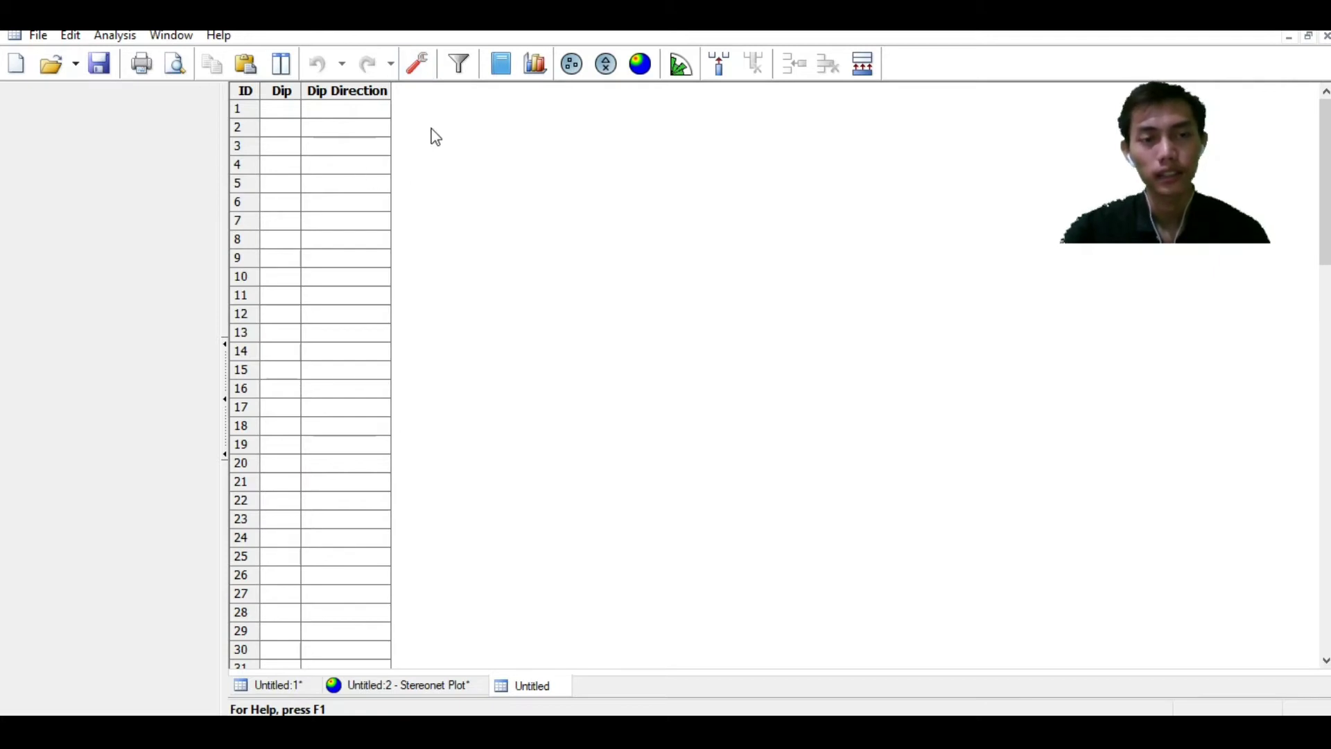
{"action": "left_click", "coordinate": [419, 67]}
{"action": "left_click", "coordinate": [671, 271]}
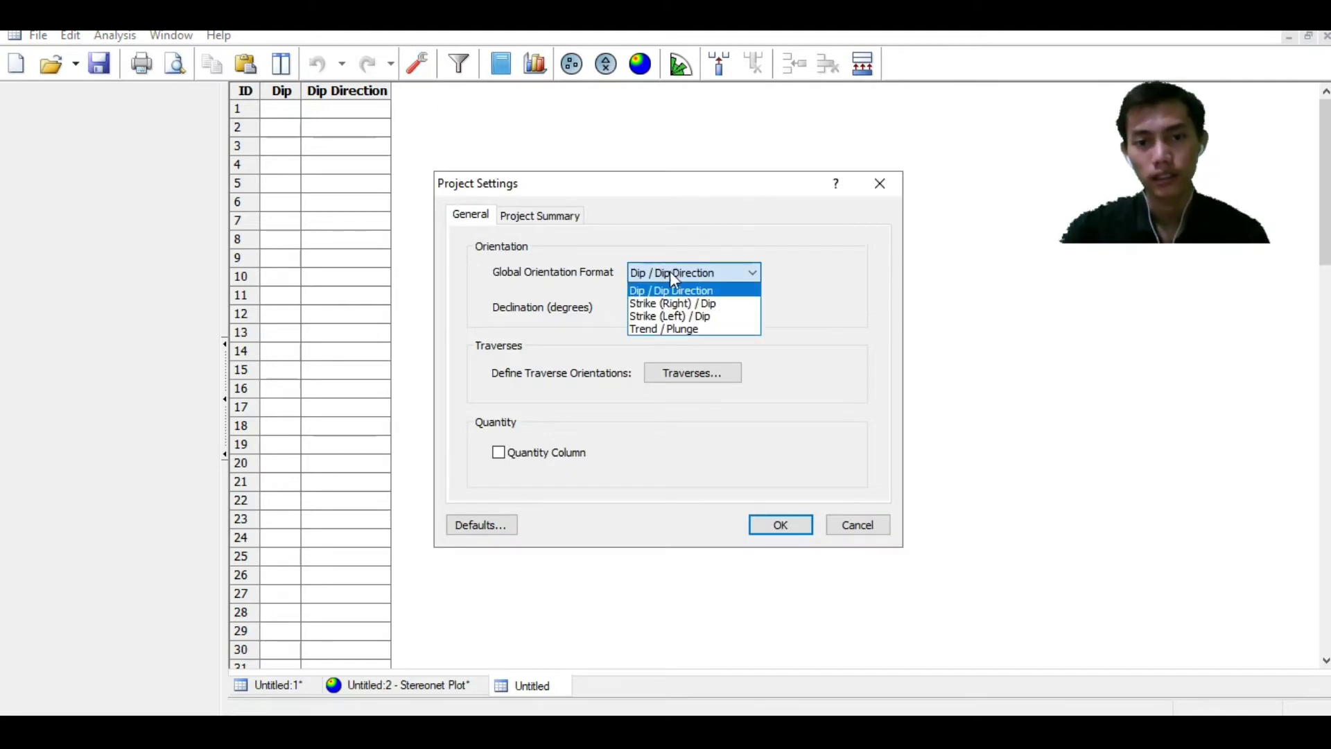
{"action": "left_click", "coordinate": [686, 303]}
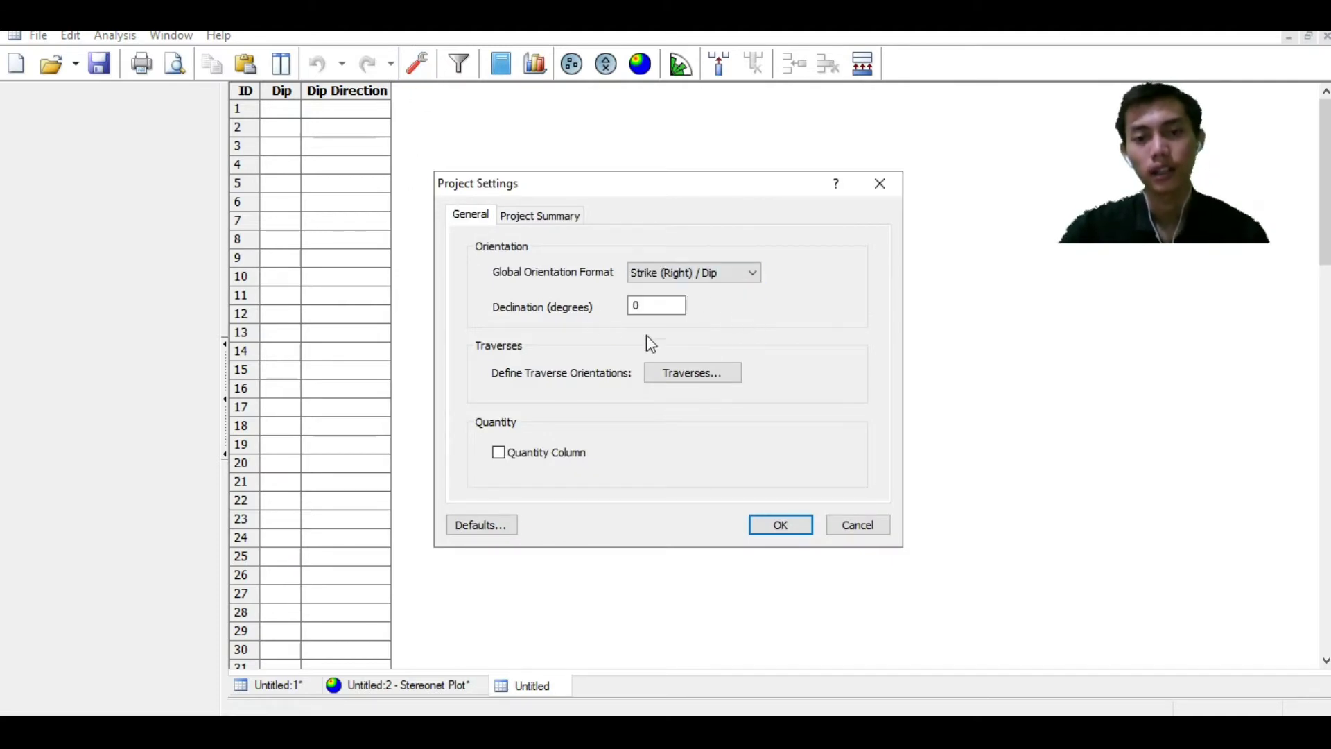
{"action": "left_click", "coordinate": [774, 528]}
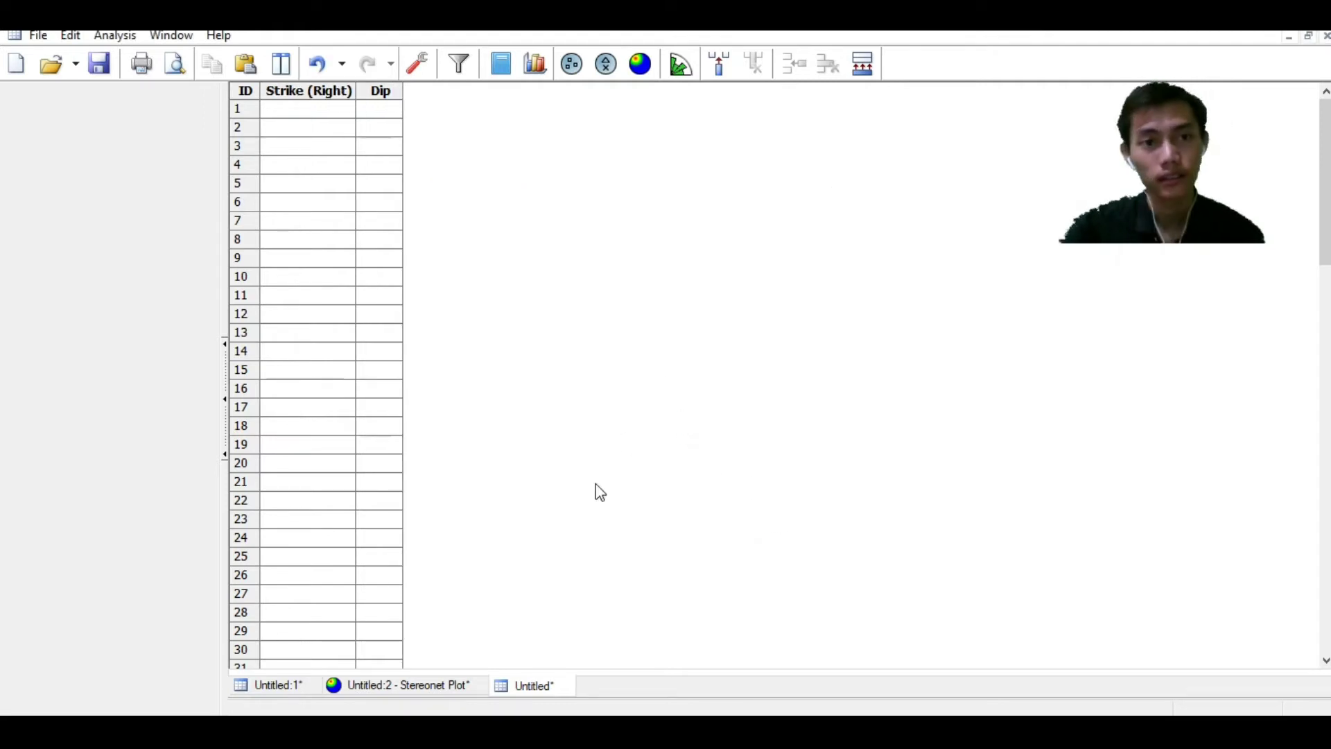
Switch to Excel and examine the W and E strike readings in the Lipatan sheet
{"action": "key", "text": "alt+Tab"}
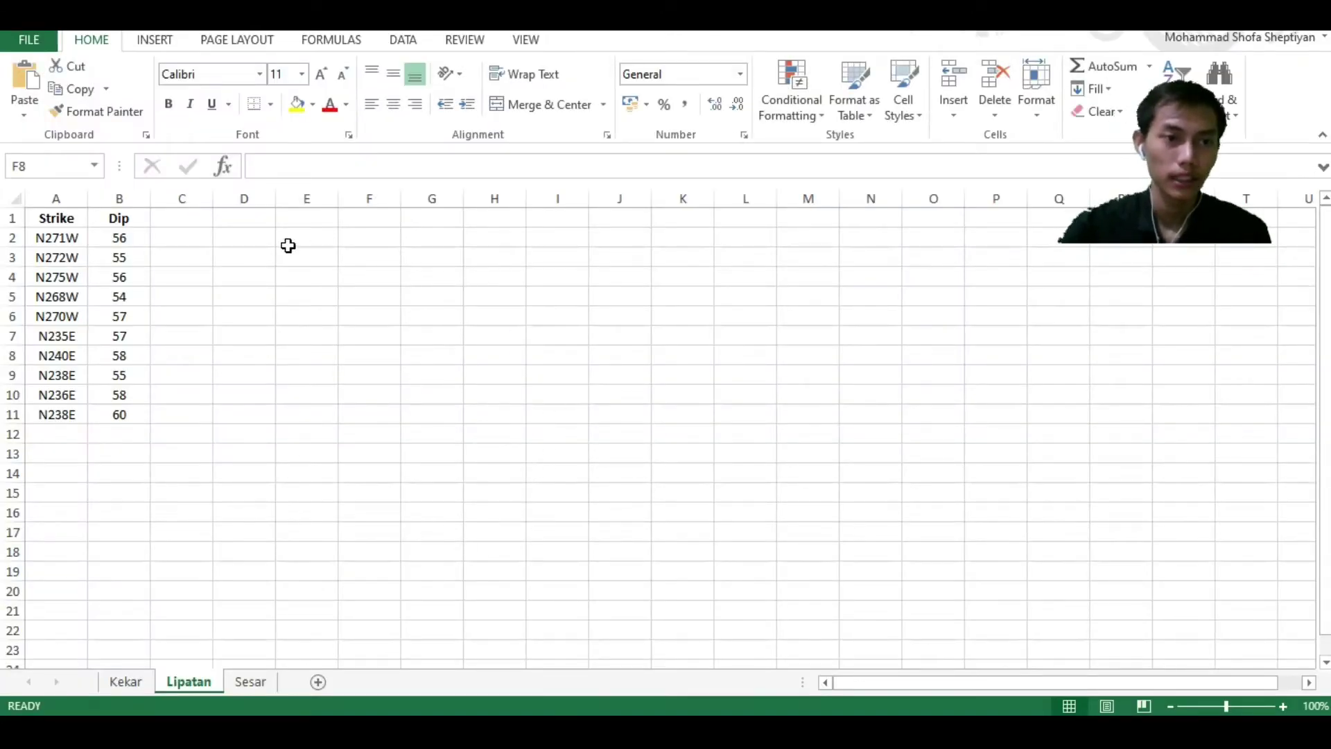
{"action": "left_click", "coordinate": [70, 241]}
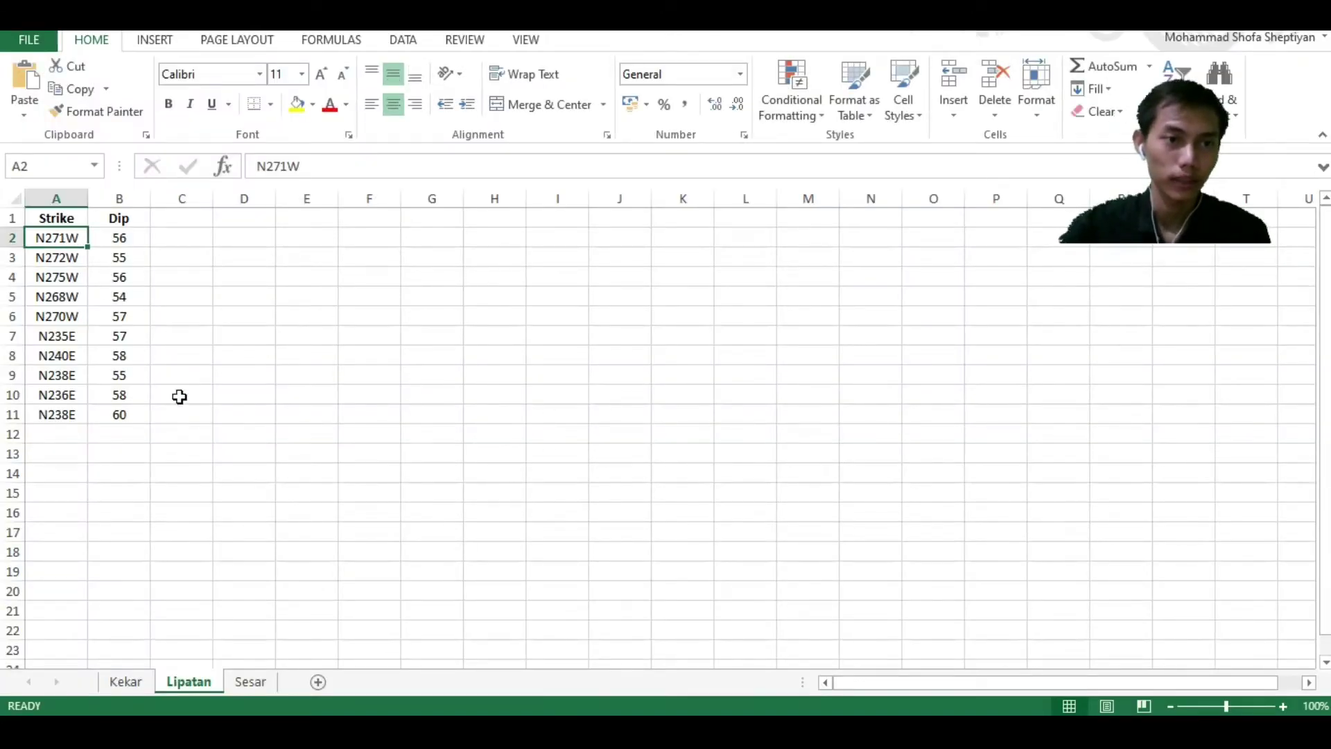
{"action": "left_click", "coordinate": [67, 262]}
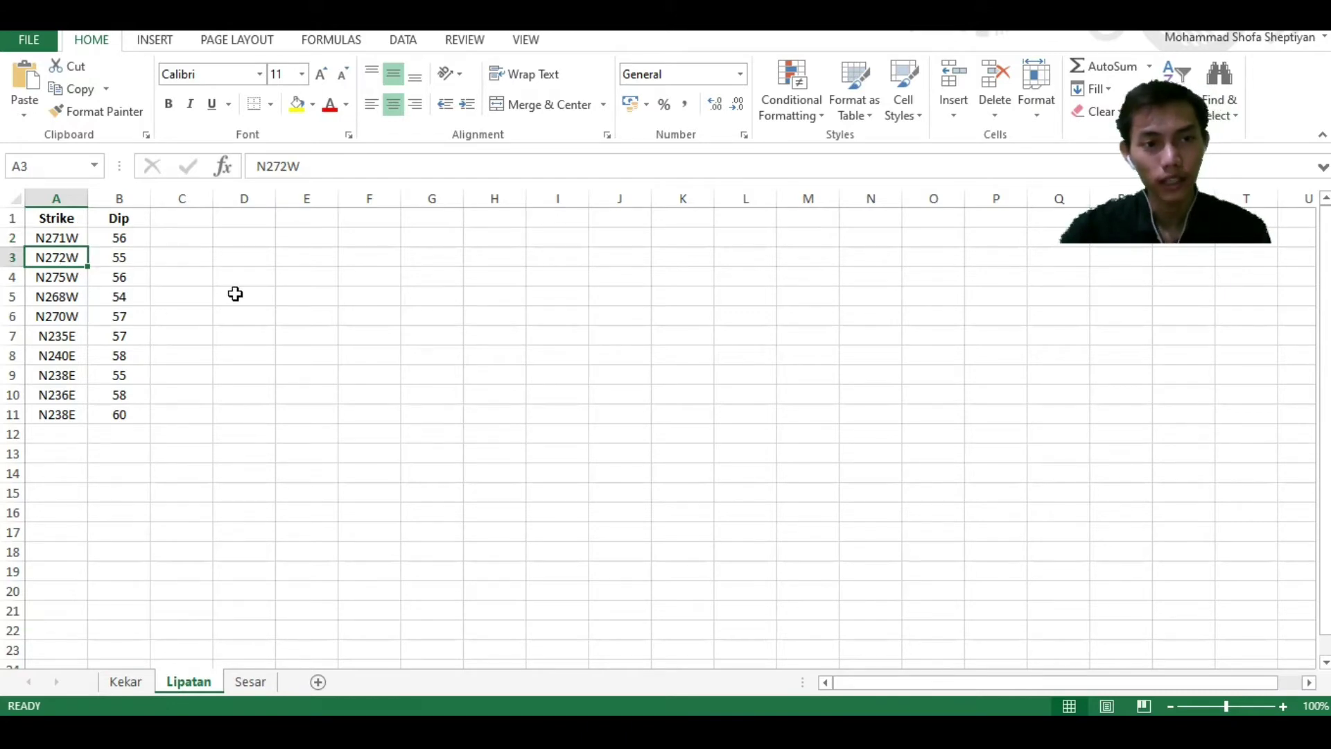
{"action": "left_click", "coordinate": [70, 241]}
{"action": "left_click", "coordinate": [73, 336]}
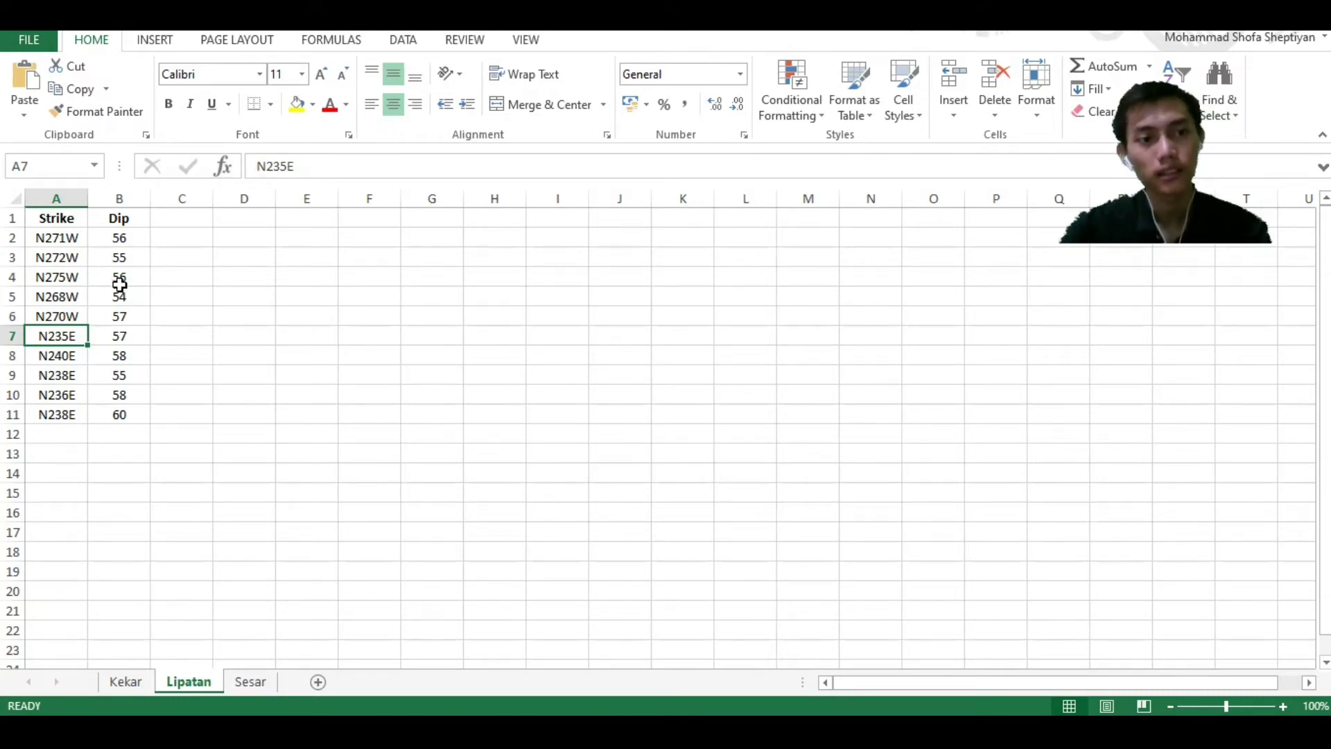
{"action": "left_click", "coordinate": [74, 243]}
{"action": "left_click", "coordinate": [71, 262]}
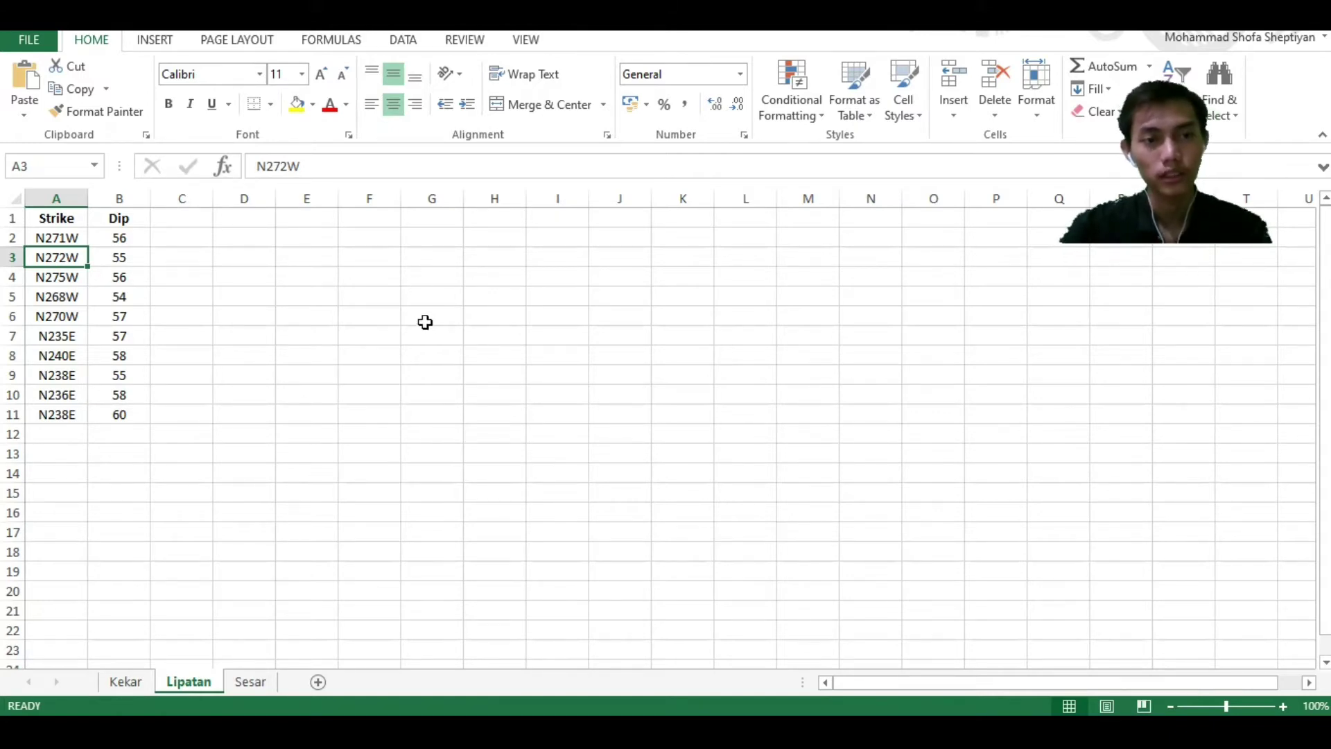
Enter the converted strikes 91, 92, 95, 88 and 90 in cells F2 to F6 for the five W readings
{"action": "left_click", "coordinate": [375, 242]}
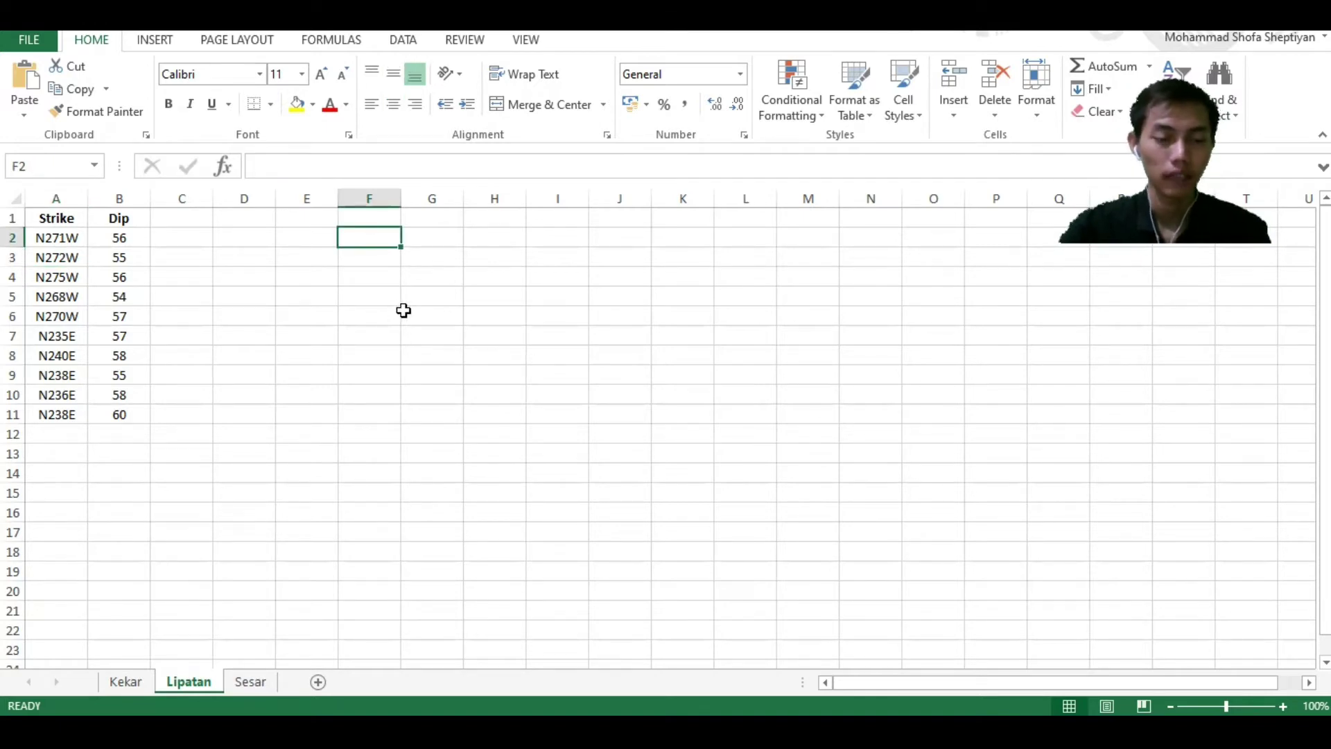
{"action": "type", "text": "91"}
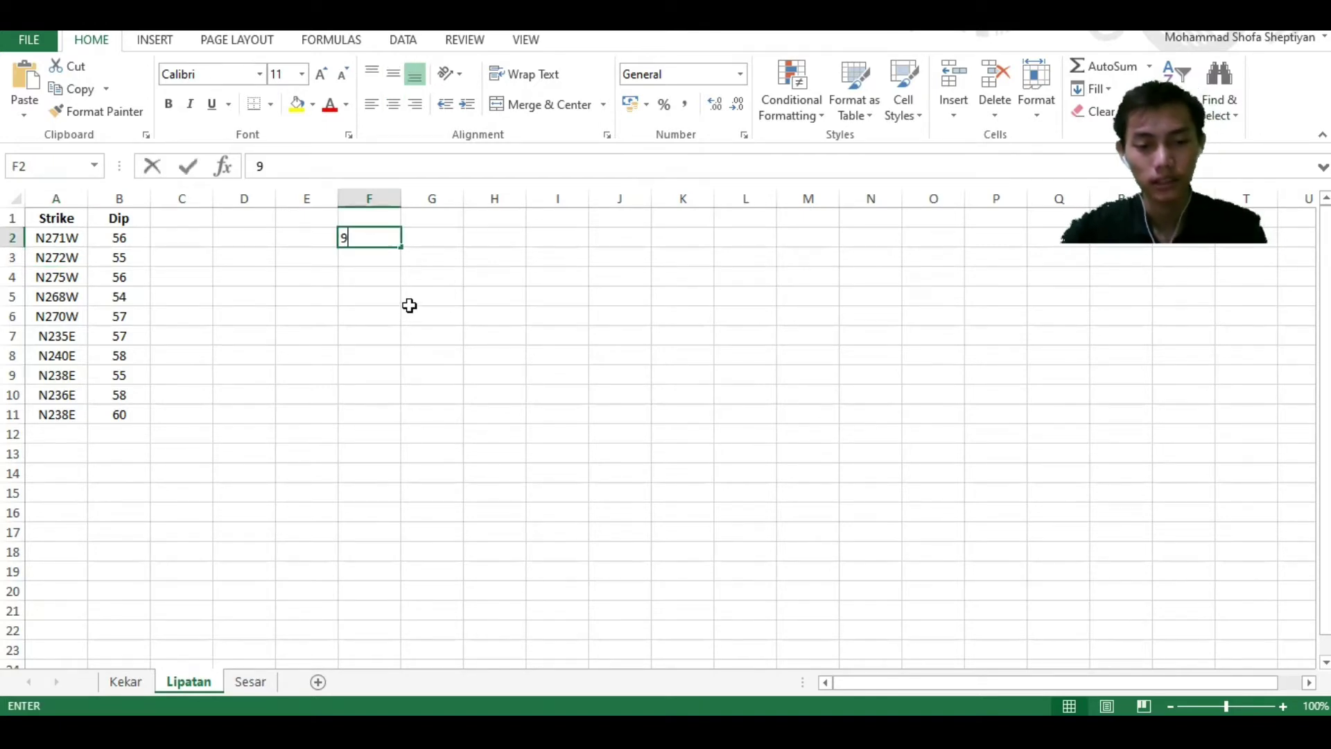
{"action": "left_click", "coordinate": [377, 263]}
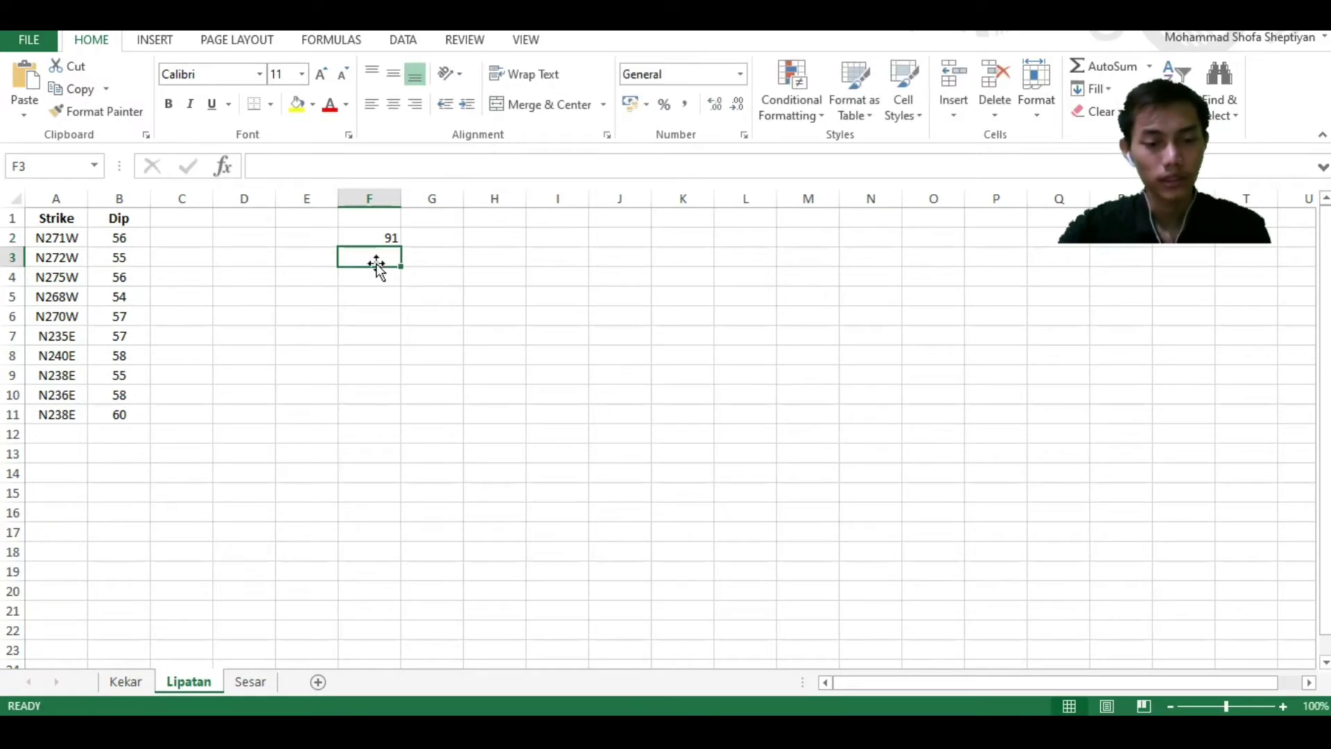
{"action": "type", "text": "92"}
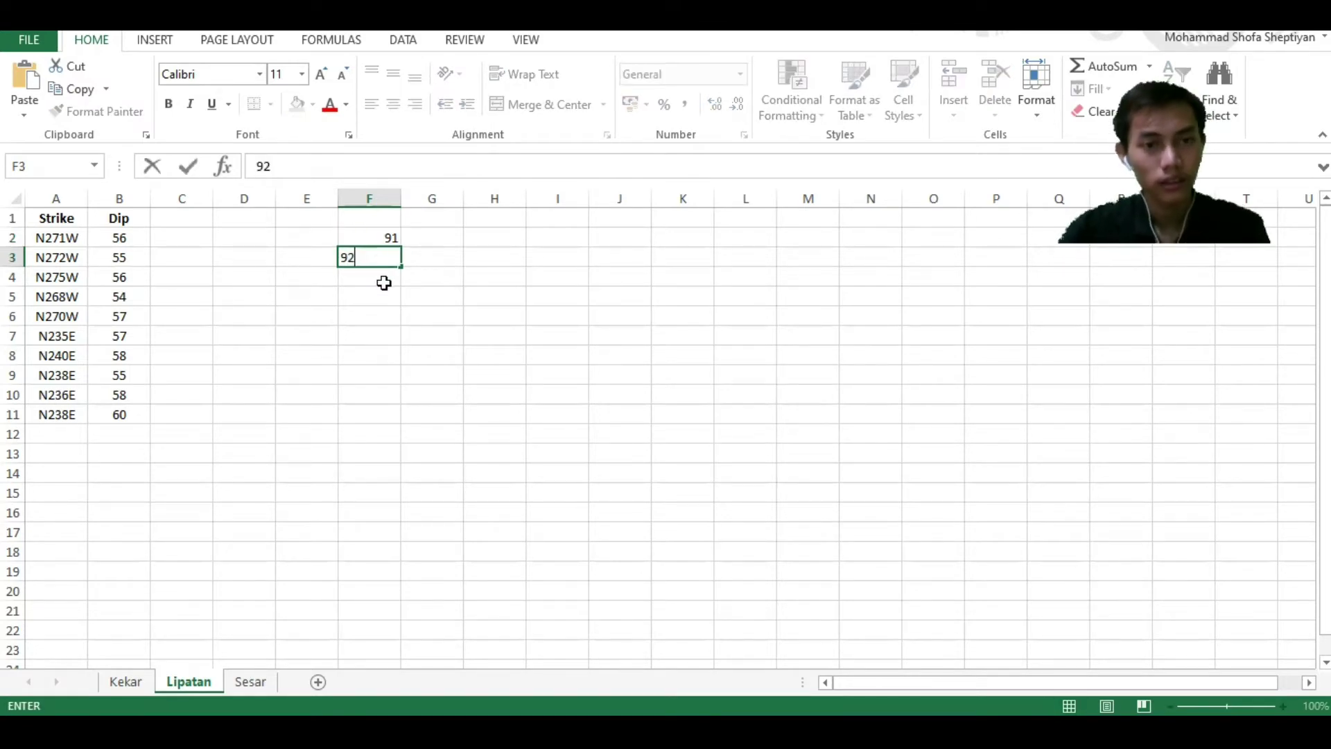
{"action": "left_click", "coordinate": [383, 282]}
{"action": "type", "text": "95"}
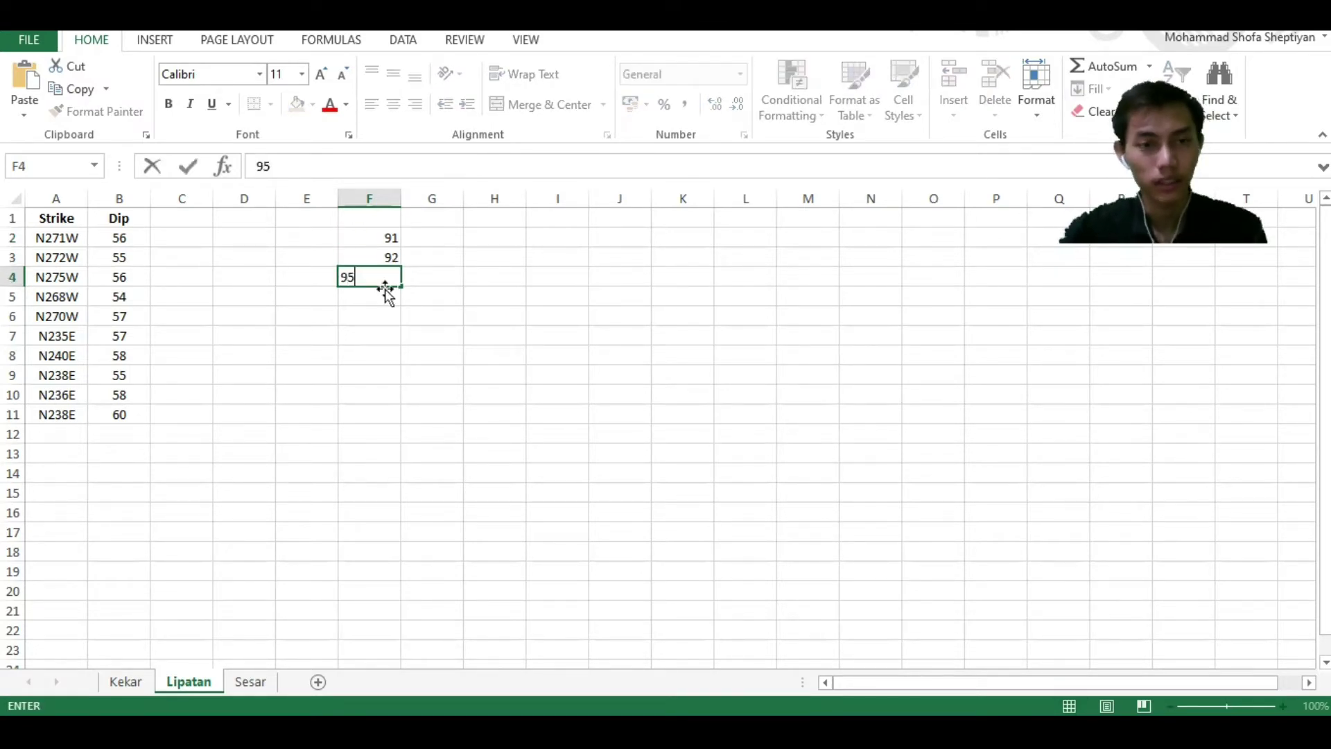
{"action": "left_click", "coordinate": [388, 298]}
{"action": "type", "text": "88"}
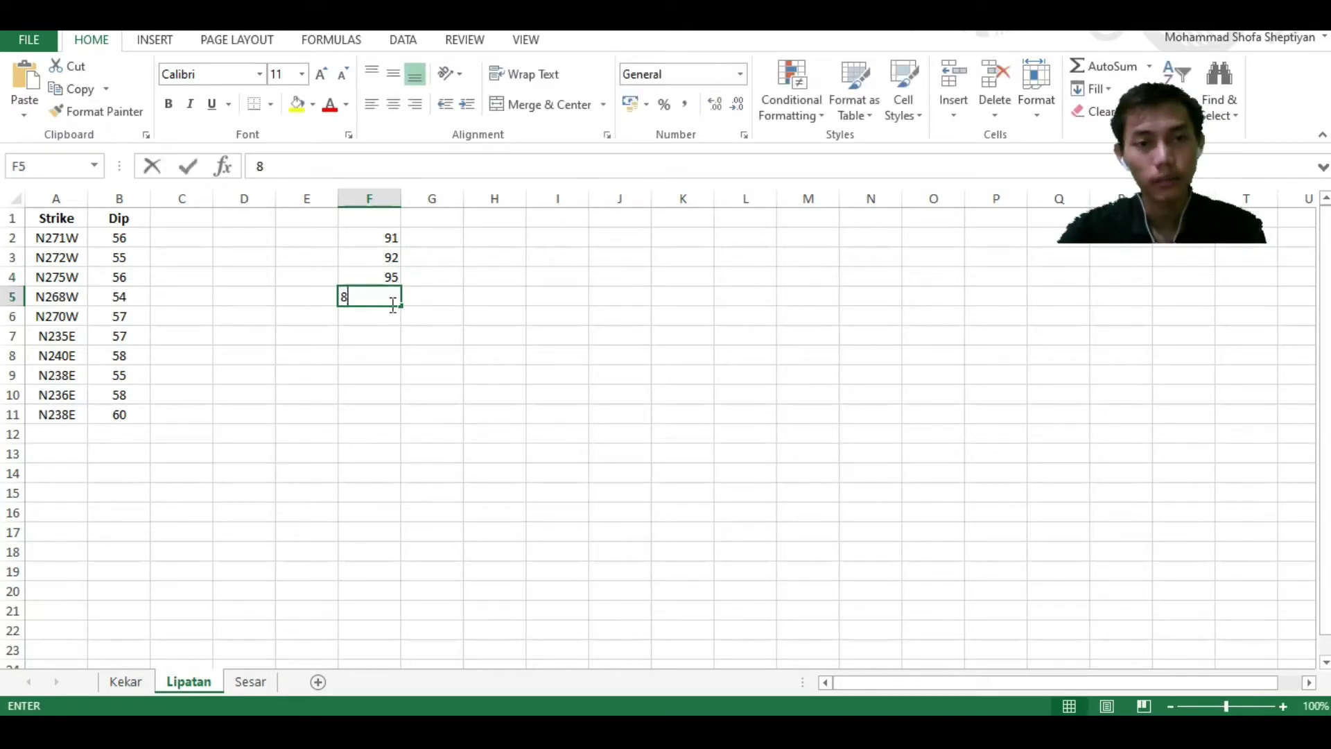
{"action": "left_click", "coordinate": [390, 322]}
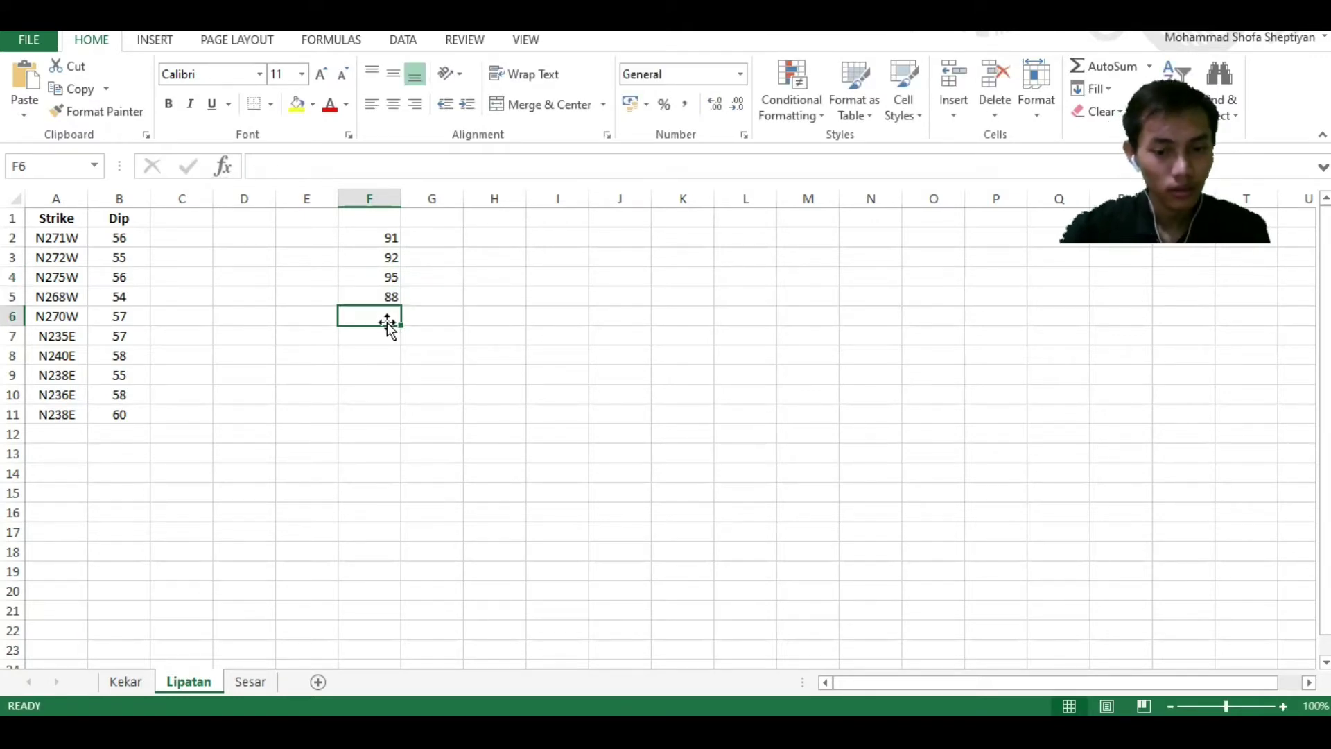
{"action": "type", "text": "90"}
{"action": "left_click", "coordinate": [369, 388]}
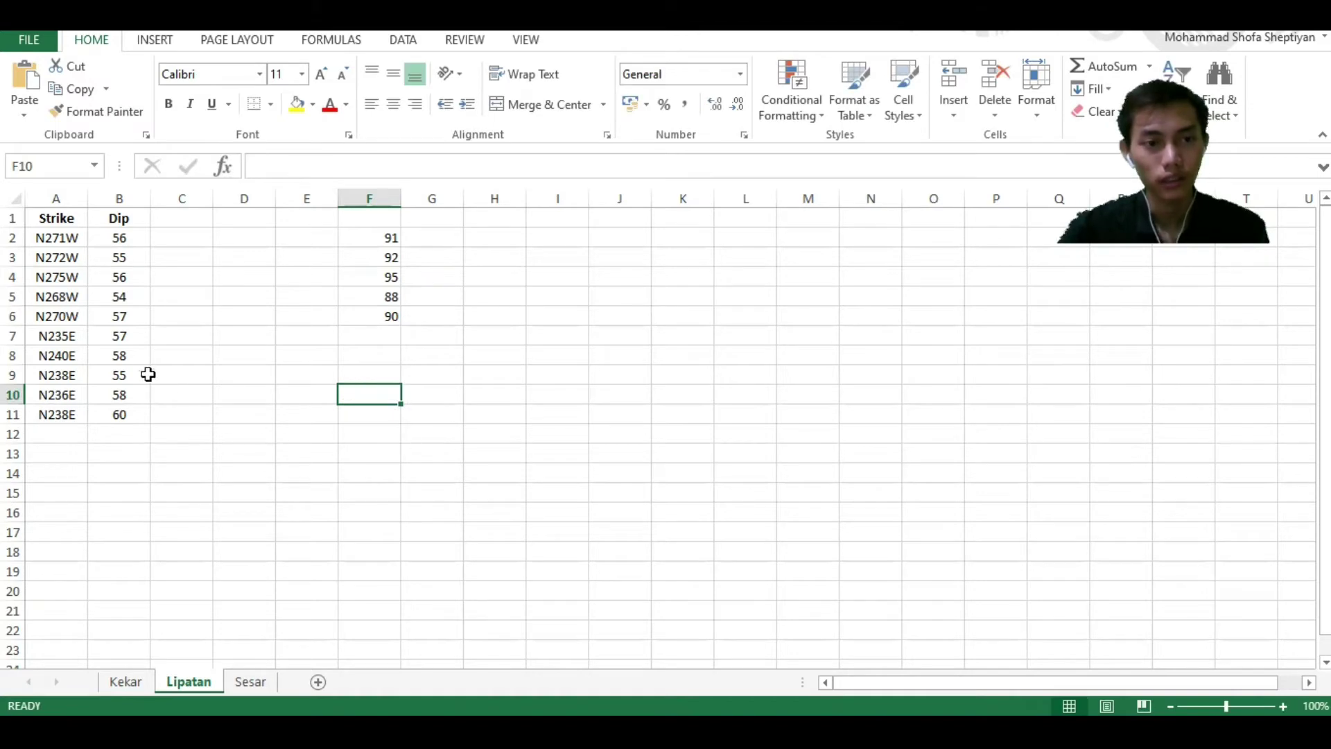
Enter the strikes 235, 240, 238, 236 and 238 in cells F7 to F11 for the five E readings
{"action": "left_click", "coordinate": [64, 339]}
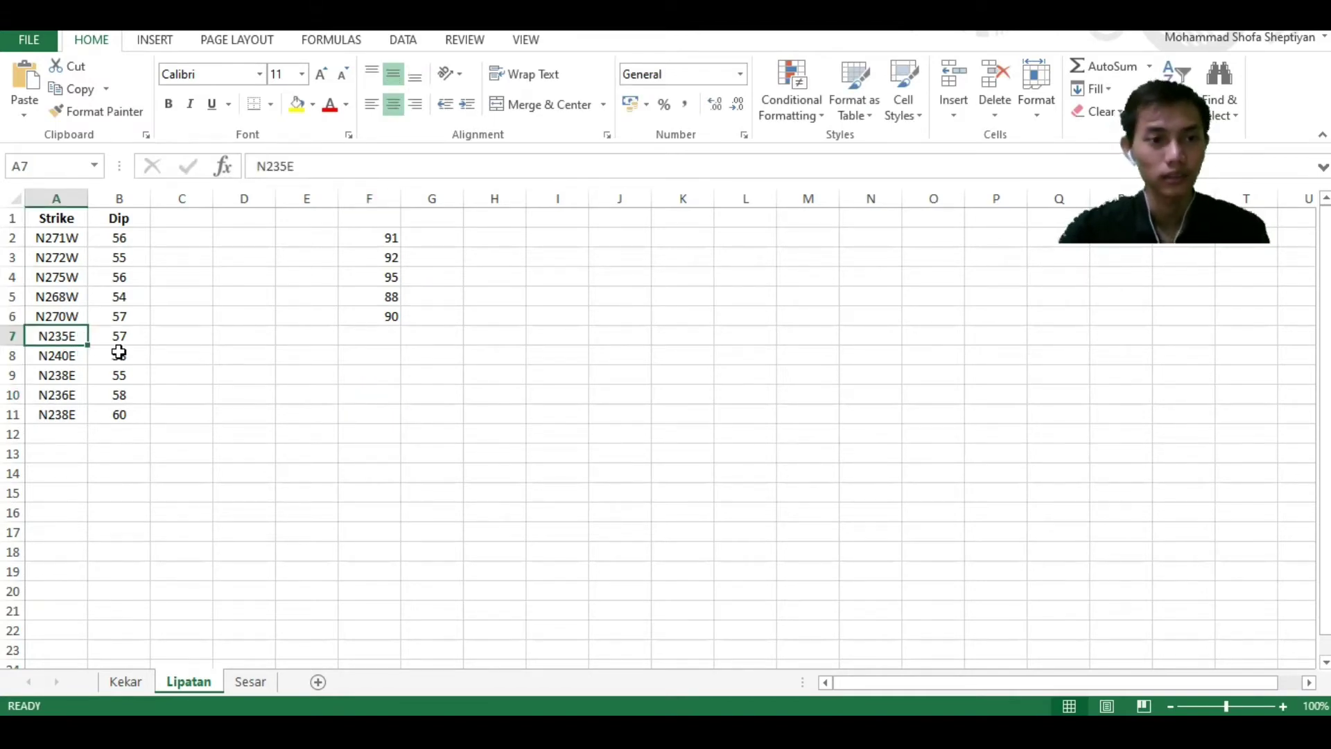
{"action": "left_click", "coordinate": [363, 337]}
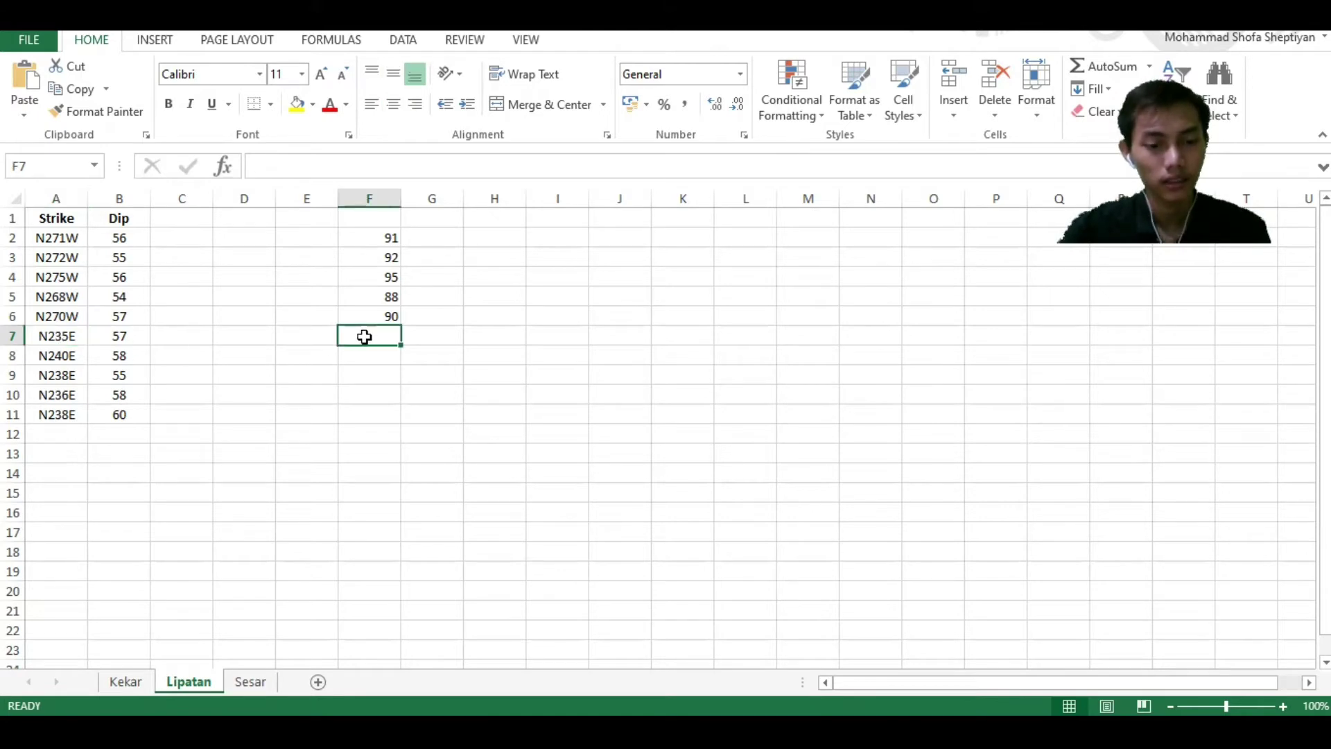
{"action": "type", "text": "235"}
{"action": "key", "text": "Return"}
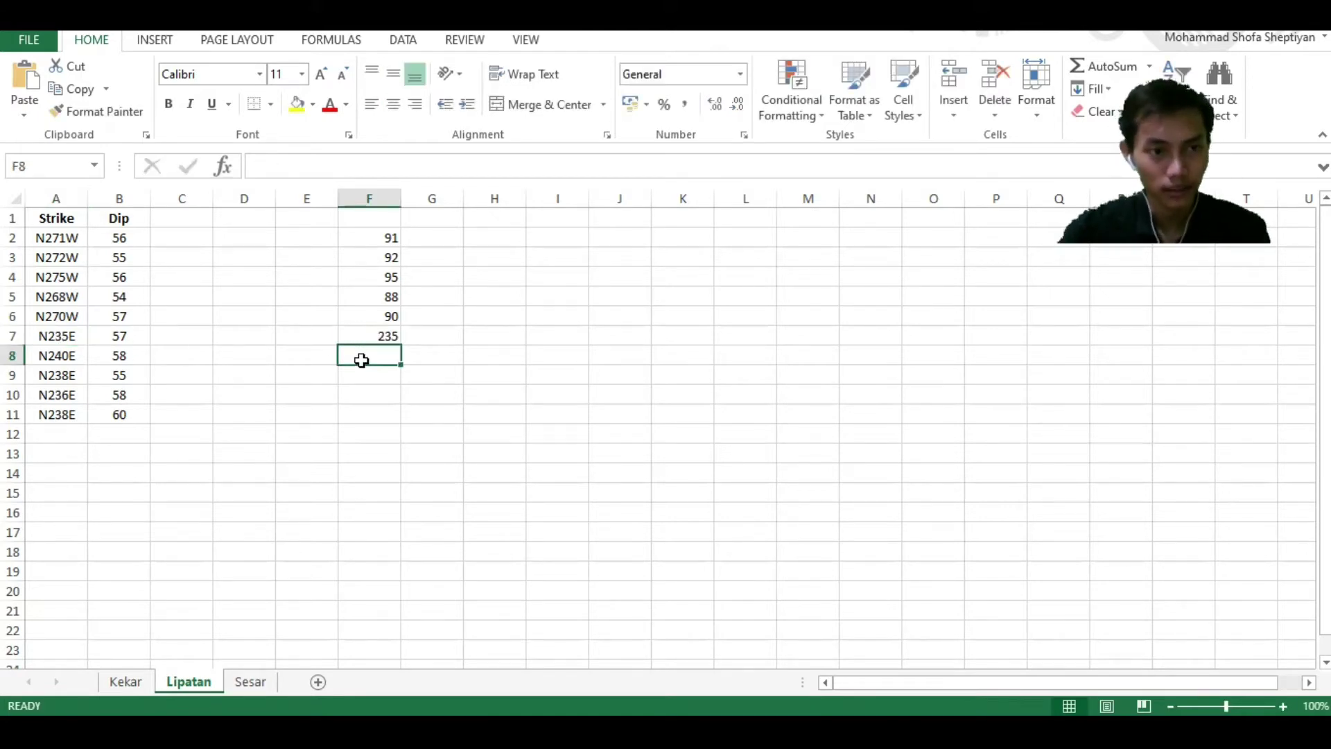
{"action": "type", "text": "240"}
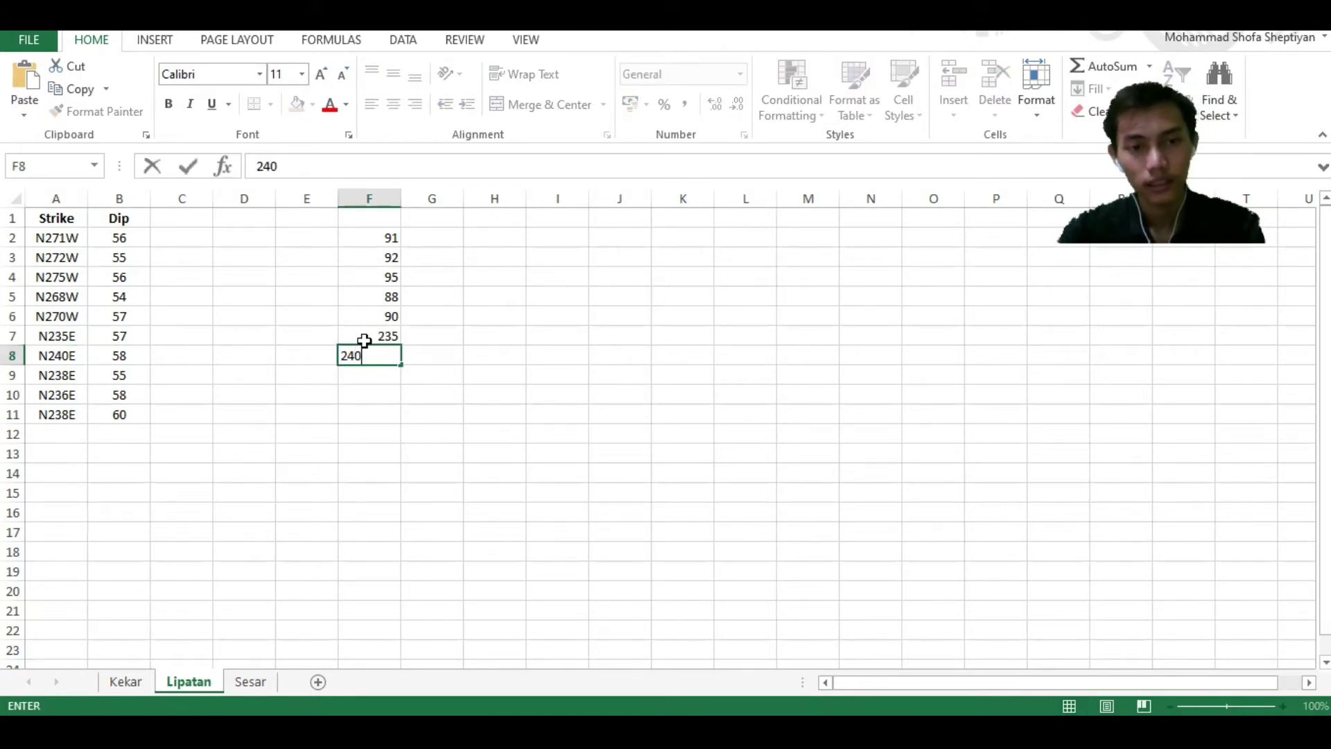
{"action": "left_click", "coordinate": [369, 378]}
{"action": "type", "text": "2"}
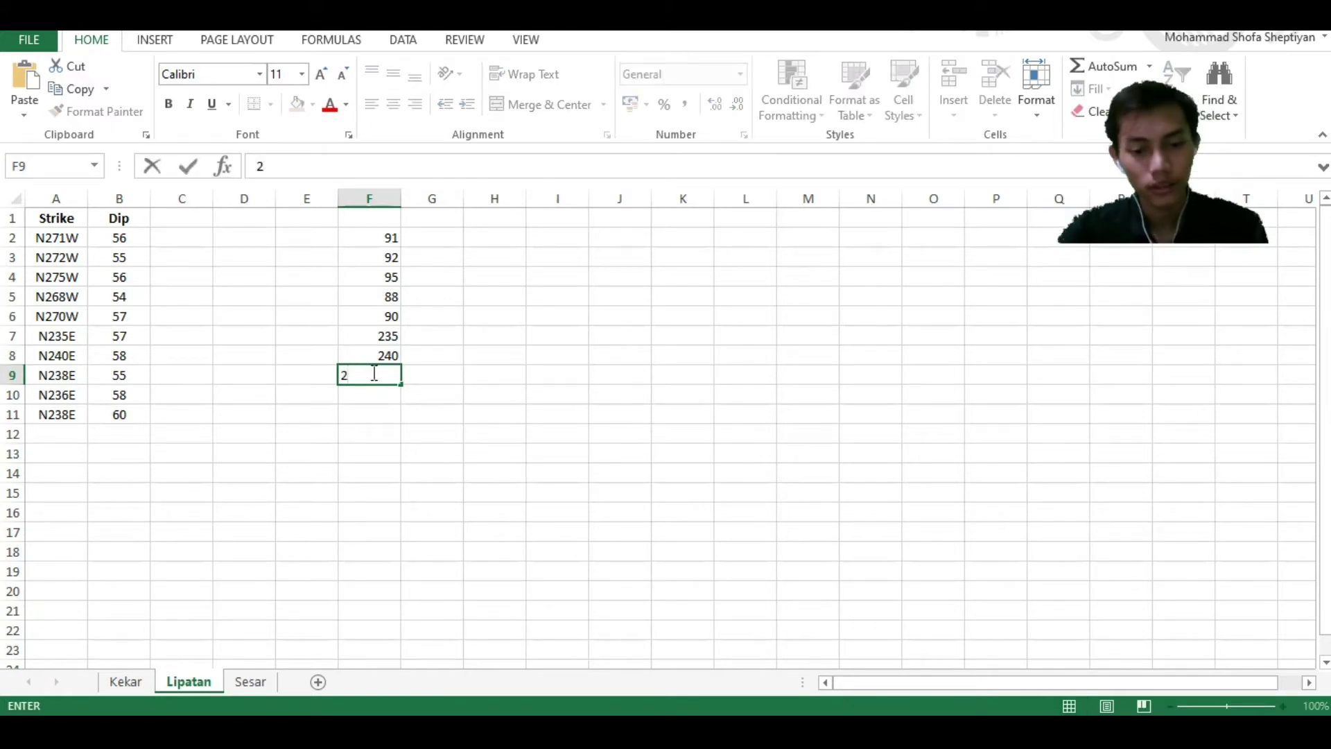
{"action": "type", "text": "38"}
{"action": "left_click", "coordinate": [376, 392]}
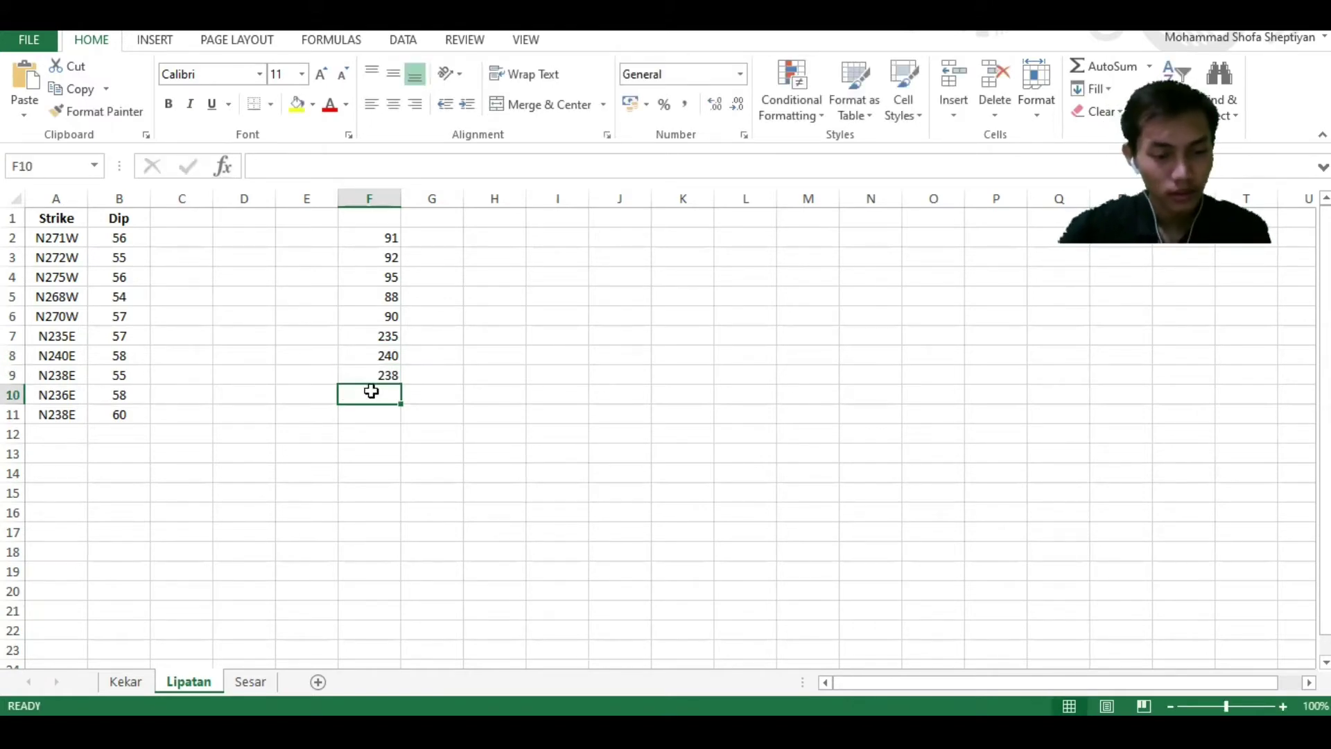
{"action": "type", "text": "236"}
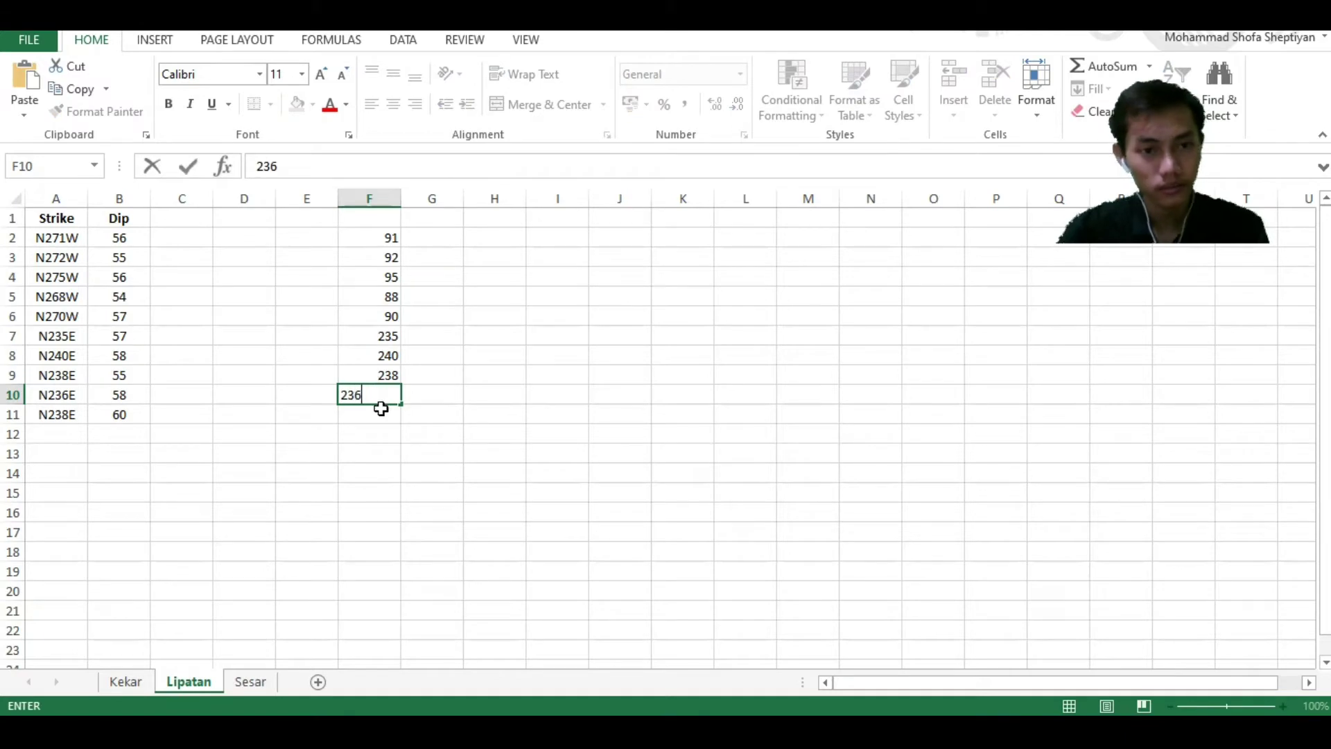
{"action": "left_click", "coordinate": [379, 410]}
{"action": "type", "text": "2"}
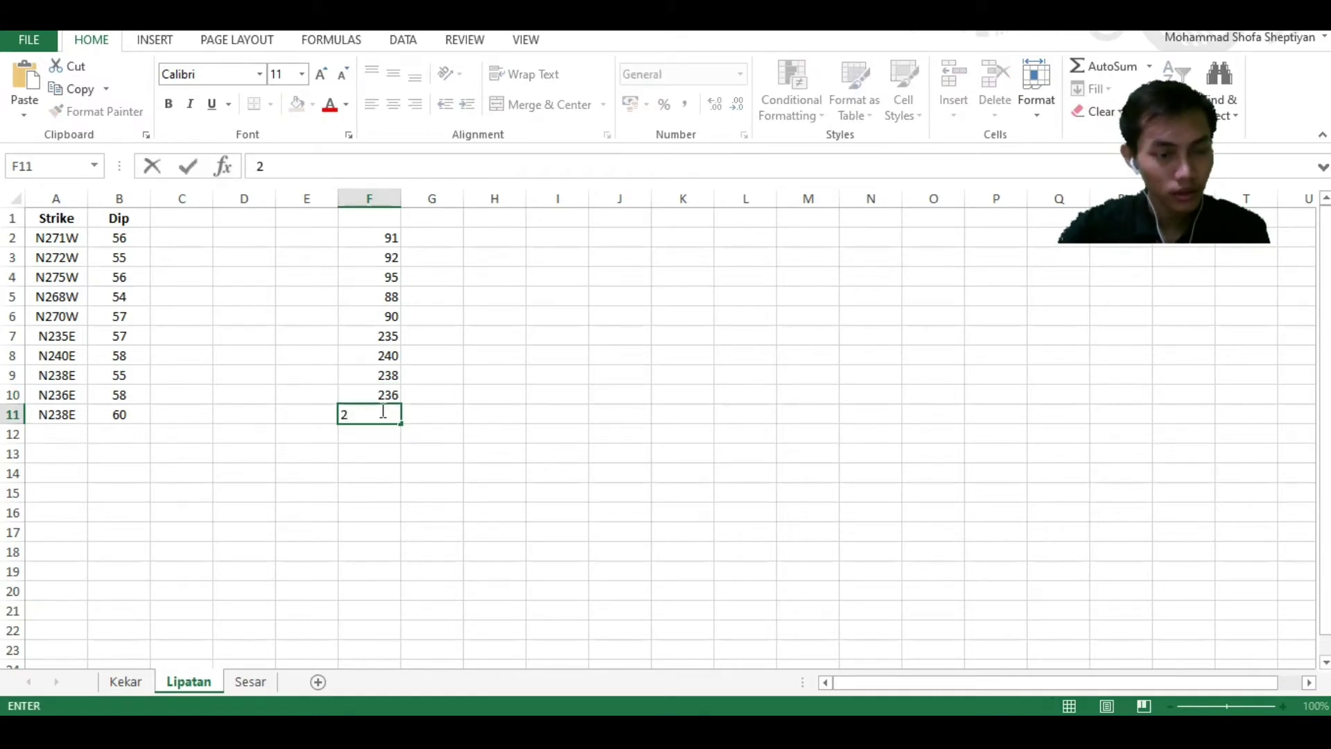
{"action": "type", "text": "38"}
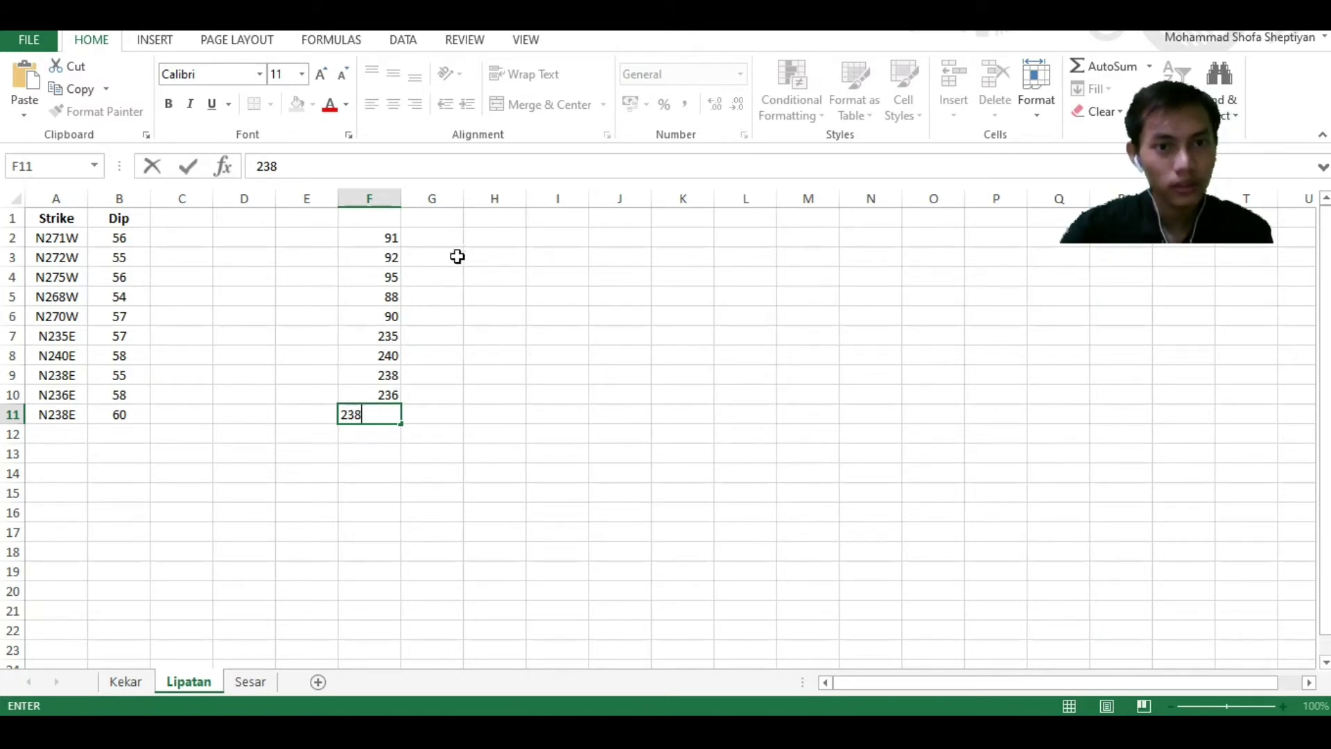
{"action": "left_click", "coordinate": [288, 274]}
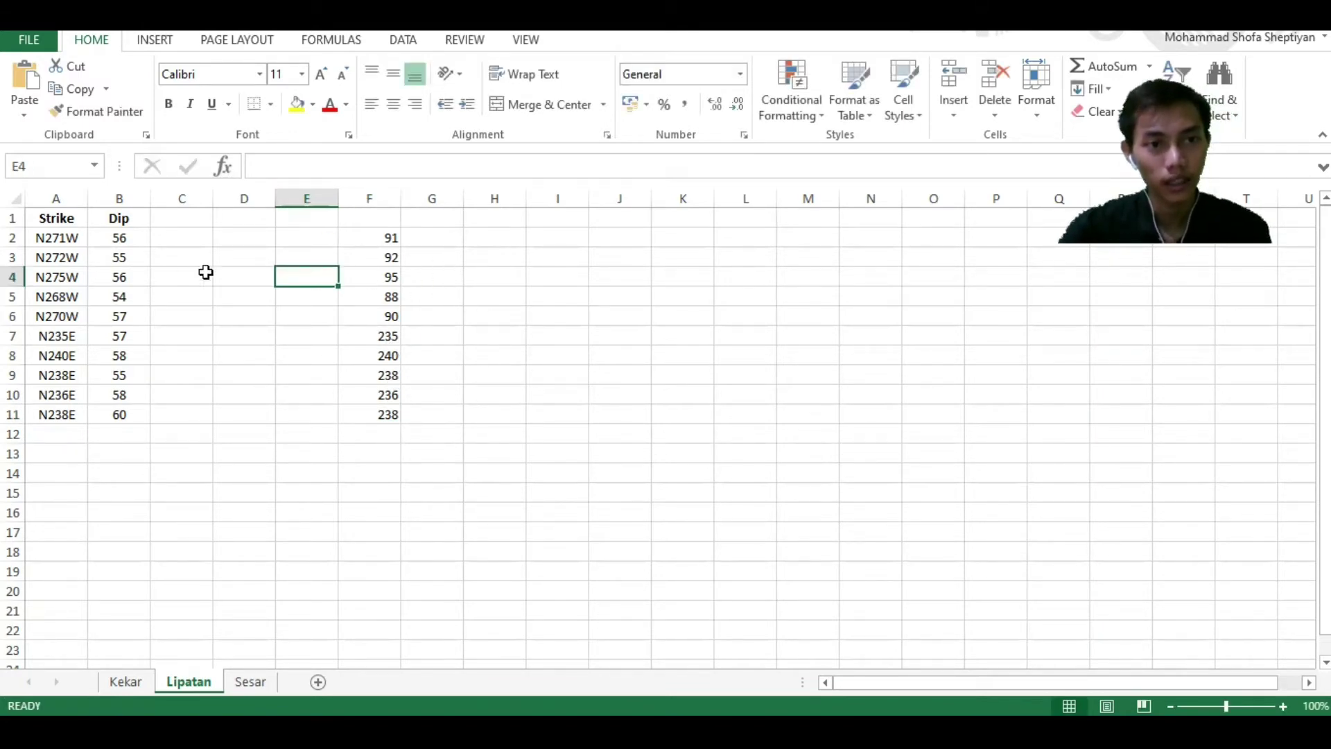
Copy the dip values from B2:B11 into G2:G11 beside the converted strikes
{"action": "left_click_drag", "start_coordinate": [116, 239], "coordinate": [115, 416]}
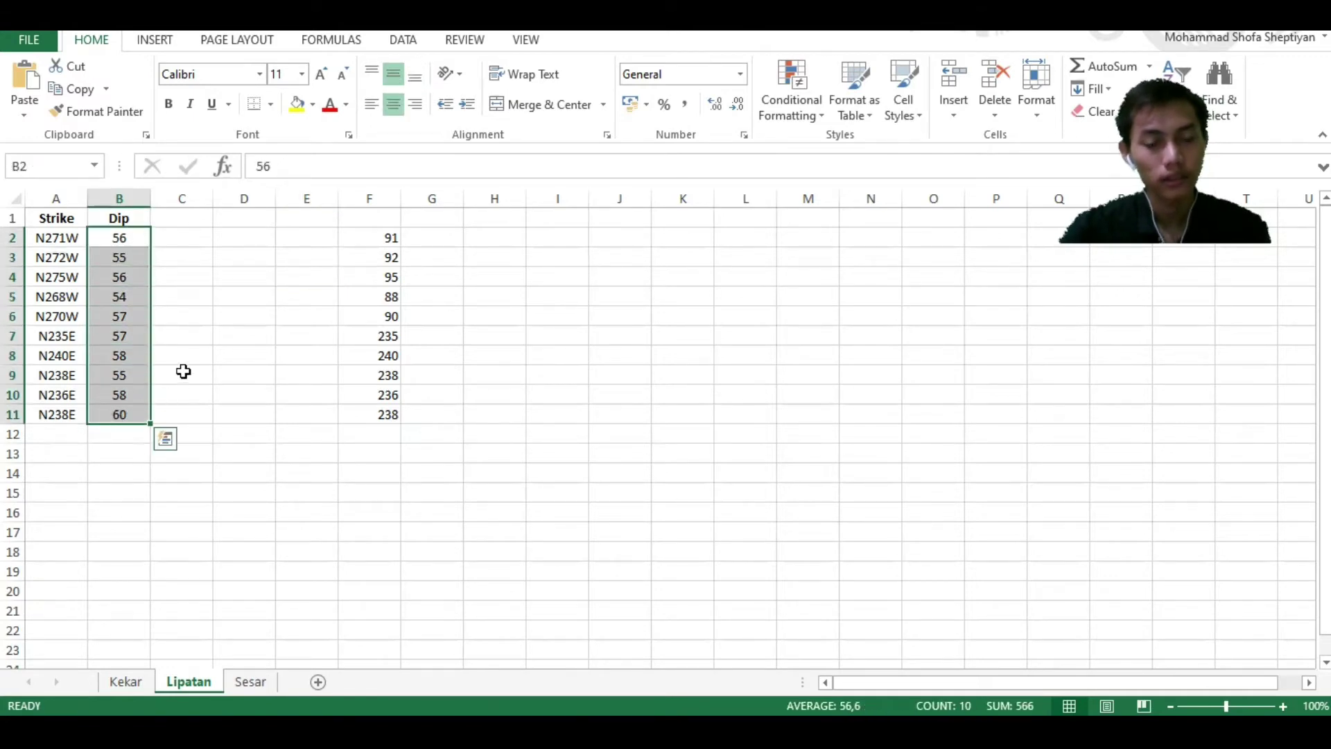
{"action": "key", "text": "ctrl+c"}
{"action": "left_click", "coordinate": [433, 240]}
{"action": "left_click_drag", "start_coordinate": [433, 240], "coordinate": [433, 412]}
{"action": "key", "text": "ctrl+v"}
{"action": "left_click", "coordinate": [538, 316]}
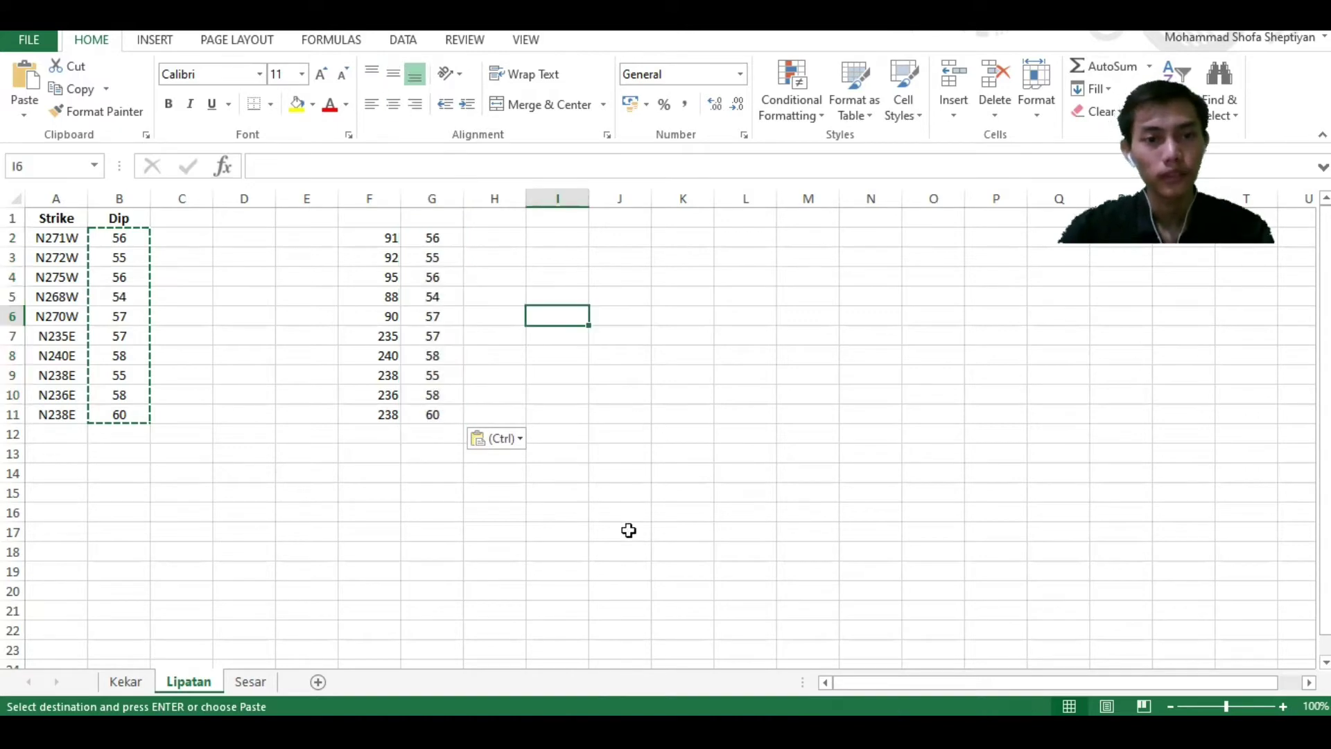
Copy the strike and dip values in F2:G11 and paste them into the new Dips project's grid, starting at row 1
{"action": "left_click_drag", "start_coordinate": [373, 241], "coordinate": [433, 416]}
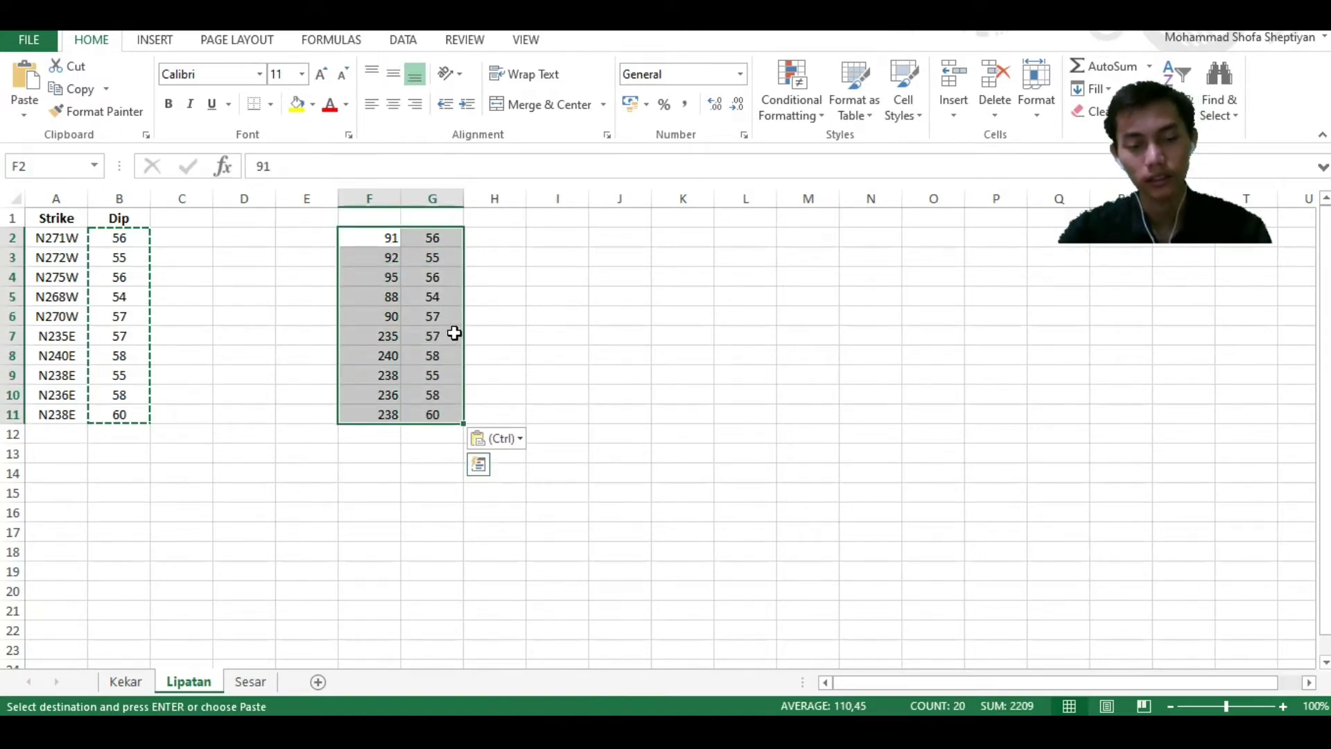
{"action": "key", "text": "ctrl+c"}
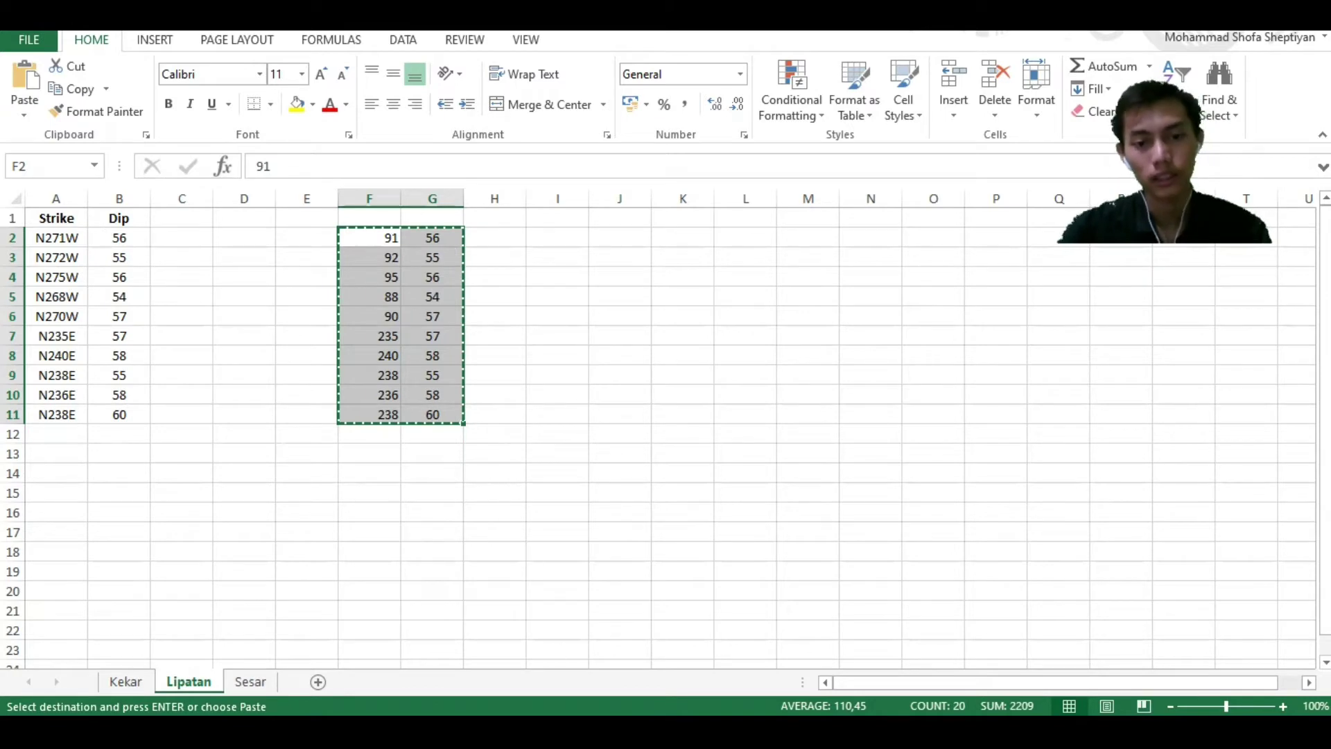
{"action": "key", "text": "alt+Tab"}
{"action": "left_click", "coordinate": [310, 112]}
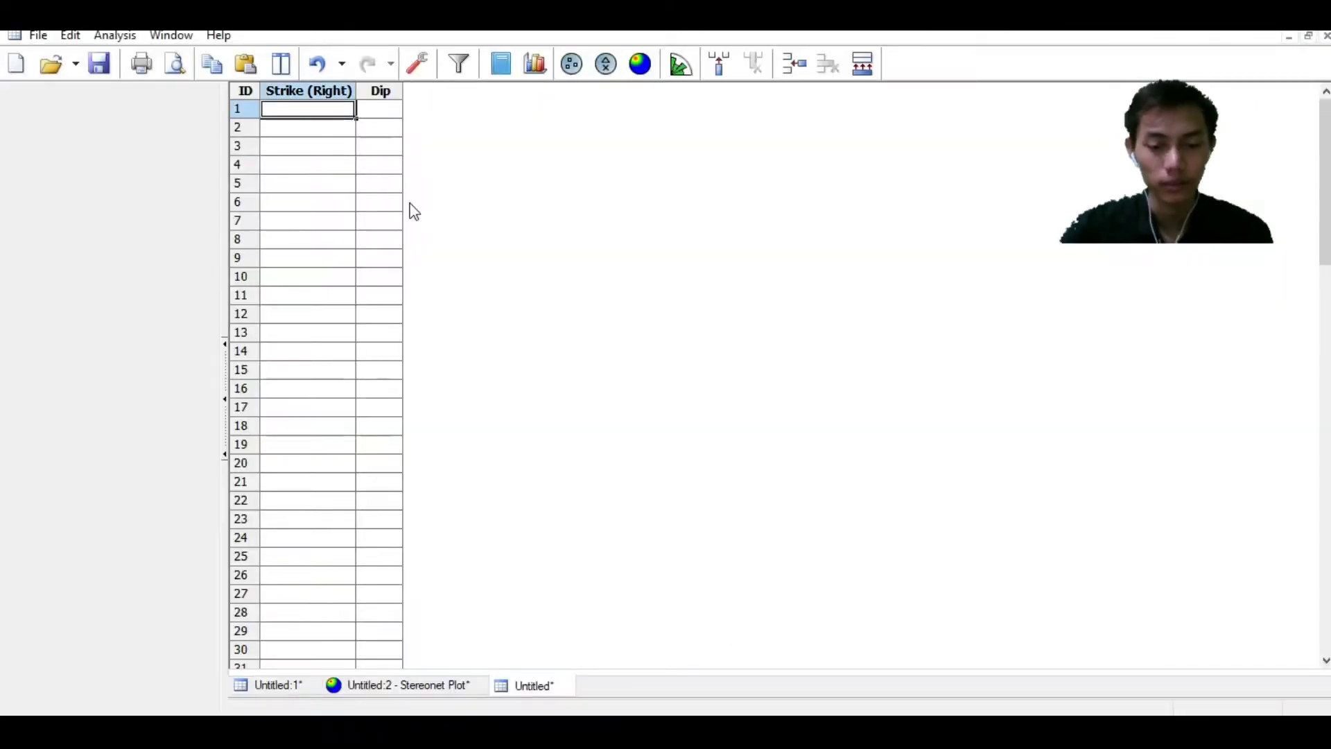
{"action": "key", "text": "ctrl+v"}
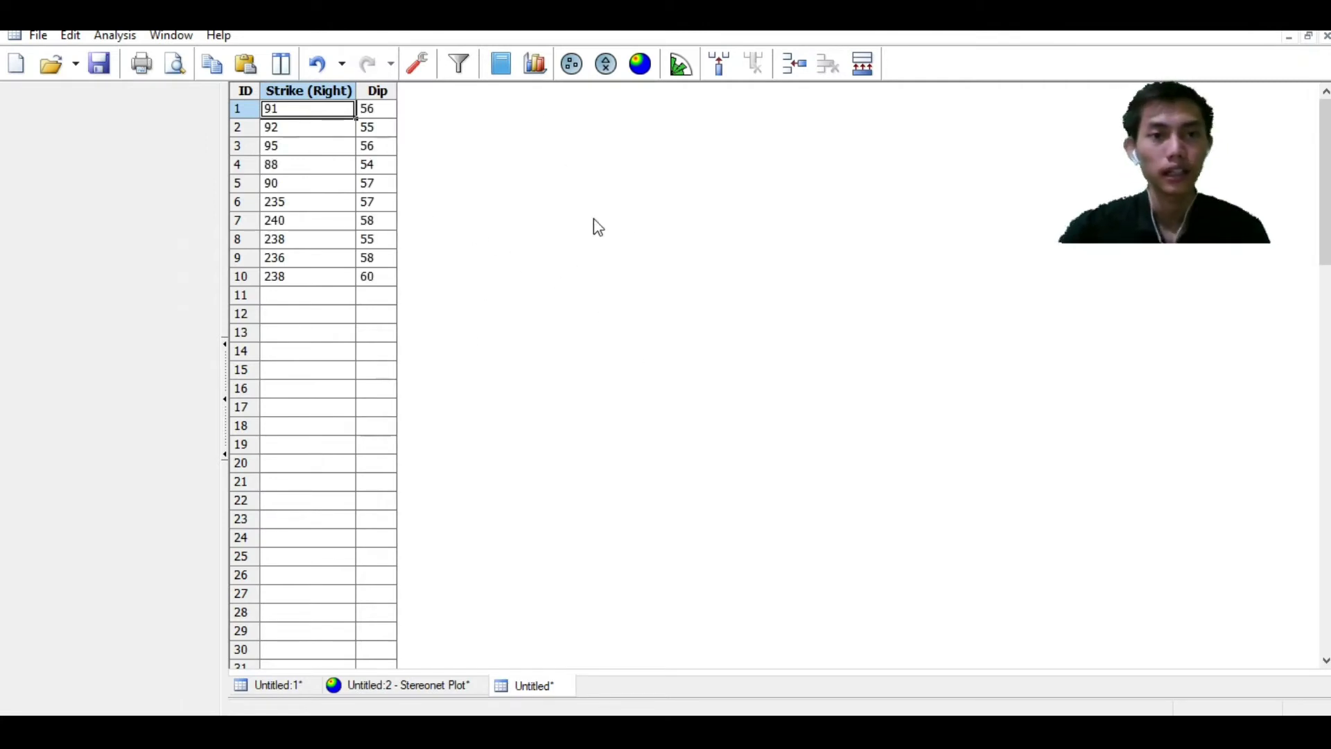
Plot the pasted data as poles on a stereonet and display it as a contour plot
{"action": "left_click", "coordinate": [568, 75]}
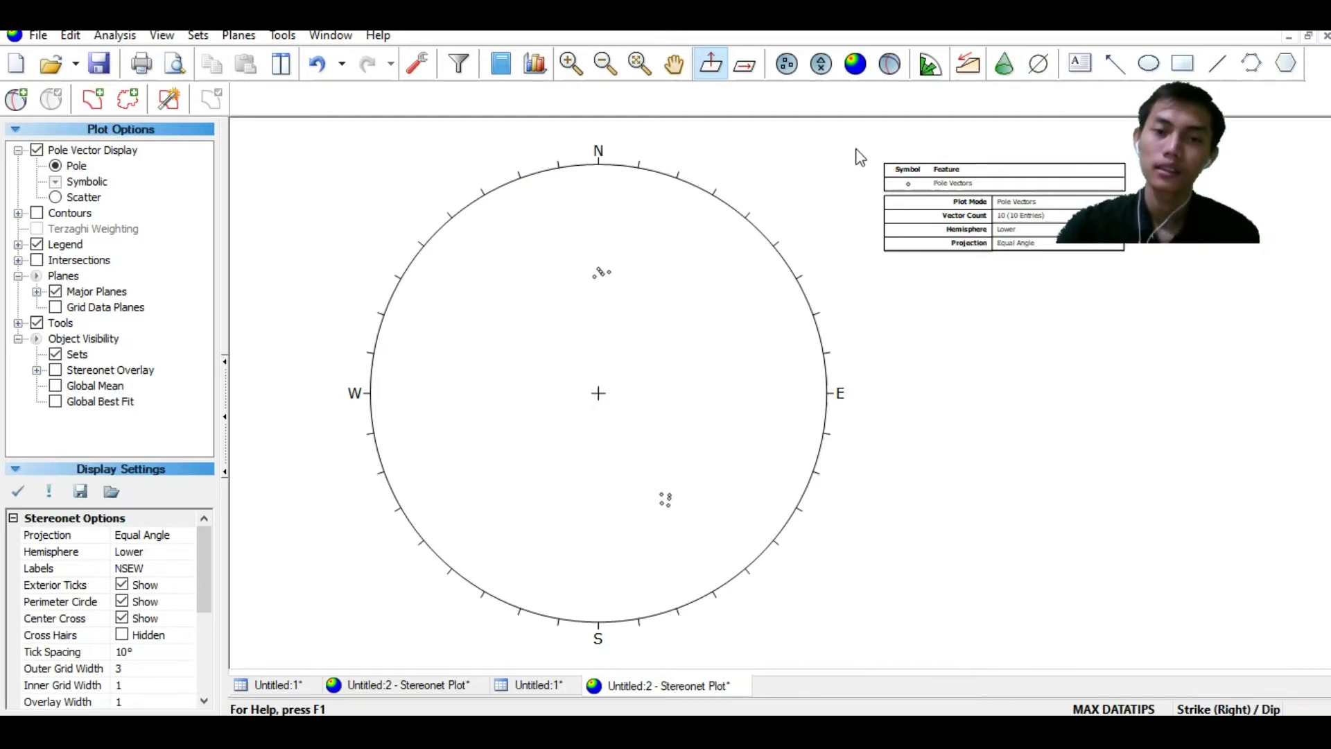
{"action": "left_click", "coordinate": [856, 73]}
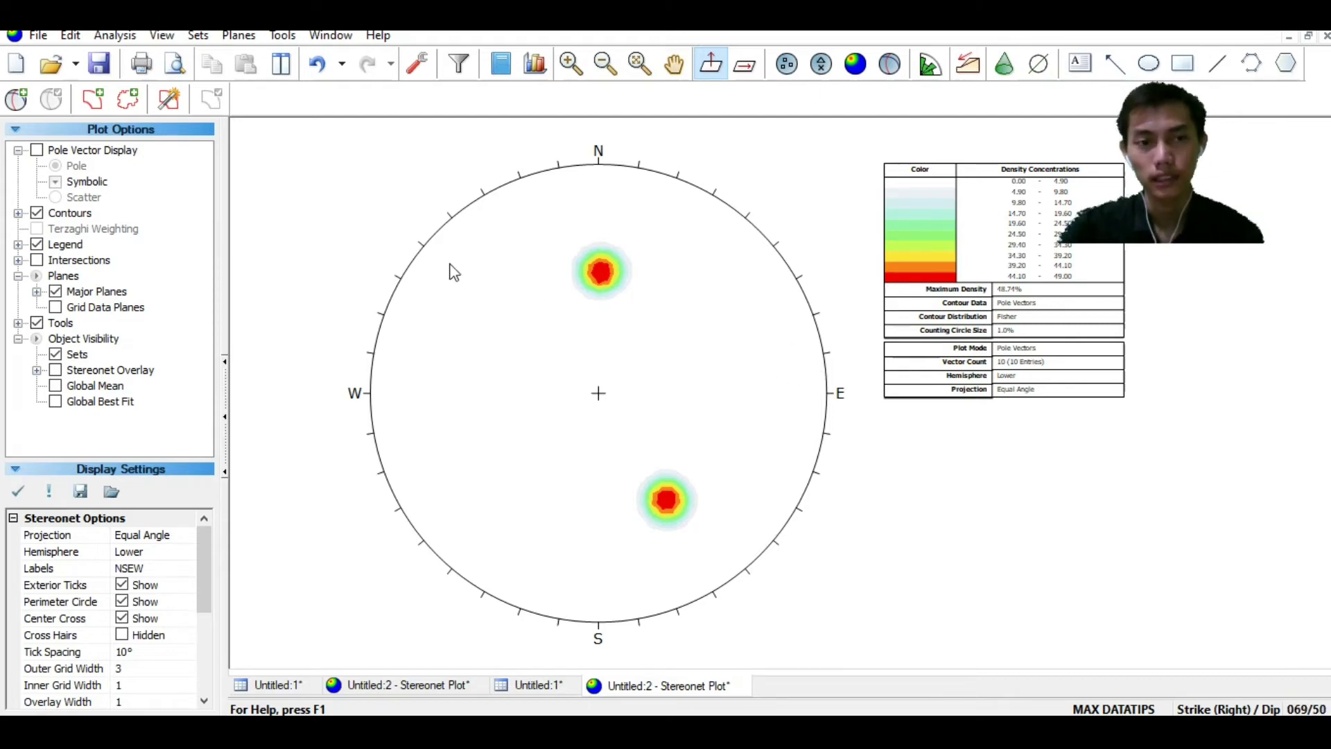
Add a user plane at 91/55 on the northern pole concentration, labelled Max 1, with its ID and plane hidden
{"action": "left_click", "coordinate": [16, 99]}
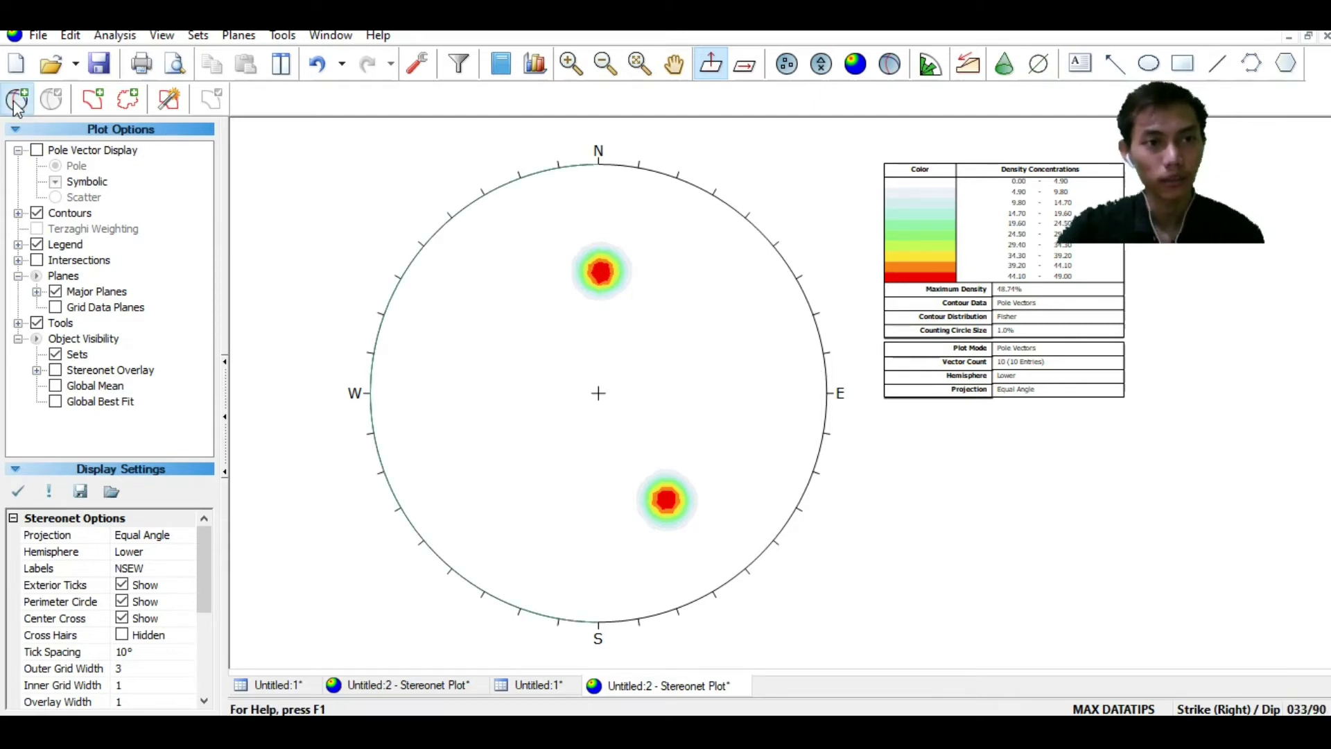
{"action": "scroll", "coordinate": [571, 279], "scroll_direction": "up", "scroll_amount": 2}
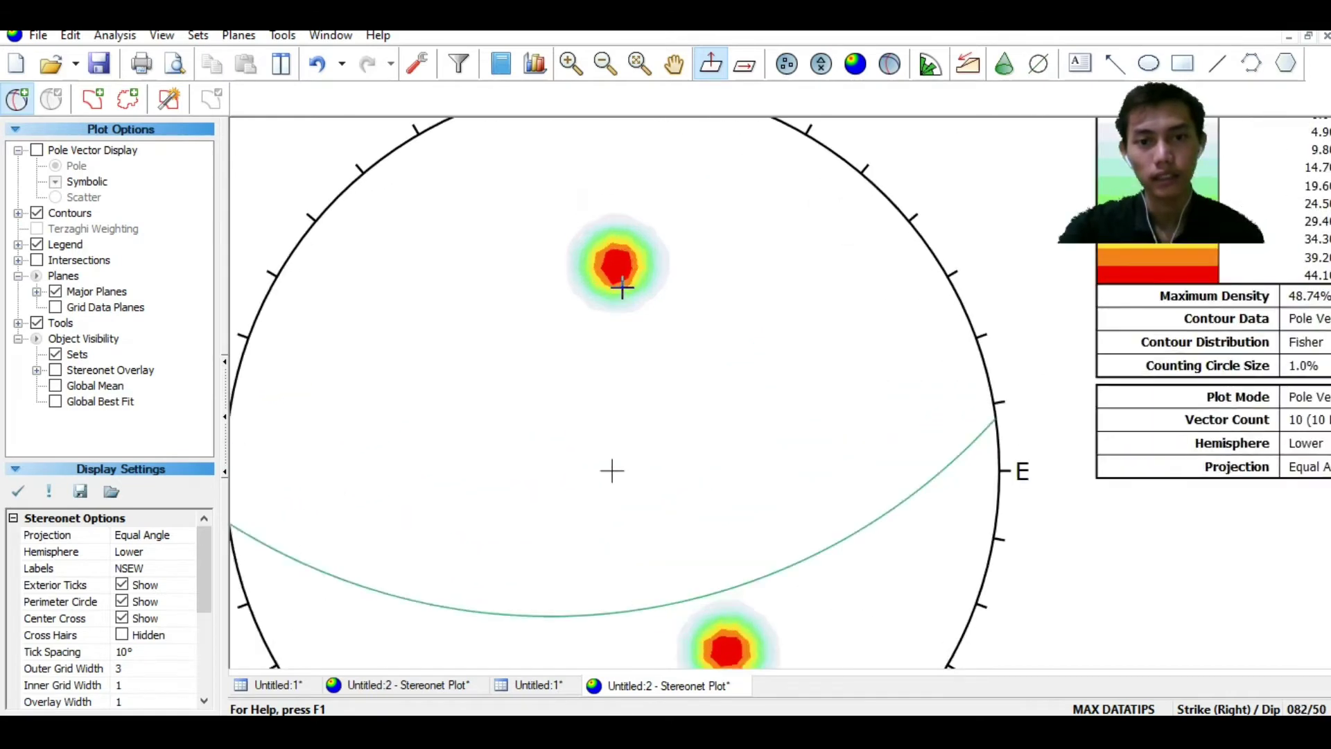
{"action": "left_click", "coordinate": [612, 471]}
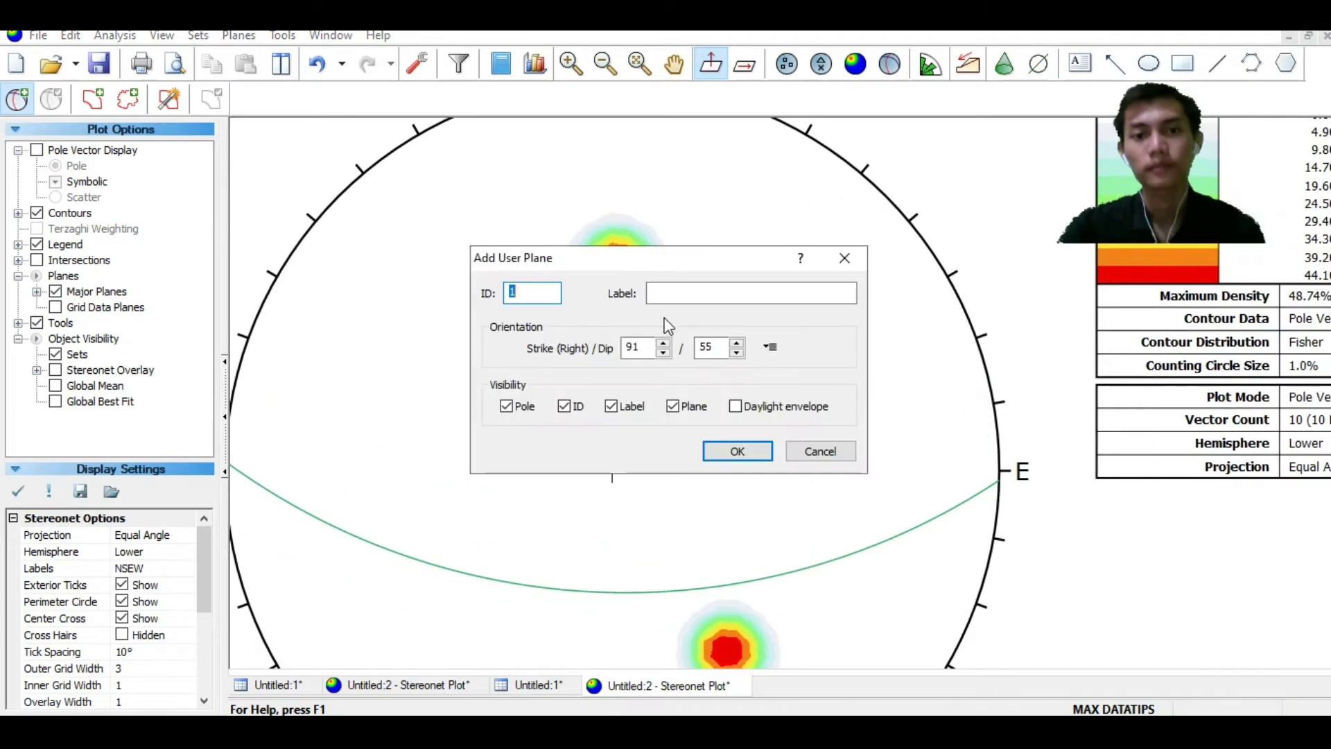
{"action": "type", "text": "S"}
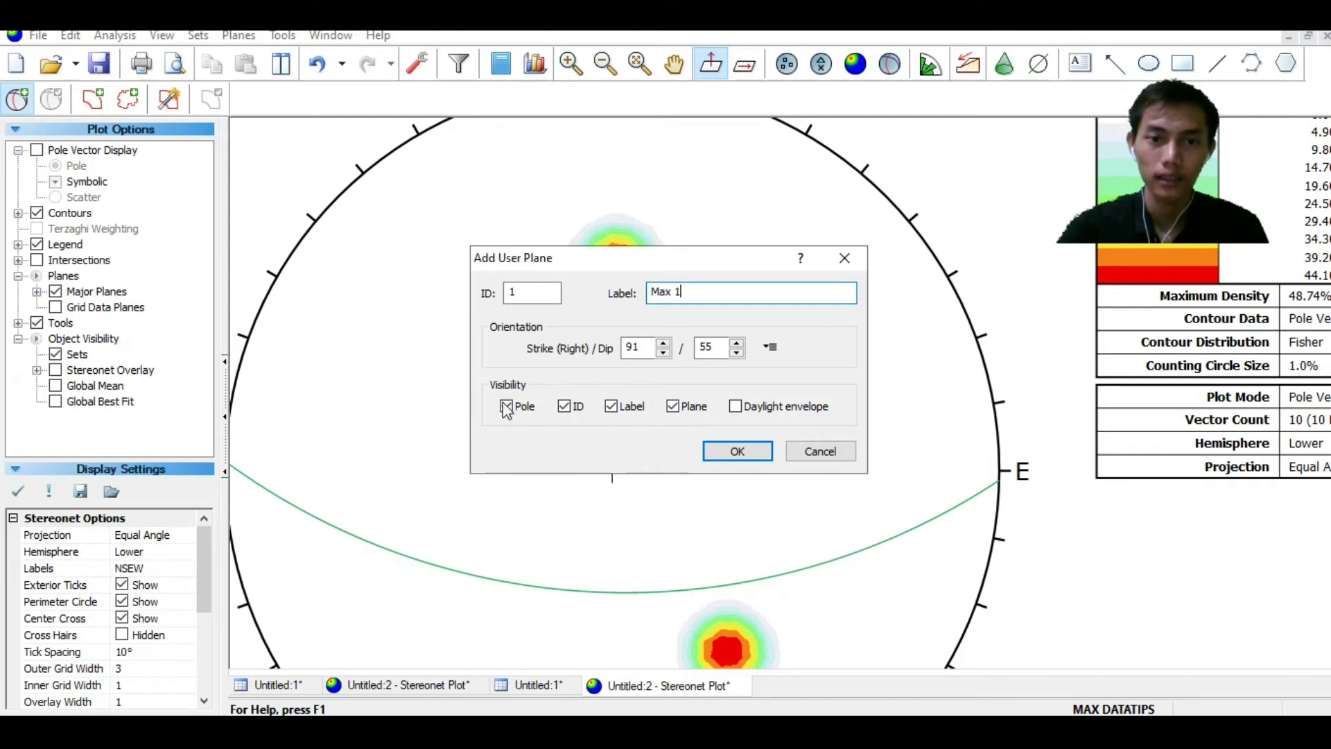
{"action": "left_click", "coordinate": [565, 406]}
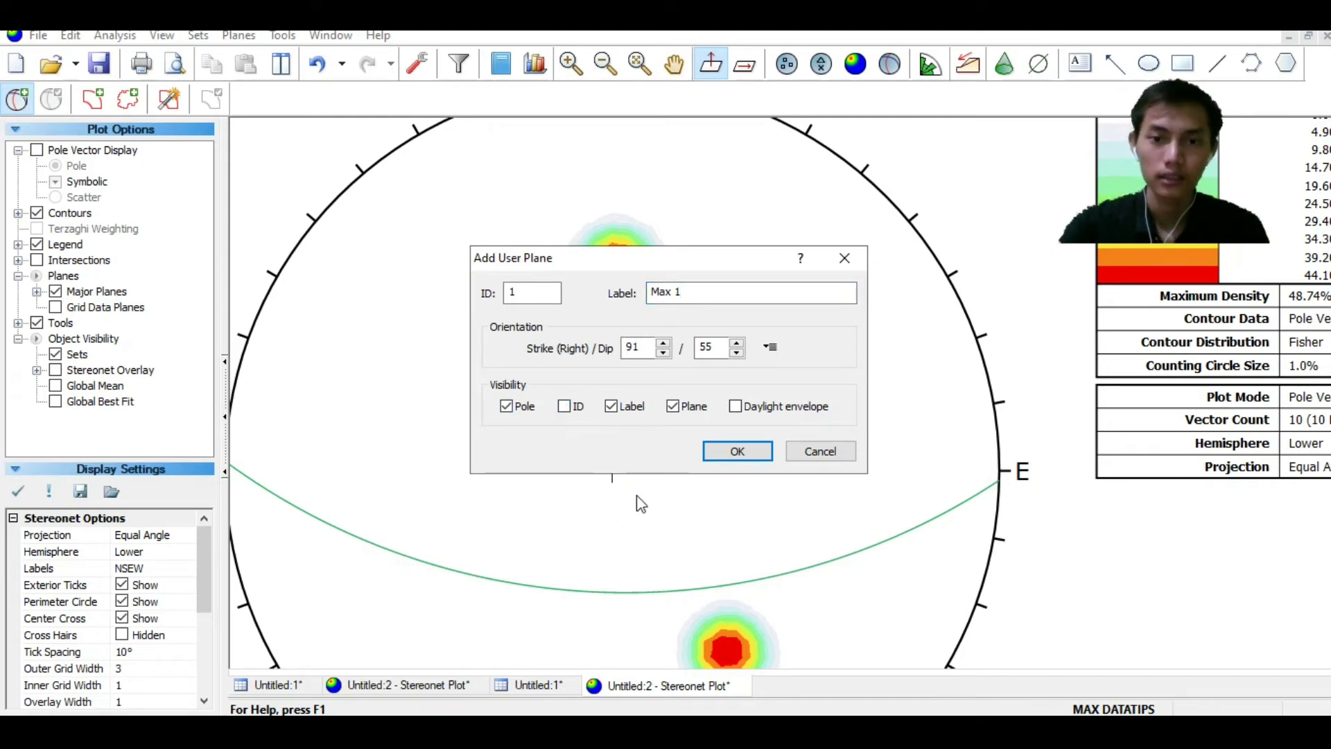
{"action": "left_click", "coordinate": [679, 410]}
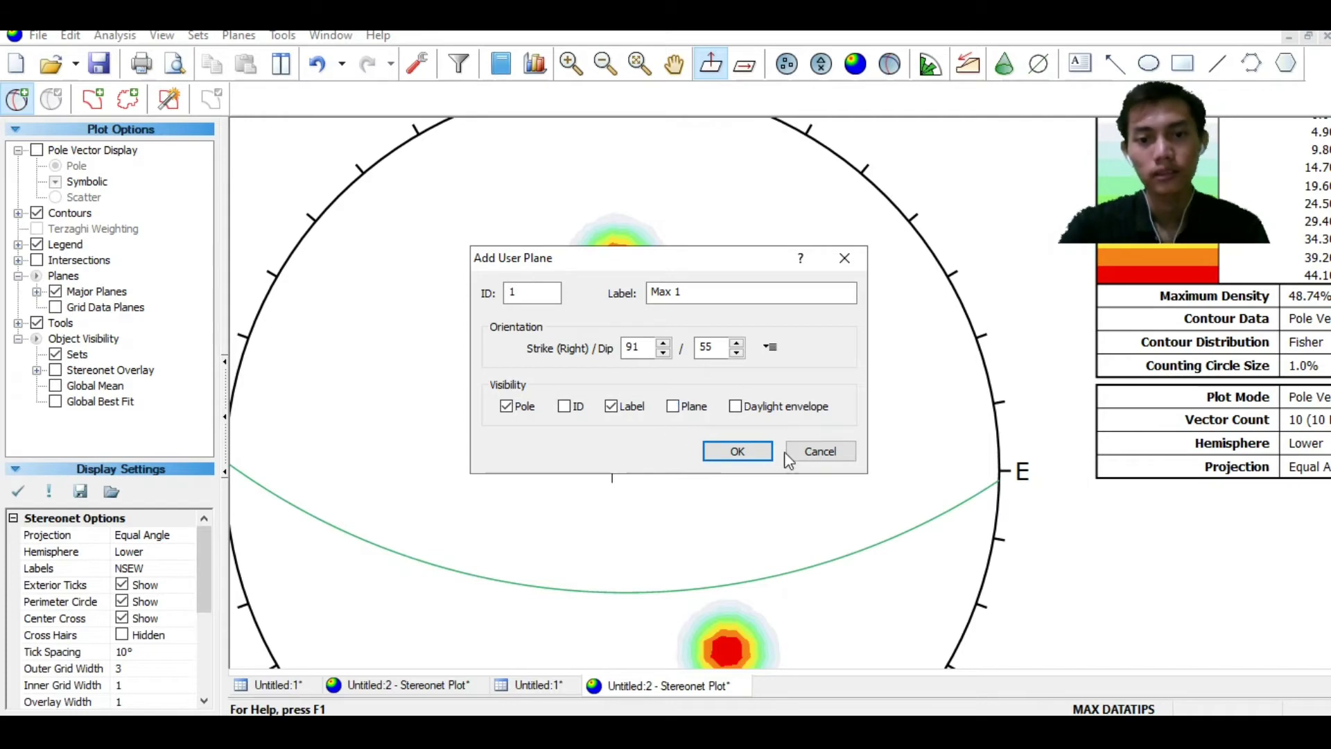
{"action": "left_click", "coordinate": [713, 452]}
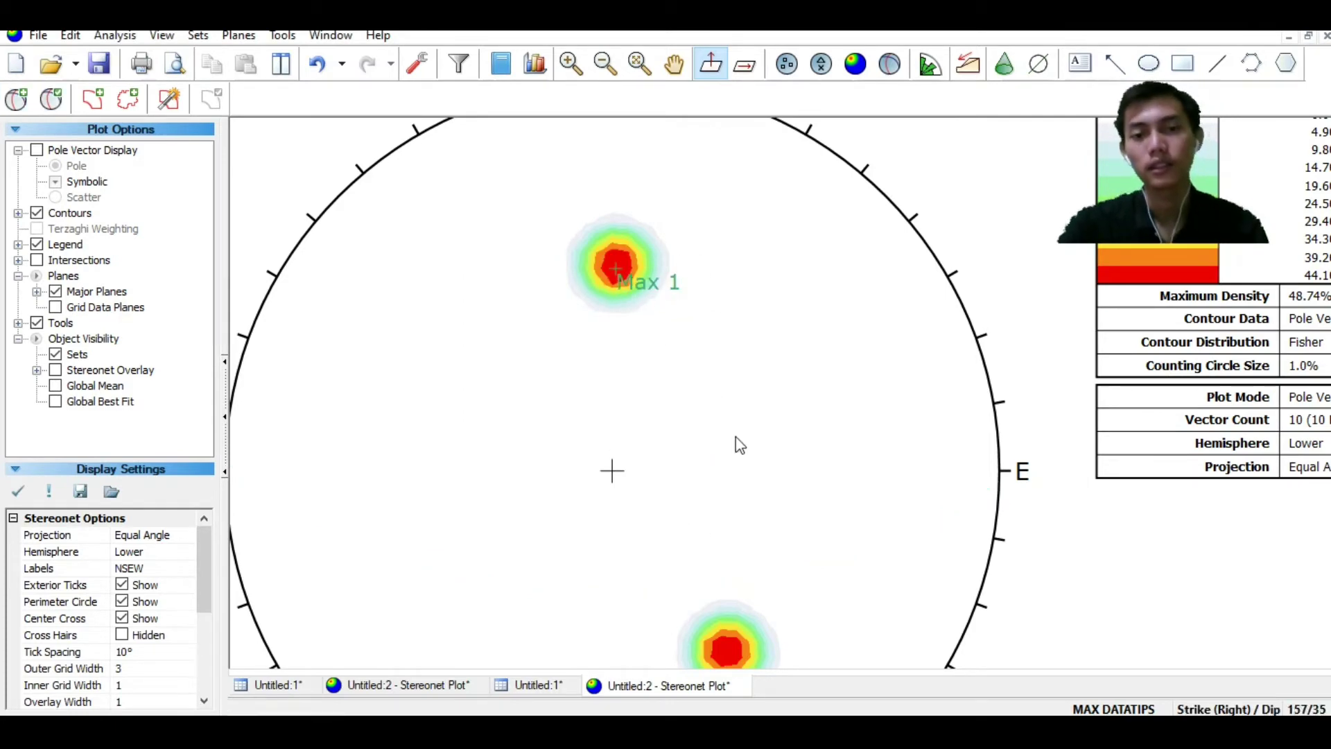
Add a user plane at 238/59 on the southeastern pole concentration, labelled Max 2, showing only its pole and label
{"action": "scroll", "coordinate": [746, 448], "scroll_direction": "down", "scroll_amount": 1}
{"action": "scroll", "coordinate": [802, 480], "scroll_direction": "down", "scroll_amount": 1}
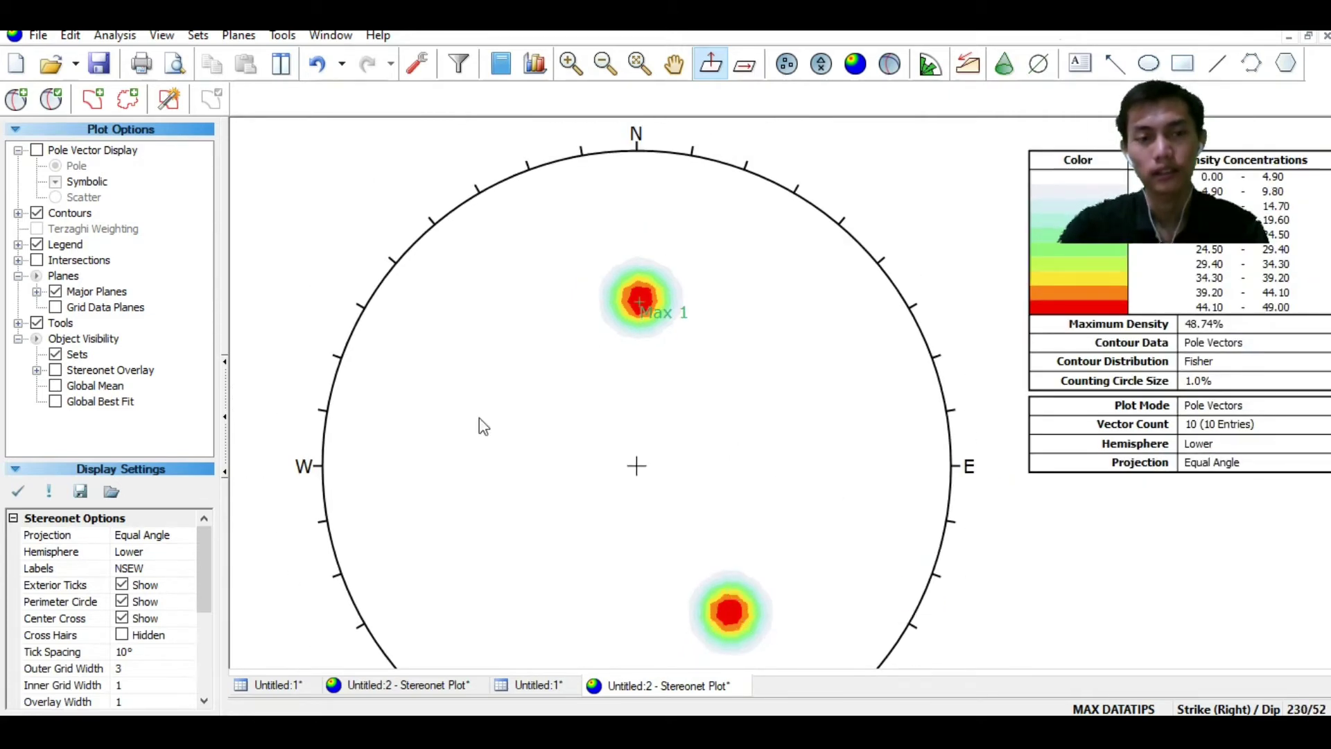
{"action": "left_click", "coordinate": [16, 99]}
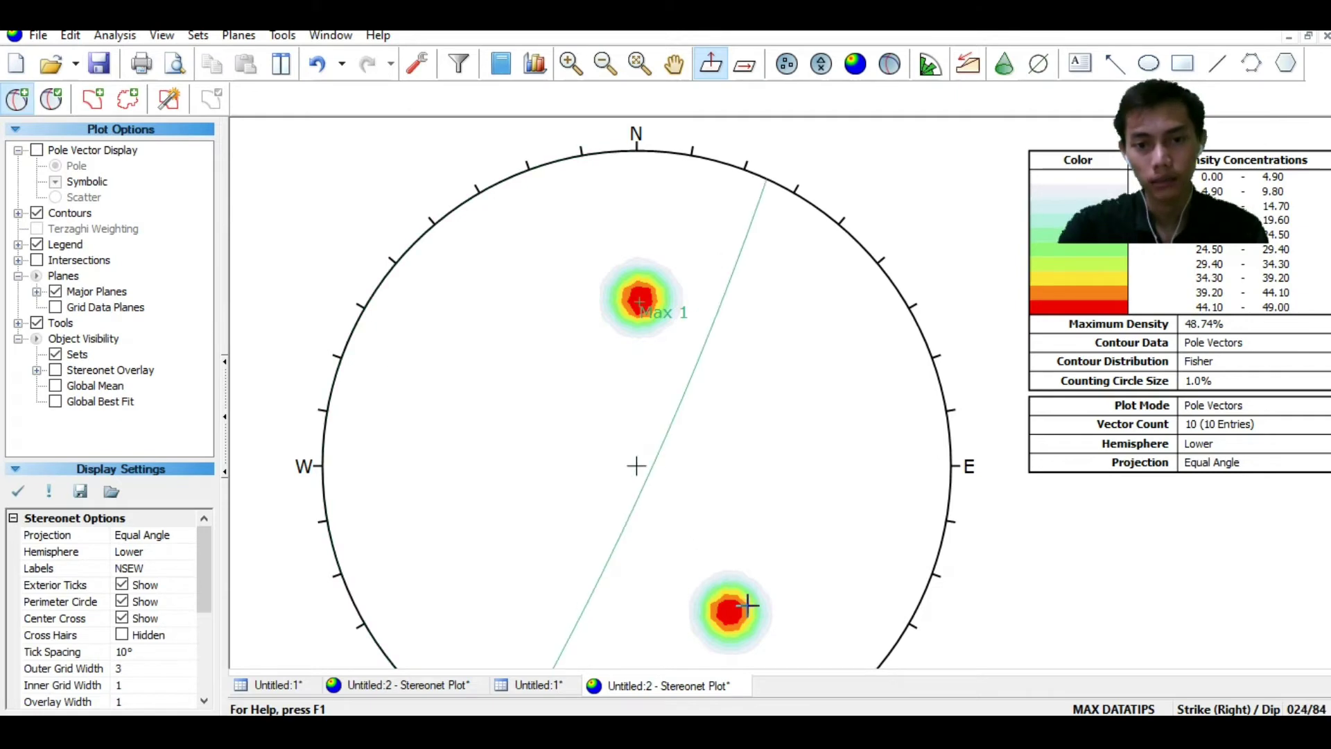
{"action": "left_click", "coordinate": [721, 319]}
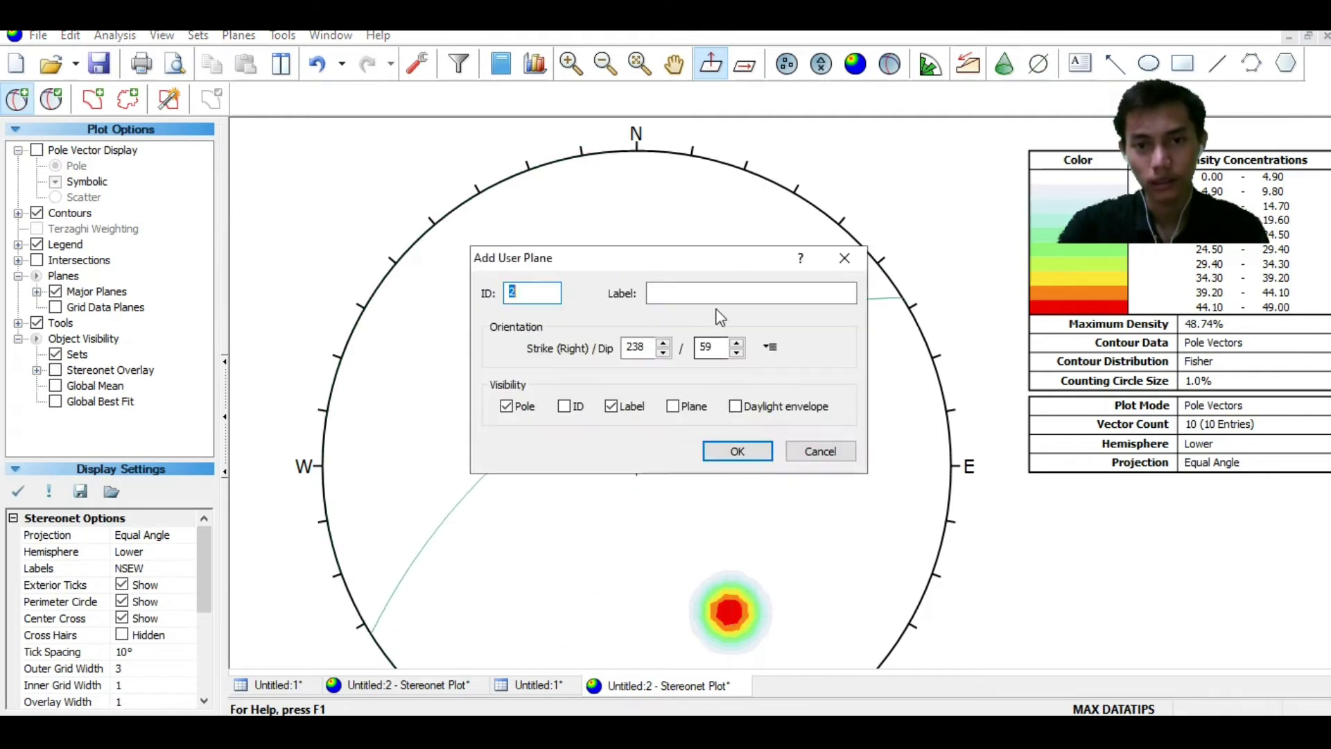
{"action": "left_click", "coordinate": [716, 295]}
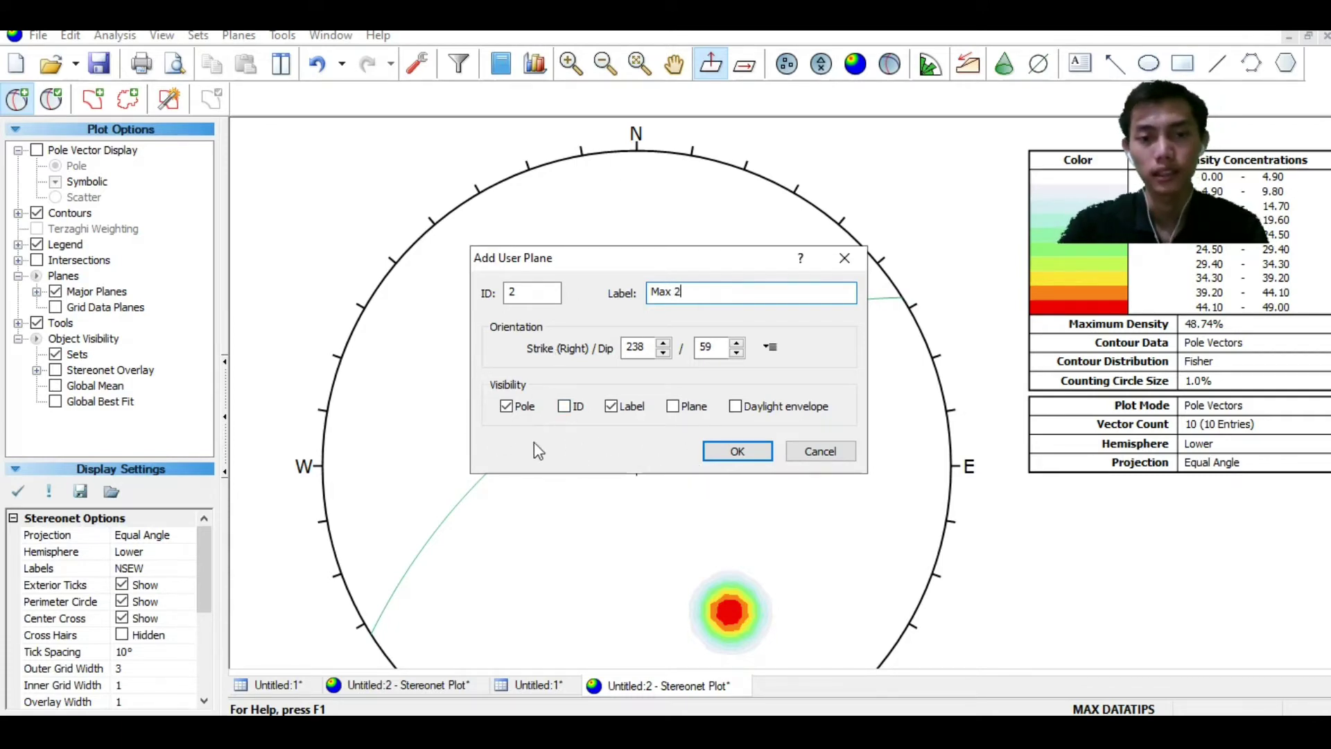
{"action": "left_click", "coordinate": [748, 451]}
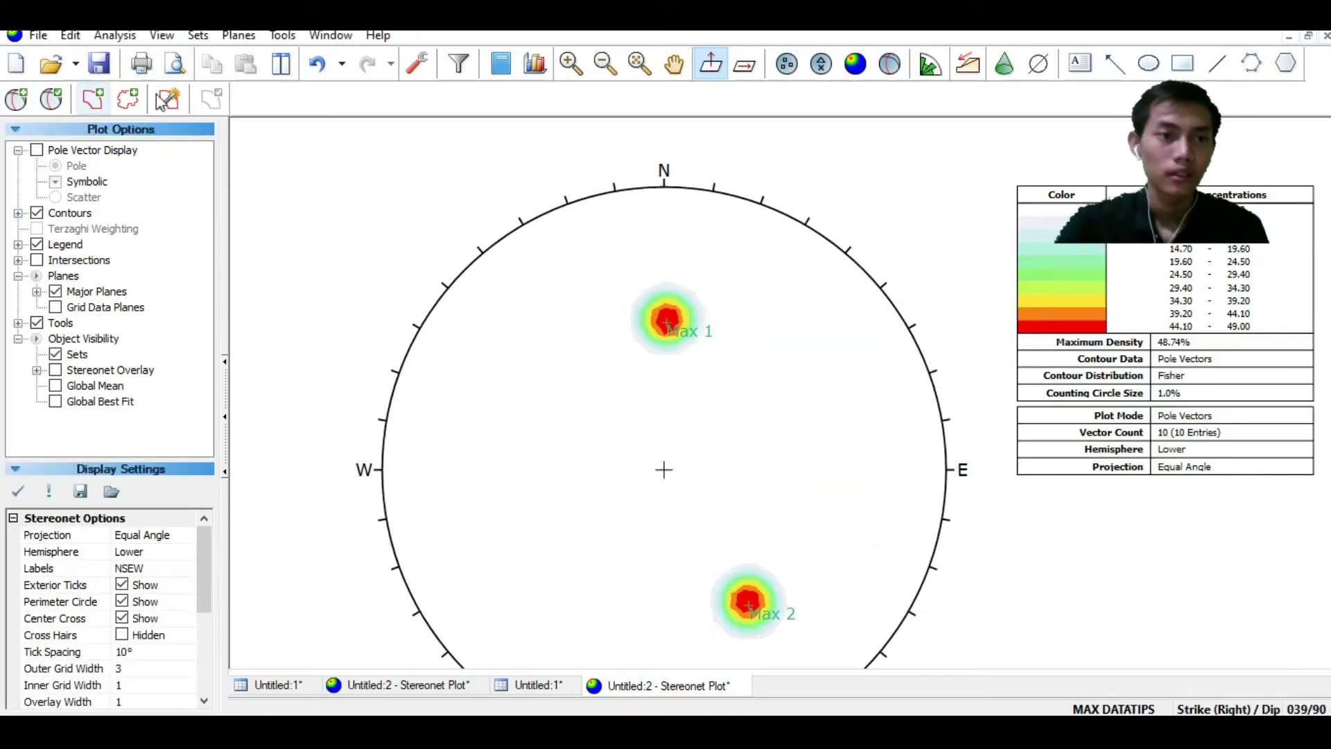
Add a user plane at 344/66 whose great circle passes through Max 1 and Max 2, labelled Sigma 2, showing only pole and label
{"action": "left_click", "coordinate": [674, 64]}
{"action": "left_click_drag", "start_coordinate": [724, 354], "coordinate": [729, 323]}
{"action": "scroll", "coordinate": [729, 323], "scroll_direction": "down", "scroll_amount": 2}
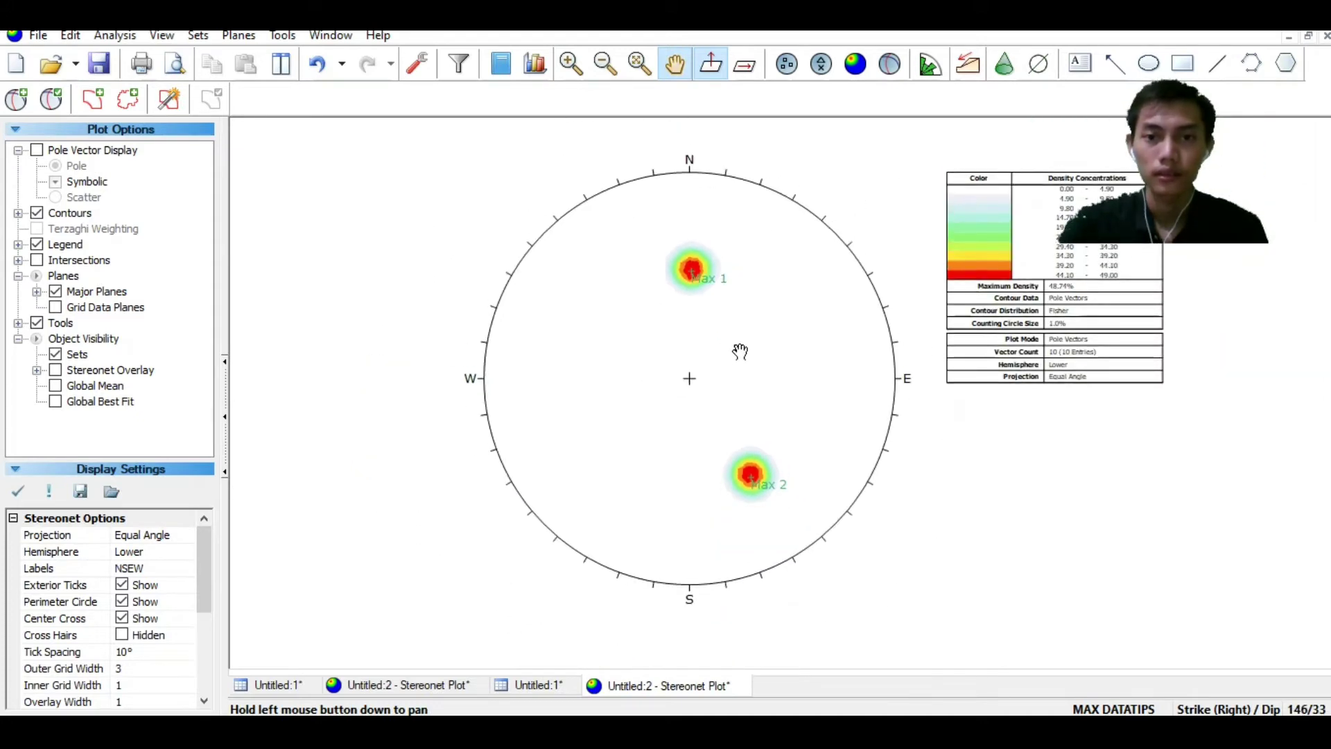
{"action": "scroll", "coordinate": [754, 373], "scroll_direction": "up", "scroll_amount": 2}
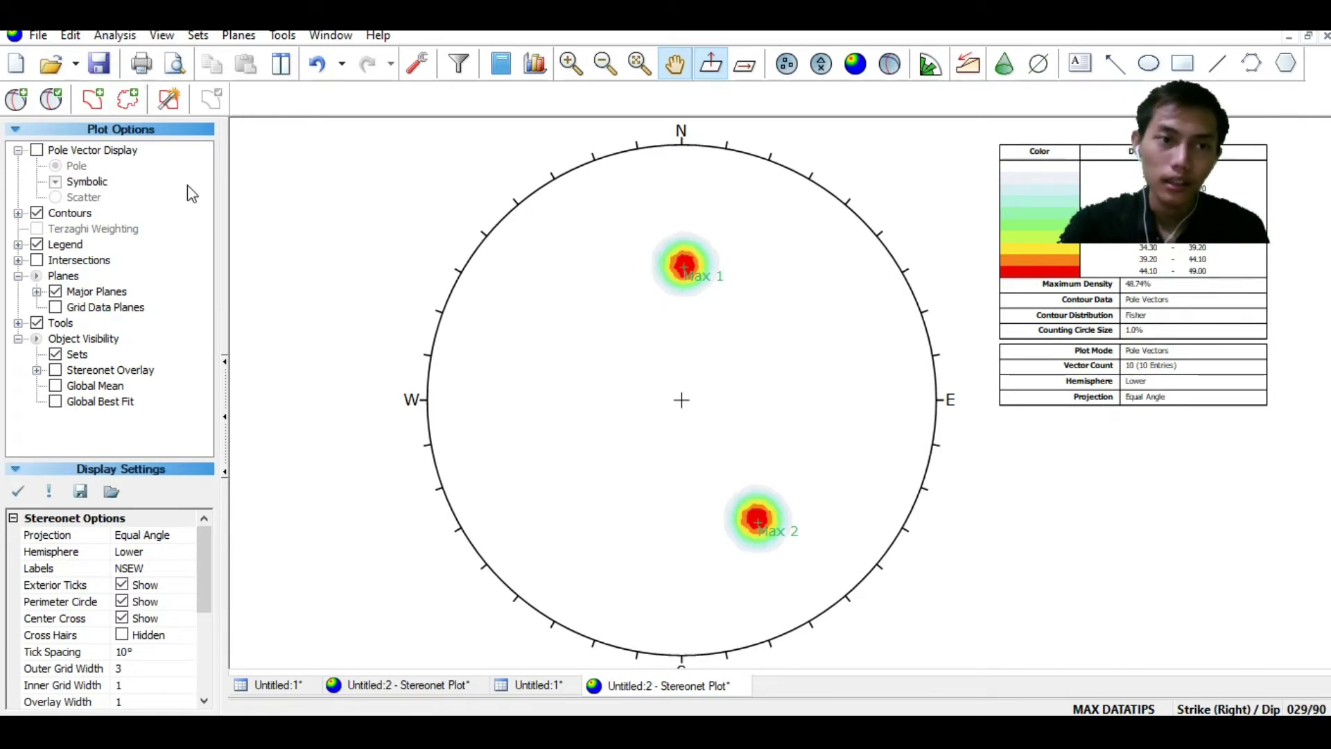
{"action": "left_click", "coordinate": [25, 108]}
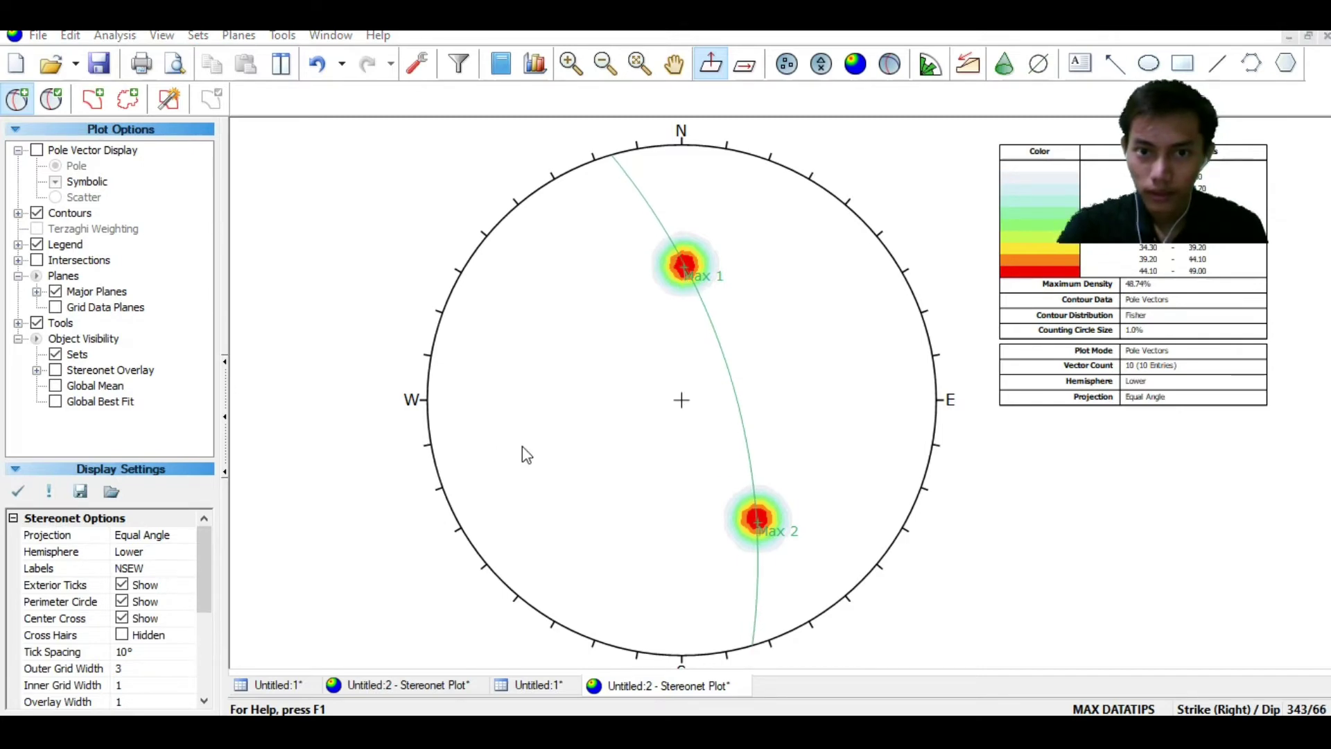
{"action": "left_click", "coordinate": [523, 454]}
{"action": "left_click", "coordinate": [687, 295]}
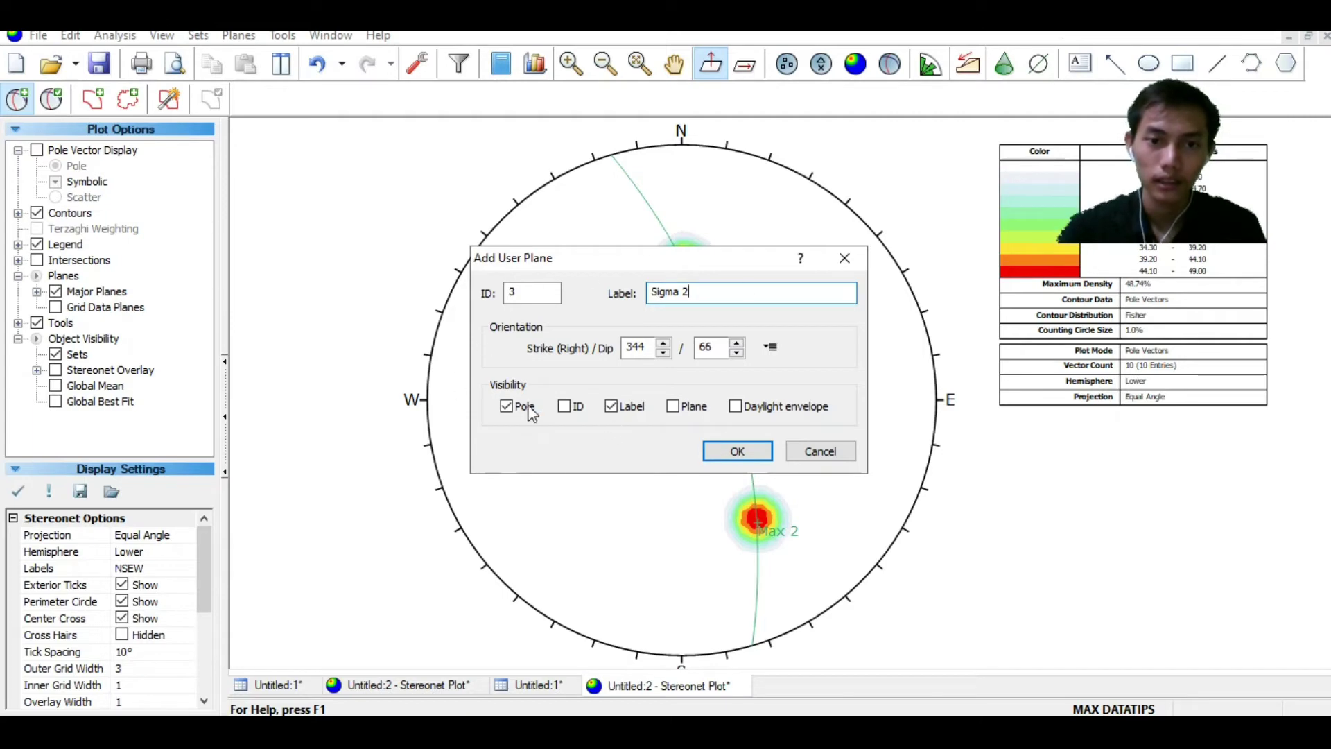
{"action": "left_click", "coordinate": [720, 452]}
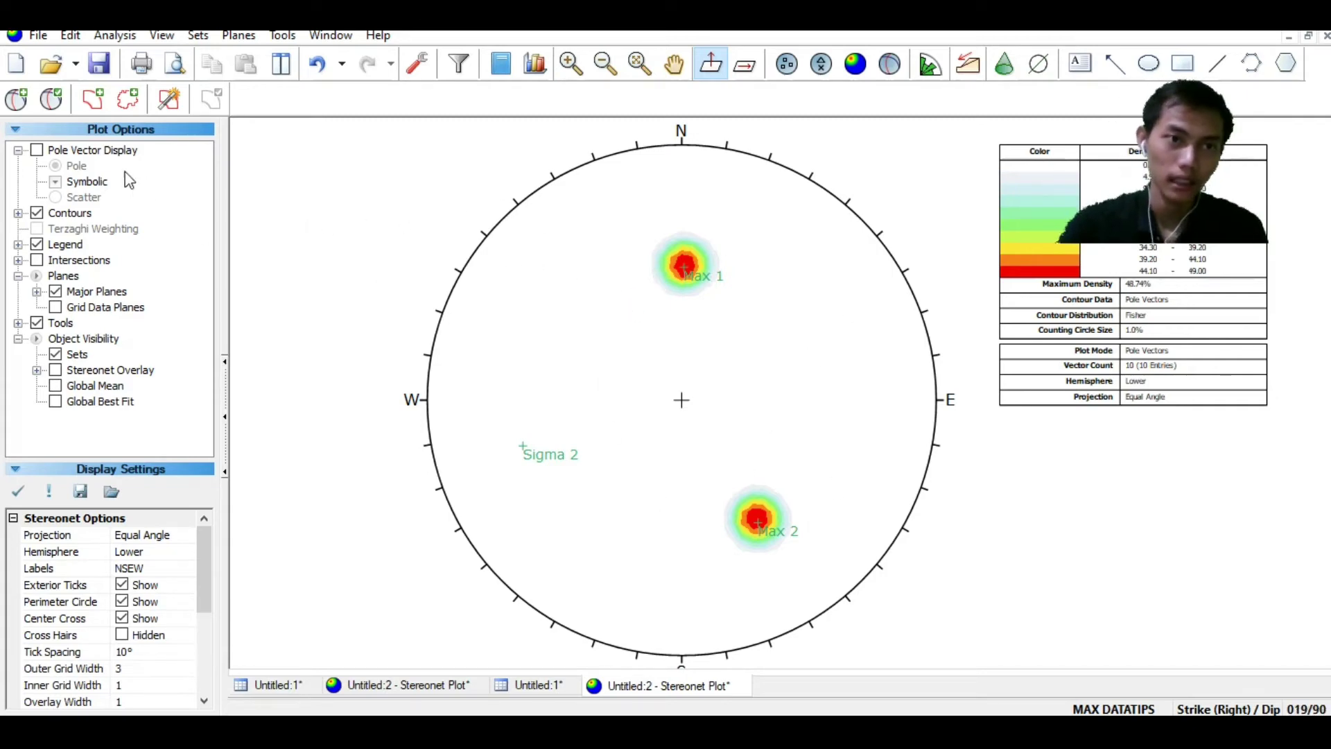
Add a user plane at 343/67 on the Sigma 2 pole, labelled Griddleplane, with the plane and label shown and the pole hidden
{"action": "left_click", "coordinate": [17, 99]}
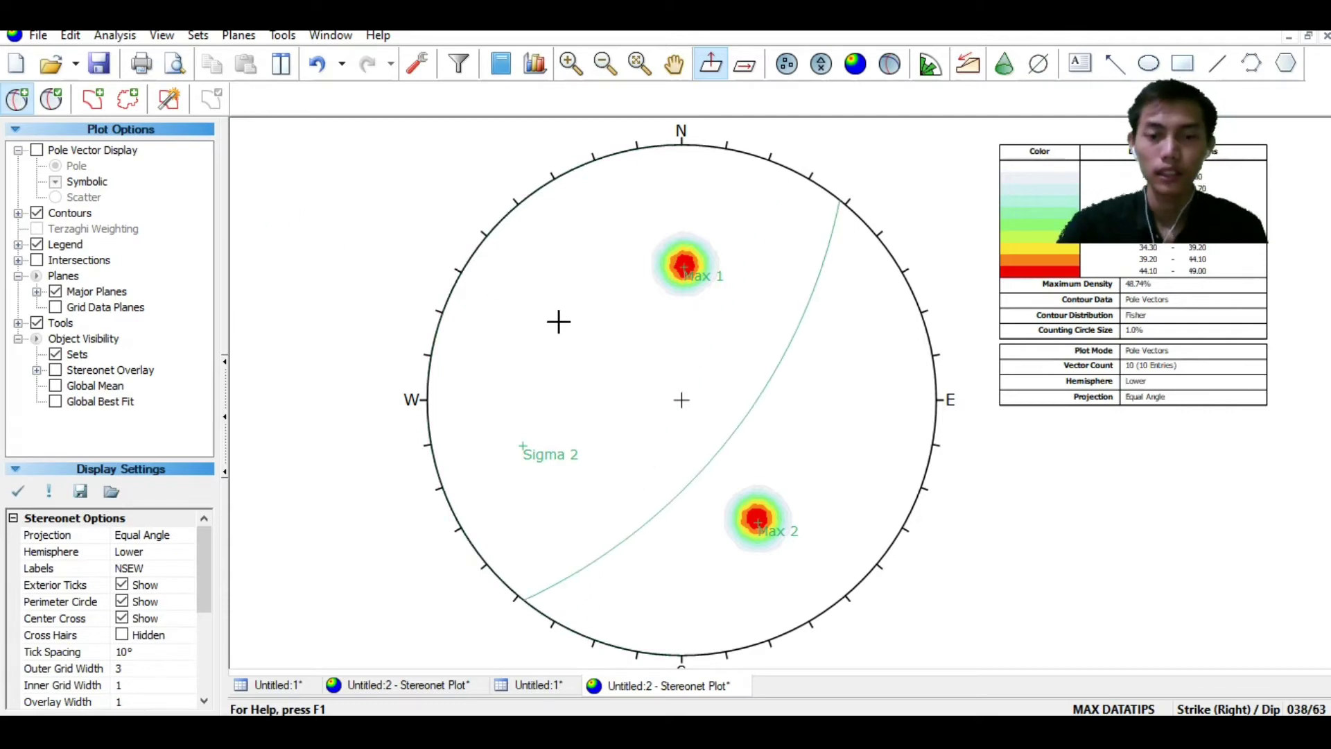
{"action": "left_click", "coordinate": [520, 448]}
{"action": "left_click", "coordinate": [693, 295]}
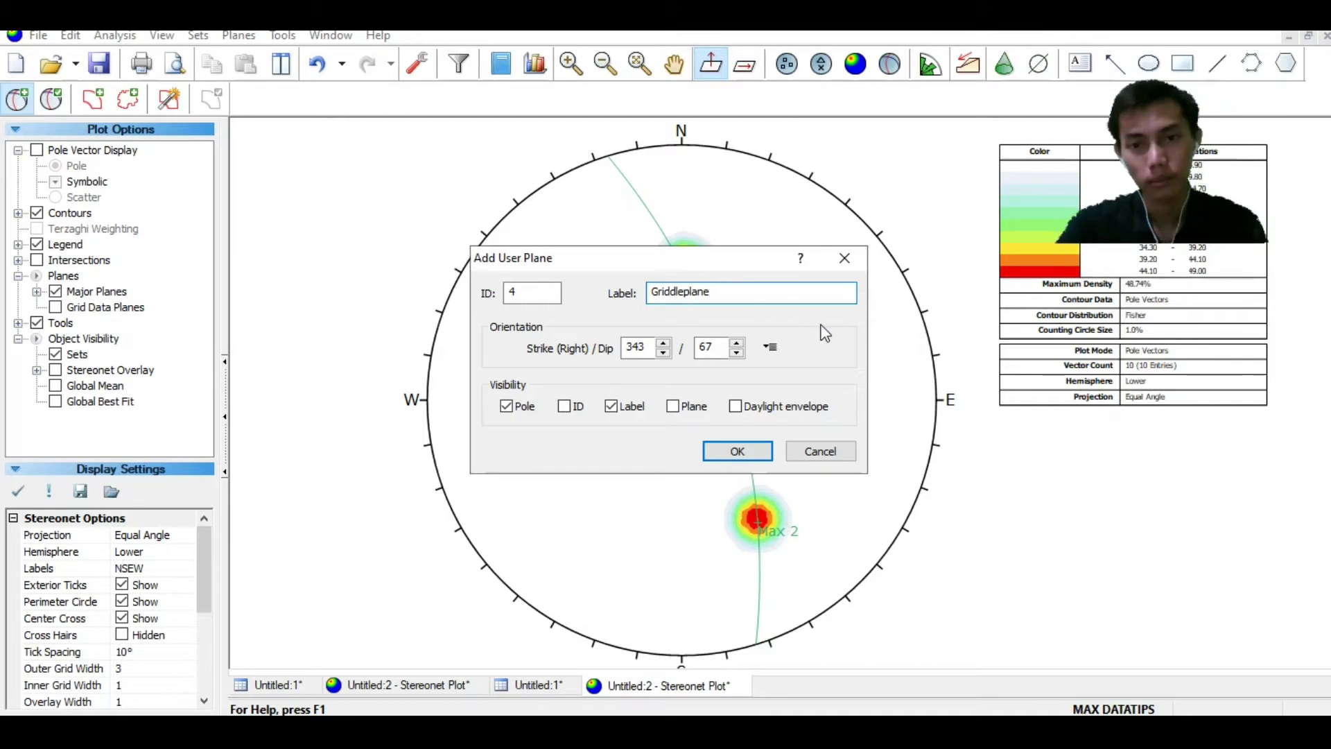
{"action": "left_click", "coordinate": [673, 406]}
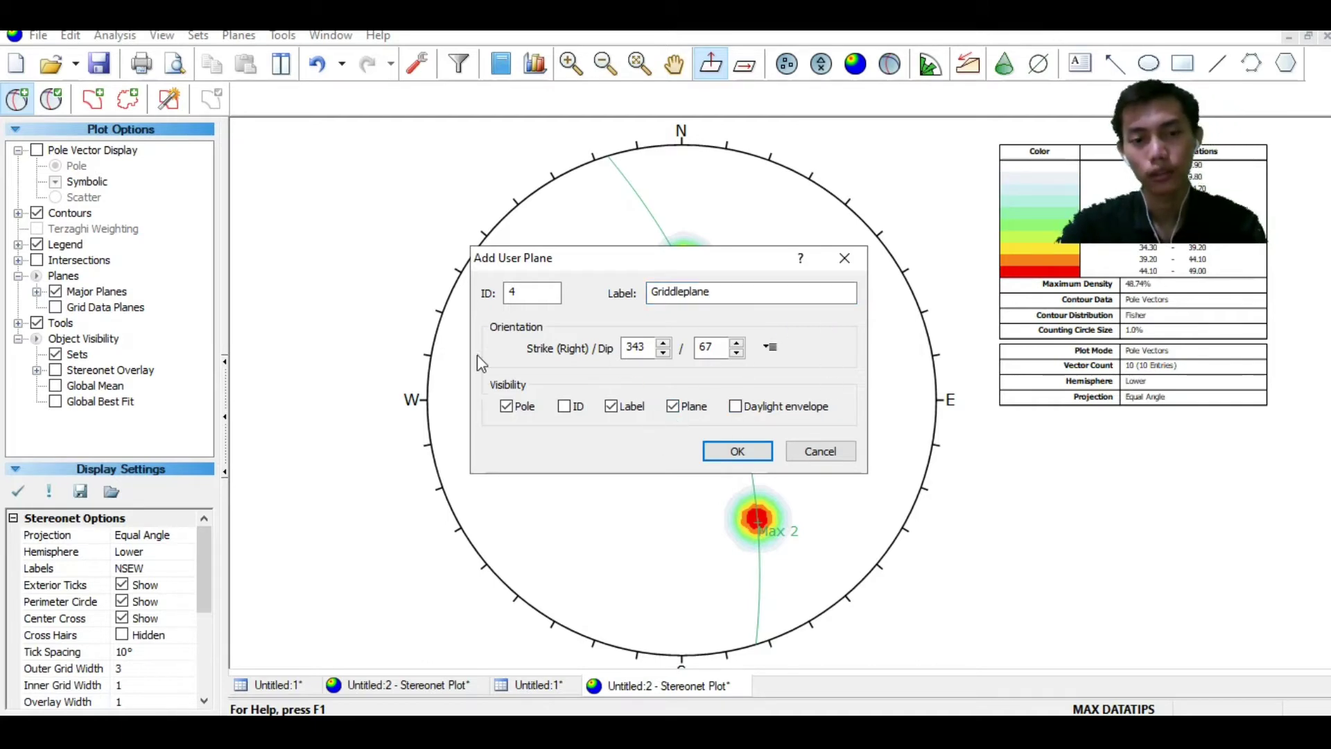
{"action": "left_click", "coordinate": [507, 407]}
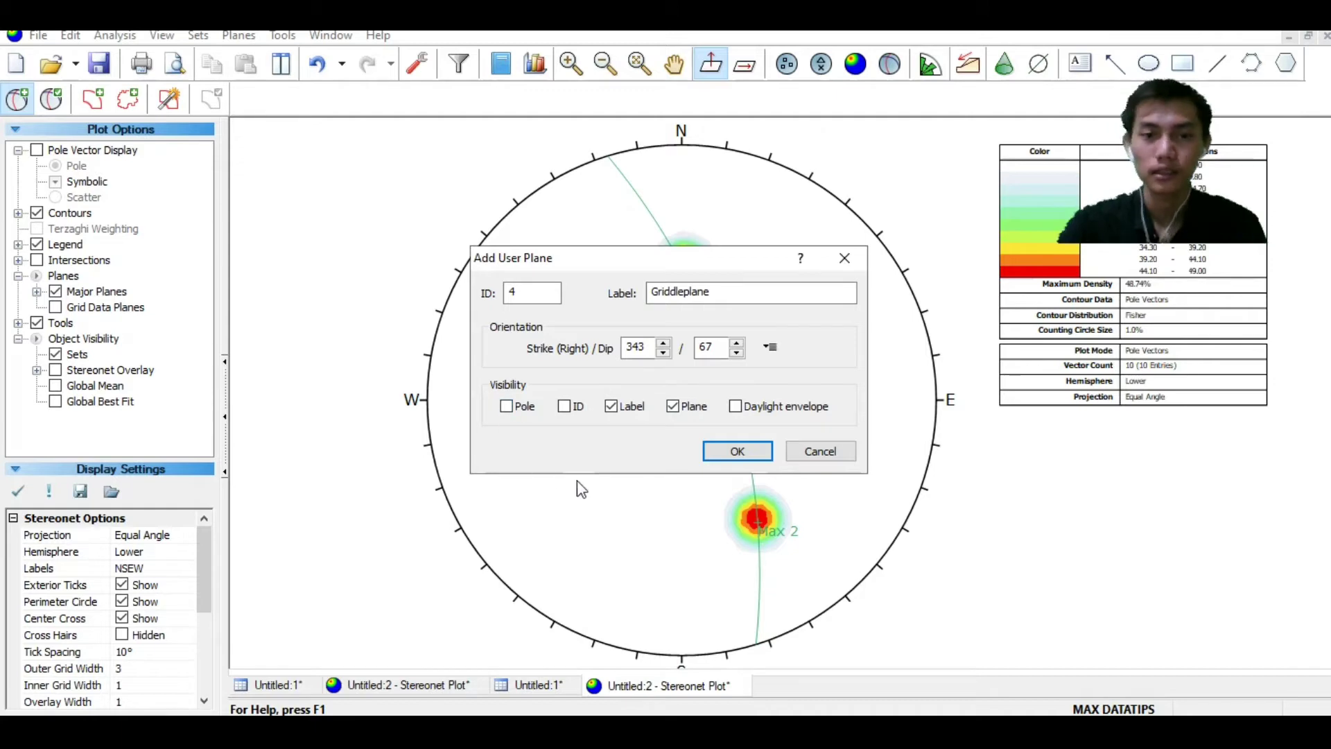
{"action": "left_click", "coordinate": [739, 451]}
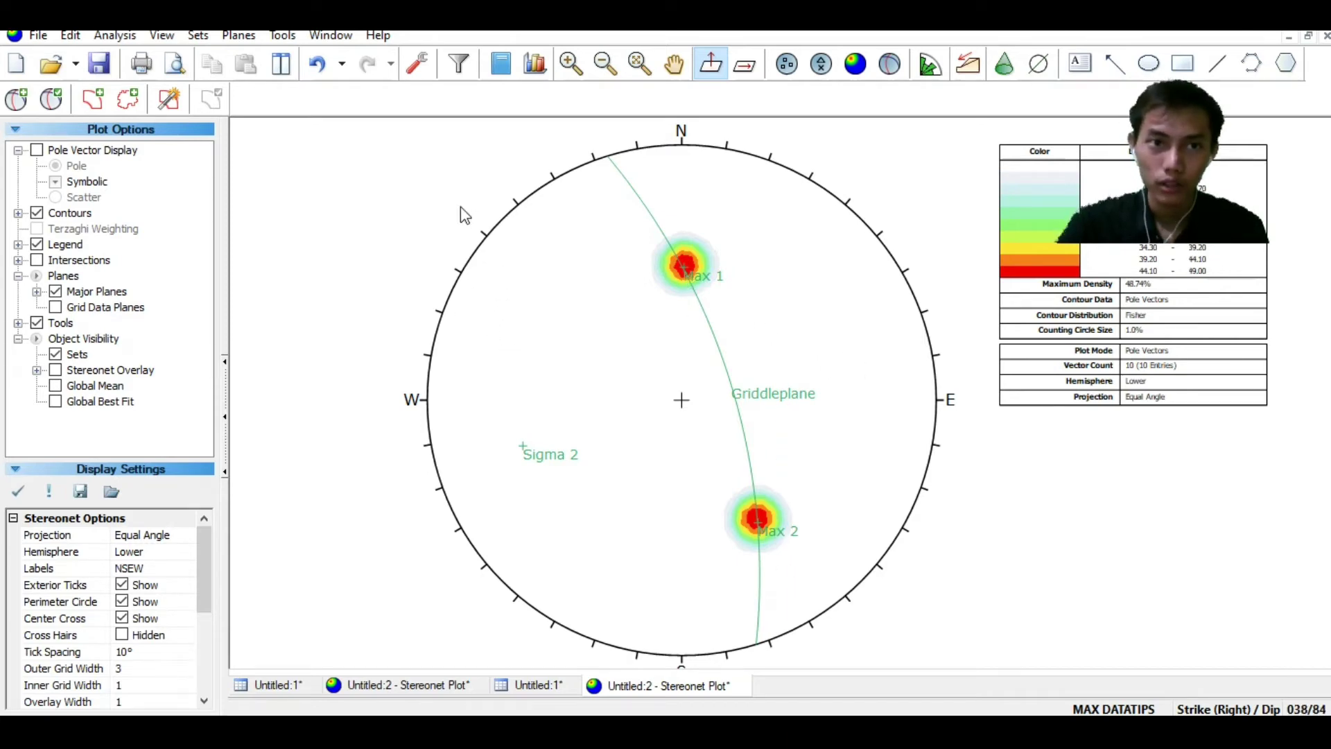
Measure the angle between the Max 1 and Max 2 poles
{"action": "left_click", "coordinate": [283, 36]}
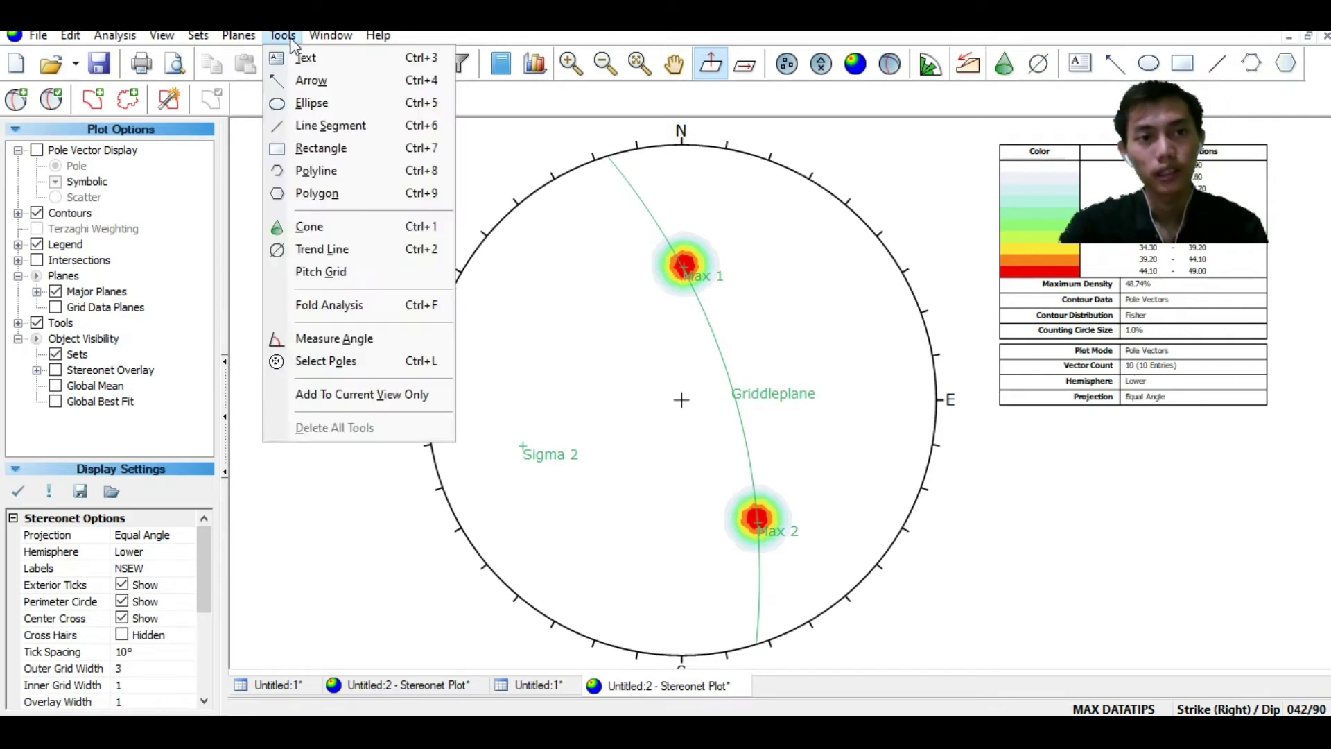
{"action": "left_click", "coordinate": [377, 340]}
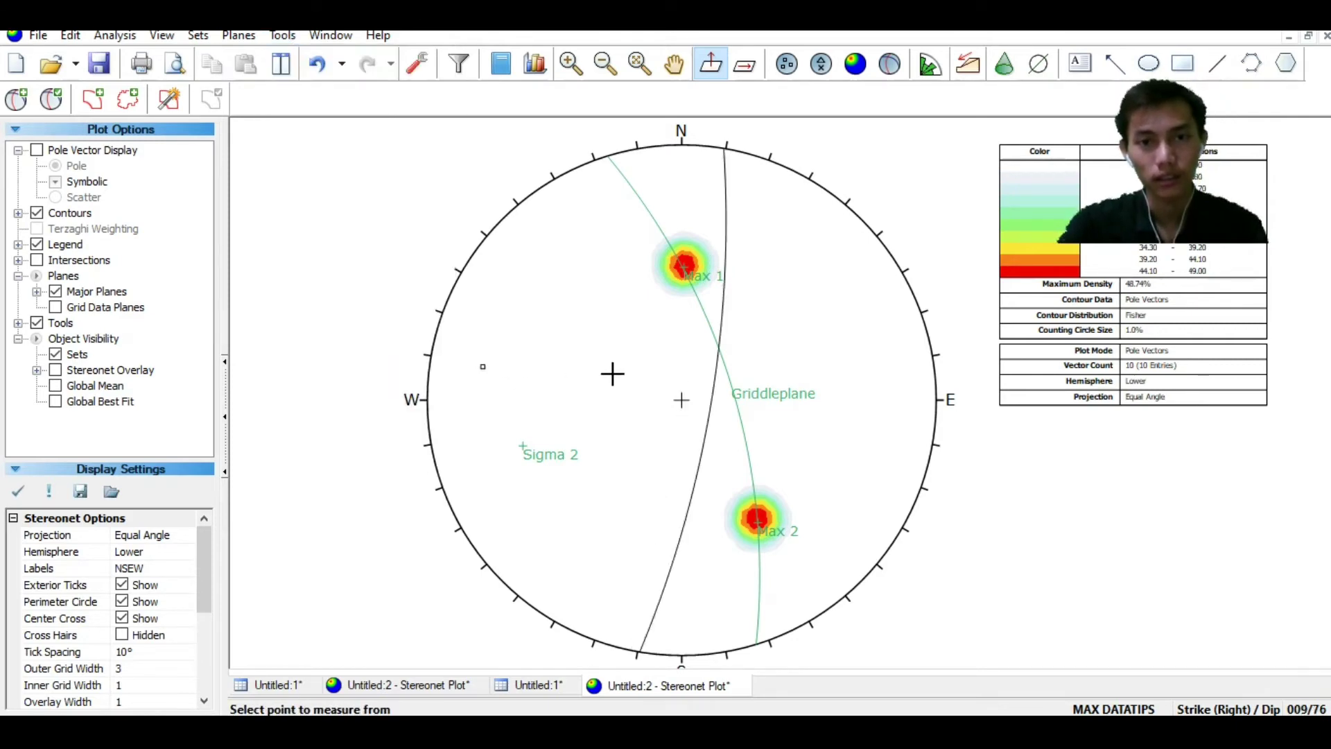
{"action": "scroll", "coordinate": [685, 316], "scroll_direction": "up", "scroll_amount": 1}
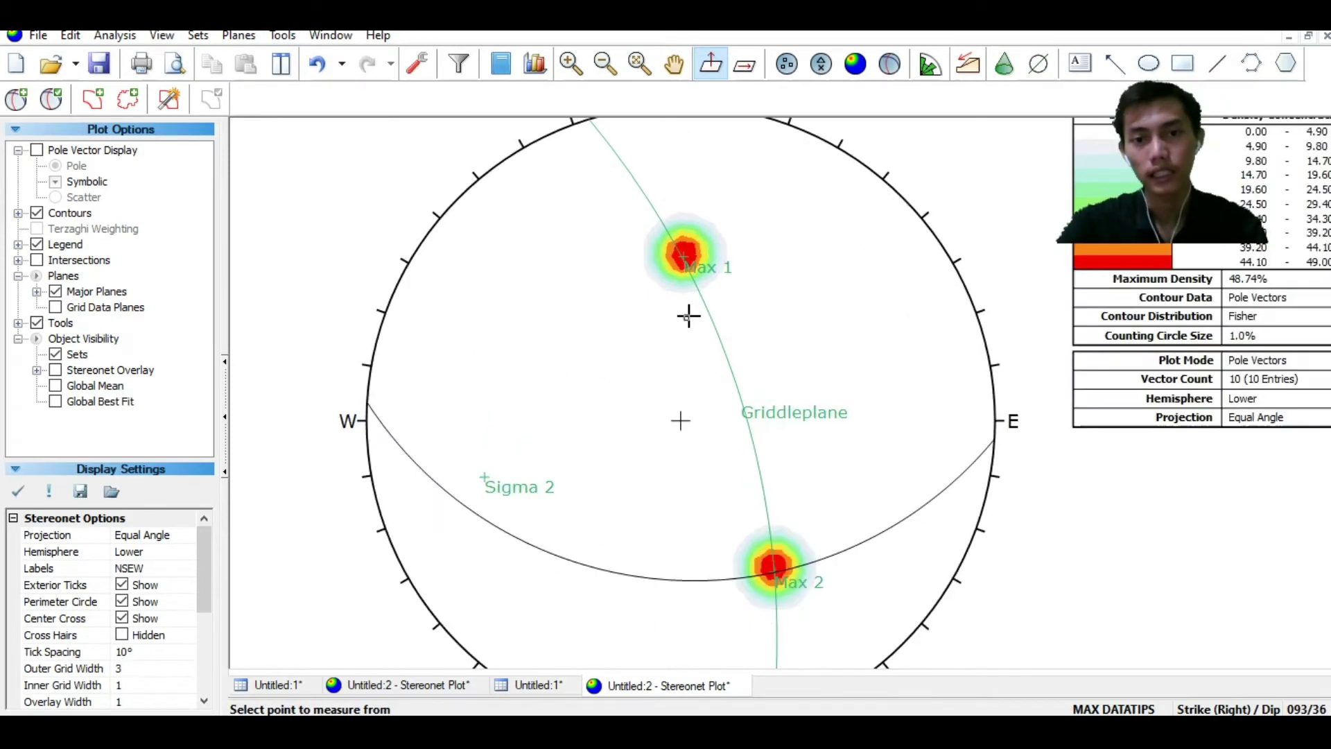
{"action": "left_click", "coordinate": [684, 263]}
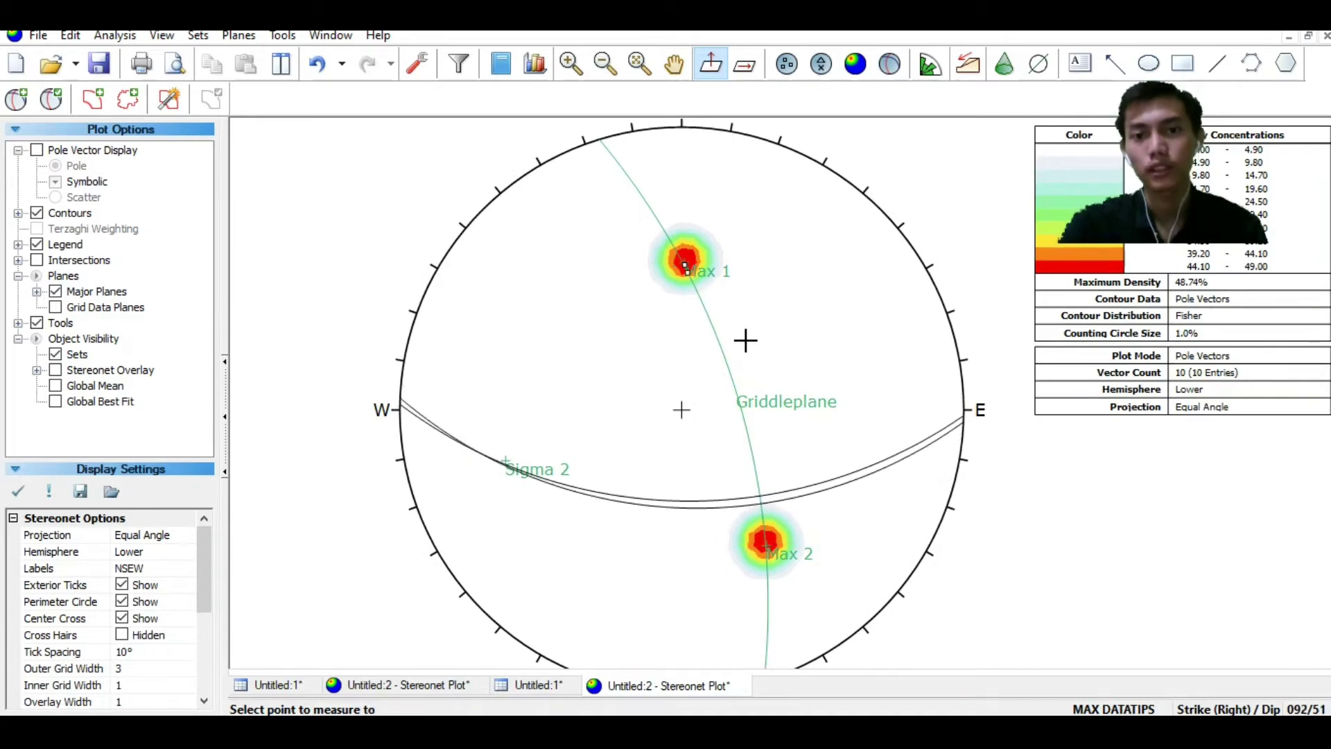
{"action": "left_click", "coordinate": [765, 547]}
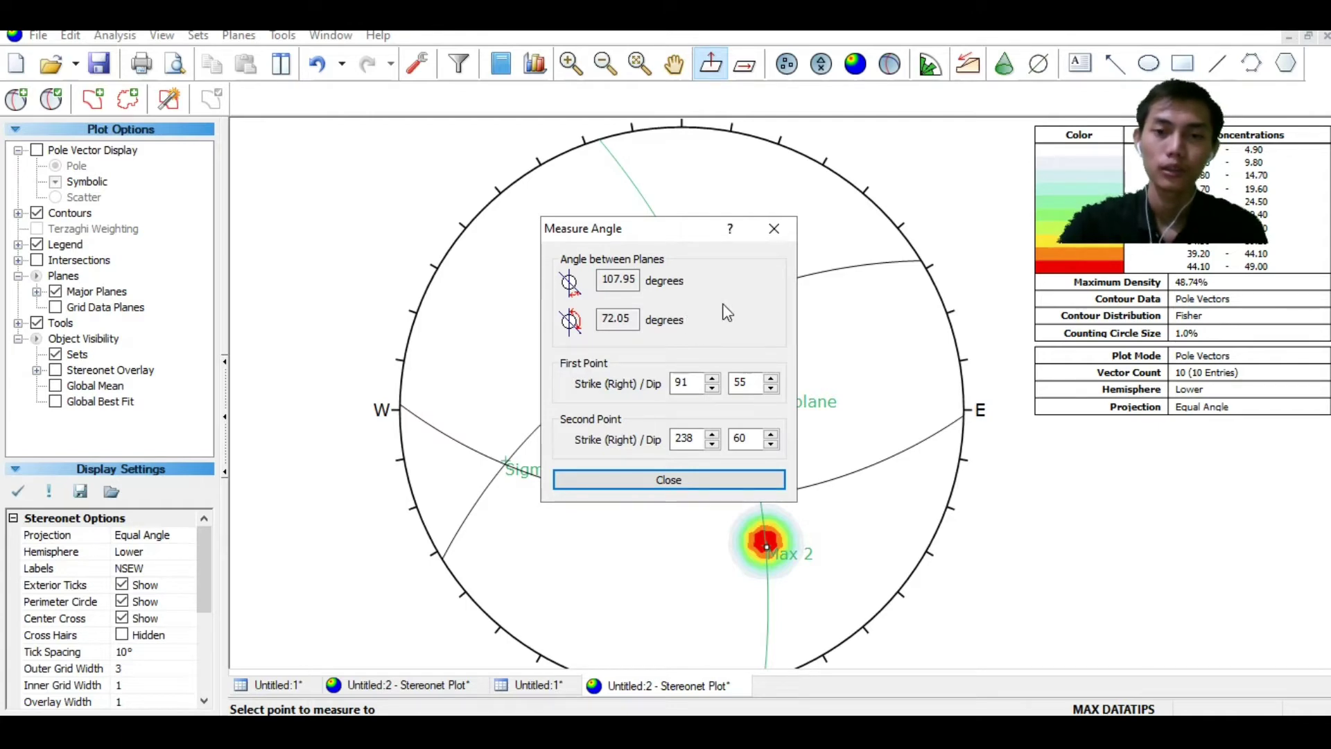
Examine the two angles between the Max 1 and Max 2 planes, keeping the poles in view, and finish the angle measurement
{"action": "left_click_drag", "start_coordinate": [698, 231], "coordinate": [494, 210]}
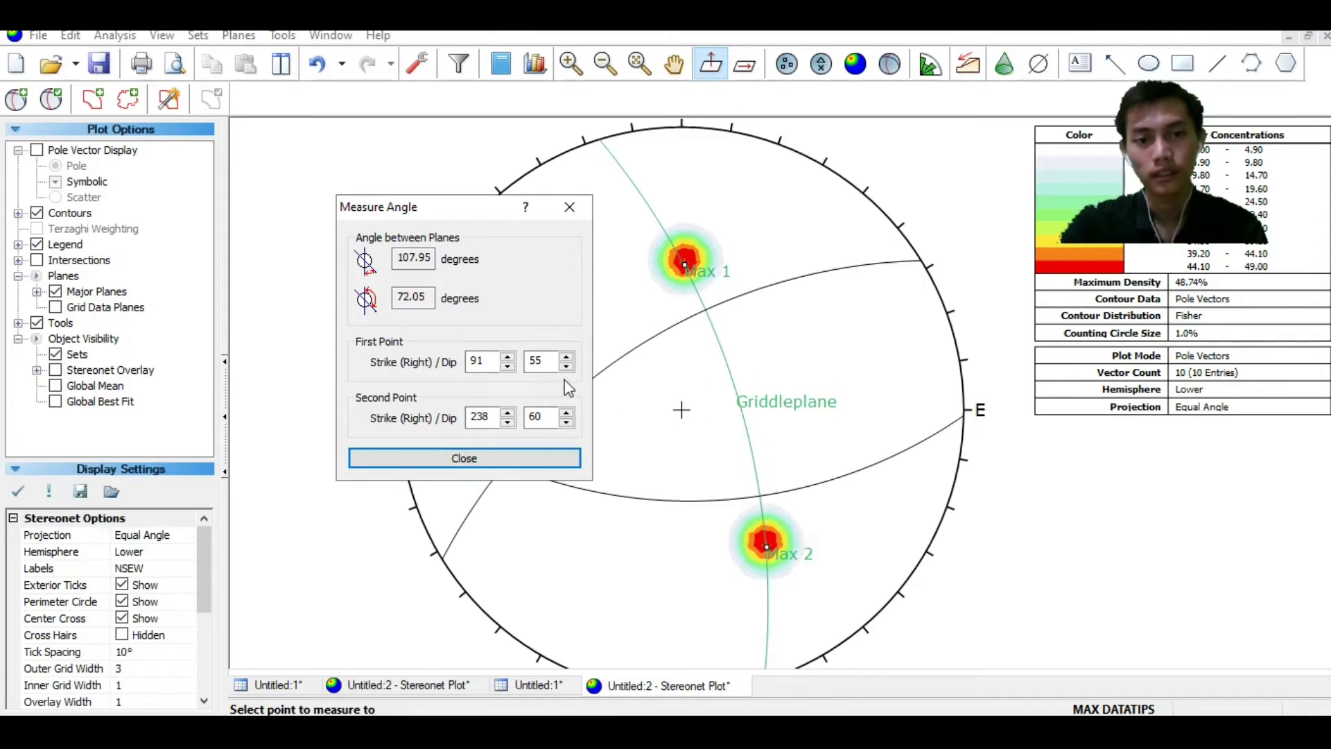
{"action": "left_click", "coordinate": [429, 296]}
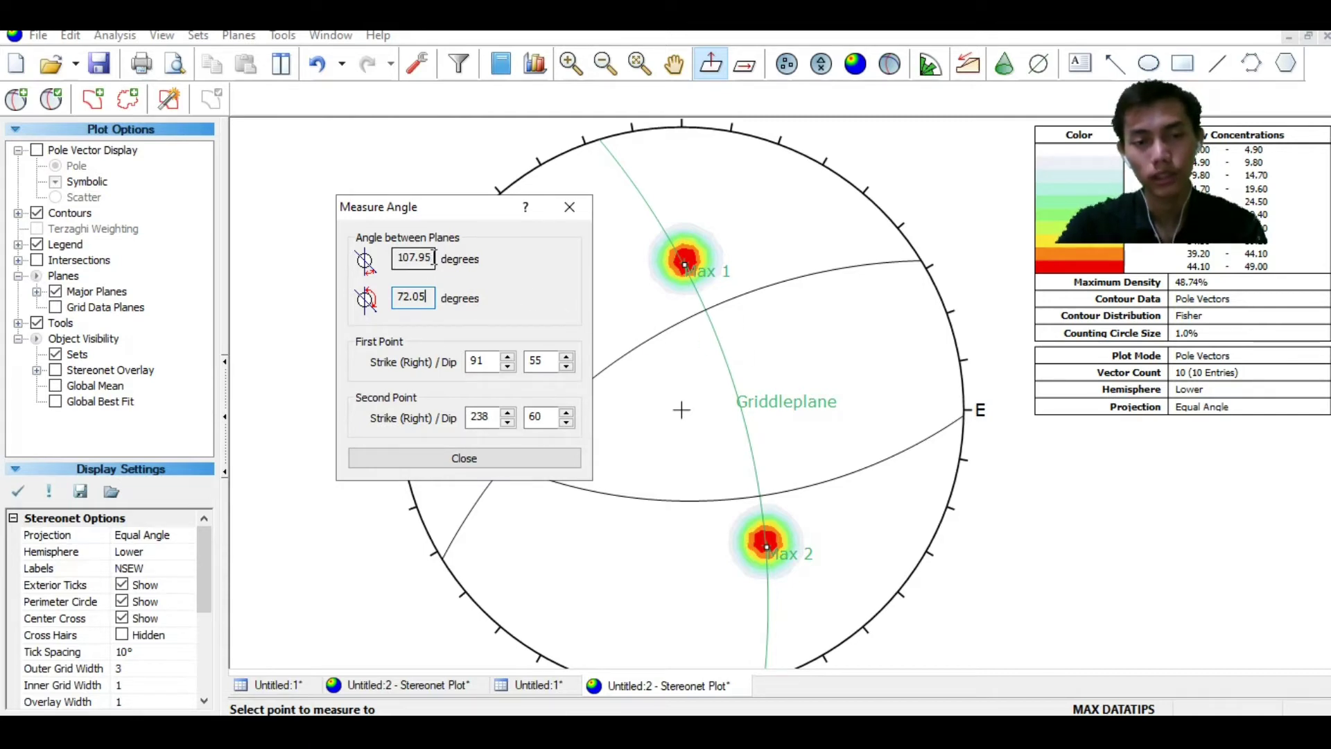
{"action": "left_click_drag", "start_coordinate": [434, 257], "coordinate": [393, 257]}
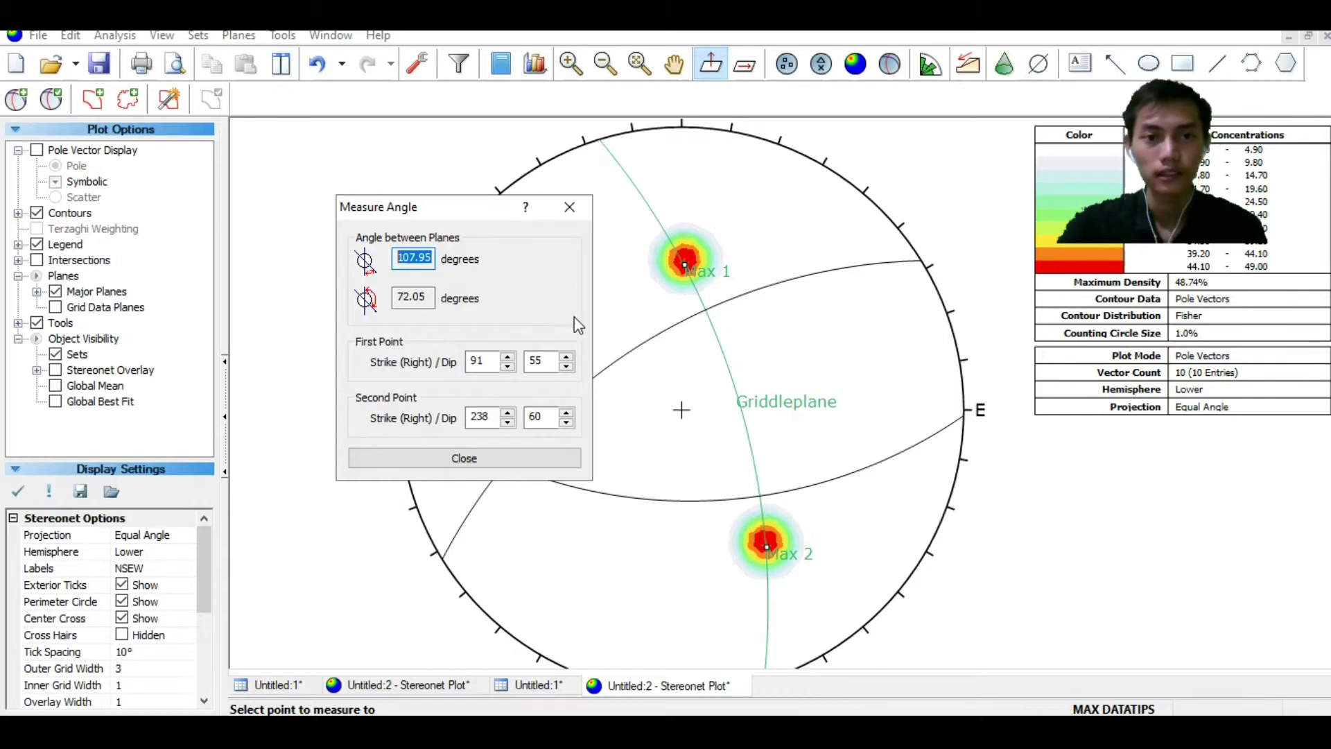
{"action": "left_click", "coordinate": [423, 259]}
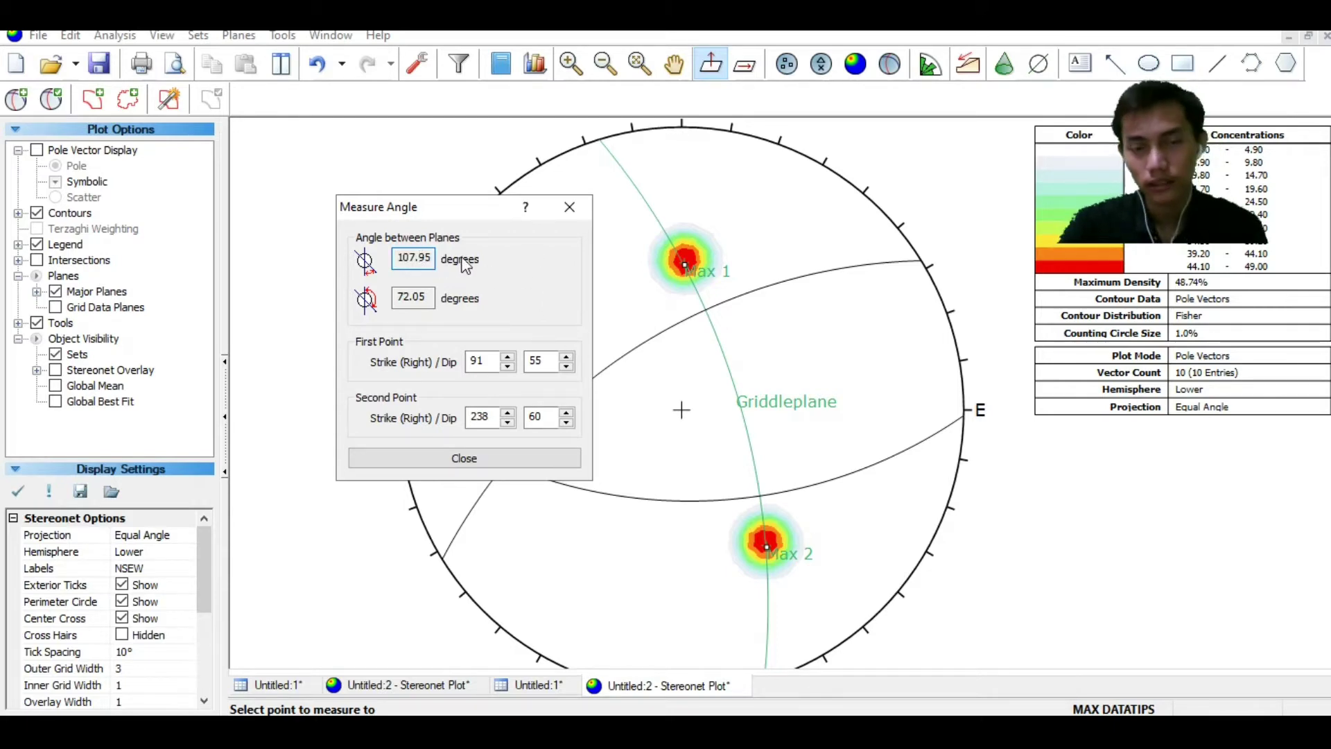
{"action": "left_click_drag", "start_coordinate": [473, 213], "coordinate": [523, 214]}
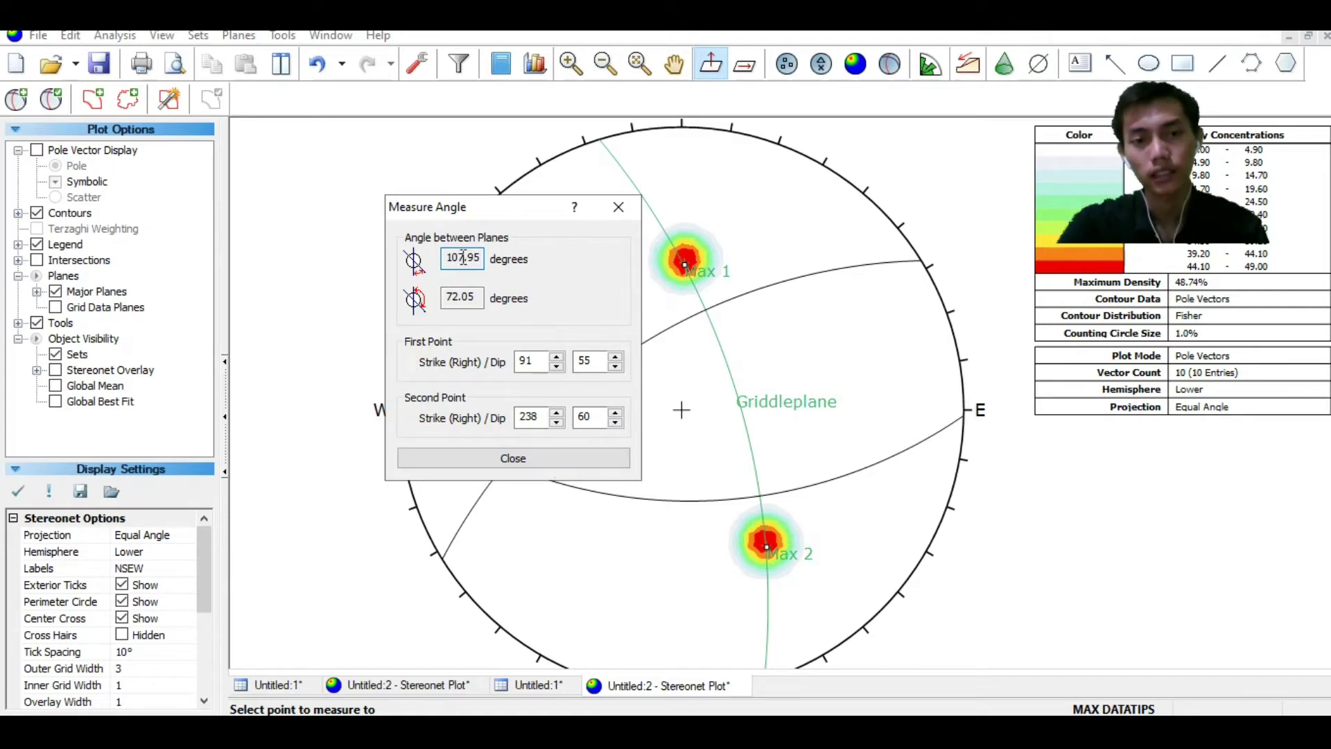
{"action": "left_click", "coordinate": [548, 459]}
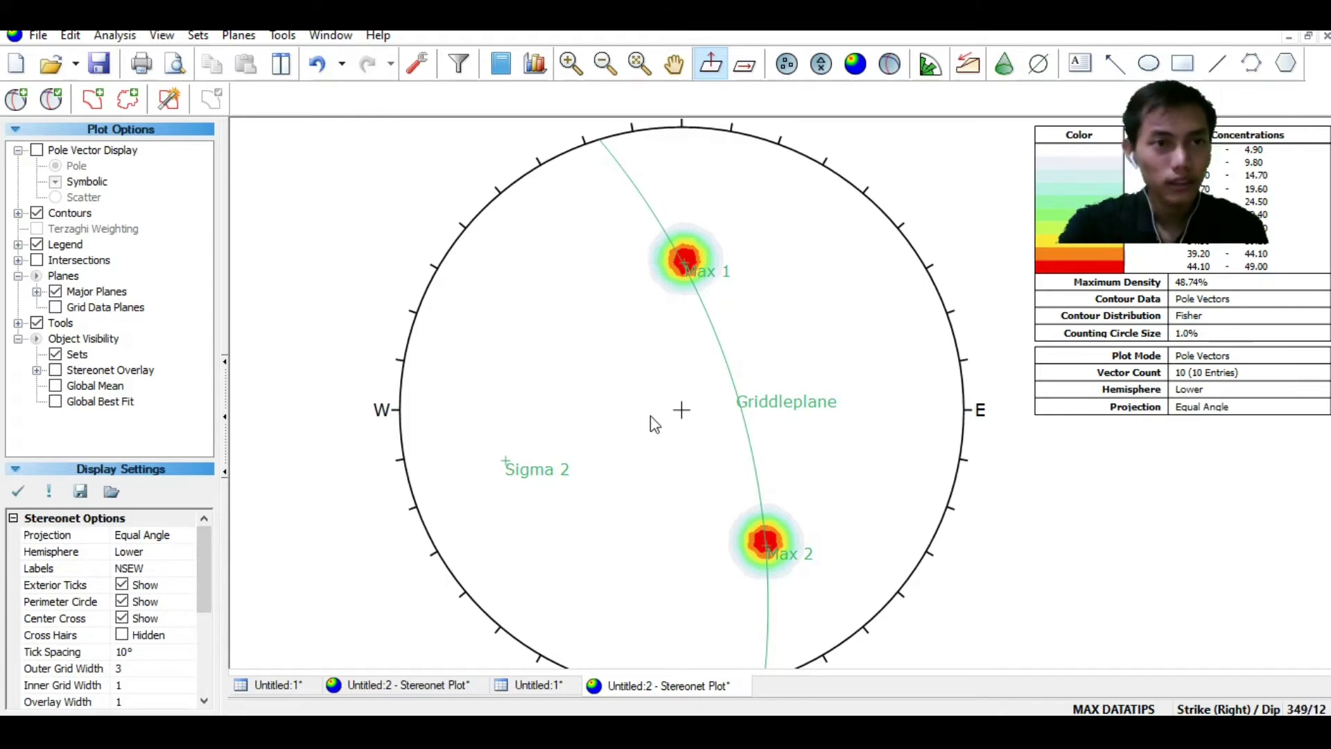
Add a pitch grid along the Griddleplane great circle by placing it on the Sigma 2 pole
{"action": "left_click", "coordinate": [282, 35]}
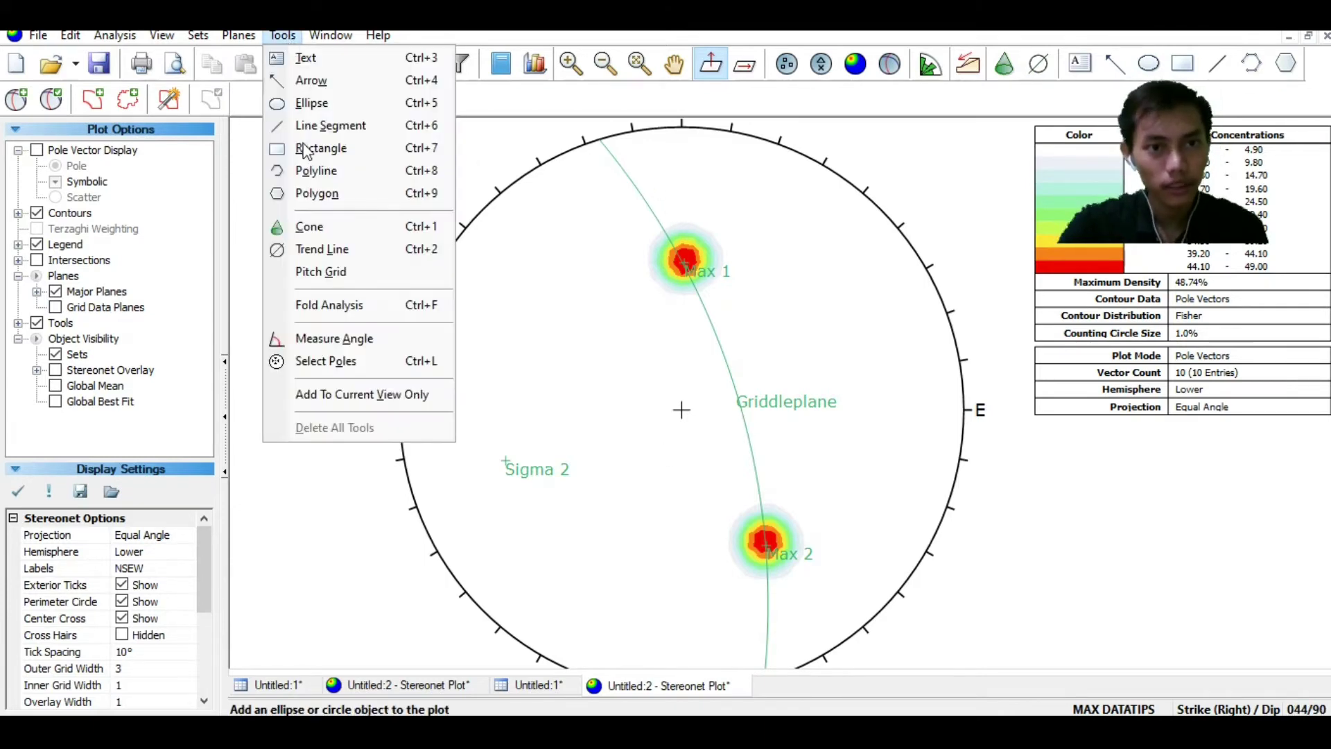
{"action": "key", "text": "Escape"}
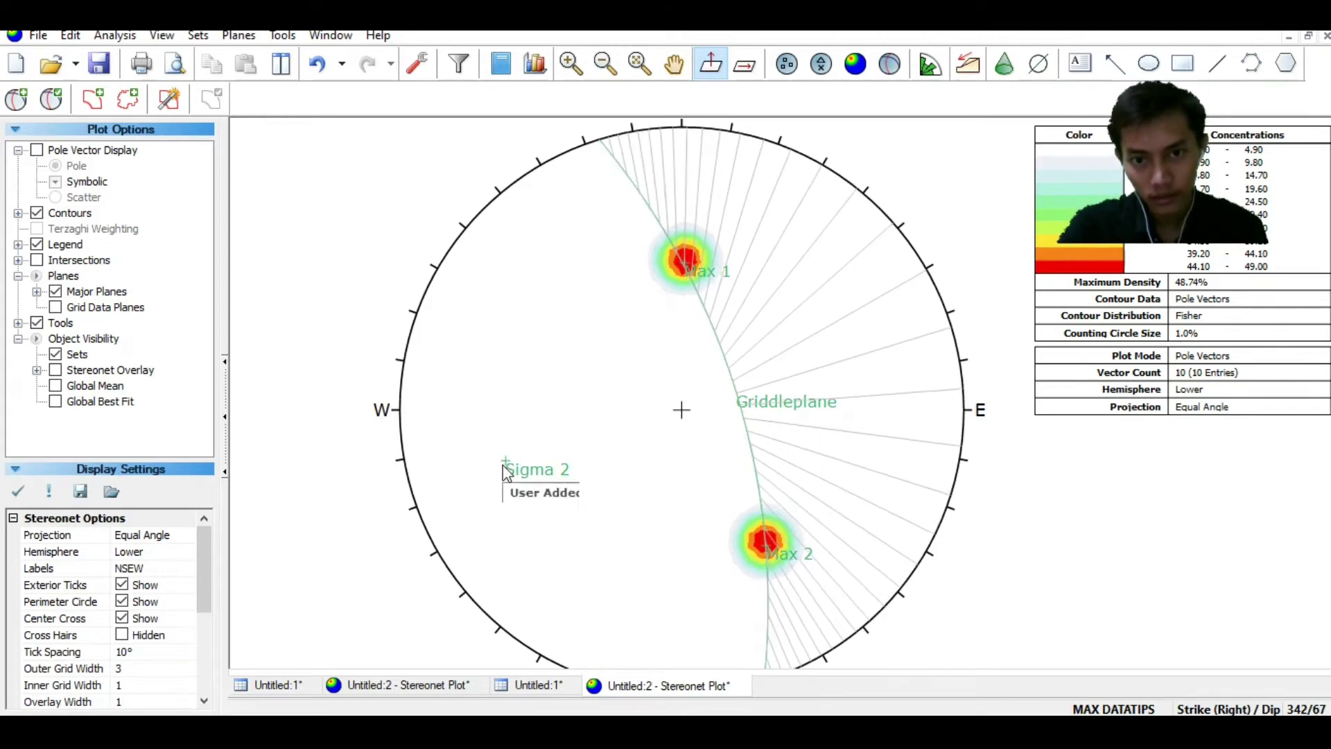
{"action": "scroll", "coordinate": [833, 441], "scroll_direction": "up", "scroll_amount": 2}
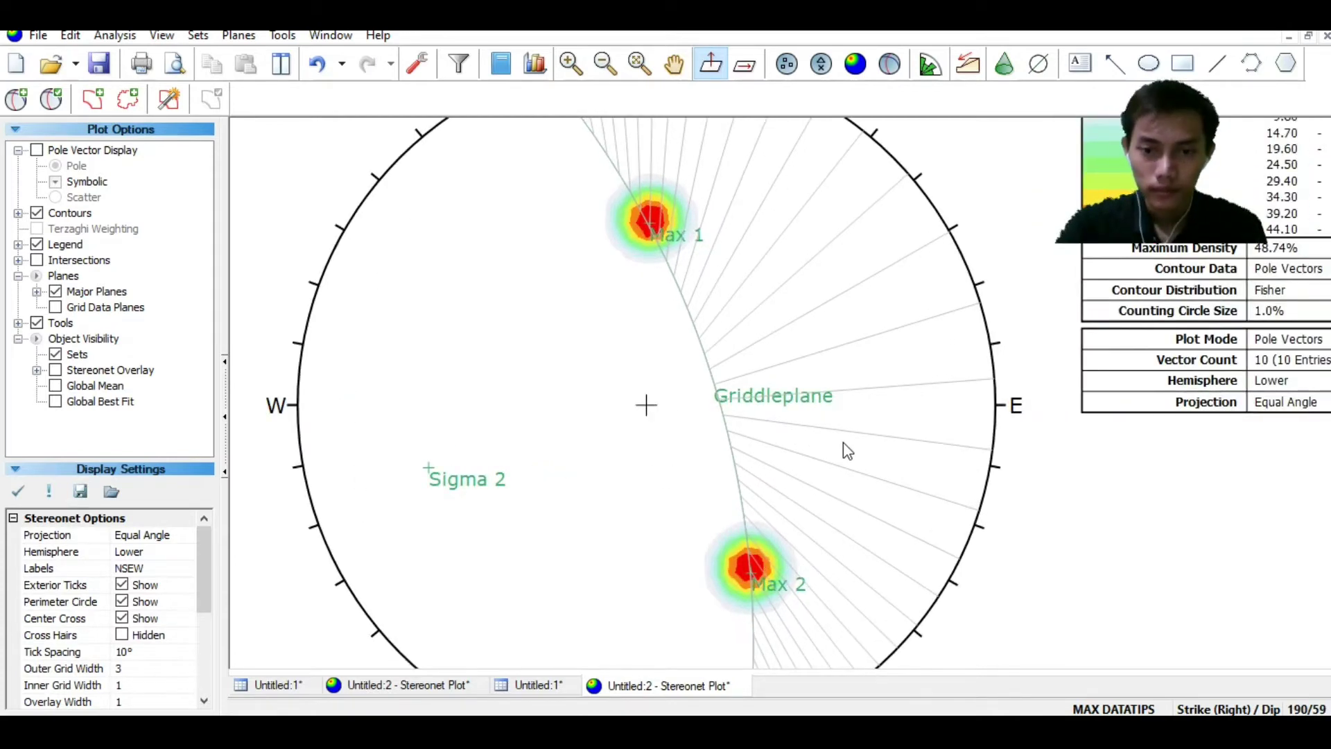
{"action": "scroll", "coordinate": [843, 442], "scroll_direction": "up", "scroll_amount": 1}
{"action": "scroll", "coordinate": [843, 442], "scroll_direction": "up", "scroll_amount": 1}
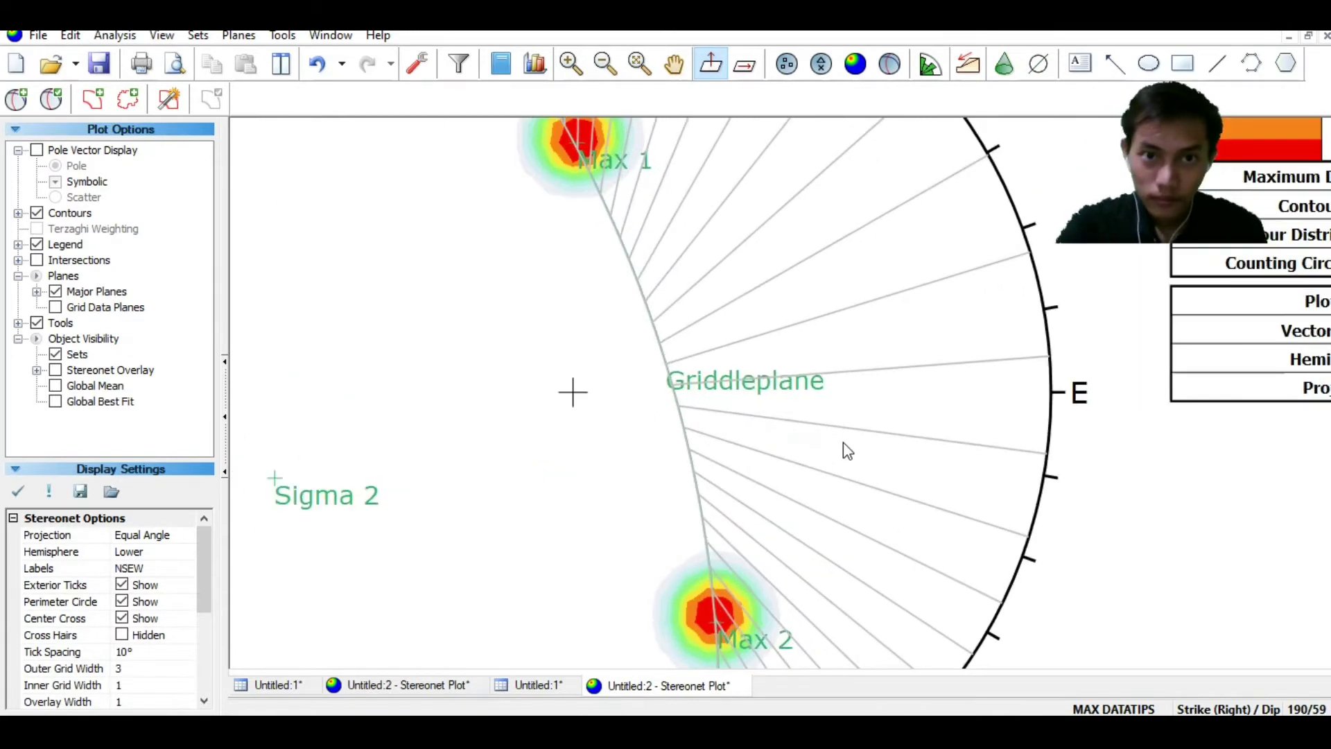
{"action": "scroll", "coordinate": [843, 442], "scroll_direction": "down", "scroll_amount": 1}
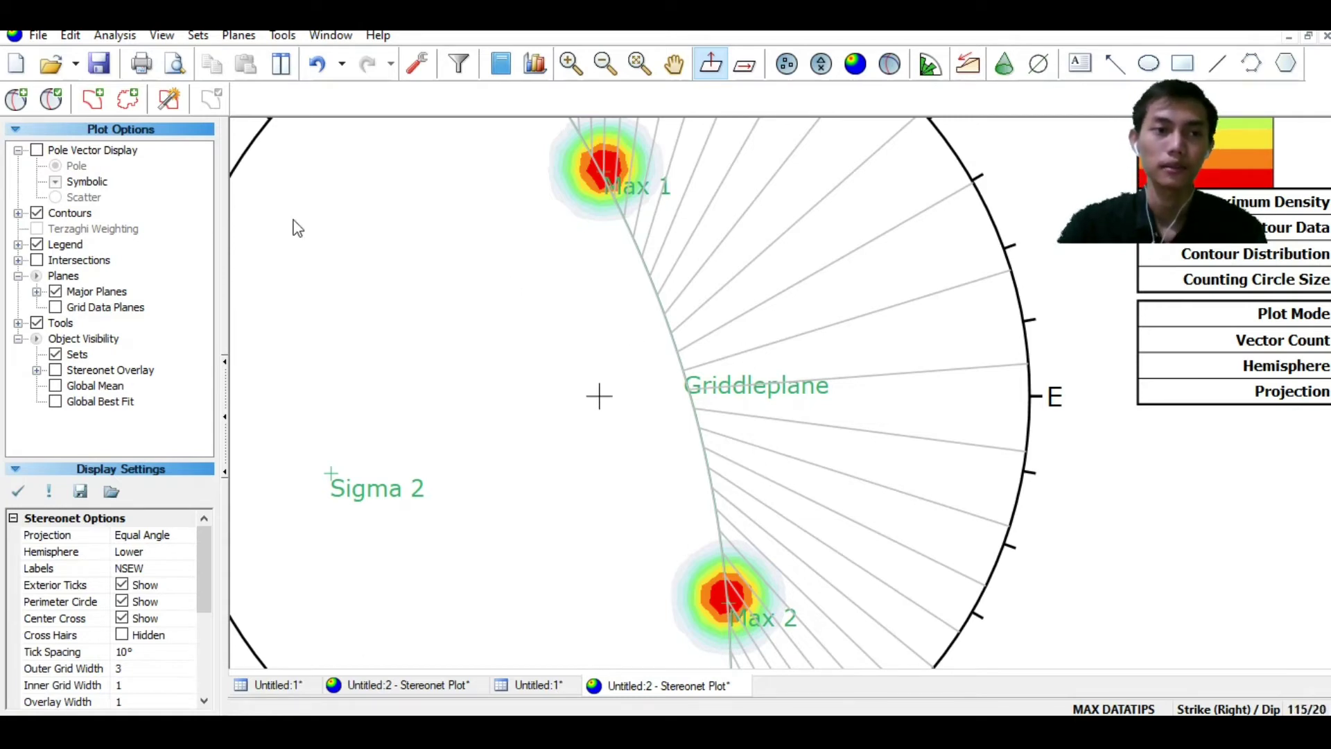
Add a user plane at 159/23 on the Griddleplane between Max 1 and Max 2, labelled Sigma 1, showing only its pole and label
{"action": "left_click", "coordinate": [16, 98]}
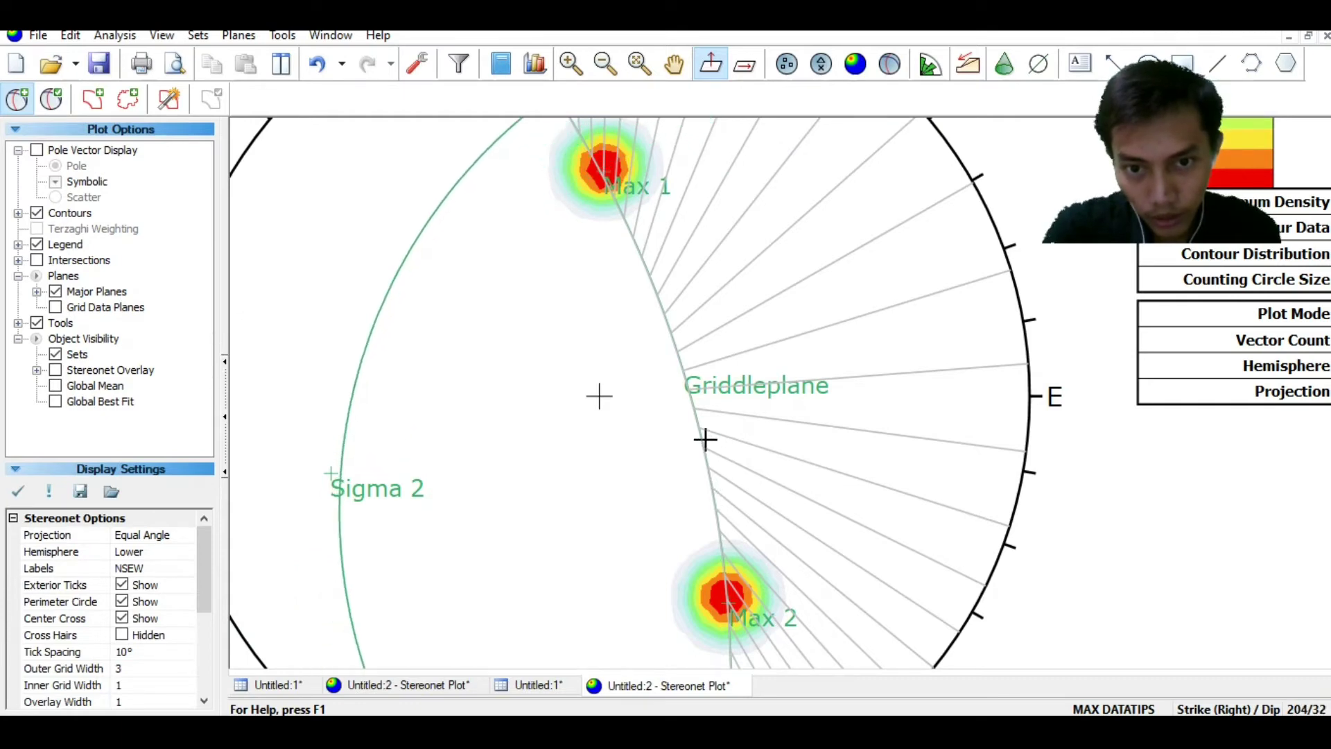
{"action": "left_click", "coordinate": [681, 363]}
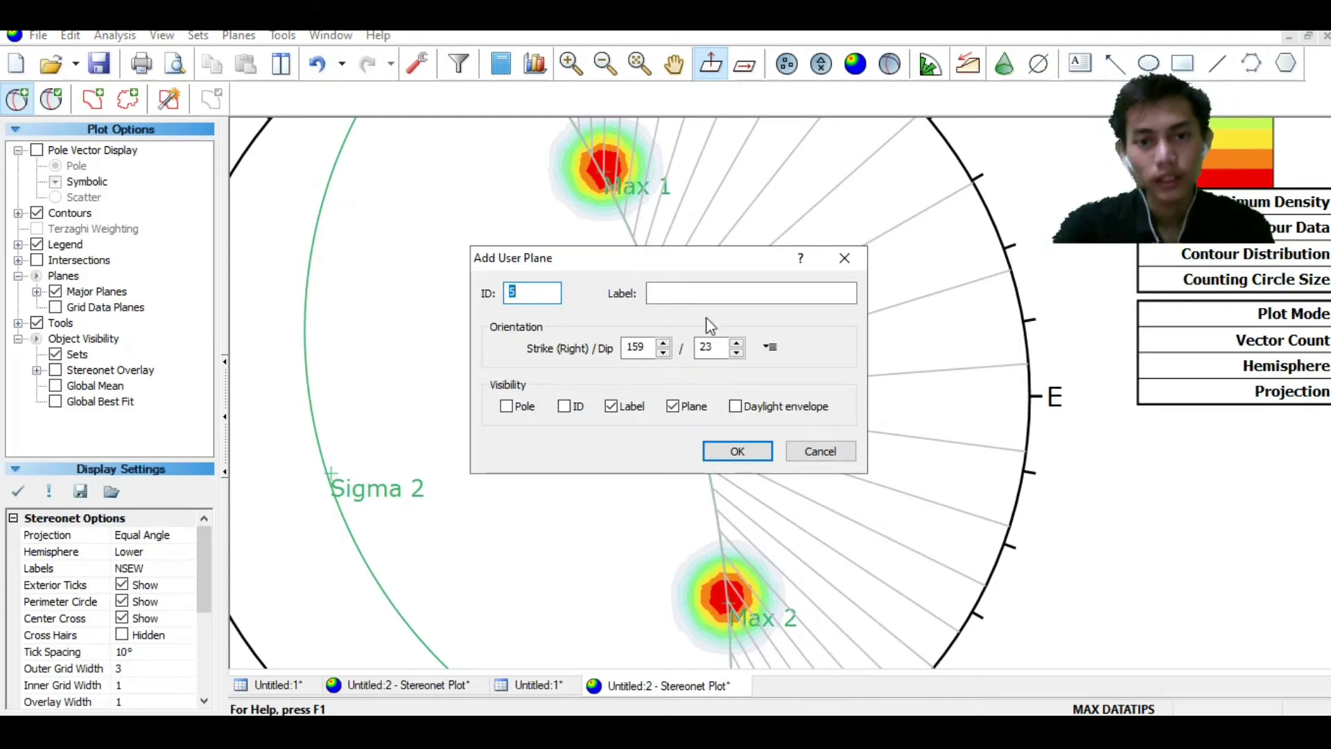
{"action": "left_click", "coordinate": [704, 294]}
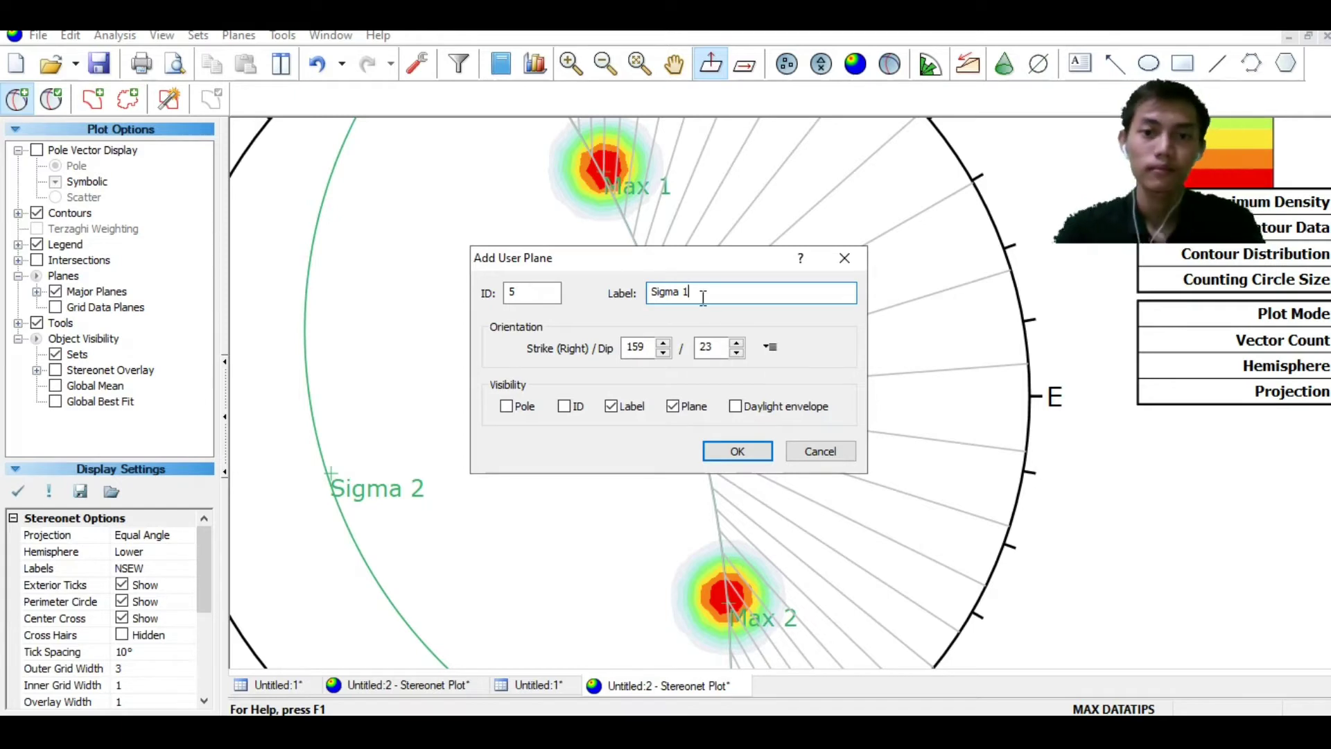
{"action": "left_click", "coordinate": [672, 406]}
{"action": "left_click", "coordinate": [513, 407]}
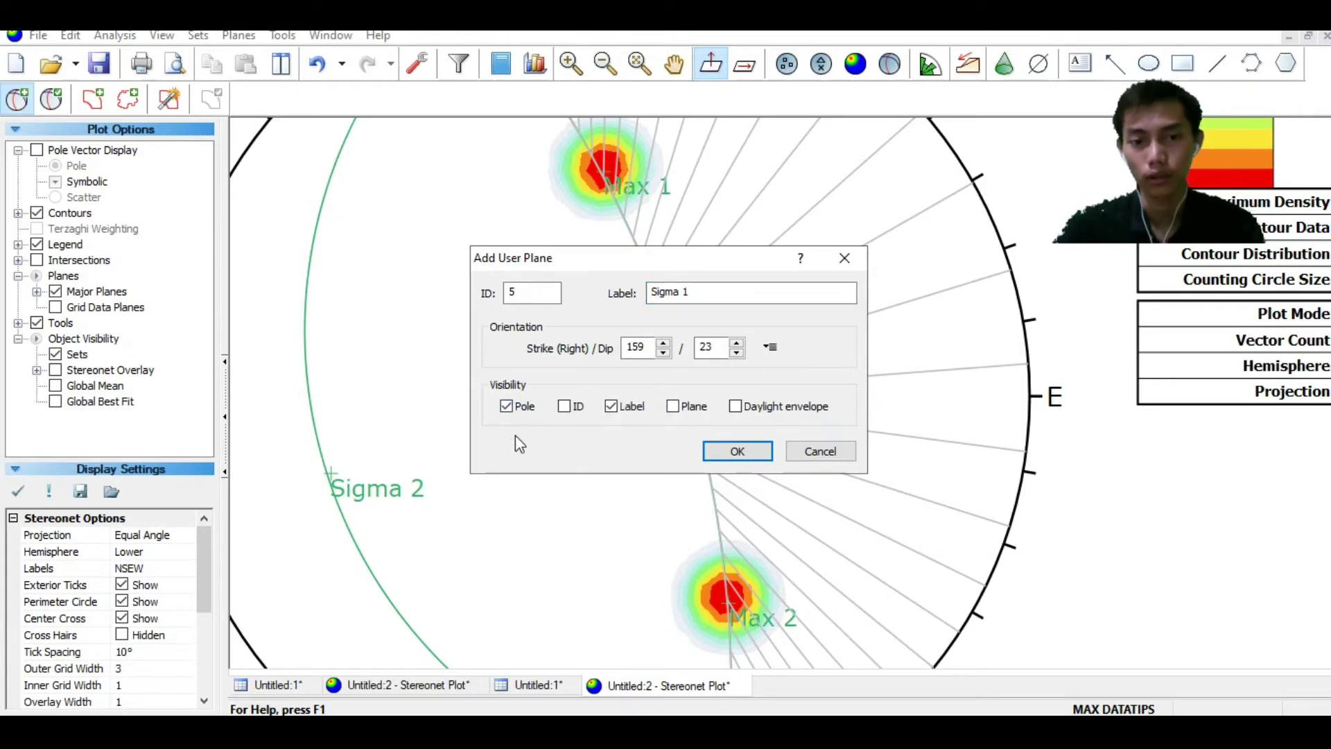
{"action": "left_click", "coordinate": [762, 454]}
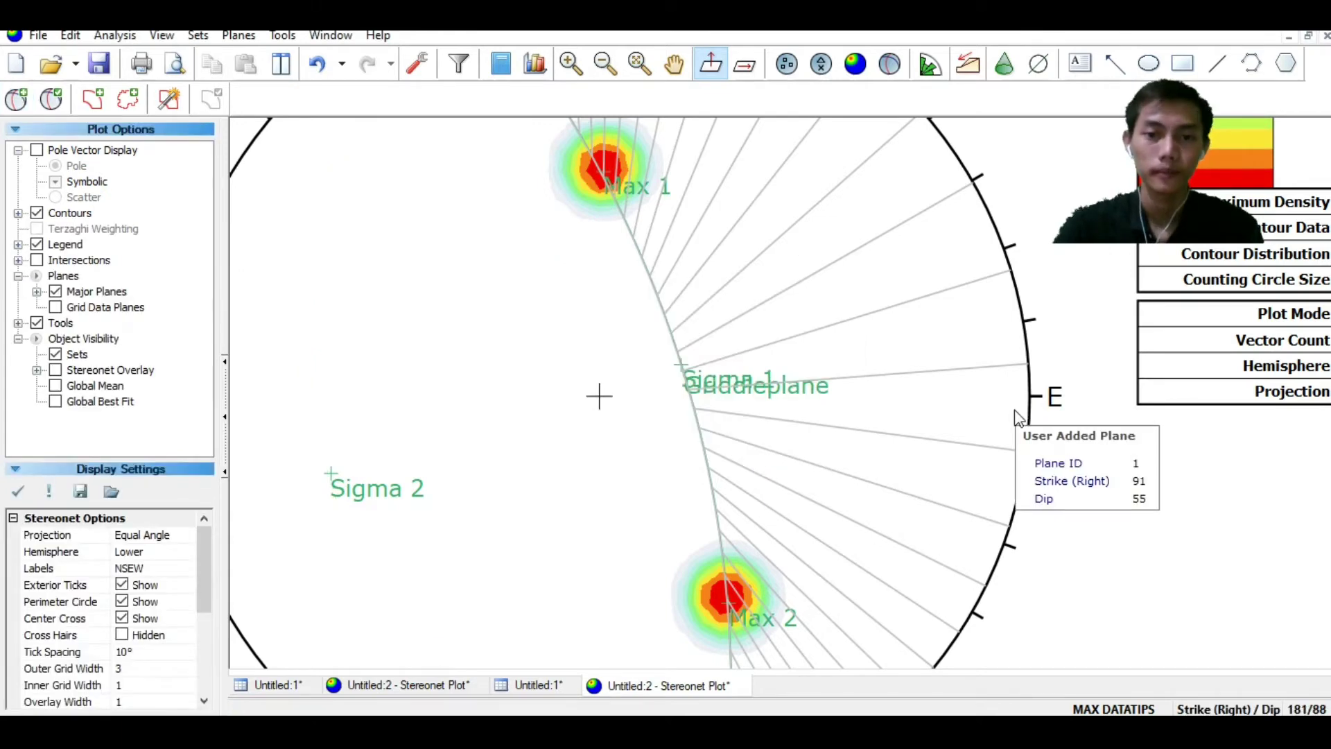
Examine the position of Sigma 1 relative to Max 1, Max 2 and the pitch grid divisions
{"action": "scroll", "coordinate": [1013, 437], "scroll_direction": "down", "scroll_amount": 1}
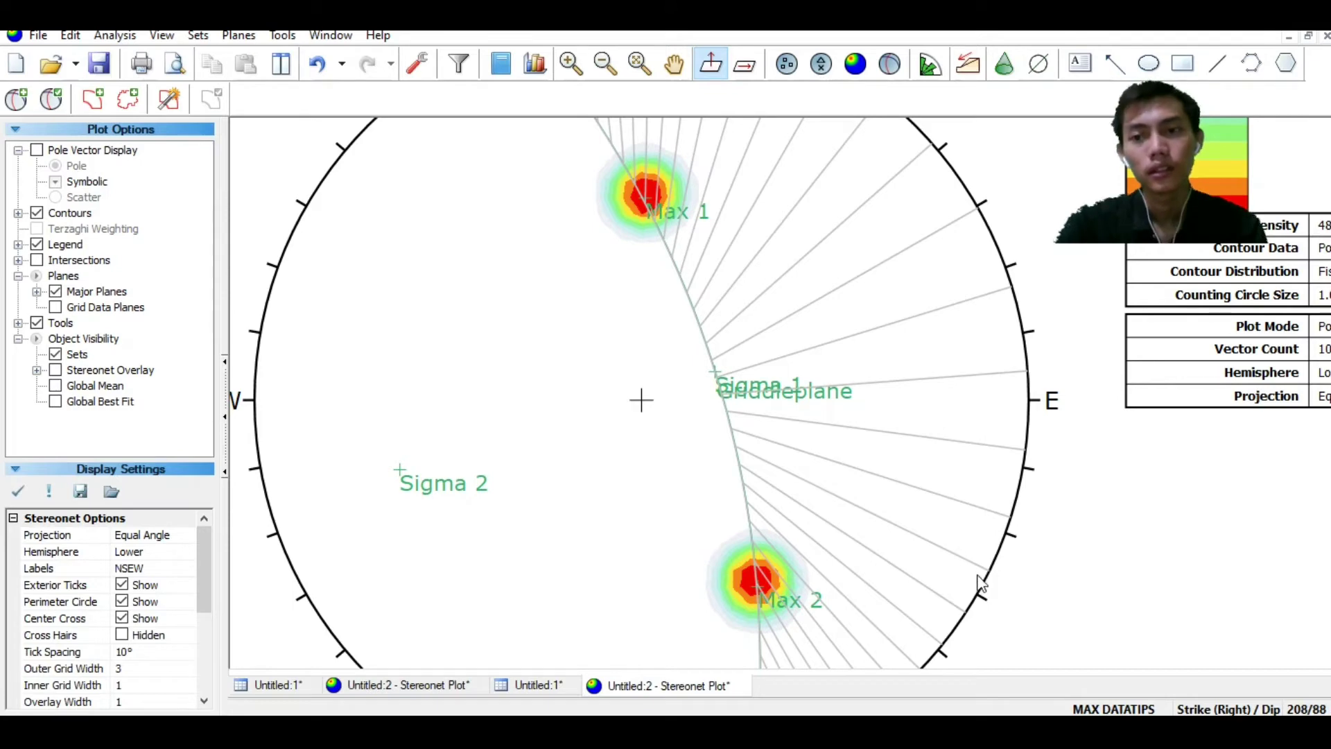
{"action": "scroll", "coordinate": [847, 475], "scroll_direction": "down", "scroll_amount": 1}
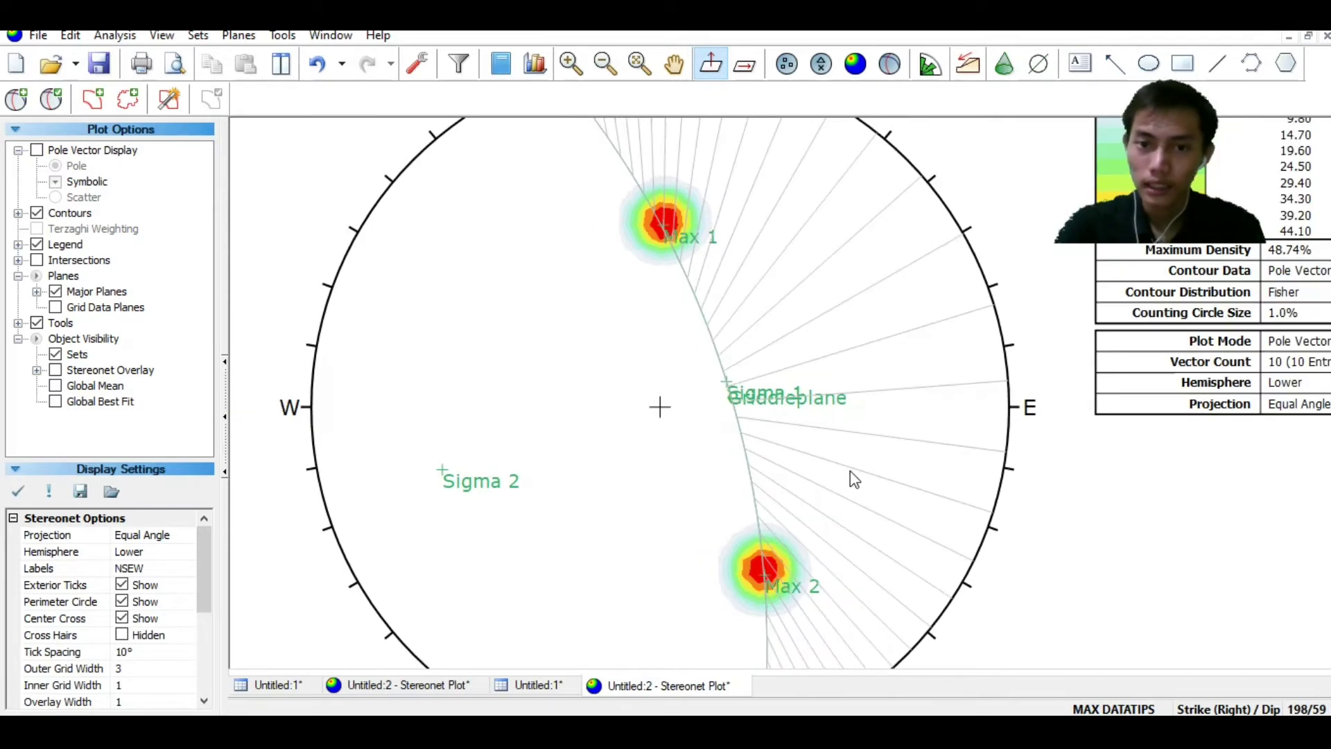
{"action": "scroll", "coordinate": [1031, 507], "scroll_direction": "down", "scroll_amount": 1}
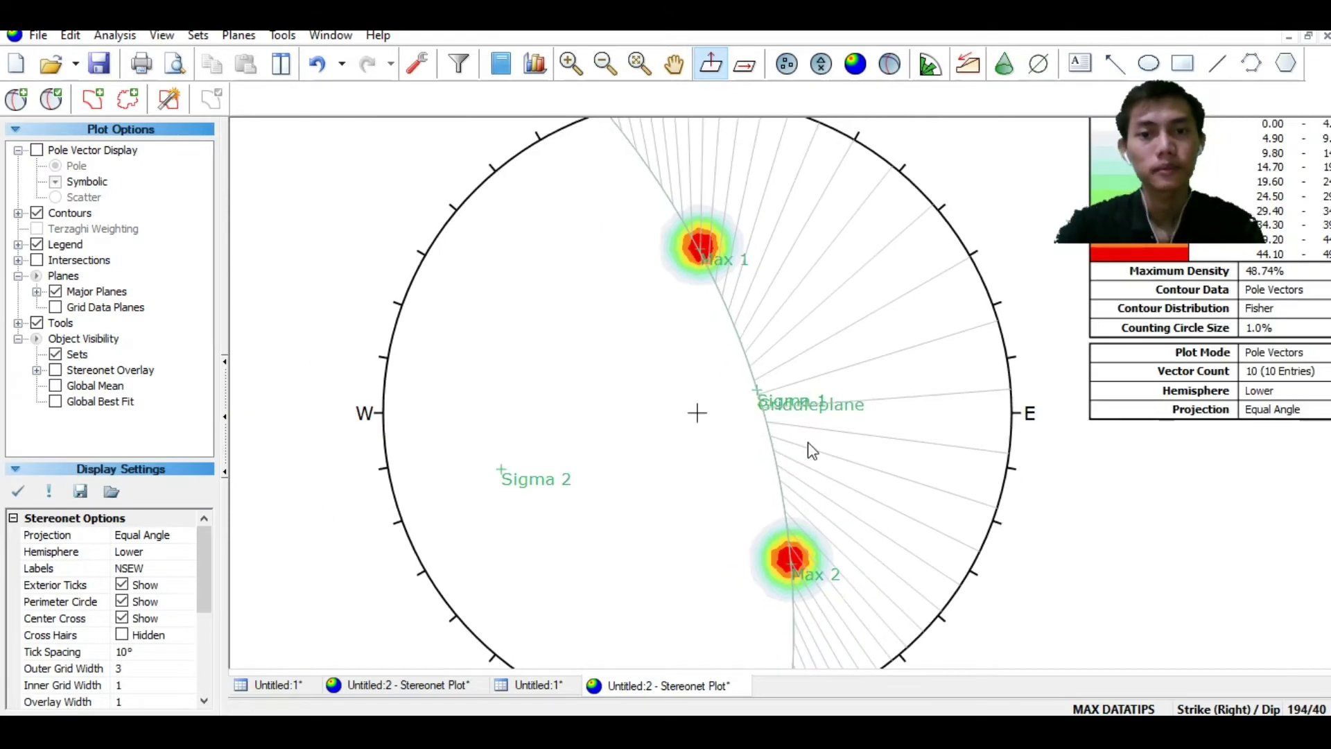
{"action": "scroll", "coordinate": [805, 443], "scroll_direction": "down", "scroll_amount": 1}
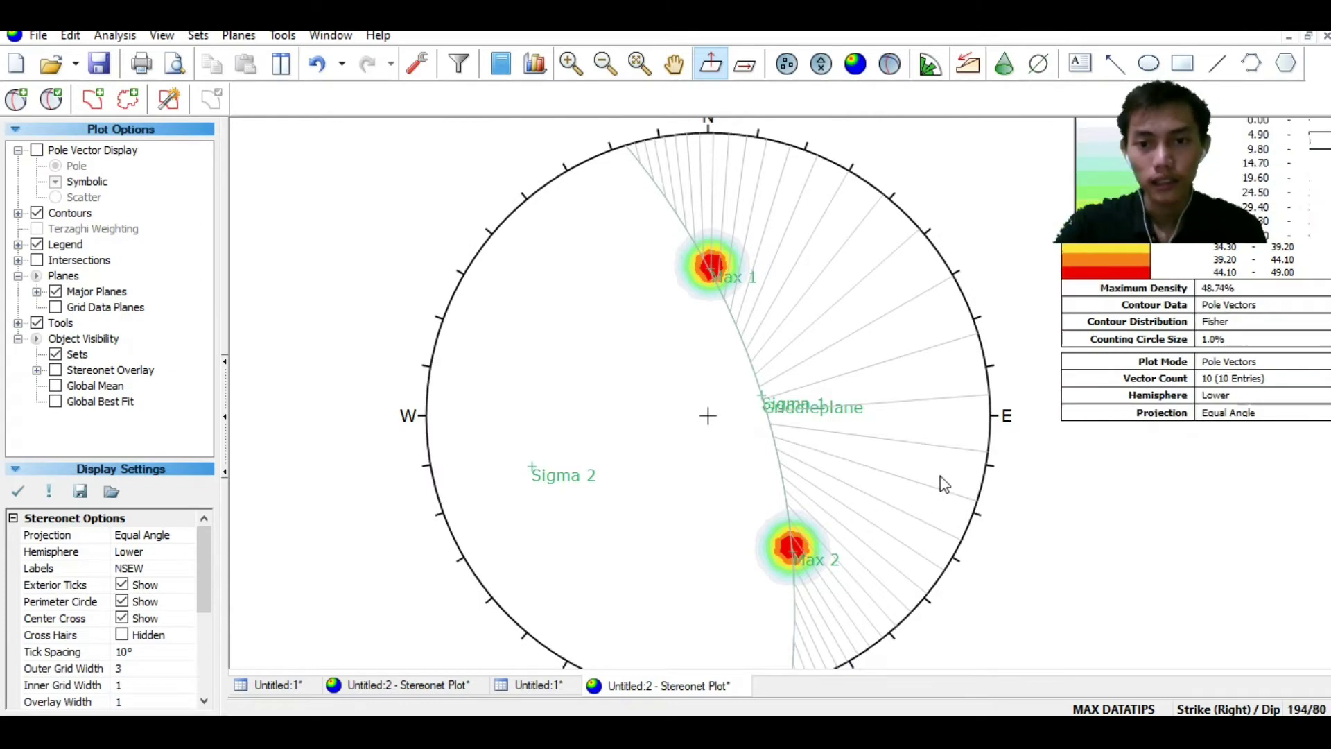
{"action": "scroll", "coordinate": [940, 476], "scroll_direction": "up", "scroll_amount": 2}
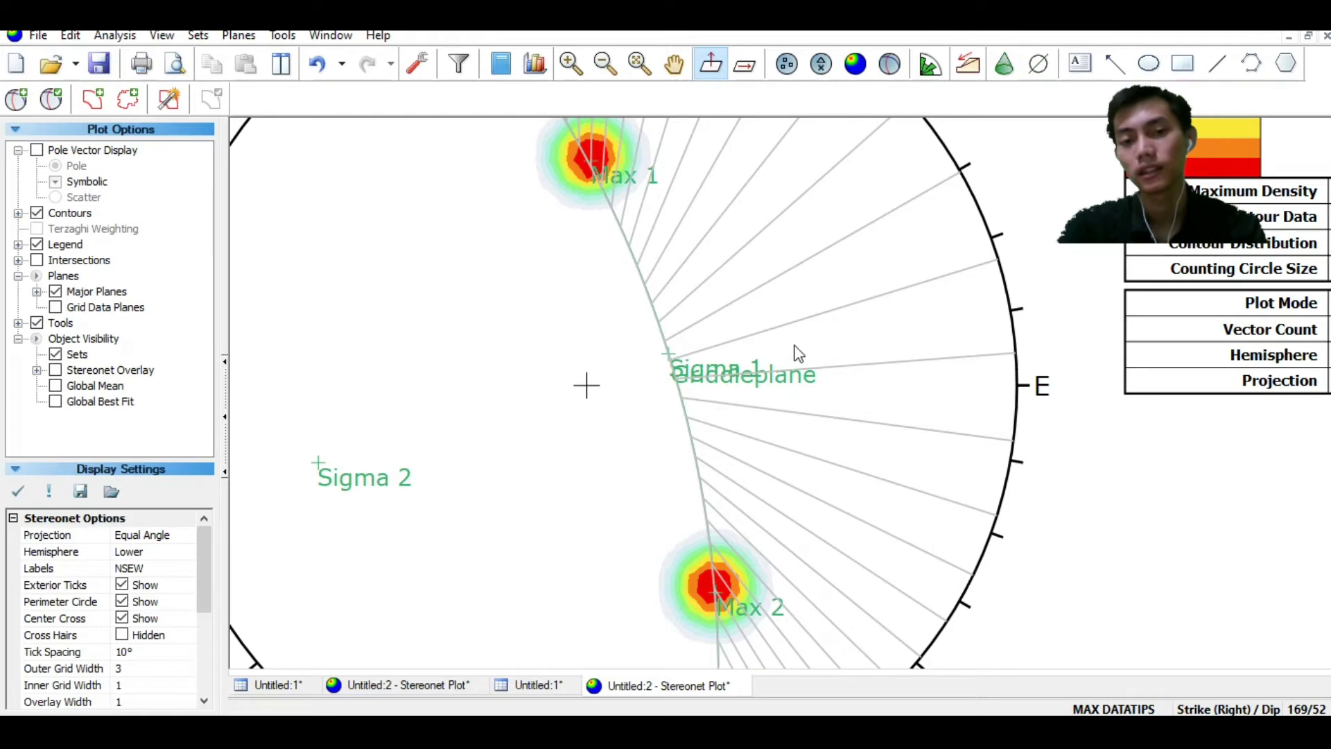
{"action": "scroll", "coordinate": [796, 344], "scroll_direction": "down", "scroll_amount": 2}
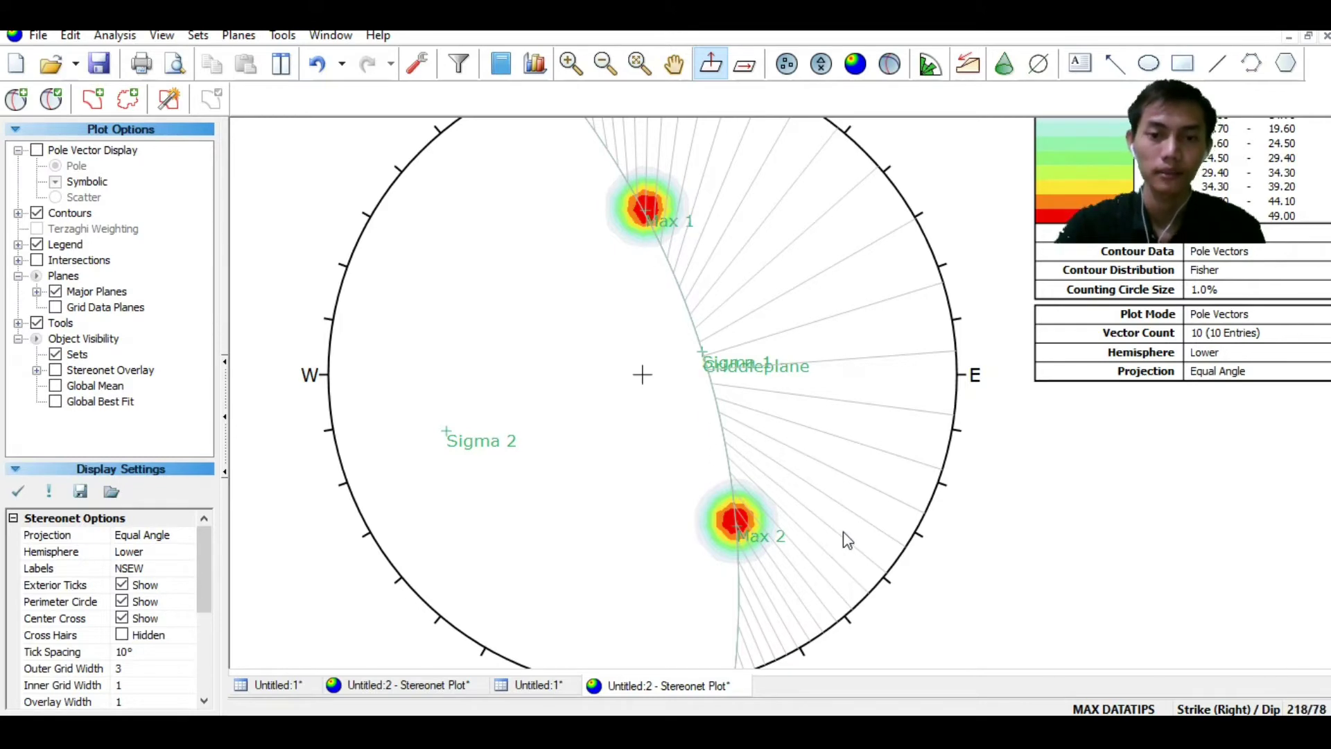
{"action": "scroll", "coordinate": [842, 514], "scroll_direction": "up", "scroll_amount": 2}
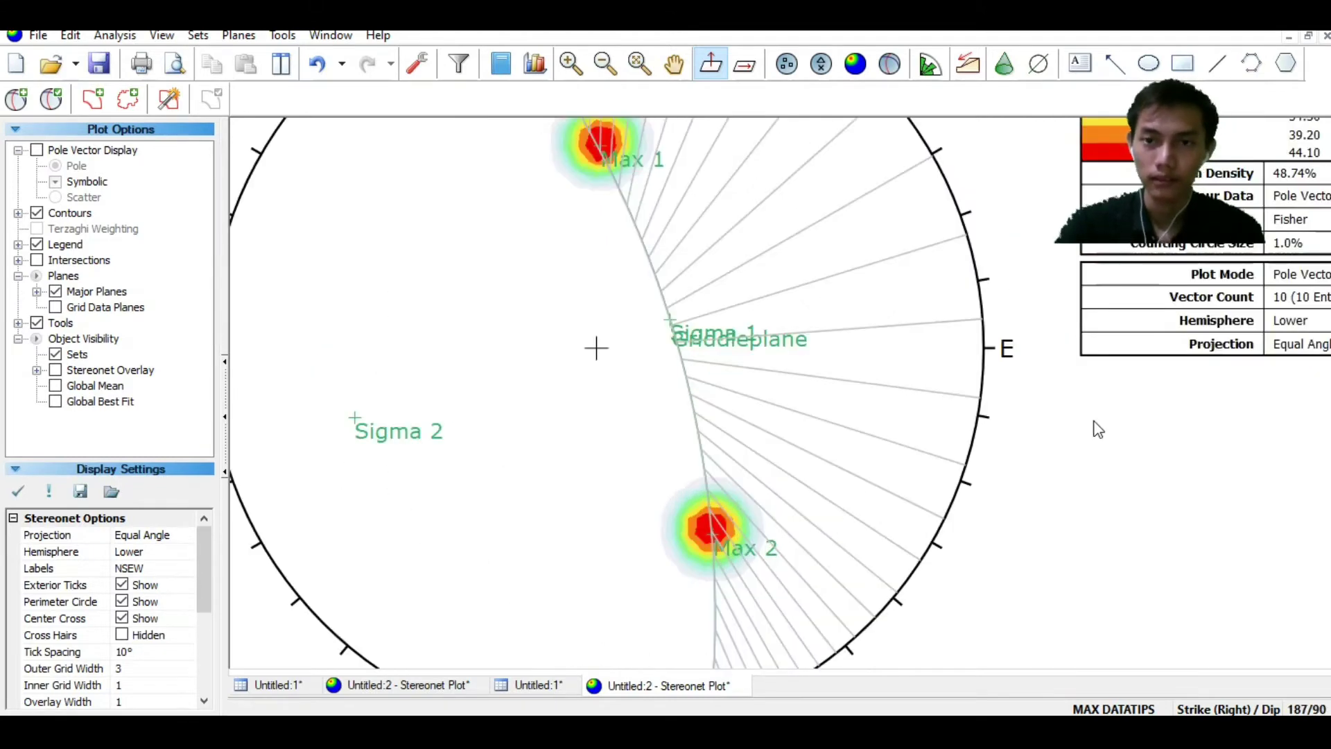
{"action": "scroll", "coordinate": [912, 429], "scroll_direction": "down", "scroll_amount": 2}
Add a user plane at 252/89 near the southern end of the Griddleplane, labelled Sigma 3, showing only its pole and label
{"action": "left_click", "coordinate": [17, 97]}
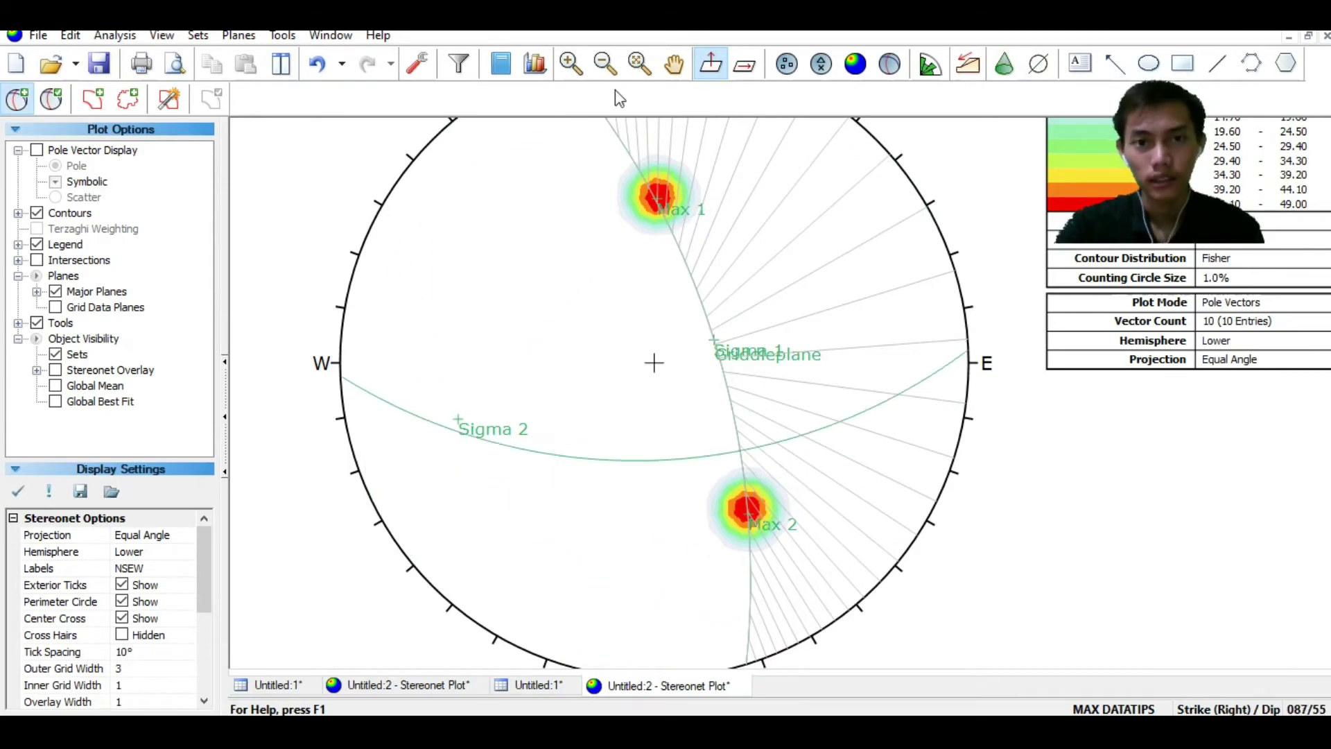
{"action": "scroll", "coordinate": [808, 399], "scroll_direction": "down", "scroll_amount": 1}
{"action": "scroll", "coordinate": [811, 414], "scroll_direction": "up", "scroll_amount": 2}
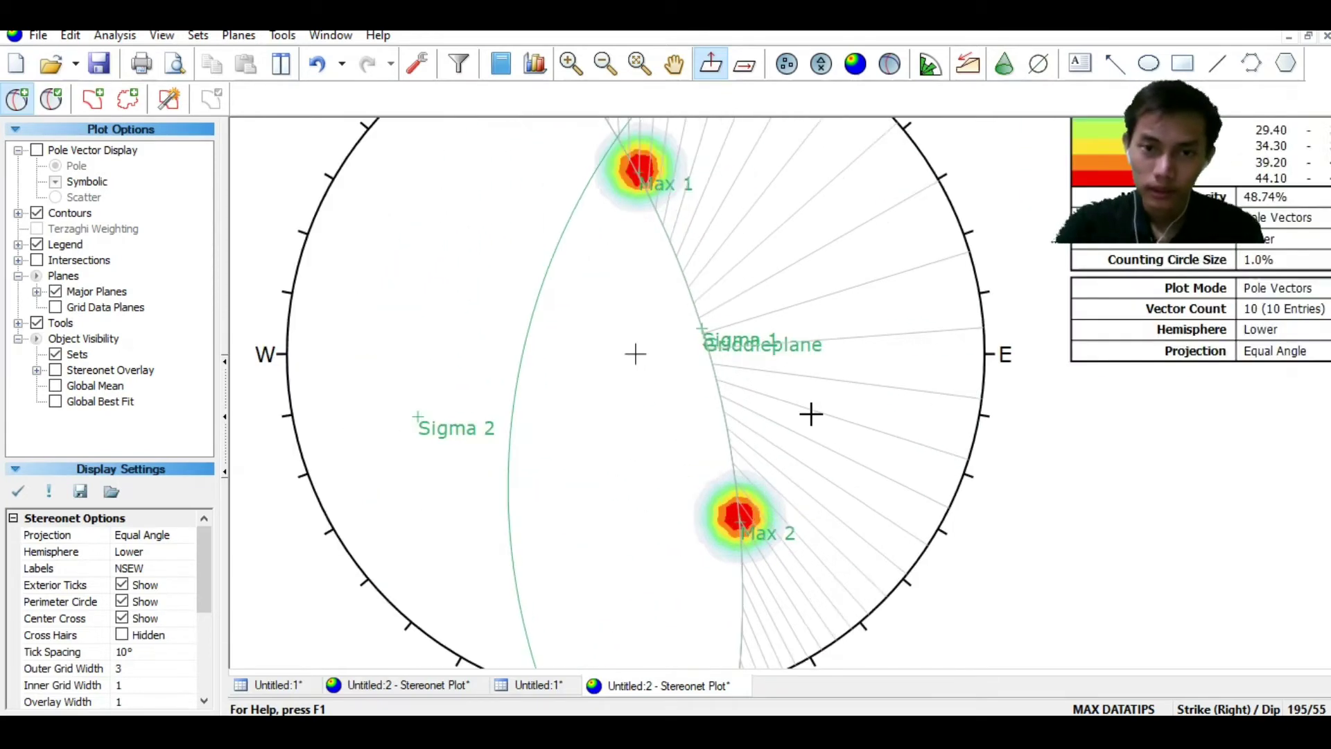
{"action": "scroll", "coordinate": [811, 414], "scroll_direction": "up", "scroll_amount": 1}
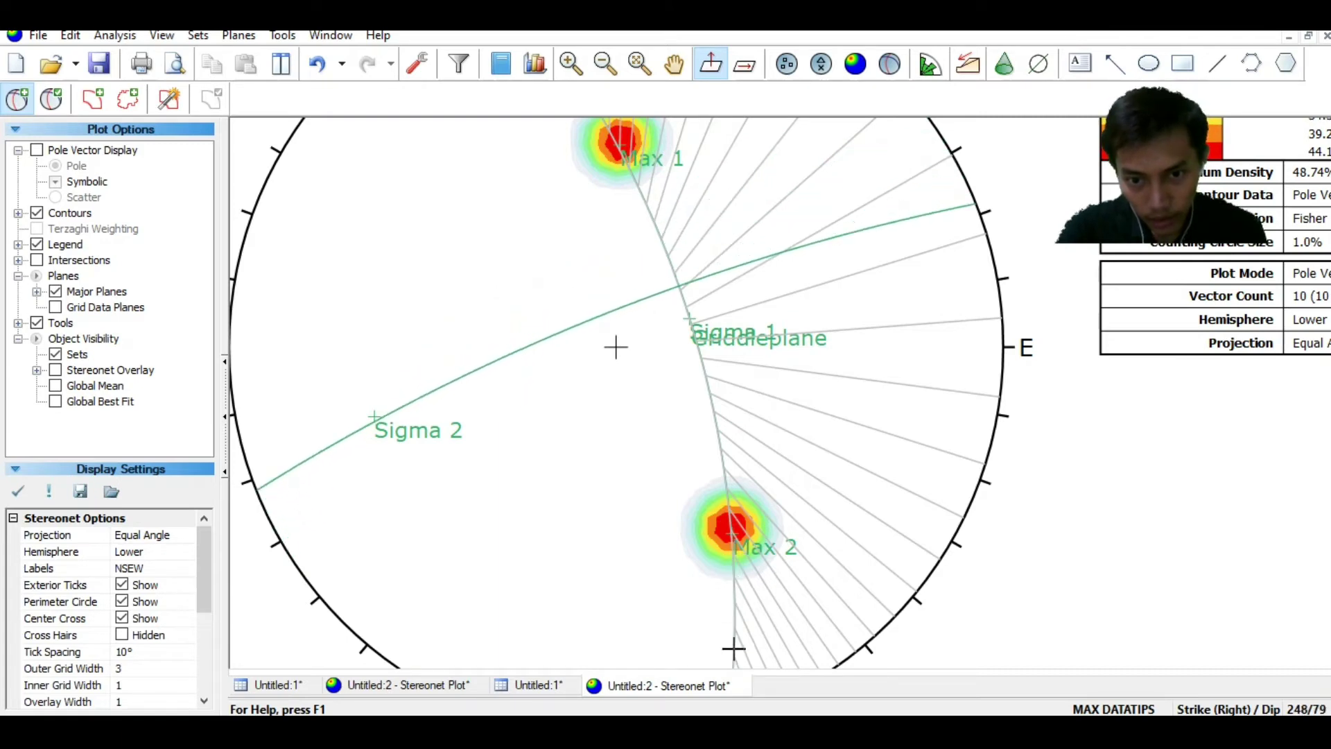
{"action": "scroll", "coordinate": [735, 646], "scroll_direction": "down", "scroll_amount": 1}
{"action": "scroll", "coordinate": [734, 648], "scroll_direction": "down", "scroll_amount": 1}
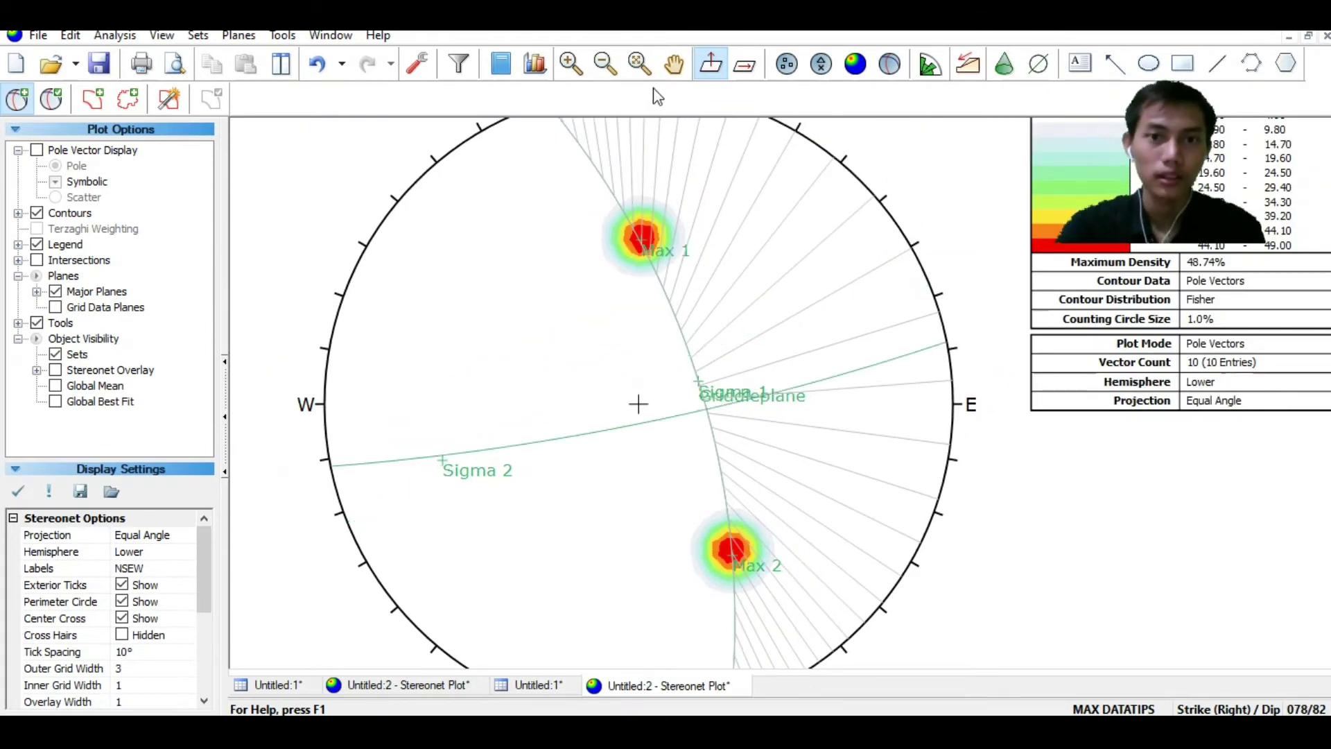
{"action": "left_click", "coordinate": [676, 65]}
{"action": "left_click_drag", "start_coordinate": [689, 485], "coordinate": [702, 366]}
{"action": "scroll", "coordinate": [711, 408], "scroll_direction": "up", "scroll_amount": 1}
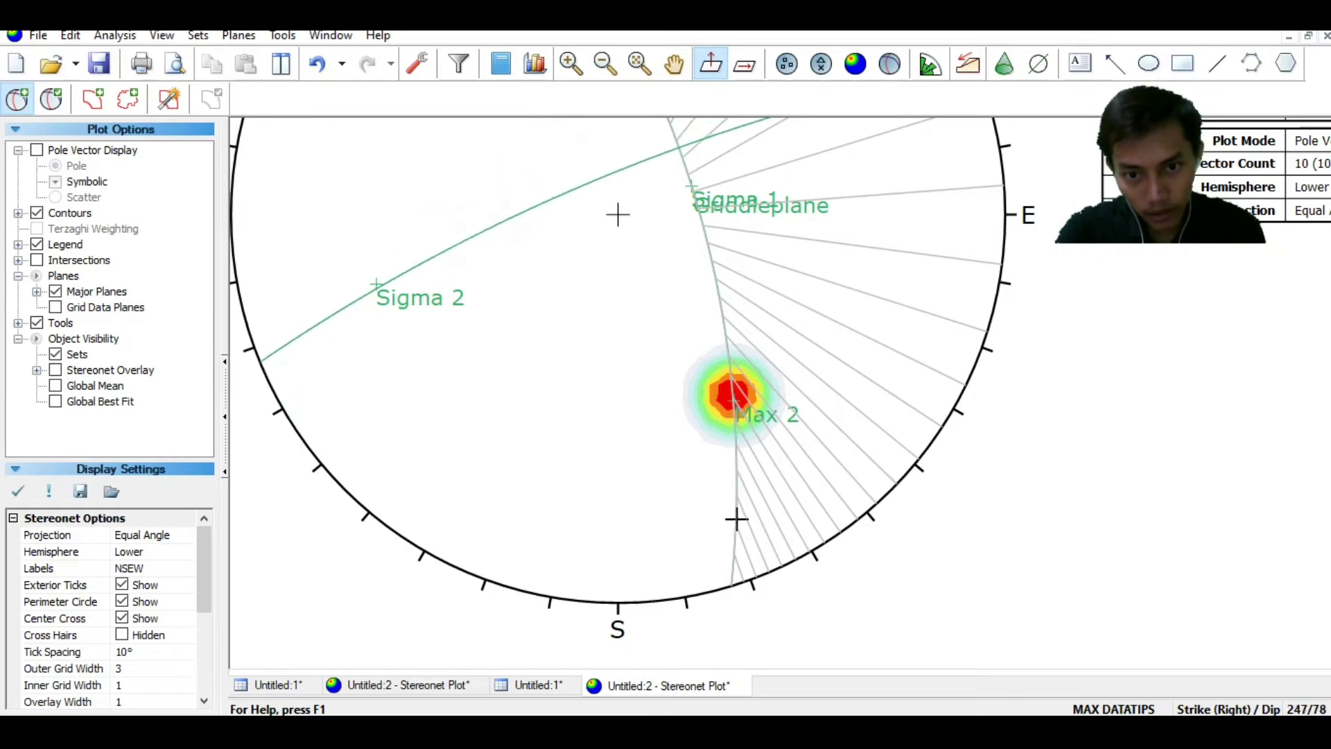
{"action": "left_click", "coordinate": [732, 576]}
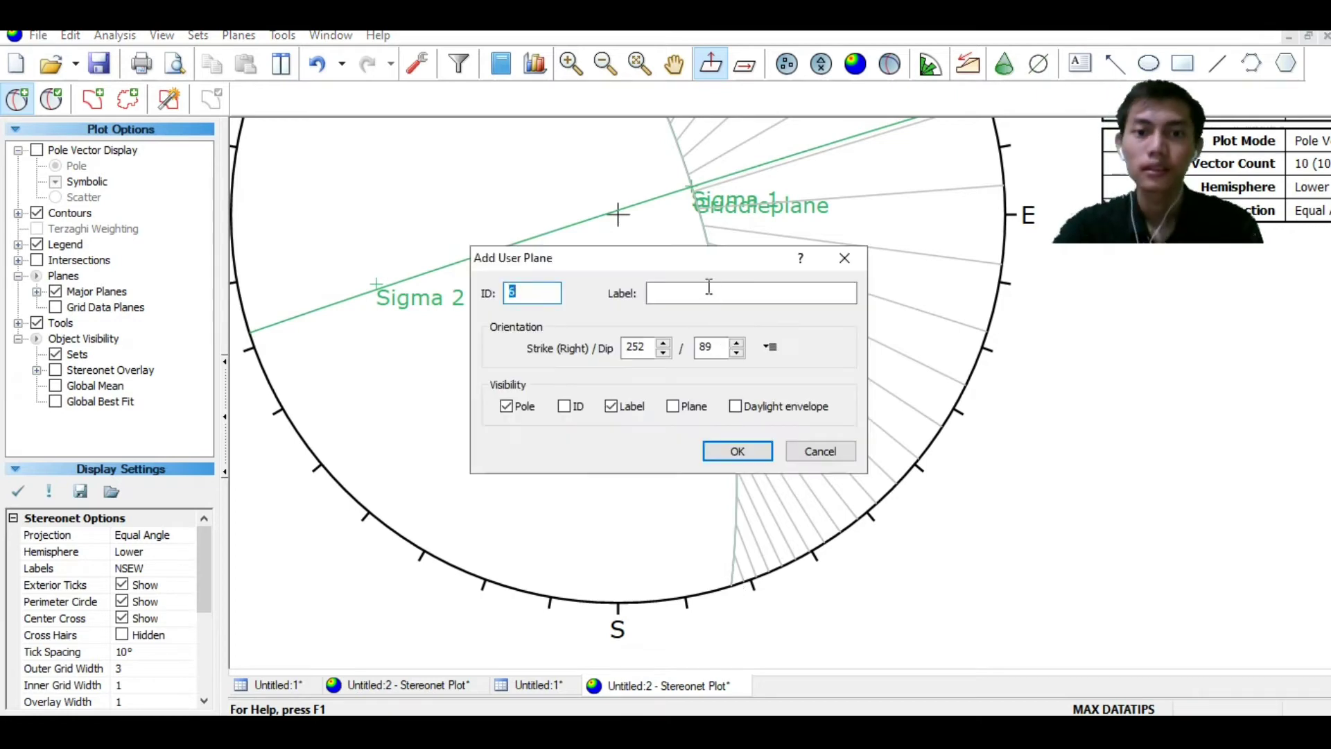
{"action": "left_click", "coordinate": [707, 290]}
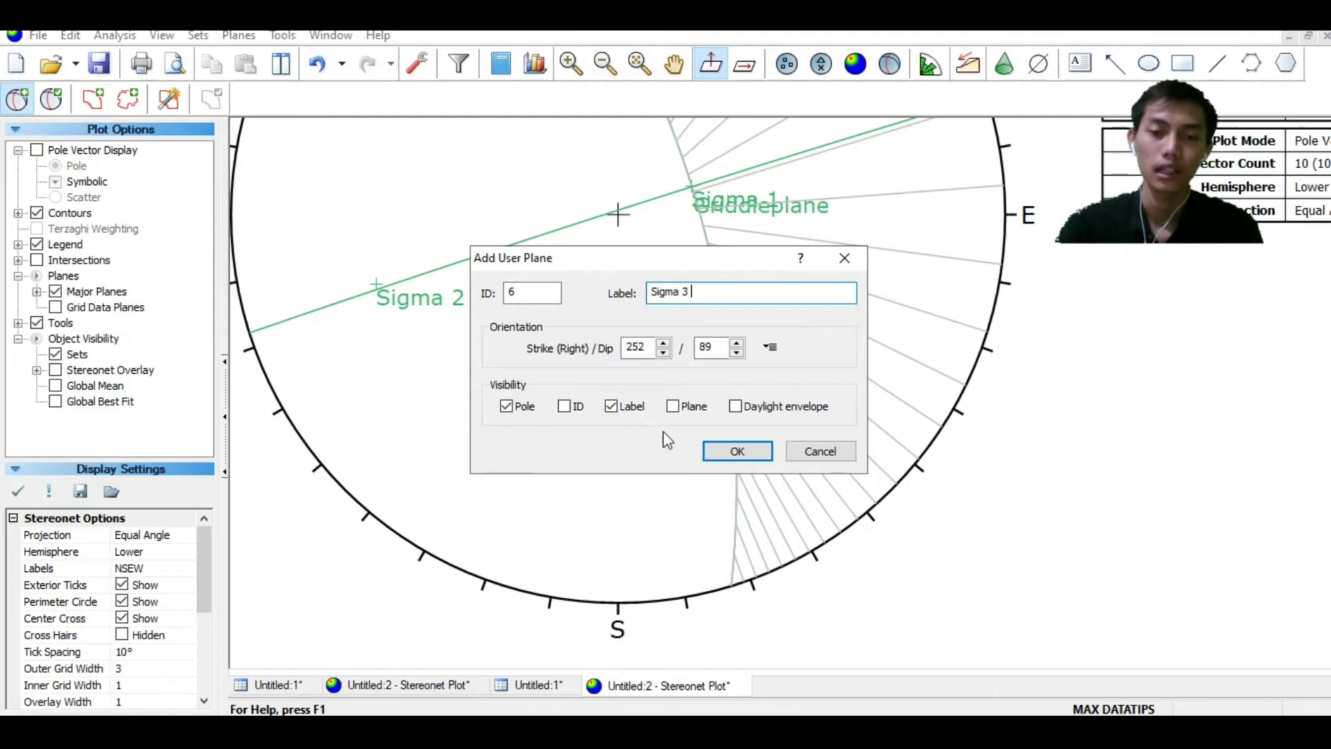
{"action": "left_click", "coordinate": [735, 451]}
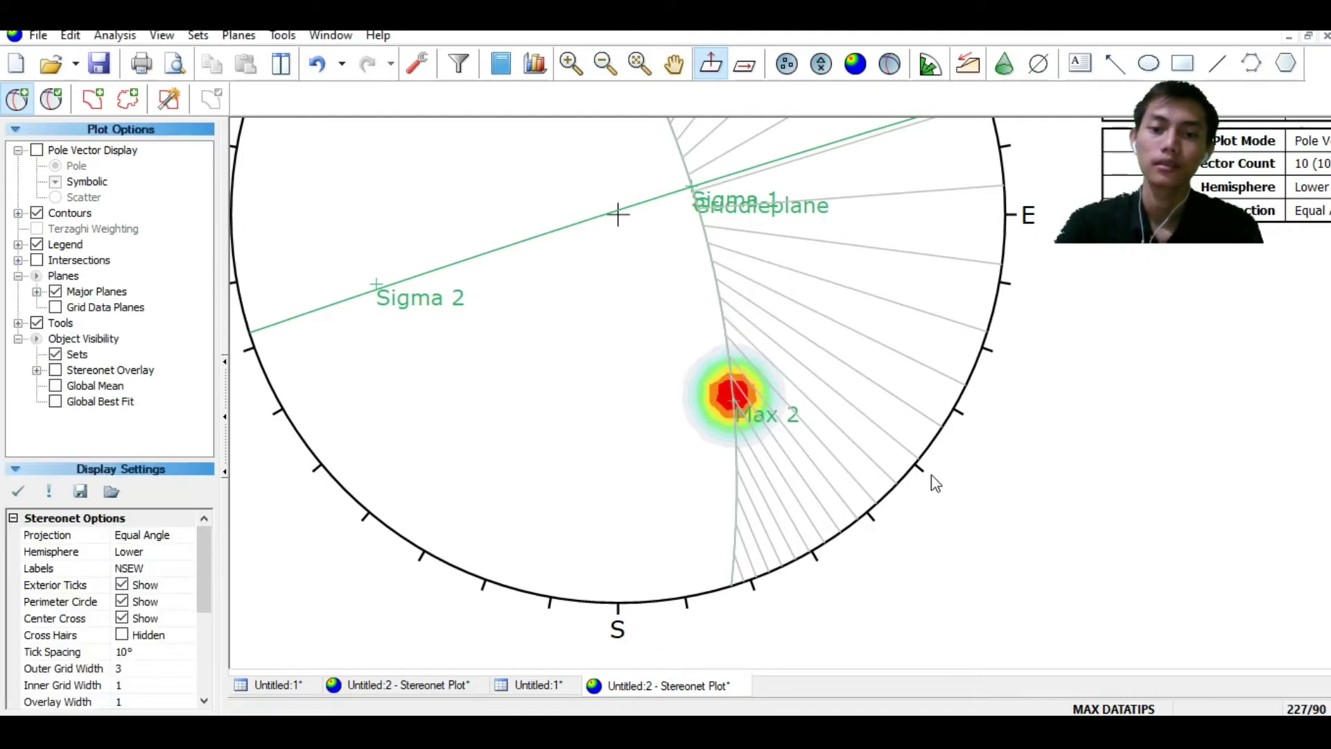
Delete all tools from the stereonet so the pitch grid is removed from the Griddleplane
{"action": "scroll", "coordinate": [830, 416], "scroll_direction": "down", "scroll_amount": 2}
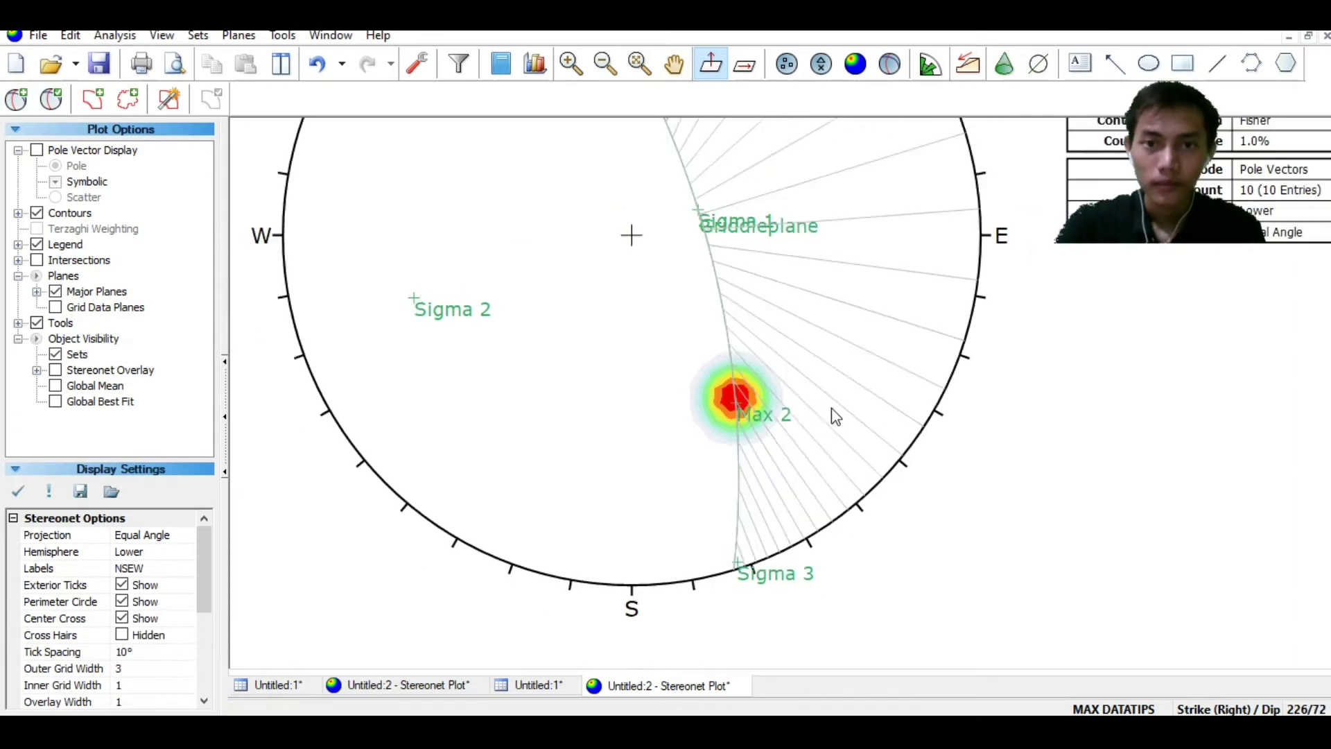
{"action": "left_click", "coordinate": [673, 64]}
{"action": "left_click_drag", "start_coordinate": [750, 255], "coordinate": [714, 377]}
{"action": "scroll", "coordinate": [780, 372], "scroll_direction": "down", "scroll_amount": 2}
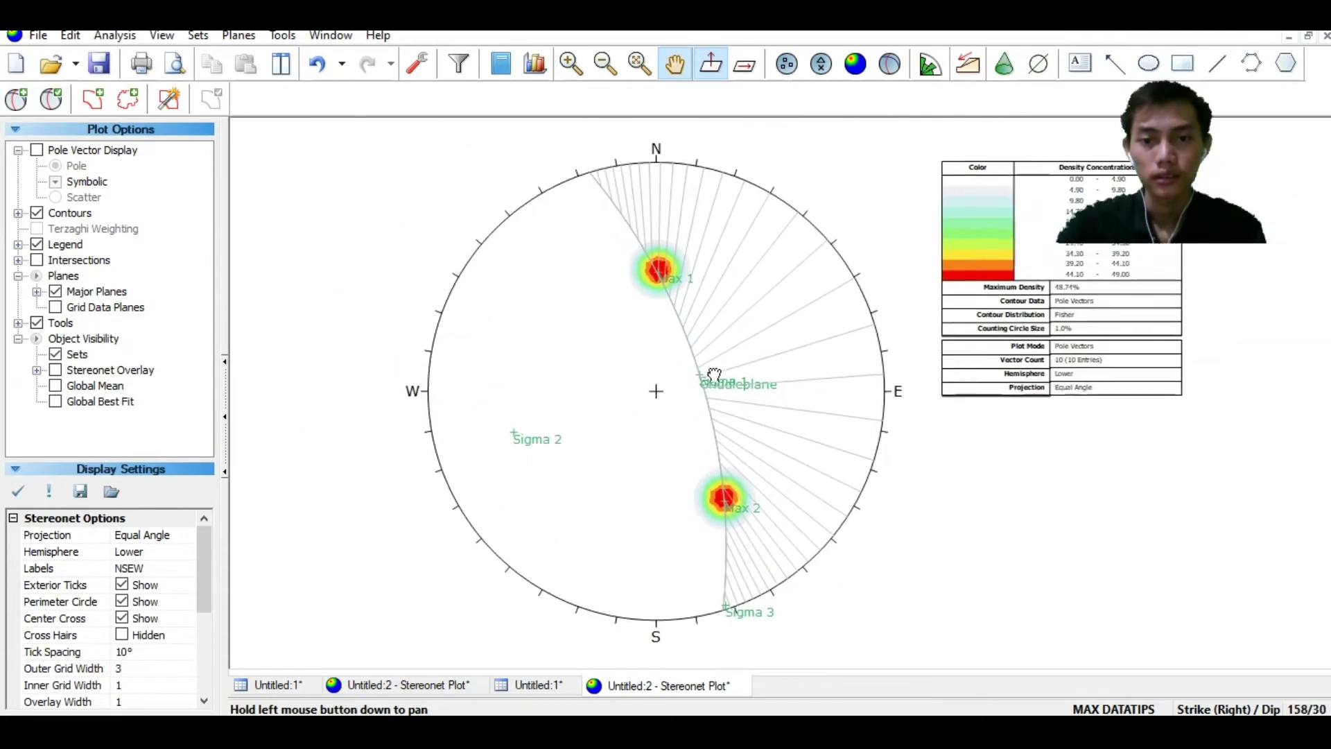
{"action": "scroll", "coordinate": [791, 444], "scroll_direction": "up", "scroll_amount": 1}
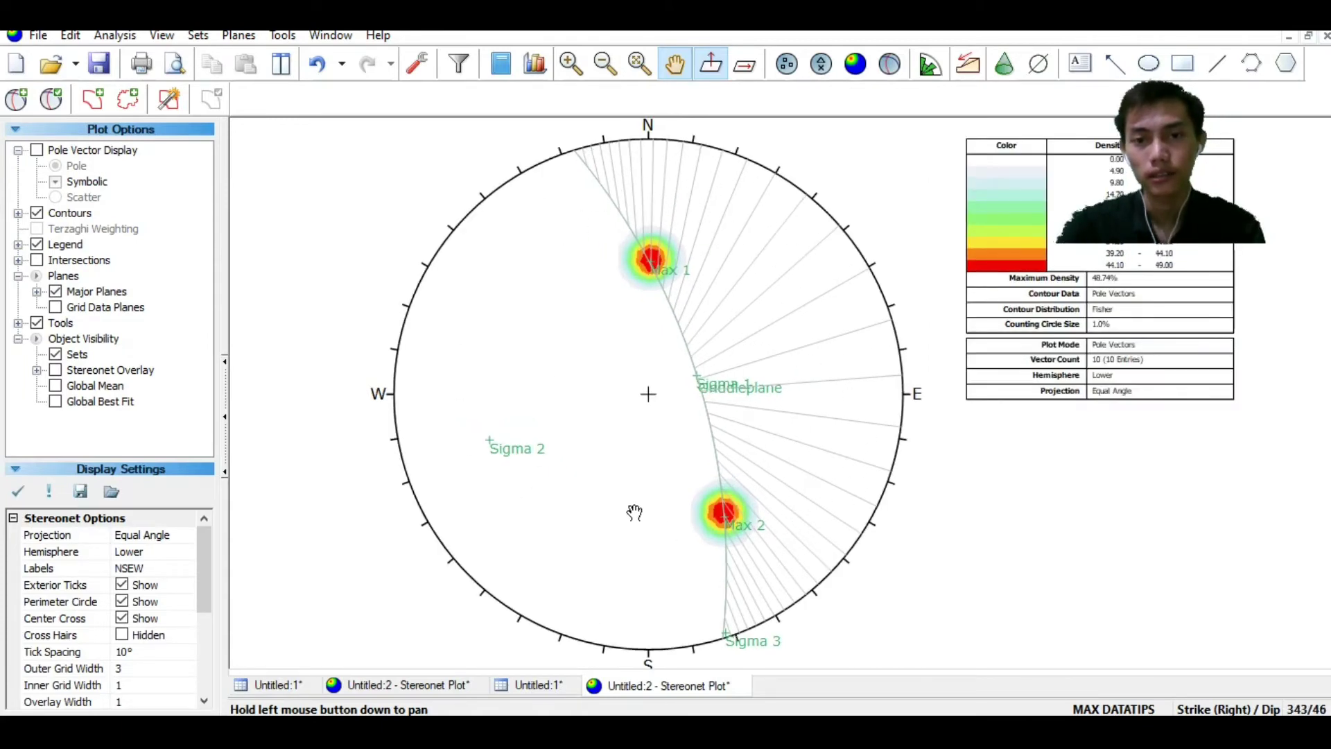
{"action": "left_click", "coordinate": [274, 39]}
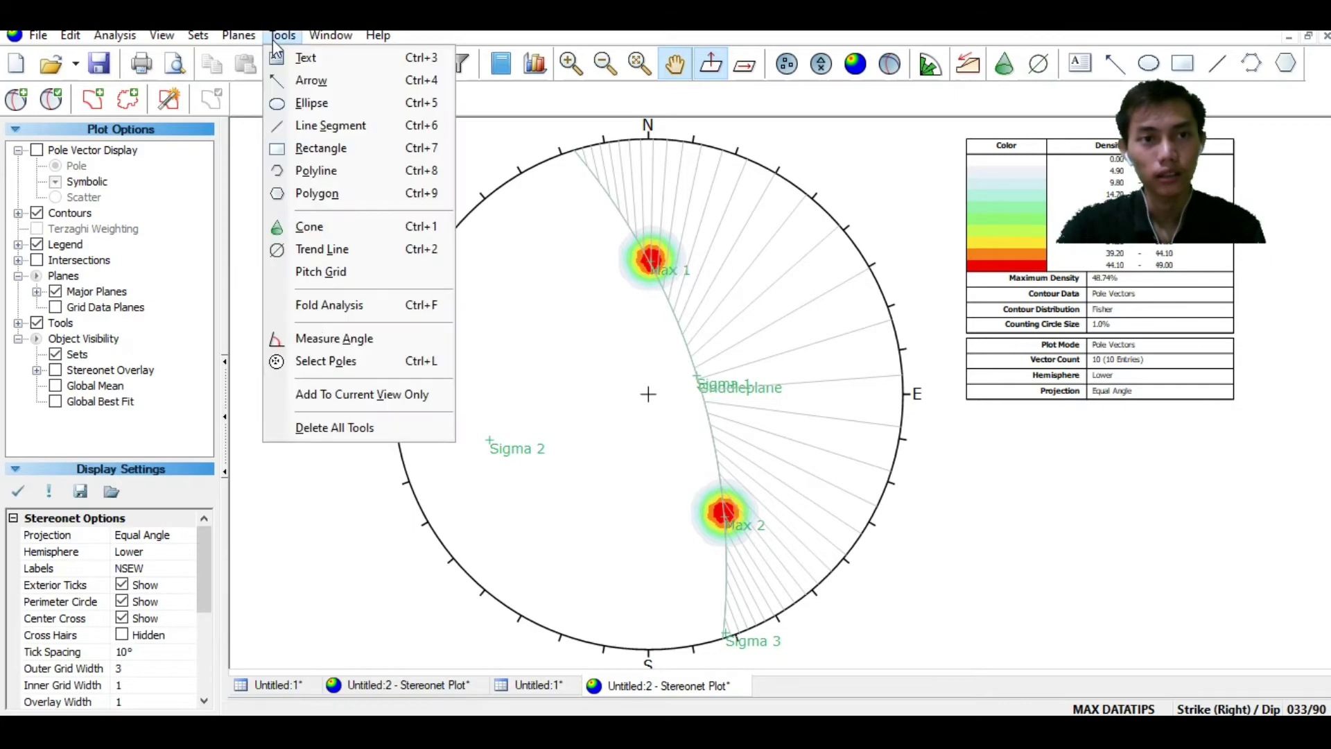
{"action": "left_click", "coordinate": [347, 427]}
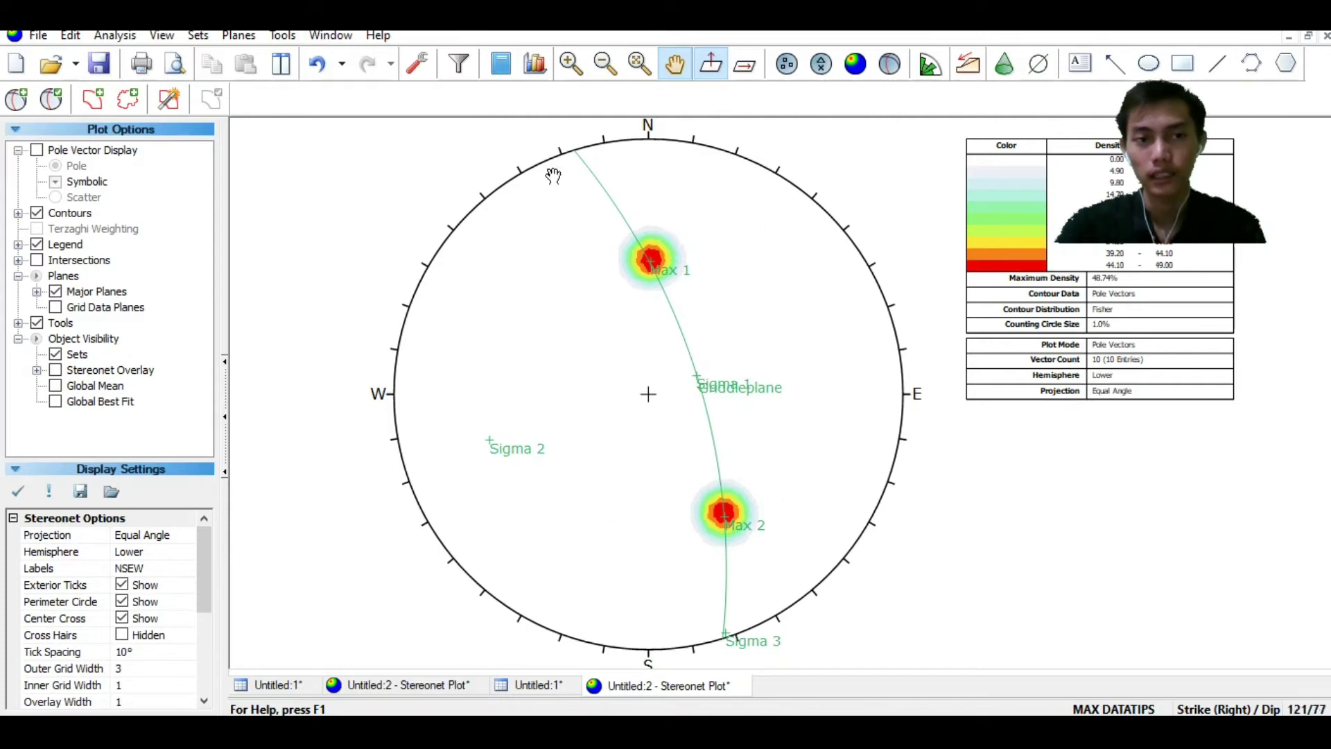
Edit the user planes and set the colour of Max 1 and Max 2 to black
{"action": "left_click", "coordinate": [51, 99]}
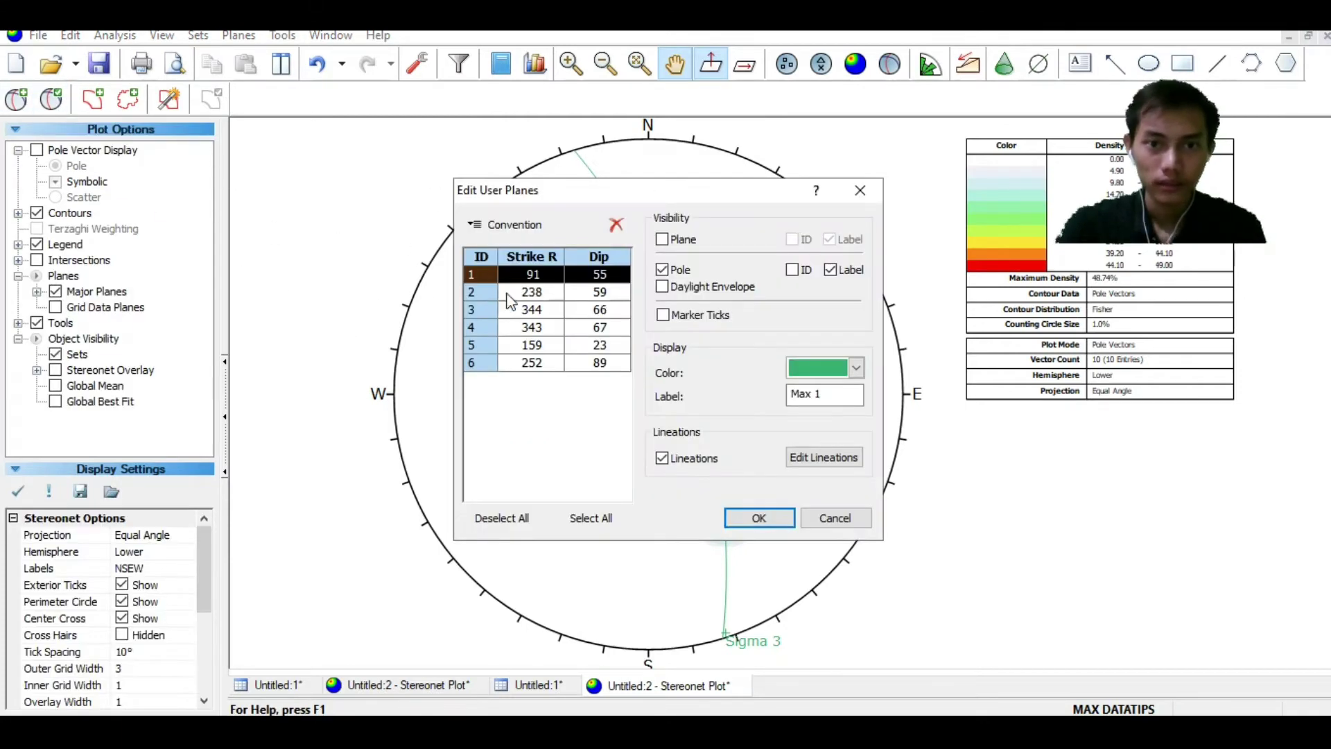
{"action": "left_click", "coordinate": [546, 275]}
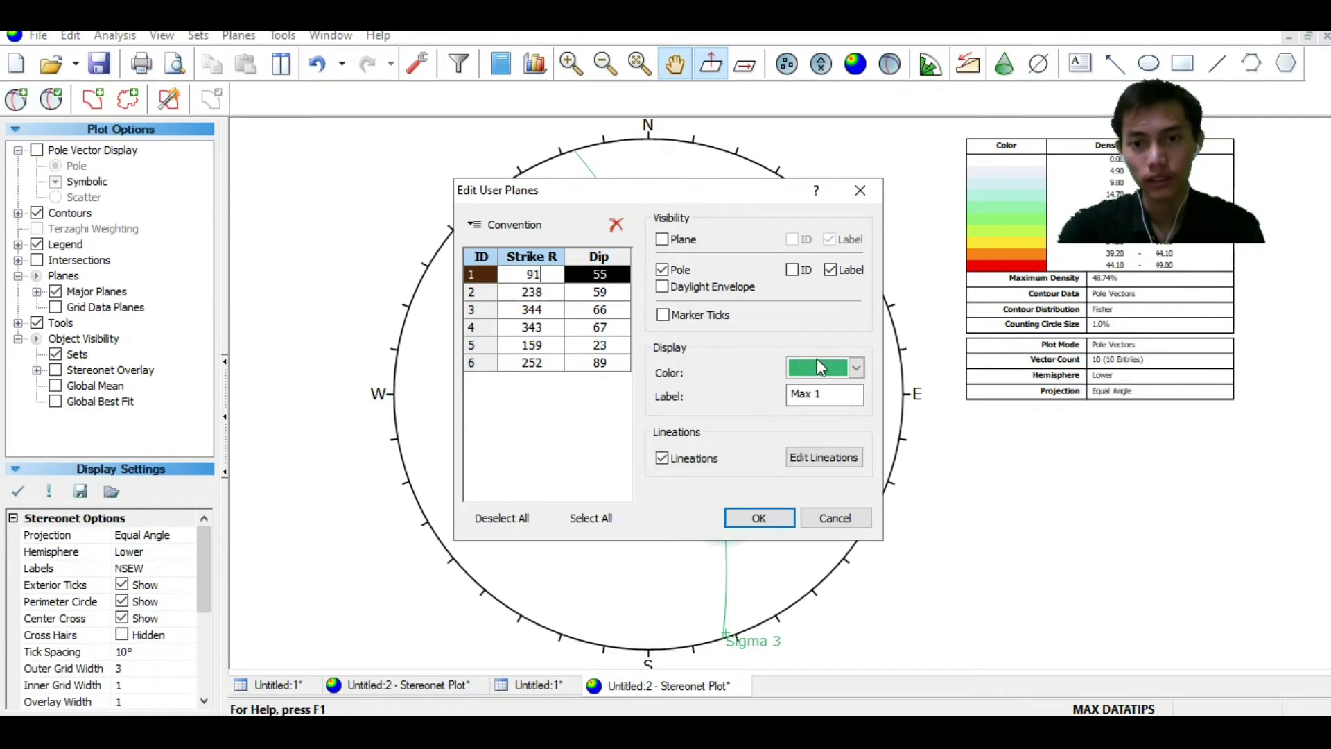
{"action": "left_click", "coordinate": [823, 368]}
{"action": "left_click", "coordinate": [805, 426]}
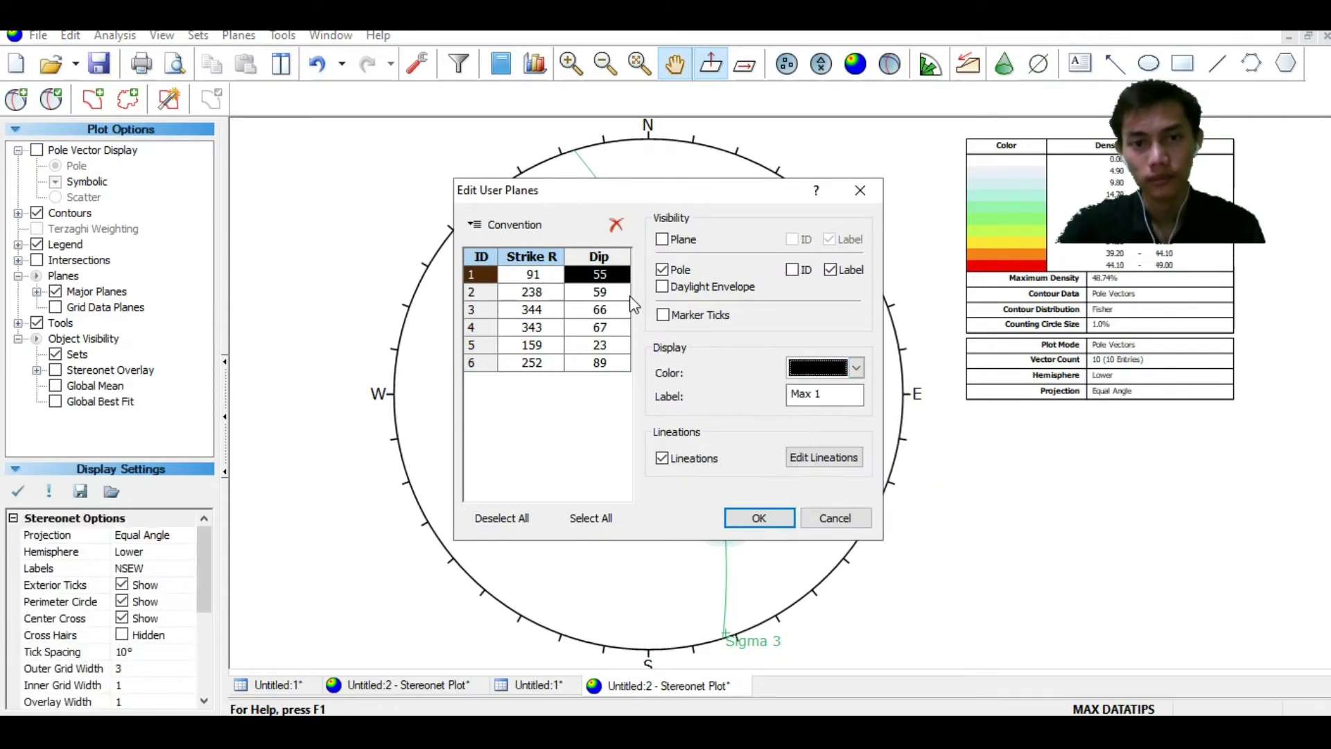
{"action": "left_click", "coordinate": [629, 295]}
{"action": "left_click", "coordinate": [797, 368]}
{"action": "left_click", "coordinate": [797, 424]}
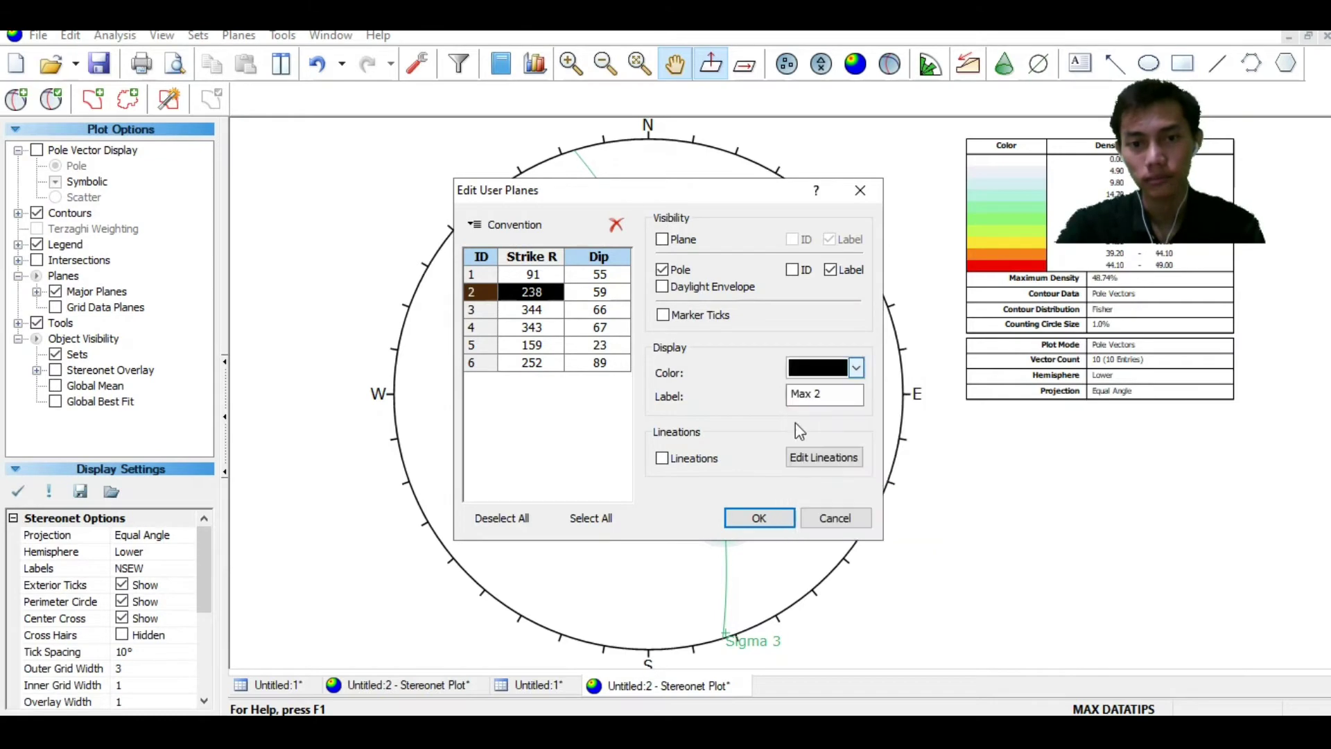
Set the colour of the Sigma 2 user plane to red
{"action": "left_click", "coordinate": [595, 310]}
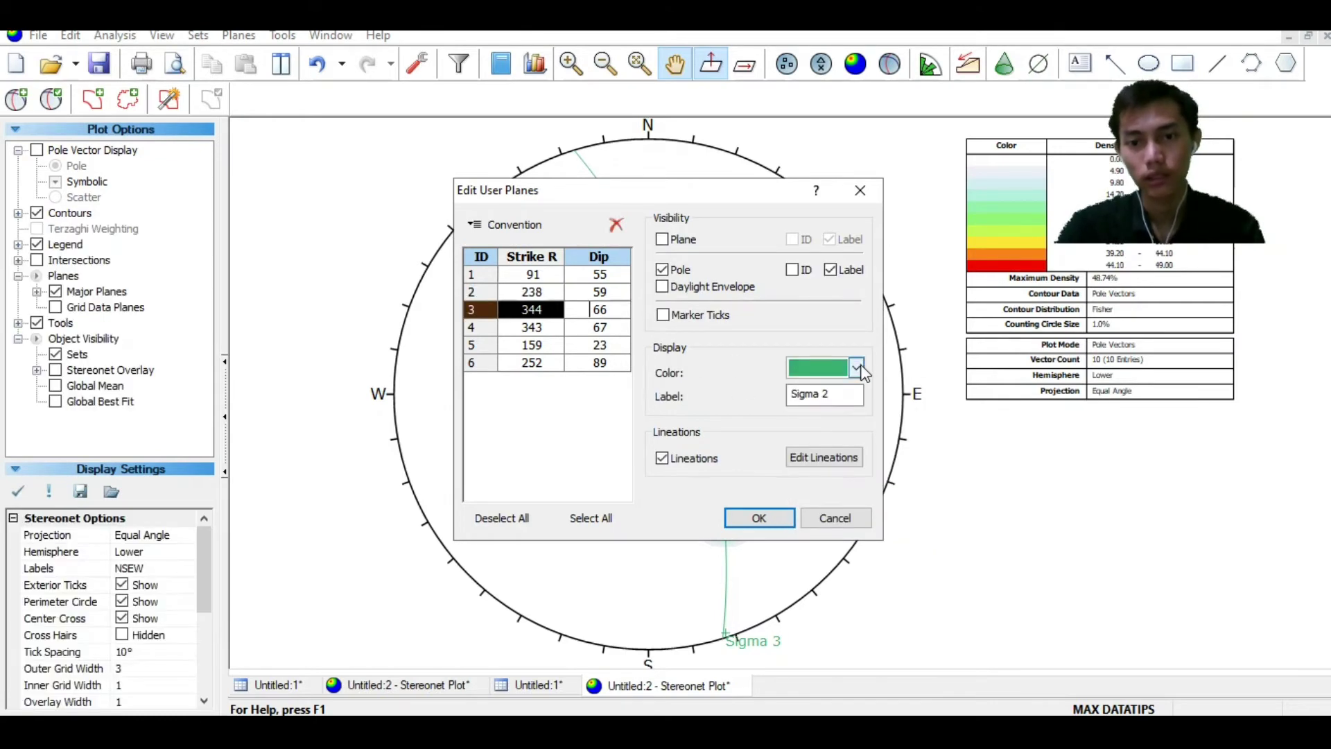
{"action": "left_click", "coordinate": [858, 368]}
{"action": "left_click", "coordinate": [801, 459]}
{"action": "left_click", "coordinate": [600, 328]}
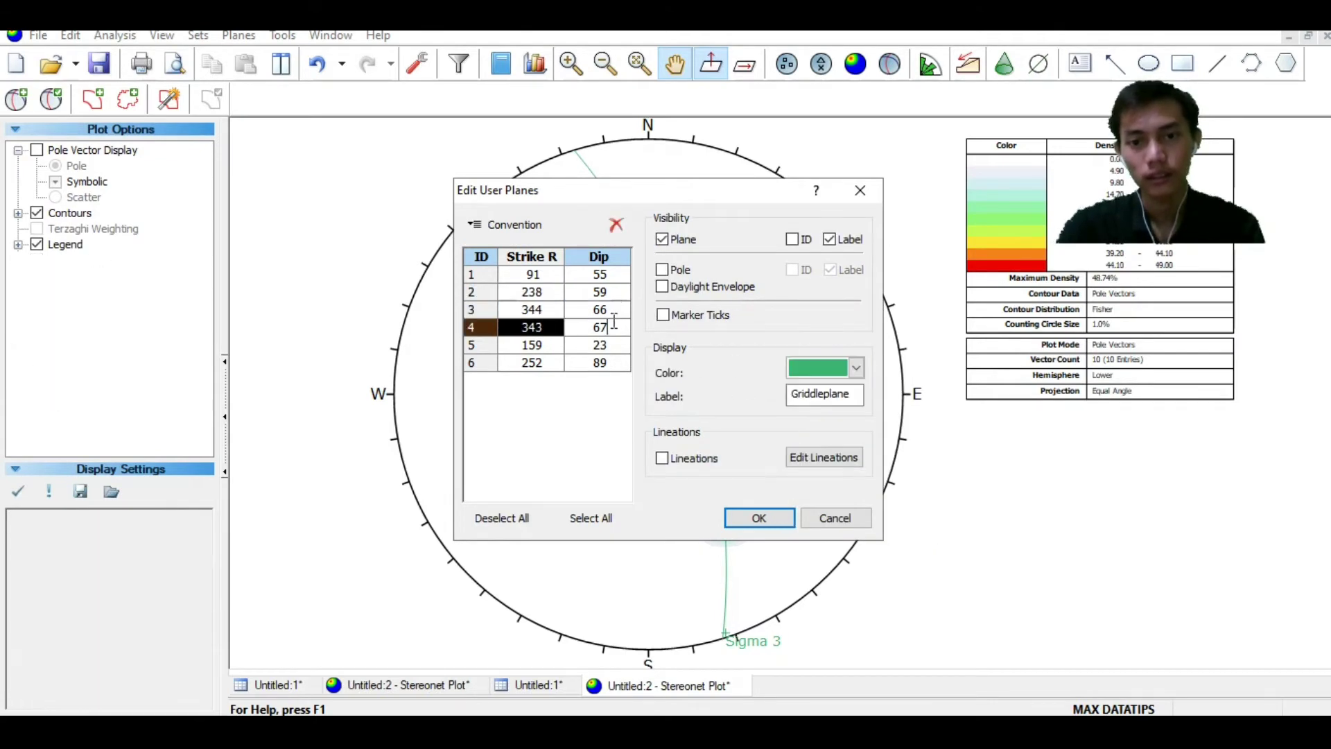
{"action": "left_click", "coordinate": [855, 369]}
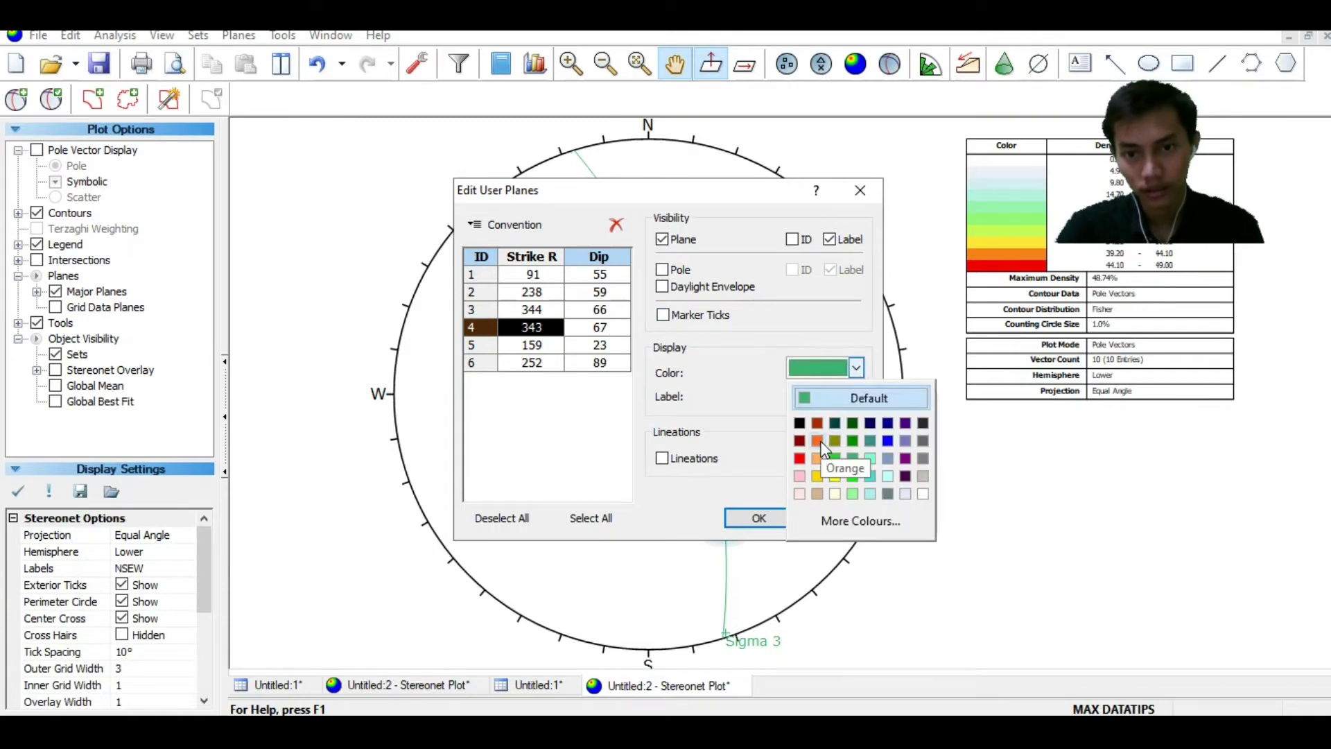
{"action": "left_click", "coordinate": [776, 388]}
Set the colour of Sigma 1 and Sigma 3 to red and apply the user plane edits
{"action": "left_click", "coordinate": [589, 345]}
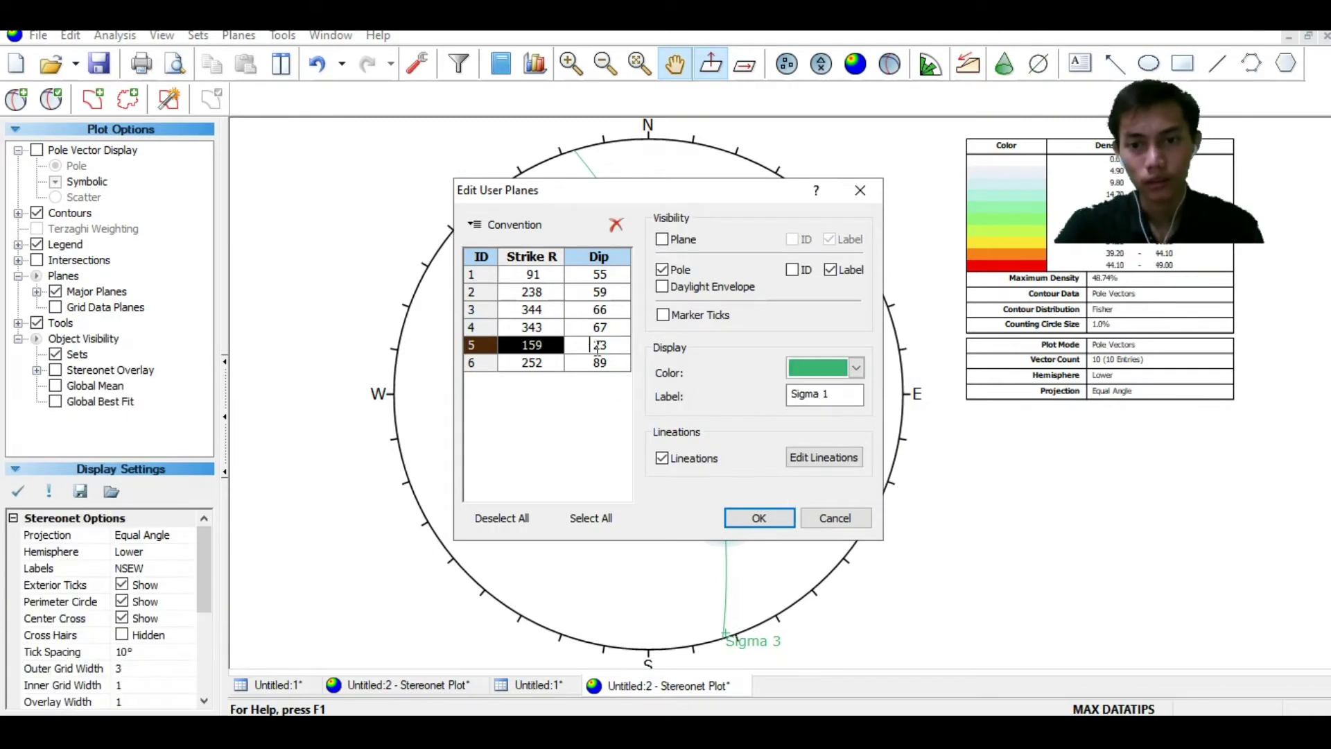
{"action": "left_click", "coordinate": [857, 368]}
{"action": "left_click", "coordinate": [805, 459]}
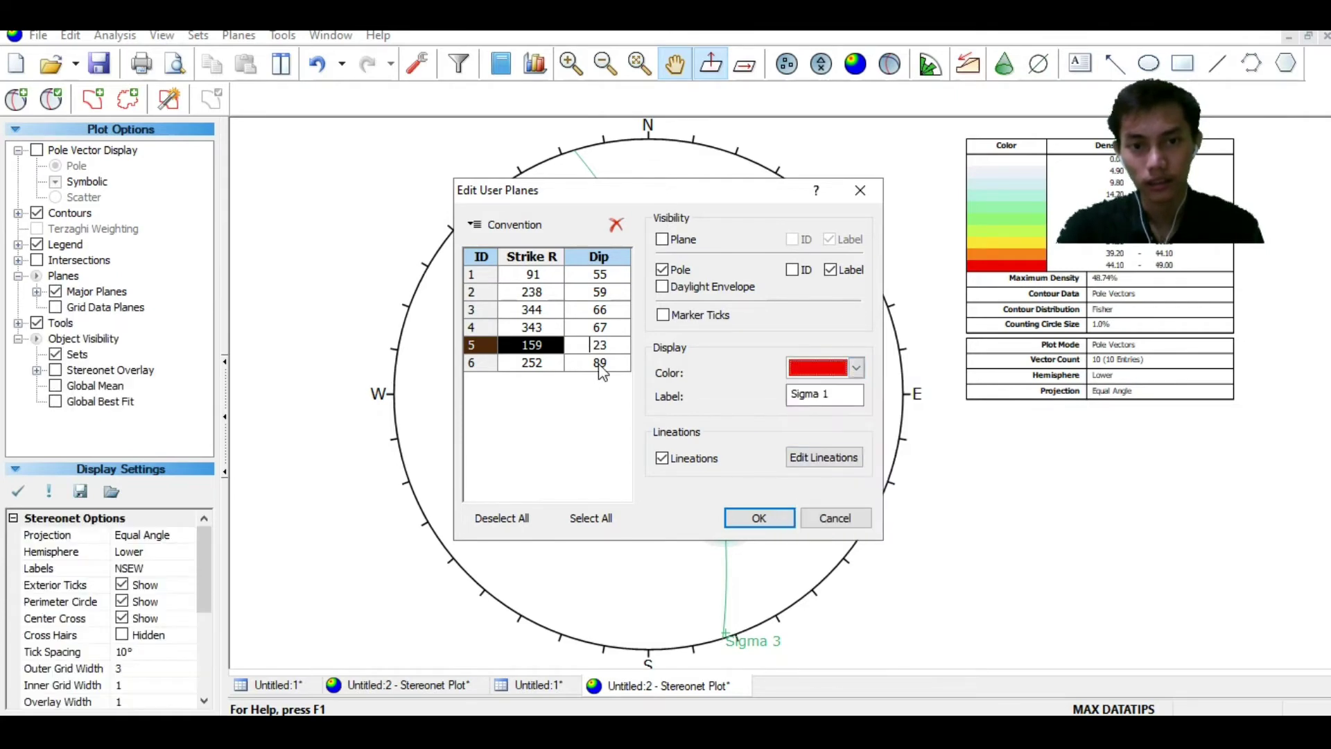
{"action": "left_click", "coordinate": [598, 363]}
{"action": "left_click", "coordinate": [820, 376]}
{"action": "left_click", "coordinate": [780, 430]}
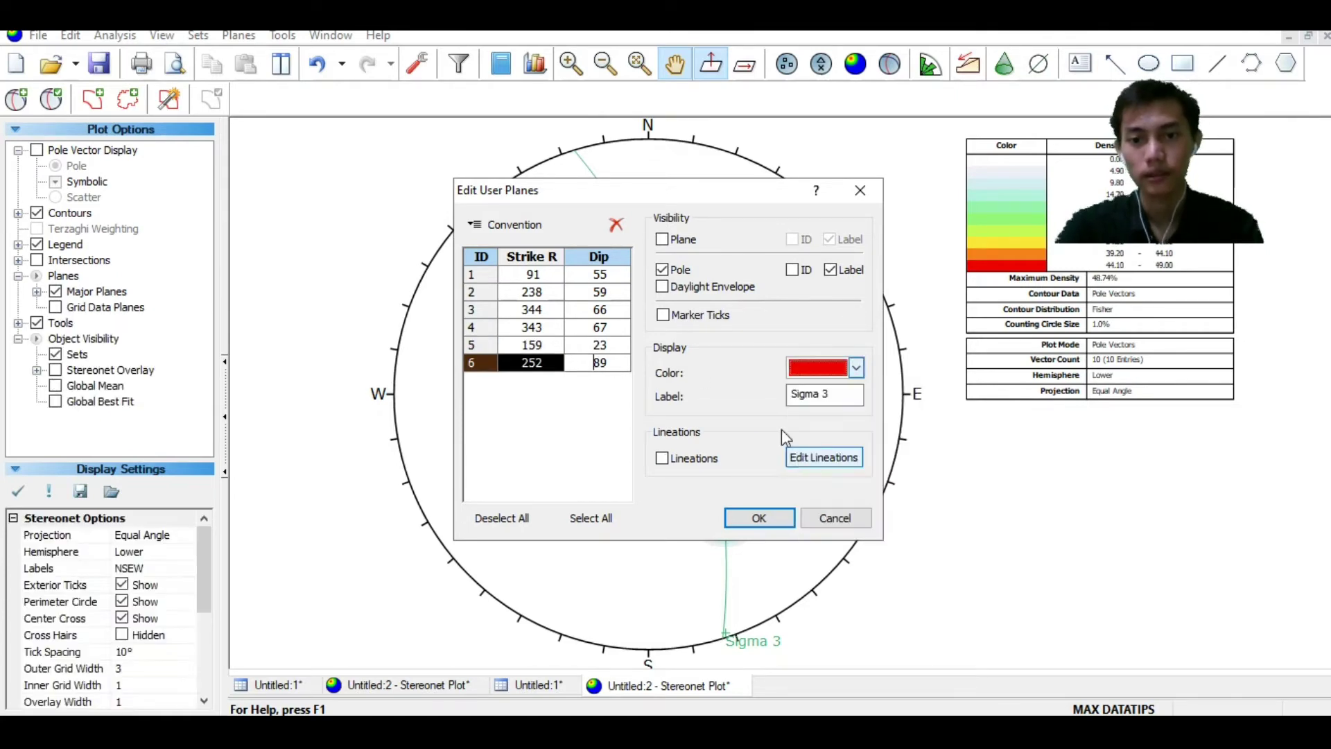
{"action": "left_click", "coordinate": [742, 517]}
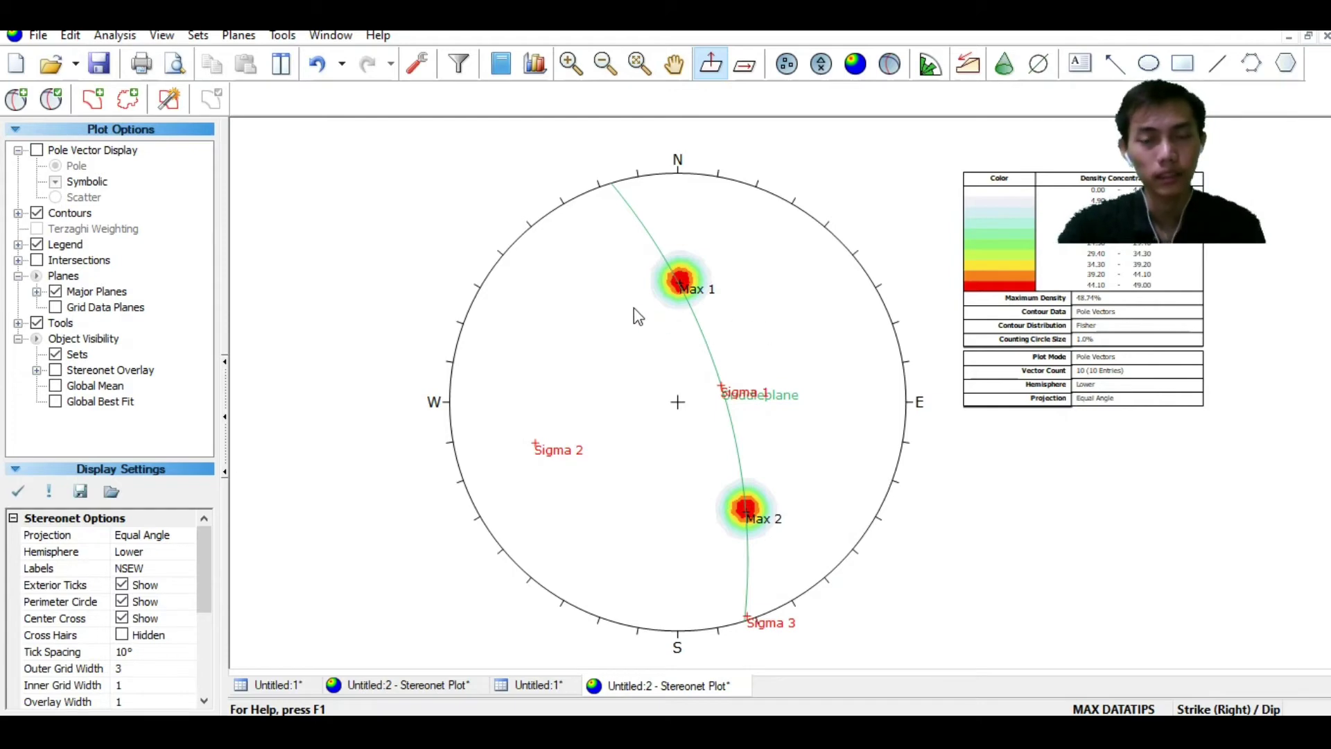
Redisplay the legend with the user planes table and switch the orientation convention to Trend / Plunge
{"action": "left_click", "coordinate": [38, 244]}
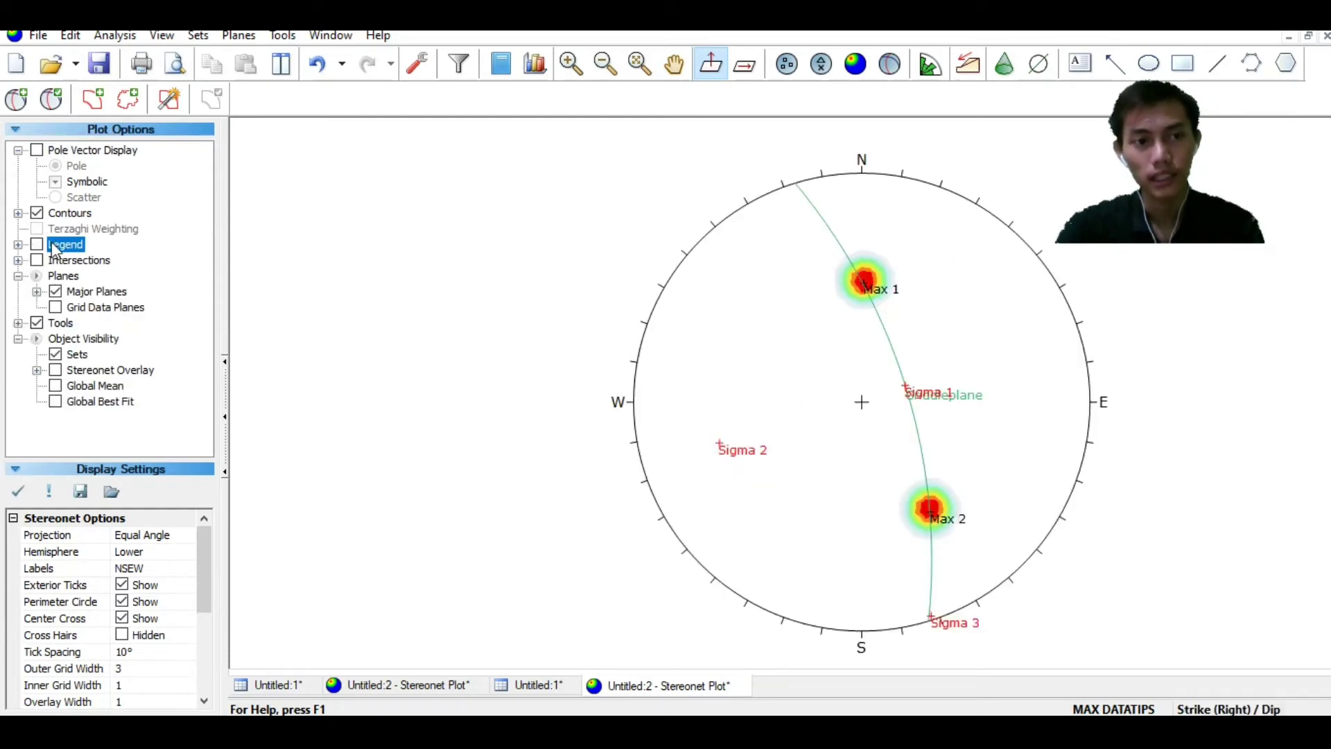
{"action": "left_click", "coordinate": [38, 244]}
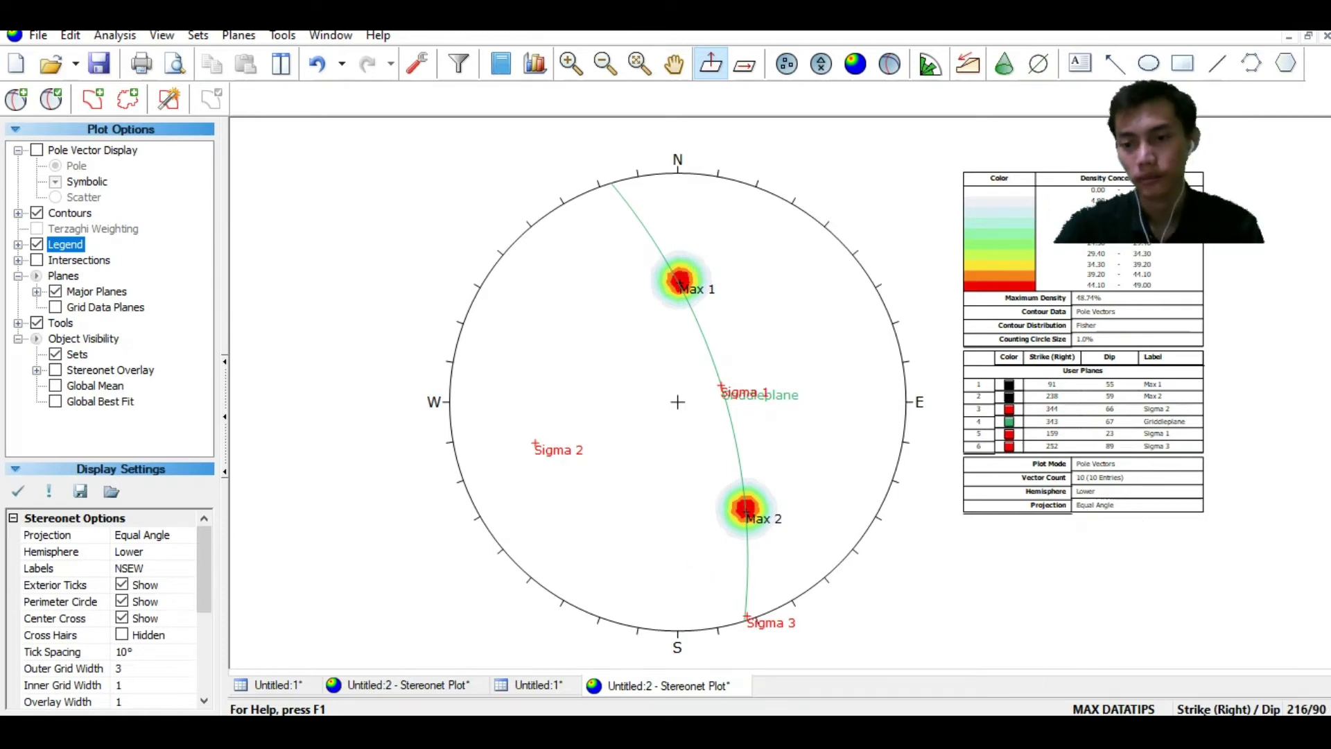
{"action": "left_click", "coordinate": [1209, 708]}
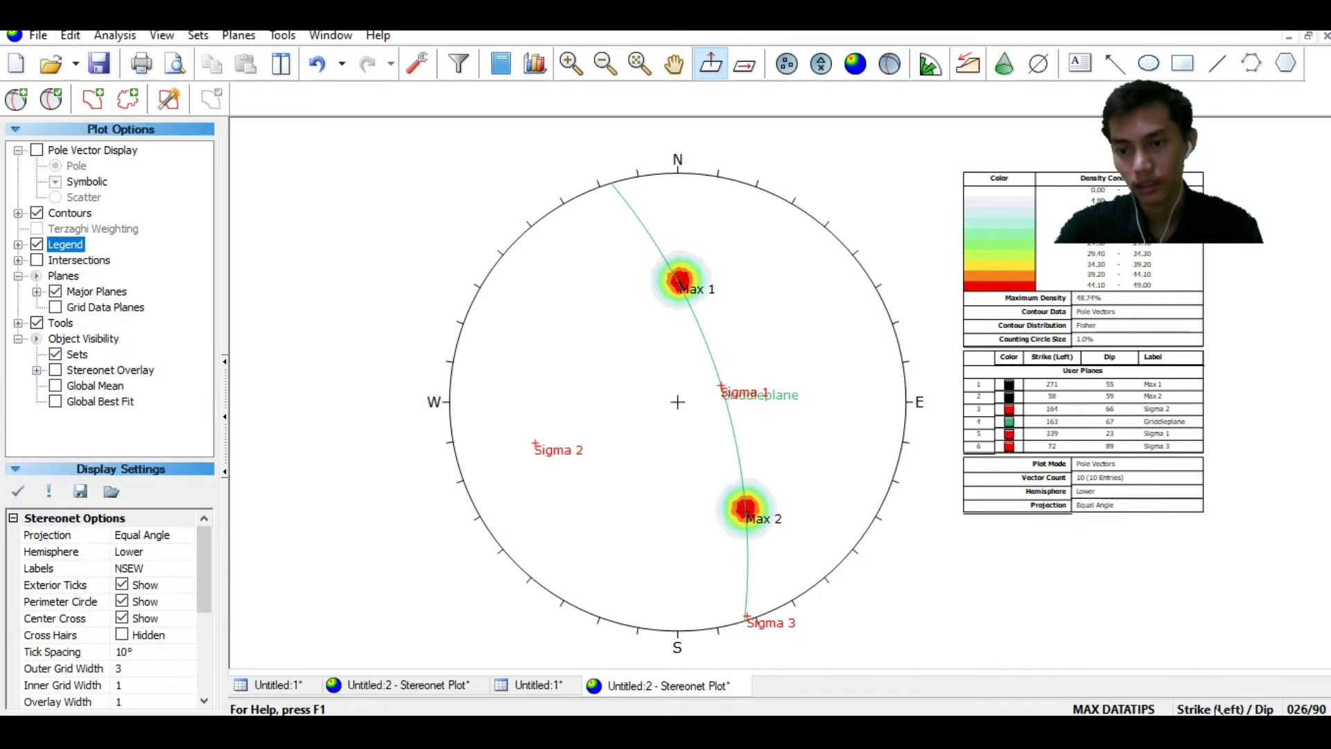
{"action": "left_click", "coordinate": [1218, 709]}
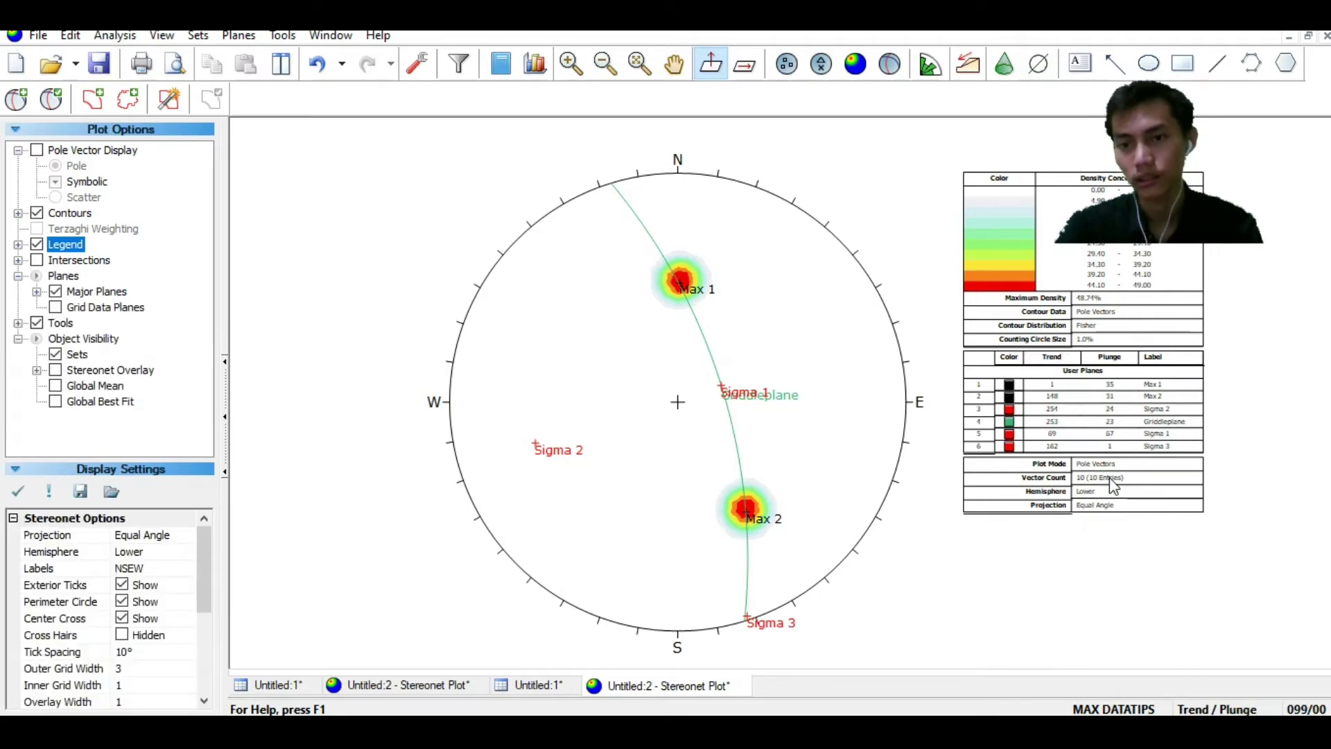
{"action": "scroll", "coordinate": [1110, 477], "scroll_direction": "up", "scroll_amount": 1}
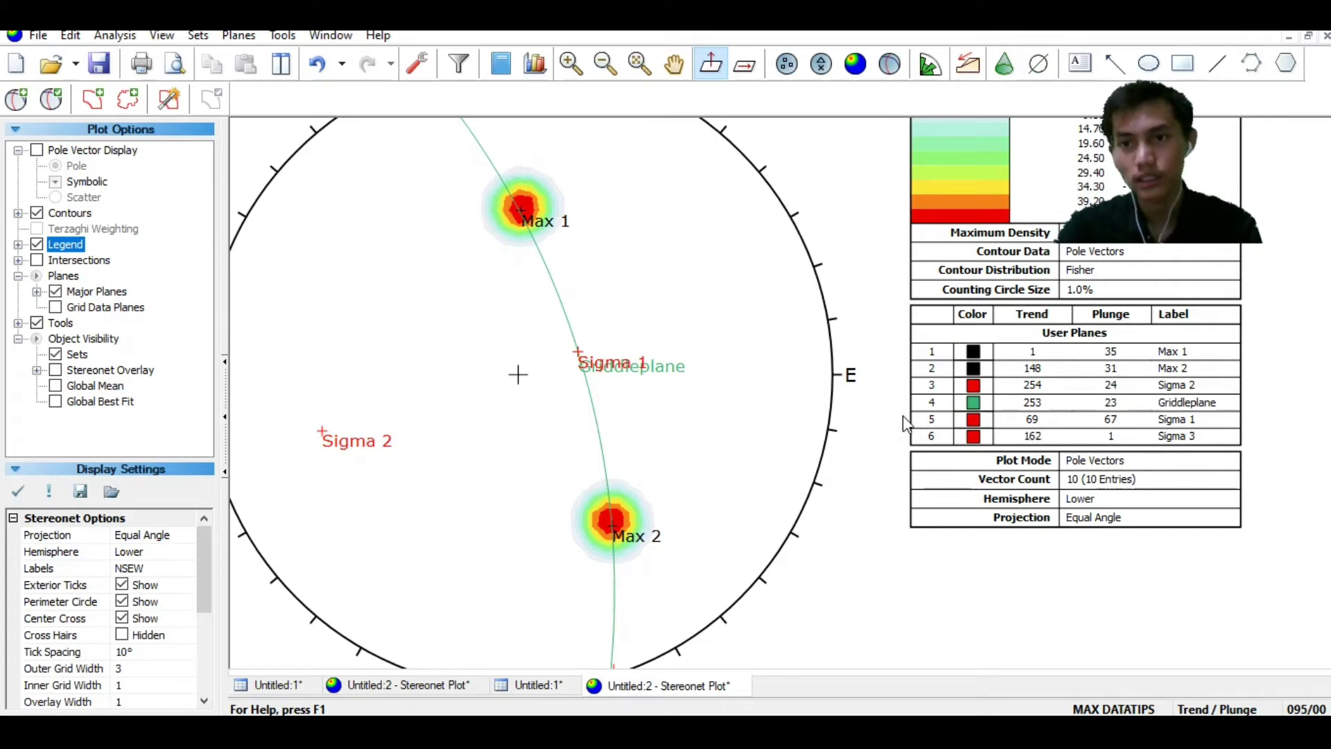
{"action": "scroll", "coordinate": [901, 424], "scroll_direction": "down", "scroll_amount": 3}
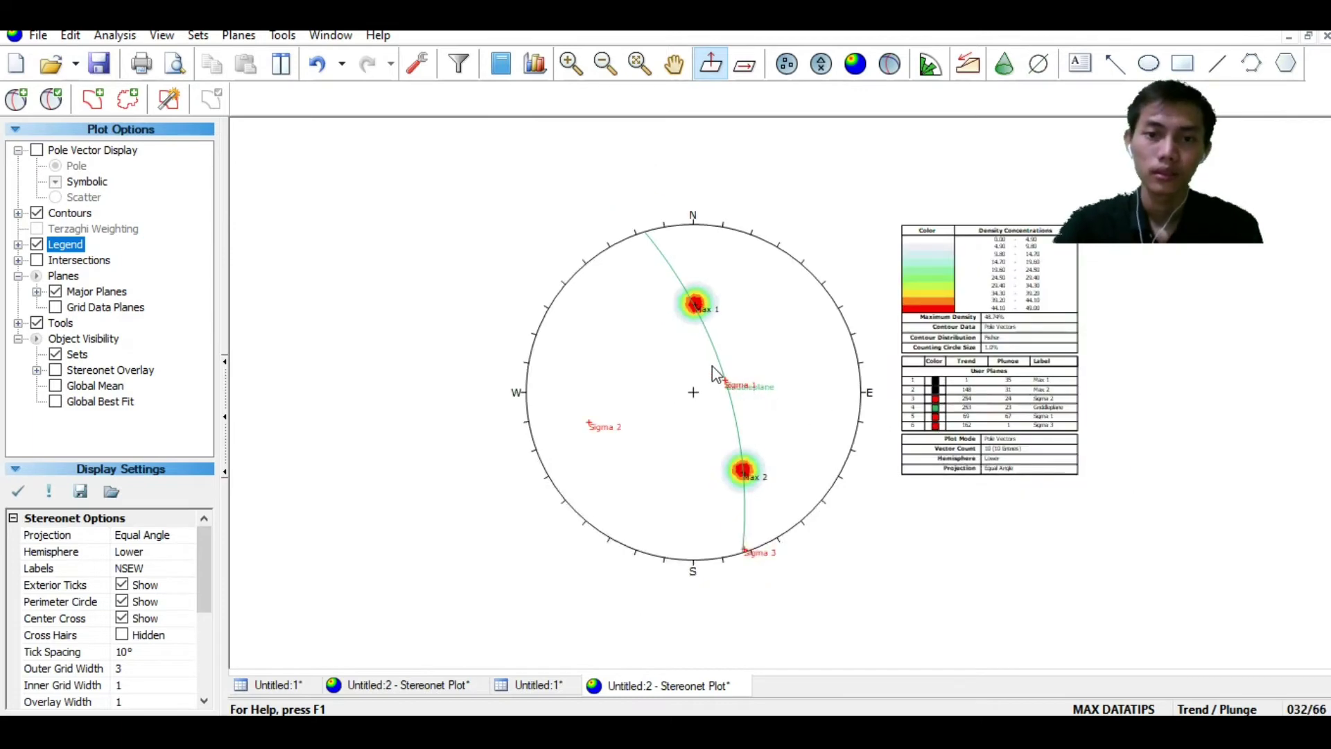
{"action": "scroll", "coordinate": [712, 363], "scroll_direction": "up", "scroll_amount": 1}
{"action": "scroll", "coordinate": [717, 399], "scroll_direction": "up", "scroll_amount": 1}
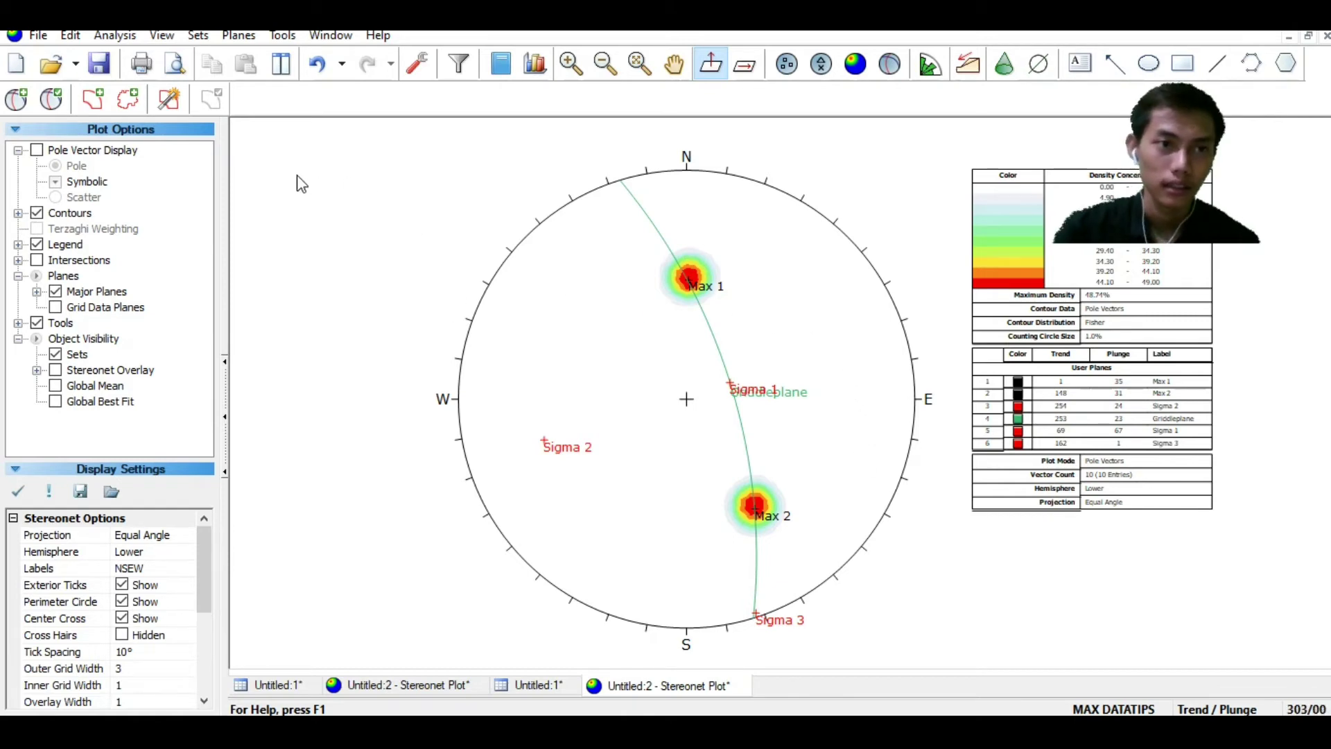
Create a new project with the global orientation format Strike (Right) / Dip and open its contour stereonet plot
{"action": "left_click", "coordinate": [38, 36]}
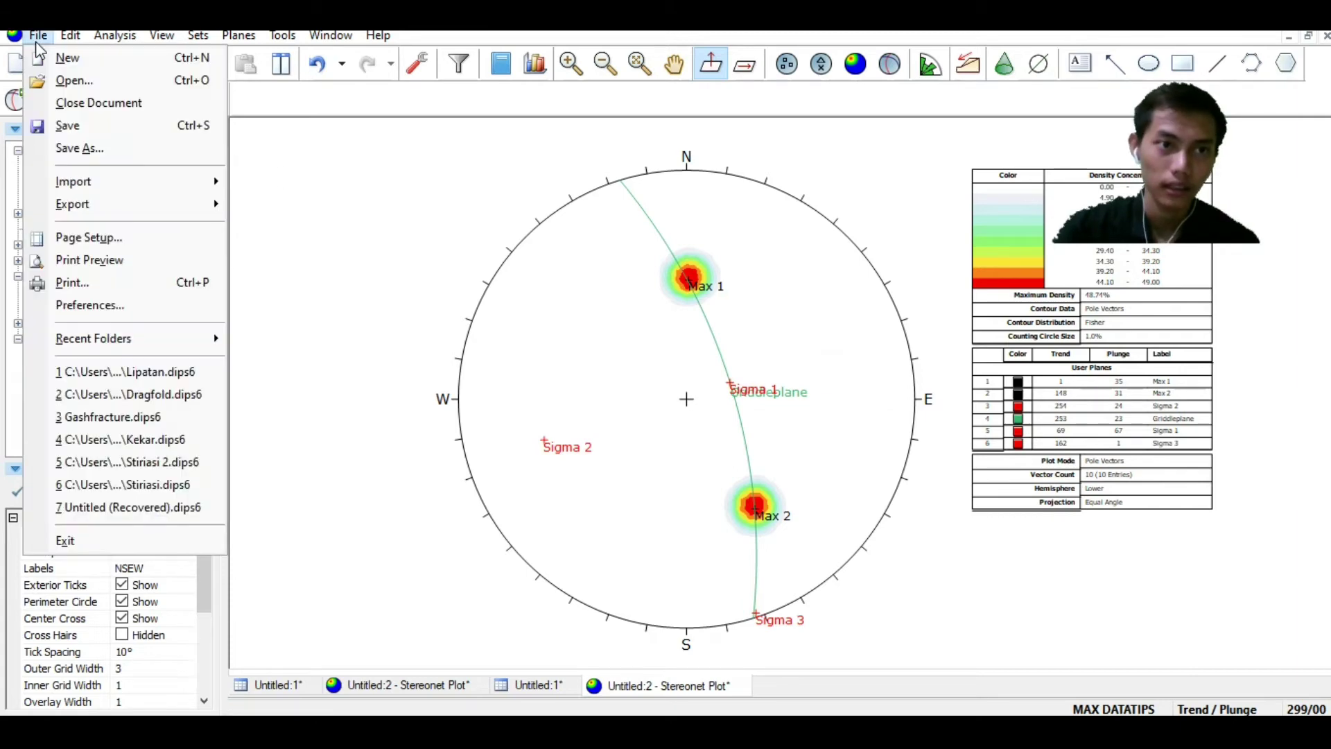
{"action": "left_click", "coordinate": [45, 61]}
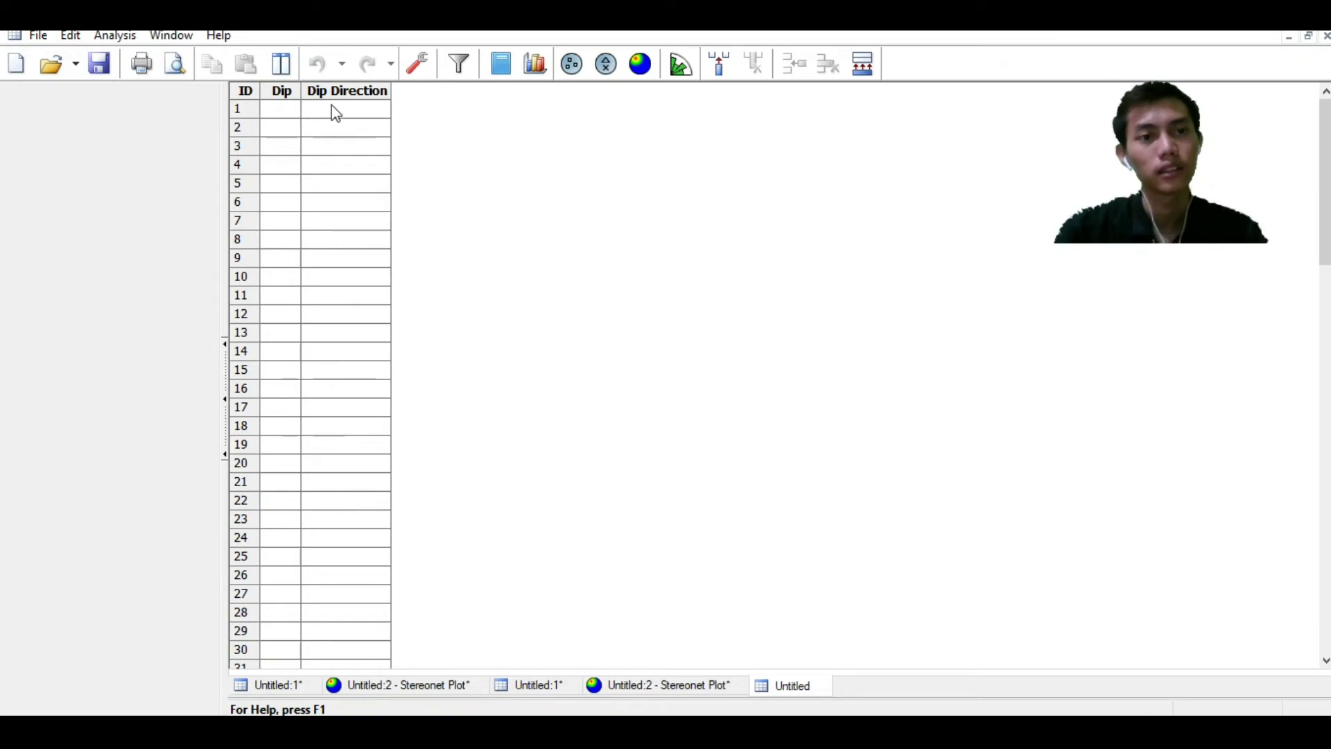
{"action": "left_click", "coordinate": [417, 63]}
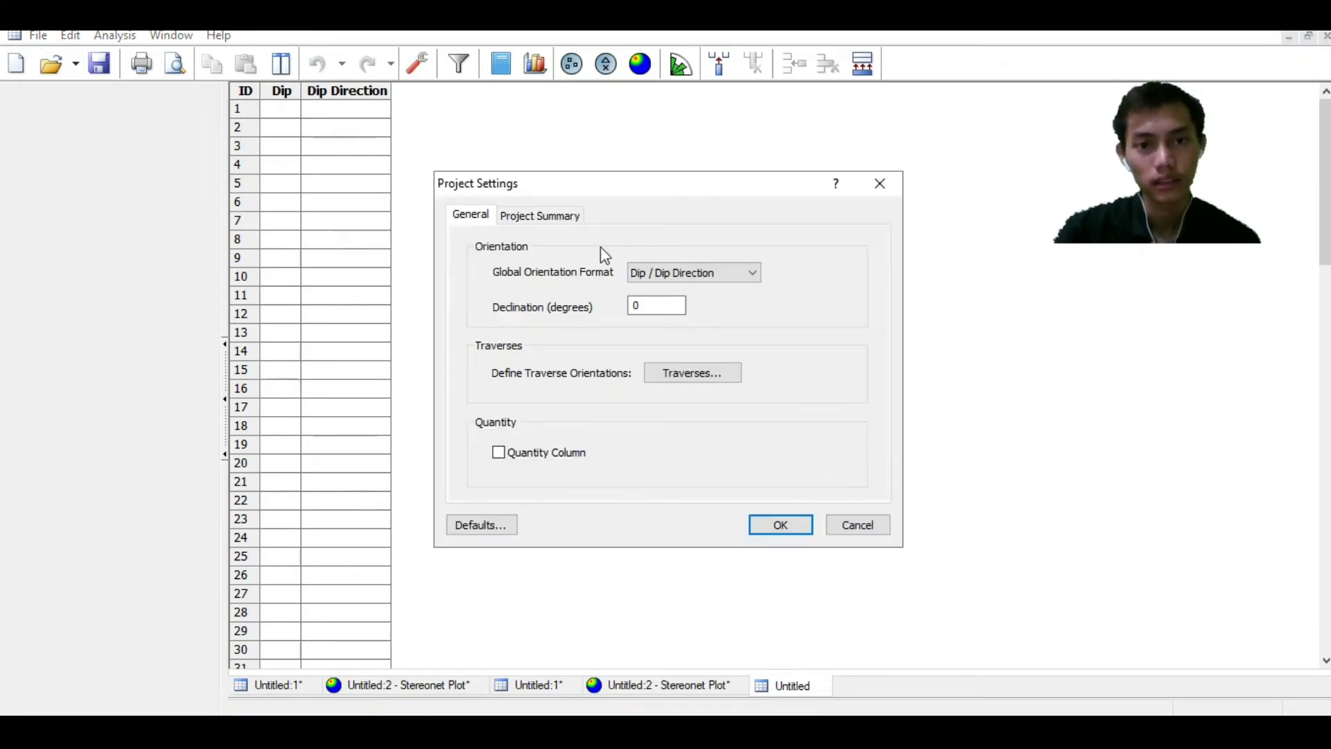
{"action": "left_click", "coordinate": [644, 274]}
{"action": "left_click", "coordinate": [686, 303]}
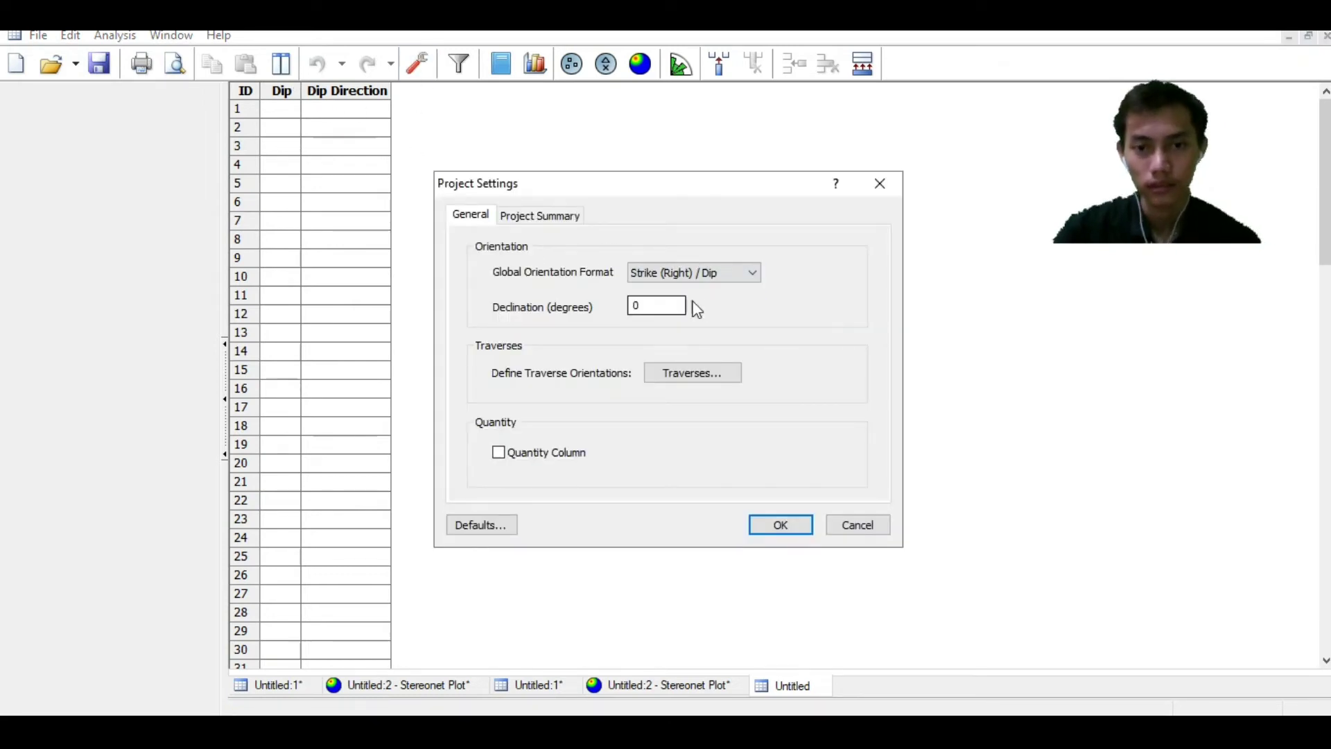
{"action": "left_click", "coordinate": [767, 524]}
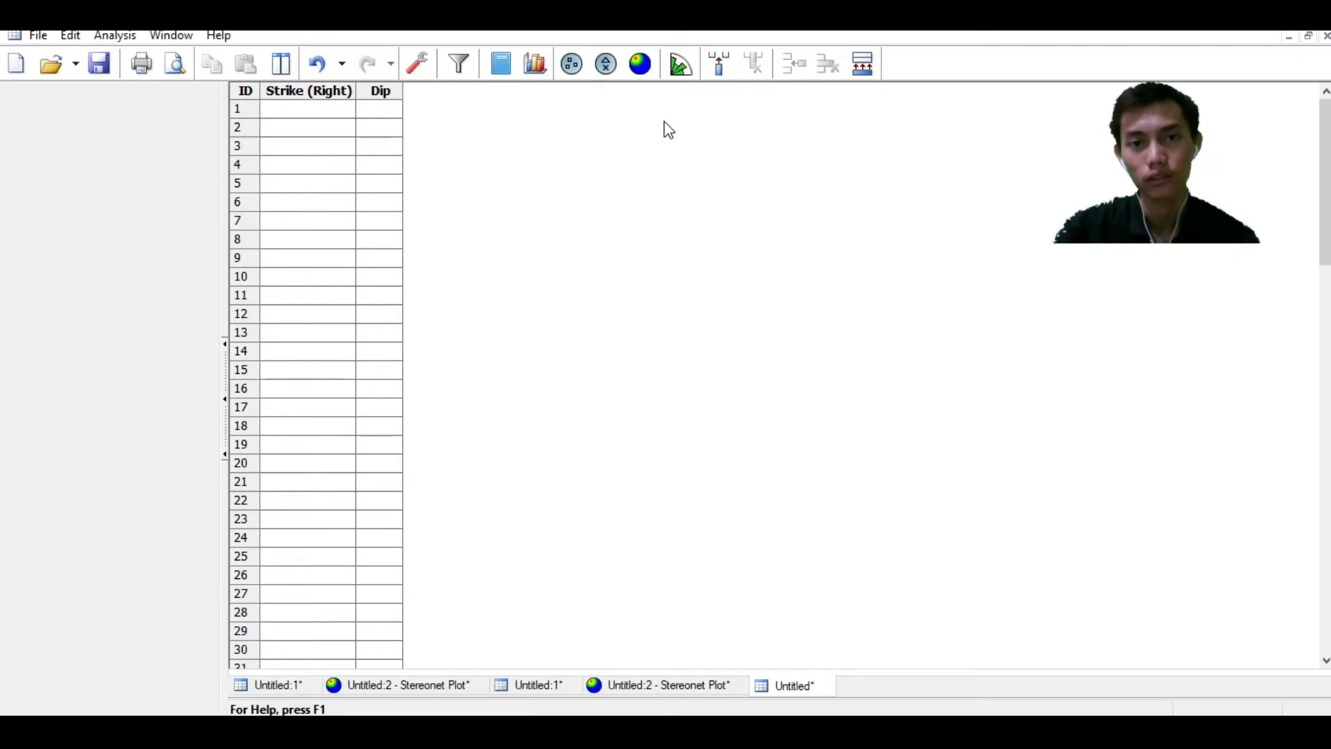
{"action": "left_click", "coordinate": [643, 69]}
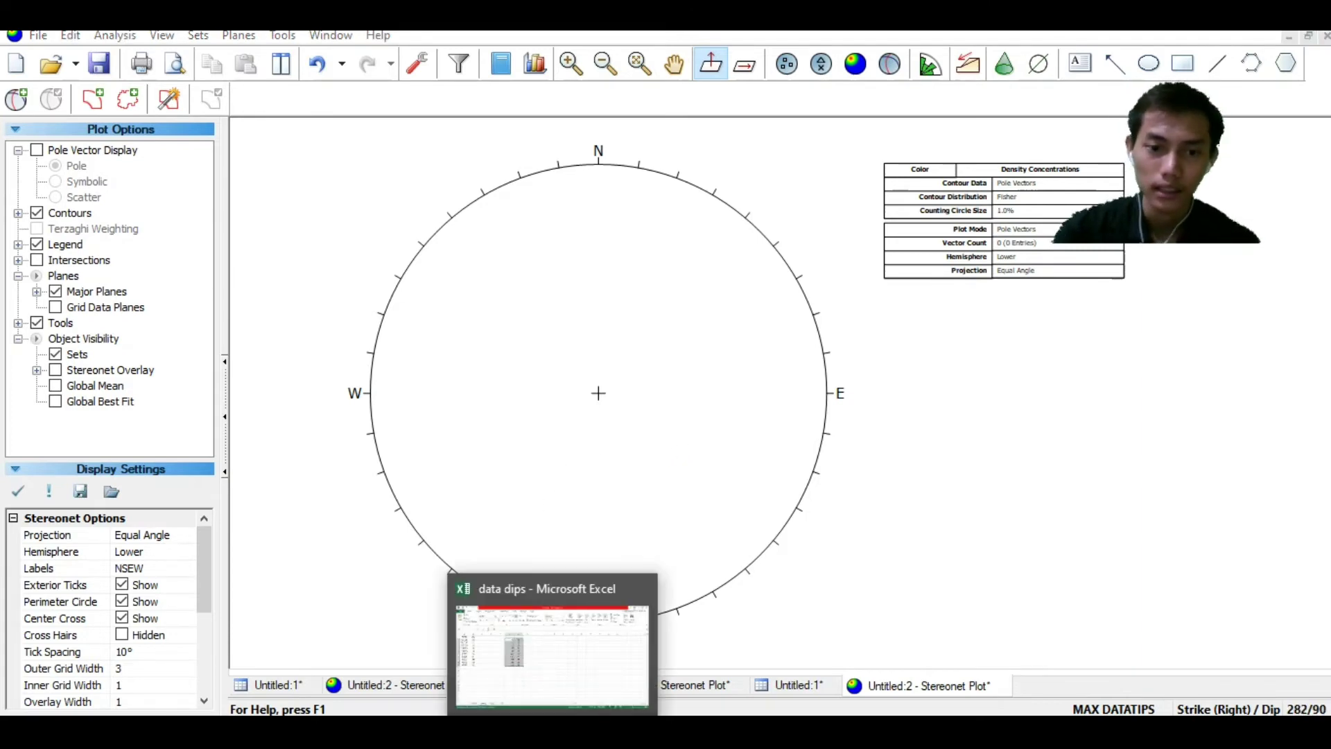
Switch to the data dips workbook in Excel, read the first Bidang sesar and Gash Fracture pair on the Sesar sheet, and return to Dips
{"action": "left_click", "coordinate": [552, 731]}
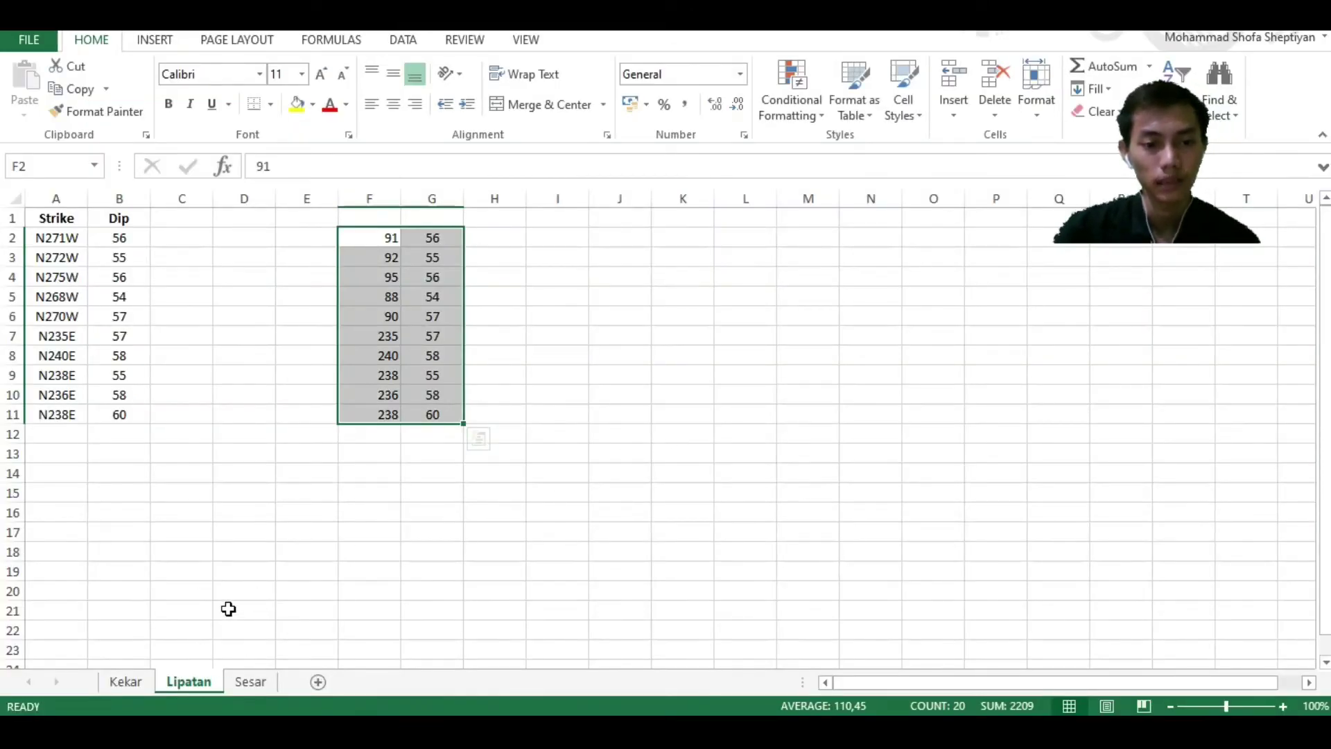
{"action": "left_click", "coordinate": [251, 682]}
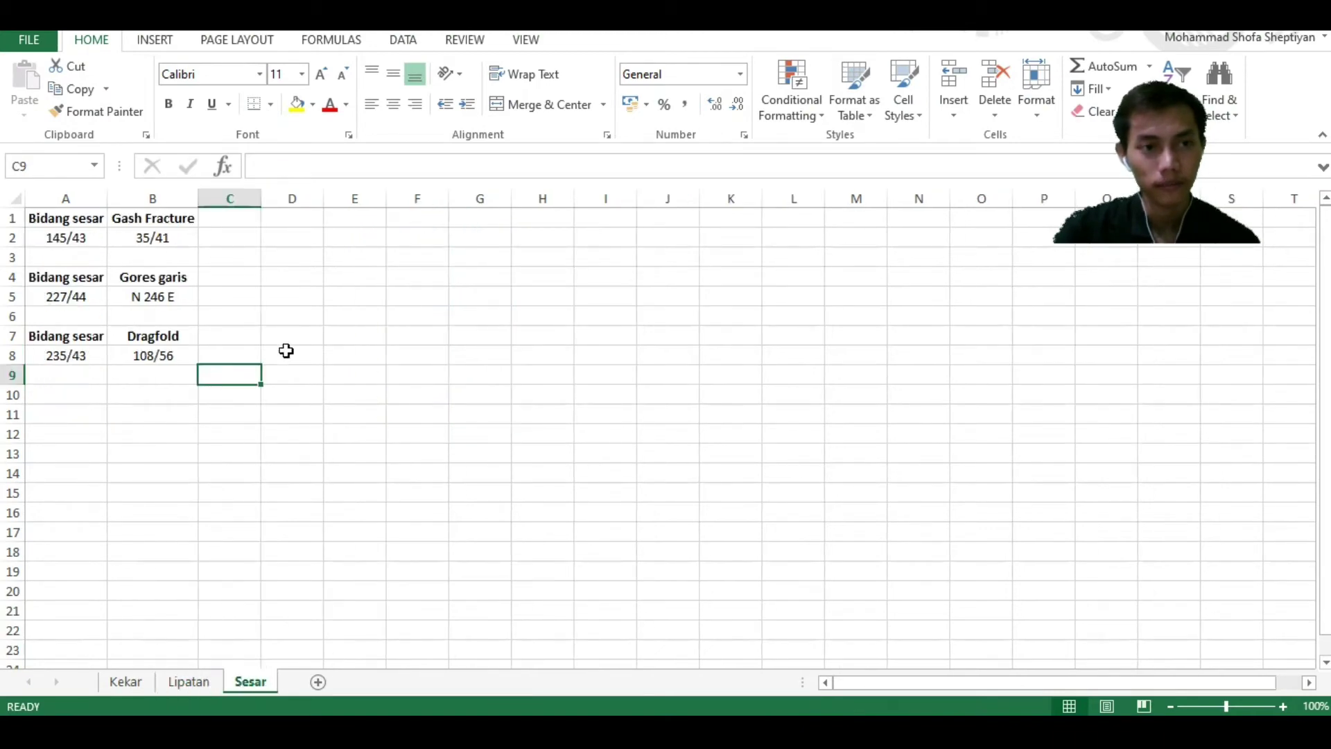
{"action": "left_click", "coordinate": [62, 244]}
{"action": "left_click", "coordinate": [139, 241]}
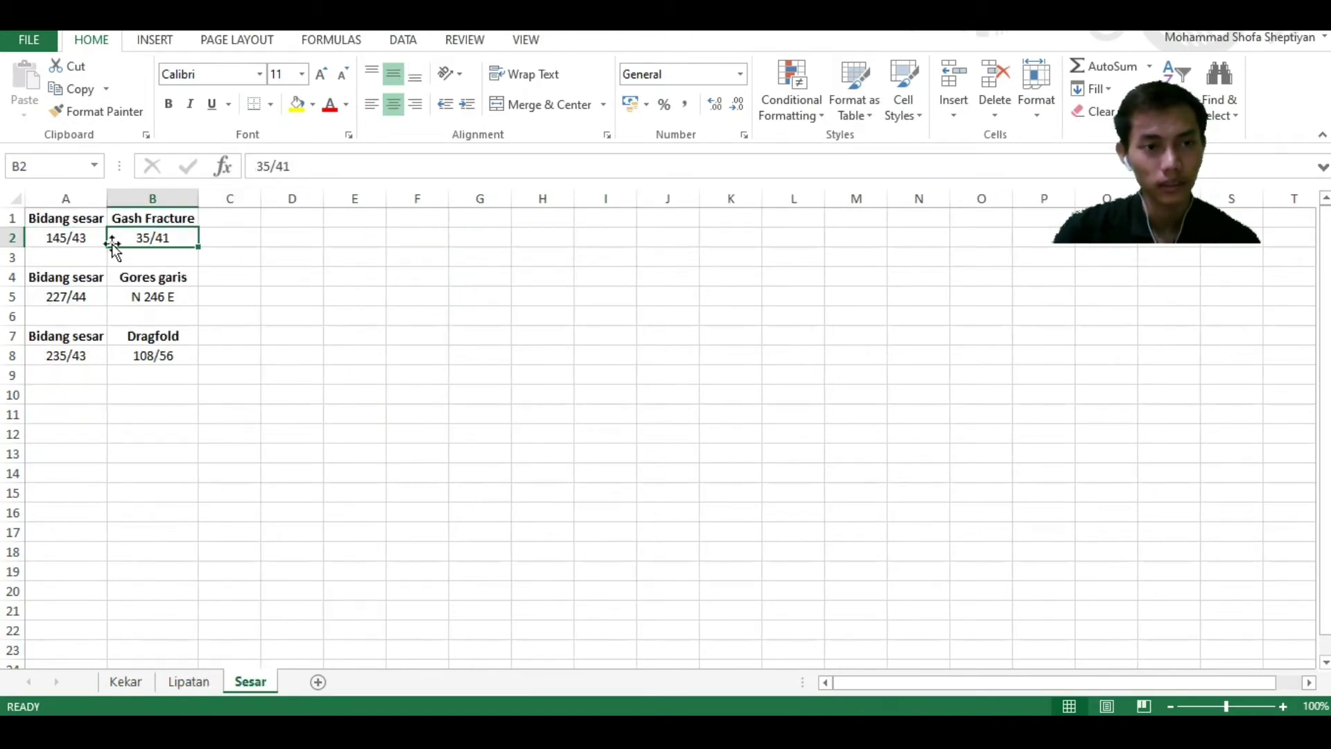
{"action": "left_click", "coordinate": [58, 238]}
{"action": "left_click", "coordinate": [151, 237]}
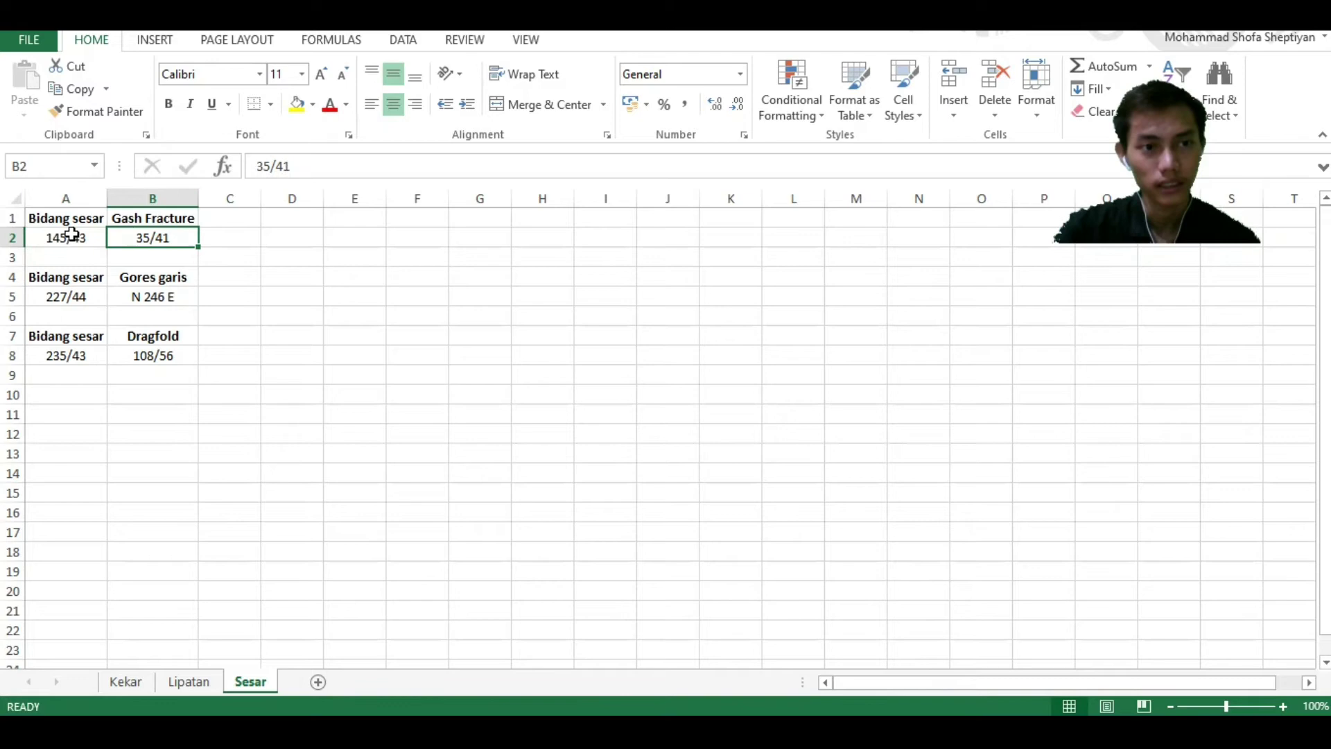
{"action": "left_click", "coordinate": [238, 236]}
{"action": "left_click", "coordinate": [66, 240]}
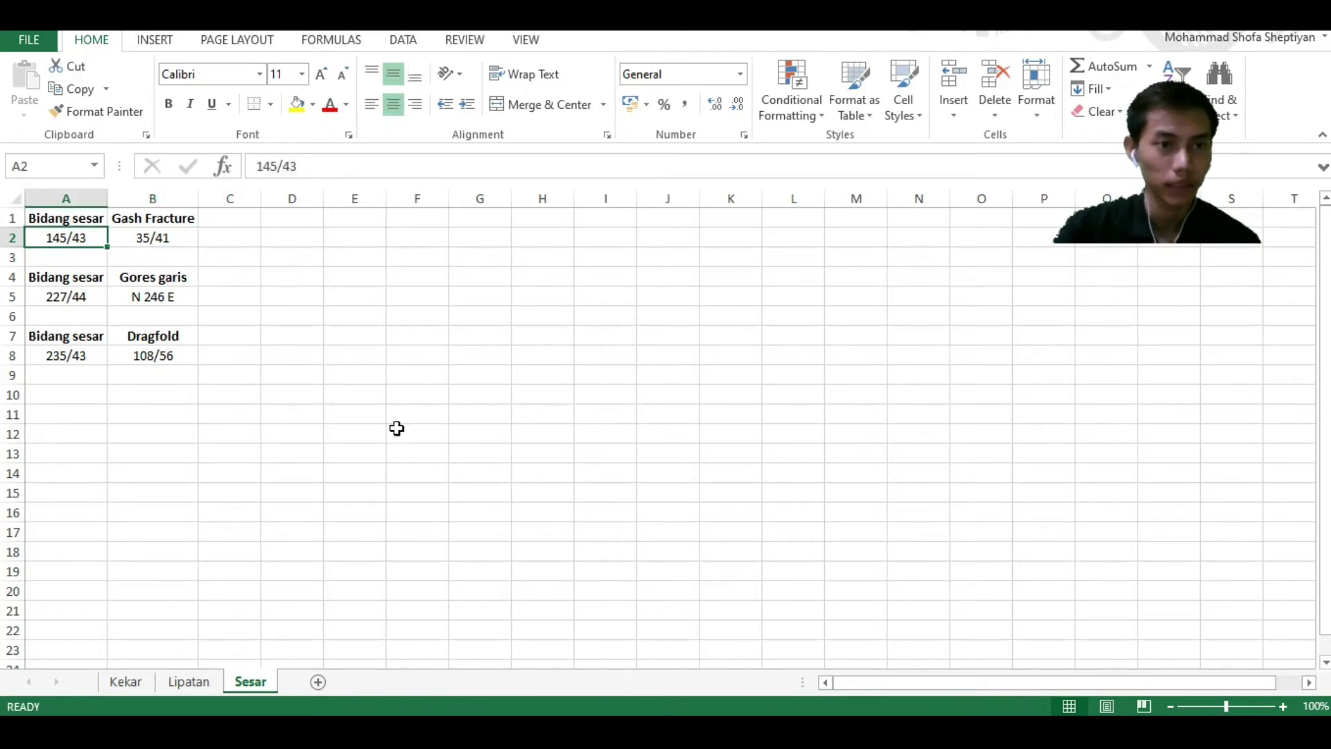
{"action": "key", "text": "alt+Tab"}
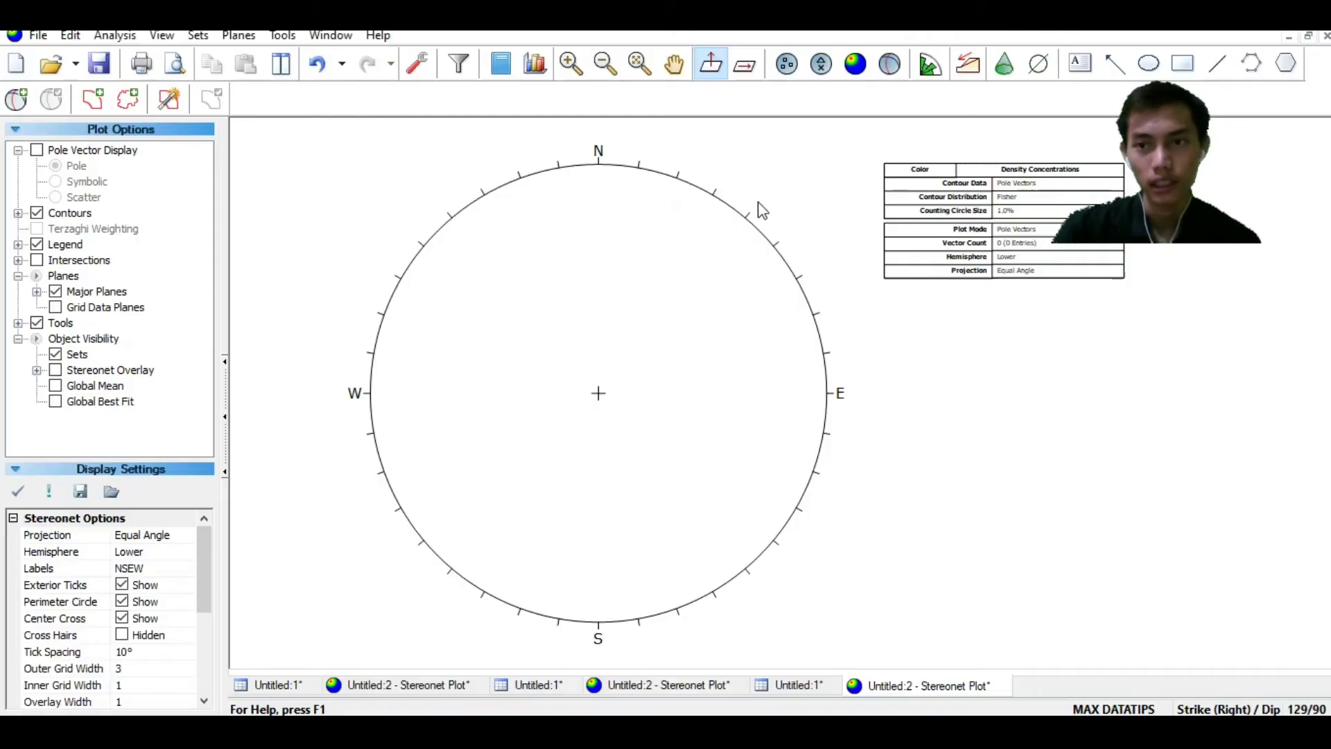
Add a user plane labelled Faultplane with strike/dip 145/43, showing the plane and label but hiding its pole and ID
{"action": "left_click", "coordinate": [17, 99]}
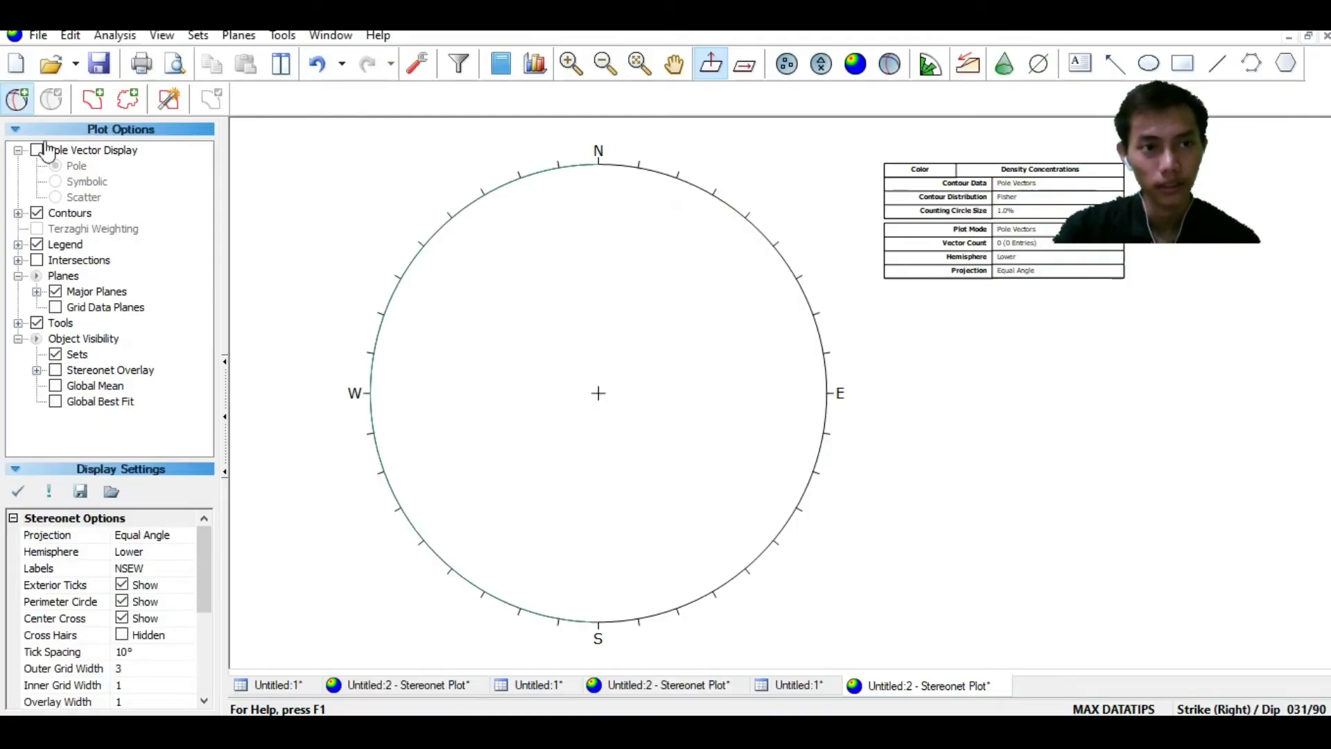
{"action": "left_click", "coordinate": [555, 327]}
{"action": "left_click", "coordinate": [656, 348]}
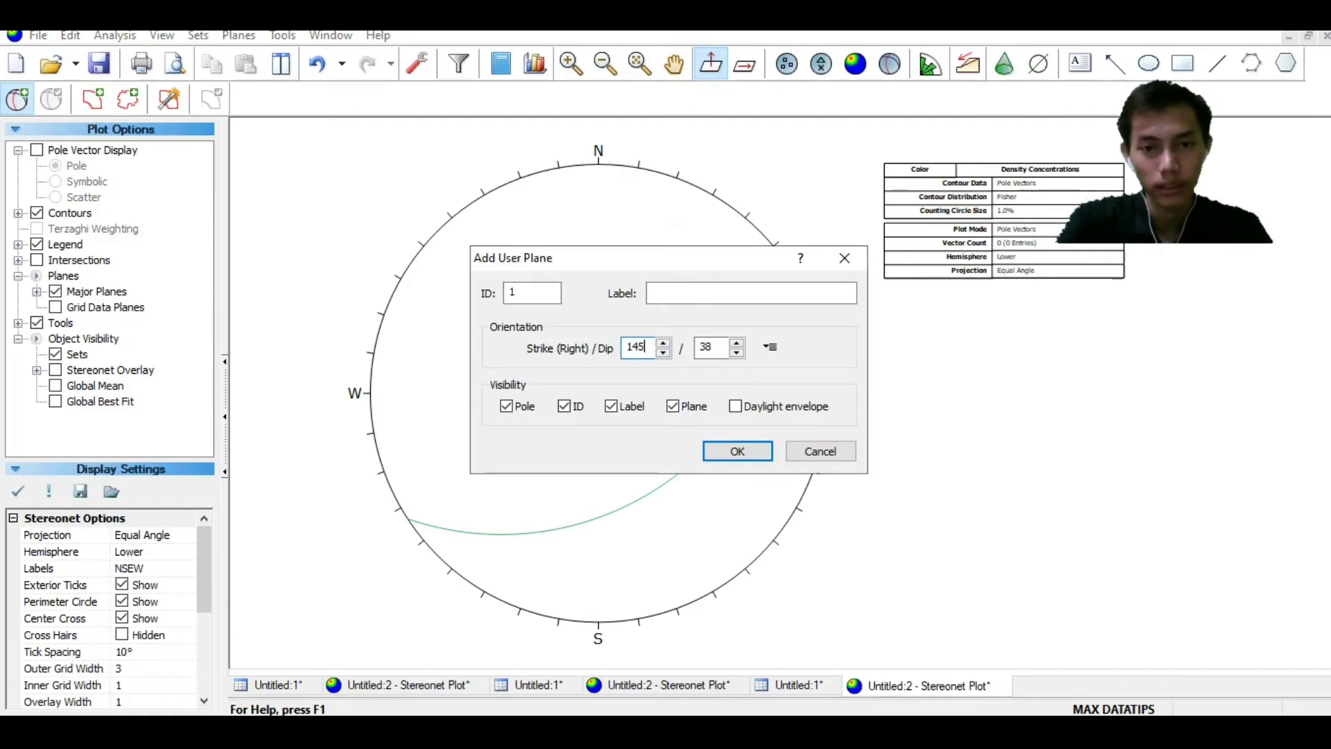
{"action": "left_click", "coordinate": [738, 343]}
{"action": "left_click", "coordinate": [707, 294]}
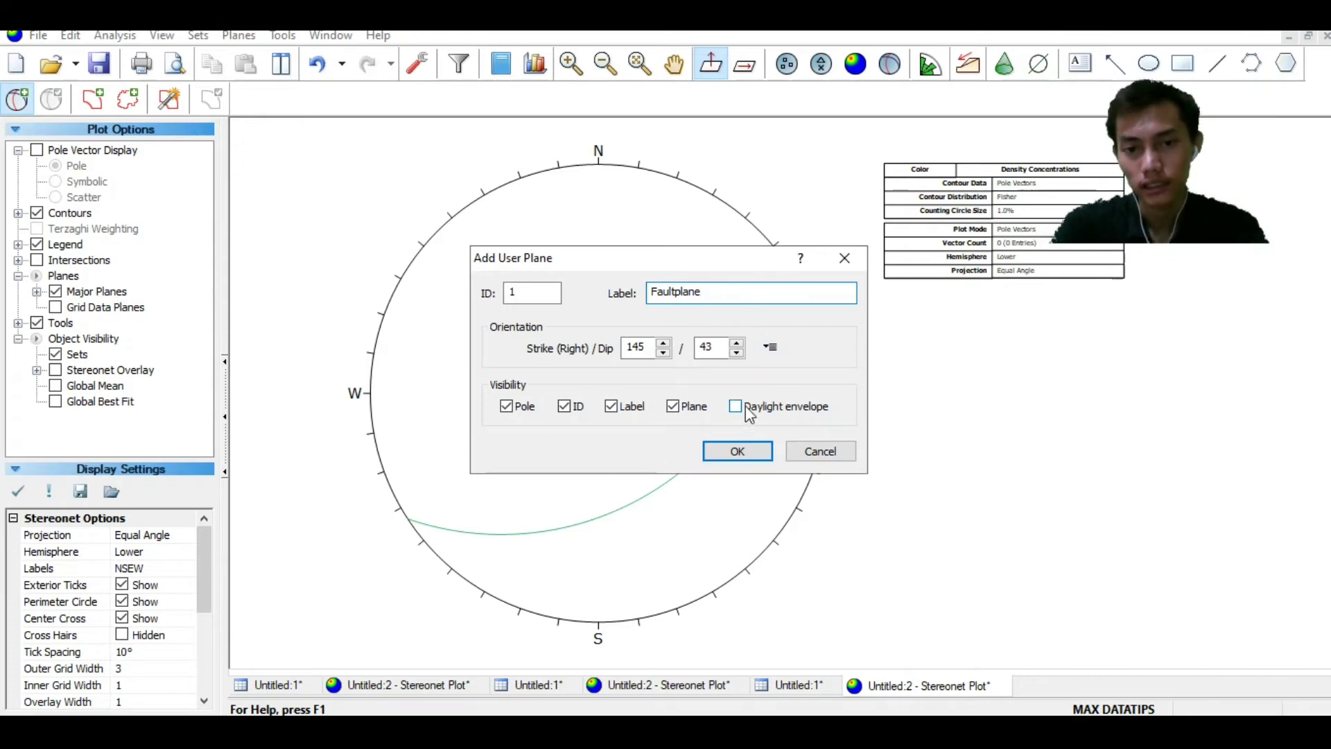
{"action": "left_click", "coordinate": [507, 407]}
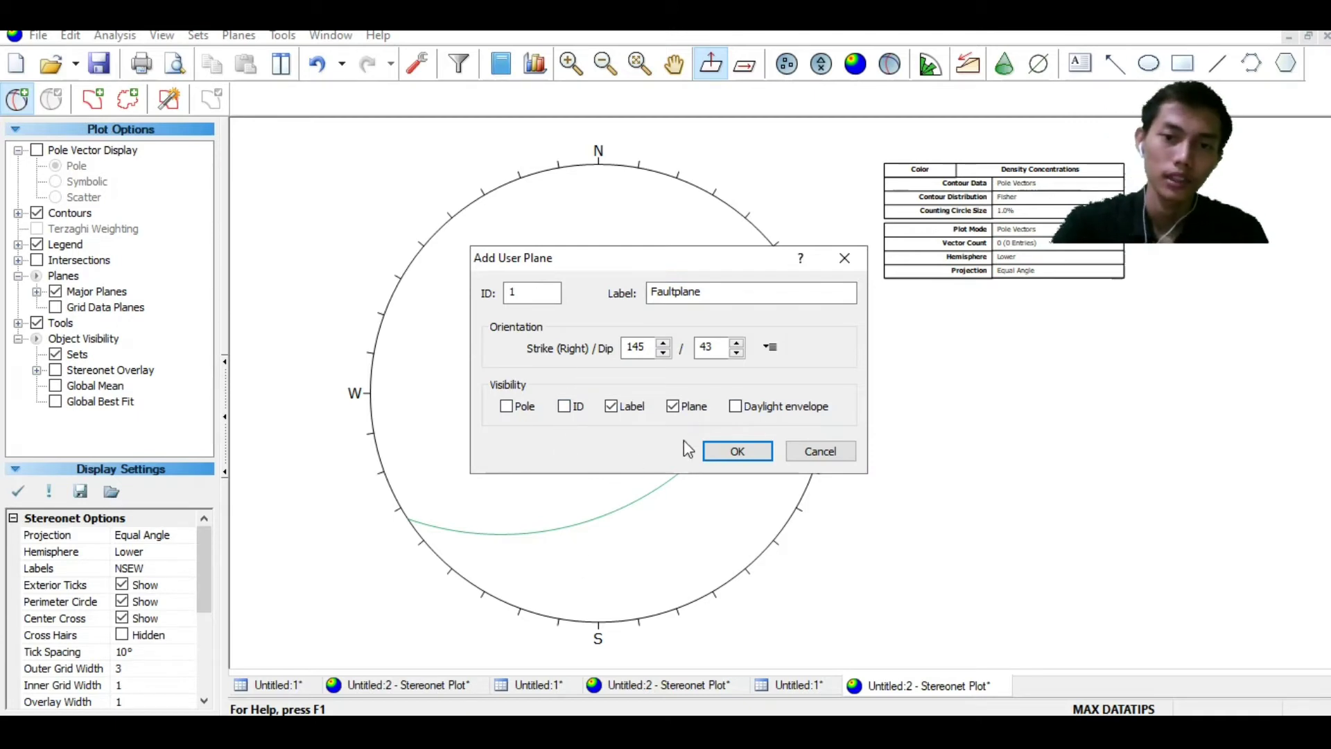
{"action": "left_click", "coordinate": [717, 451]}
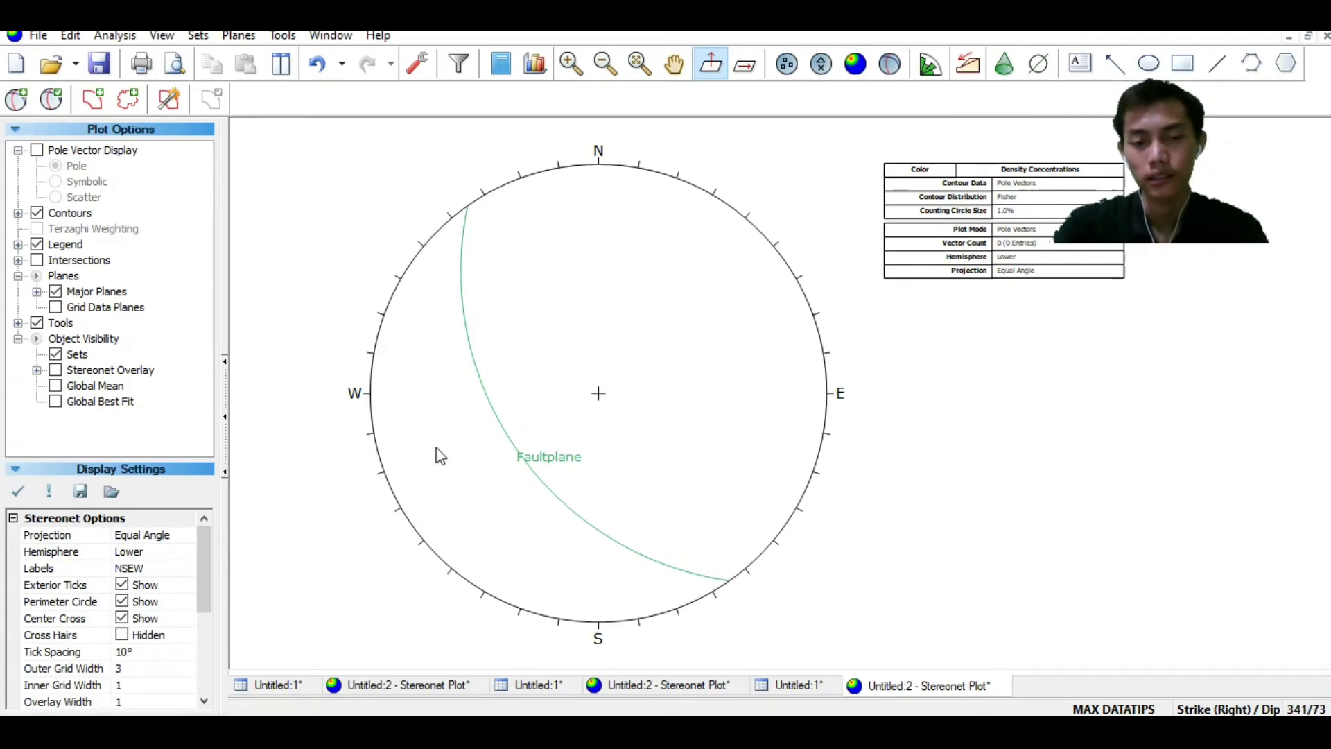
Check the first Gash Fracture reading on the Sesar sheet in Excel and add it in Dips as a user plane with strike/dip 35/41
{"action": "left_click", "coordinate": [603, 712]}
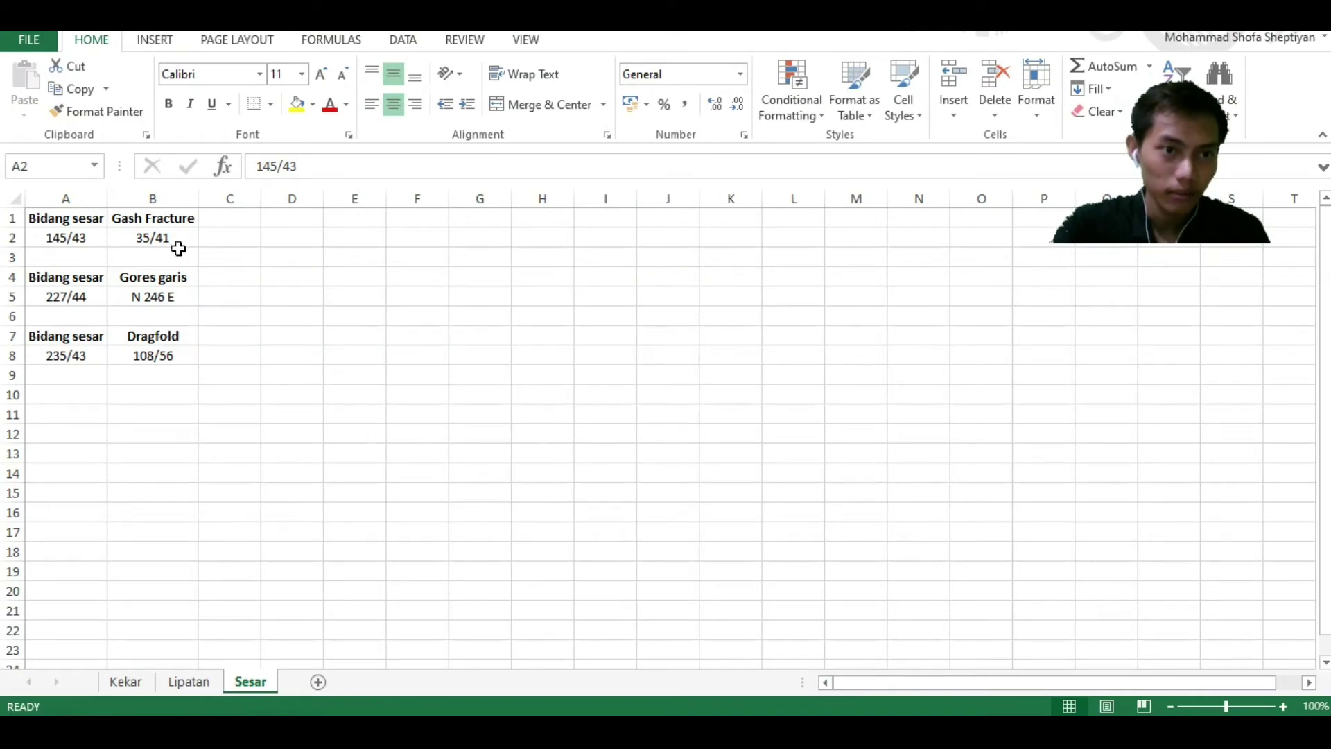
{"action": "left_click", "coordinate": [574, 712]}
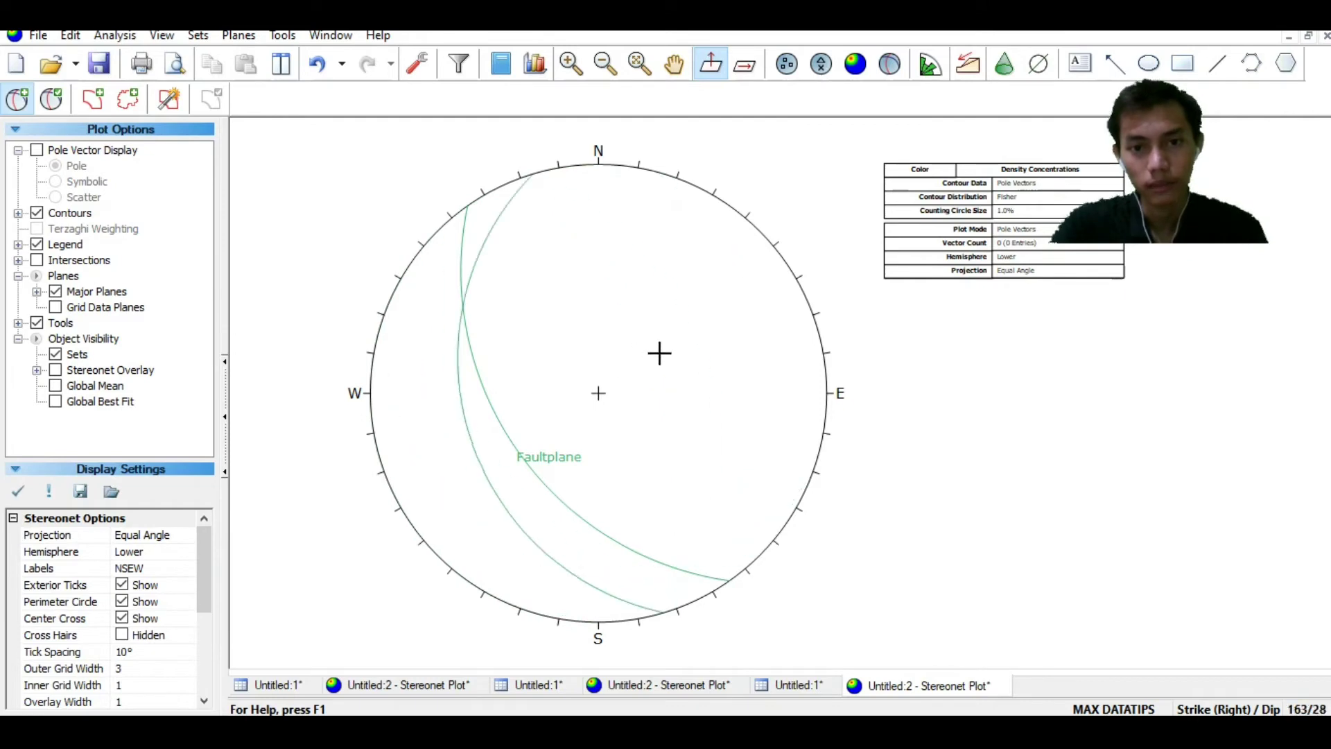
{"action": "left_click", "coordinate": [655, 354]}
{"action": "left_click", "coordinate": [647, 350]}
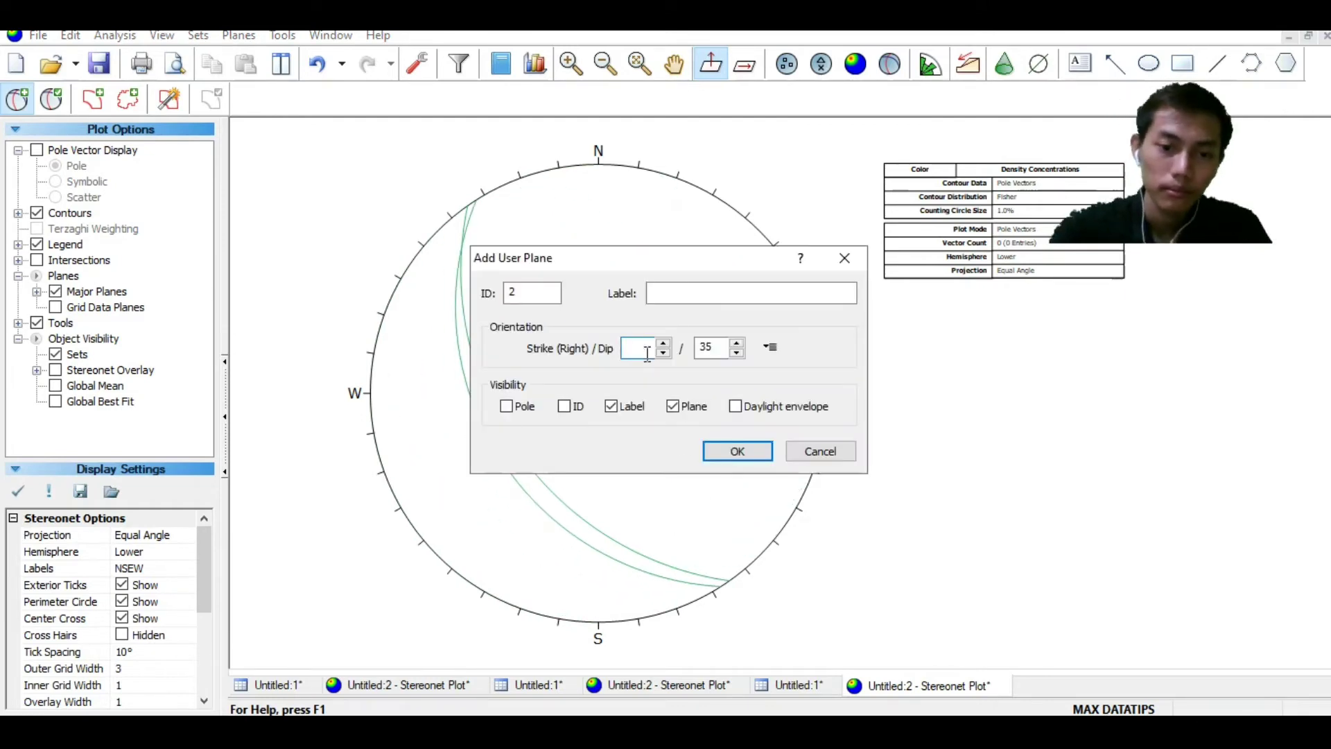
{"action": "key", "text": "alt+Tab"}
{"action": "key", "text": "alt+Tab"}
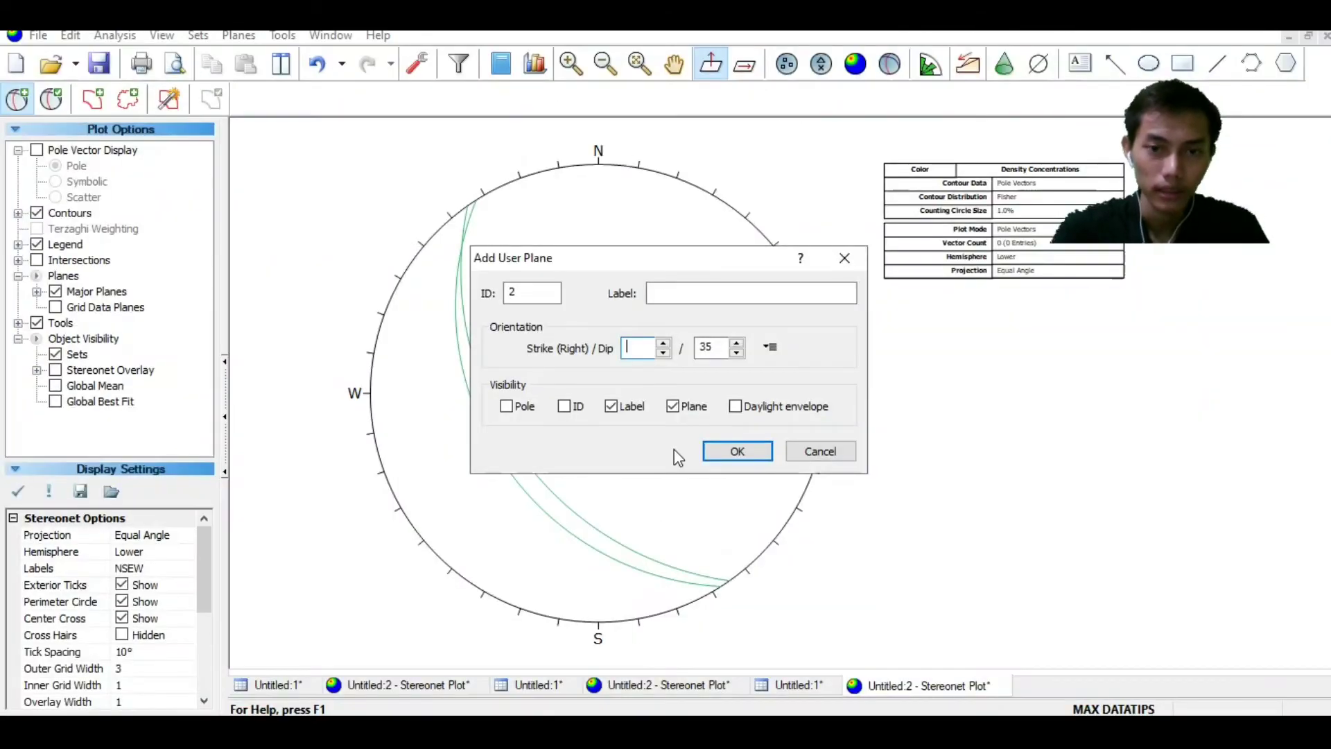
{"action": "type", "text": "35"}
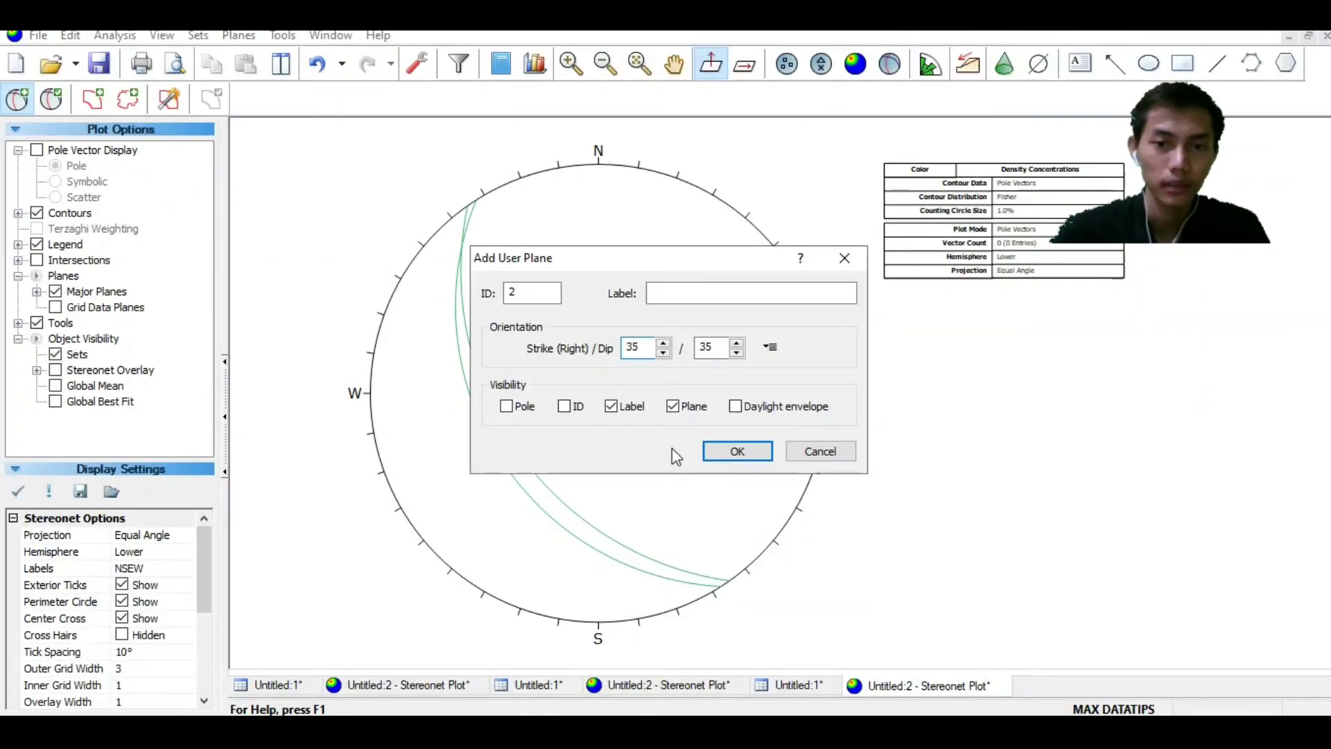
{"action": "left_click", "coordinate": [737, 345]}
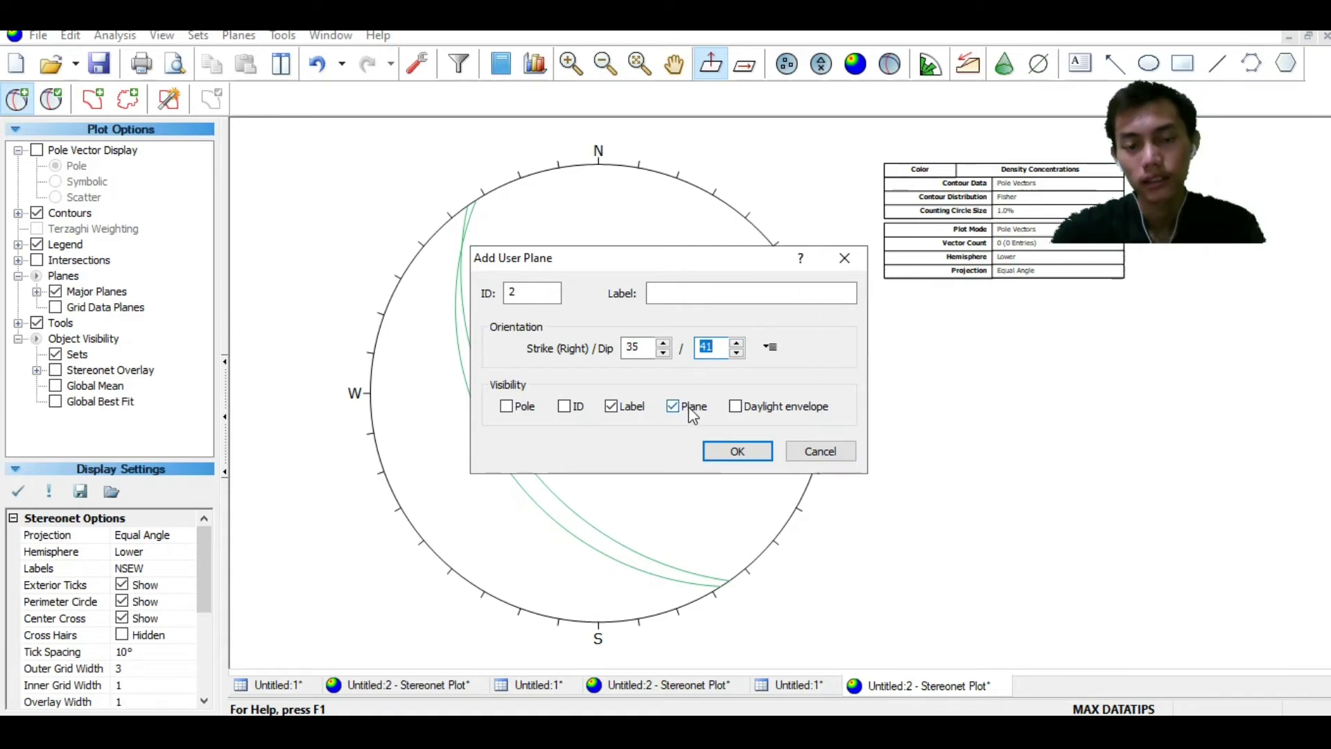
{"action": "left_click", "coordinate": [719, 448]}
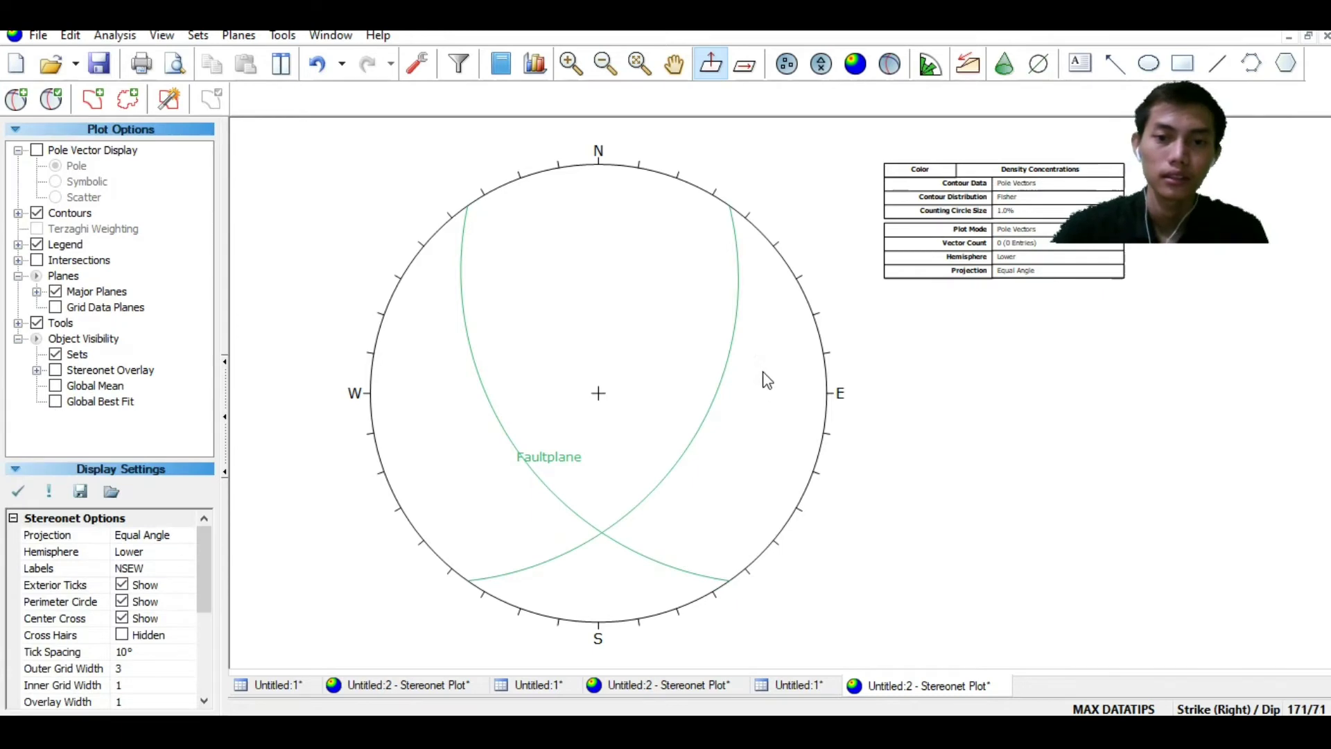
Label the 35/41 user plane Gashfracture and apply the edit
{"action": "left_click", "coordinate": [53, 99]}
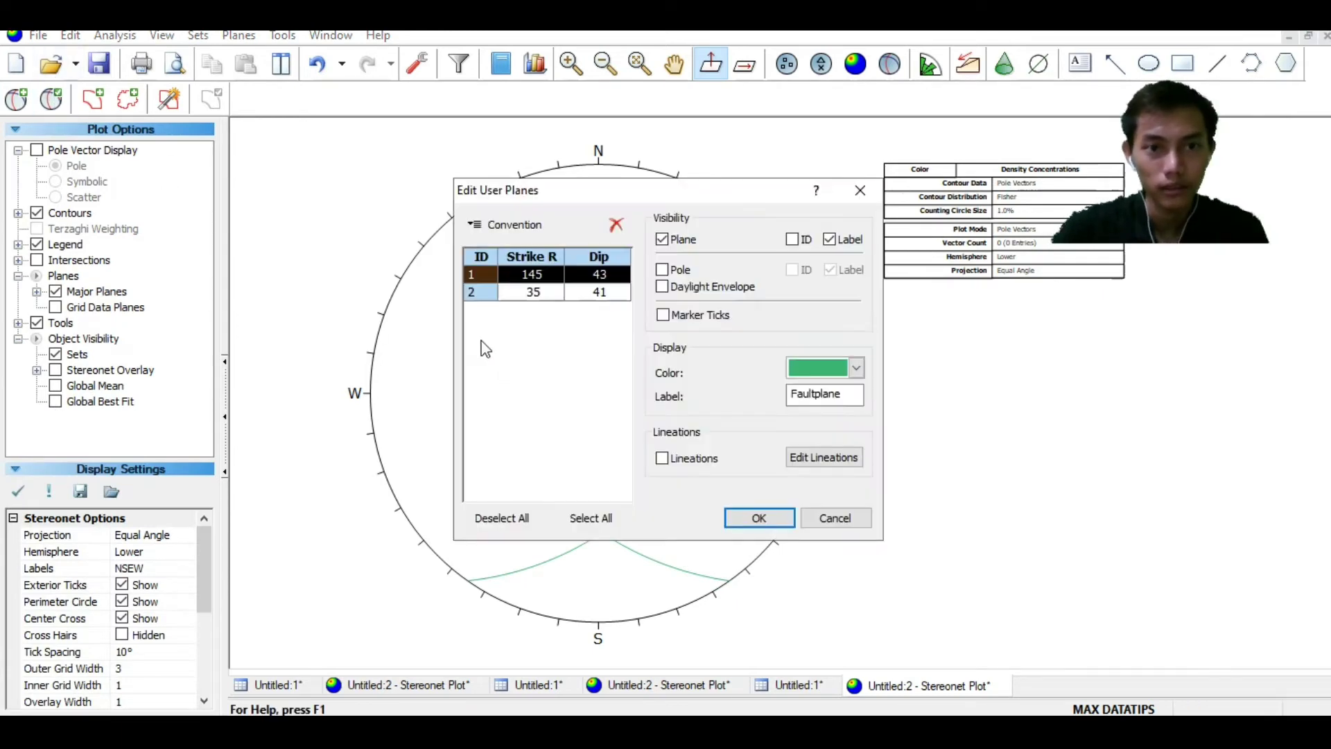
{"action": "left_click", "coordinate": [534, 292]}
{"action": "left_click", "coordinate": [814, 397]}
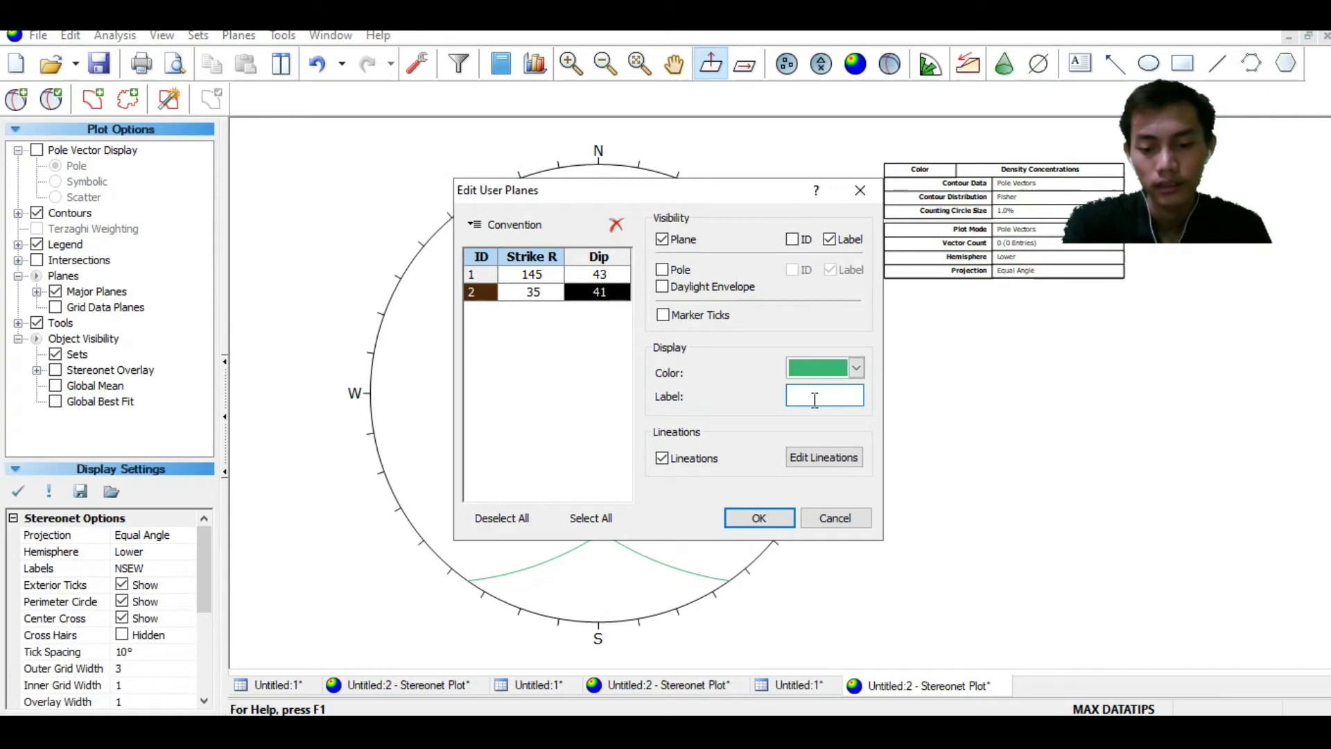
{"action": "type", "text": "Gashfracture"}
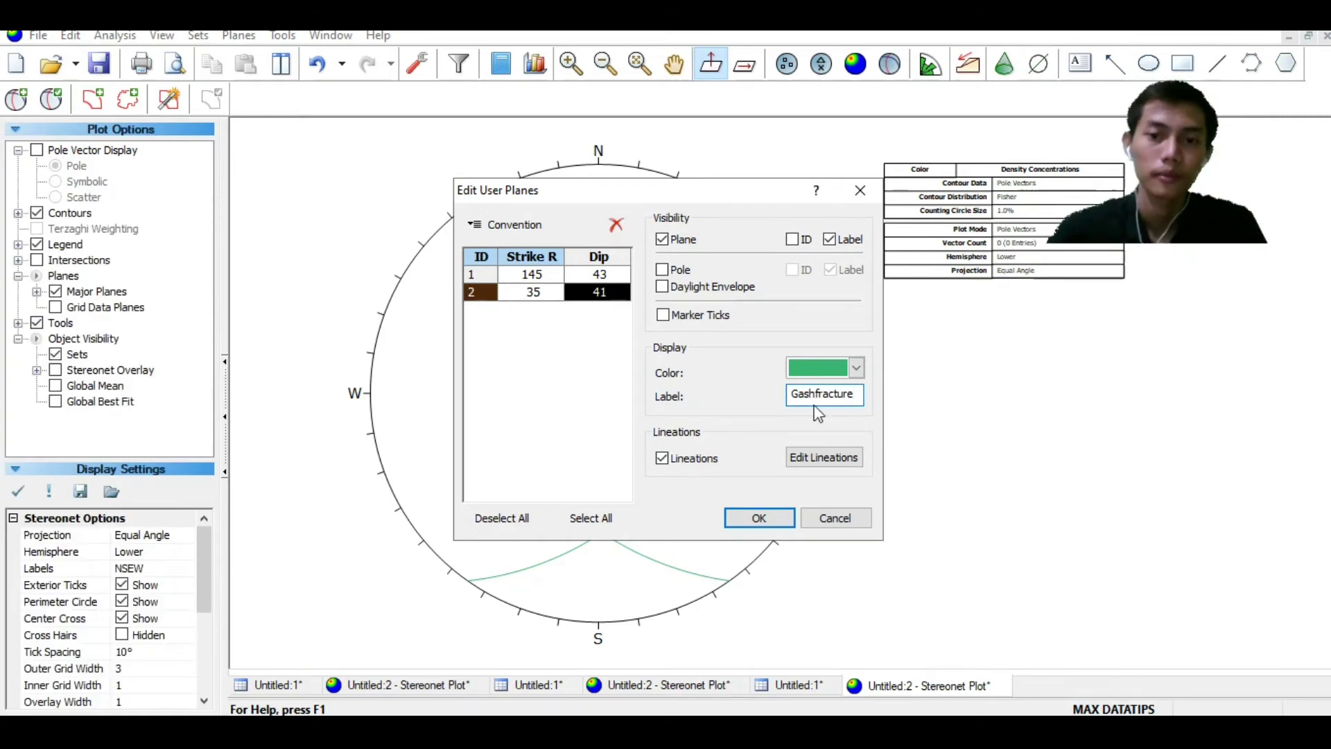
{"action": "left_click", "coordinate": [730, 518]}
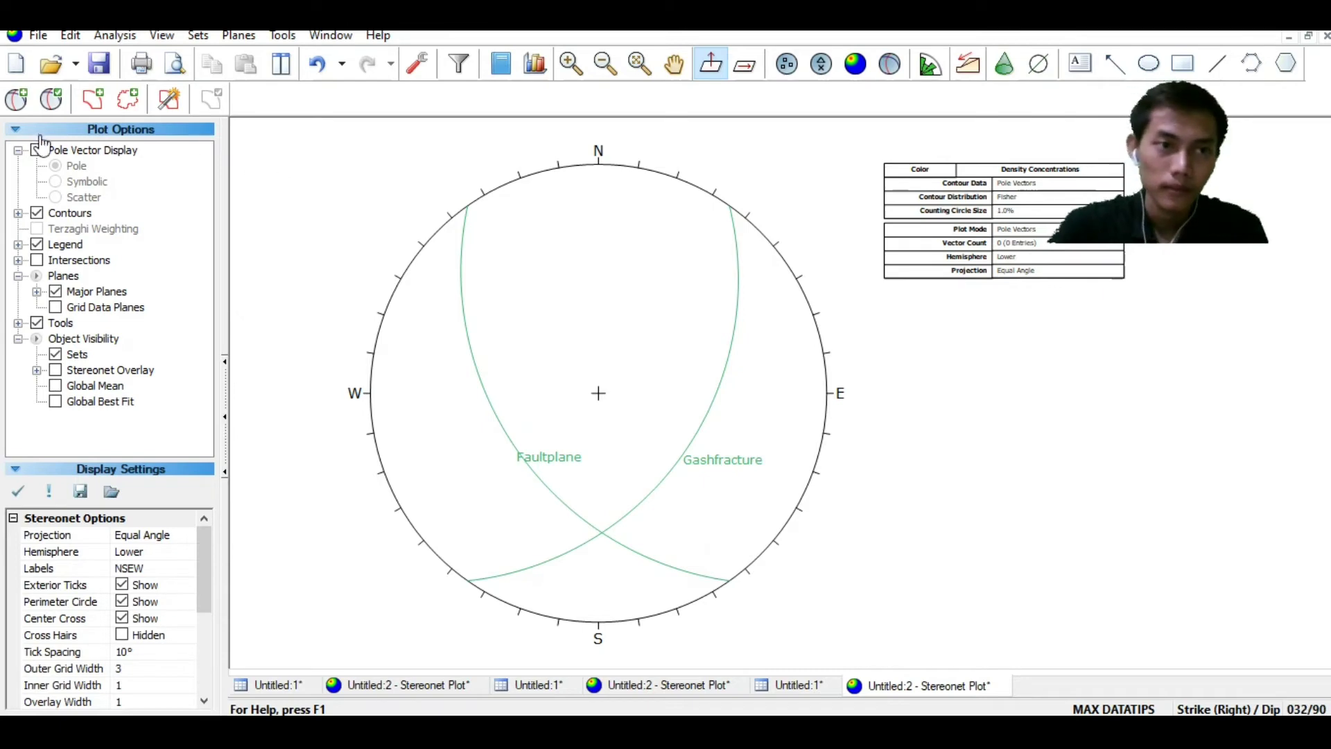
Add Sigma 2 at the intersection of Faultplane and Gashfracture with orientation 268/63, showing its pole and hiding its plane
{"action": "left_click", "coordinate": [21, 111]}
{"action": "scroll", "coordinate": [612, 530], "scroll_direction": "up", "scroll_amount": 2}
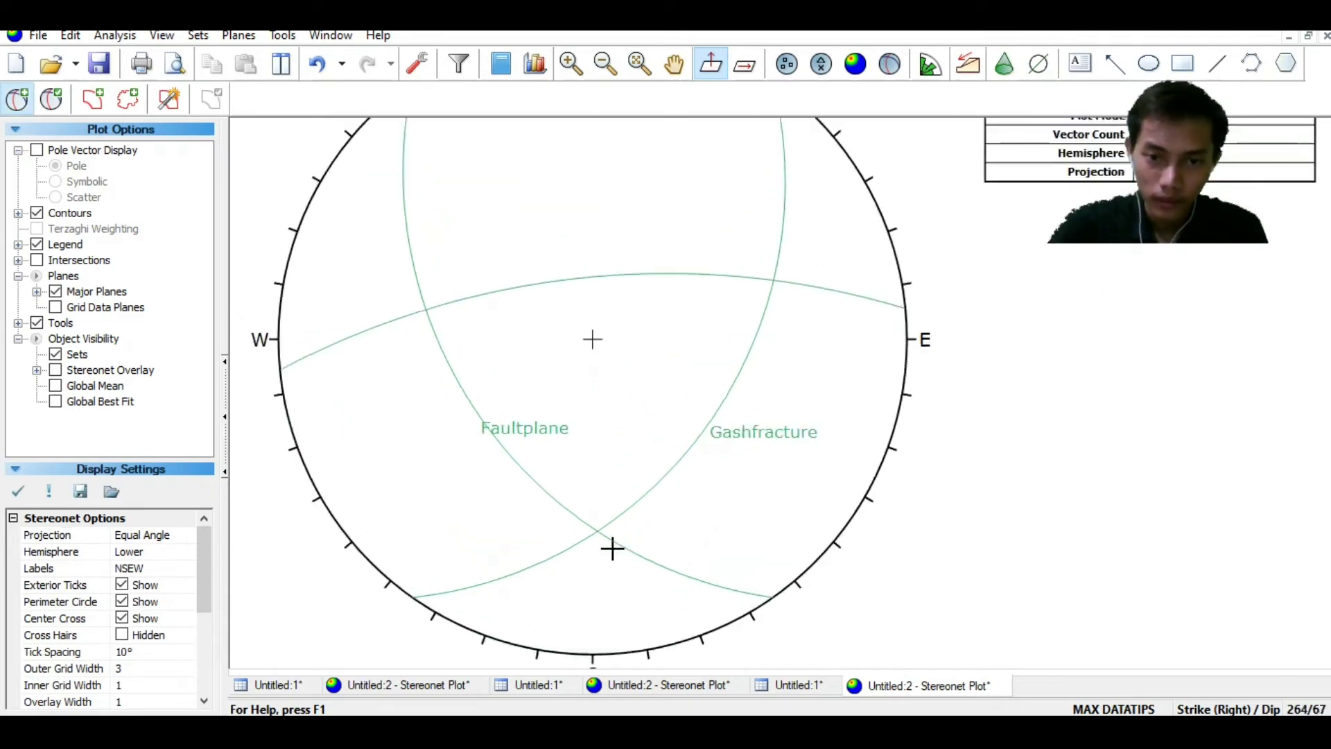
{"action": "scroll", "coordinate": [596, 547], "scroll_direction": "up", "scroll_amount": 2}
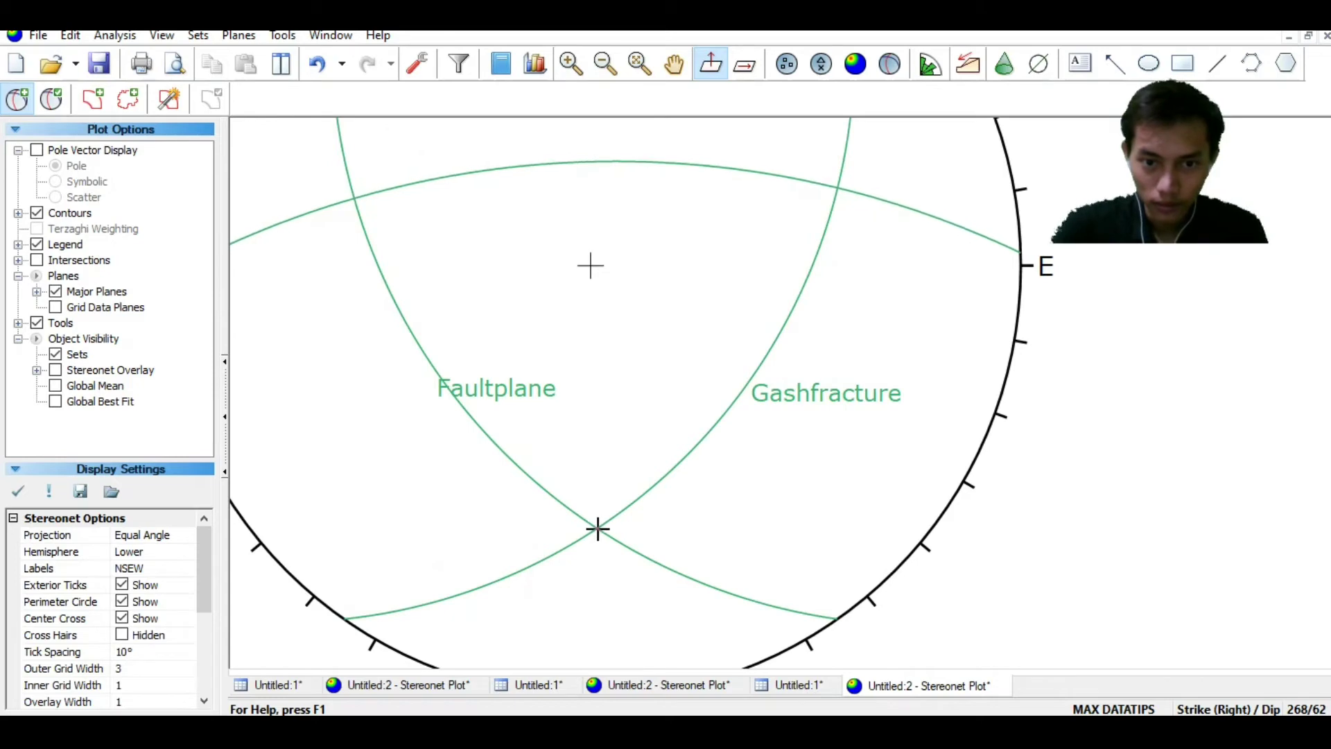
{"action": "left_click", "coordinate": [597, 529]}
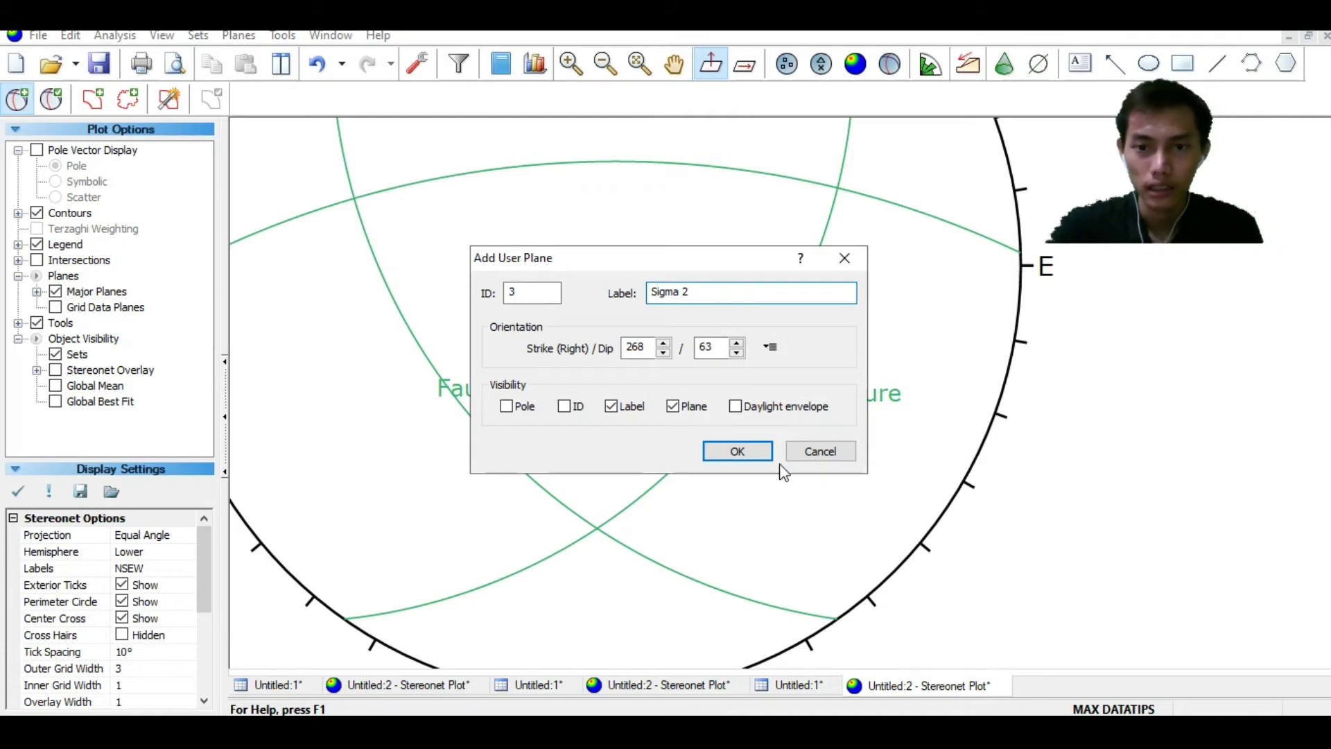
{"action": "left_click", "coordinate": [670, 407]}
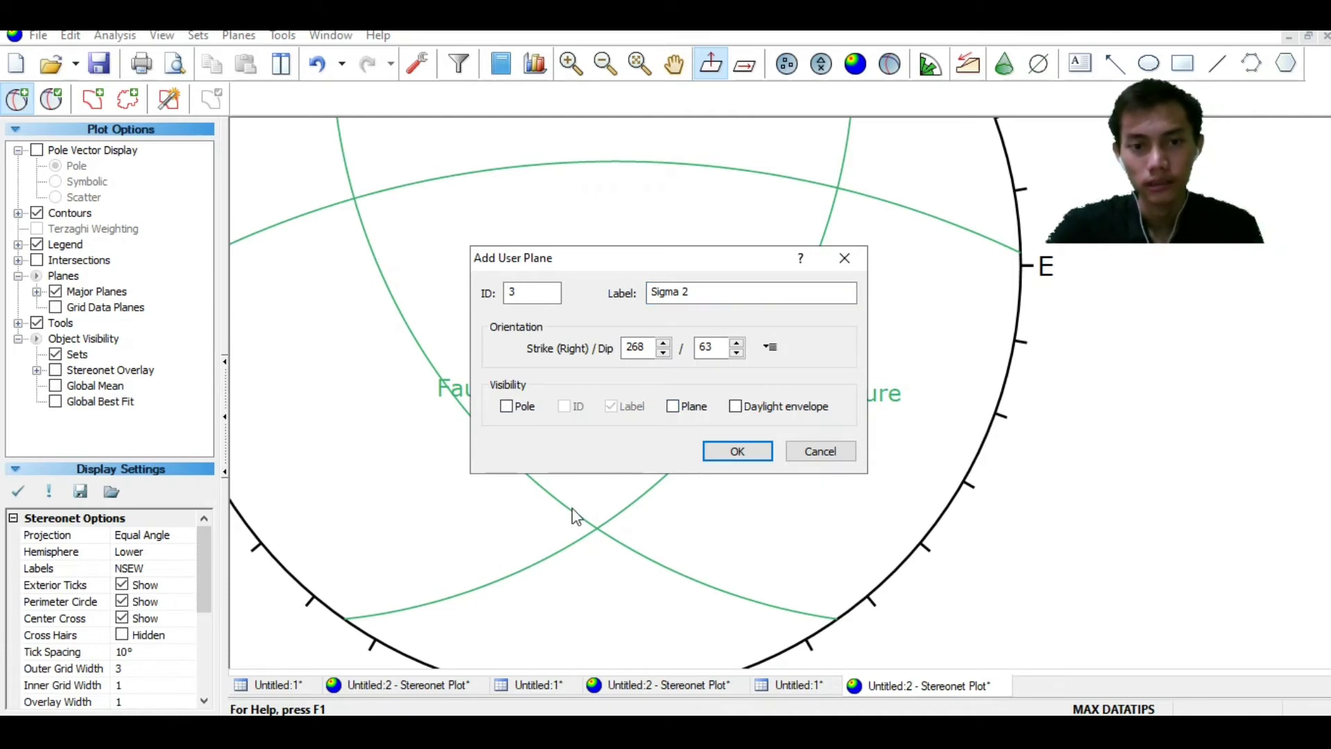
{"action": "left_click", "coordinate": [506, 407]}
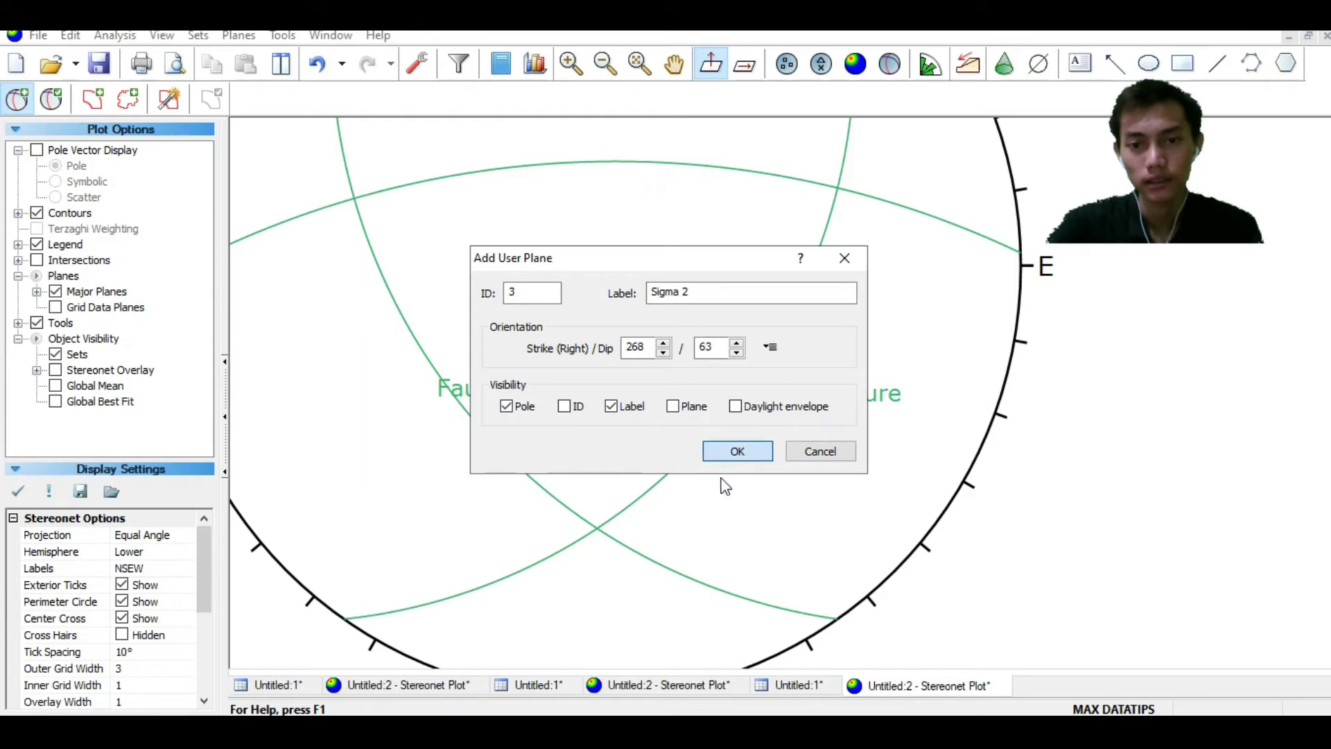
{"action": "left_click", "coordinate": [737, 451]}
Add a user plane labelled Griddleplane from the Sigma 2 point at 268/63, showing the plane and hiding its pole
{"action": "scroll", "coordinate": [855, 395], "scroll_direction": "down", "scroll_amount": 5}
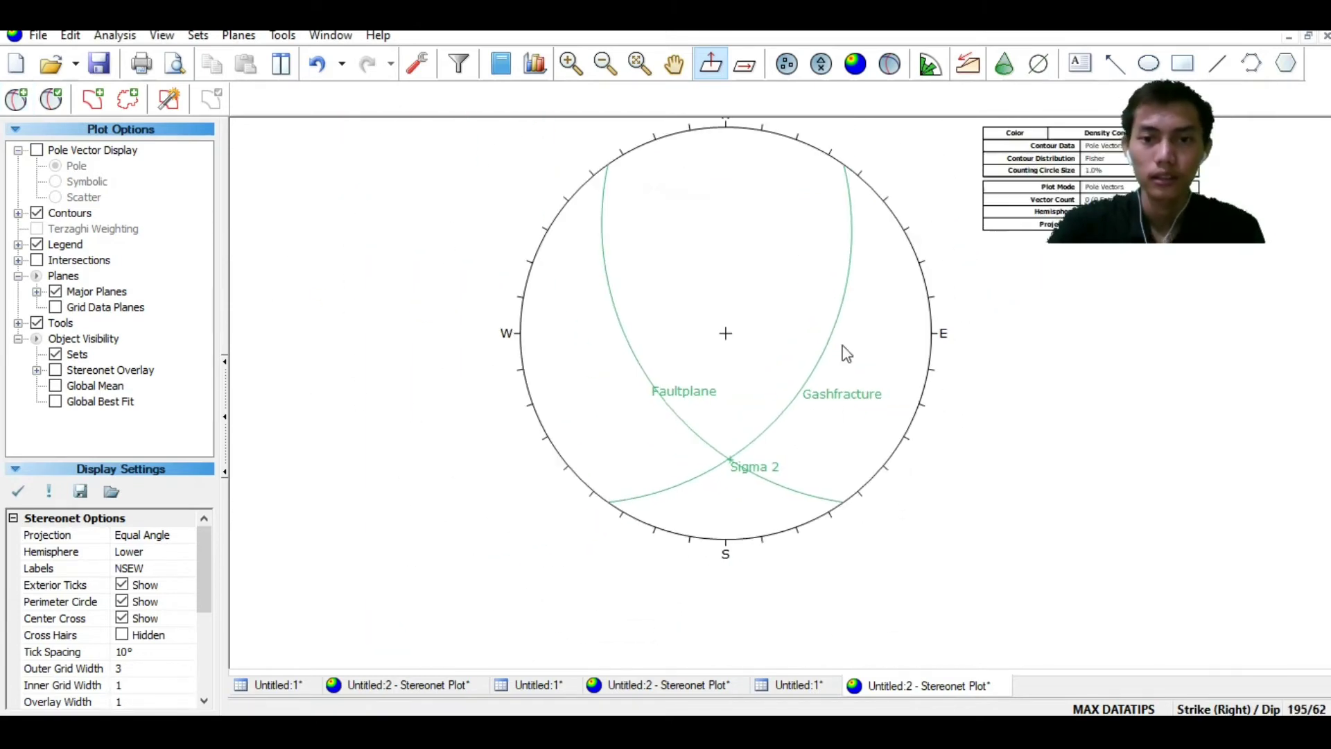
{"action": "left_click", "coordinate": [826, 394]}
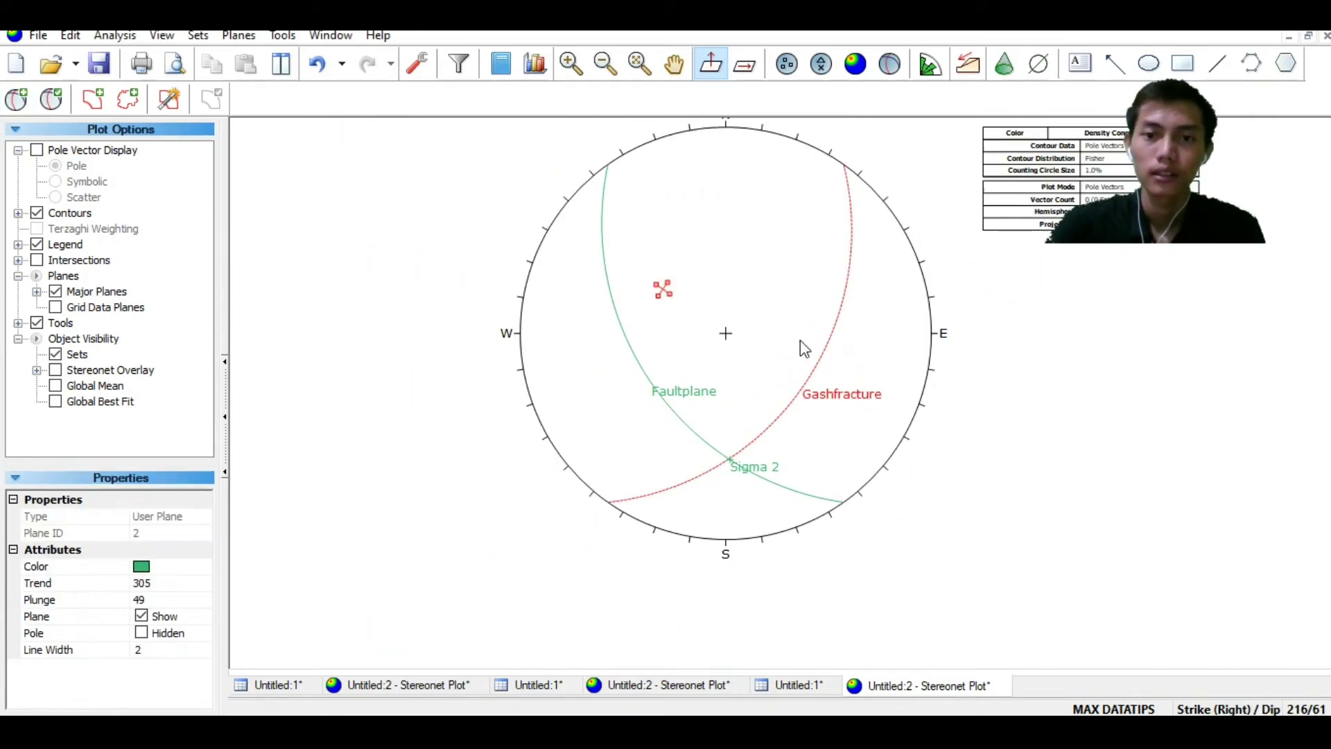
{"action": "left_click", "coordinate": [670, 65]}
{"action": "left_click_drag", "start_coordinate": [791, 232], "coordinate": [760, 315]}
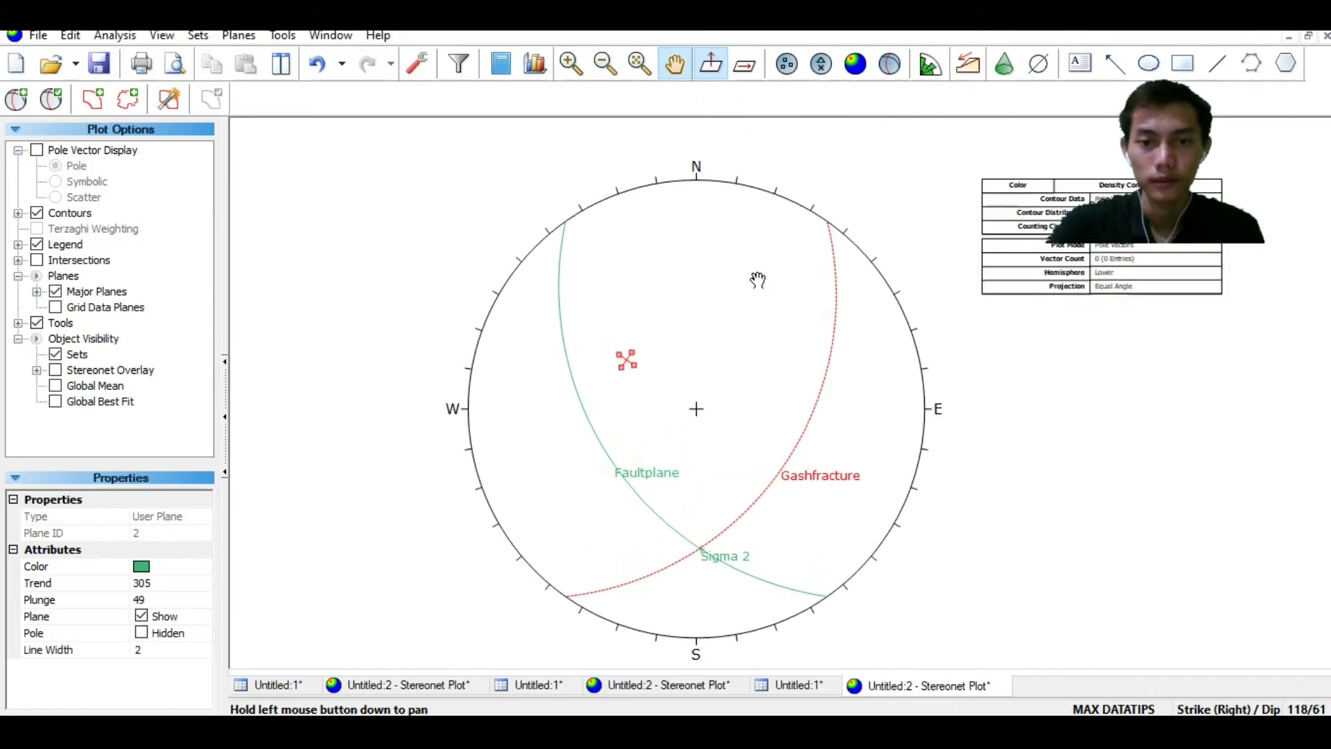
{"action": "left_click", "coordinate": [676, 68]}
{"action": "left_click", "coordinate": [746, 403]}
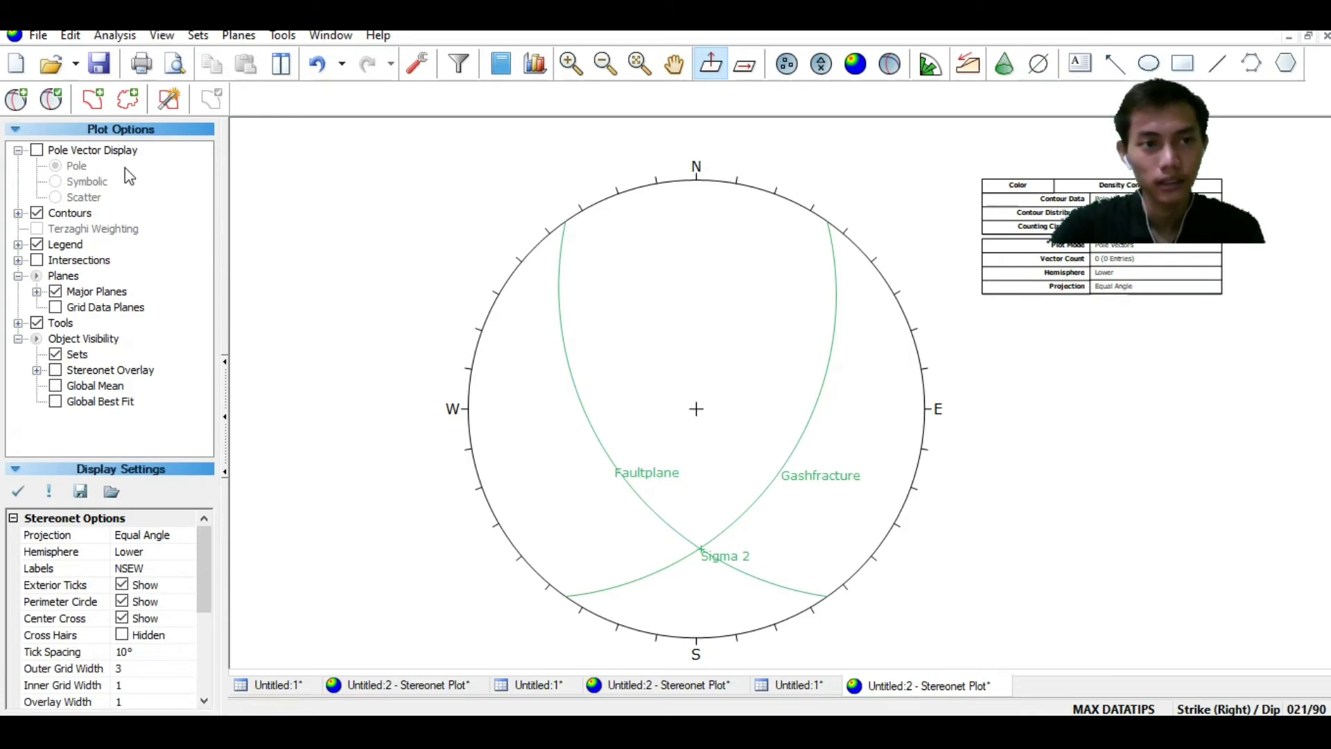
{"action": "left_click", "coordinate": [17, 99]}
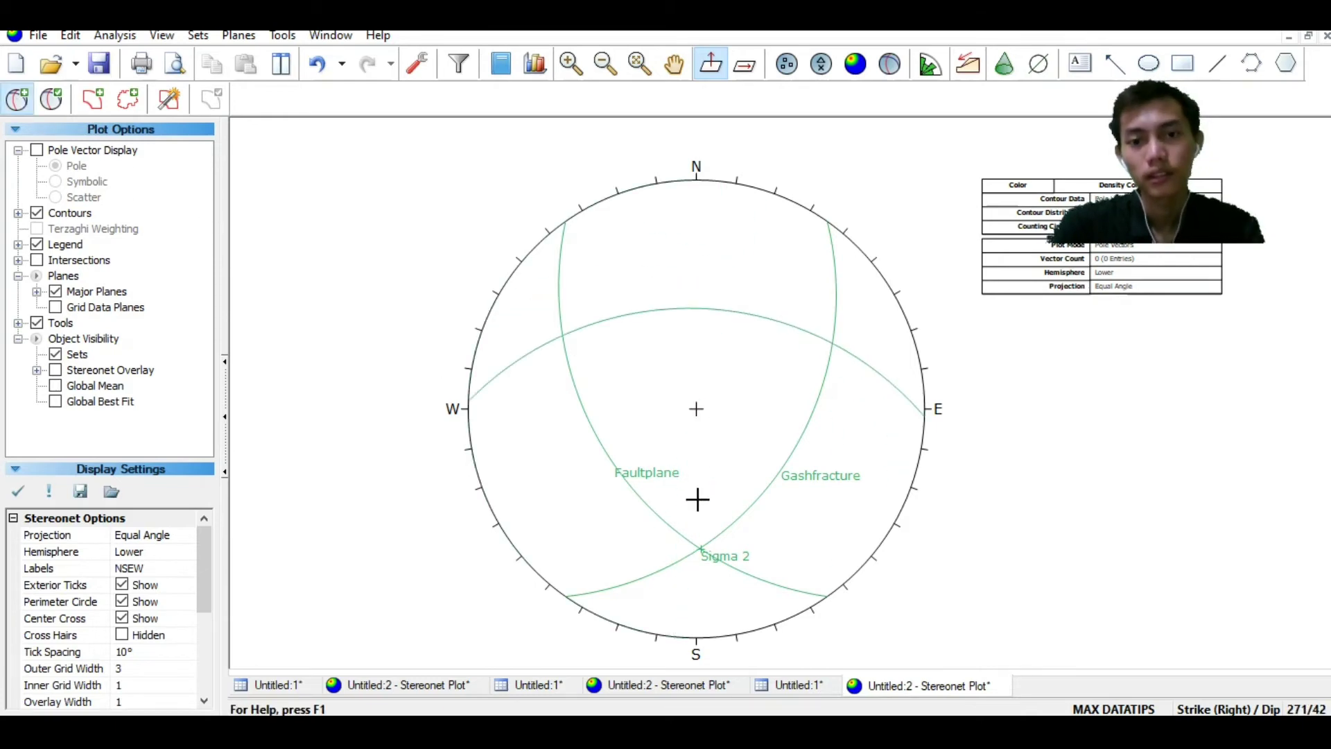
{"action": "scroll", "coordinate": [697, 499], "scroll_direction": "up", "scroll_amount": 2}
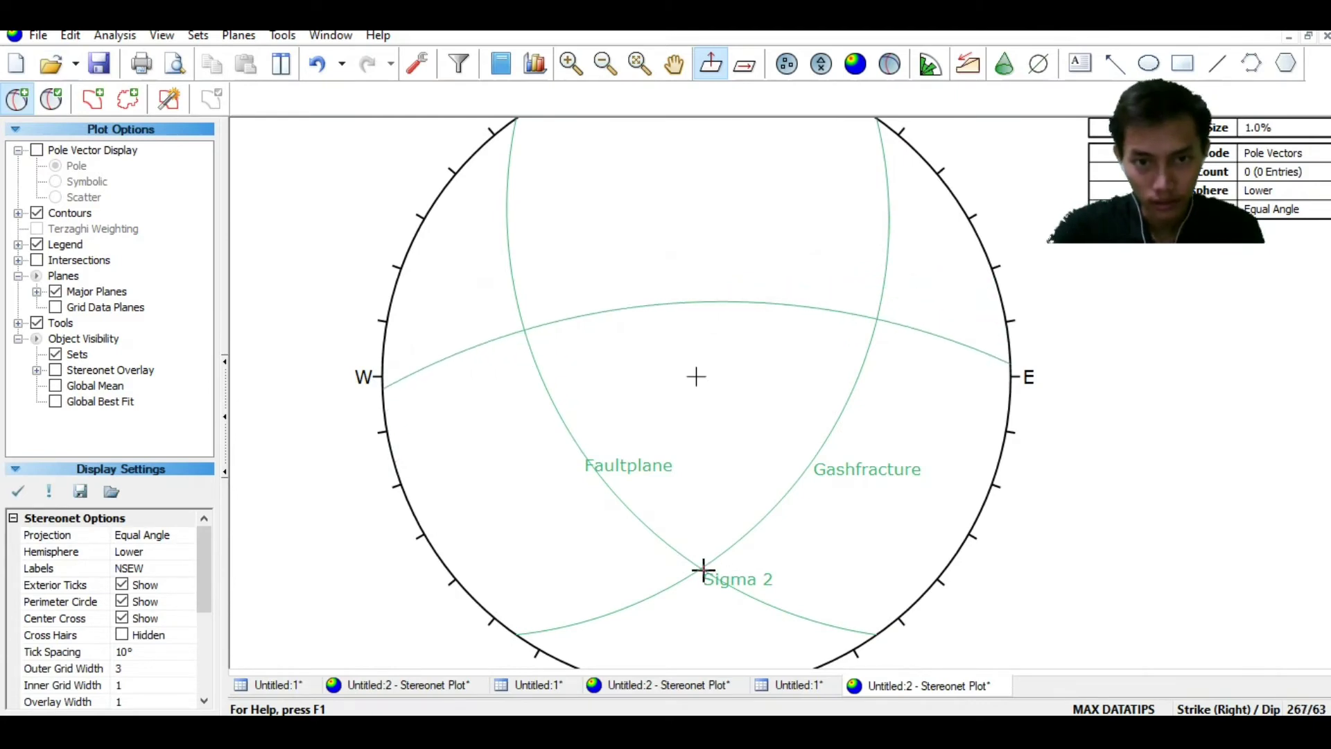
{"action": "scroll", "coordinate": [703, 571], "scroll_direction": "up", "scroll_amount": 1}
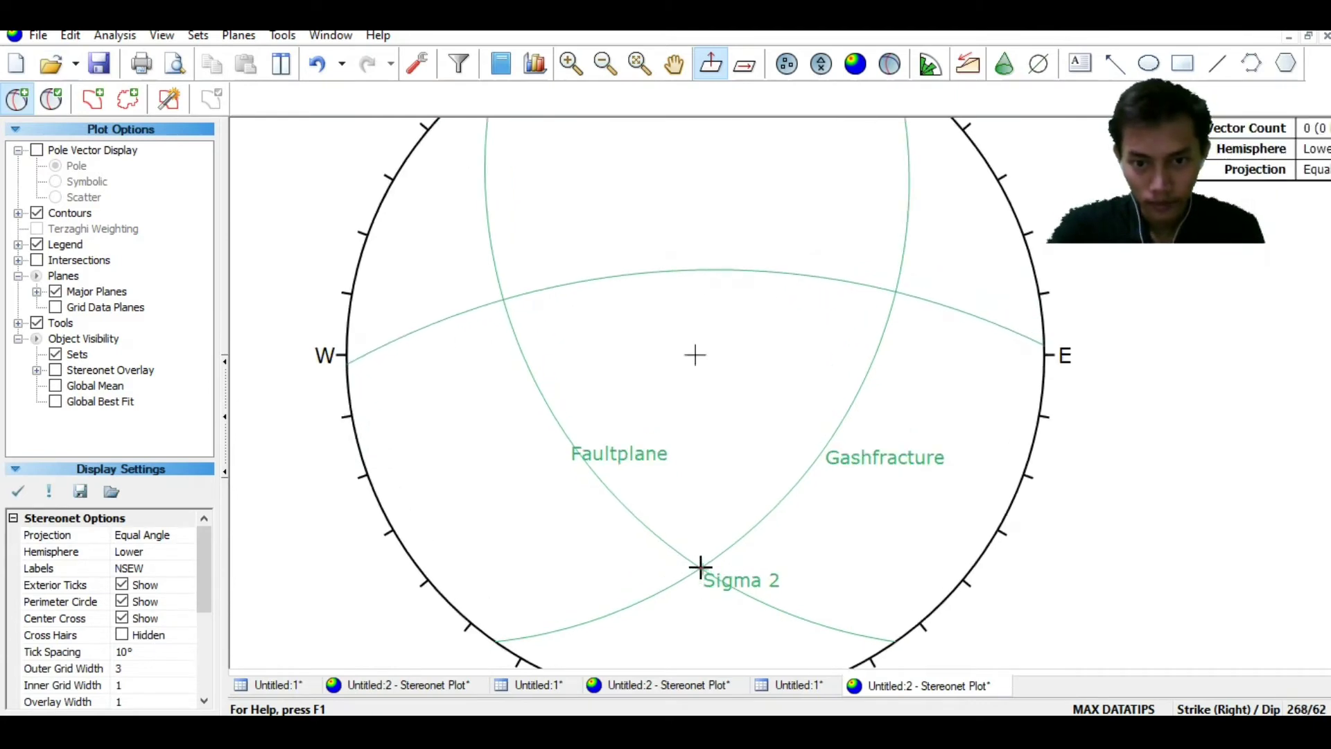
{"action": "left_click", "coordinate": [700, 567]}
{"action": "left_click", "coordinate": [705, 297]}
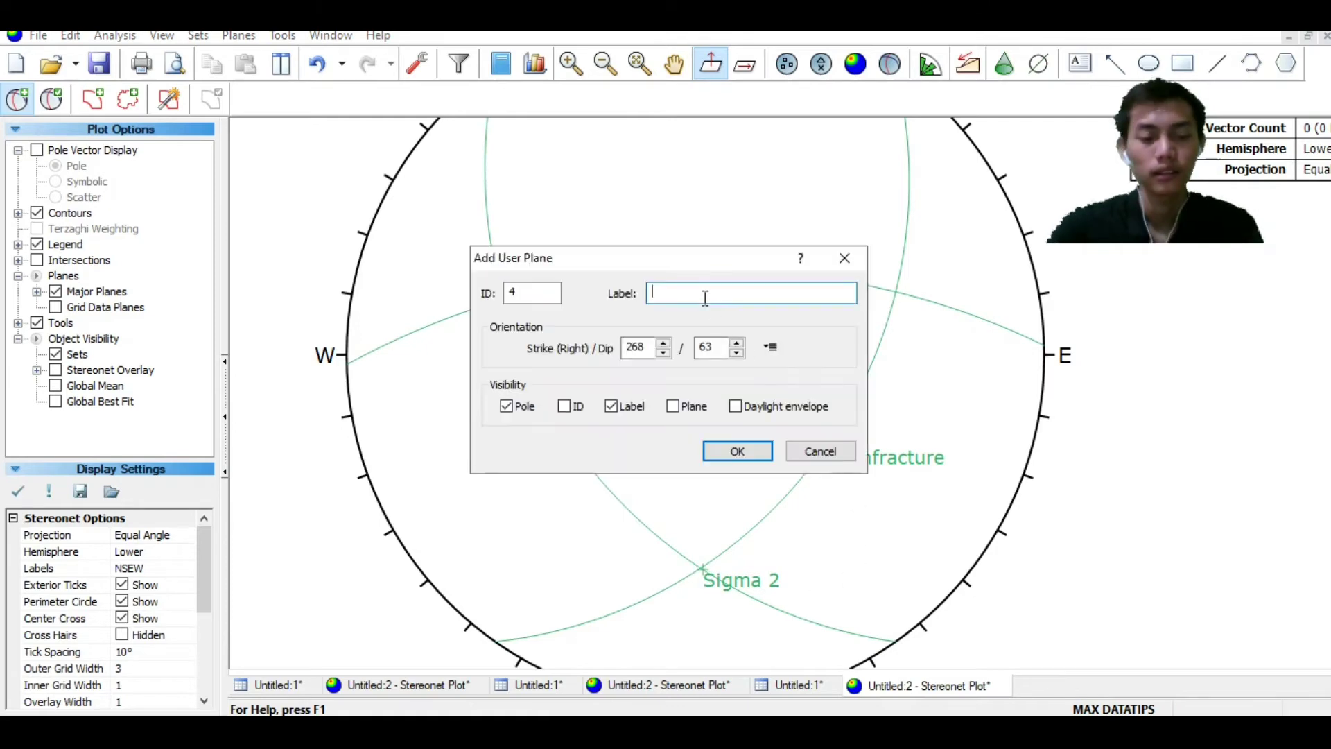
{"action": "type", "text": "Griddleplane"}
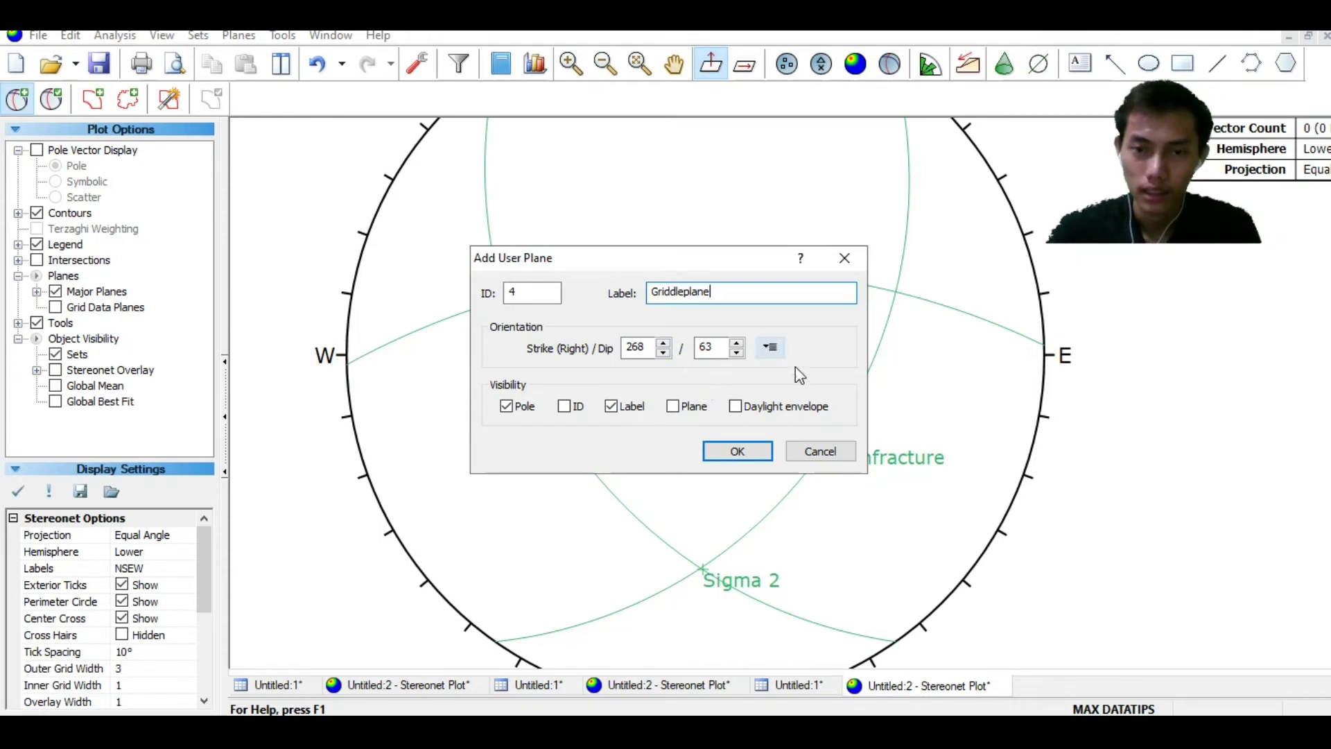
{"action": "left_click", "coordinate": [683, 406]}
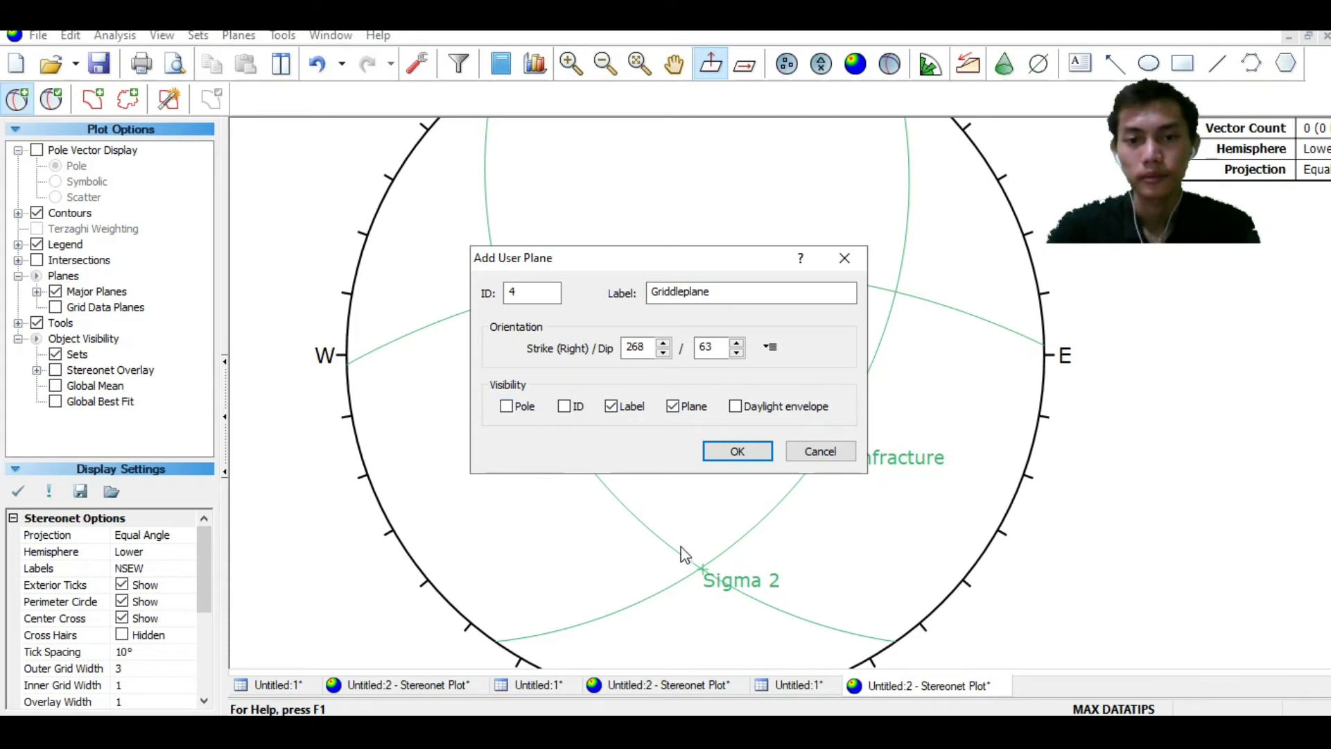
{"action": "left_click", "coordinate": [746, 451]}
{"action": "scroll", "coordinate": [1026, 501], "scroll_direction": "down", "scroll_amount": 3}
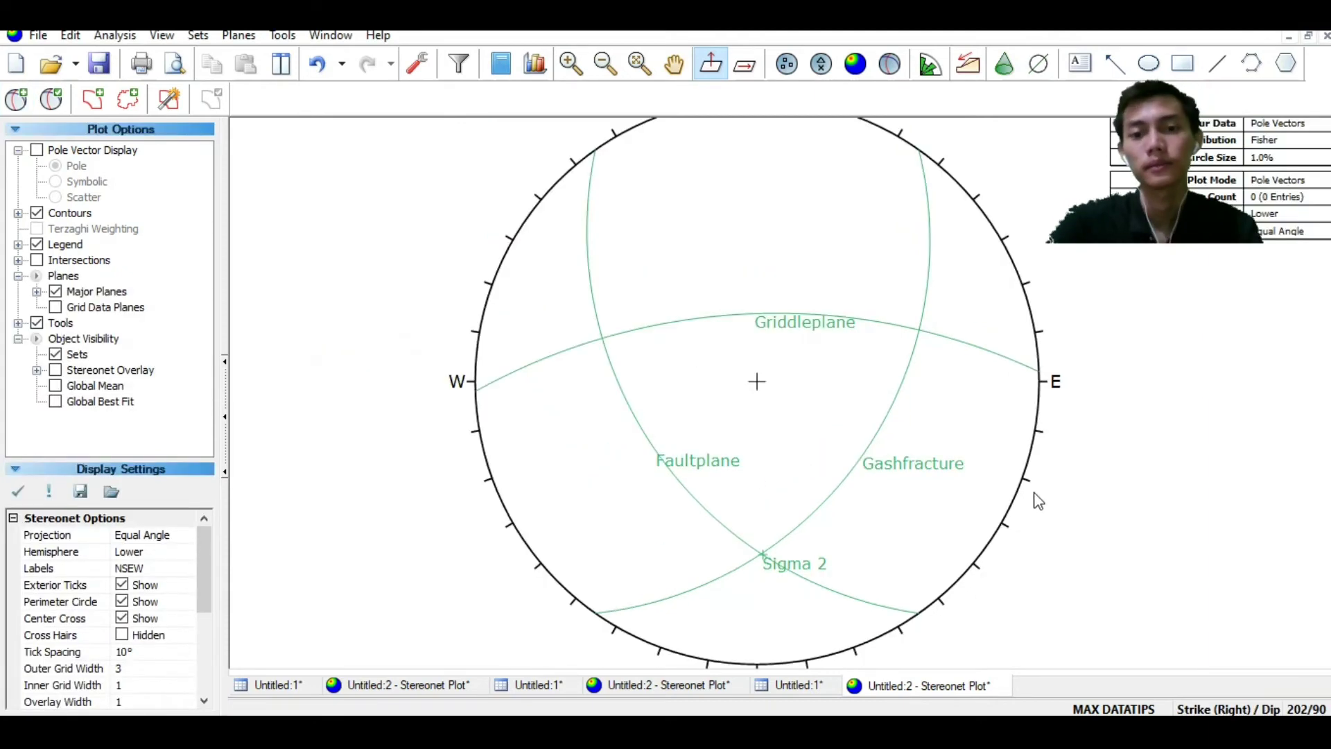
{"action": "scroll", "coordinate": [1030, 500], "scroll_direction": "up", "scroll_amount": 2}
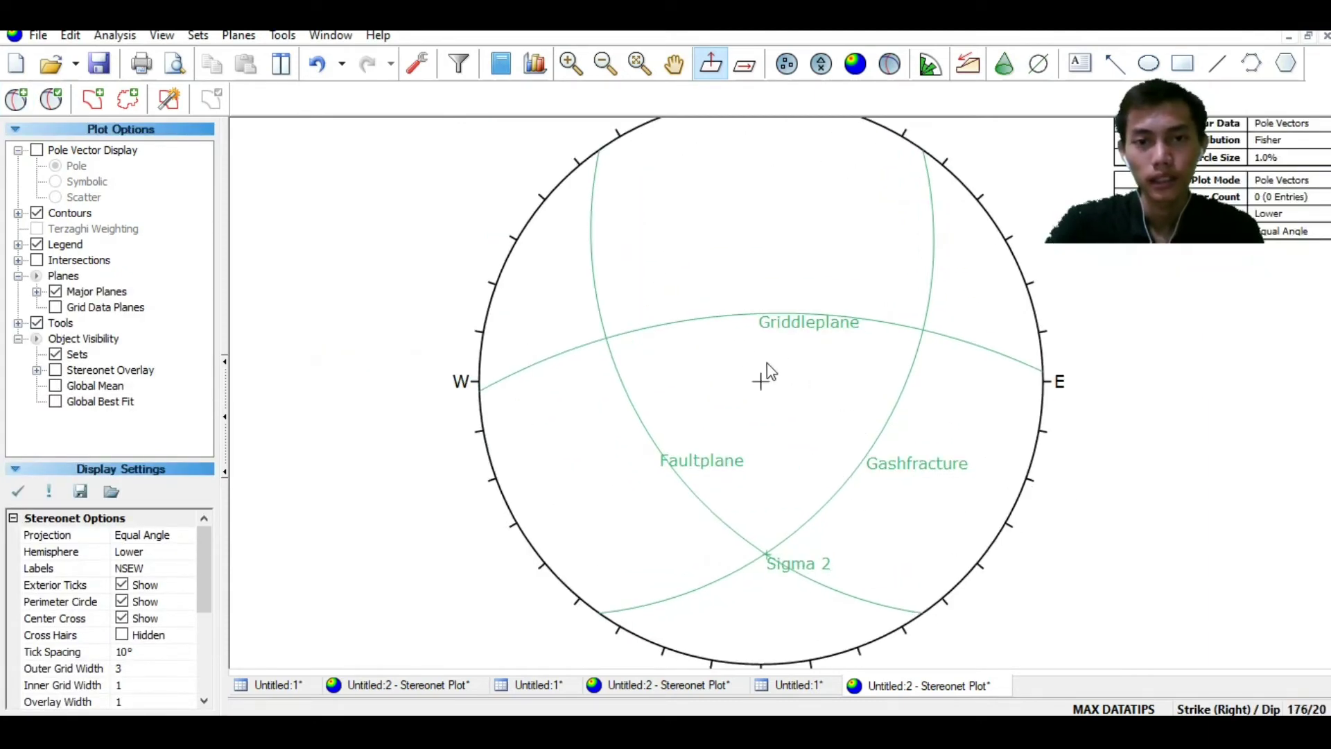
{"action": "left_click", "coordinate": [673, 64]}
{"action": "left_click_drag", "start_coordinate": [733, 273], "coordinate": [776, 265]}
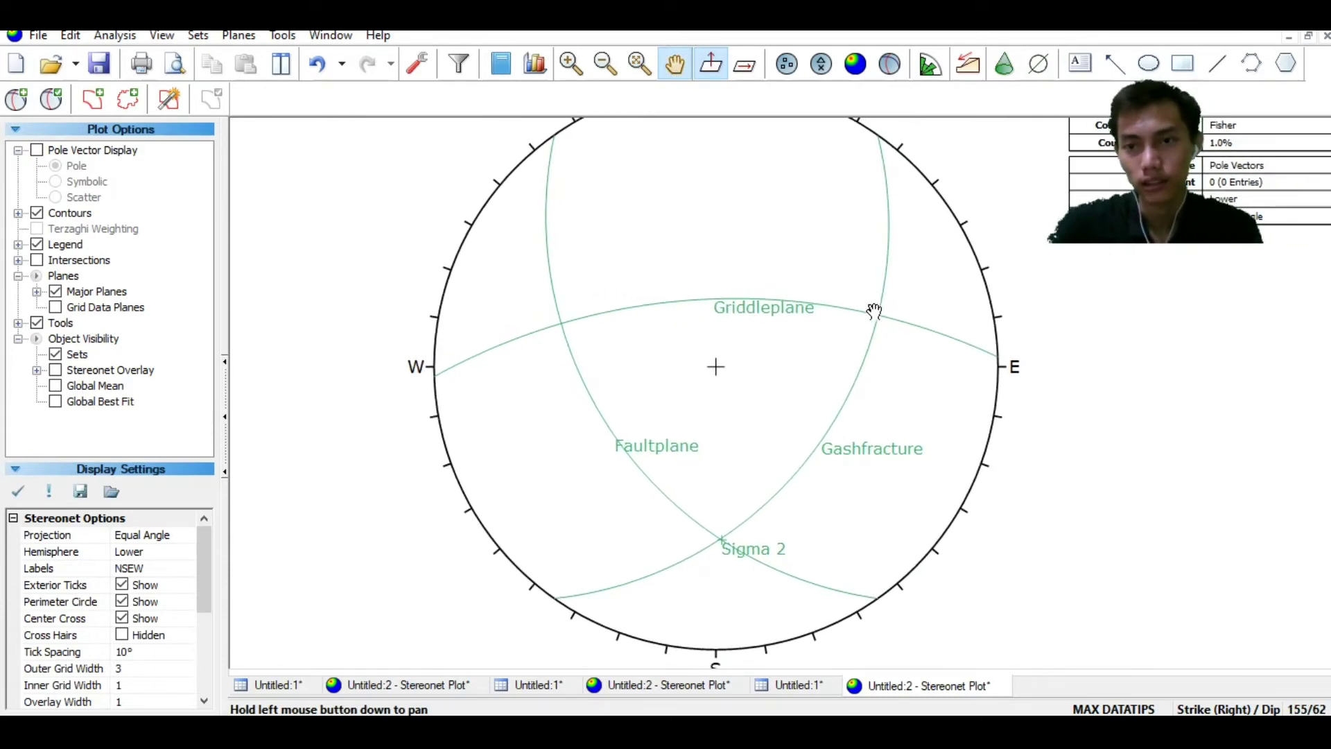
{"action": "left_click", "coordinate": [678, 69]}
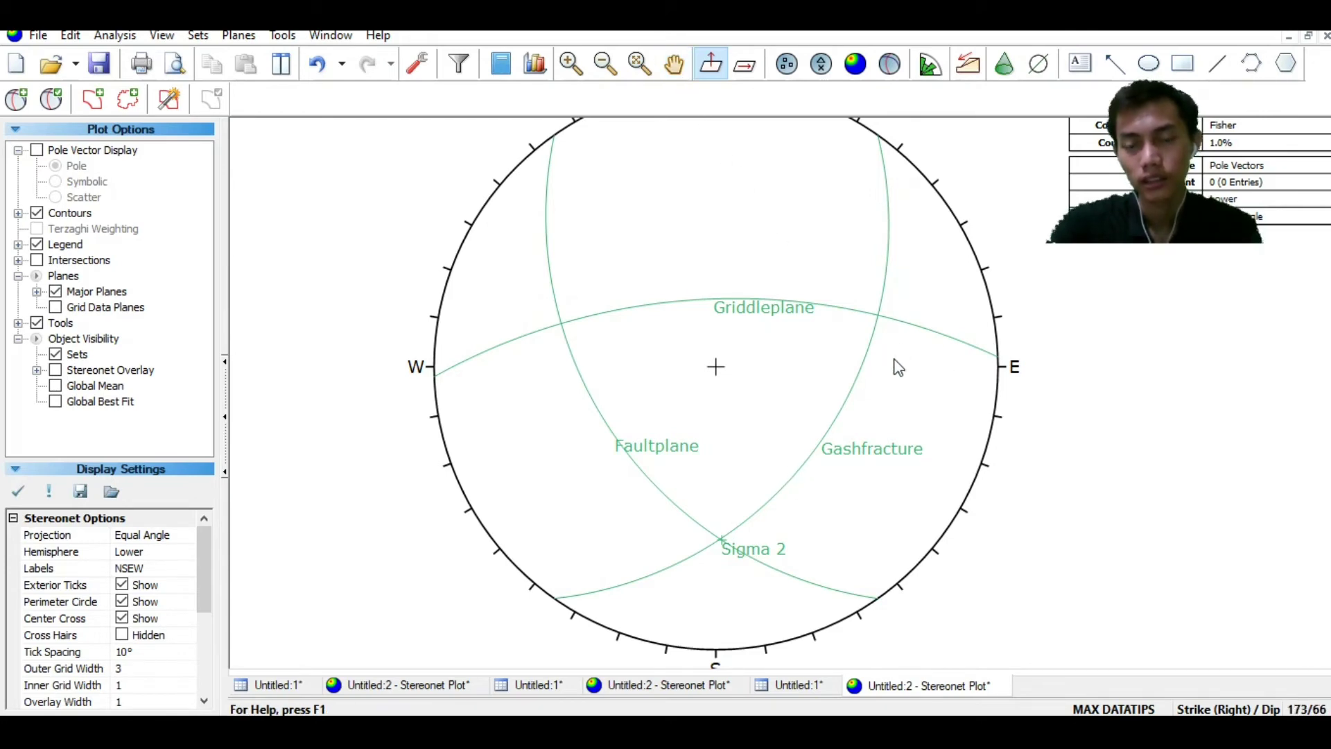
Add a user plane labelled Sigma 1 at the Gashfracture–Griddleplane intersection, strike/dip 163/62, showing its pole and label but not its plane
{"action": "left_click", "coordinate": [879, 325]}
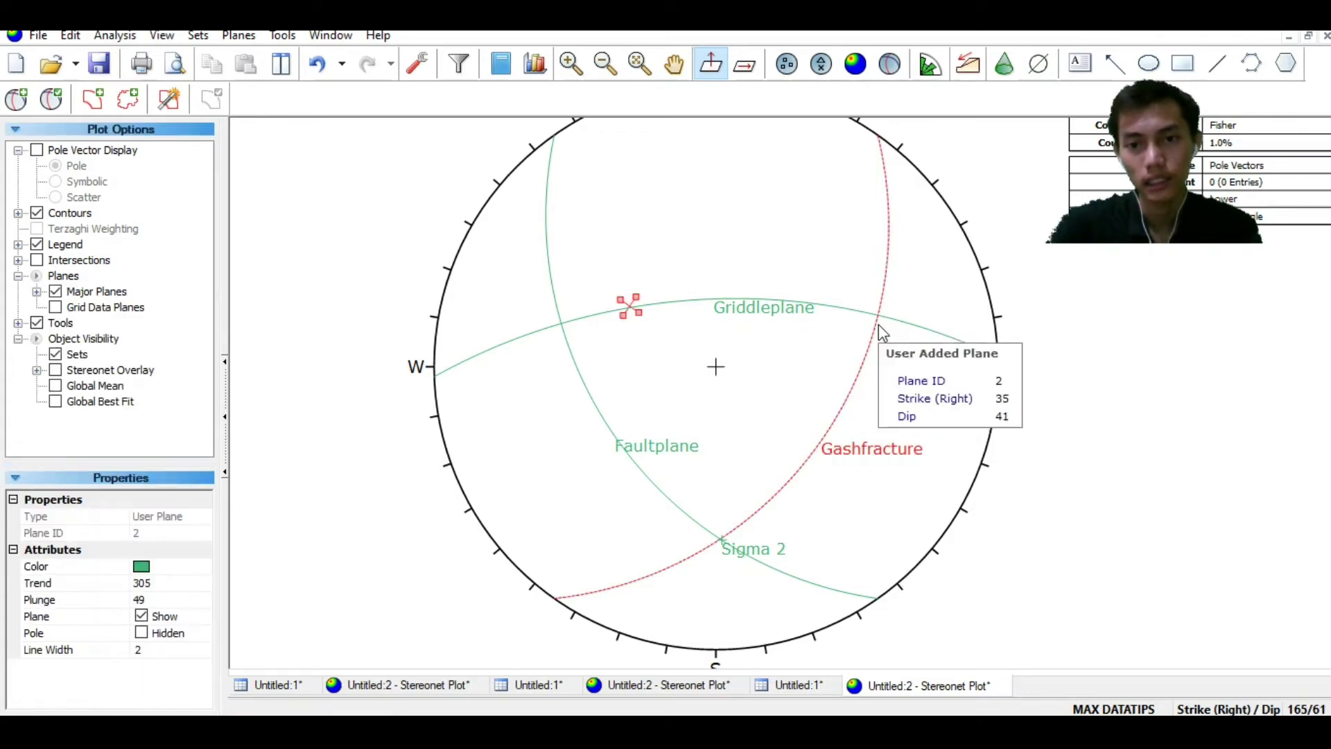
{"action": "left_click", "coordinate": [411, 208]}
{"action": "left_click", "coordinate": [18, 101]}
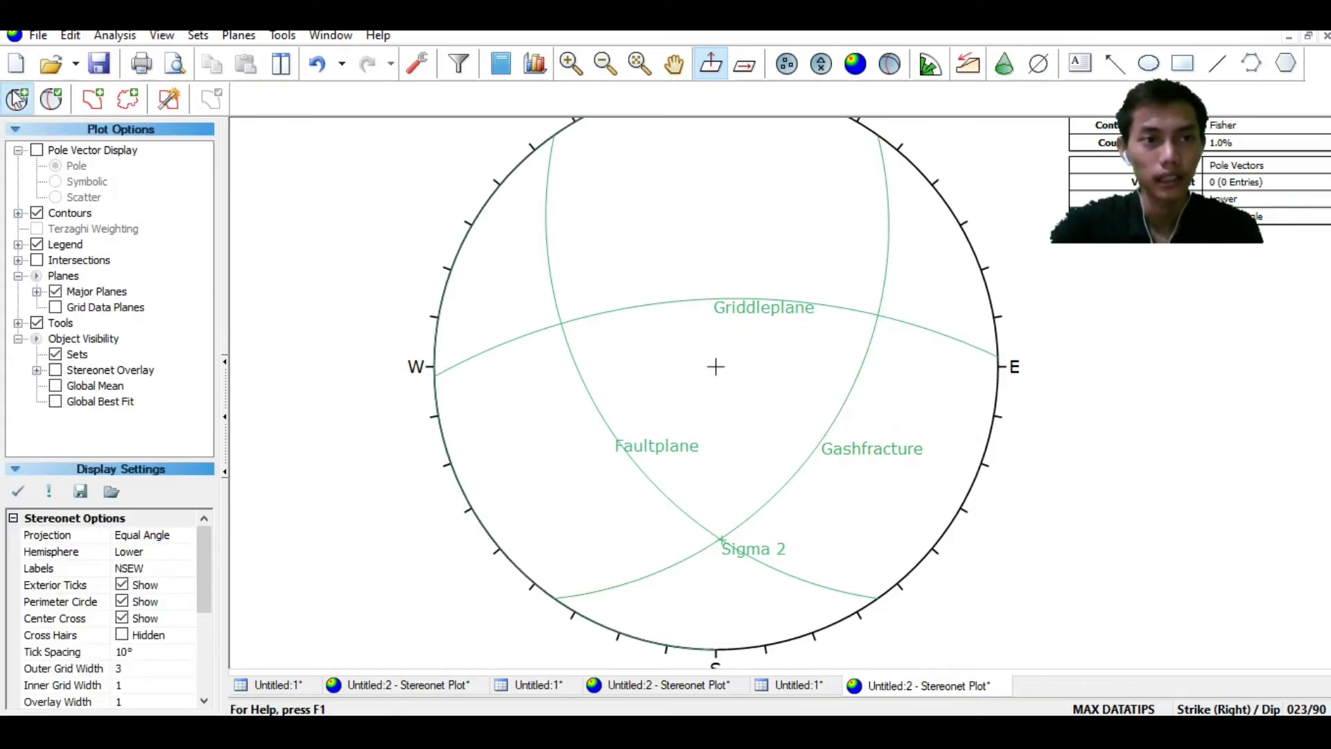
{"action": "scroll", "coordinate": [867, 351], "scroll_direction": "up", "scroll_amount": 1}
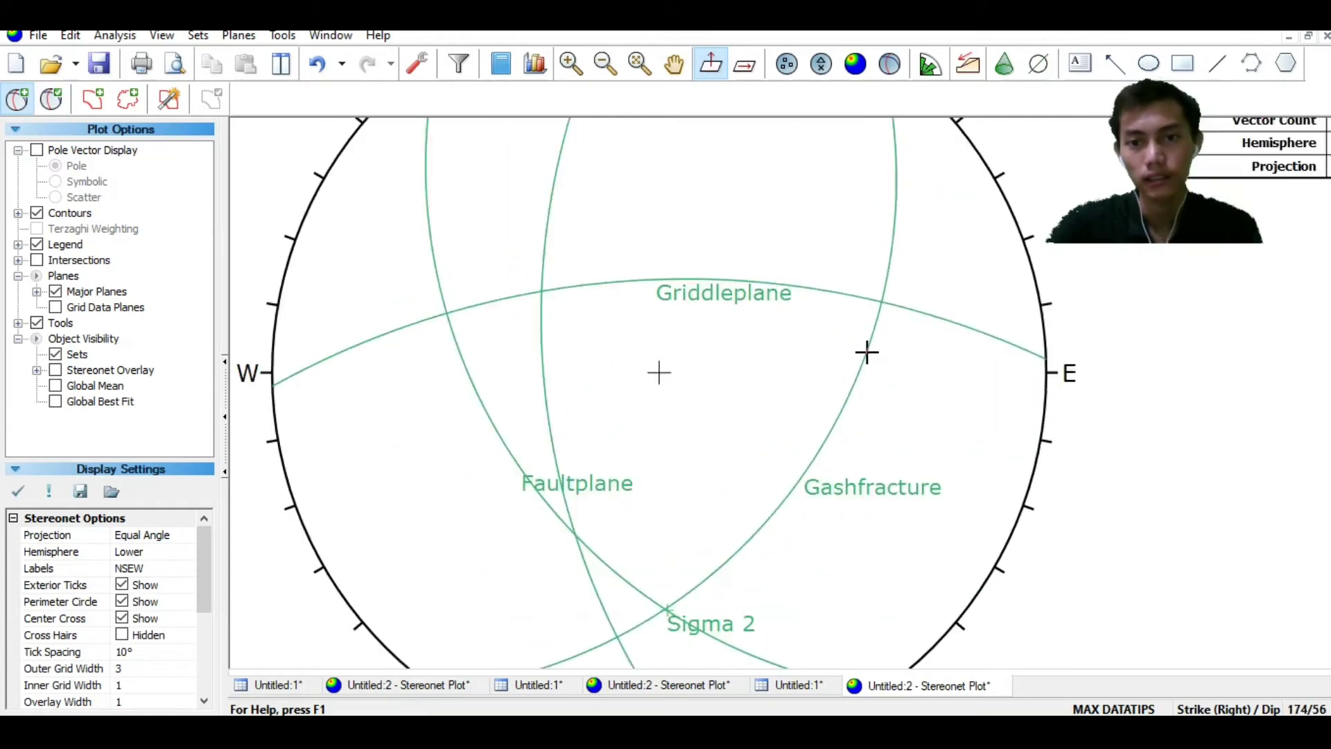
{"action": "scroll", "coordinate": [867, 350], "scroll_direction": "up", "scroll_amount": 1}
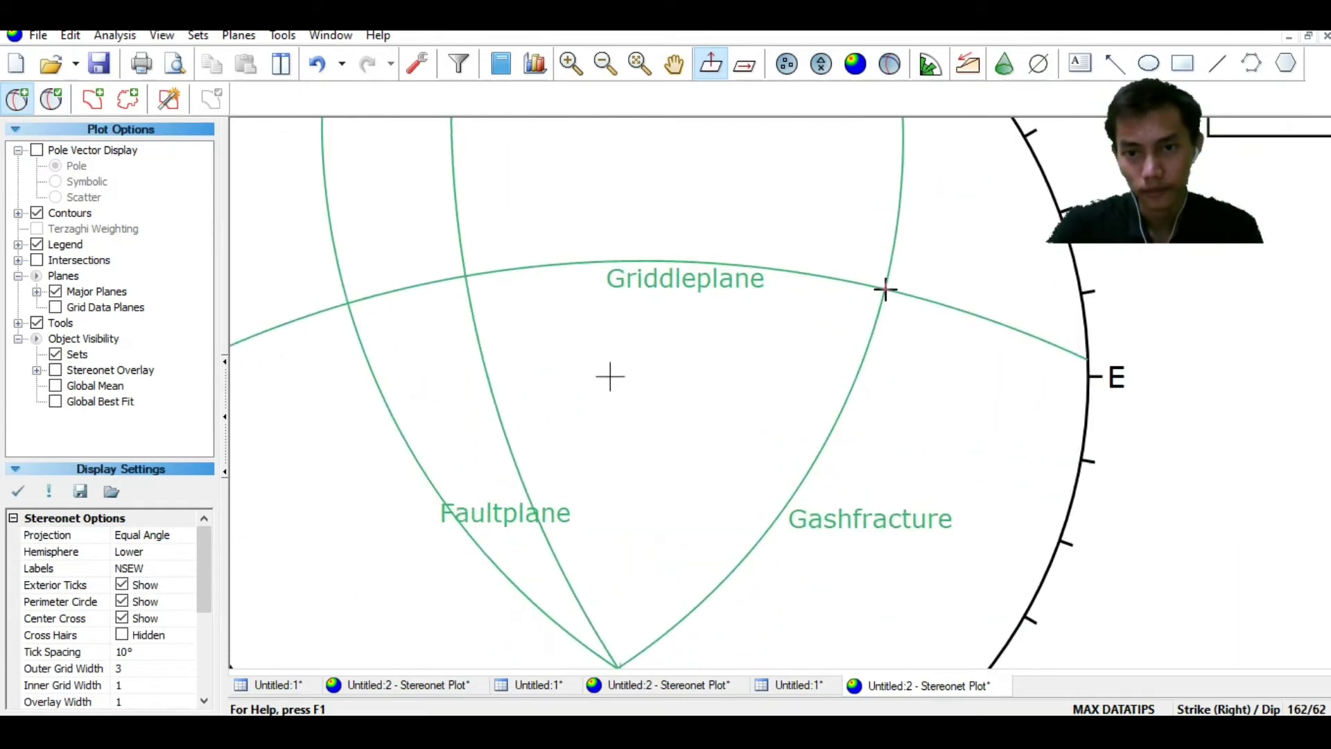
{"action": "left_click", "coordinate": [894, 308]}
{"action": "left_click", "coordinate": [771, 293]}
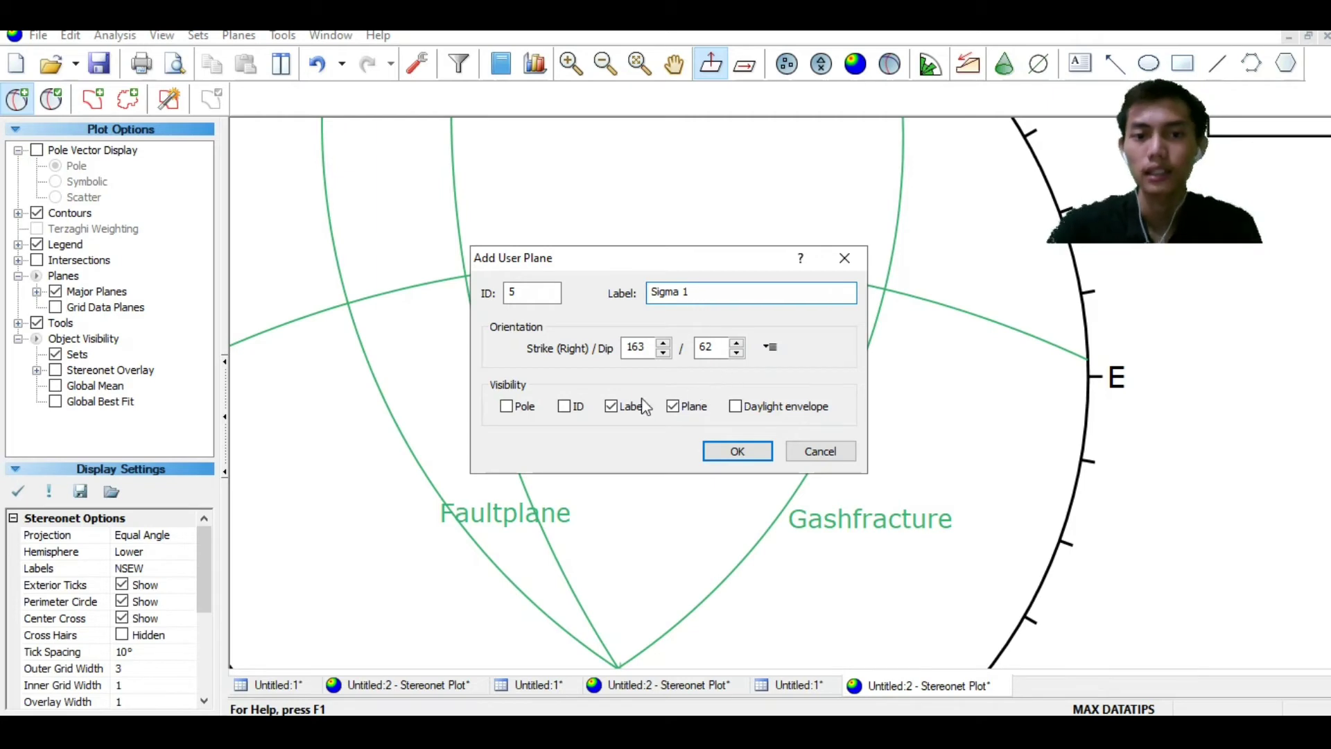
{"action": "left_click", "coordinate": [505, 412]}
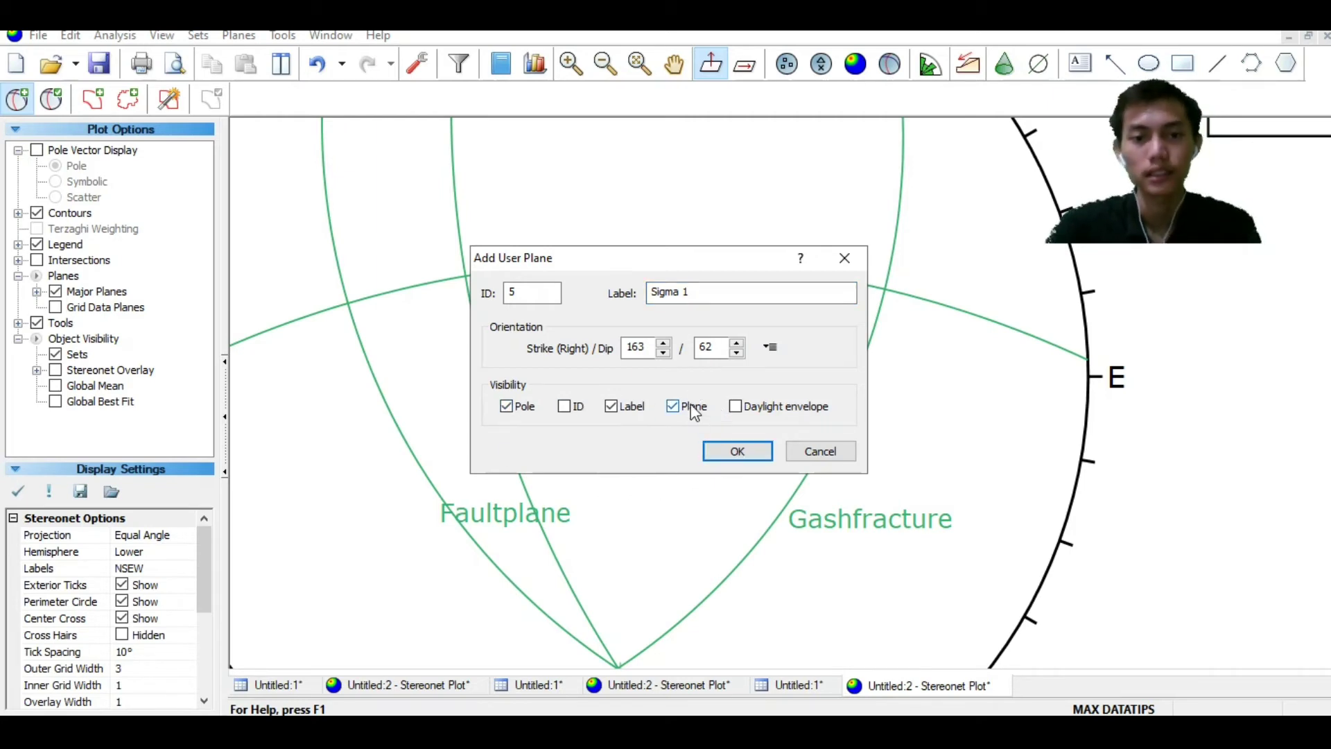
{"action": "left_click", "coordinate": [737, 451]}
Add a pitch grid along the Griddleplane by placing its pole at the Sigma 2 point
{"action": "scroll", "coordinate": [957, 439], "scroll_direction": "down", "scroll_amount": 2}
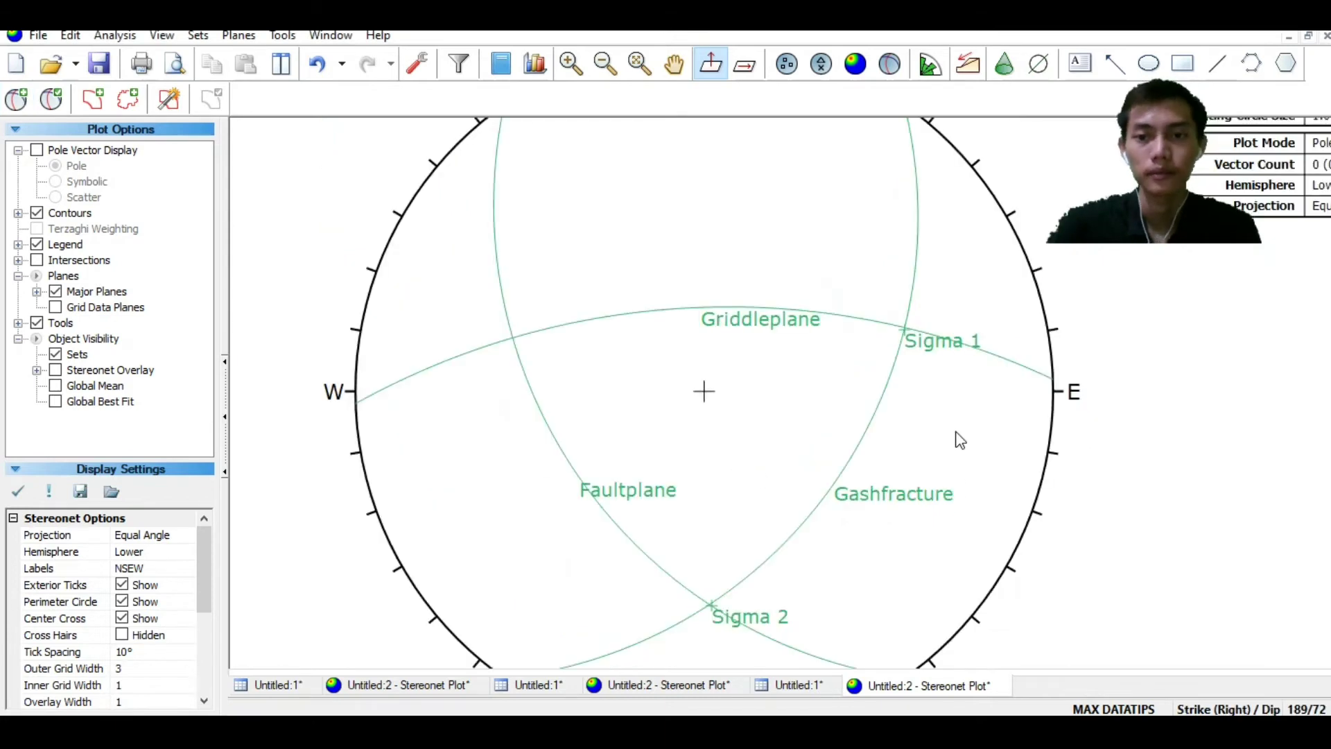
{"action": "scroll", "coordinate": [922, 433], "scroll_direction": "down", "scroll_amount": 1}
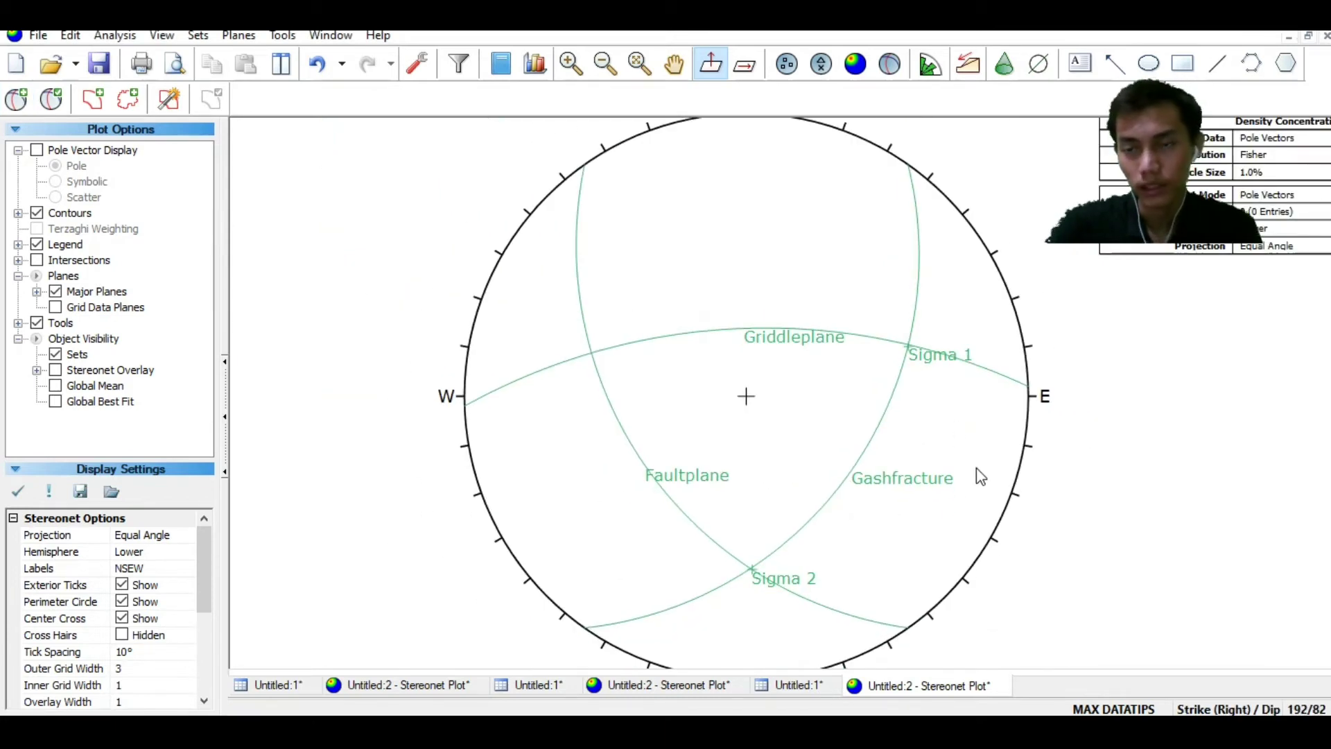
{"action": "mouse_move", "coordinate": [904, 356]}
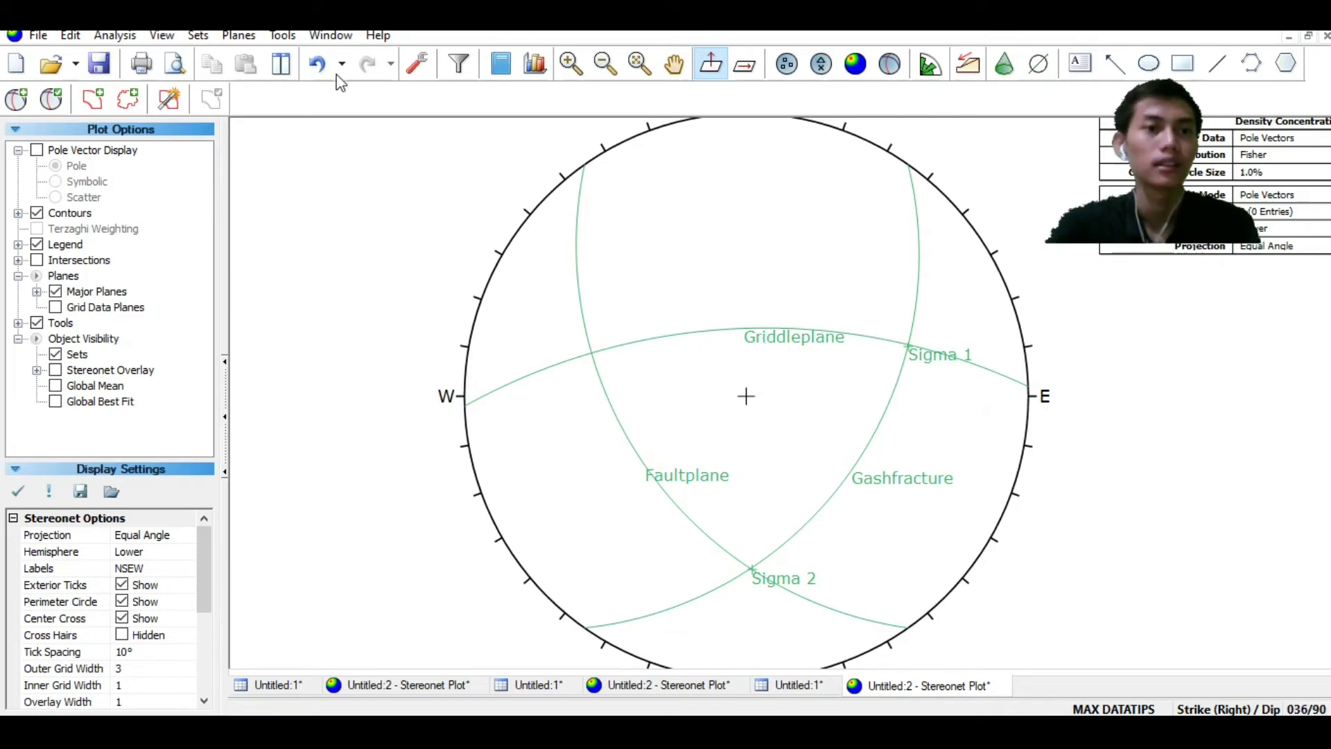
{"action": "left_click", "coordinate": [284, 38]}
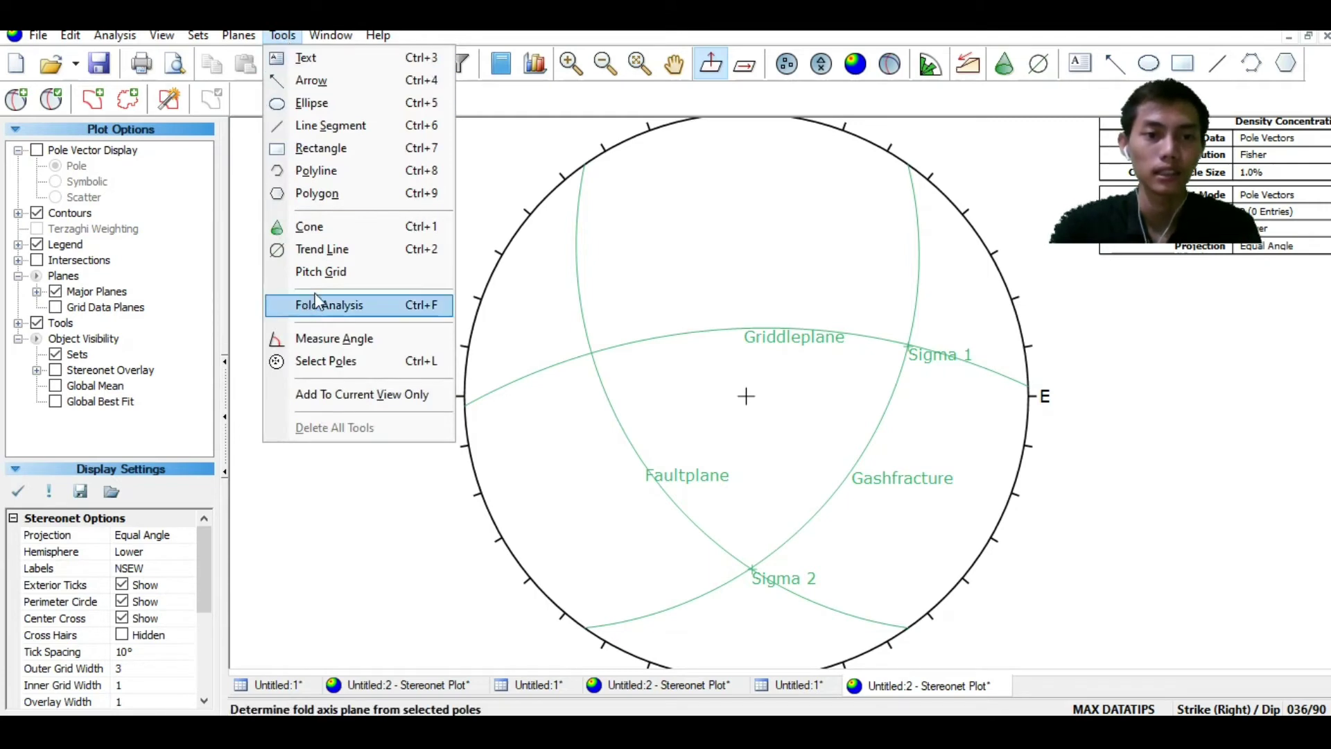
{"action": "left_click", "coordinate": [326, 272]}
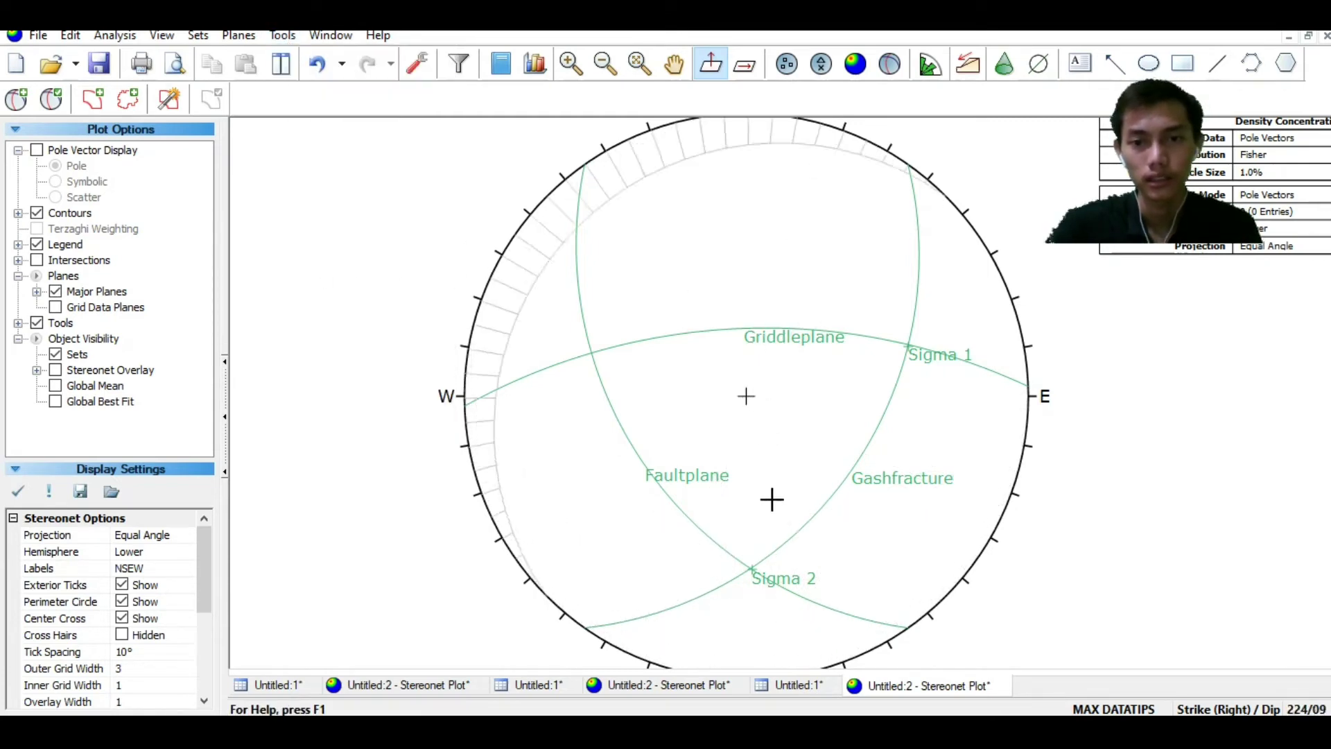
{"action": "left_click", "coordinate": [750, 567]}
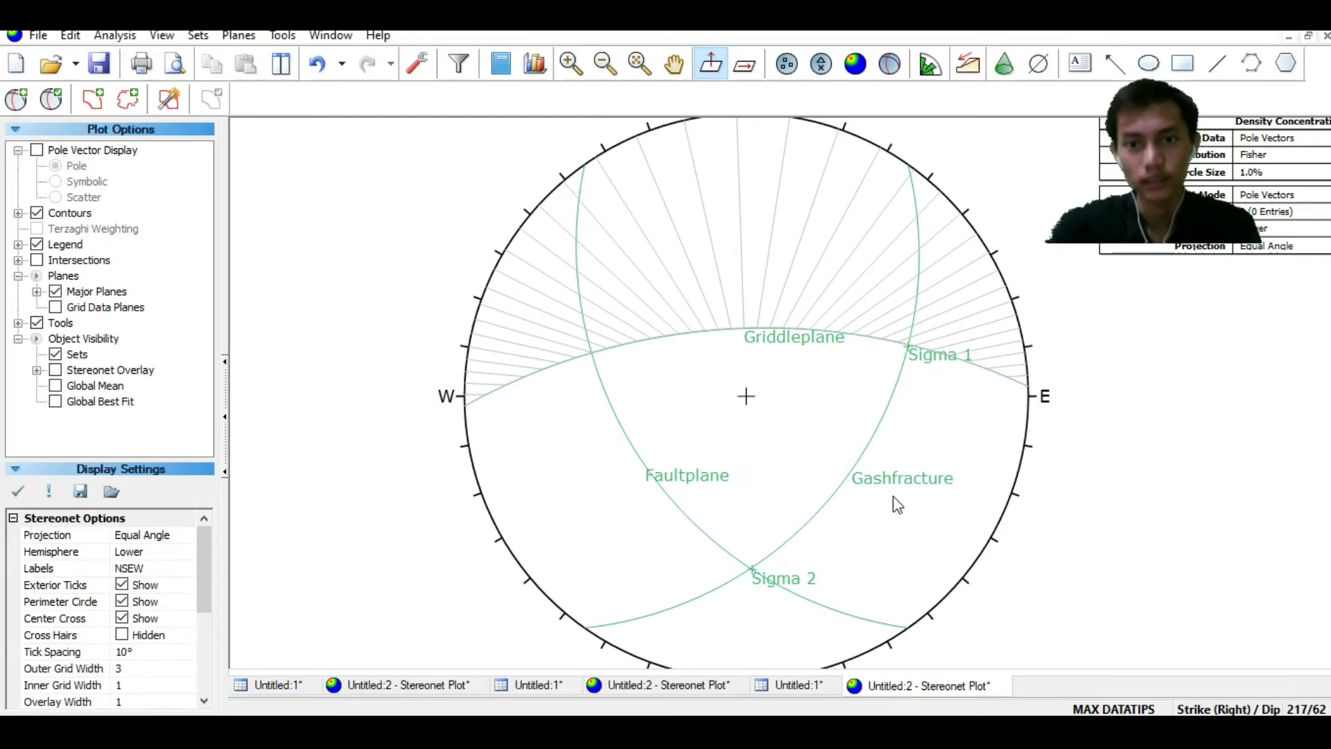
Add a user plane labelled Sigma 3 on the Griddleplane west of its label, strike/dip 35/40, showing only its pole and label
{"action": "scroll", "coordinate": [906, 511], "scroll_direction": "up", "scroll_amount": 3}
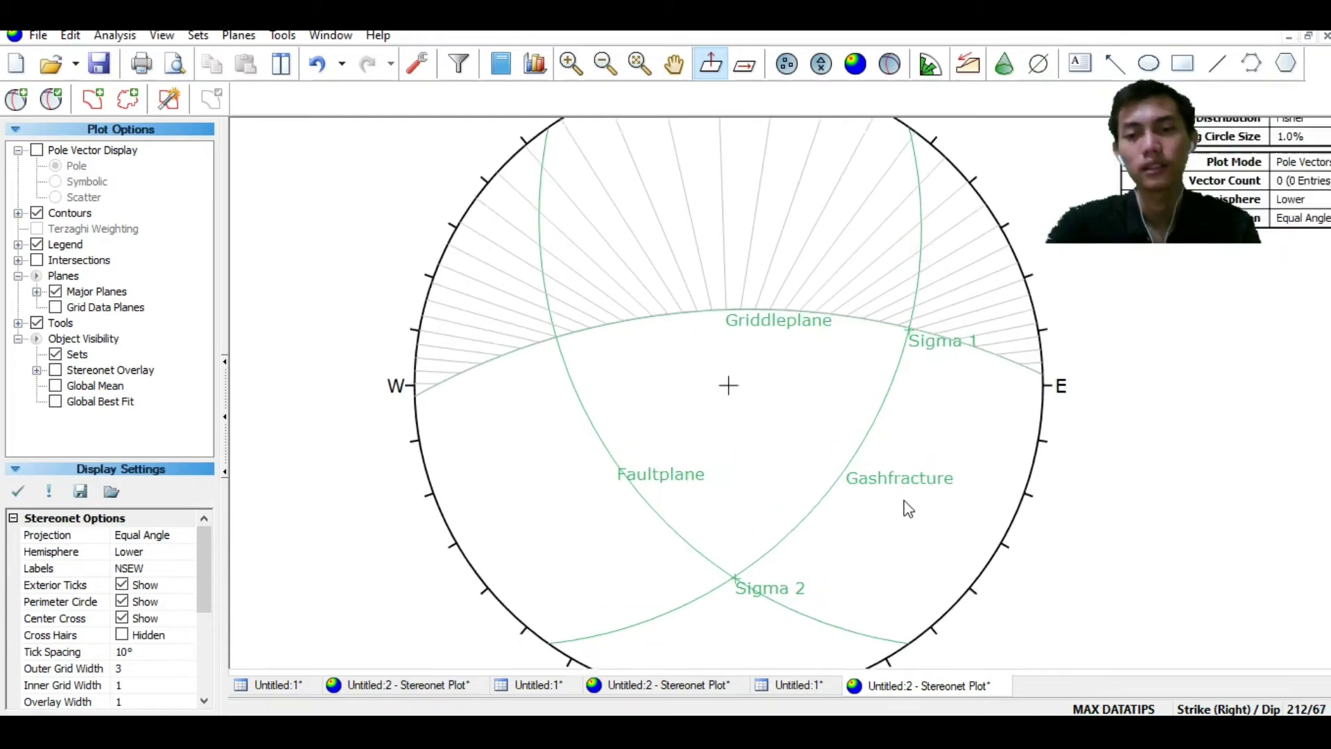
{"action": "left_click", "coordinate": [674, 63]}
{"action": "left_click_drag", "start_coordinate": [678, 294], "coordinate": [730, 358]}
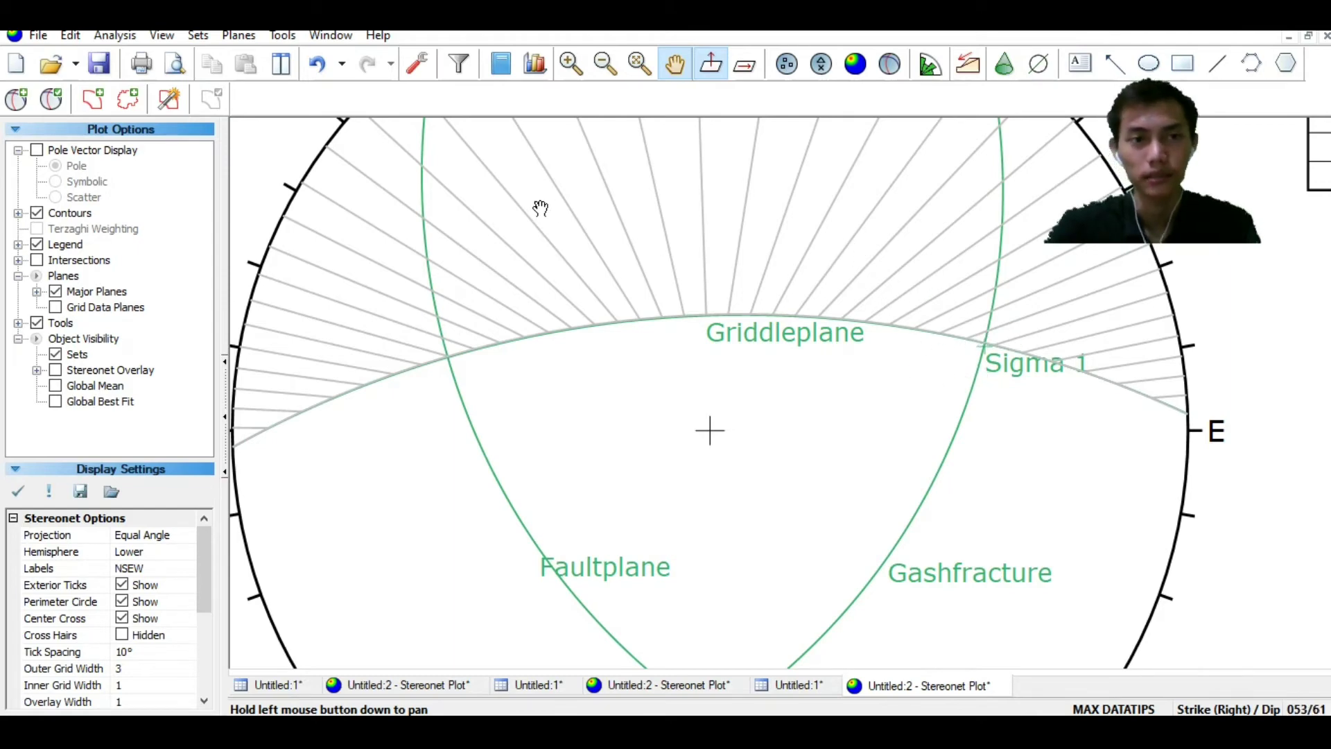
{"action": "left_click", "coordinate": [17, 99]}
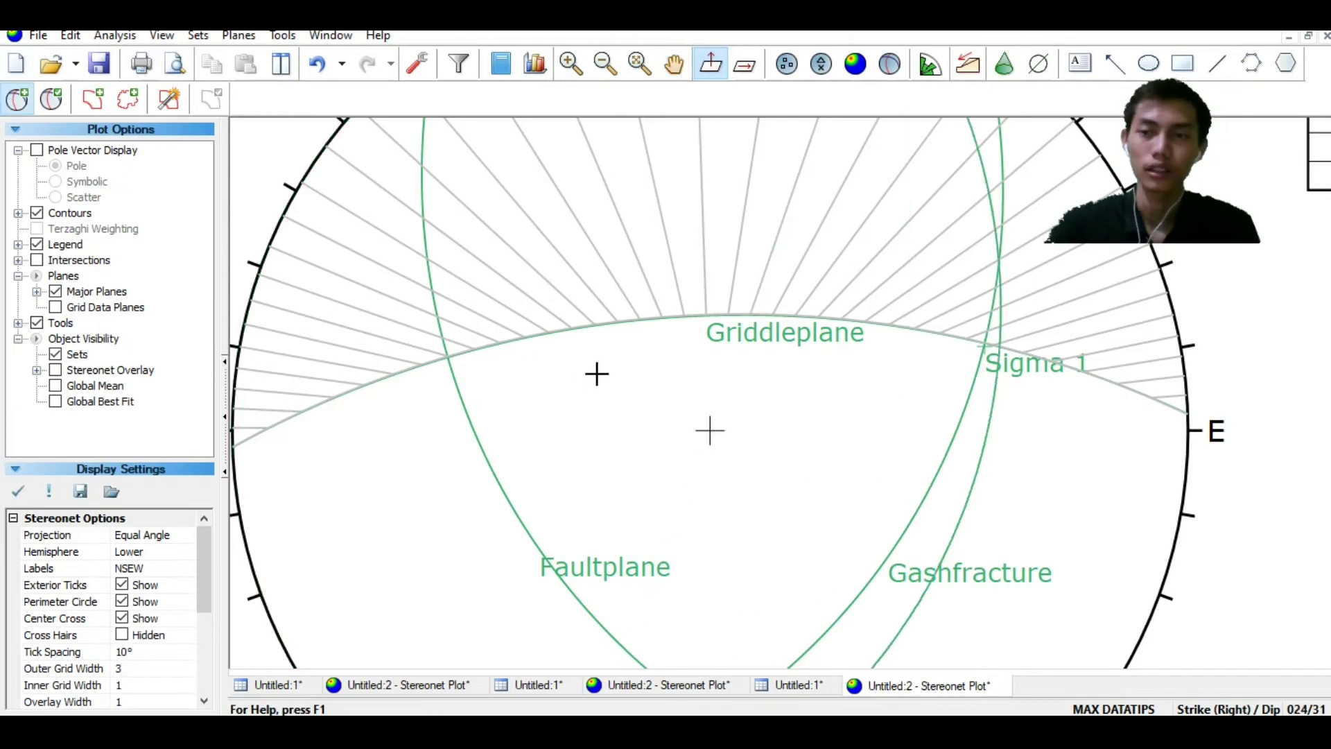
{"action": "scroll", "coordinate": [980, 397], "scroll_direction": "up", "scroll_amount": 1}
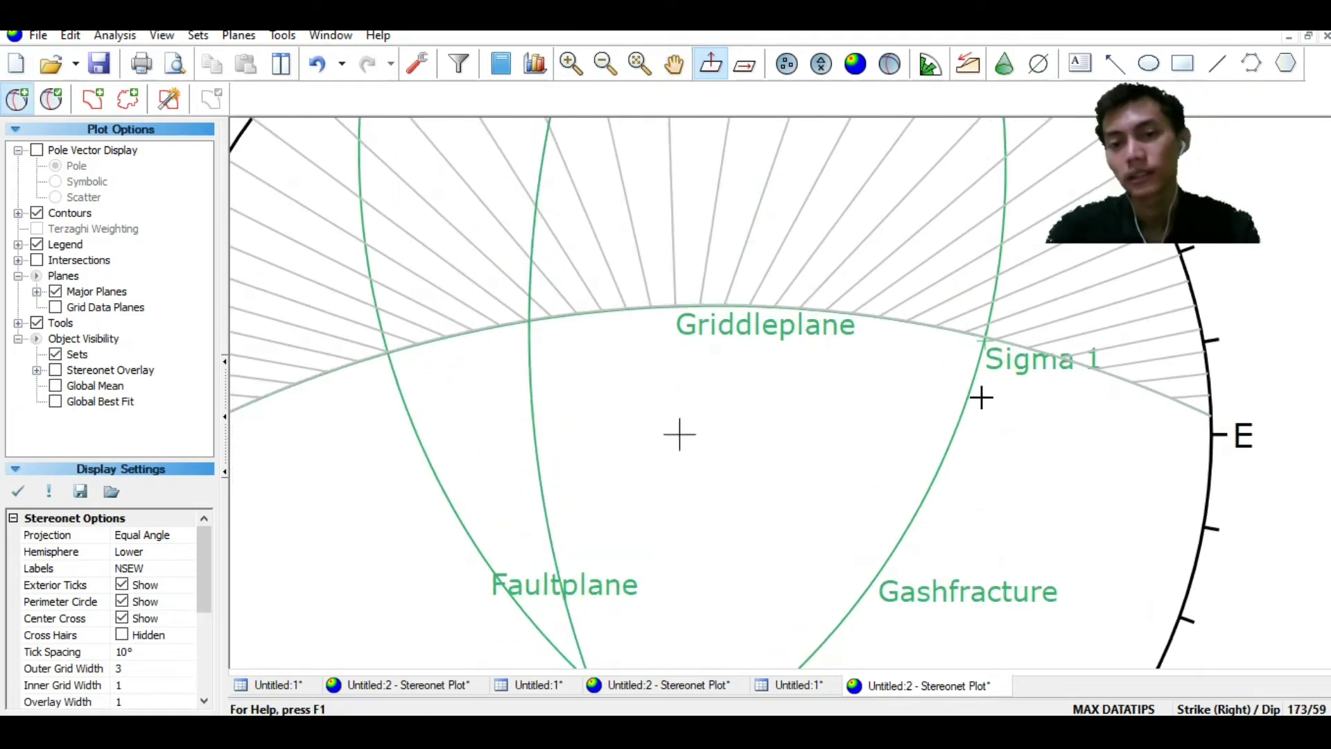
{"action": "scroll", "coordinate": [981, 397], "scroll_direction": "down", "scroll_amount": 1}
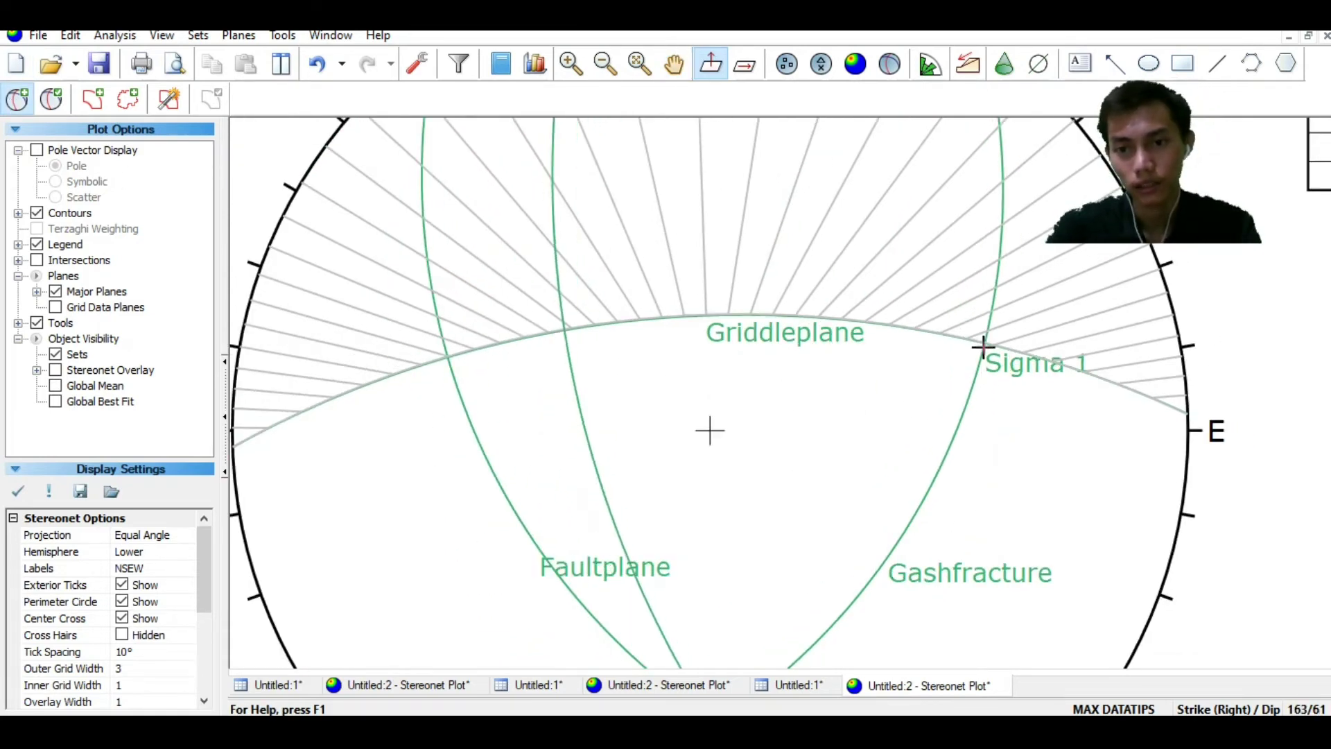
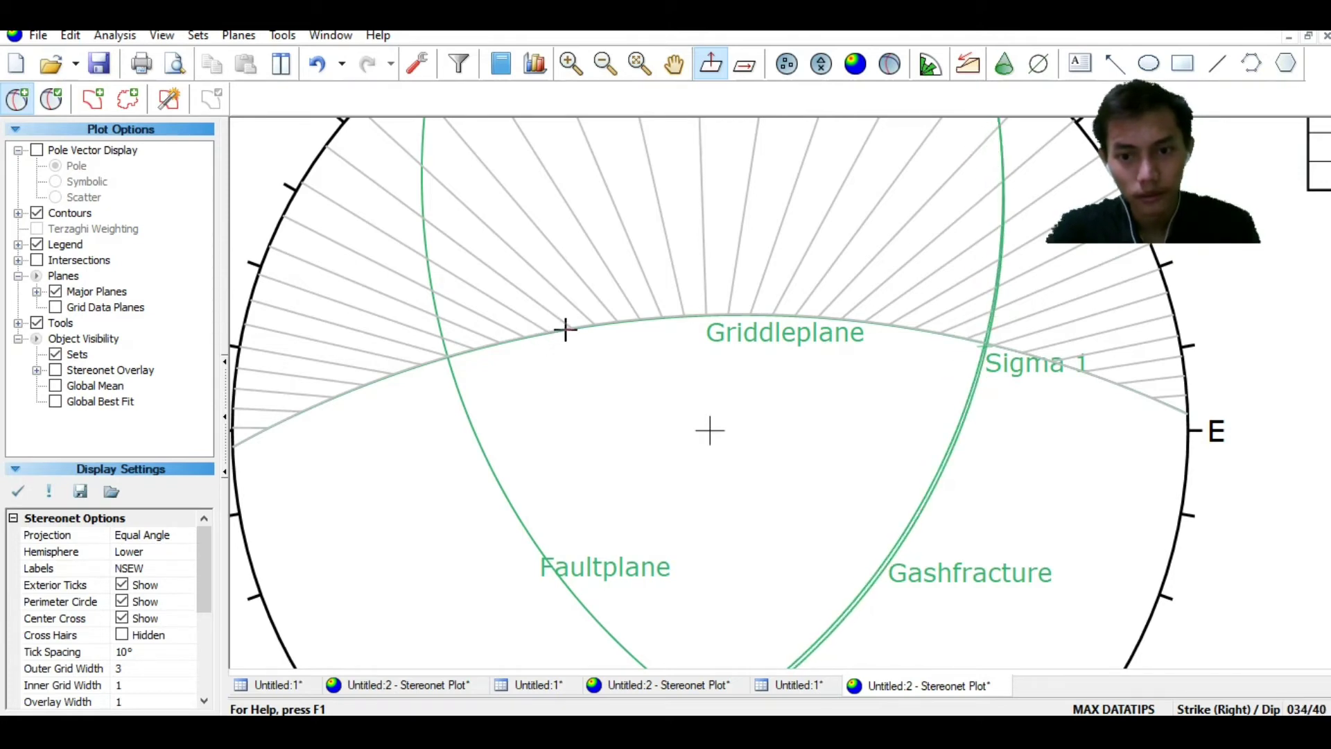
{"action": "left_click", "coordinate": [566, 330]}
{"action": "left_click", "coordinate": [701, 289]}
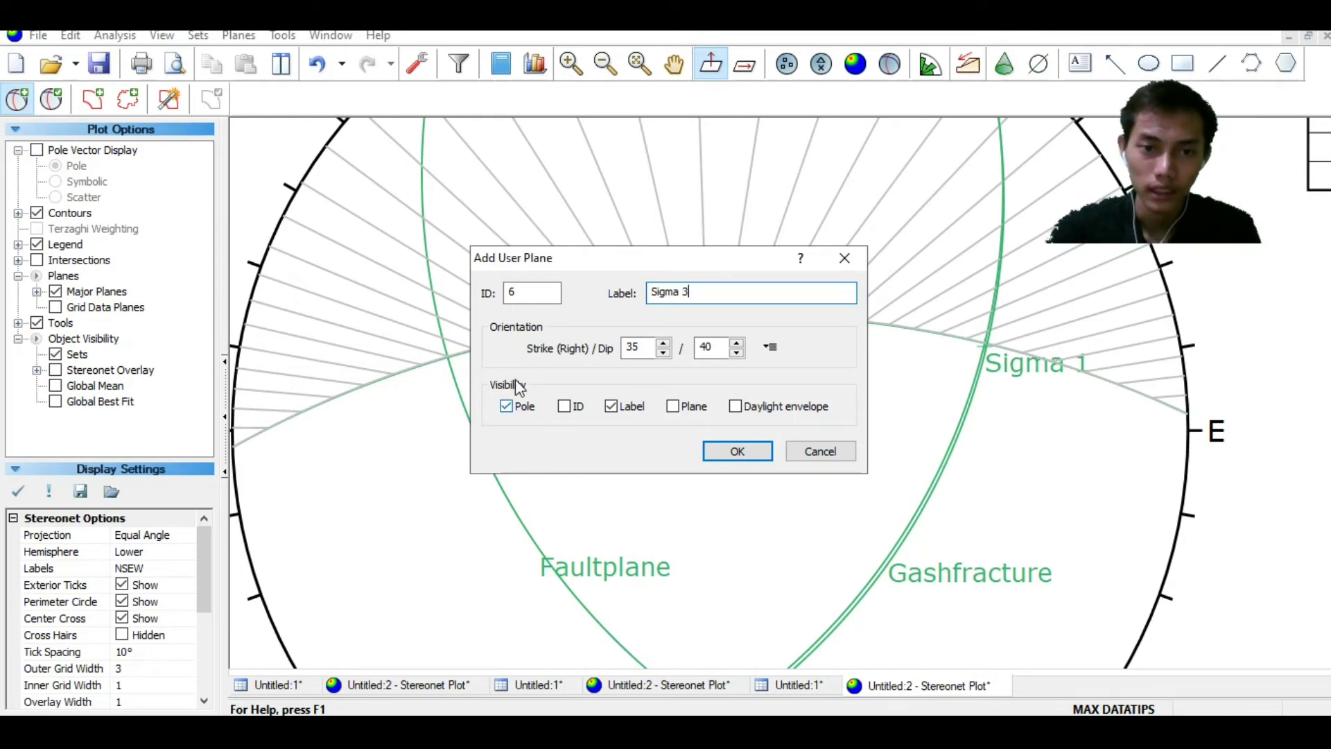
{"action": "left_click", "coordinate": [724, 449]}
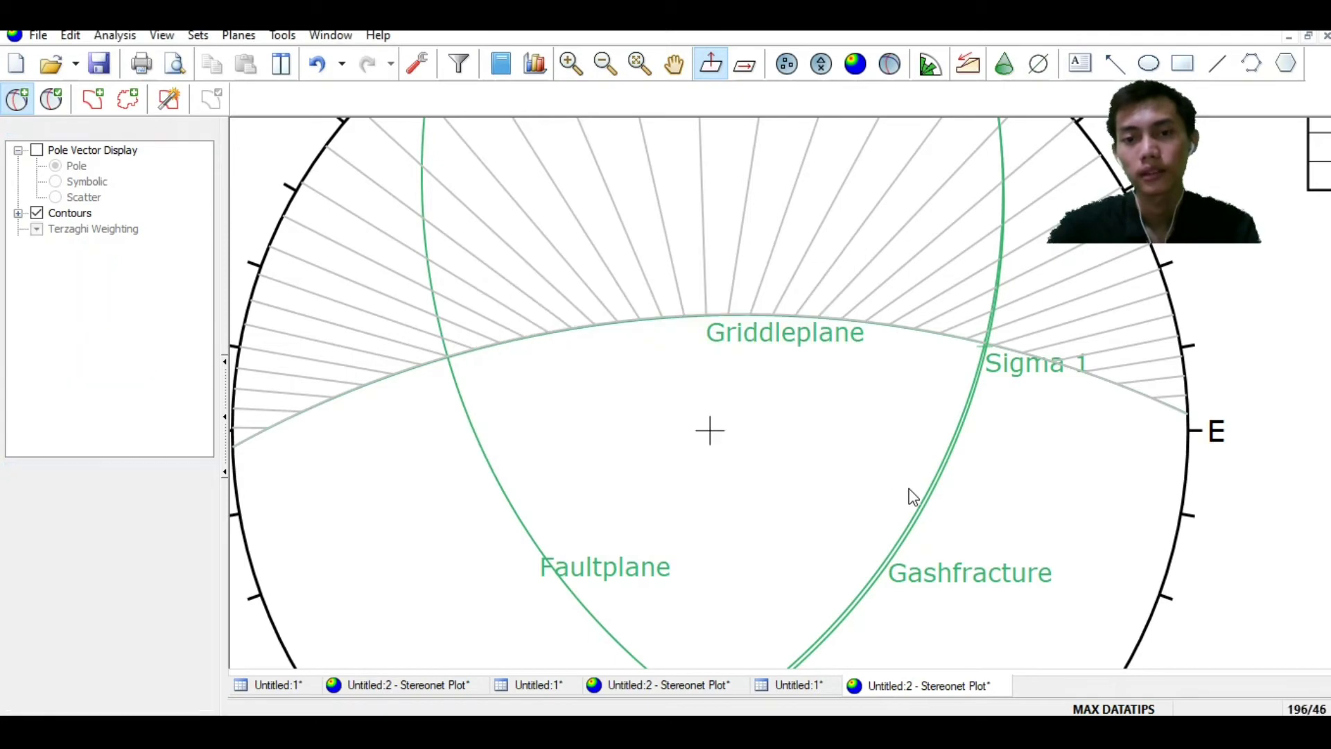
Delete all added tools from the stereonet to remove the pitch grid
{"action": "scroll", "coordinate": [1022, 485], "scroll_direction": "down", "scroll_amount": 1}
{"action": "scroll", "coordinate": [1043, 496], "scroll_direction": "down", "scroll_amount": 1}
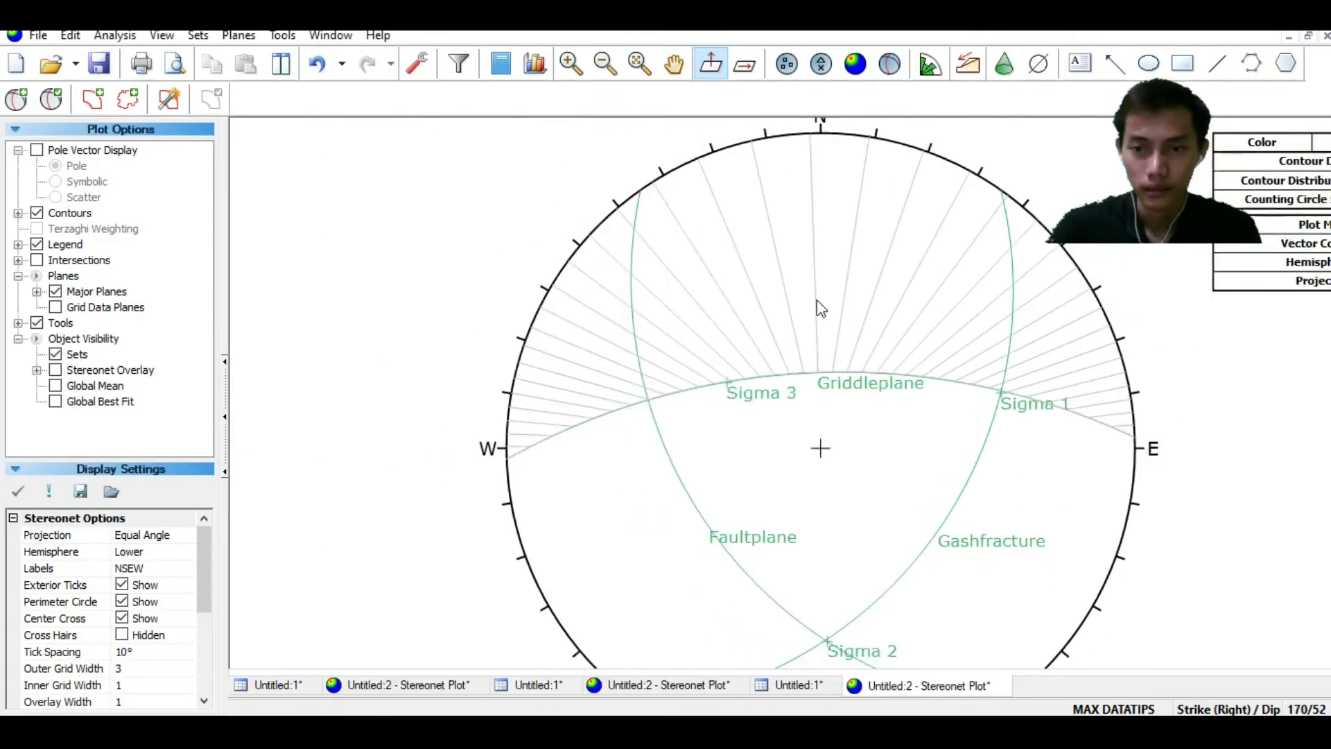
{"action": "left_click", "coordinate": [673, 64]}
{"action": "left_click_drag", "start_coordinate": [855, 446], "coordinate": [795, 399]}
{"action": "scroll", "coordinate": [850, 389], "scroll_direction": "down", "scroll_amount": 1}
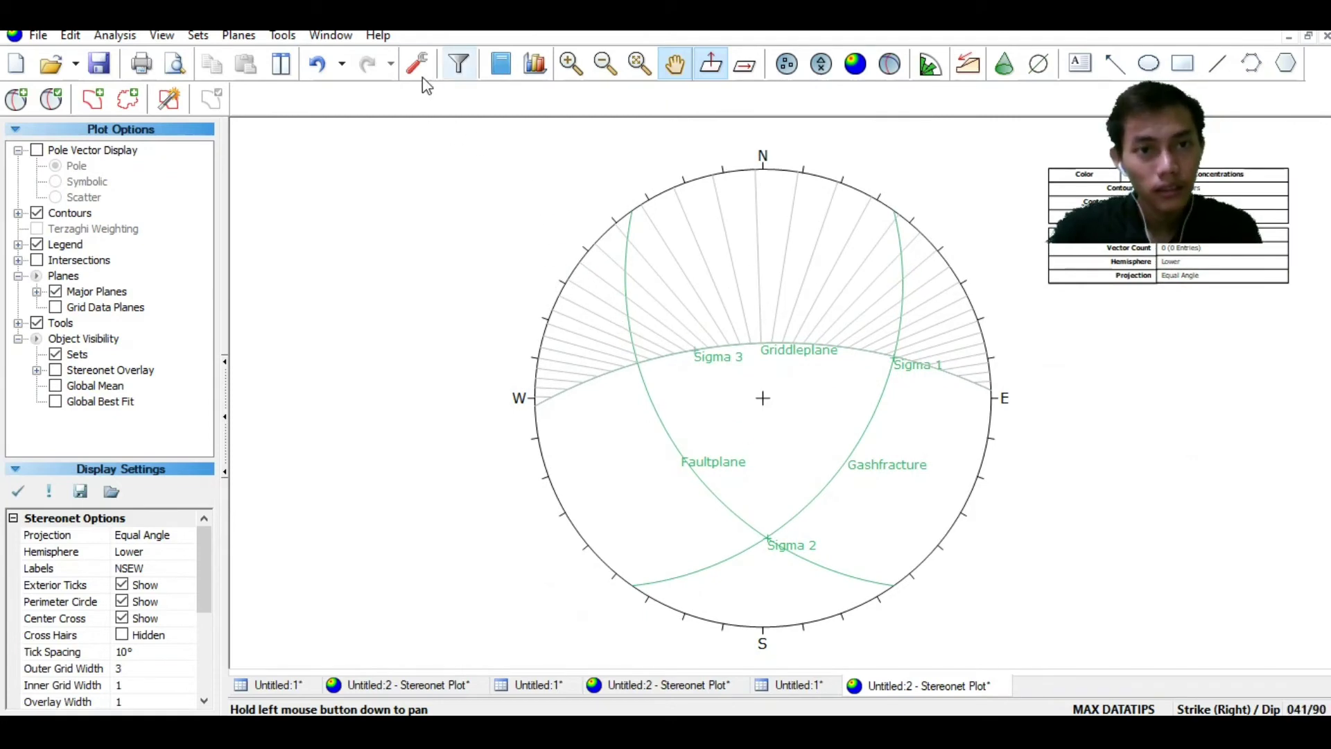
{"action": "left_click", "coordinate": [283, 35]}
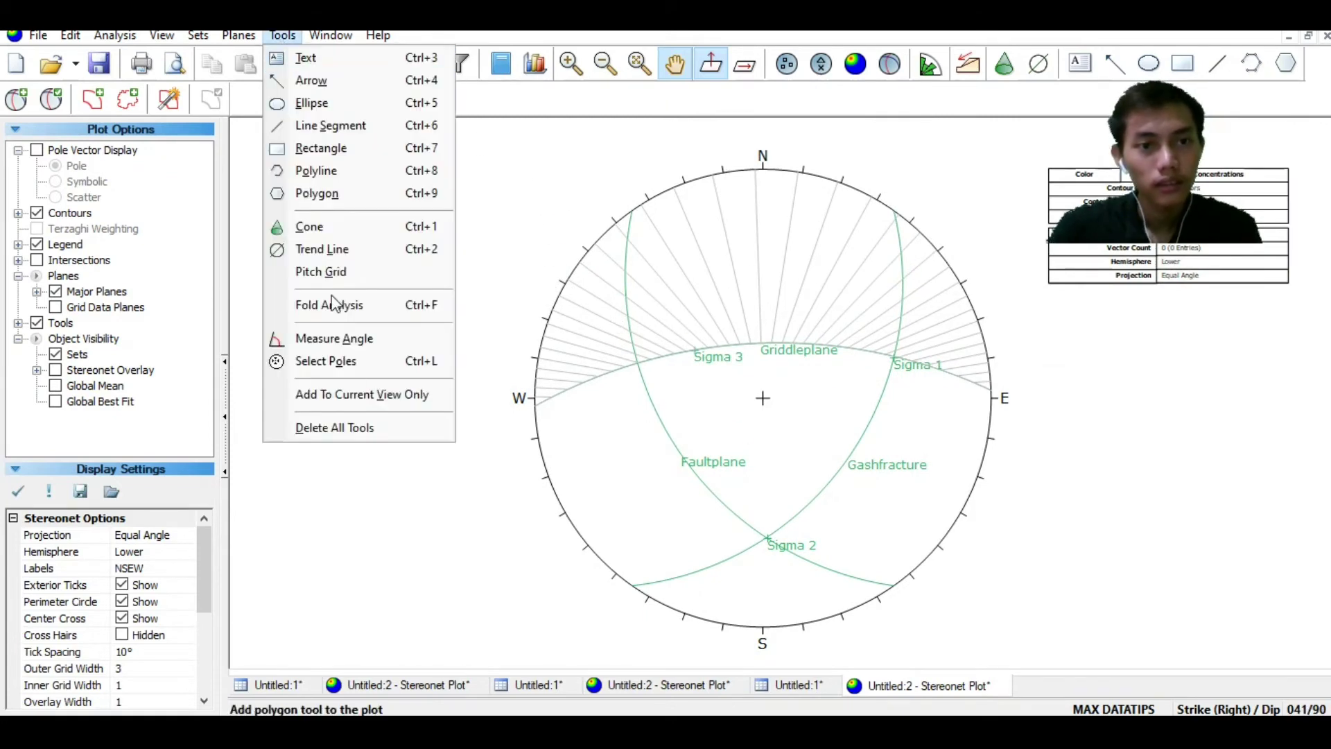
{"action": "left_click", "coordinate": [383, 431]}
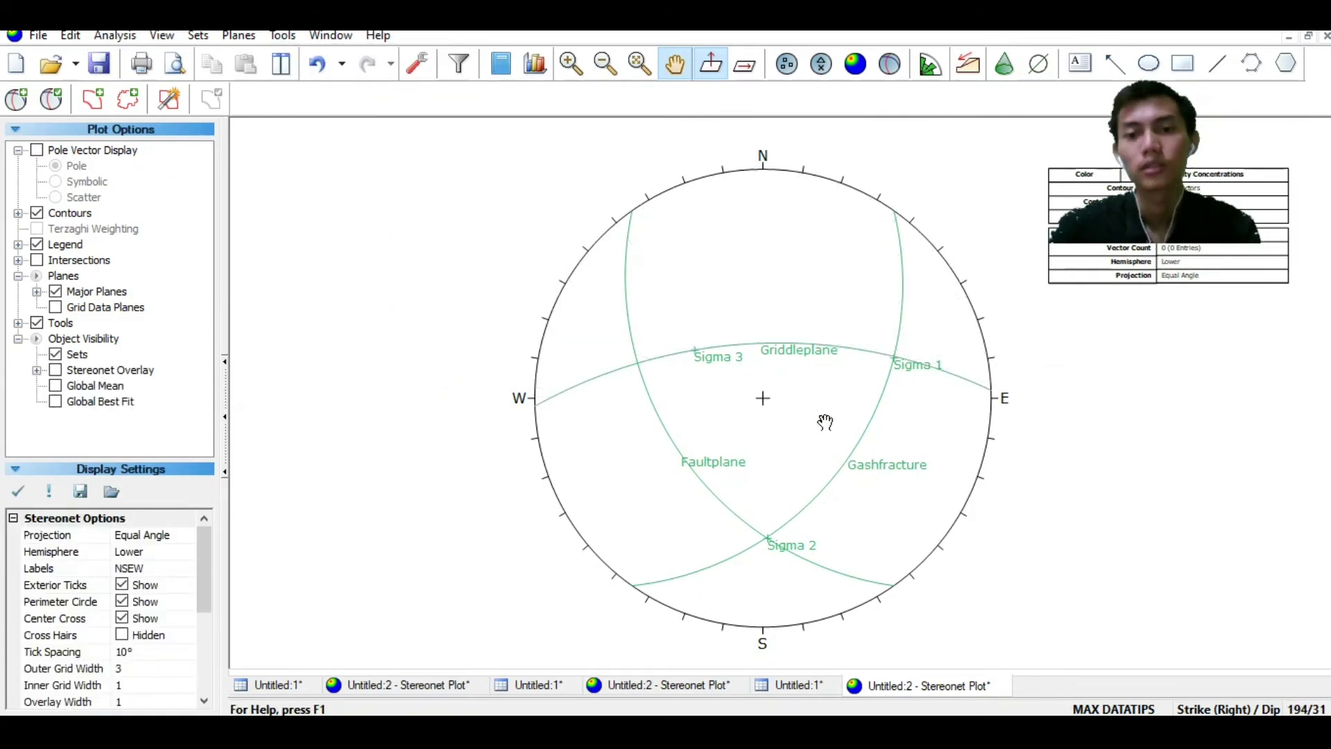
Edit the user planes to color the Faultplane blue and the Gashfracture plane orange
{"action": "scroll", "coordinate": [818, 414], "scroll_direction": "up", "scroll_amount": 1}
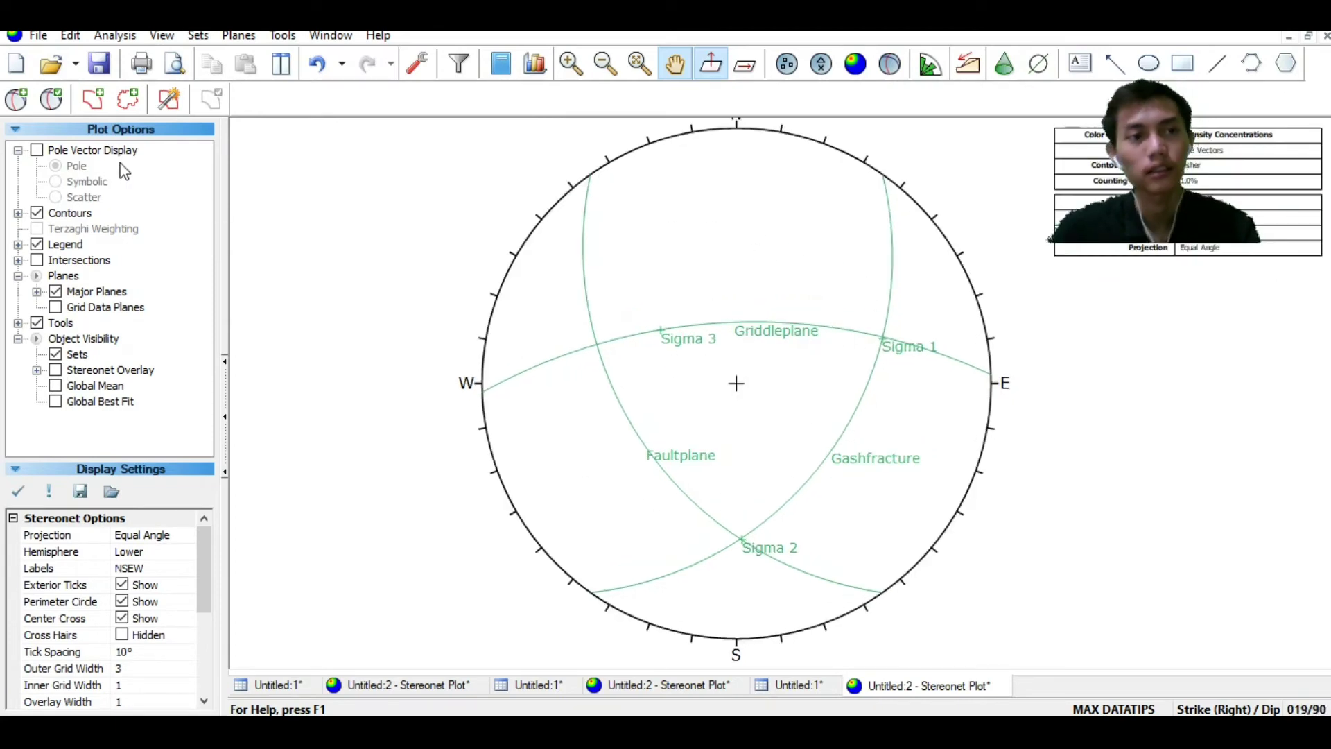
{"action": "left_click", "coordinate": [51, 99]}
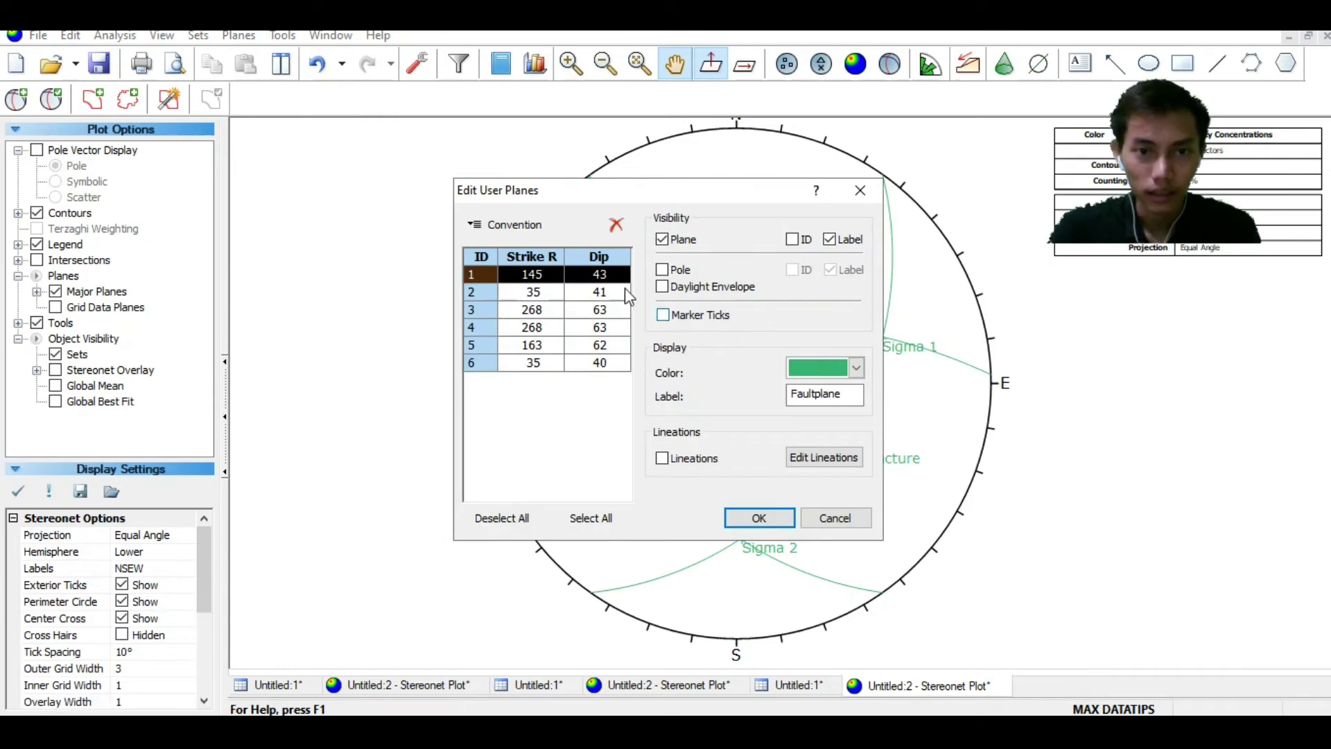
{"action": "left_click", "coordinate": [858, 368]}
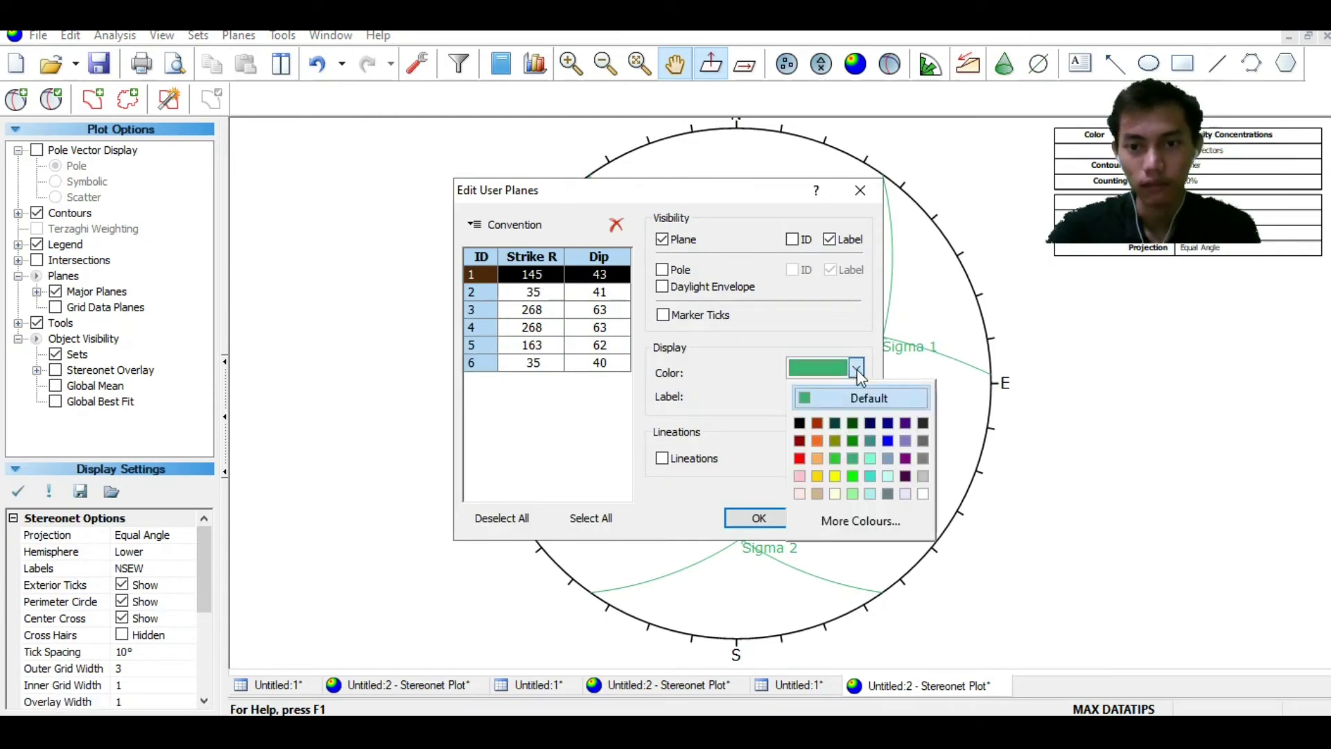
{"action": "left_click", "coordinate": [887, 442]}
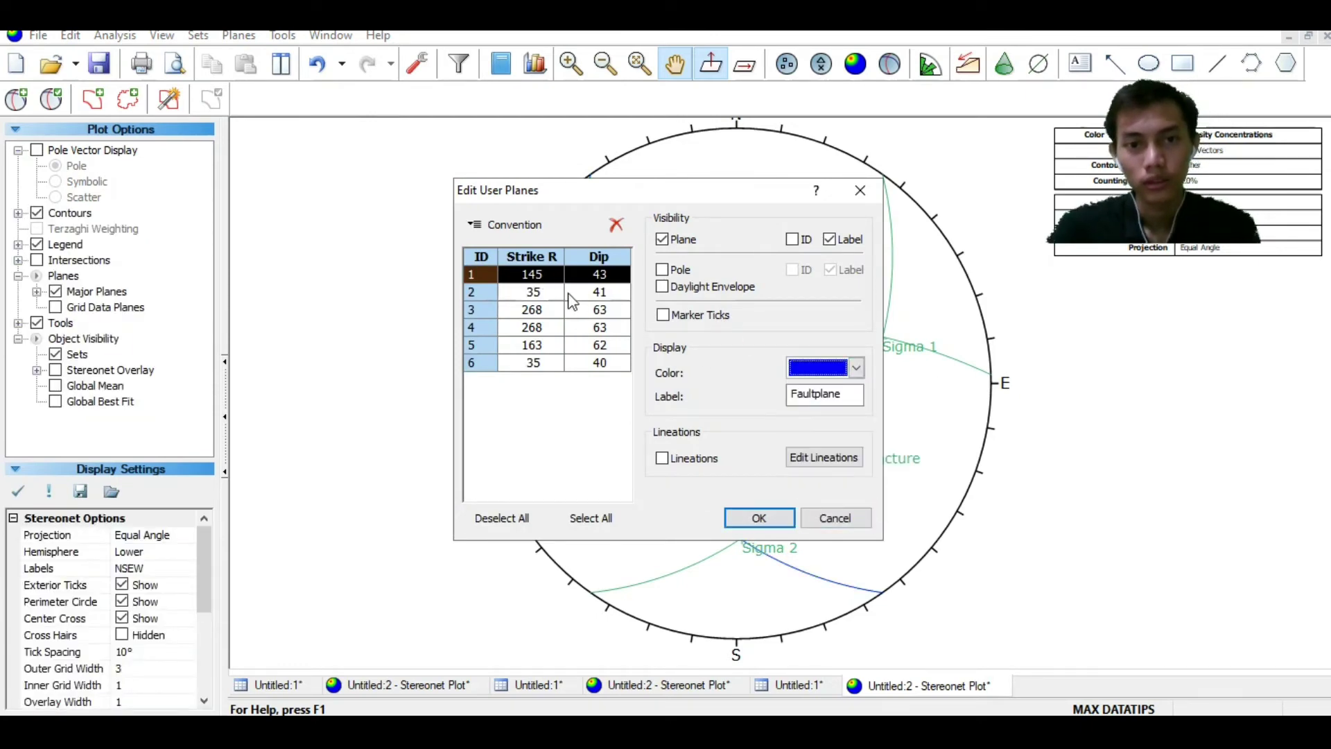
{"action": "left_click", "coordinate": [558, 295]}
{"action": "left_click", "coordinate": [806, 372]}
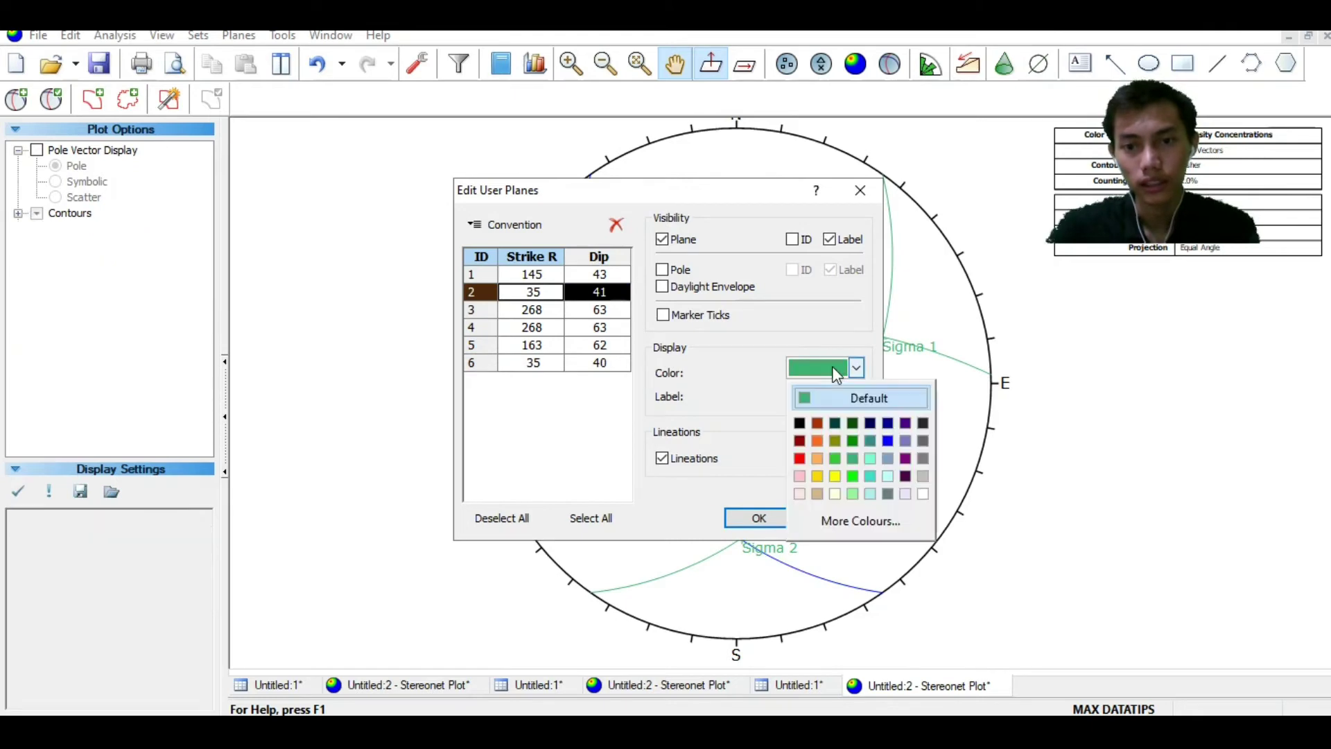
{"action": "left_click", "coordinate": [819, 443]}
Color the Sigma 2, Sigma 1 and Sigma 3 poles red and apply the user plane edits
{"action": "left_click", "coordinate": [603, 310]}
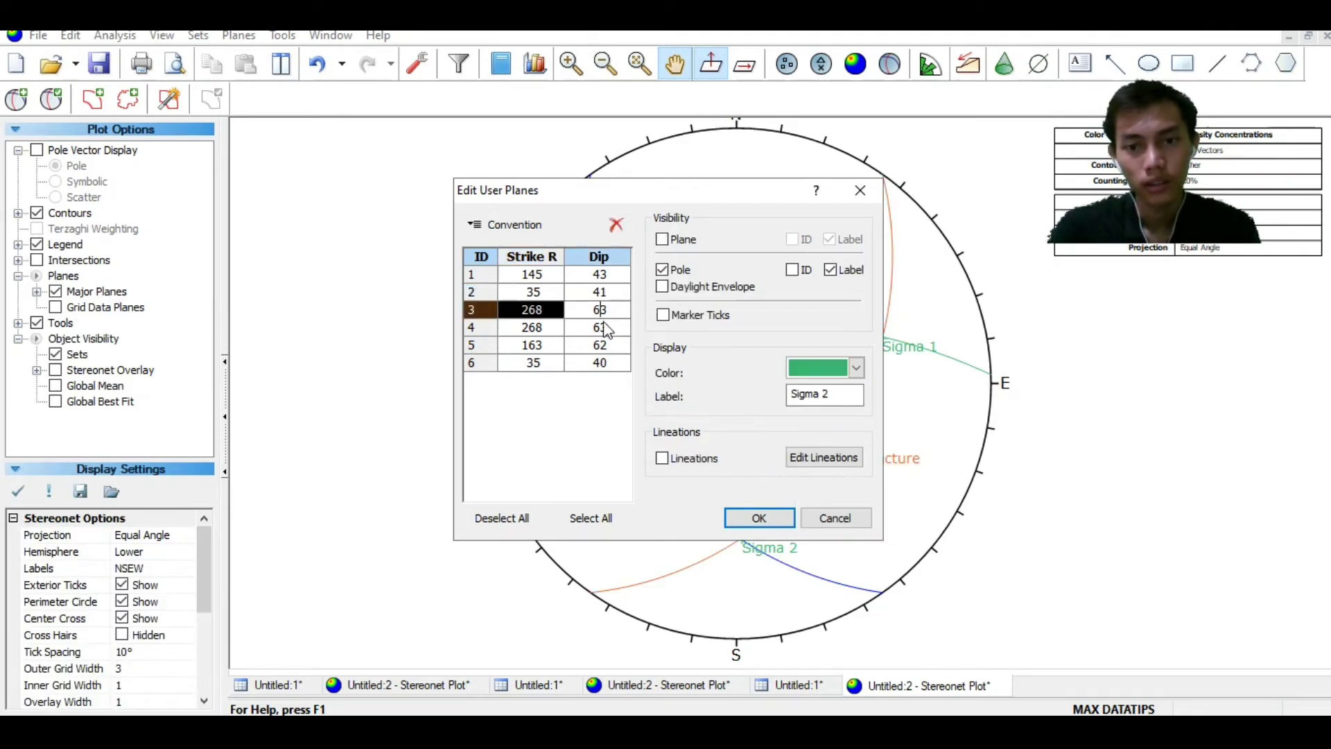
{"action": "left_click", "coordinate": [857, 368]}
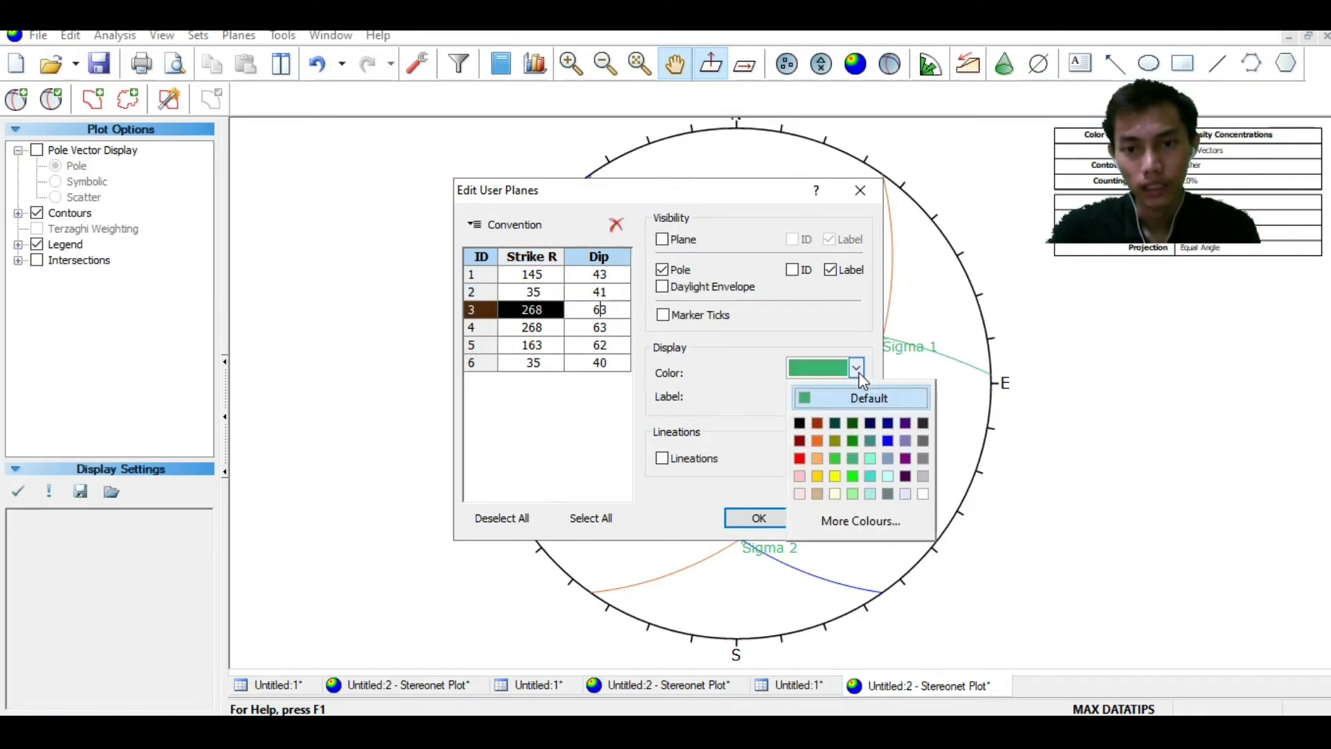
{"action": "left_click", "coordinate": [800, 459]}
{"action": "left_click", "coordinate": [600, 327]}
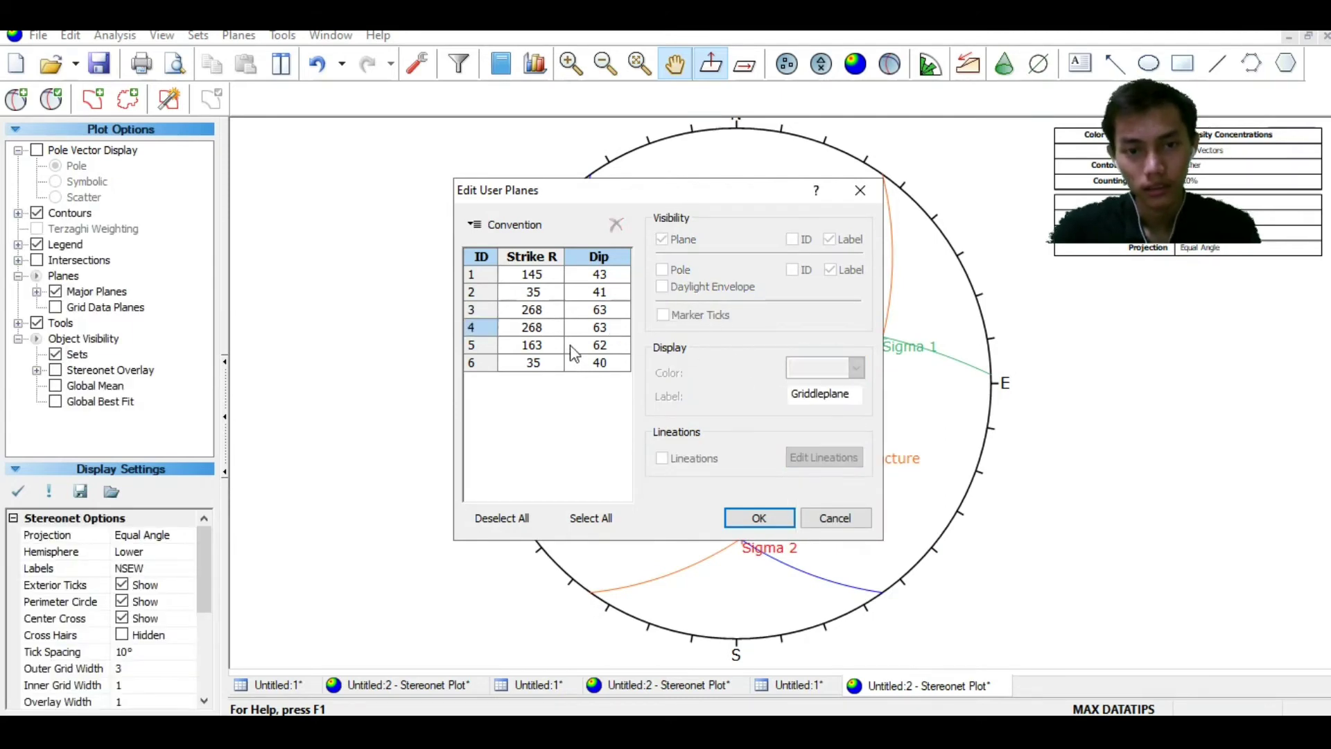
{"action": "left_click", "coordinate": [576, 344]}
{"action": "left_click", "coordinate": [856, 368]}
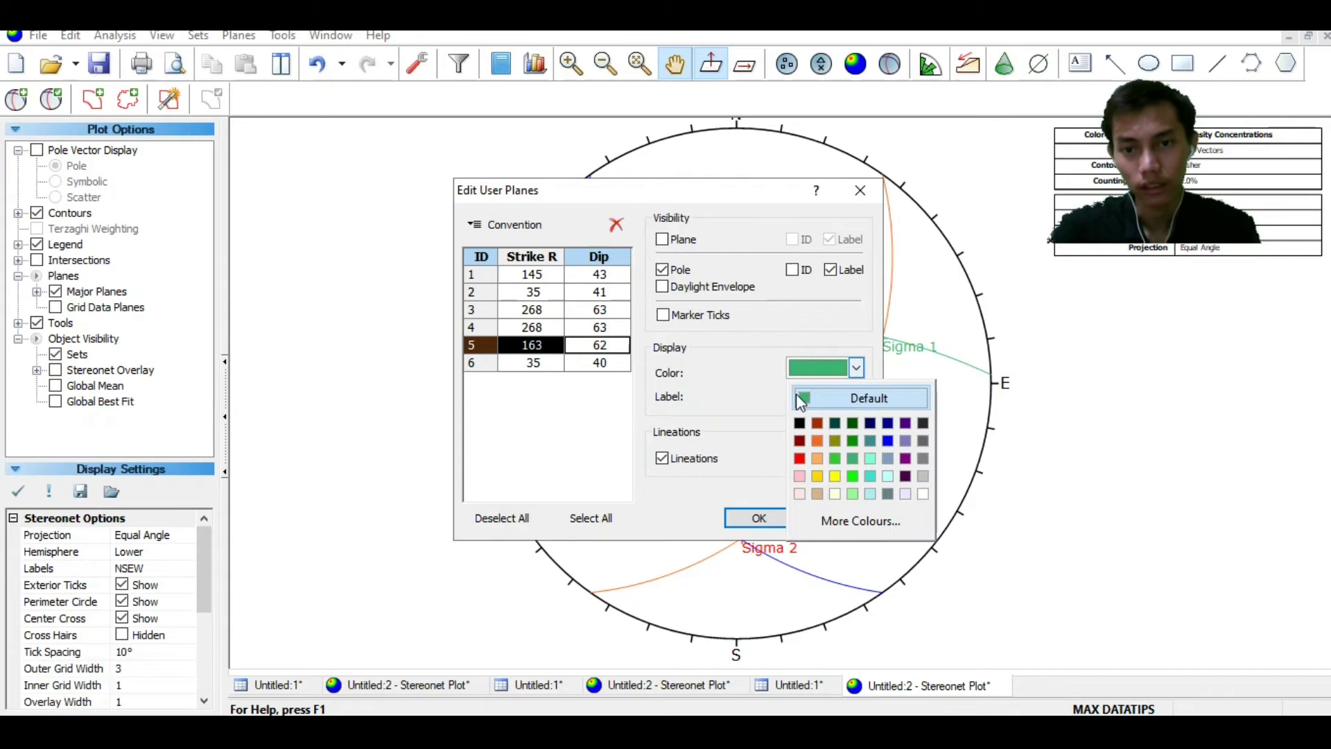
{"action": "left_click", "coordinate": [800, 459]}
{"action": "left_click", "coordinate": [597, 362]}
{"action": "left_click", "coordinate": [849, 373]}
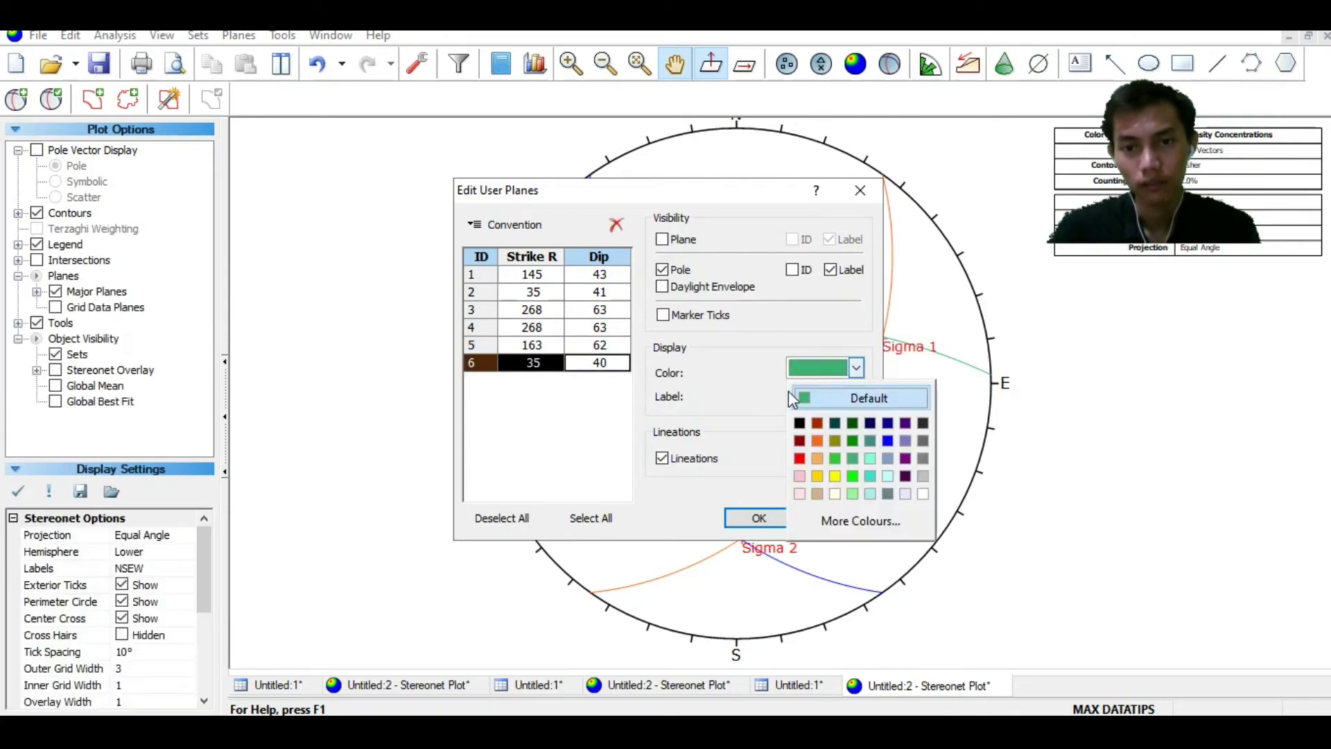
{"action": "left_click", "coordinate": [800, 458]}
{"action": "left_click", "coordinate": [755, 518]}
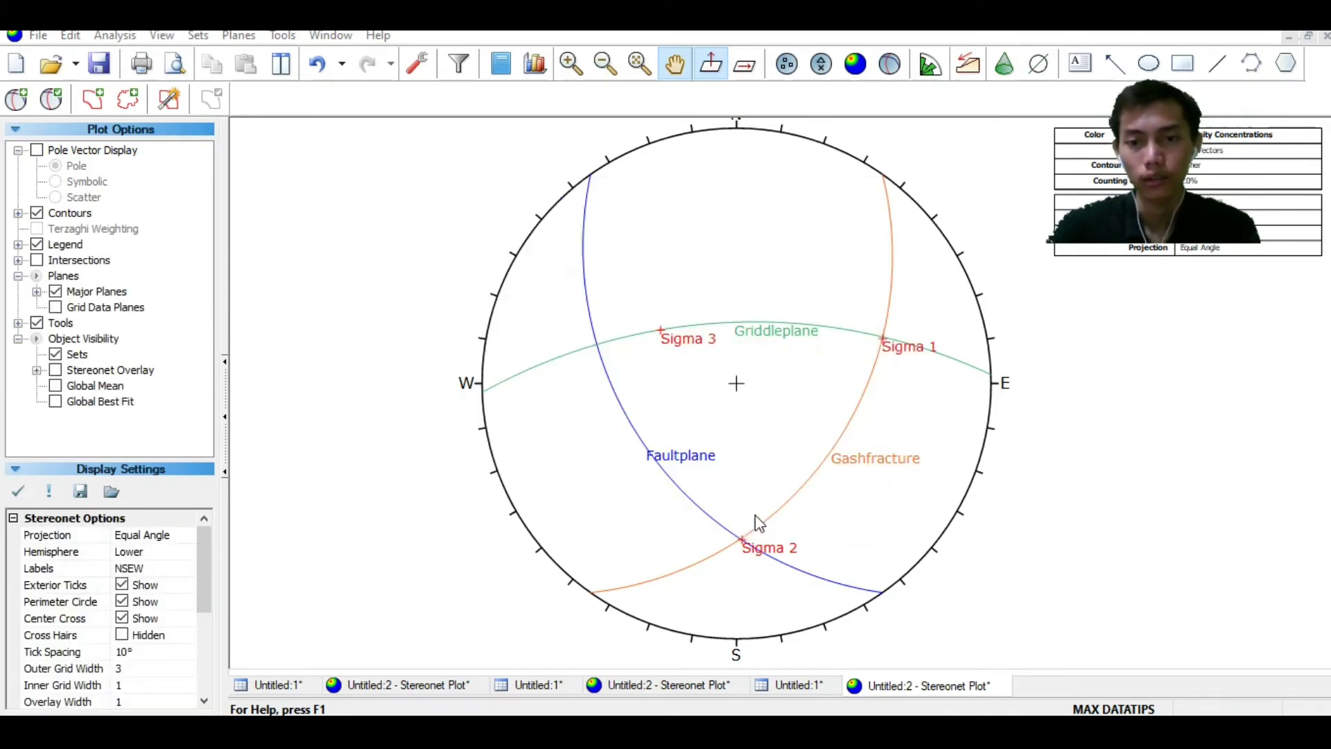
Hide the stereonet legend and show it again so that it lists the user planes
{"action": "scroll", "coordinate": [1068, 440], "scroll_direction": "down", "scroll_amount": 1}
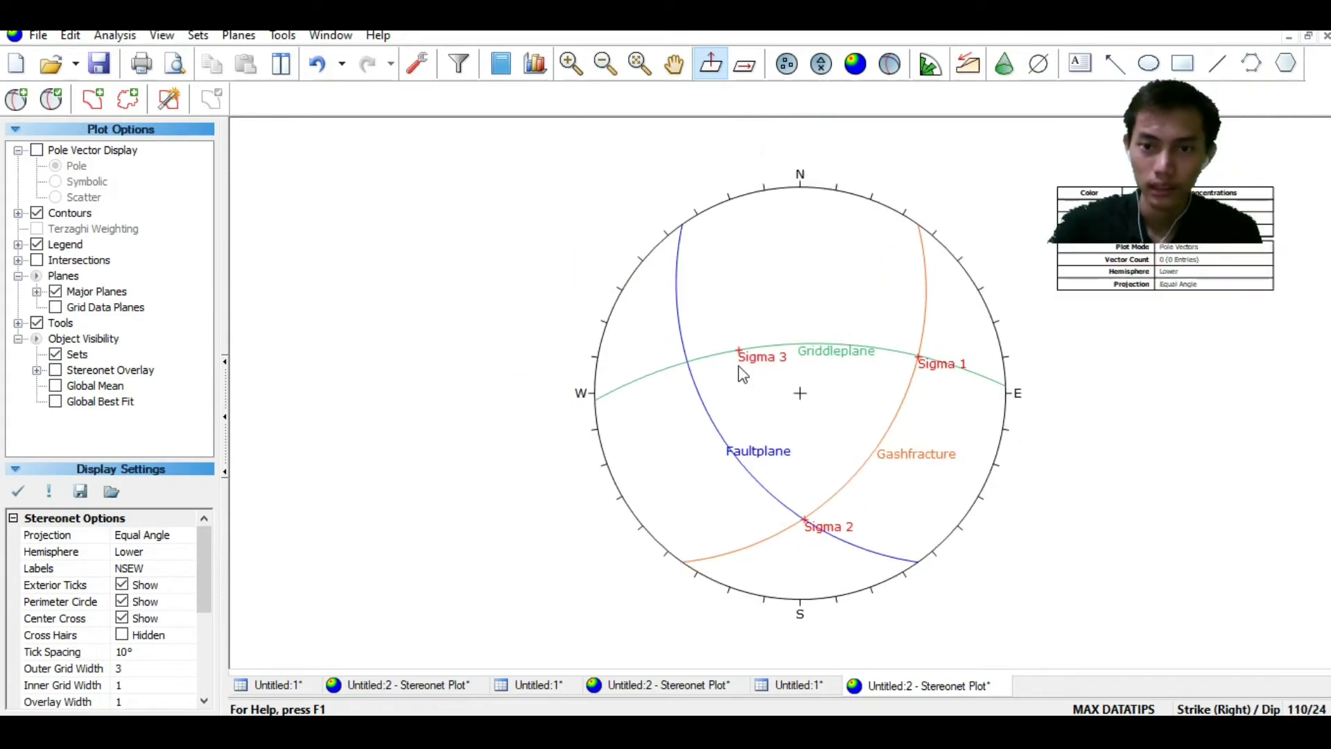
{"action": "left_click", "coordinate": [674, 64]}
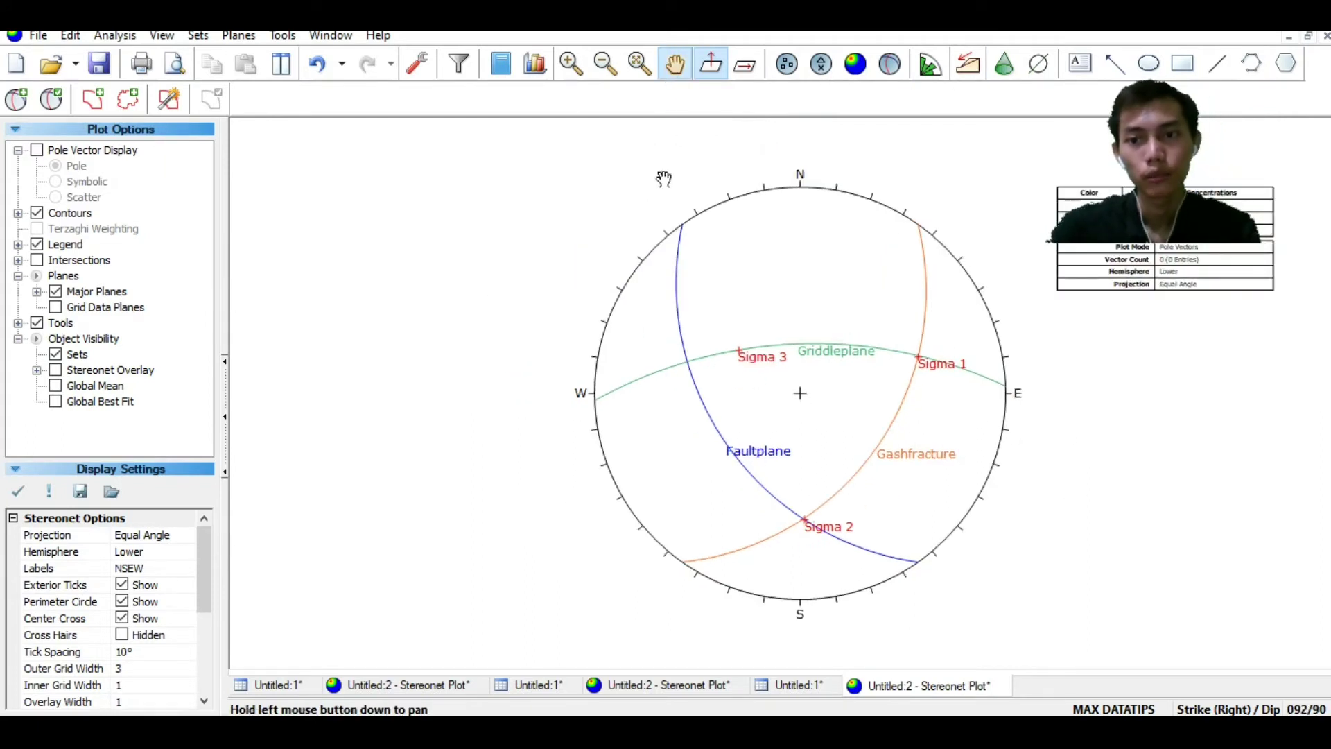
{"action": "left_click_drag", "start_coordinate": [1142, 434], "coordinate": [1010, 436]}
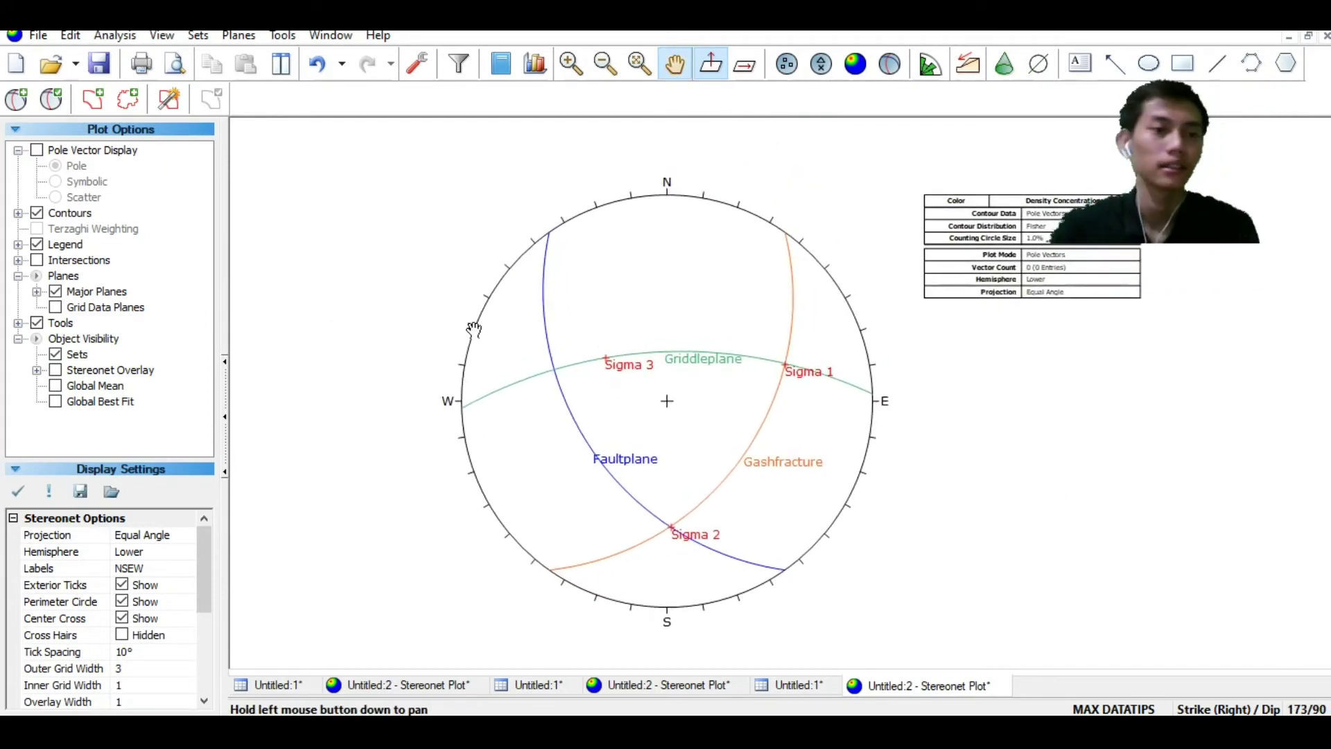
{"action": "left_click", "coordinate": [40, 246]}
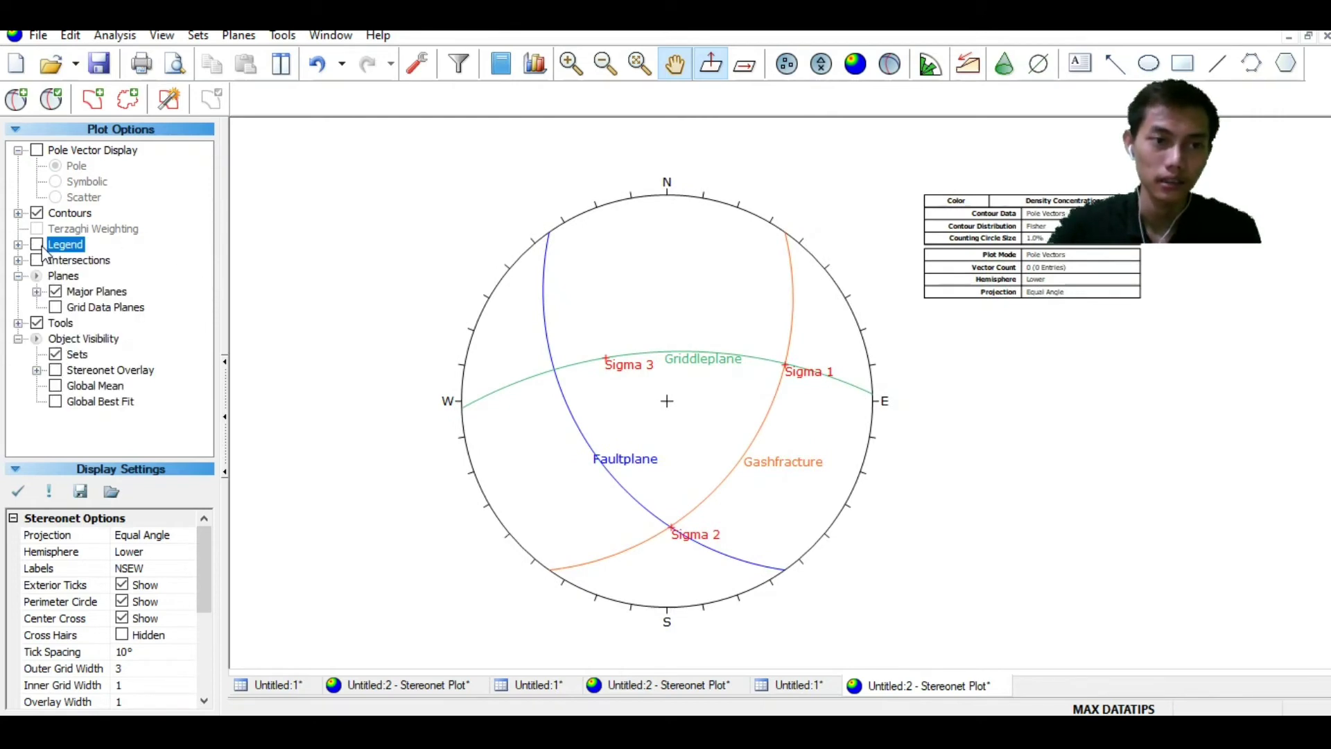
{"action": "left_click", "coordinate": [39, 247]}
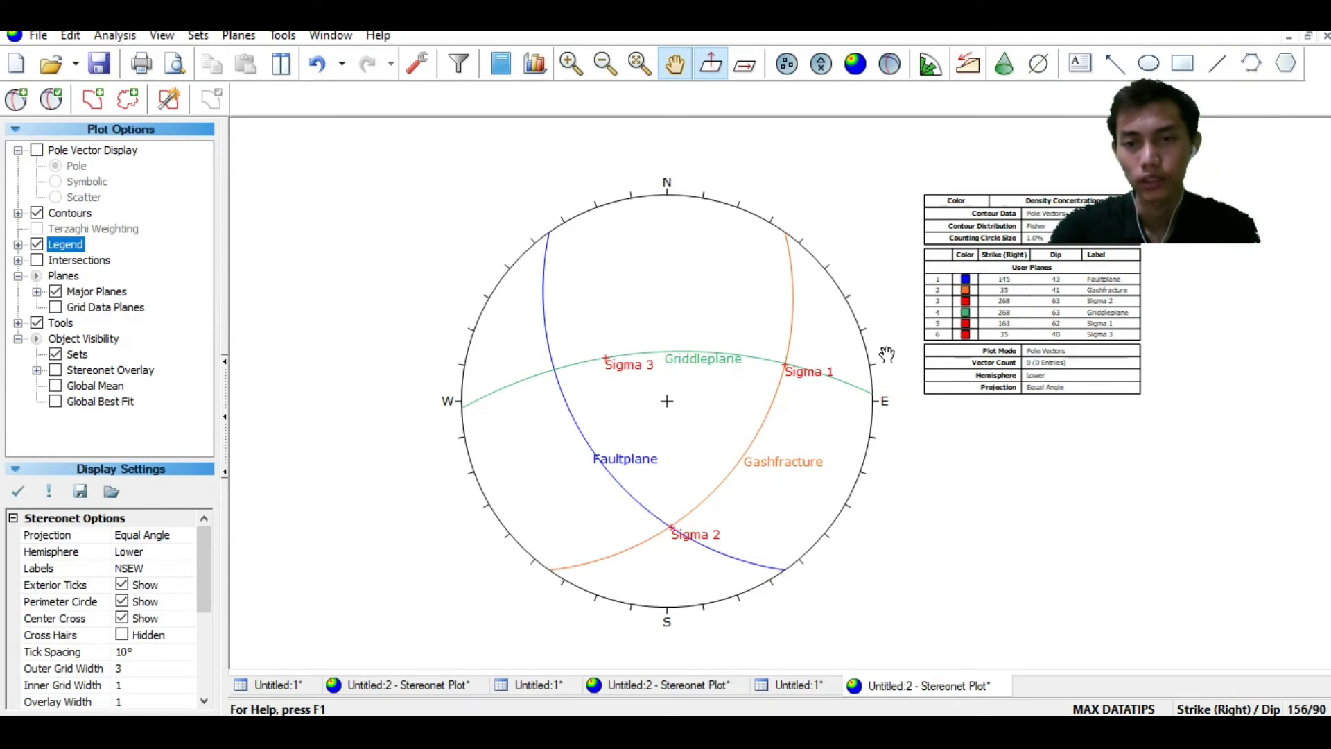
Switch the plot's orientation convention to Trend / Plunge
{"action": "scroll", "coordinate": [963, 458], "scroll_direction": "up", "scroll_amount": 1}
{"action": "left_click_drag", "start_coordinate": [980, 440], "coordinate": [942, 545]}
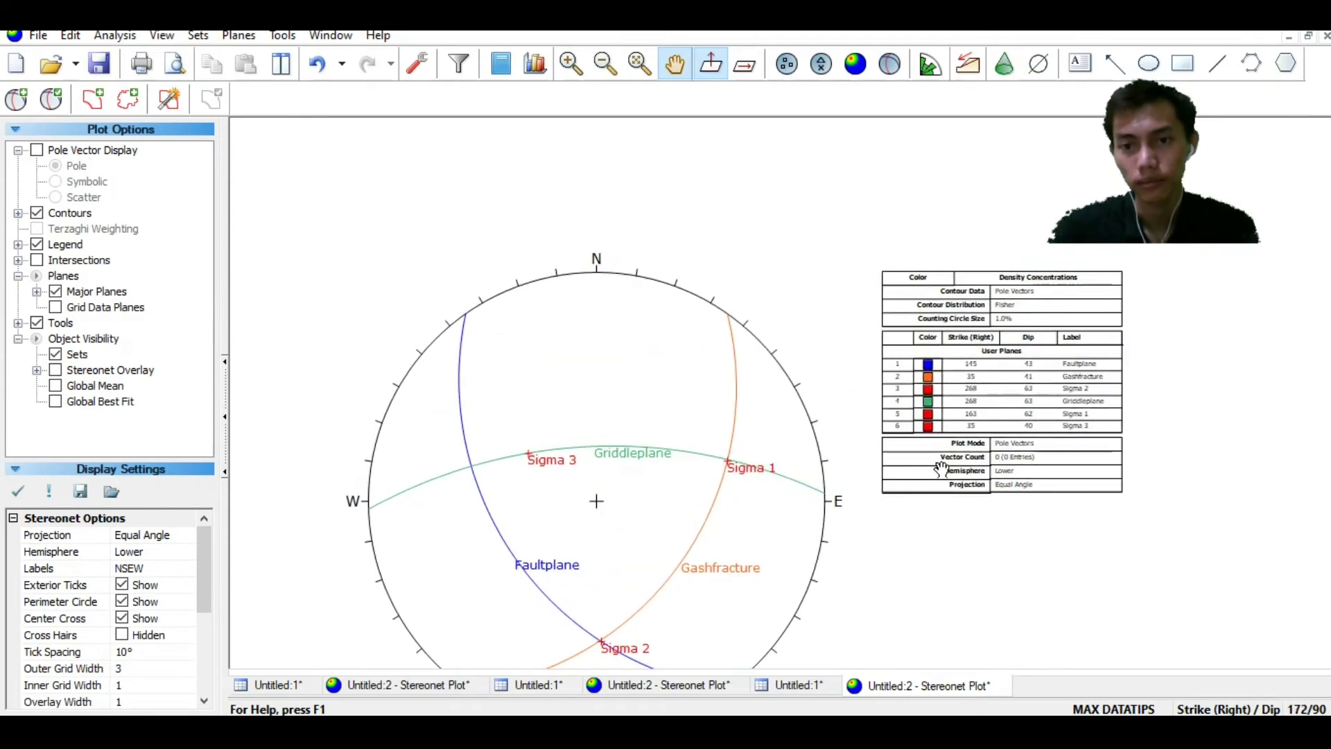
{"action": "scroll", "coordinate": [941, 469], "scroll_direction": "down", "scroll_amount": 1}
{"action": "left_click_drag", "start_coordinate": [897, 493], "coordinate": [963, 454]}
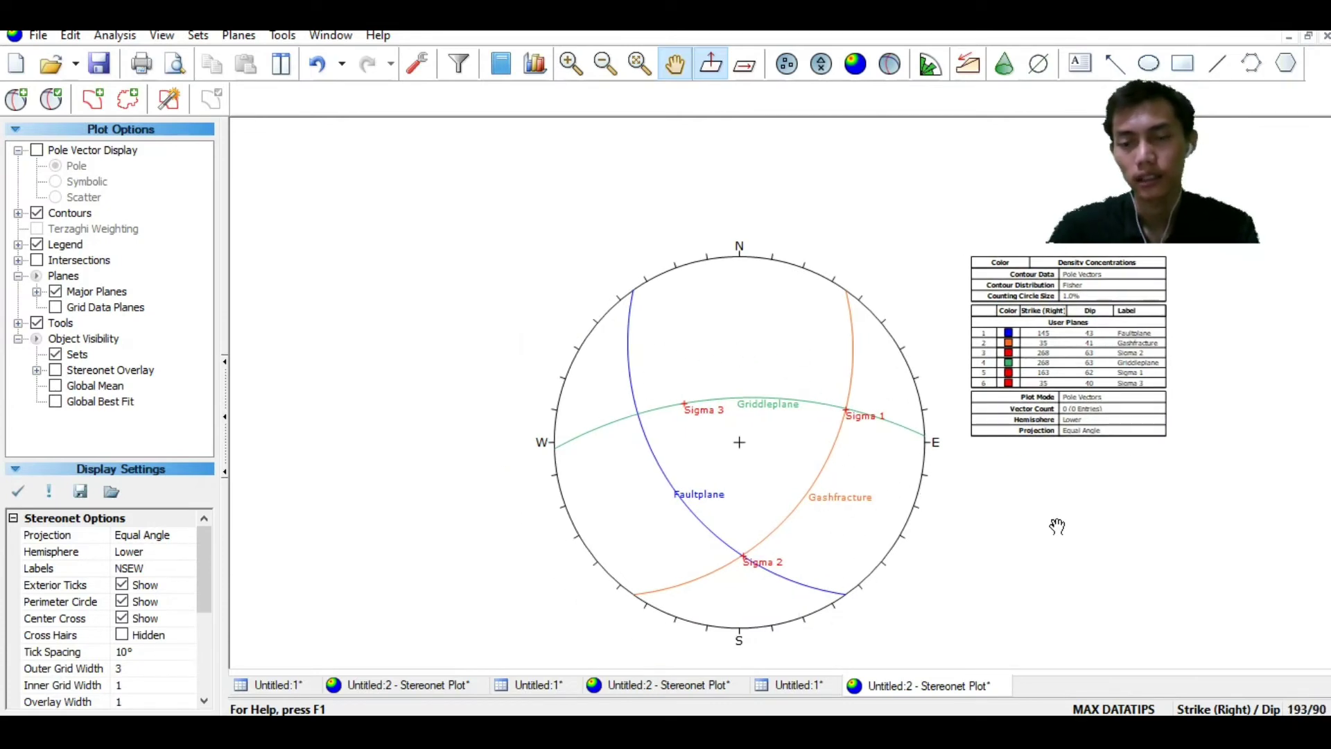
{"action": "scroll", "coordinate": [1054, 526], "scroll_direction": "up", "scroll_amount": 2}
{"action": "left_click_drag", "start_coordinate": [1012, 517], "coordinate": [1009, 526]}
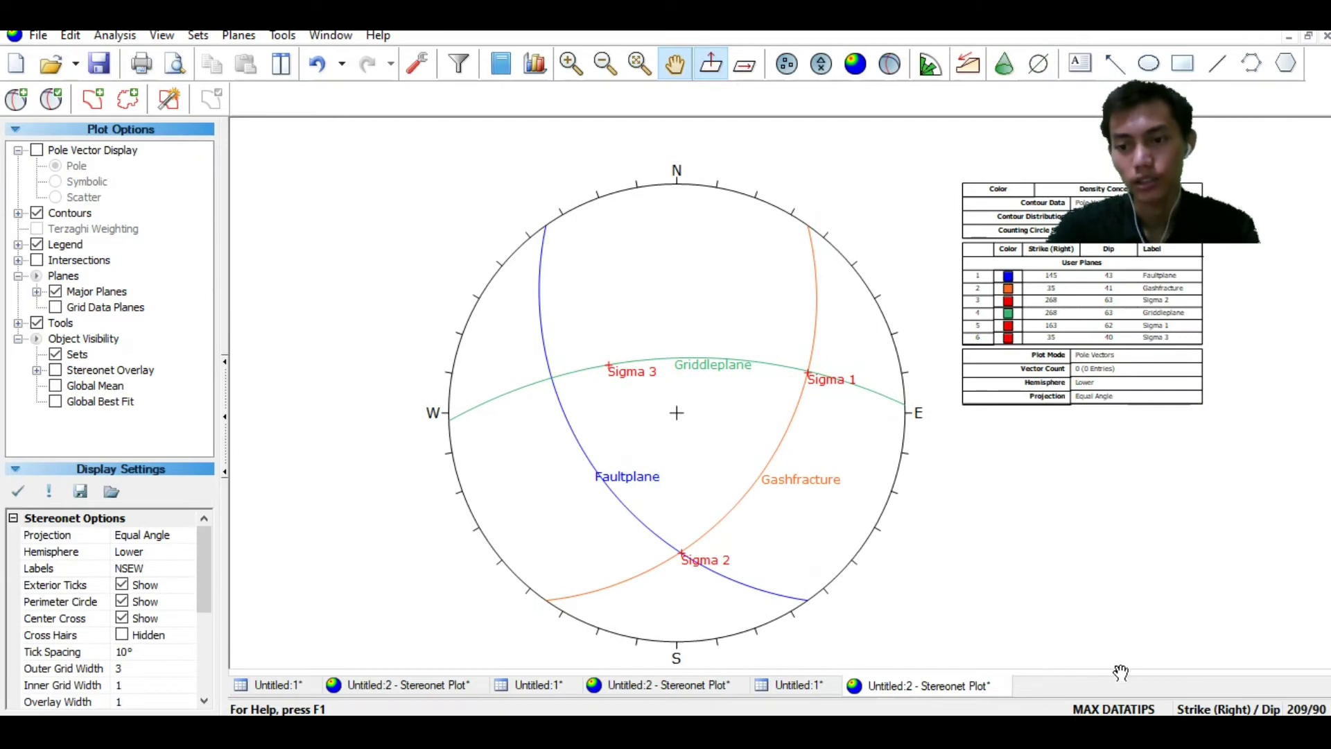
{"action": "left_click", "coordinate": [1237, 708]}
{"action": "left_click", "coordinate": [1220, 709]}
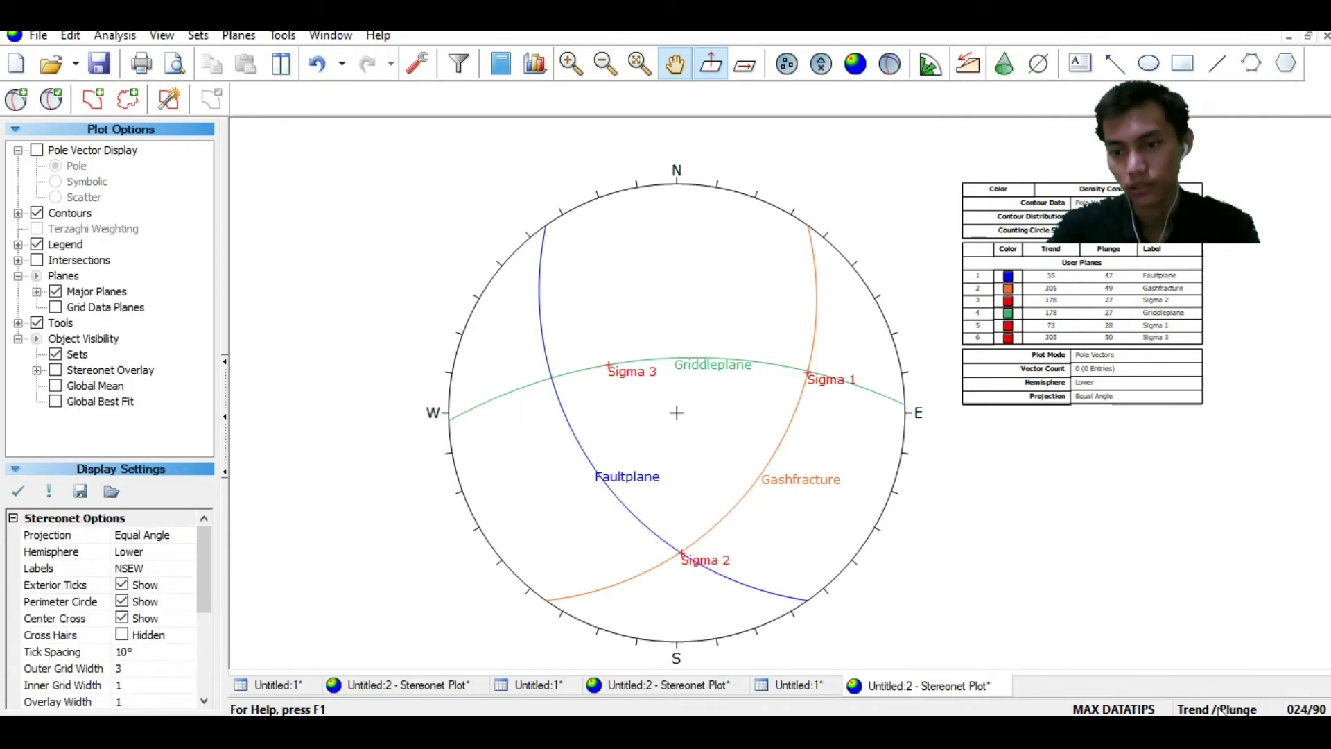
Examine the legend for the trend and plunge of Sigma 1, Sigma 2 and Sigma 3 and compare them with the stereonet
{"action": "left_click_drag", "start_coordinate": [1001, 440], "coordinate": [1029, 442]}
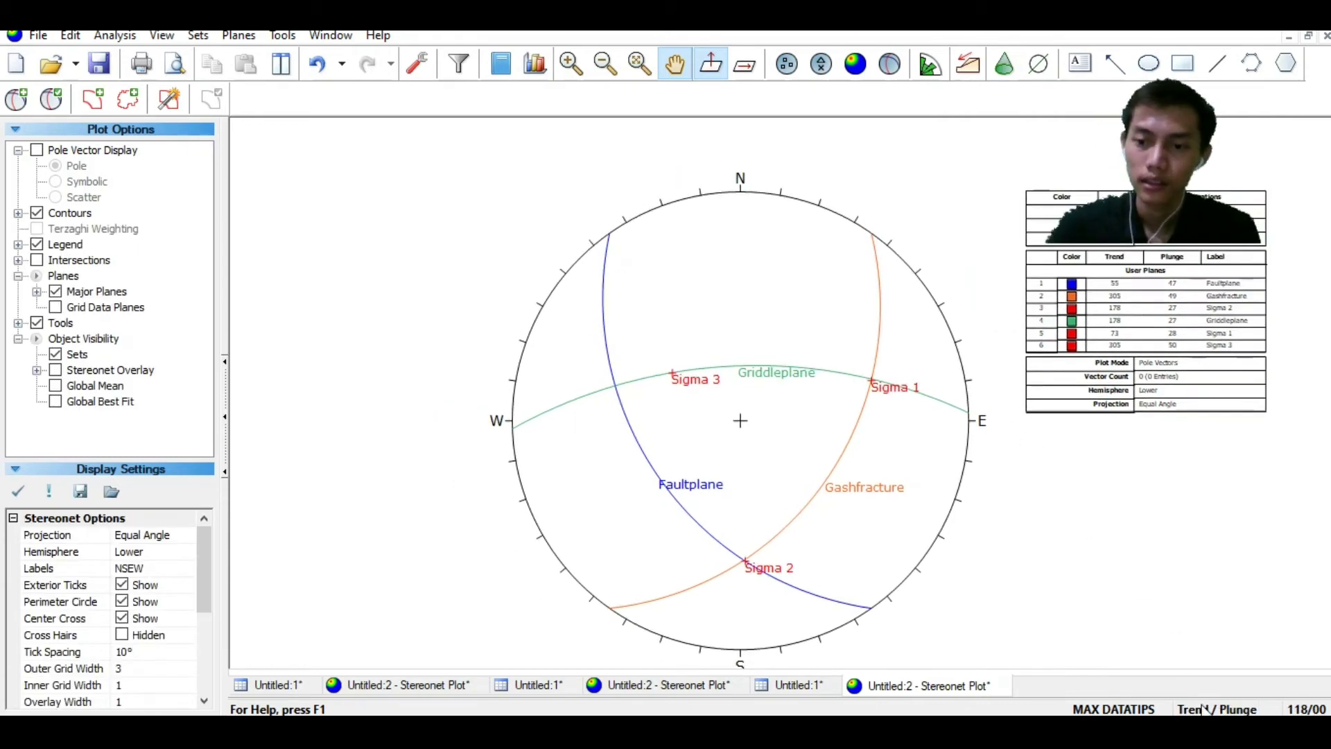
{"action": "scroll", "coordinate": [1116, 506], "scroll_direction": "up", "scroll_amount": 3}
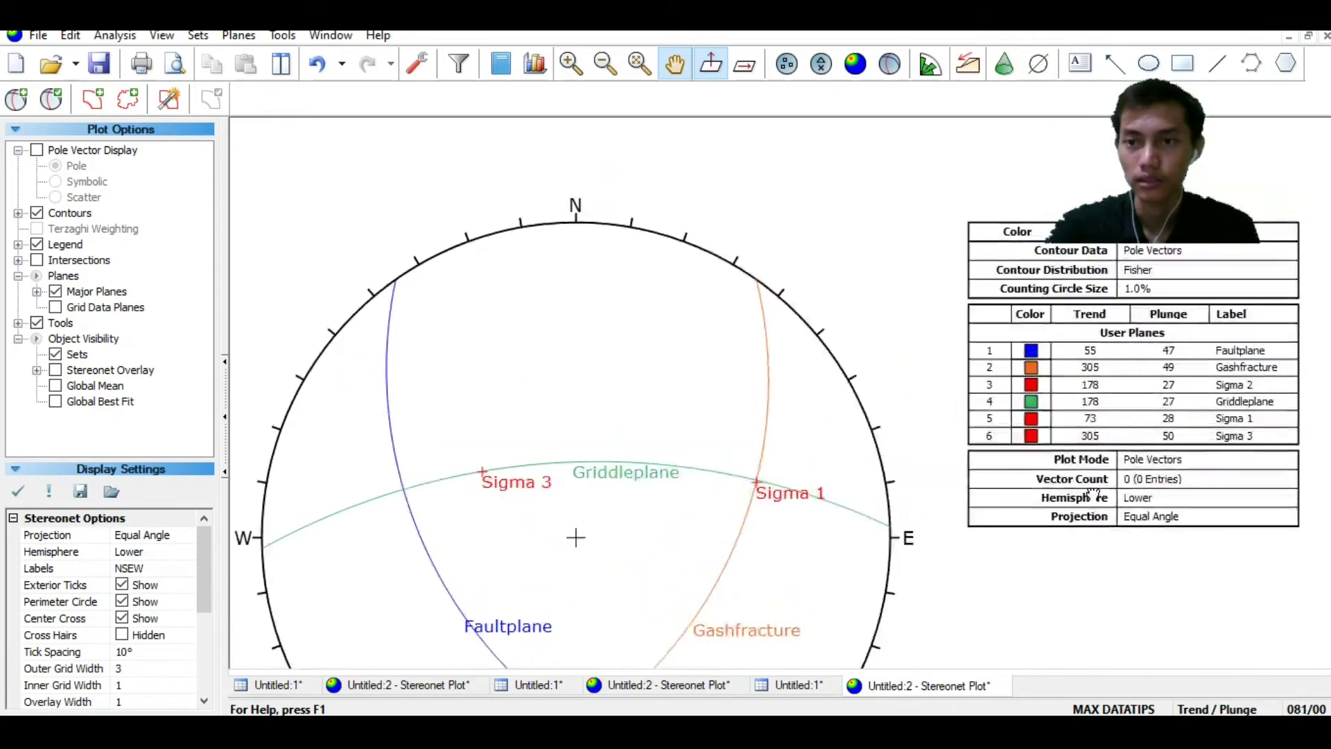
{"action": "scroll", "coordinate": [1094, 494], "scroll_direction": "down", "scroll_amount": 4}
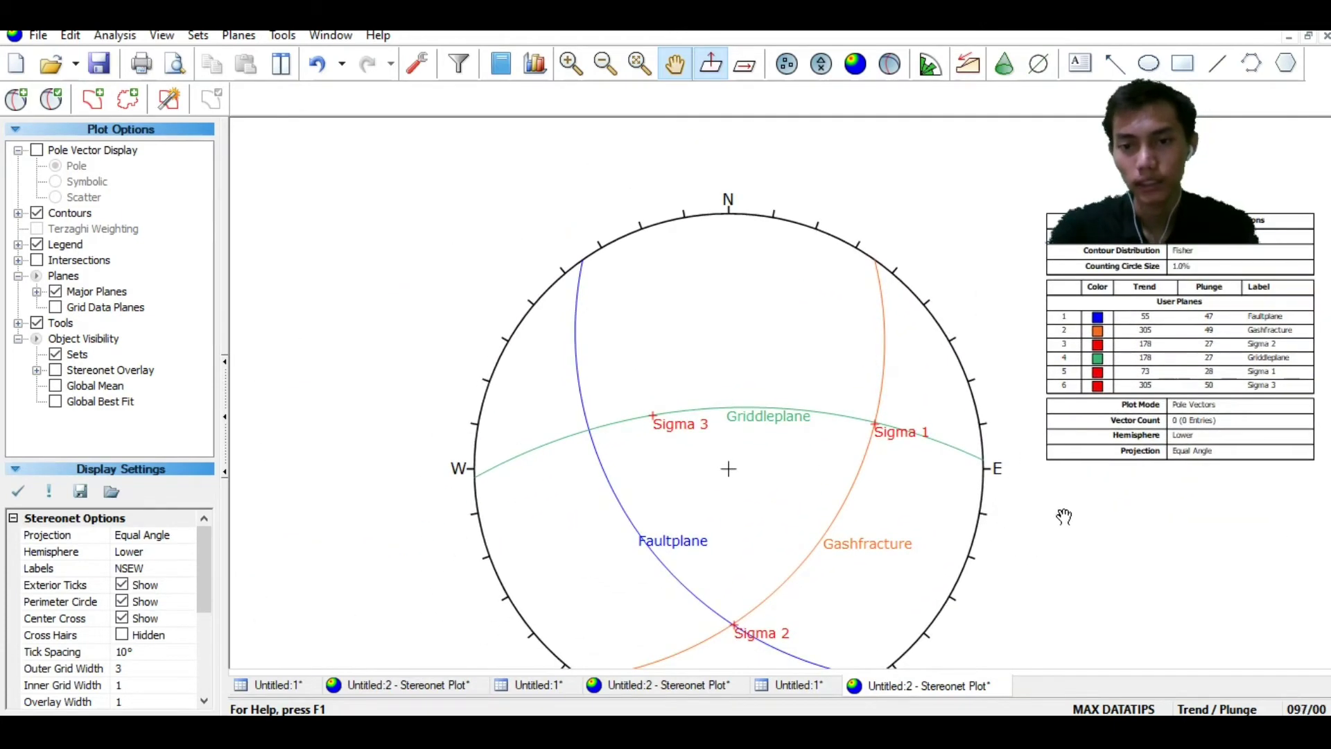
{"action": "left_click_drag", "start_coordinate": [1106, 505], "coordinate": [1026, 520]}
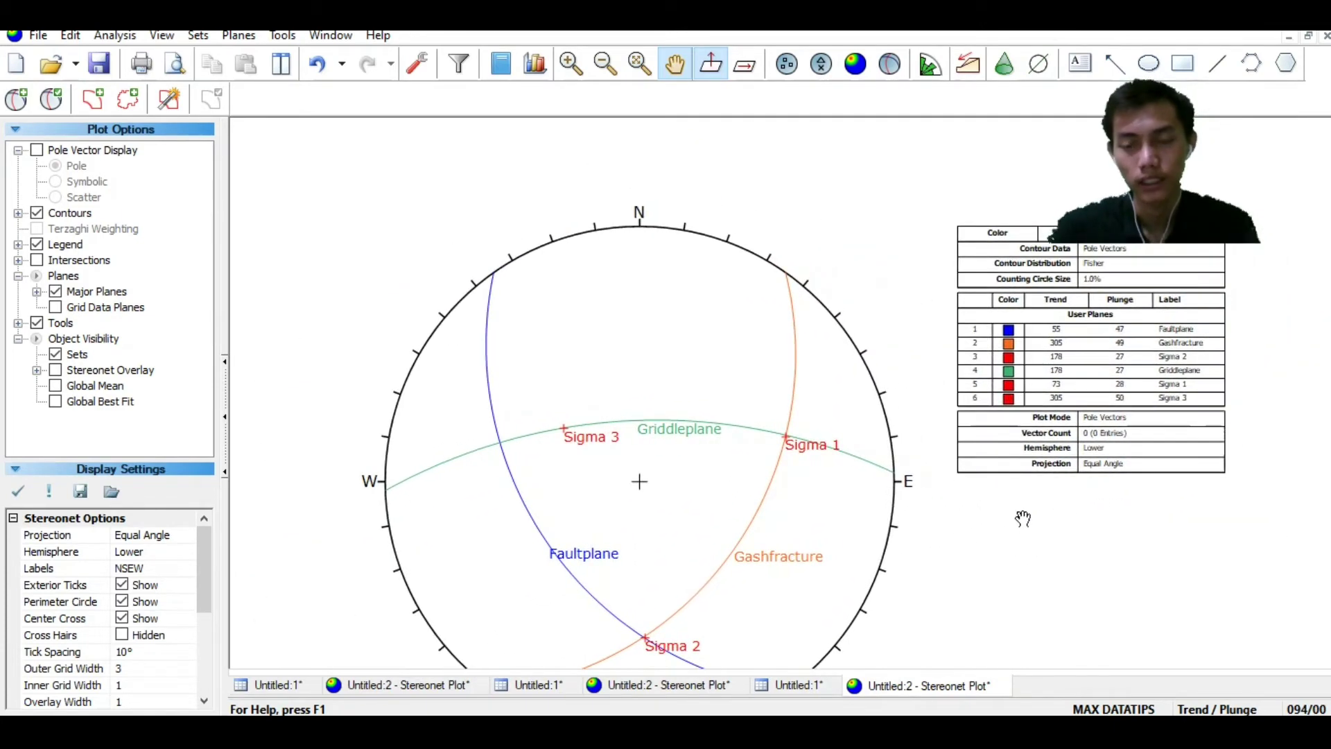
{"action": "scroll", "coordinate": [1007, 550], "scroll_direction": "up", "scroll_amount": 2}
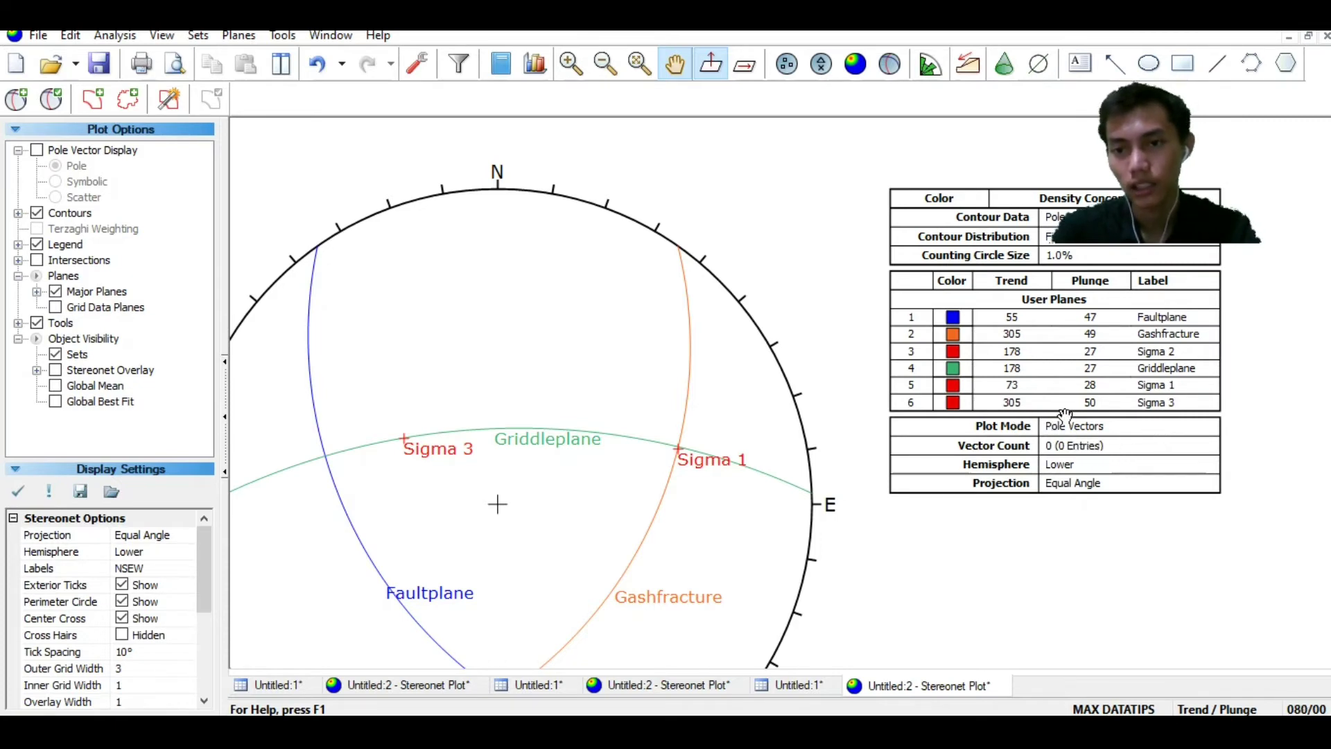
{"action": "scroll", "coordinate": [915, 404], "scroll_direction": "down", "scroll_amount": 3}
{"action": "scroll", "coordinate": [890, 406], "scroll_direction": "down", "scroll_amount": 2}
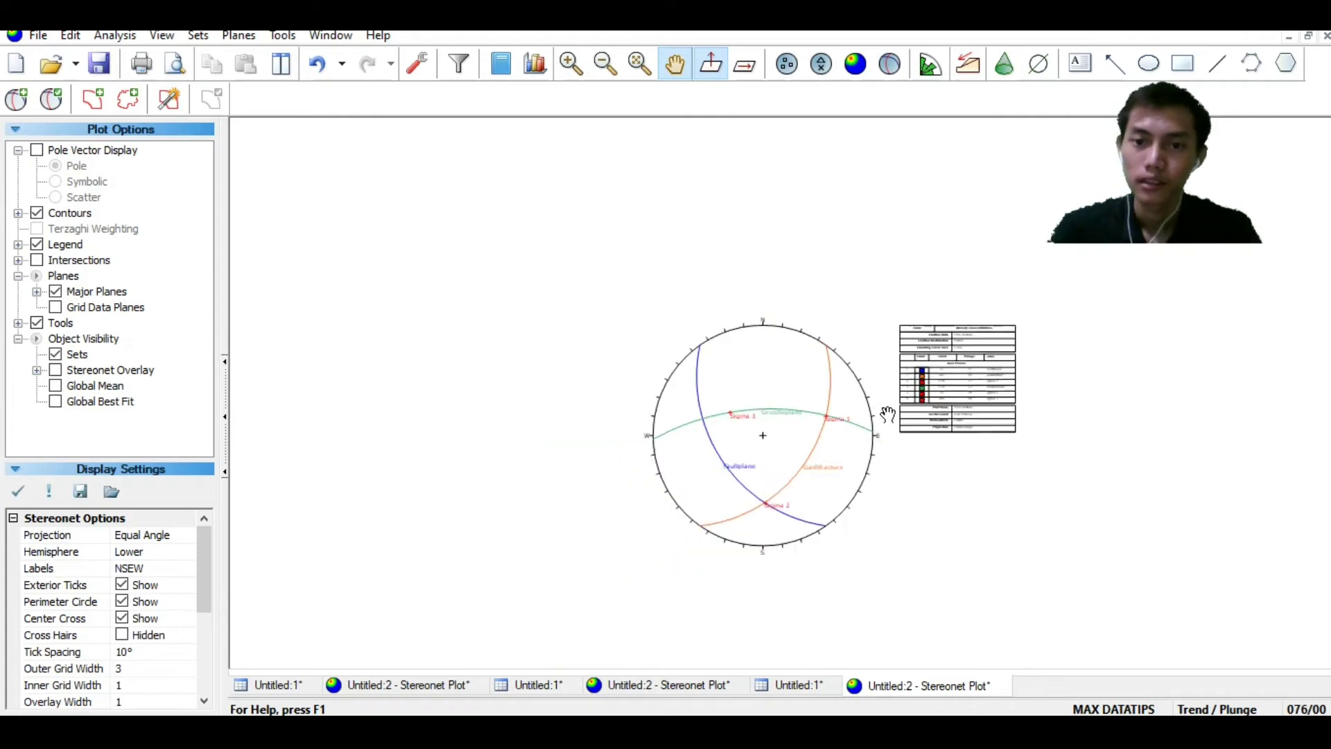
{"action": "scroll", "coordinate": [887, 416], "scroll_direction": "up", "scroll_amount": 3}
{"action": "left_click_drag", "start_coordinate": [698, 505], "coordinate": [707, 478]}
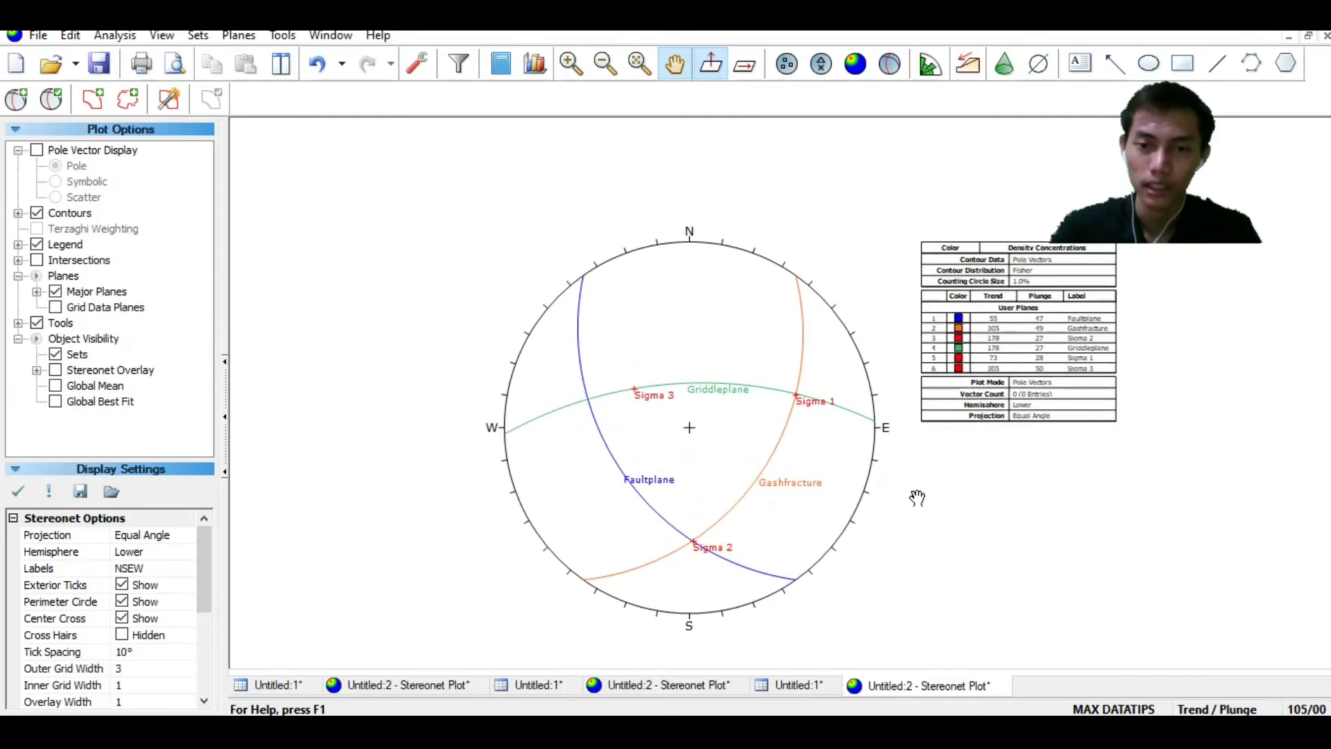
{"action": "scroll", "coordinate": [917, 498], "scroll_direction": "up", "scroll_amount": 1}
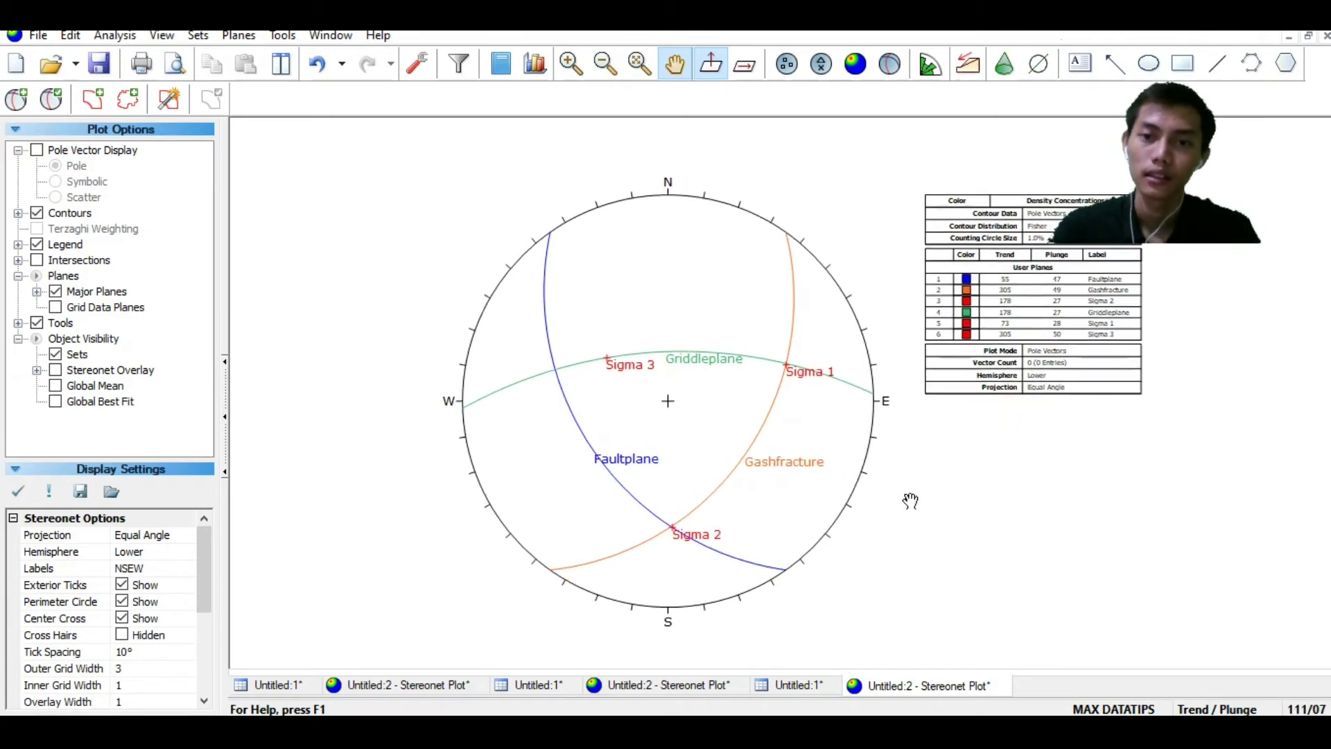
{"action": "left_click_drag", "start_coordinate": [935, 516], "coordinate": [956, 509]}
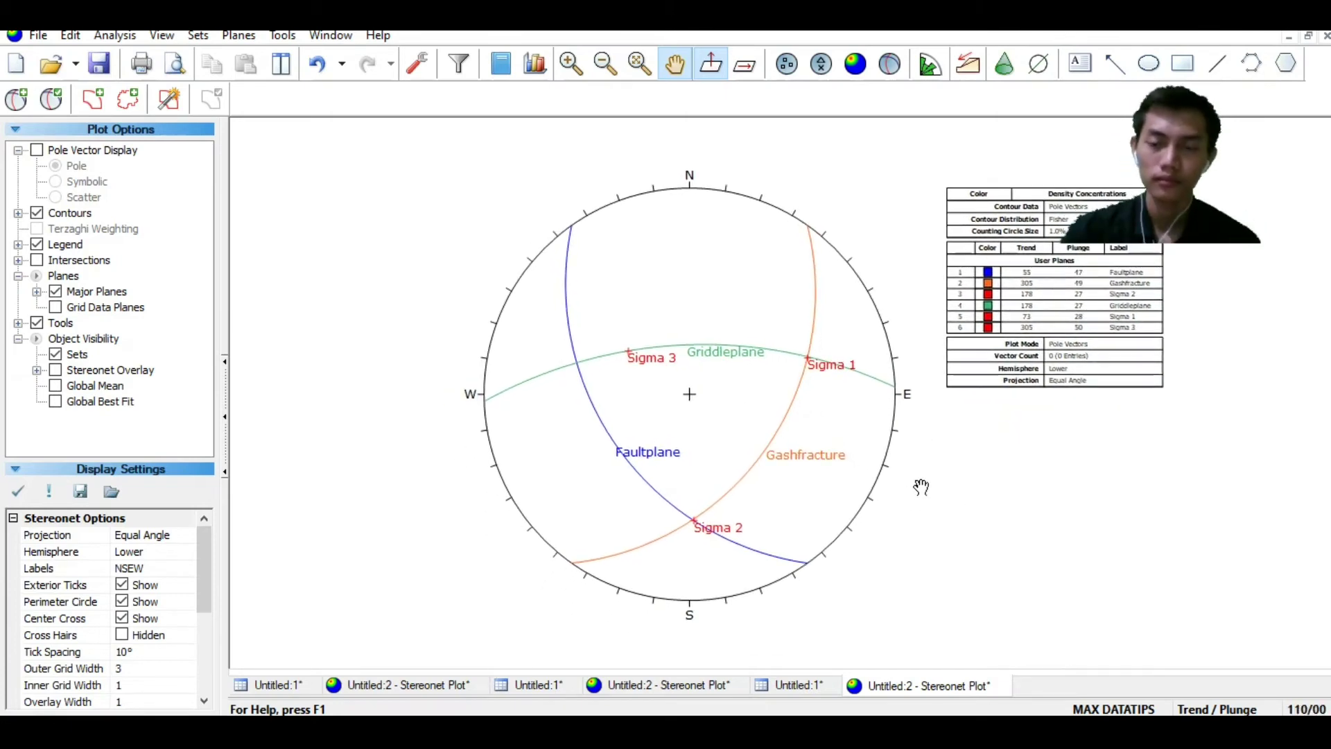
{"action": "left_click", "coordinate": [672, 63]}
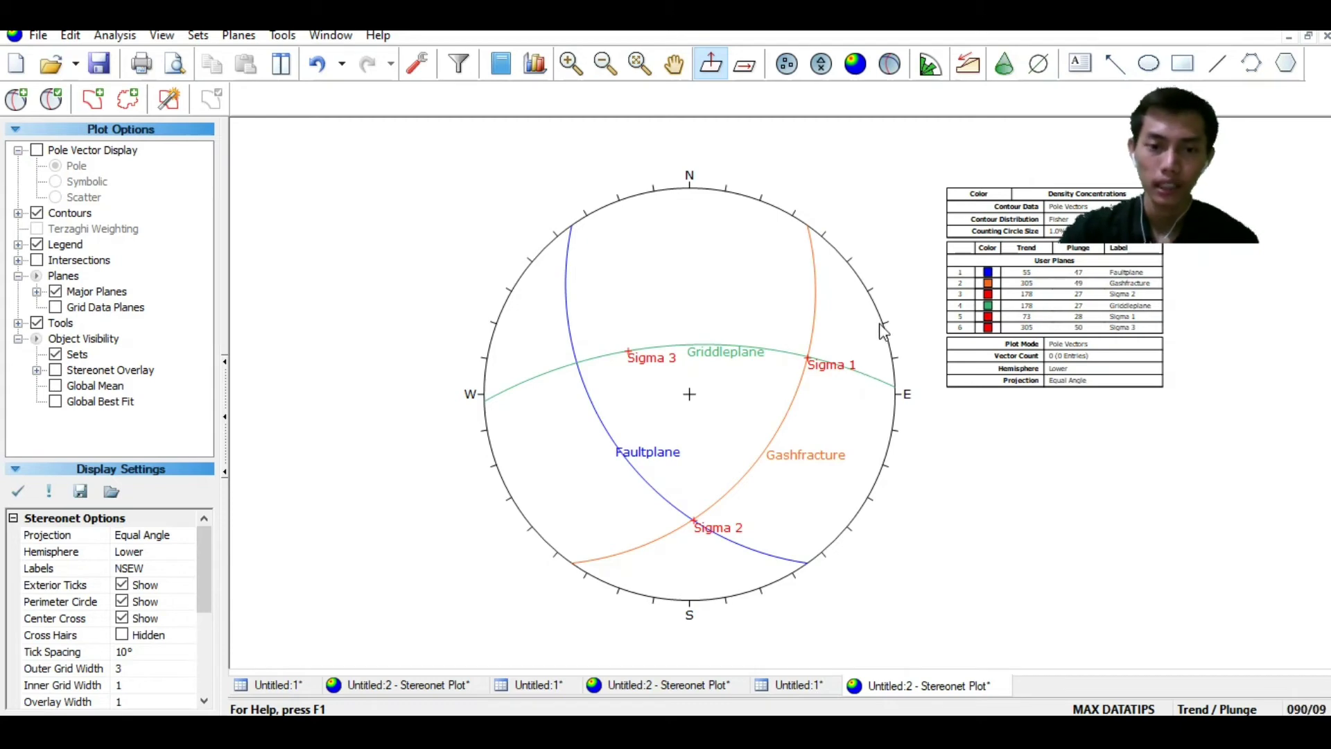
Create a new project with the global orientation format Strike (Right) / Dip and open its stereonet plot
{"action": "left_click", "coordinate": [38, 35]}
{"action": "left_click", "coordinate": [61, 58]}
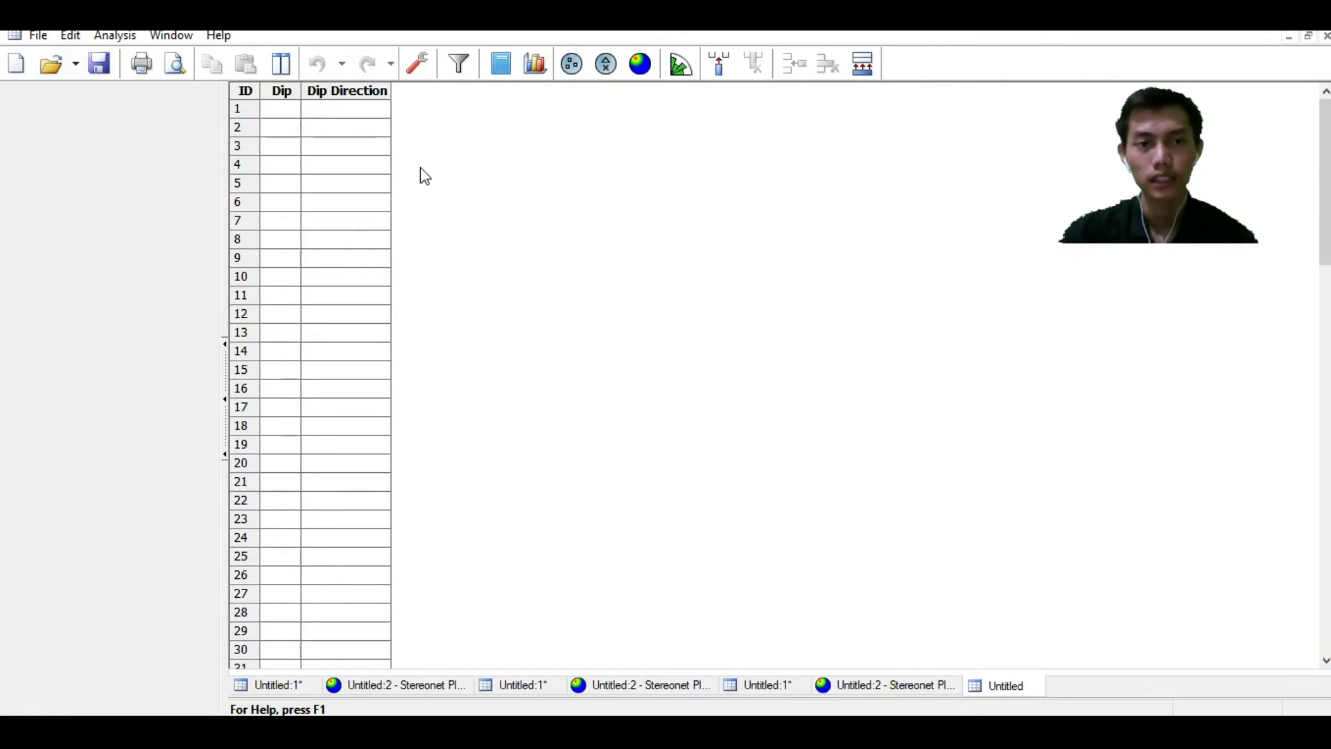
{"action": "left_click", "coordinate": [423, 62]}
{"action": "left_click", "coordinate": [659, 274]}
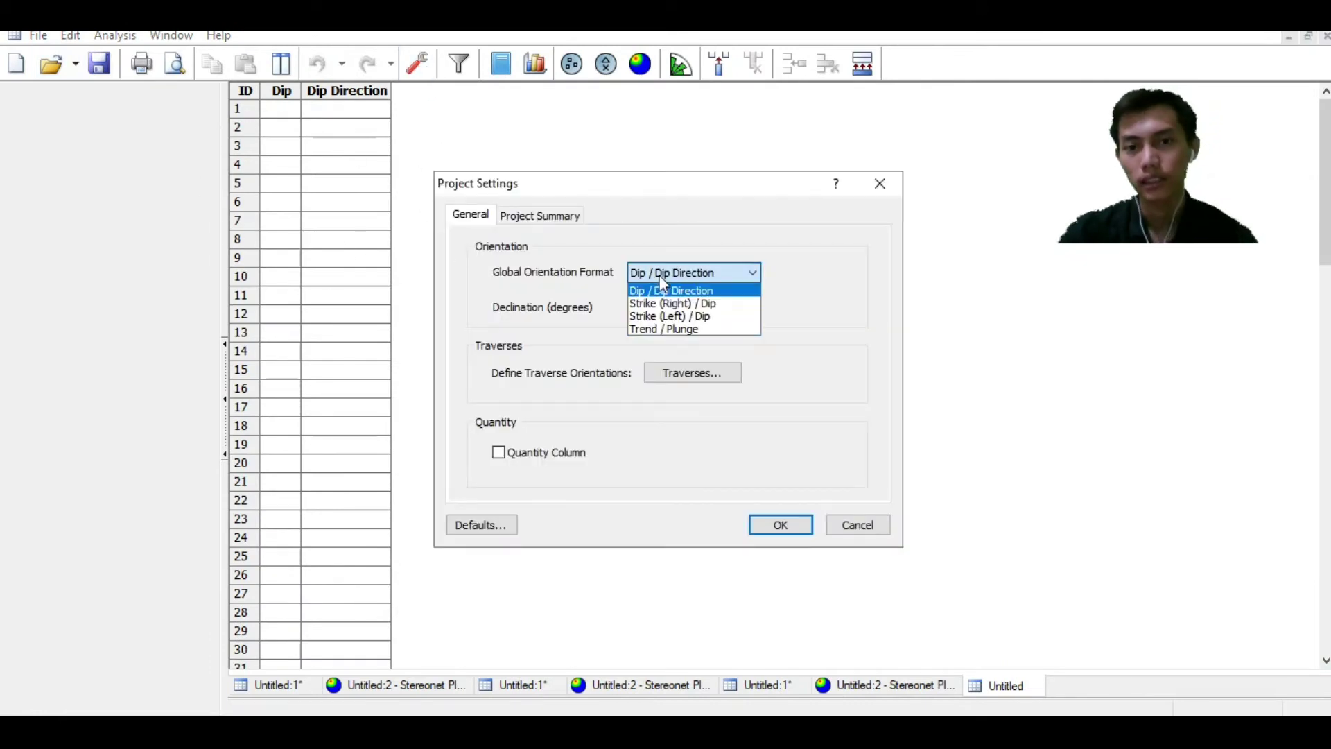
{"action": "left_click", "coordinate": [667, 305]}
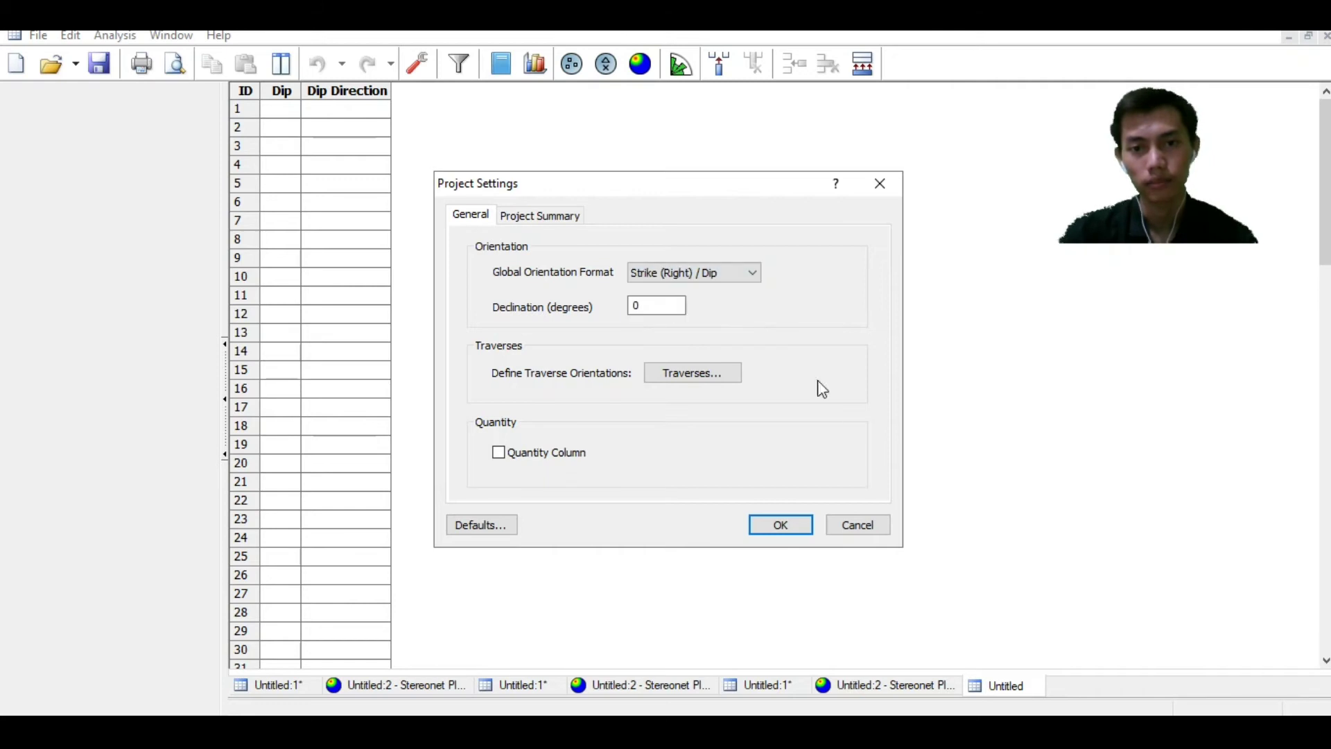
{"action": "left_click", "coordinate": [801, 525]}
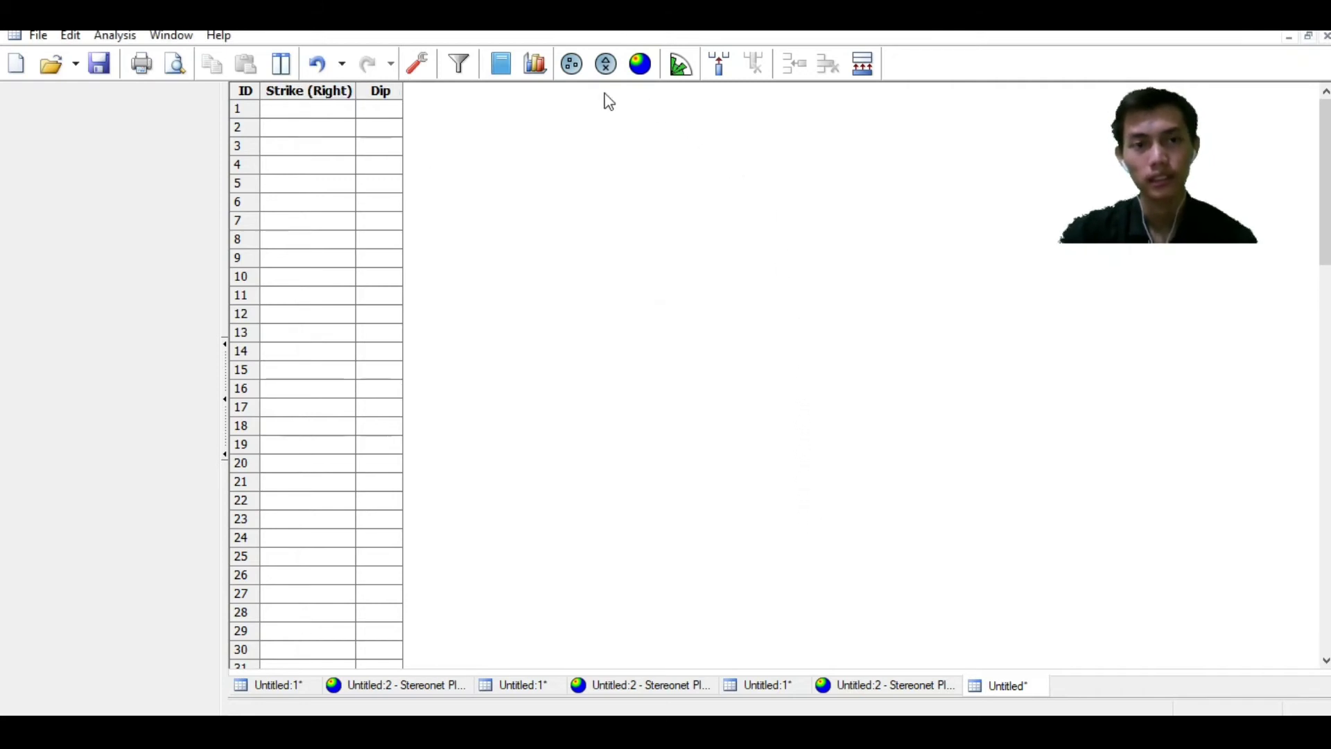
{"action": "left_click", "coordinate": [652, 73]}
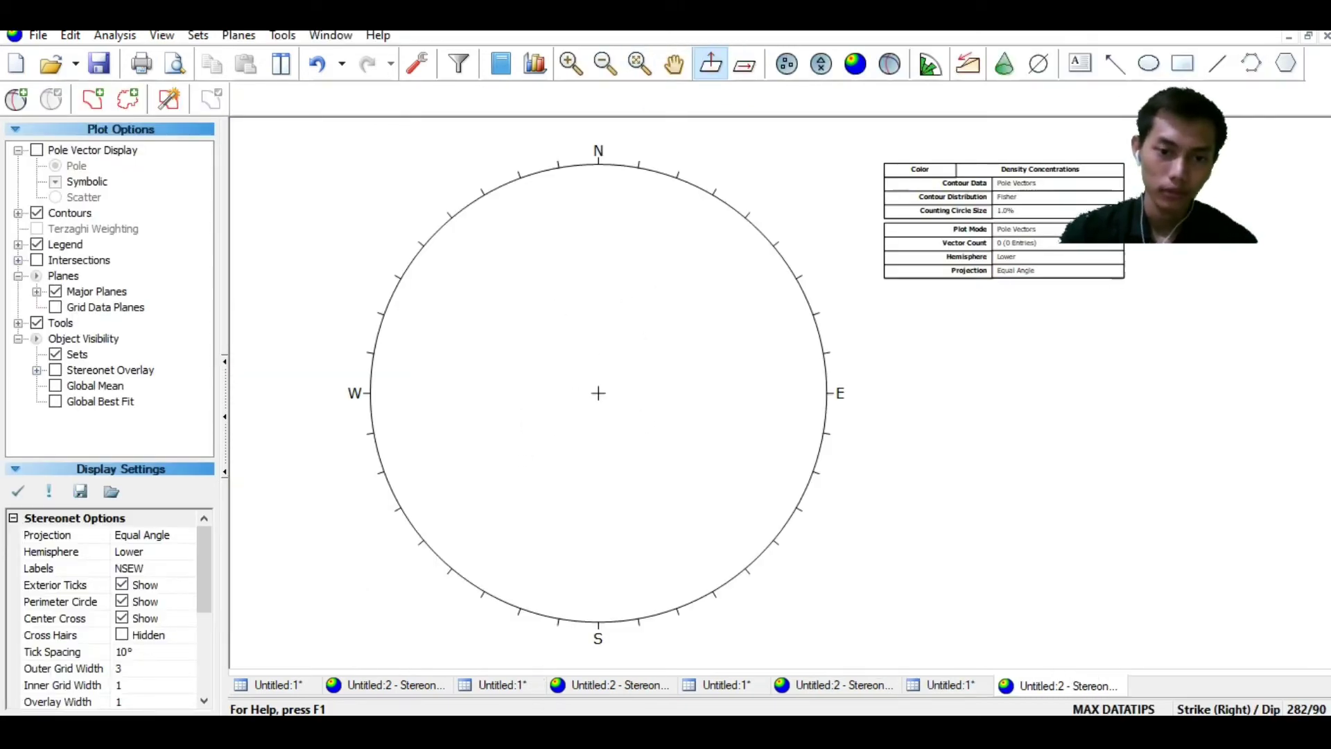
Switch to Excel to look up the Bidang sesar orientation paired with Gores garis on the Sesar sheet, and return to the stereonet
{"action": "key", "text": "alt+Tab"}
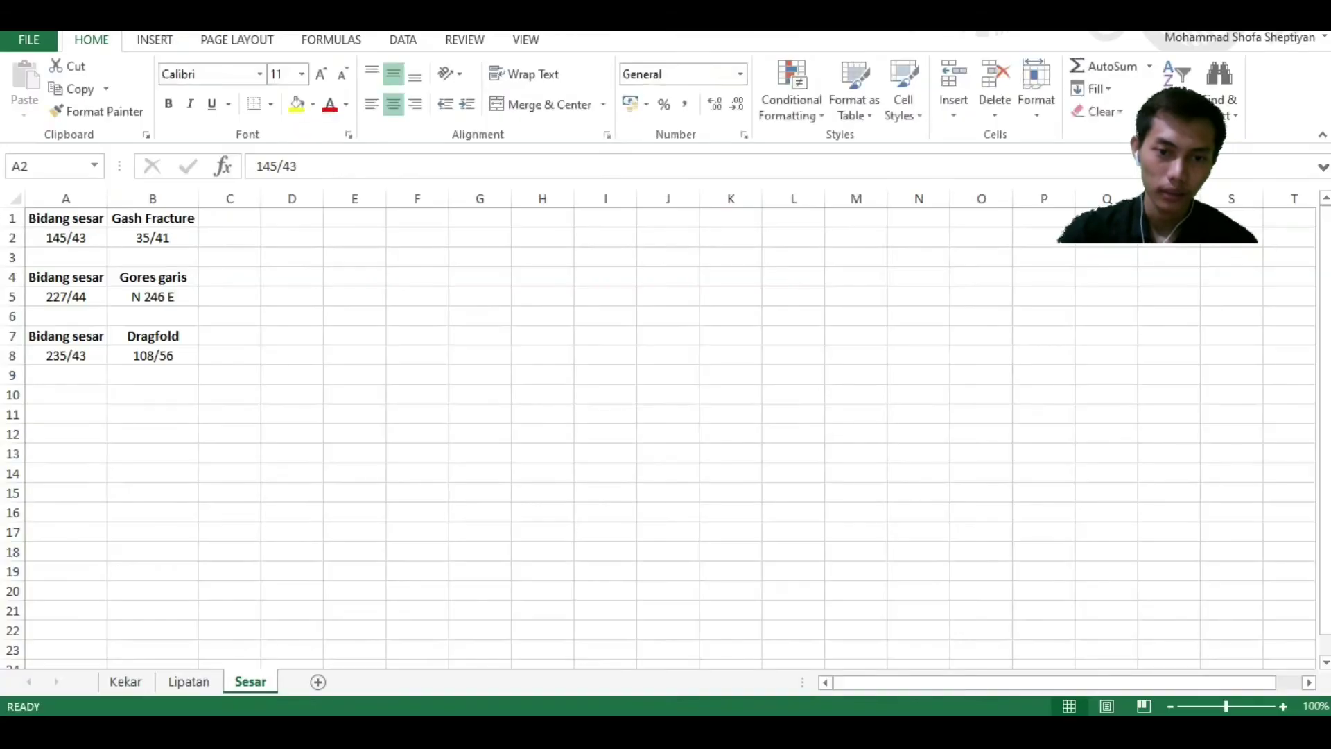
{"action": "left_click", "coordinate": [82, 297]}
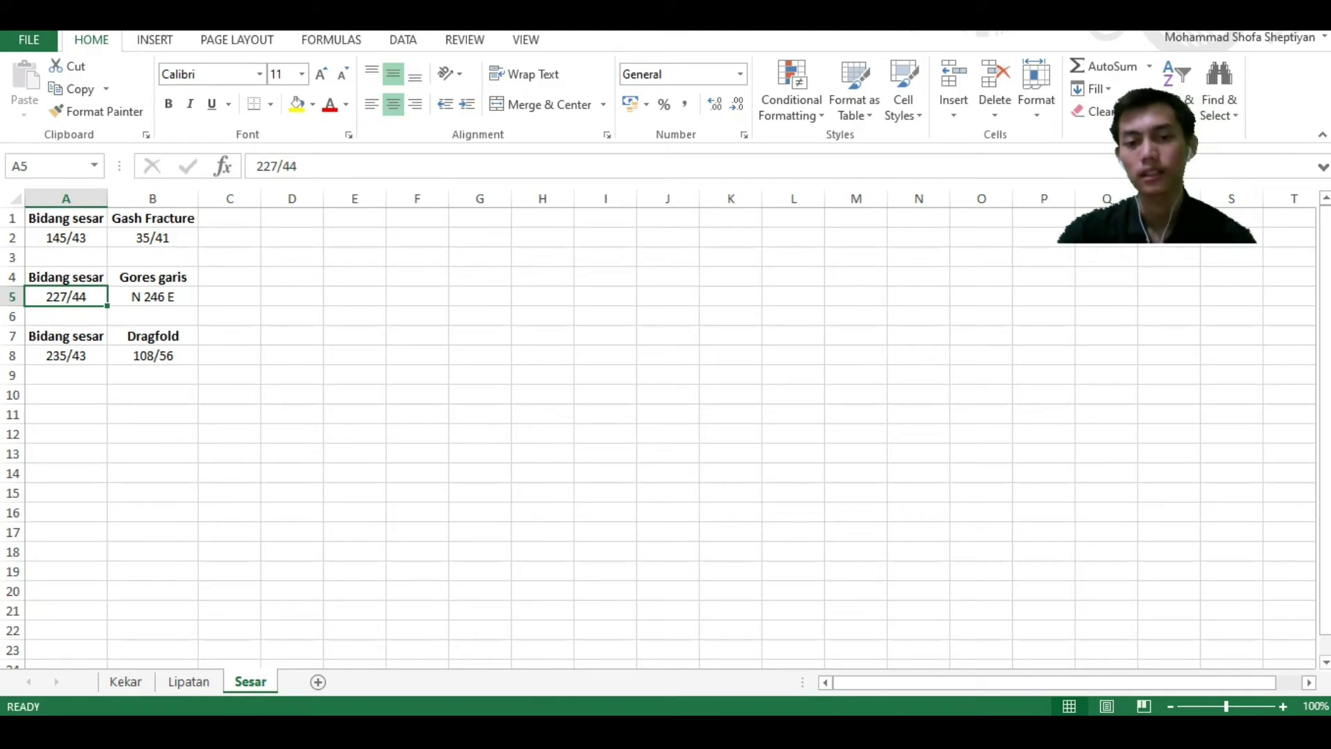
{"action": "key", "text": "alt+Tab"}
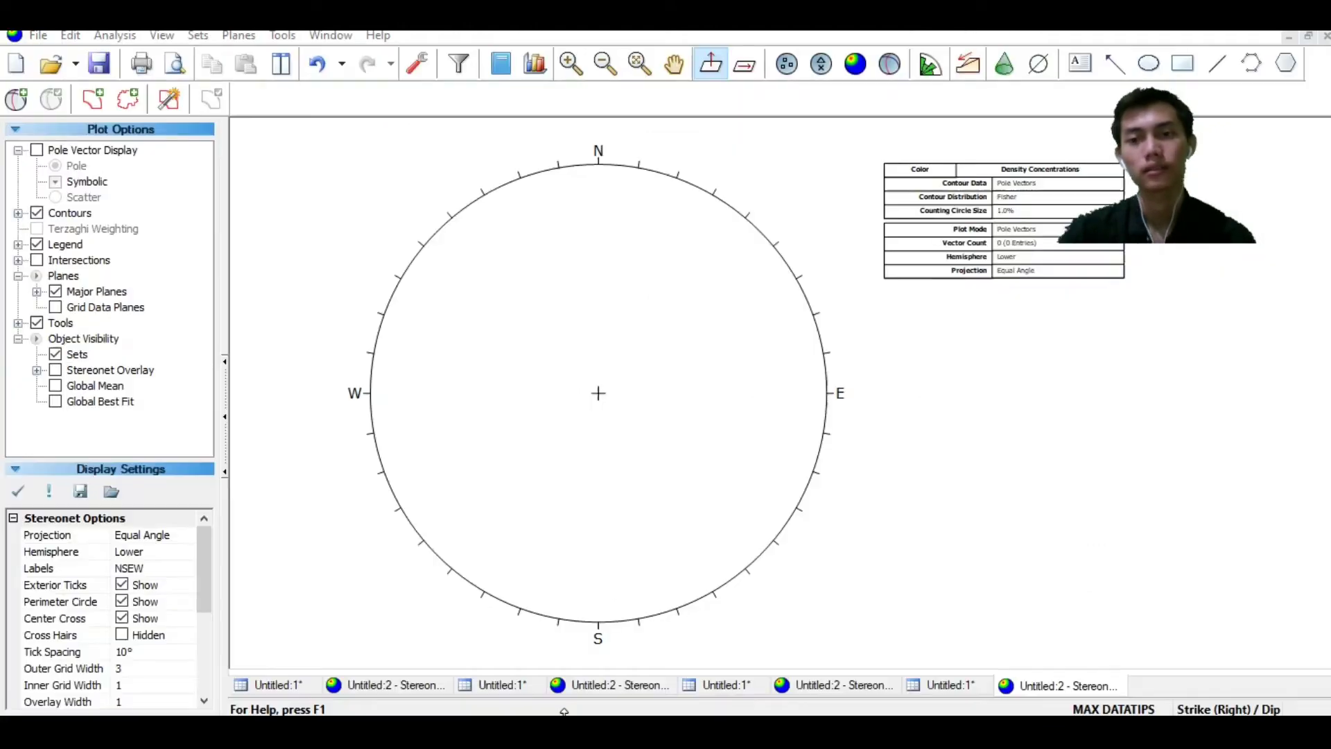
Add a user plane labelled Faulplane with strike/dip 227/44 and its pole hidden
{"action": "left_click", "coordinate": [20, 106]}
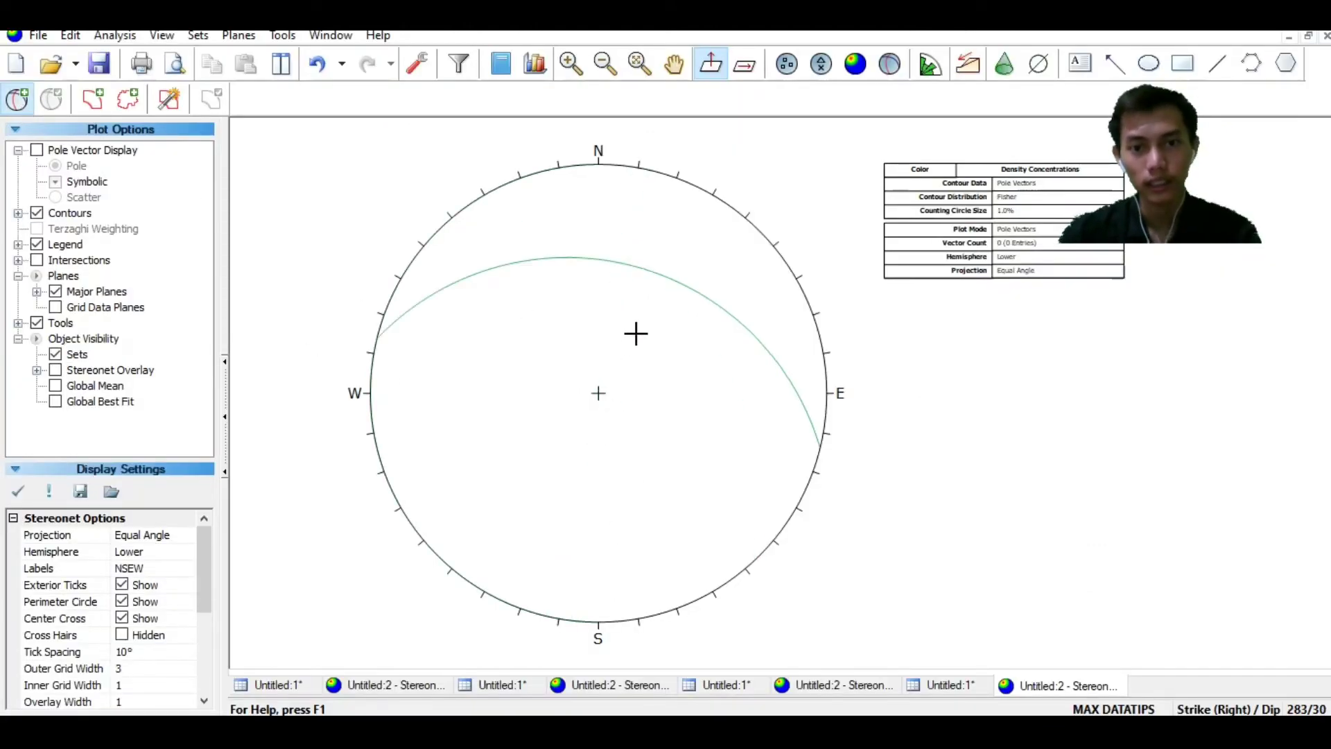
{"action": "left_click", "coordinate": [604, 436]}
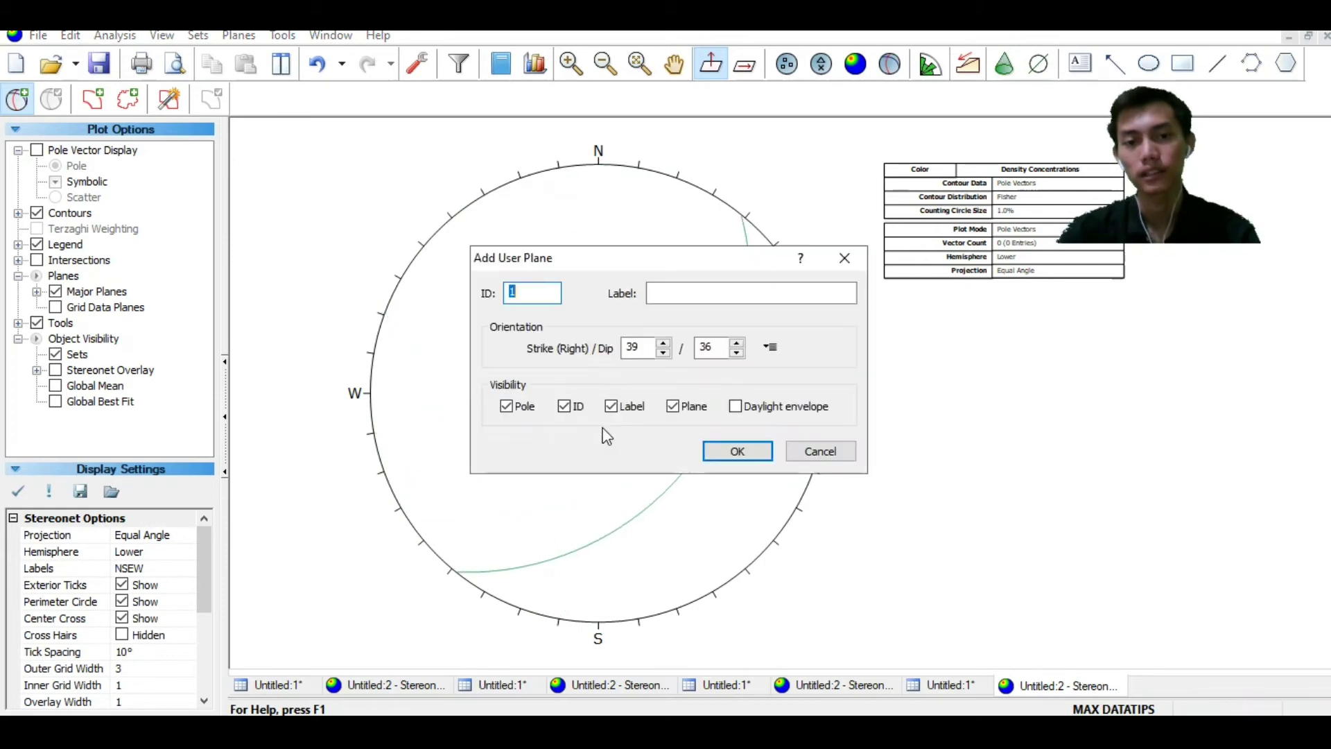
{"action": "left_click", "coordinate": [694, 292]}
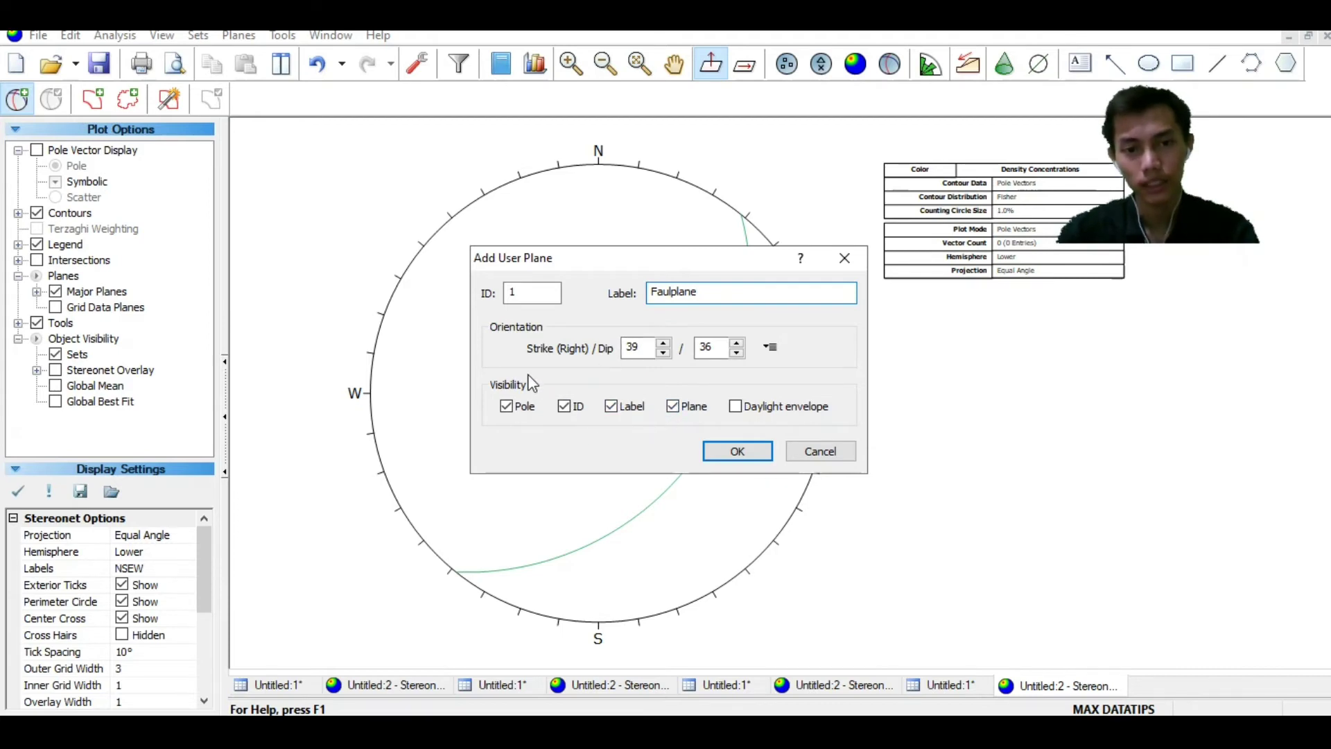
{"action": "left_click", "coordinate": [514, 407]}
{"action": "left_click", "coordinate": [641, 347]}
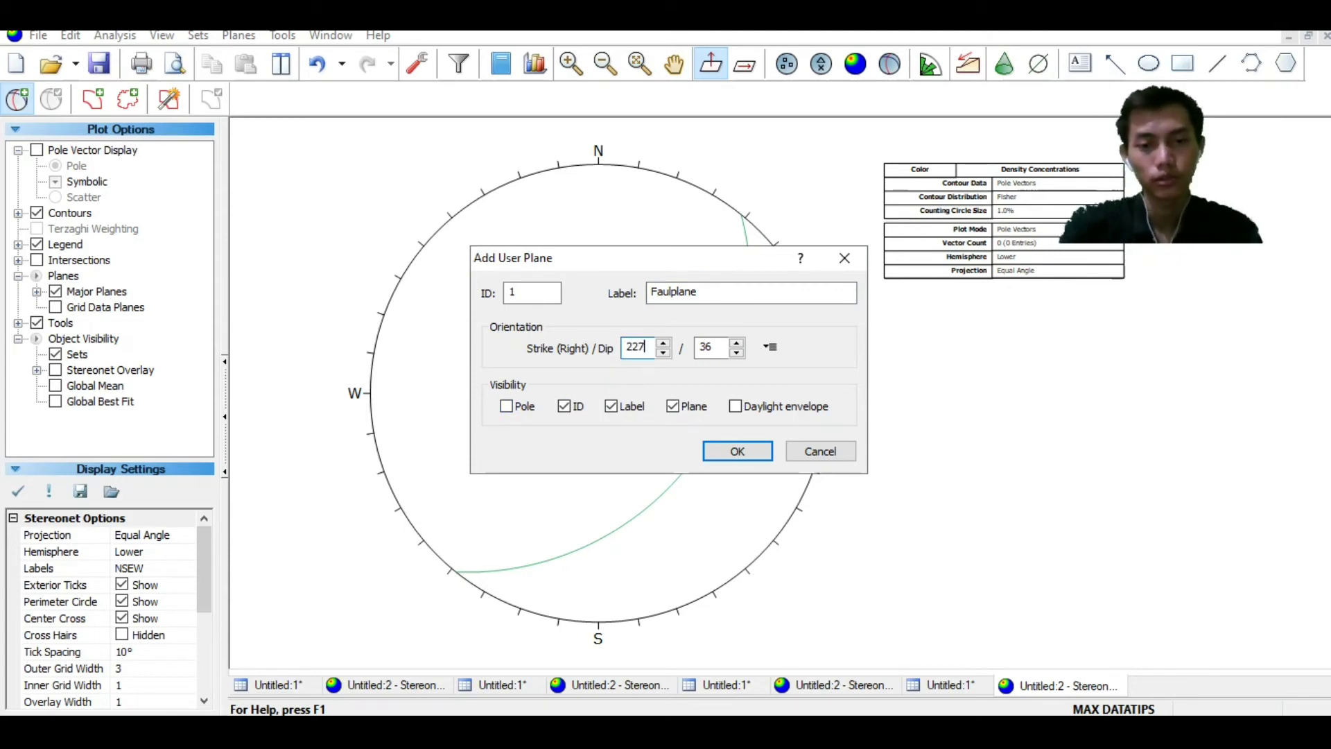
{"action": "double_click", "coordinate": [724, 345]}
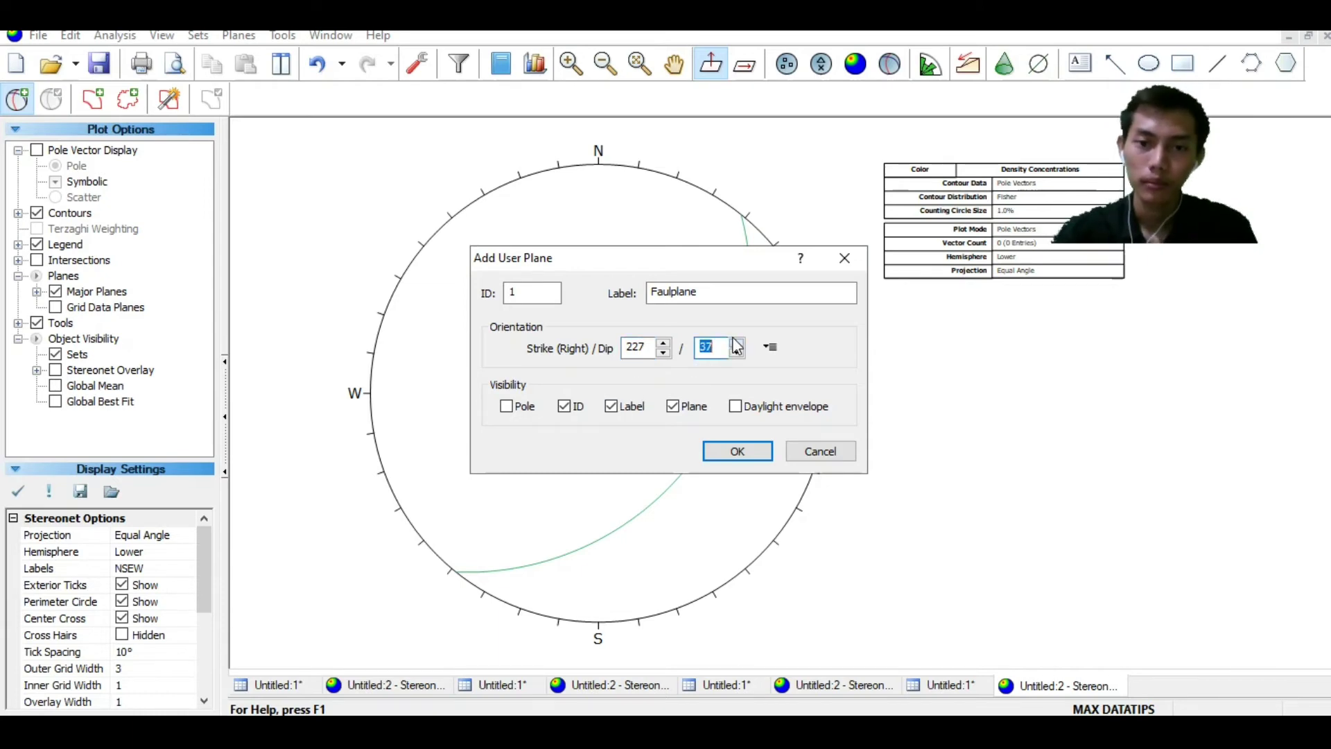
{"action": "key", "text": "alt+Tab"}
{"action": "key", "text": "alt+Tab"}
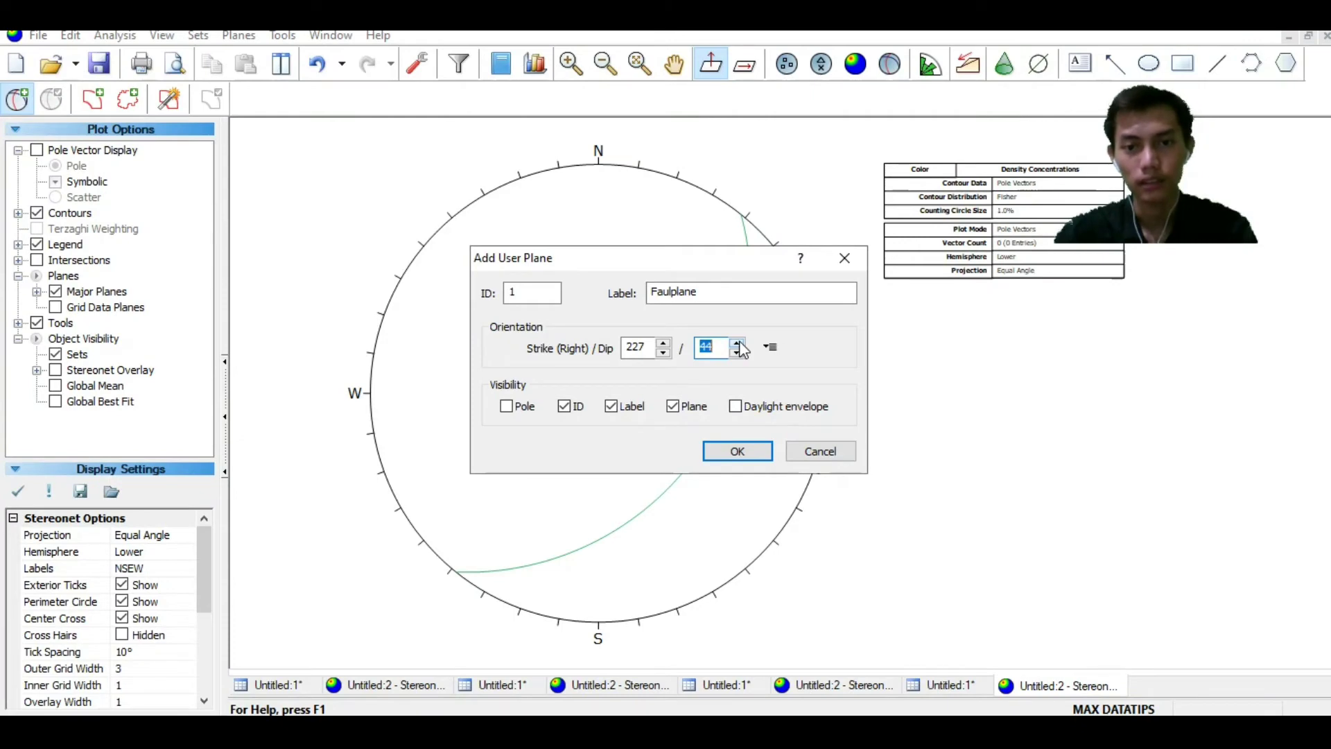
{"action": "key", "text": "Return"}
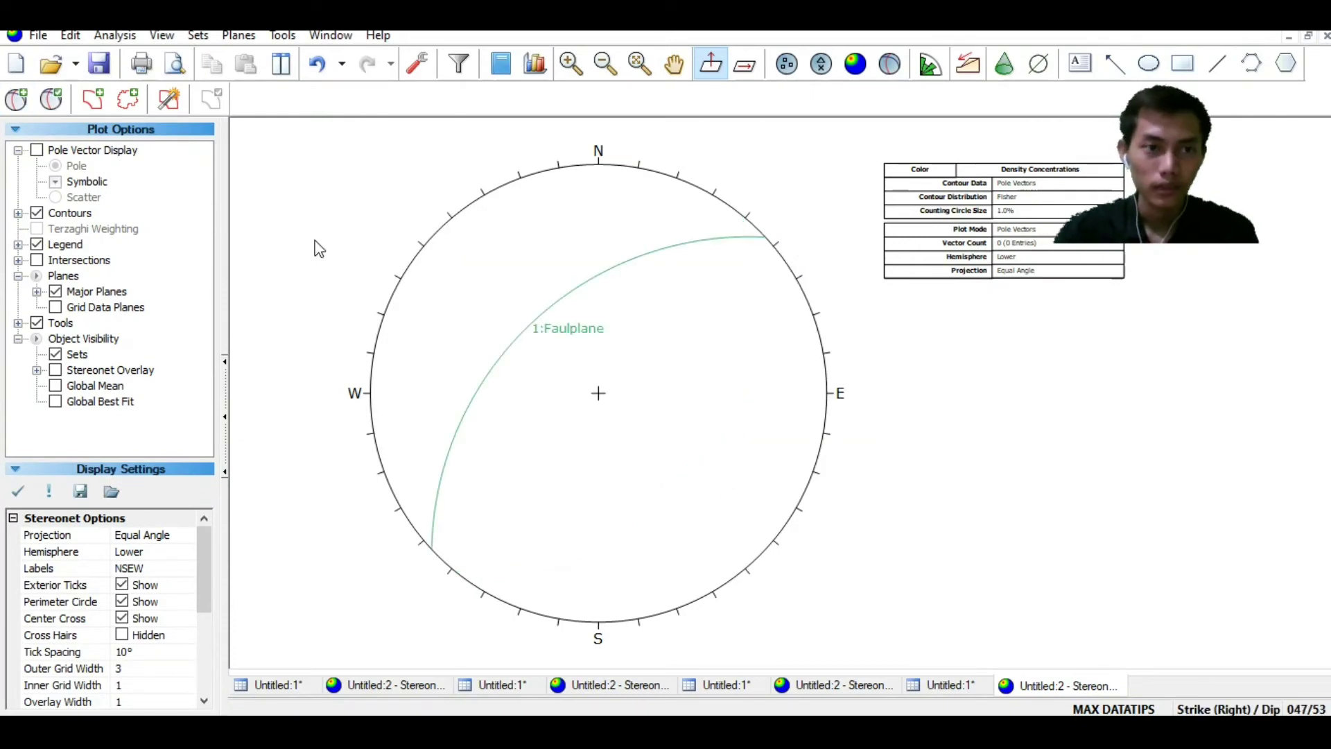
Hide the ID number in the Faulplane's label on the stereonet
{"action": "left_click", "coordinate": [52, 100]}
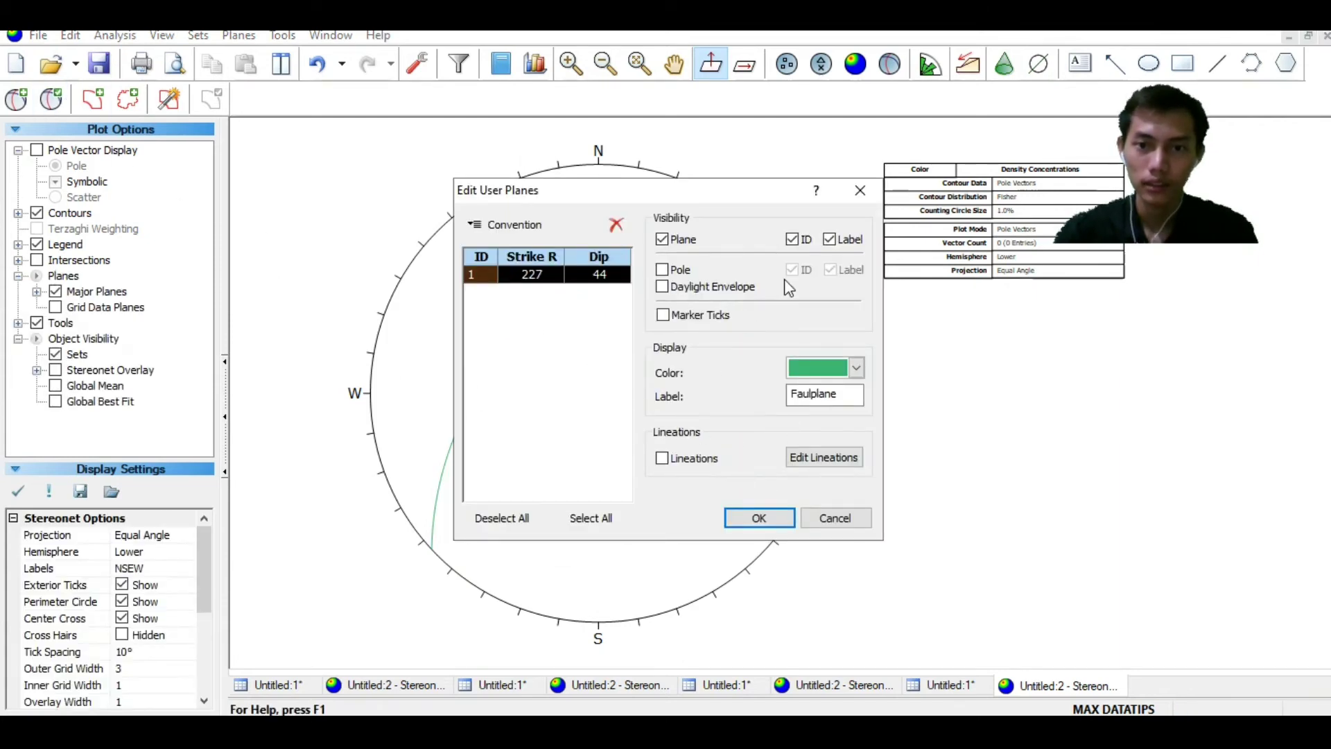
{"action": "left_click", "coordinate": [758, 516]}
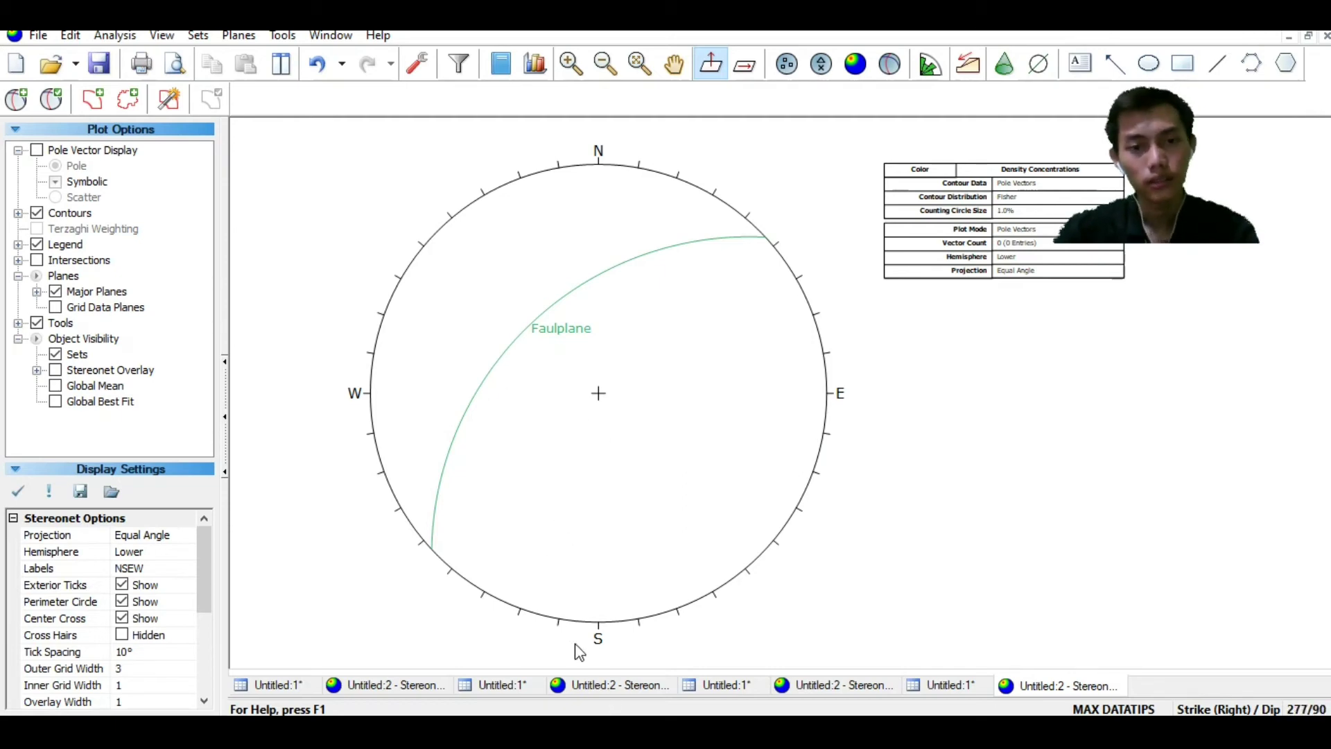
Check the Gores garis value in Excel and add a trend line at 246 to the stereonet
{"action": "key", "text": "alt+Tab"}
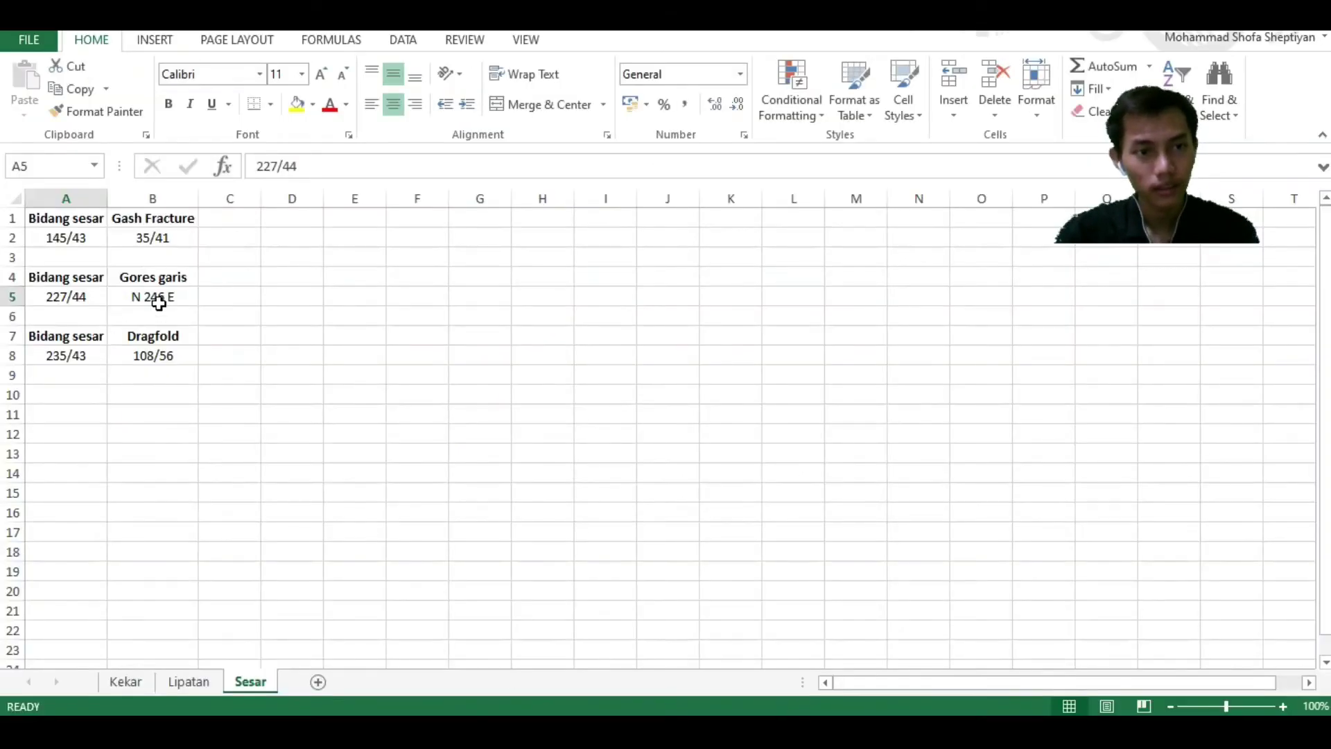
{"action": "key", "text": "alt+Tab"}
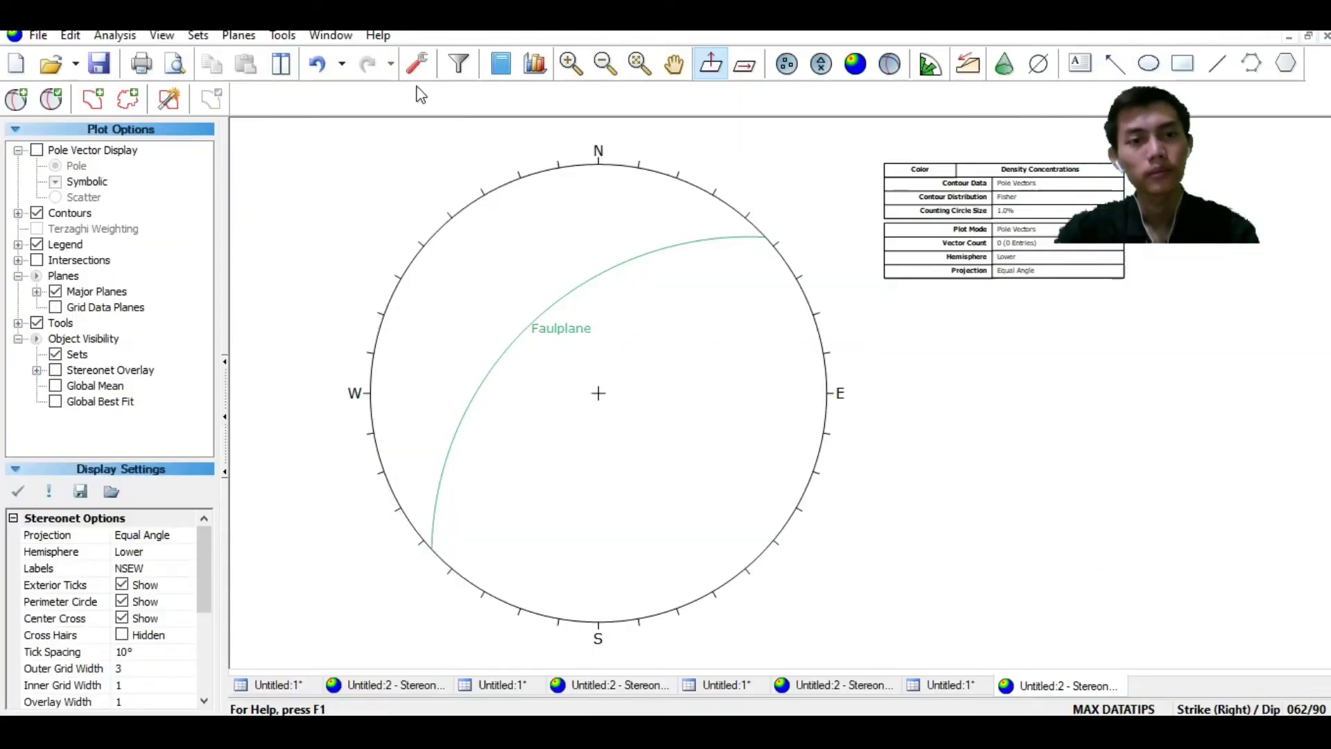
{"action": "left_click", "coordinate": [282, 35]}
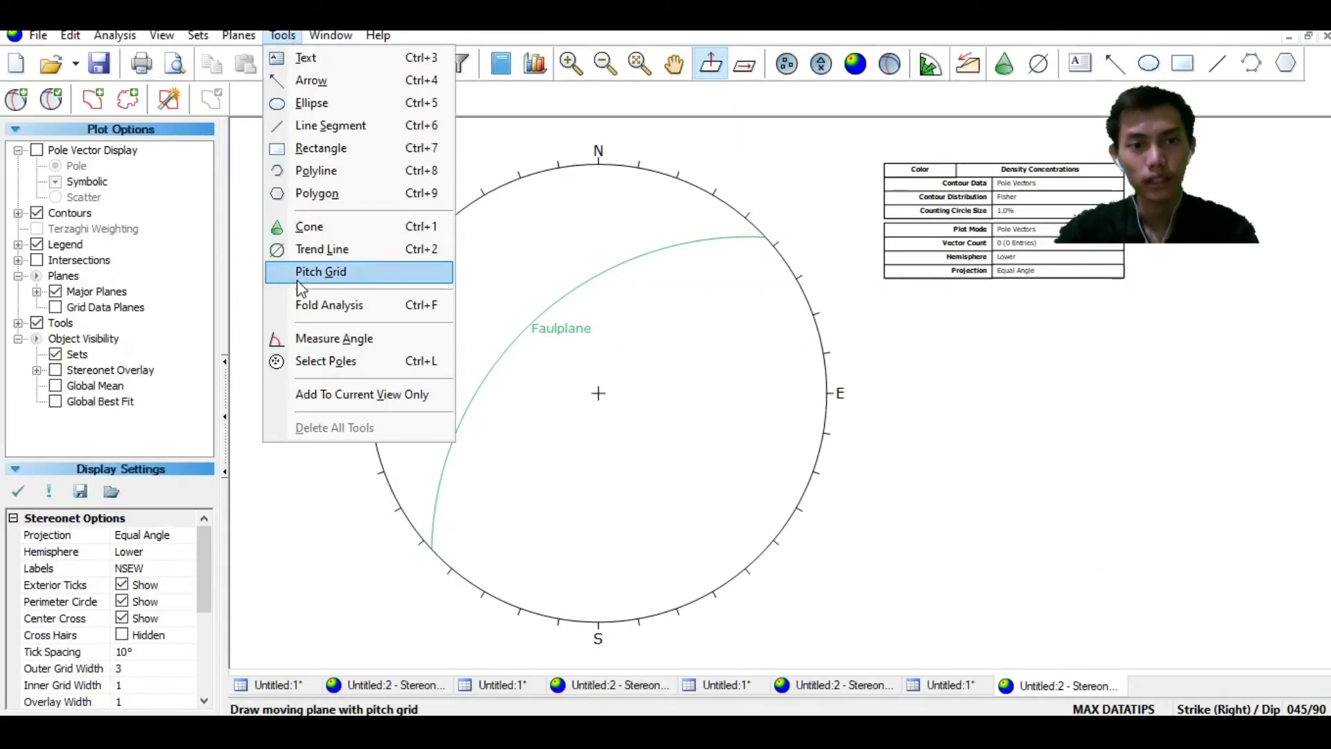
{"action": "left_click", "coordinate": [313, 250]}
{"action": "left_click", "coordinate": [564, 451]}
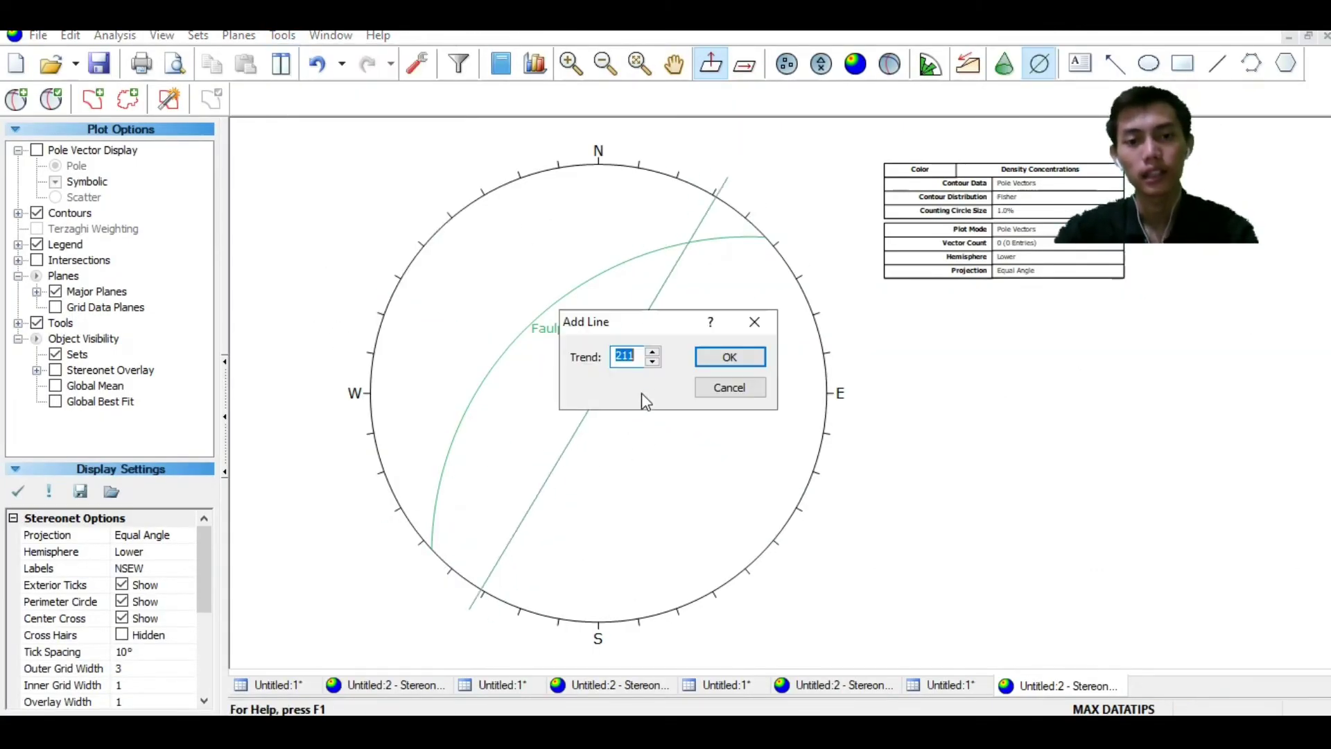
{"action": "left_click", "coordinate": [643, 354]}
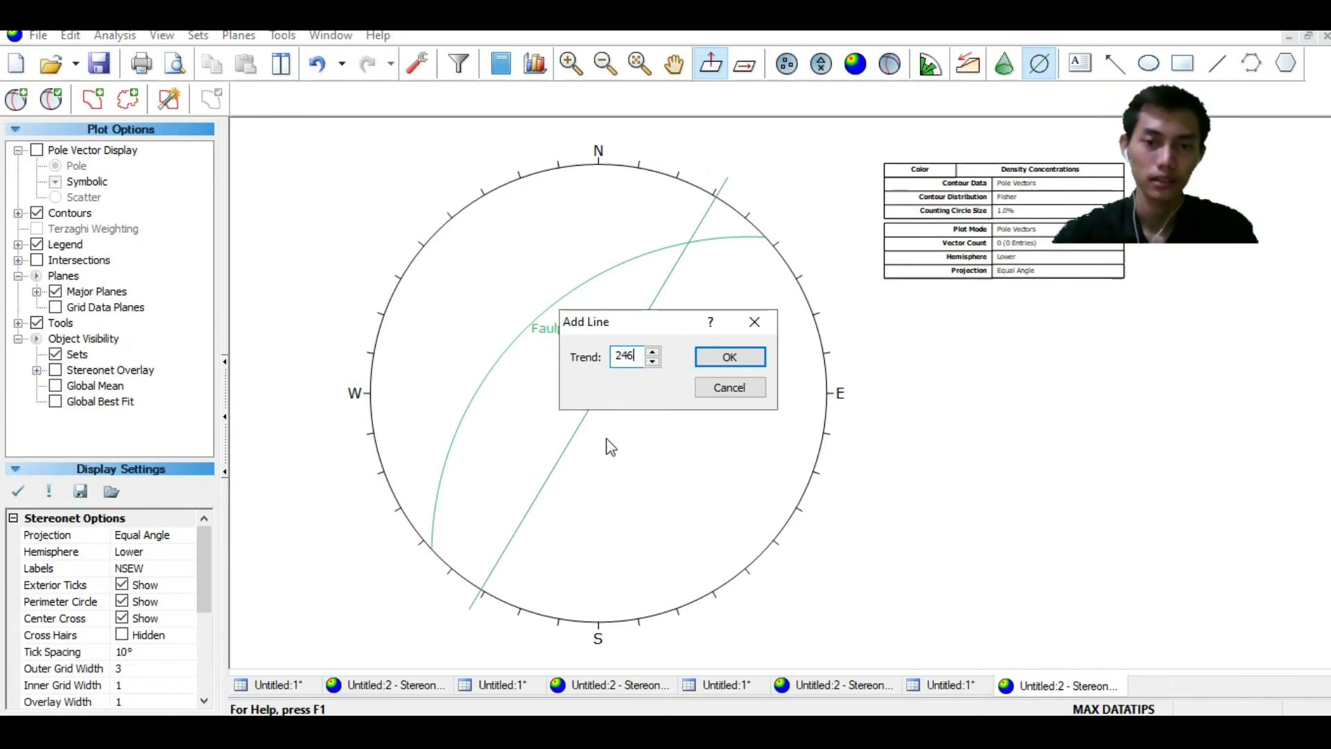
{"action": "left_click", "coordinate": [701, 355]}
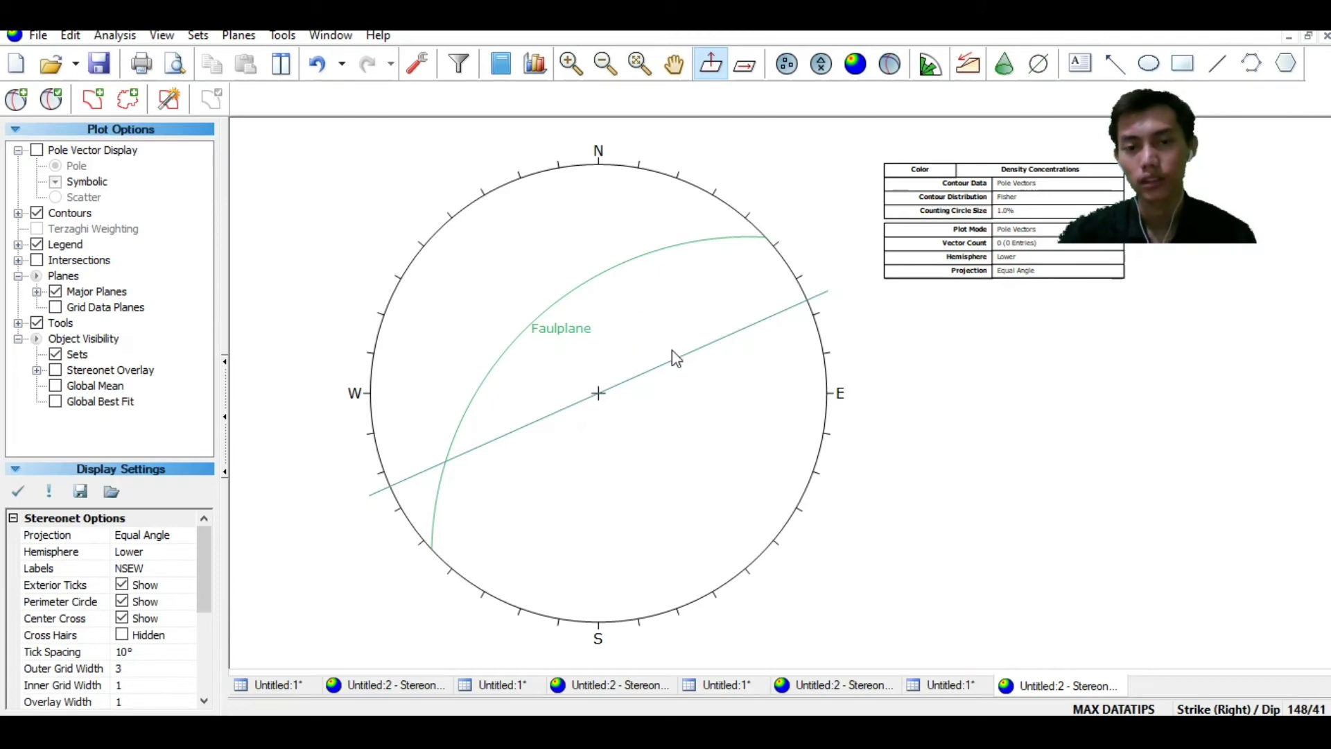
Add a user plane labelled Griddleplane at 336/72, with its pole placed where the trend line crosses the fault plane
{"action": "left_click", "coordinate": [26, 108]}
{"action": "scroll", "coordinate": [460, 463], "scroll_direction": "up", "scroll_amount": 2}
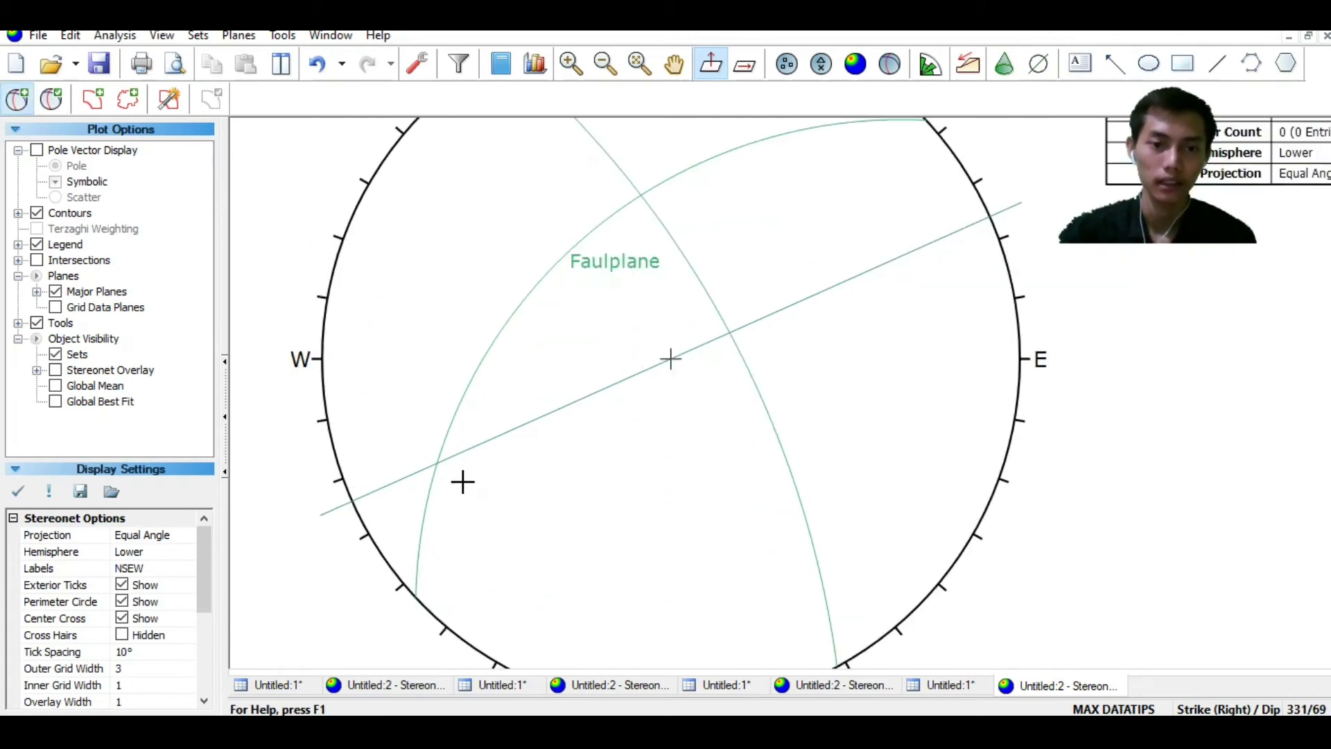
{"action": "scroll", "coordinate": [460, 477], "scroll_direction": "up", "scroll_amount": 1}
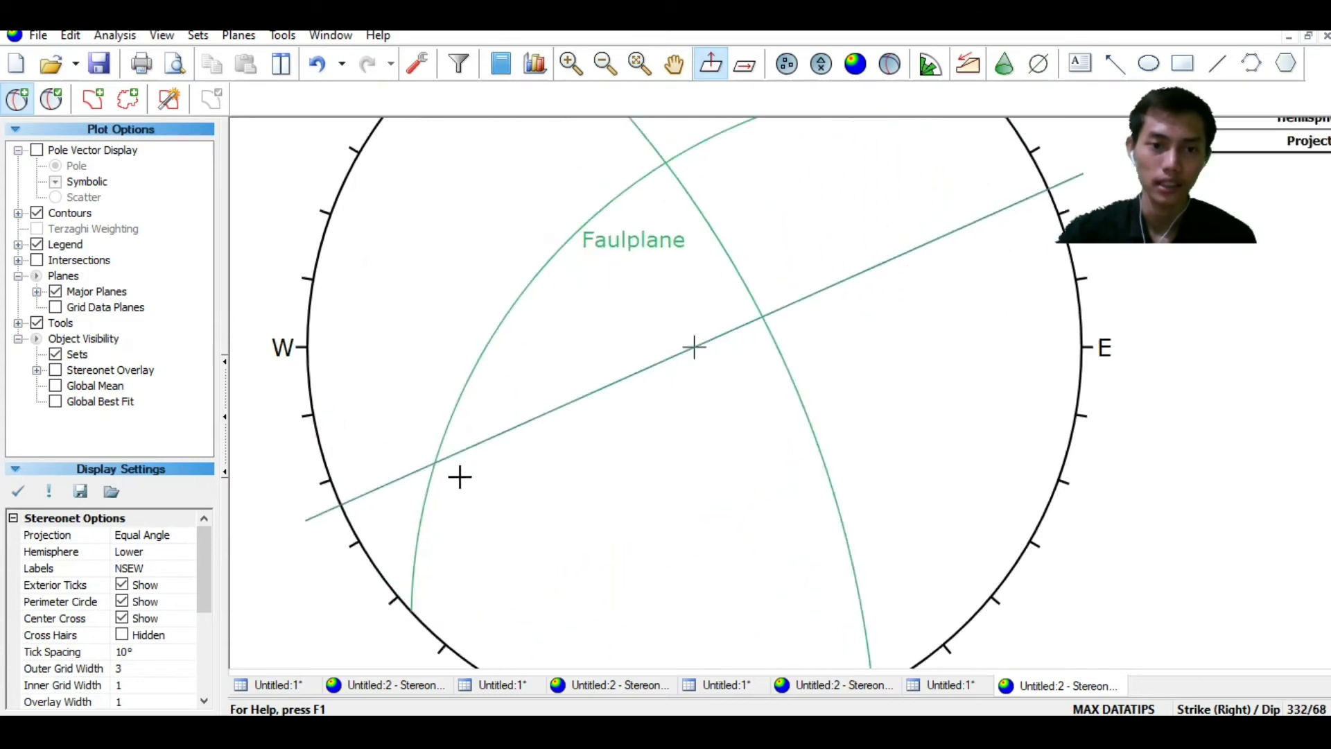
{"action": "scroll", "coordinate": [437, 467], "scroll_direction": "up", "scroll_amount": 1}
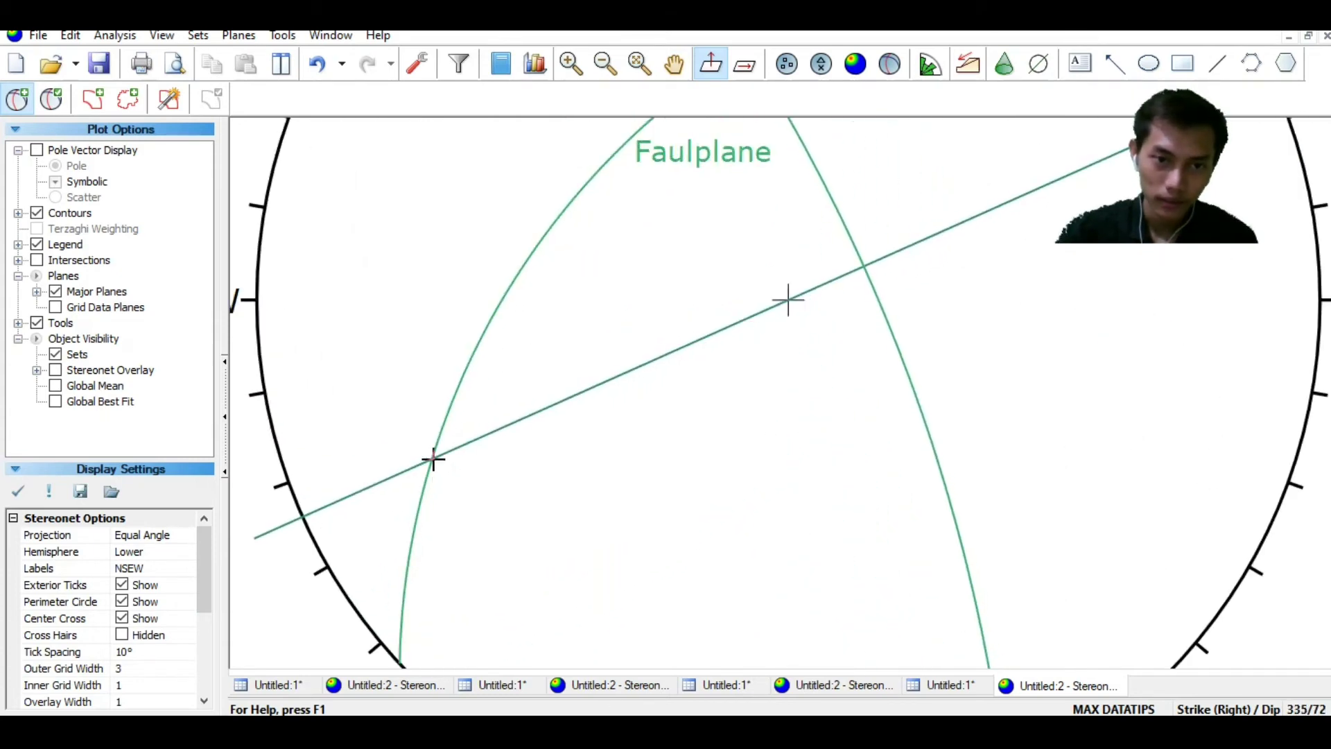
{"action": "left_click", "coordinate": [433, 459]}
{"action": "left_click", "coordinate": [752, 295]}
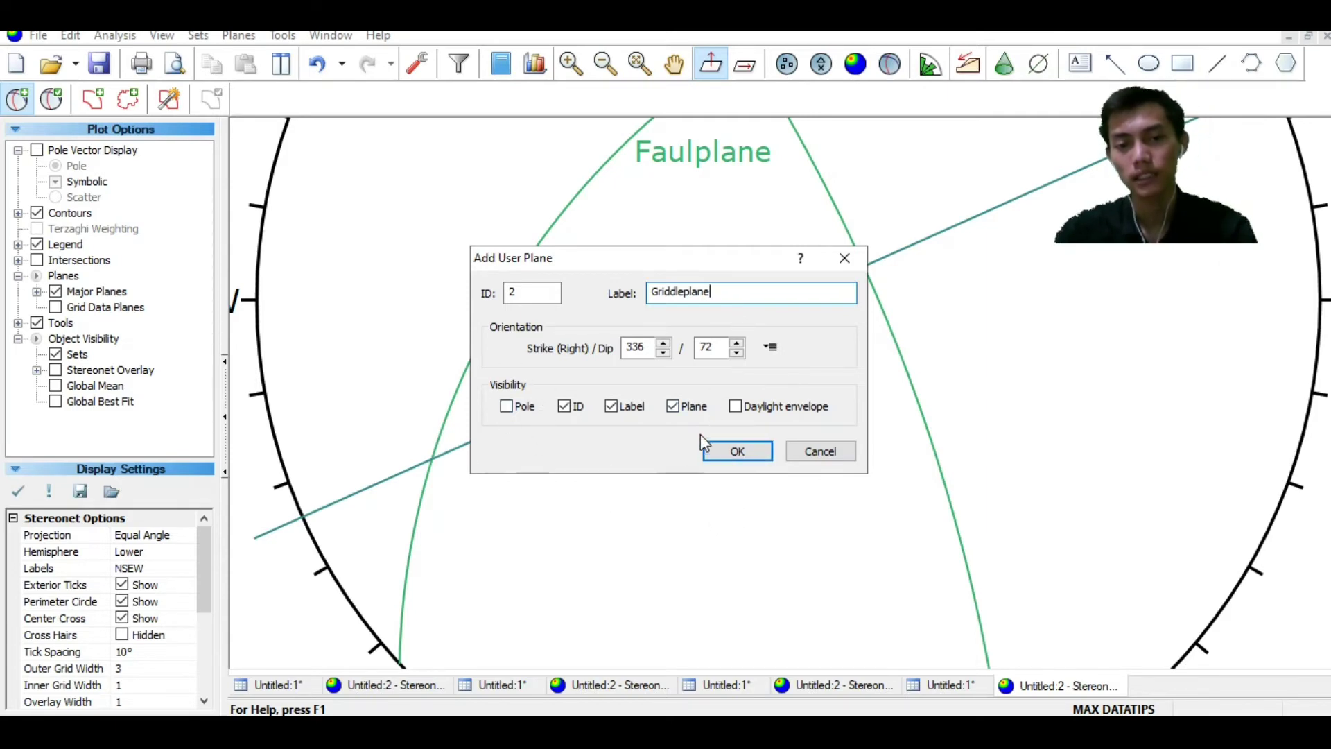
{"action": "left_click", "coordinate": [737, 451]}
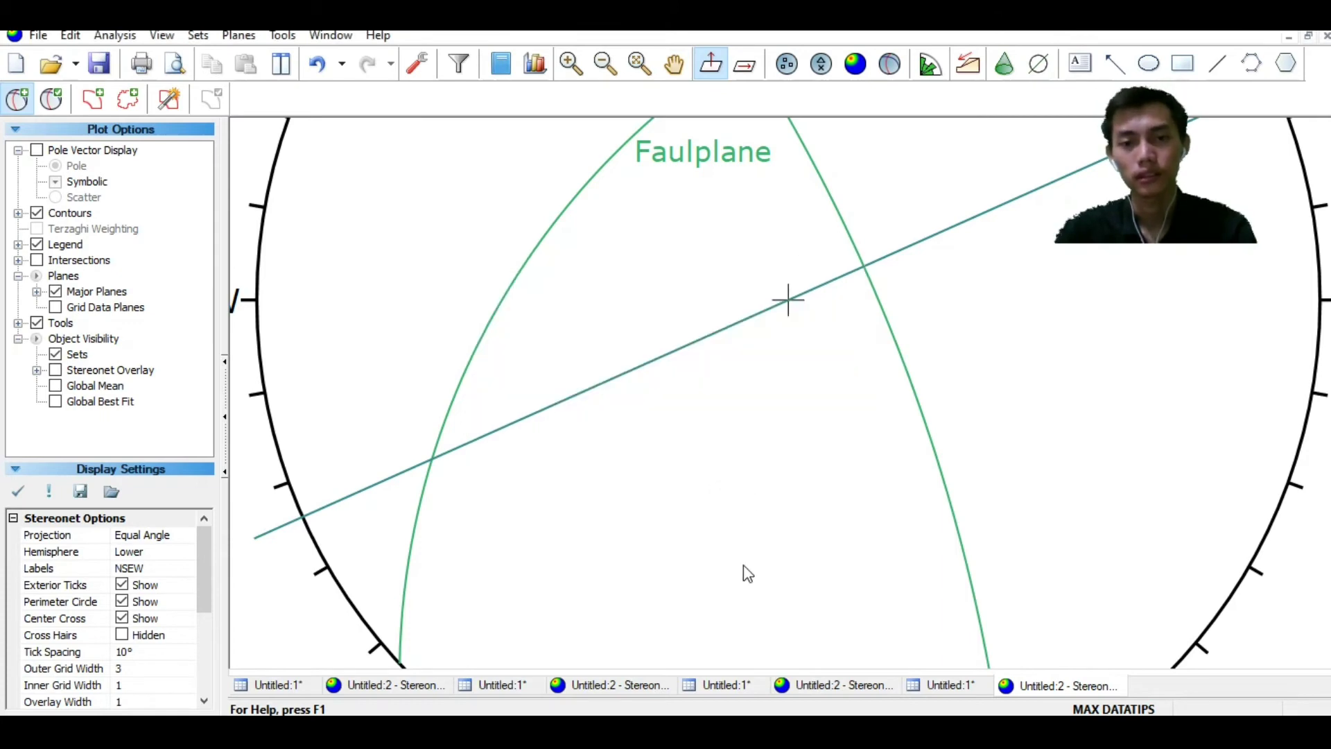
Hide the ID number in the Griddleplane's label
{"action": "mouse_move", "coordinate": [926, 425]}
{"action": "scroll", "coordinate": [926, 435], "scroll_direction": "down", "scroll_amount": 2}
{"action": "scroll", "coordinate": [927, 437], "scroll_direction": "up", "scroll_amount": 2}
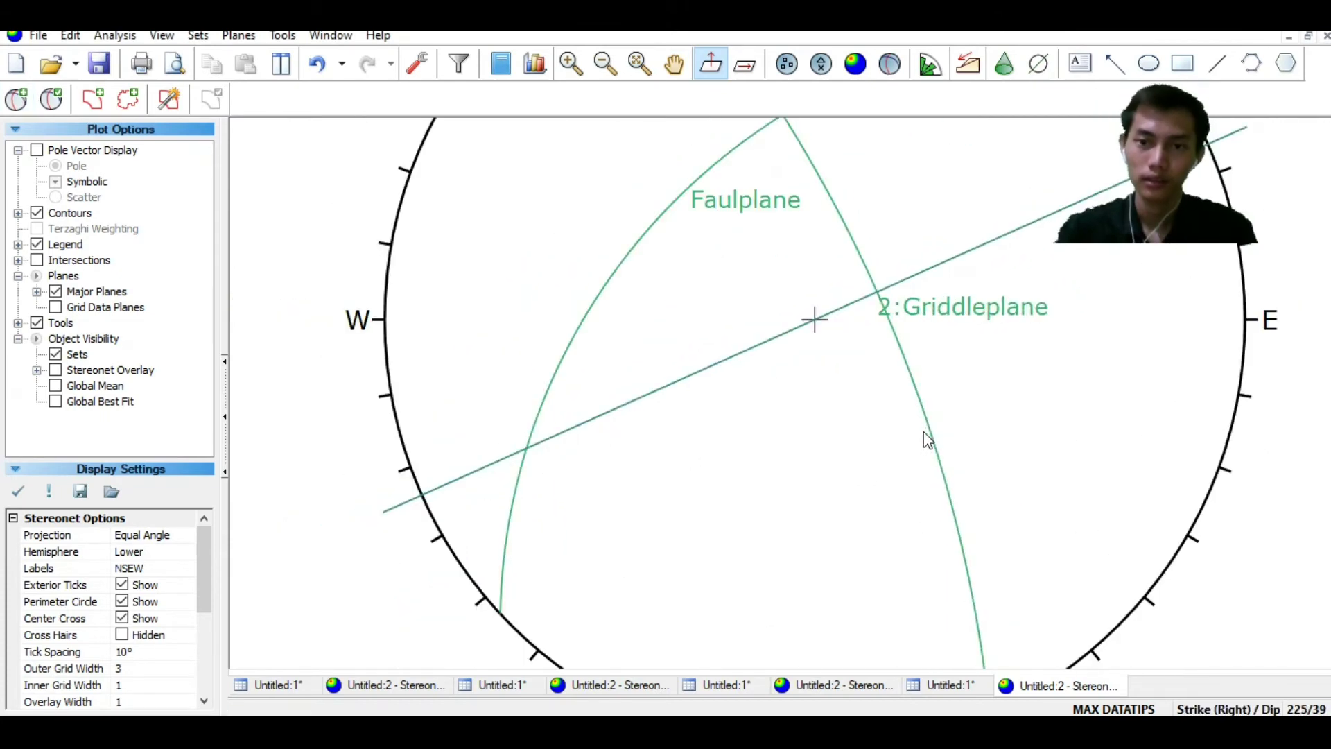
{"action": "scroll", "coordinate": [892, 336], "scroll_direction": "down", "scroll_amount": 3}
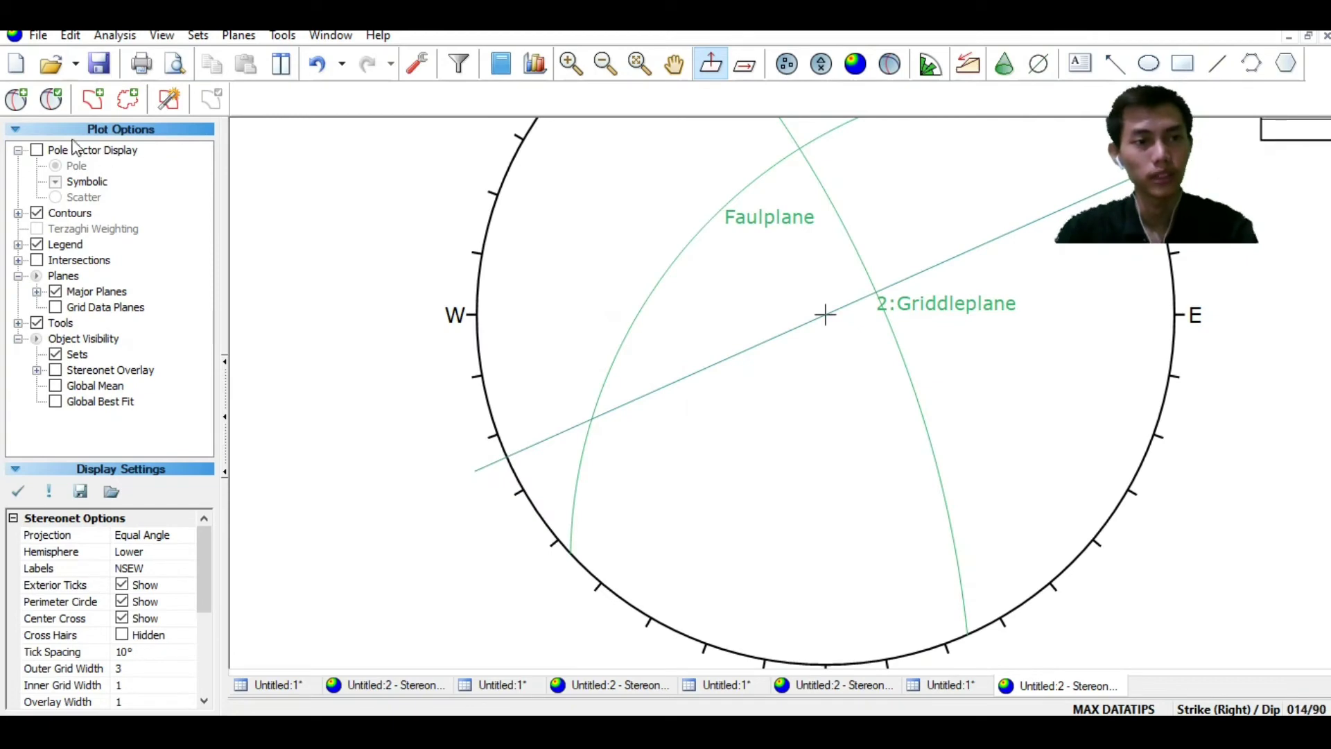
{"action": "left_click", "coordinate": [52, 98]}
{"action": "left_click", "coordinate": [543, 292]}
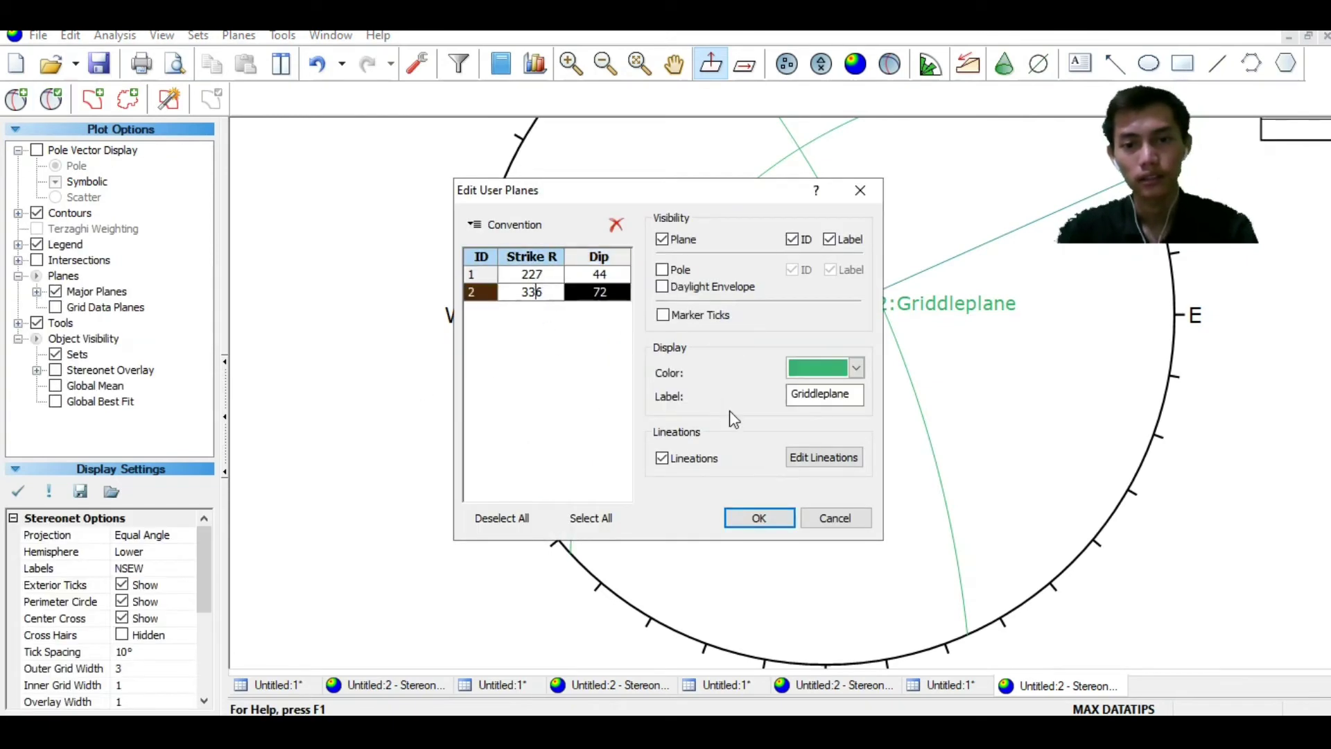
{"action": "left_click", "coordinate": [792, 239]}
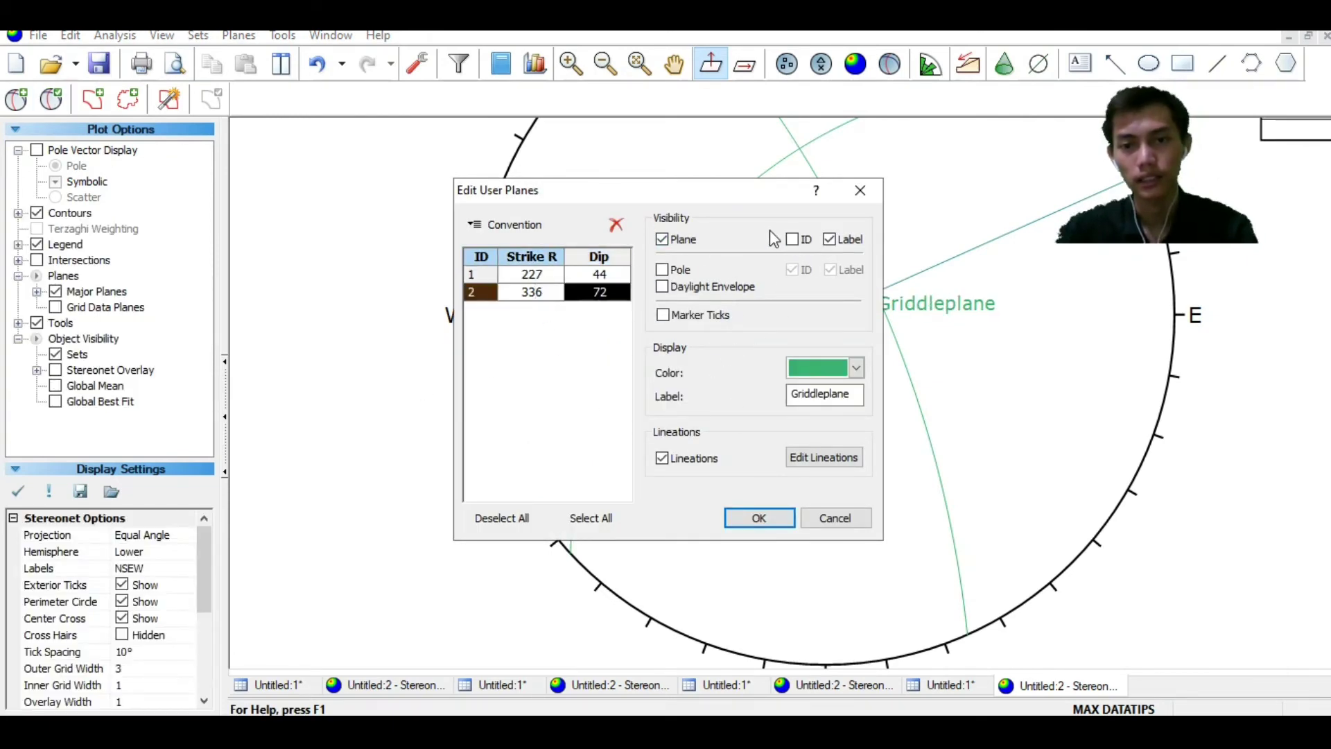
{"action": "left_click", "coordinate": [763, 518]}
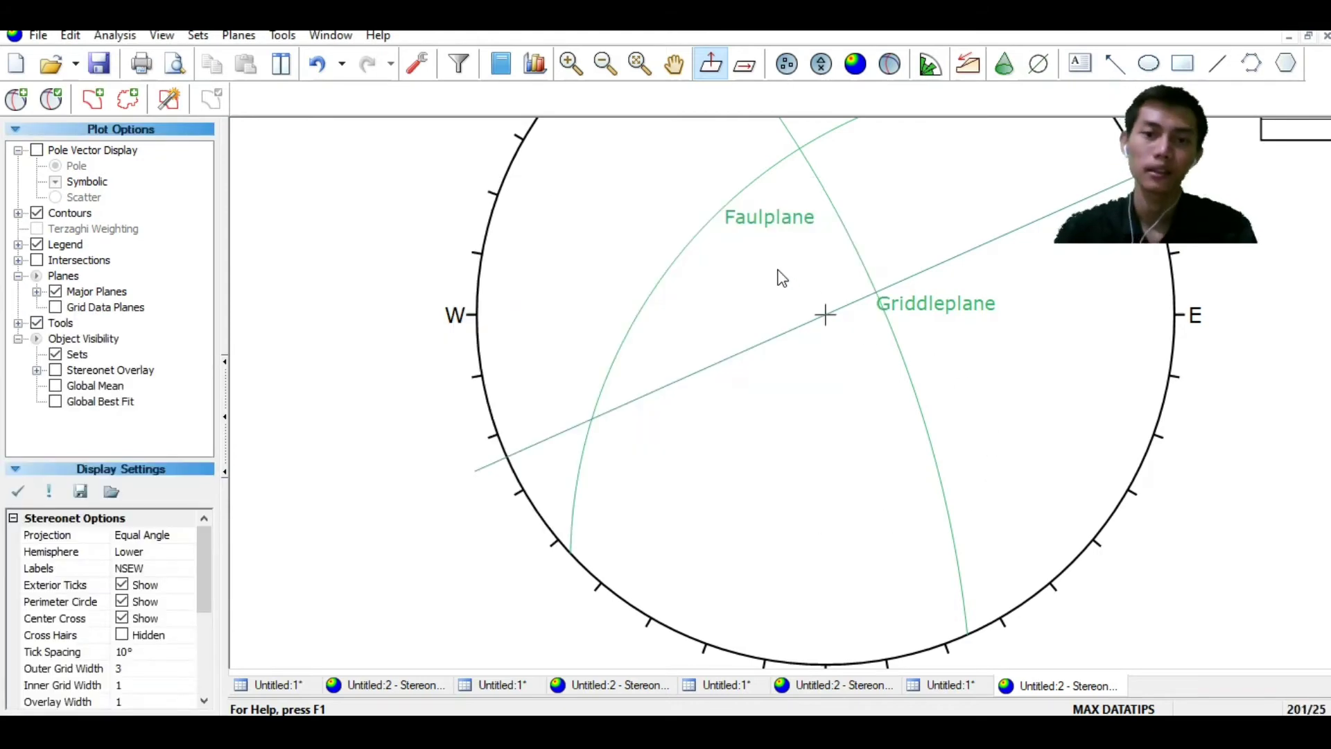
Add Sigma 2 as a pole for 82/51 at the intersection of Faulplane and Griddleplane, with its plane hidden
{"action": "left_click", "coordinate": [673, 64]}
{"action": "left_click_drag", "start_coordinate": [871, 294], "coordinate": [872, 340]}
{"action": "scroll", "coordinate": [927, 444], "scroll_direction": "up", "scroll_amount": 1}
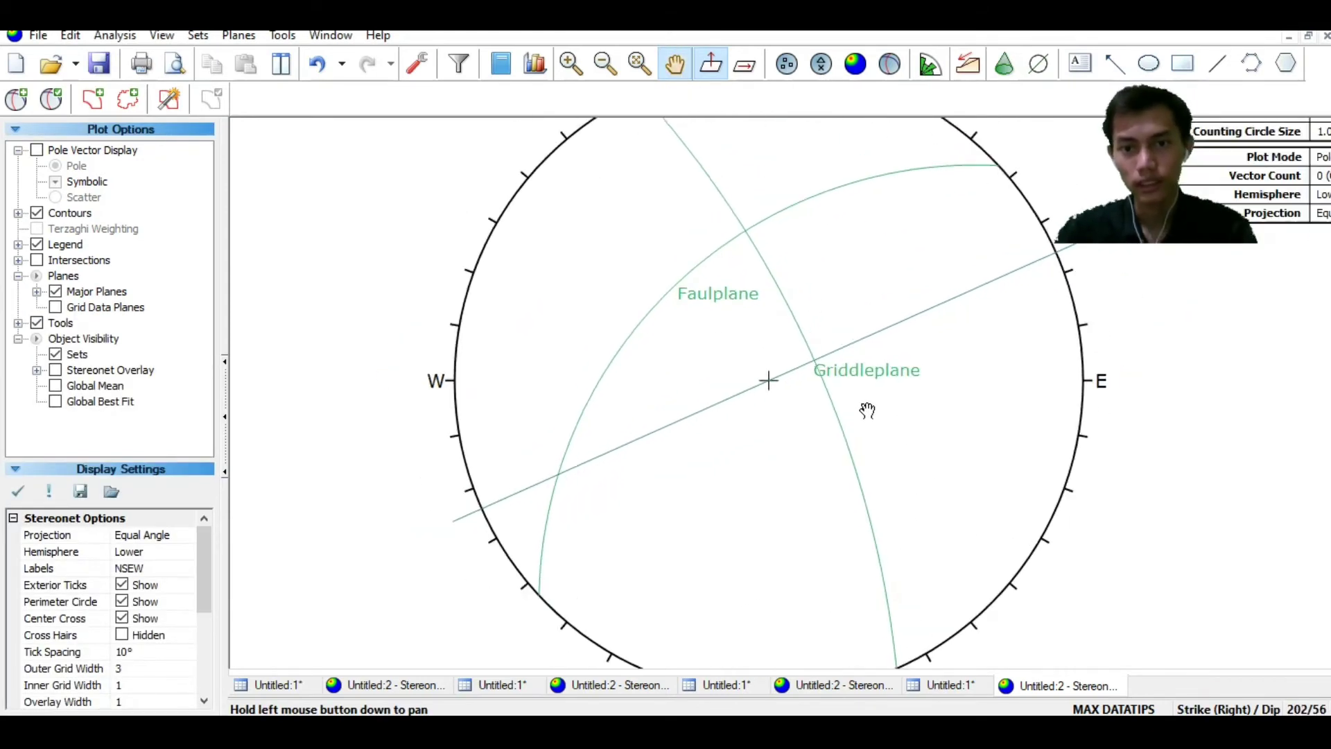
{"action": "left_click_drag", "start_coordinate": [809, 279], "coordinate": [797, 371]}
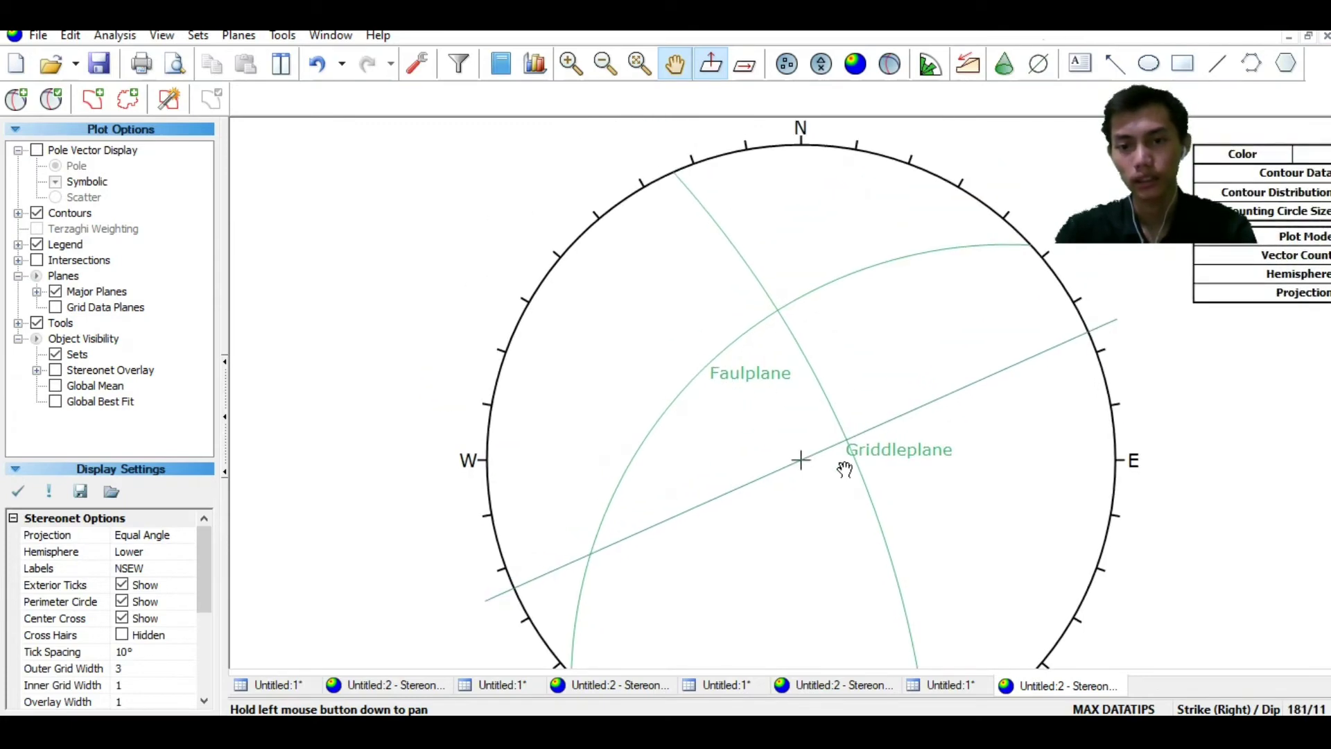
{"action": "scroll", "coordinate": [760, 328], "scroll_direction": "up", "scroll_amount": 1}
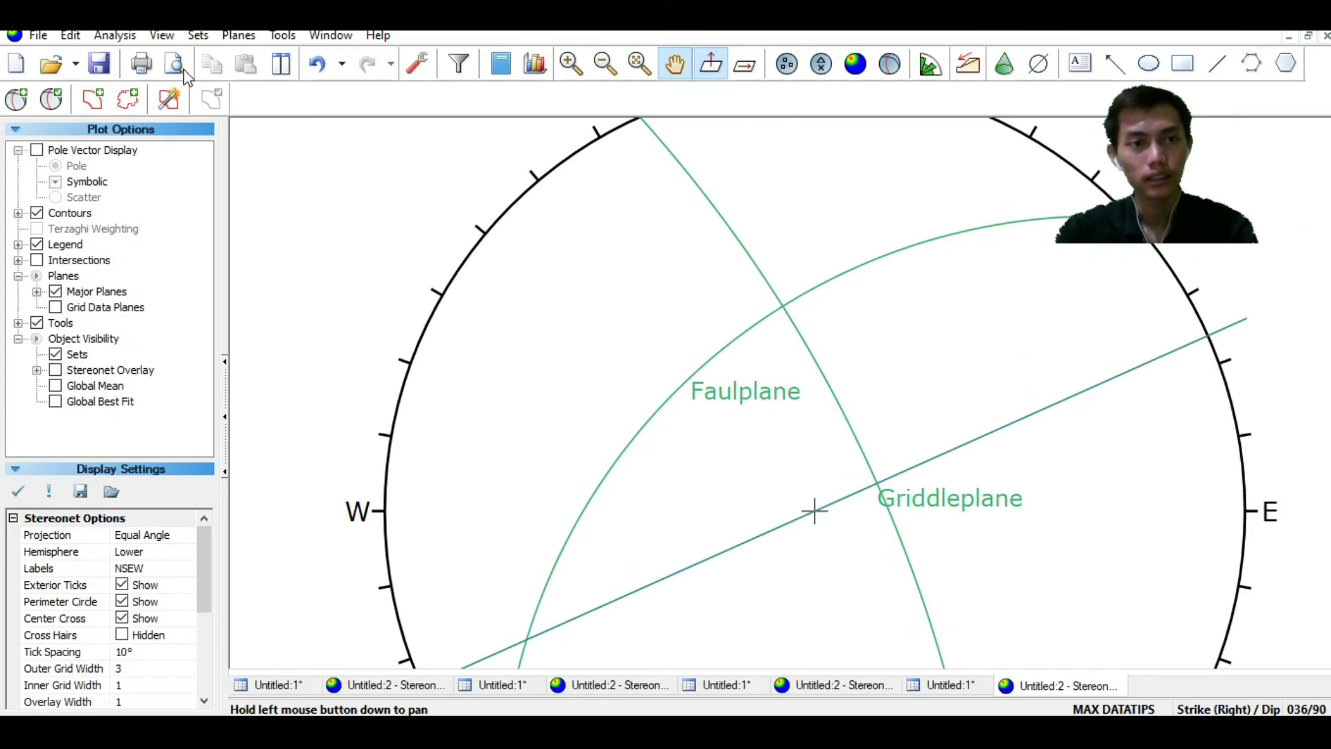
{"action": "left_click", "coordinate": [17, 99]}
{"action": "scroll", "coordinate": [791, 315], "scroll_direction": "up", "scroll_amount": 2}
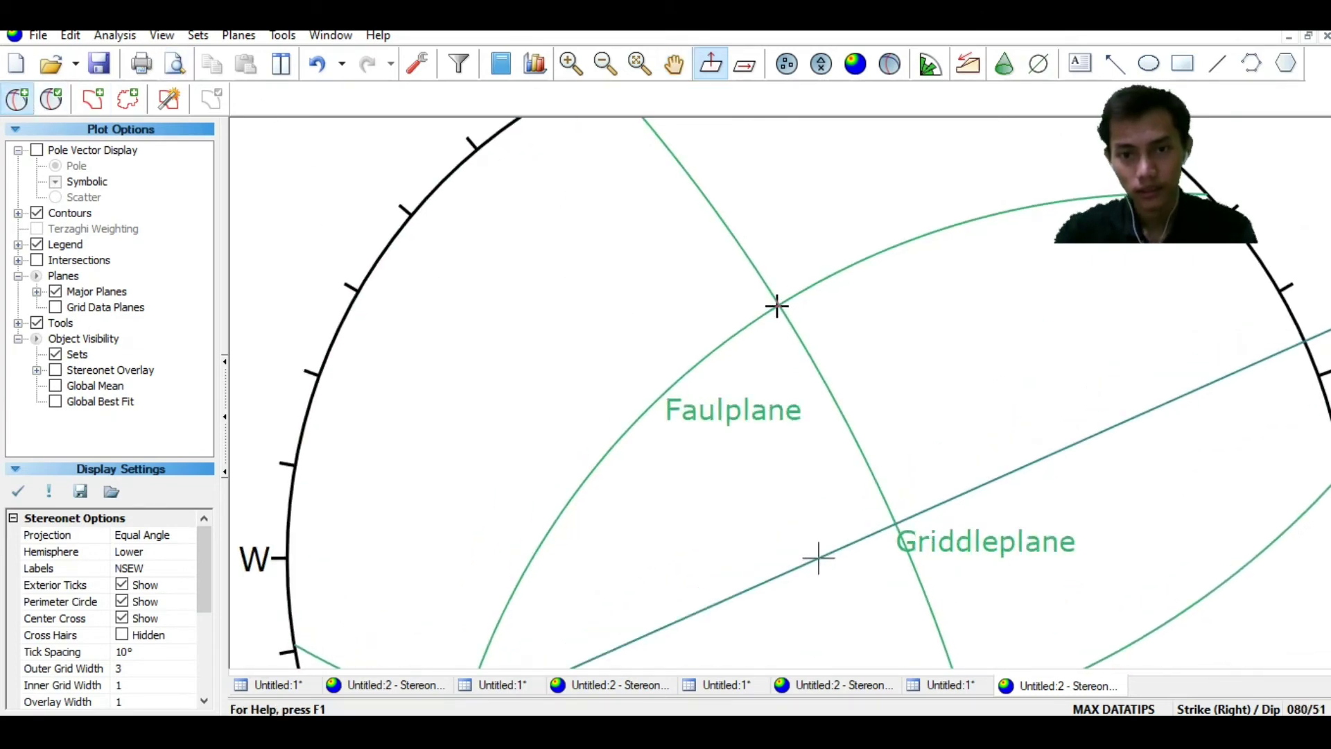
{"action": "left_click", "coordinate": [778, 305]}
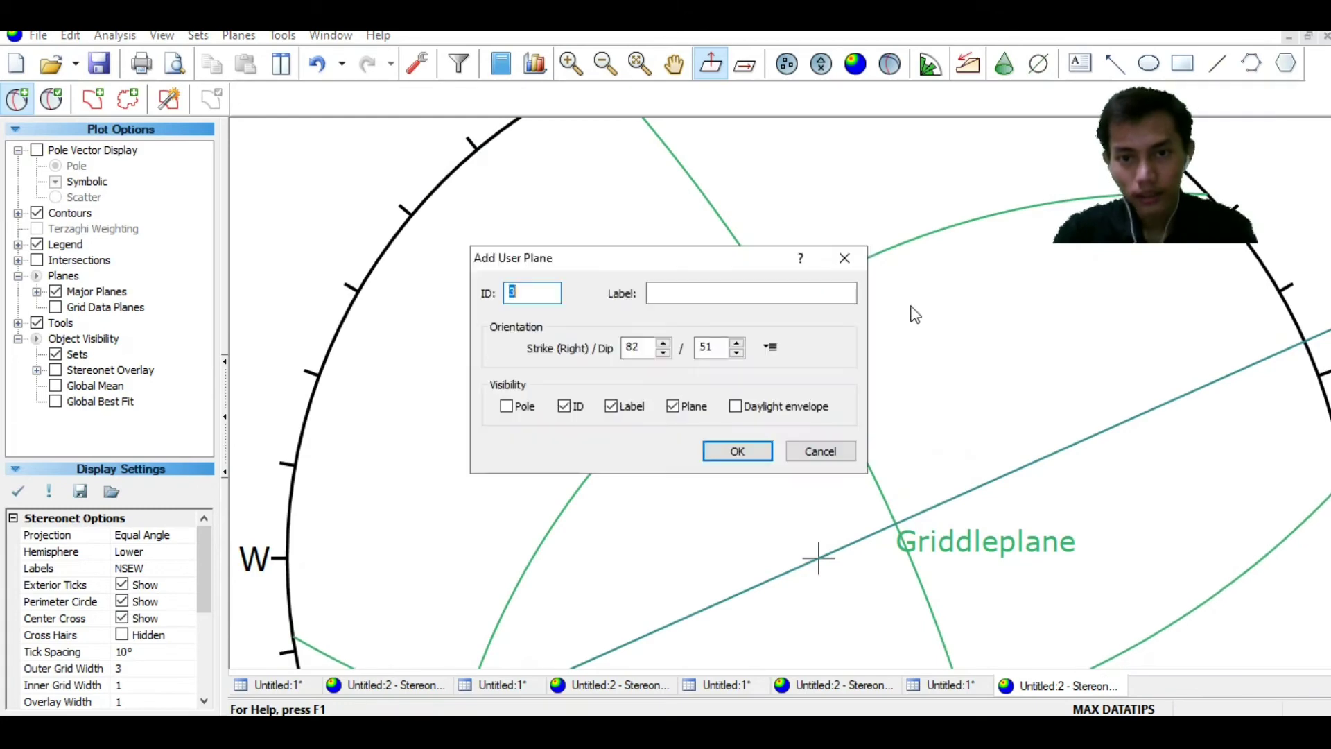
{"action": "left_click", "coordinate": [814, 291]}
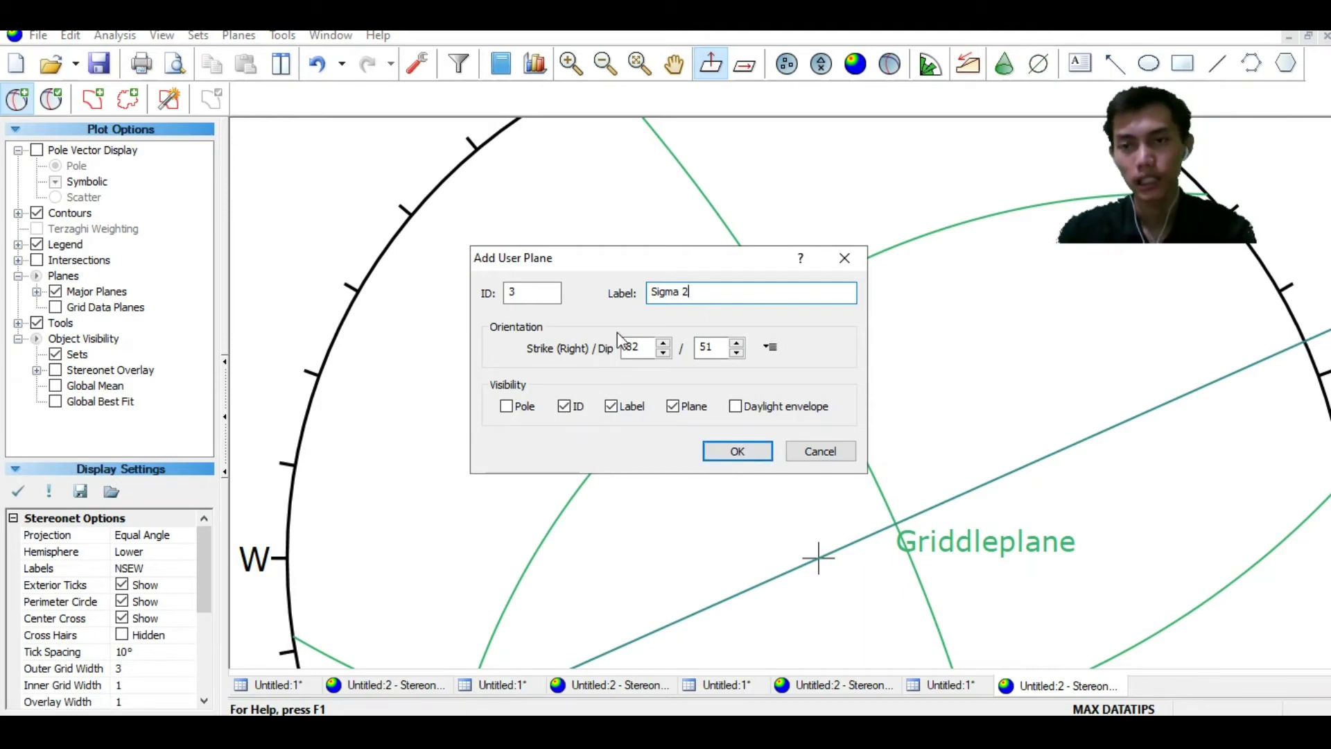
{"action": "left_click", "coordinate": [513, 409]}
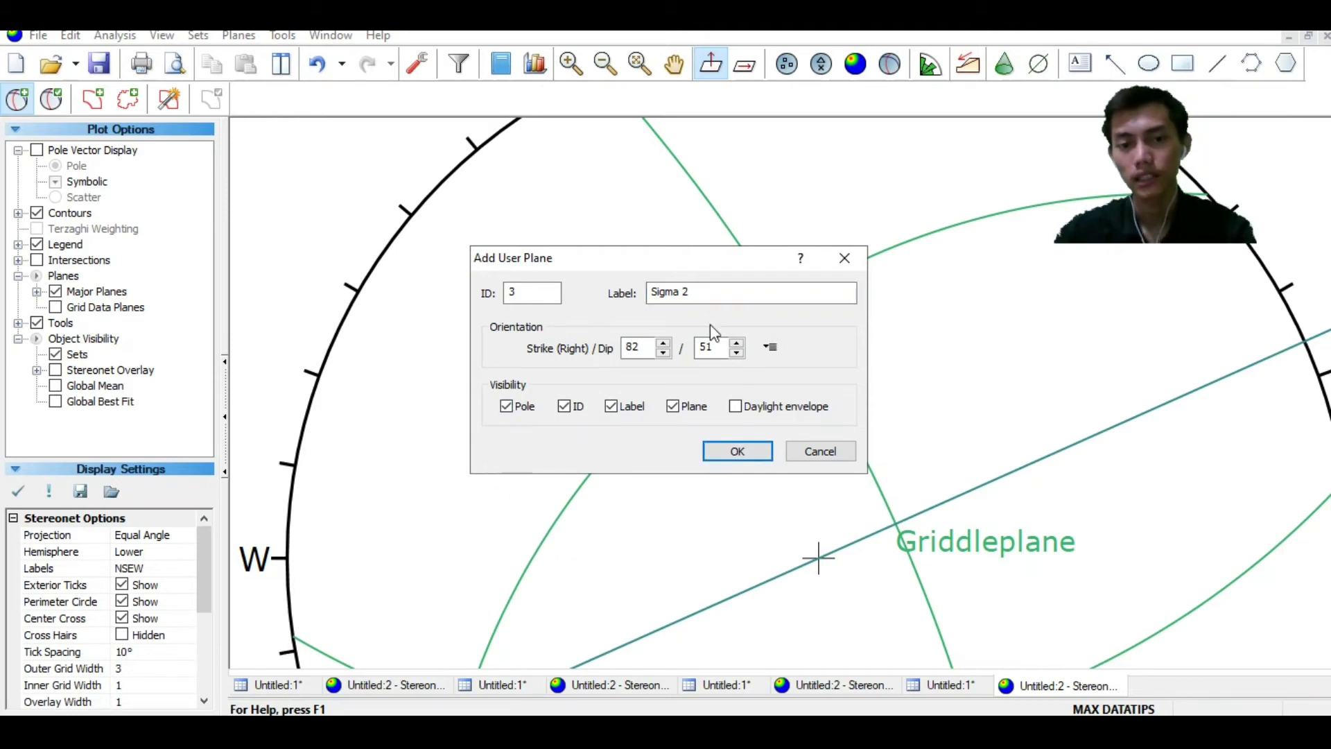
{"action": "left_click", "coordinate": [759, 454]}
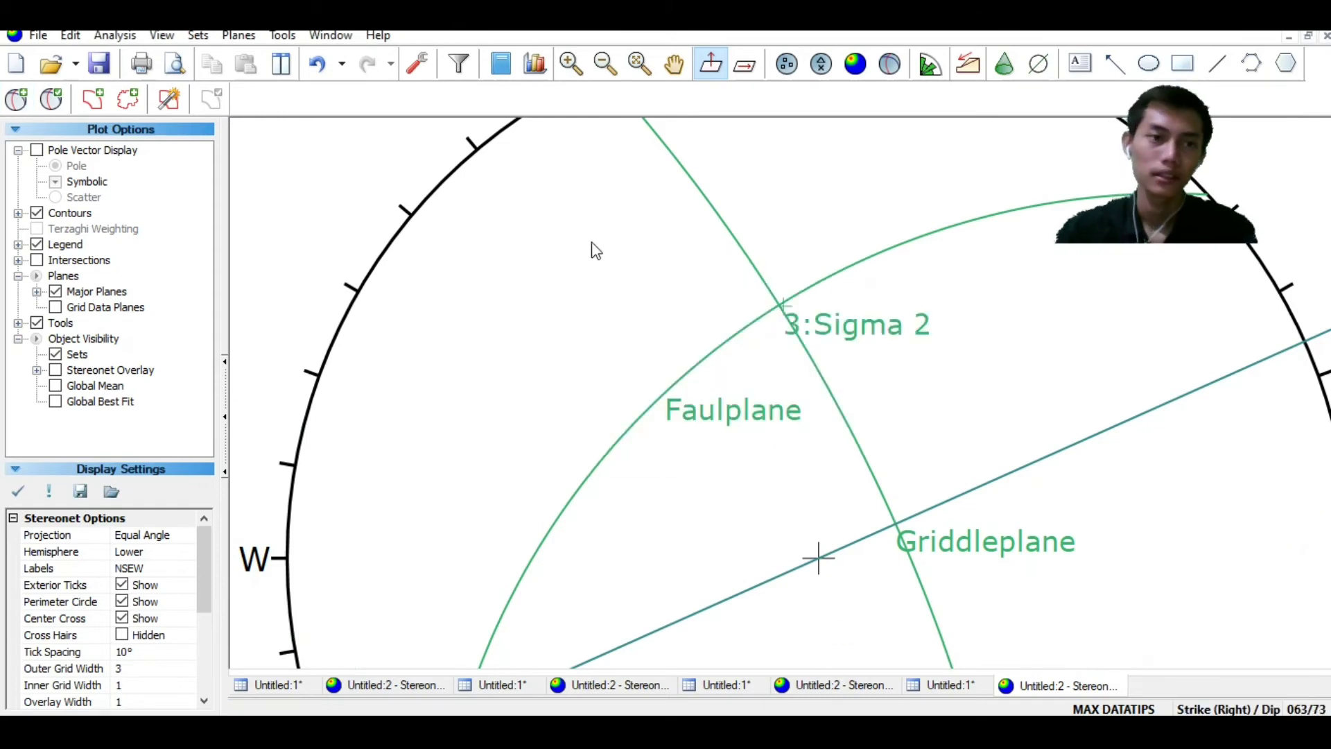
Hide the ID number in the Sigma 2 pole's label
{"action": "left_click", "coordinate": [51, 99]}
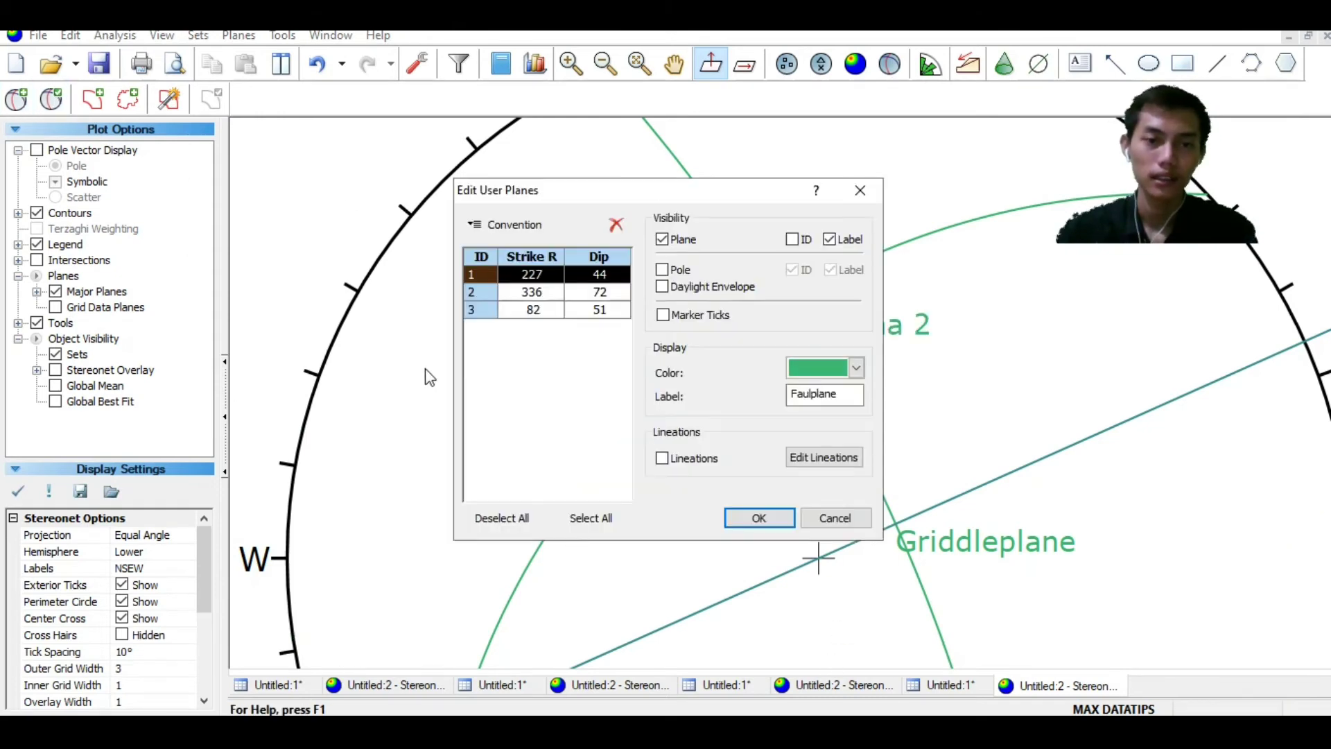
{"action": "left_click", "coordinate": [525, 310]}
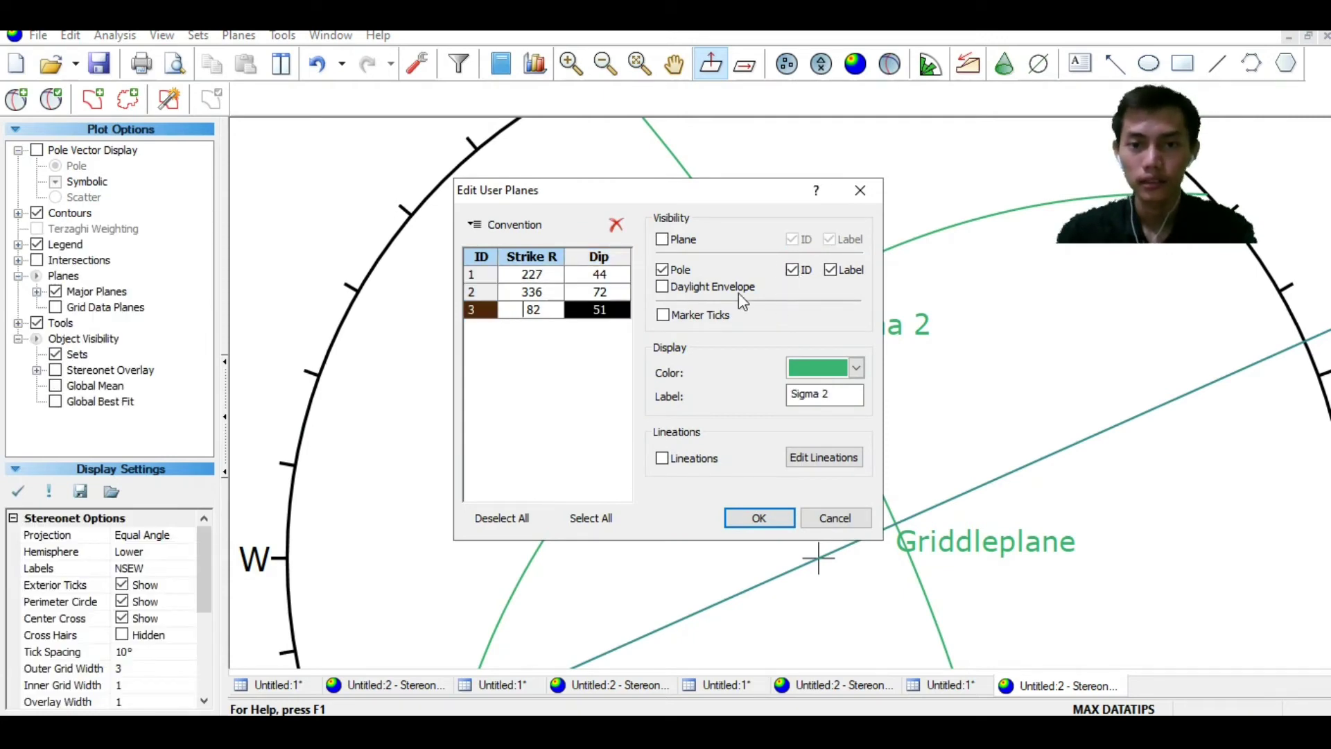
{"action": "left_click", "coordinate": [792, 270]}
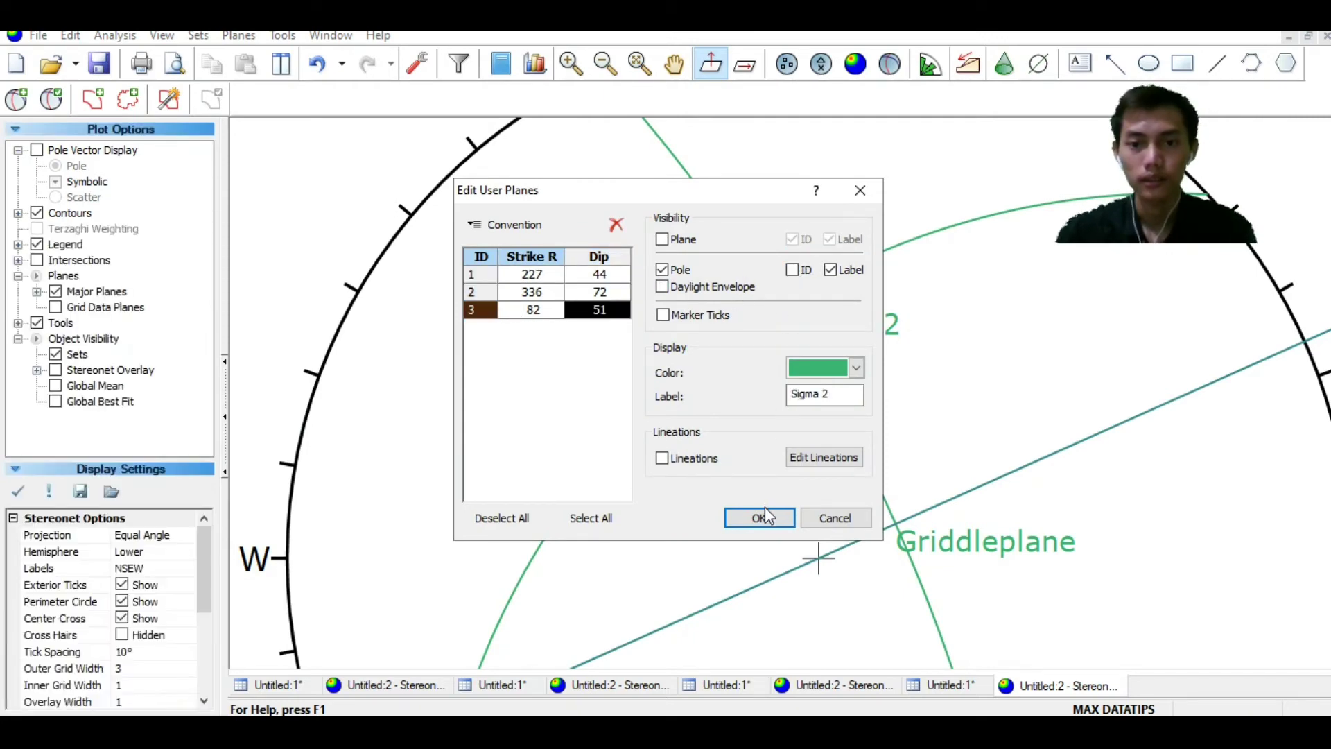
{"action": "left_click", "coordinate": [762, 517]}
Examine the Sigma 2 pole and the crossings of Faulplane, Griddleplane and the trend line on the stereonet
{"action": "scroll", "coordinate": [930, 423], "scroll_direction": "down", "scroll_amount": 3}
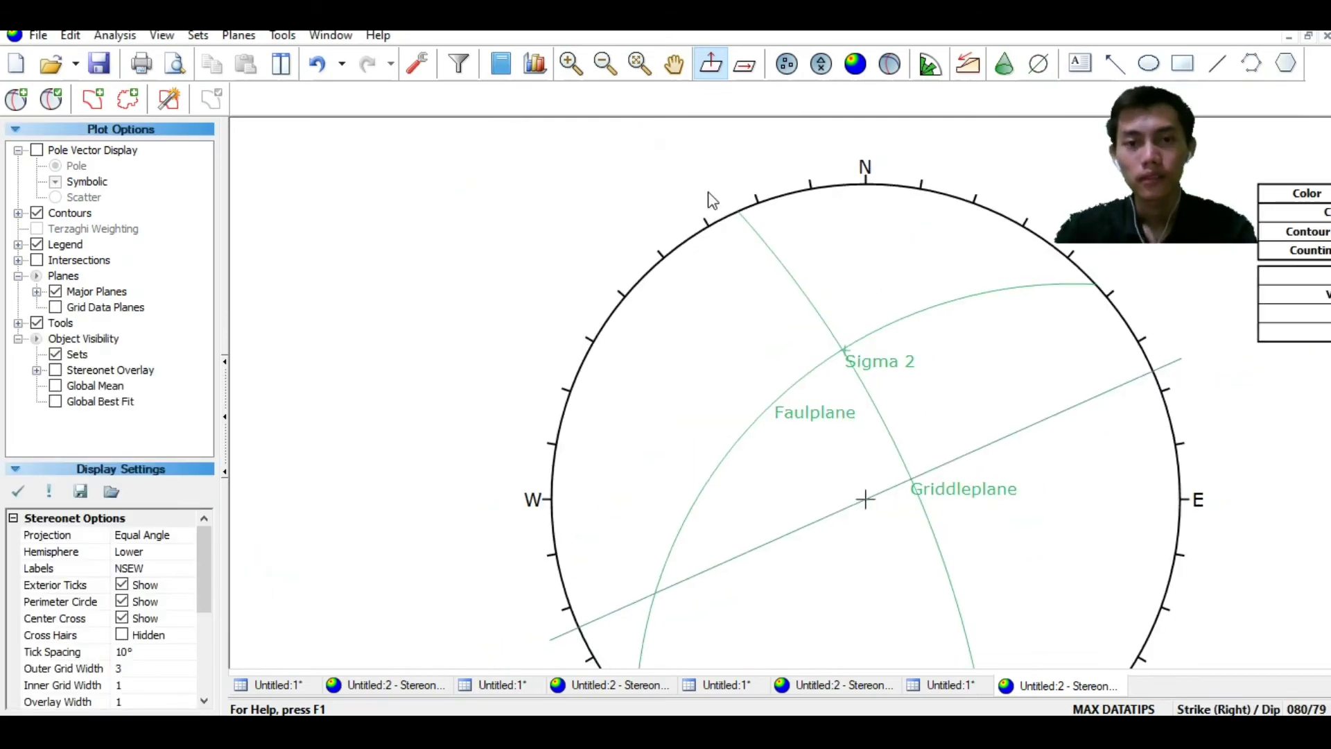
{"action": "left_click", "coordinate": [673, 65]}
{"action": "left_click_drag", "start_coordinate": [941, 413], "coordinate": [897, 416]}
{"action": "scroll", "coordinate": [909, 380], "scroll_direction": "up", "scroll_amount": 2}
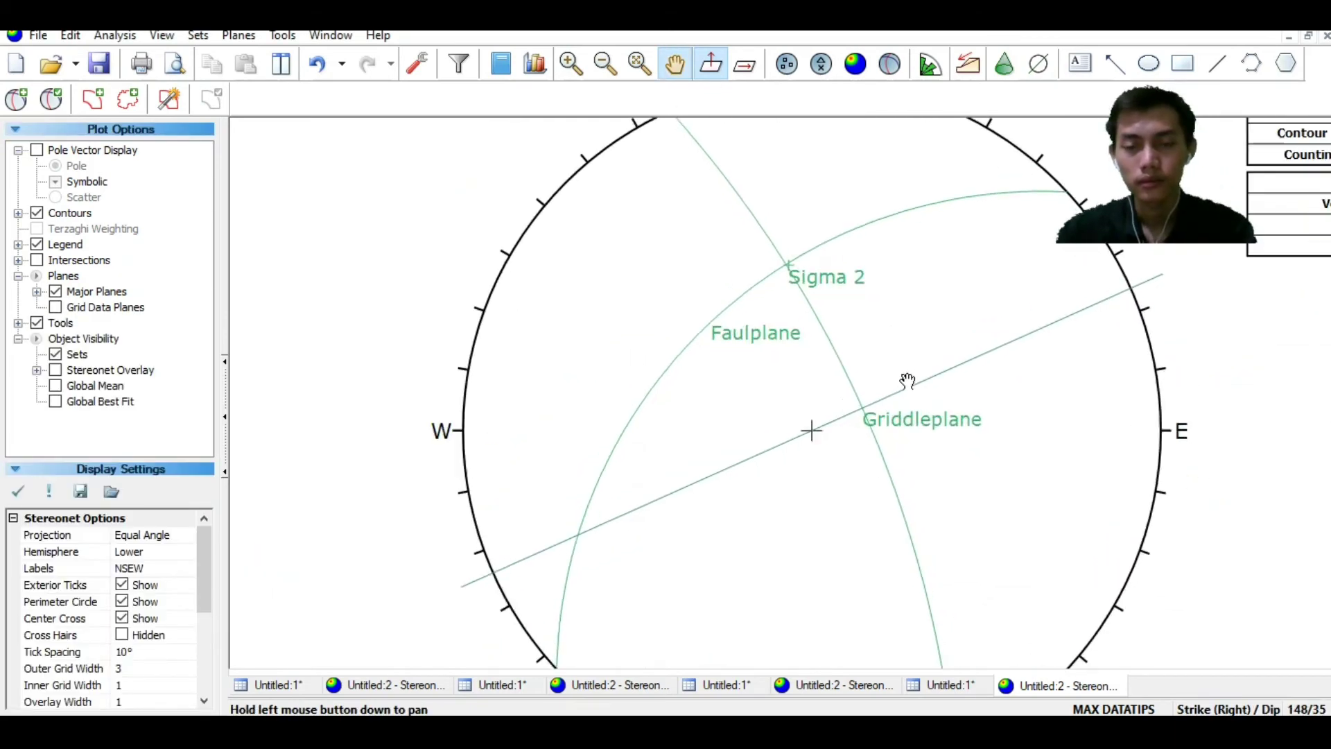
{"action": "scroll", "coordinate": [987, 465], "scroll_direction": "down", "scroll_amount": 2}
{"action": "left_click_drag", "start_coordinate": [963, 510], "coordinate": [1021, 467]}
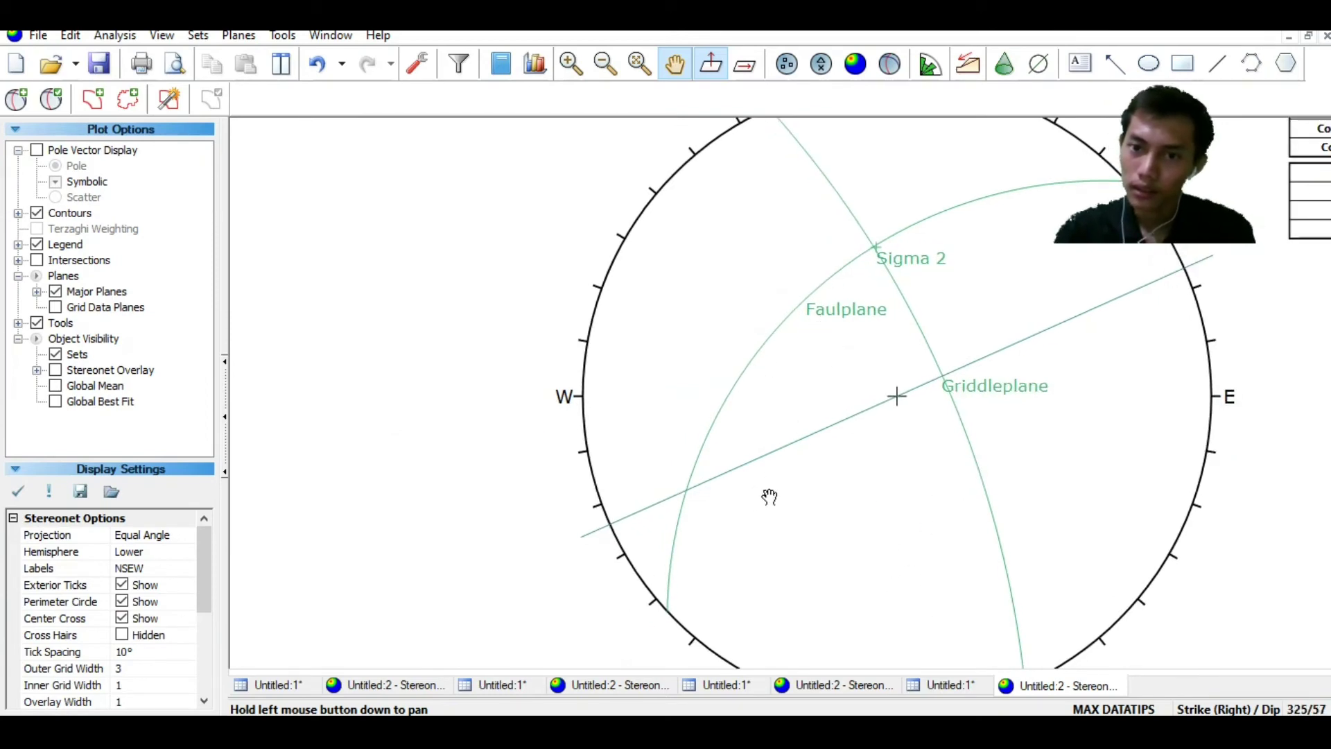
{"action": "scroll", "coordinate": [941, 498], "scroll_direction": "up", "scroll_amount": 1}
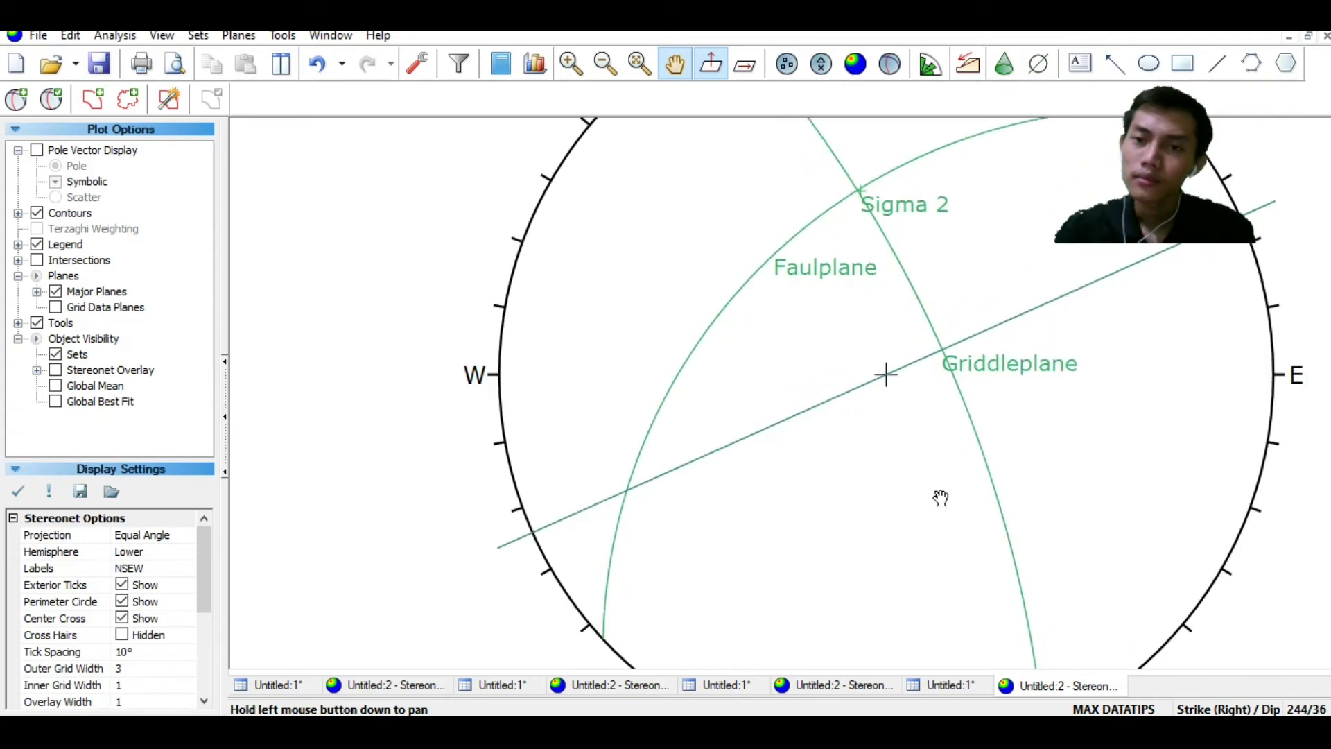
{"action": "scroll", "coordinate": [939, 498], "scroll_direction": "down", "scroll_amount": 1}
{"action": "left_click_drag", "start_coordinate": [939, 498], "coordinate": [894, 494]}
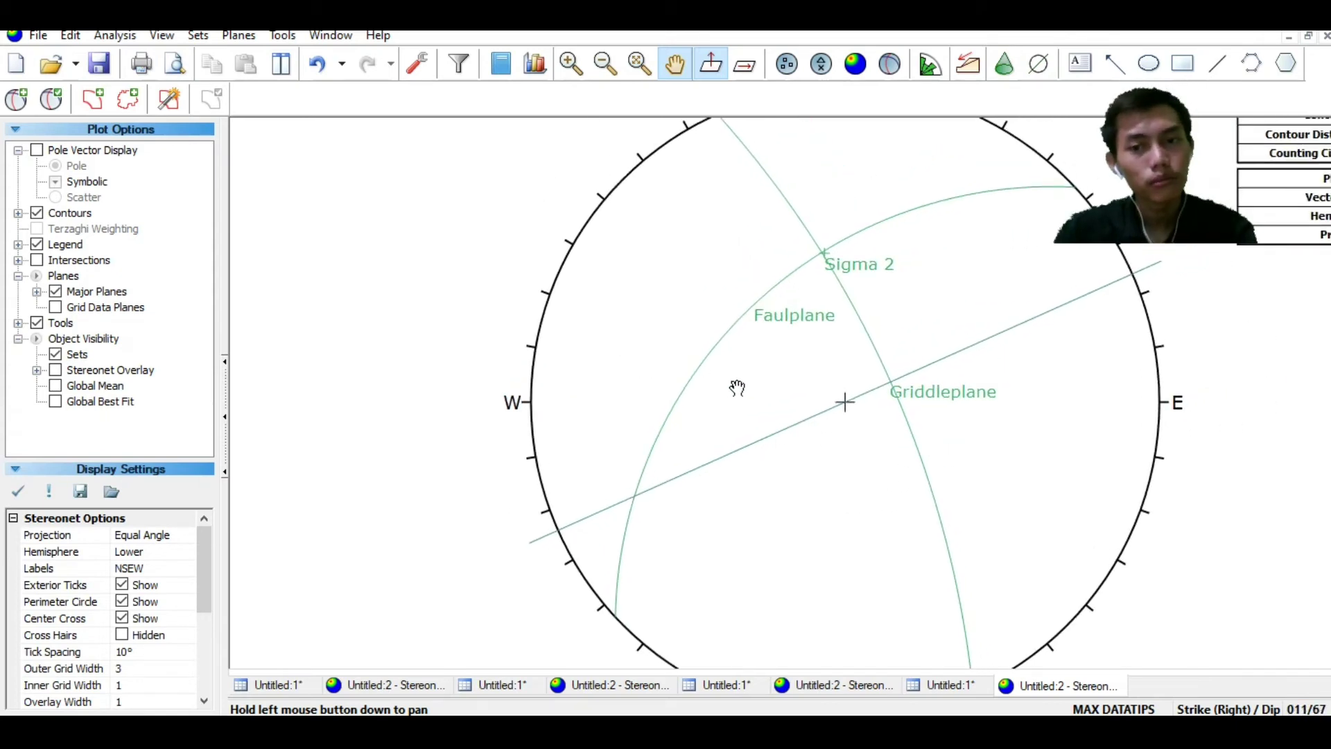
Add a user plane labelled Griddleplane 2 at 82/51 with its pole on Sigma 2, showing the plane and hiding the pole and ID
{"action": "left_click", "coordinate": [17, 99]}
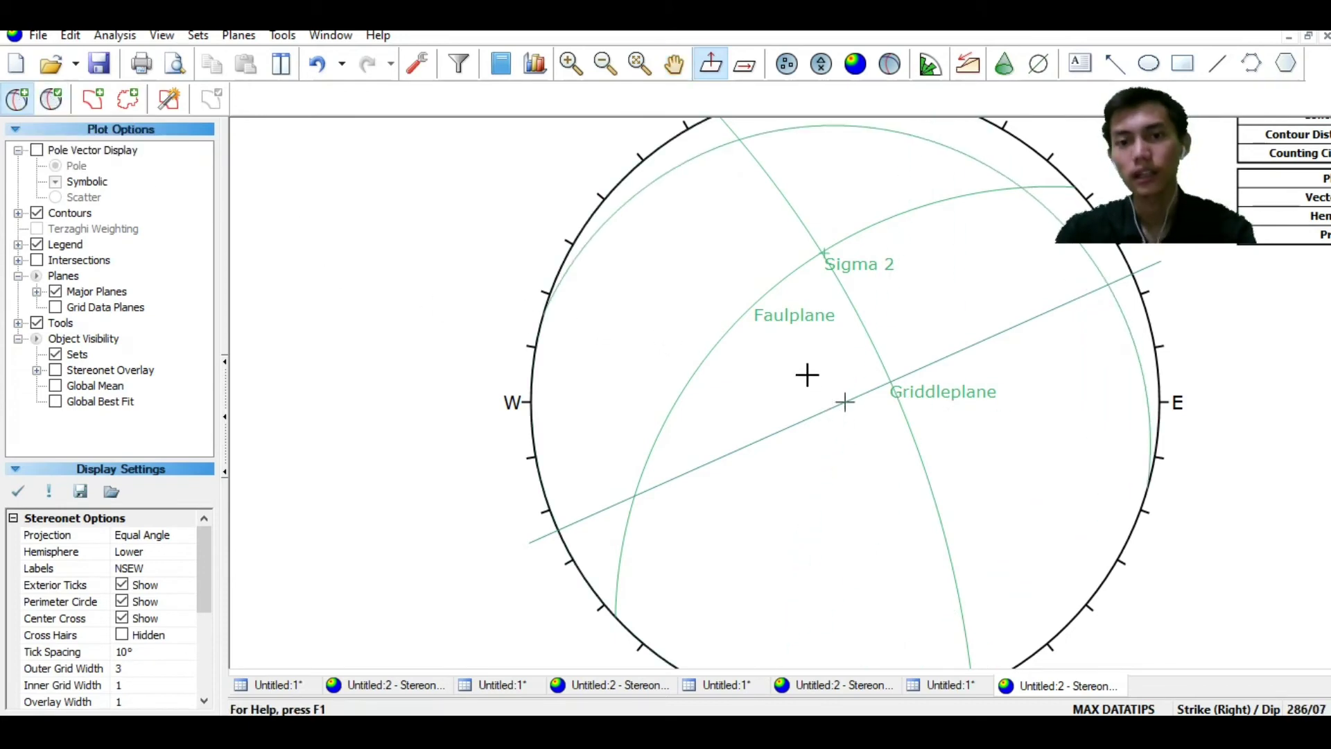
{"action": "scroll", "coordinate": [845, 326], "scroll_direction": "up", "scroll_amount": 1}
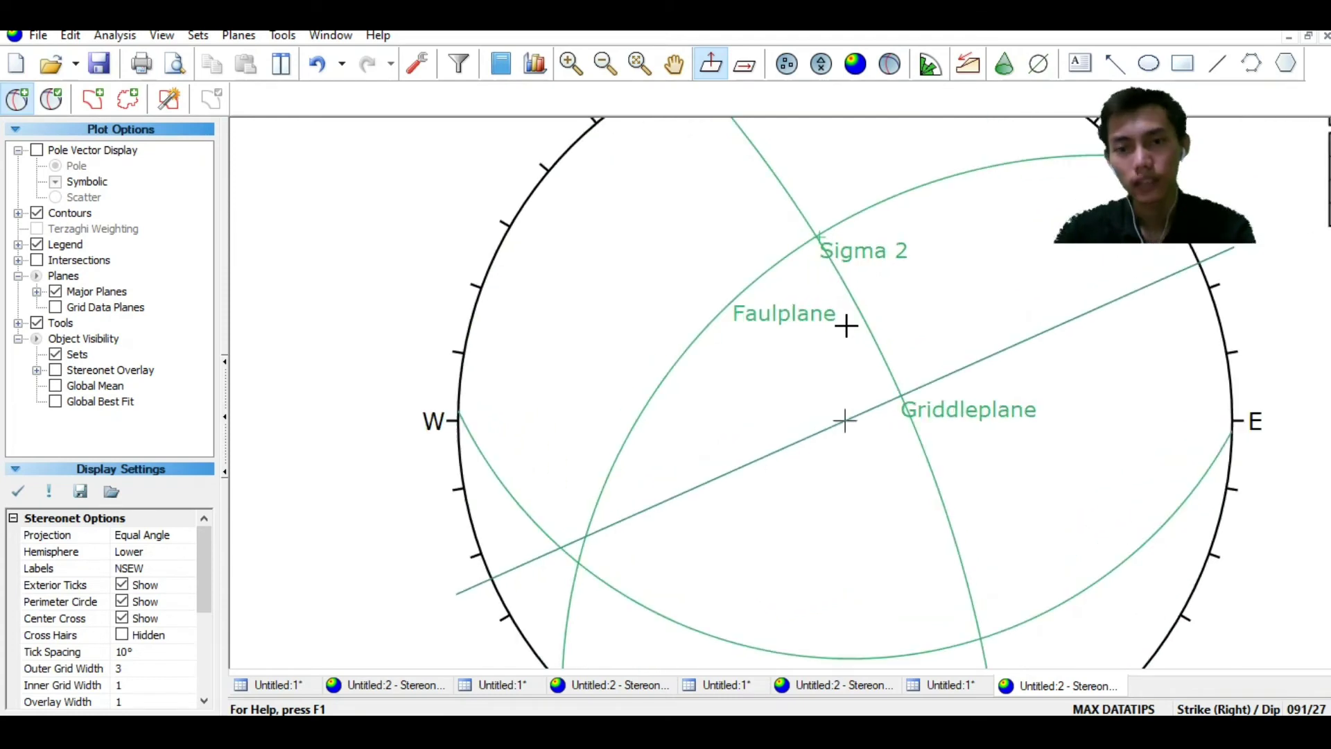
{"action": "left_click", "coordinate": [815, 238]}
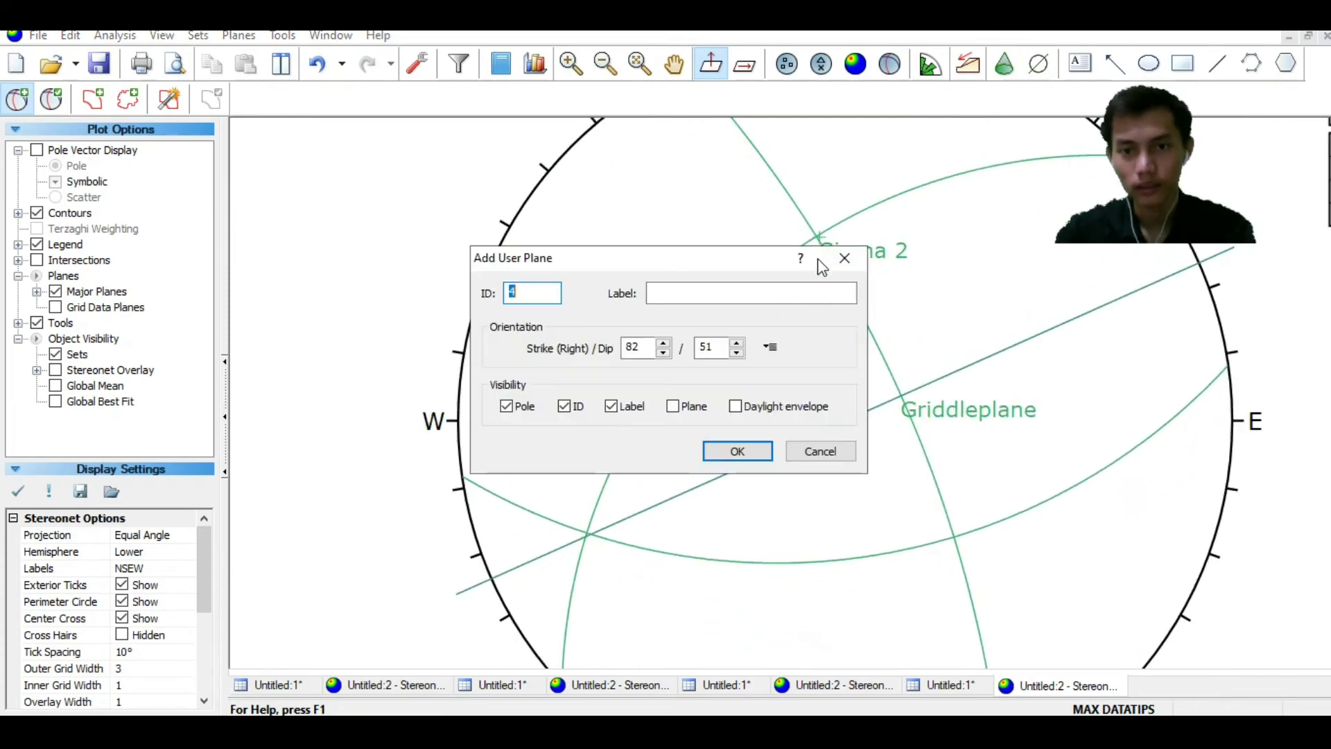
{"action": "left_click", "coordinate": [770, 290]}
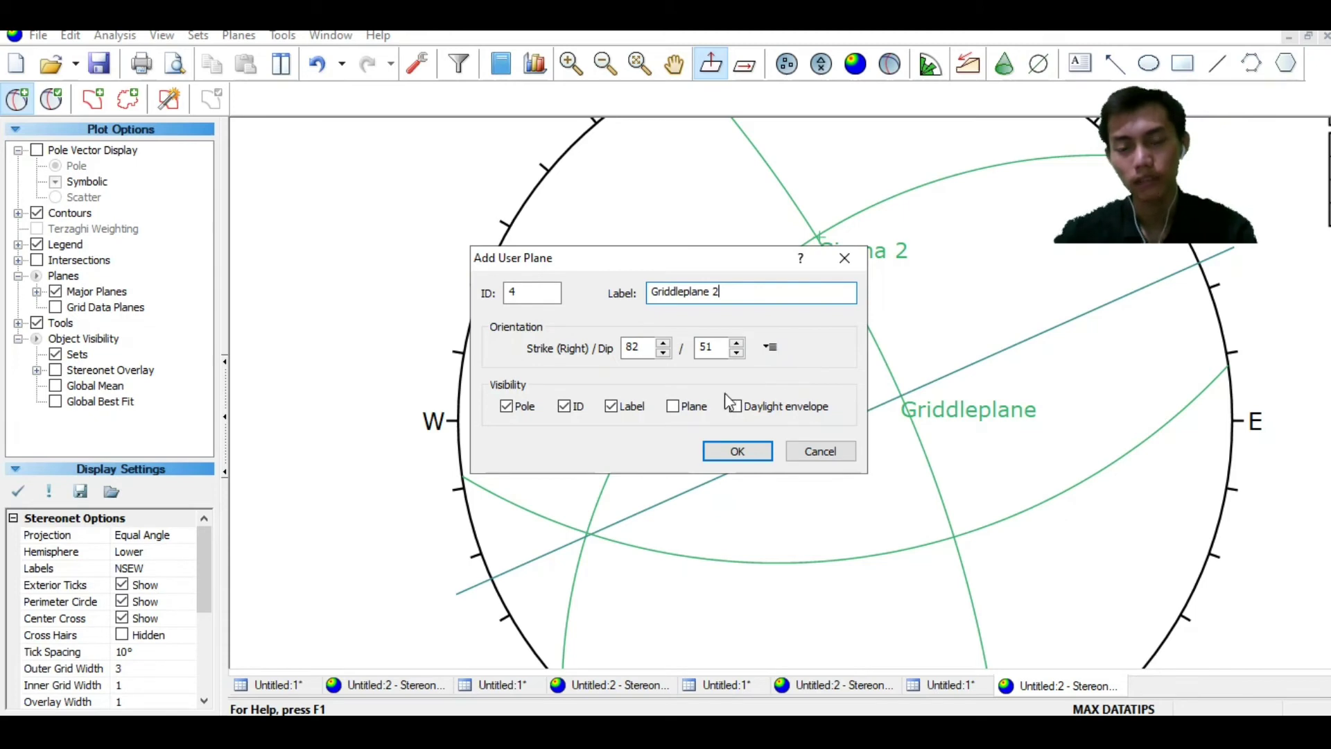
{"action": "left_click", "coordinate": [675, 407]}
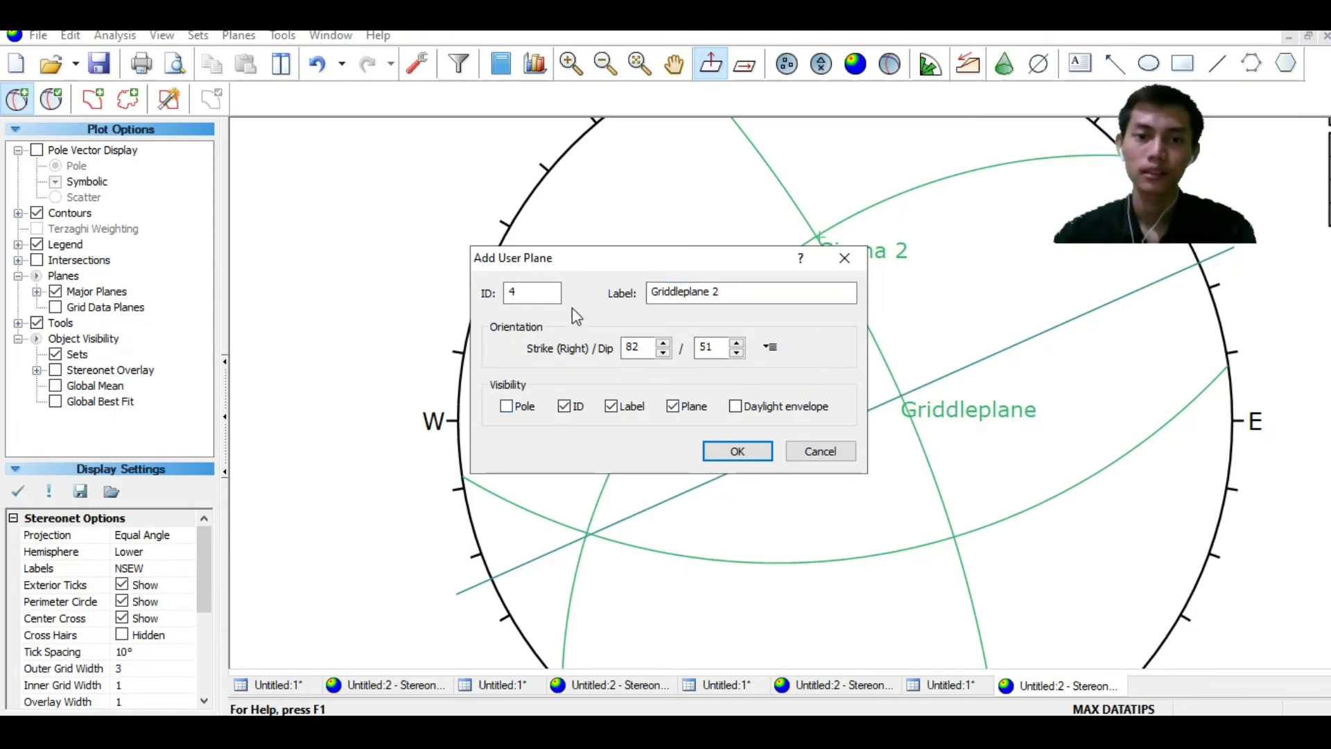
{"action": "left_click", "coordinate": [725, 447]}
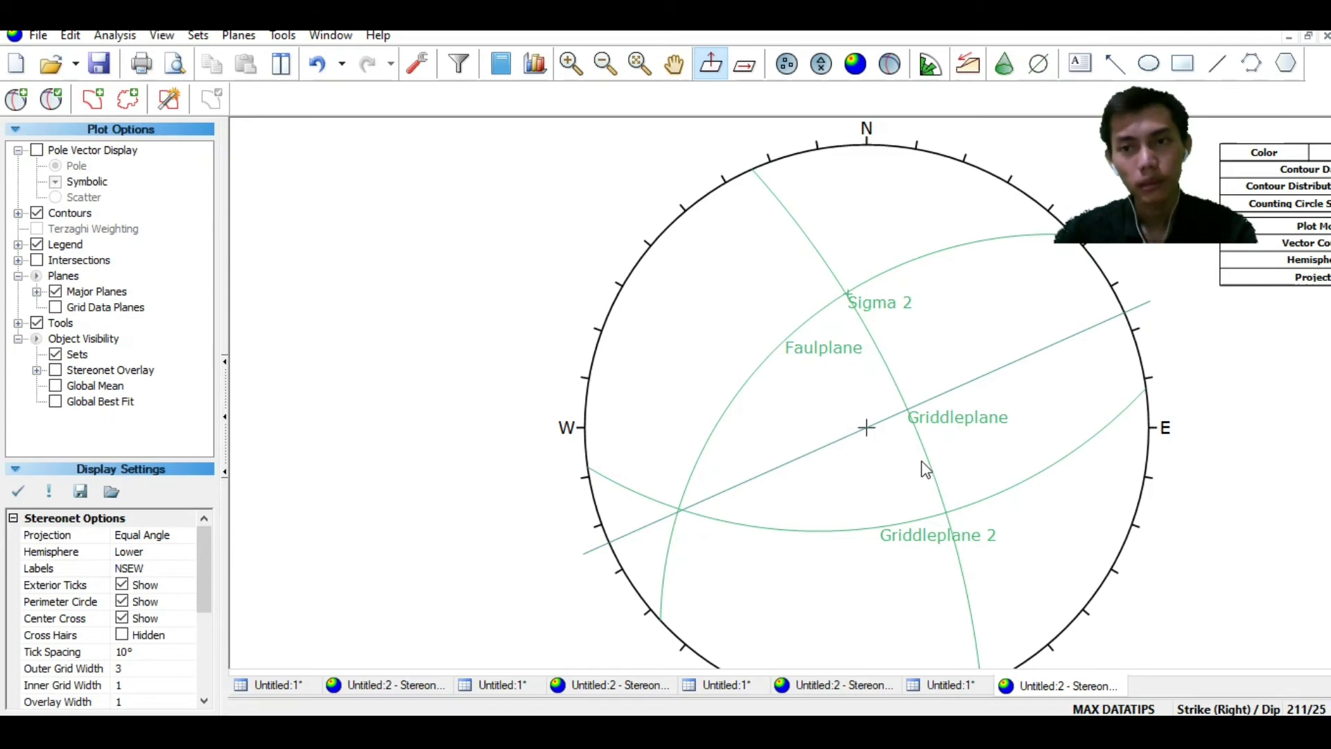
Place a pitch grid at 82/51 from the Sigma 2 pole so that it follows Griddleplane 2
{"action": "left_click", "coordinate": [282, 36]}
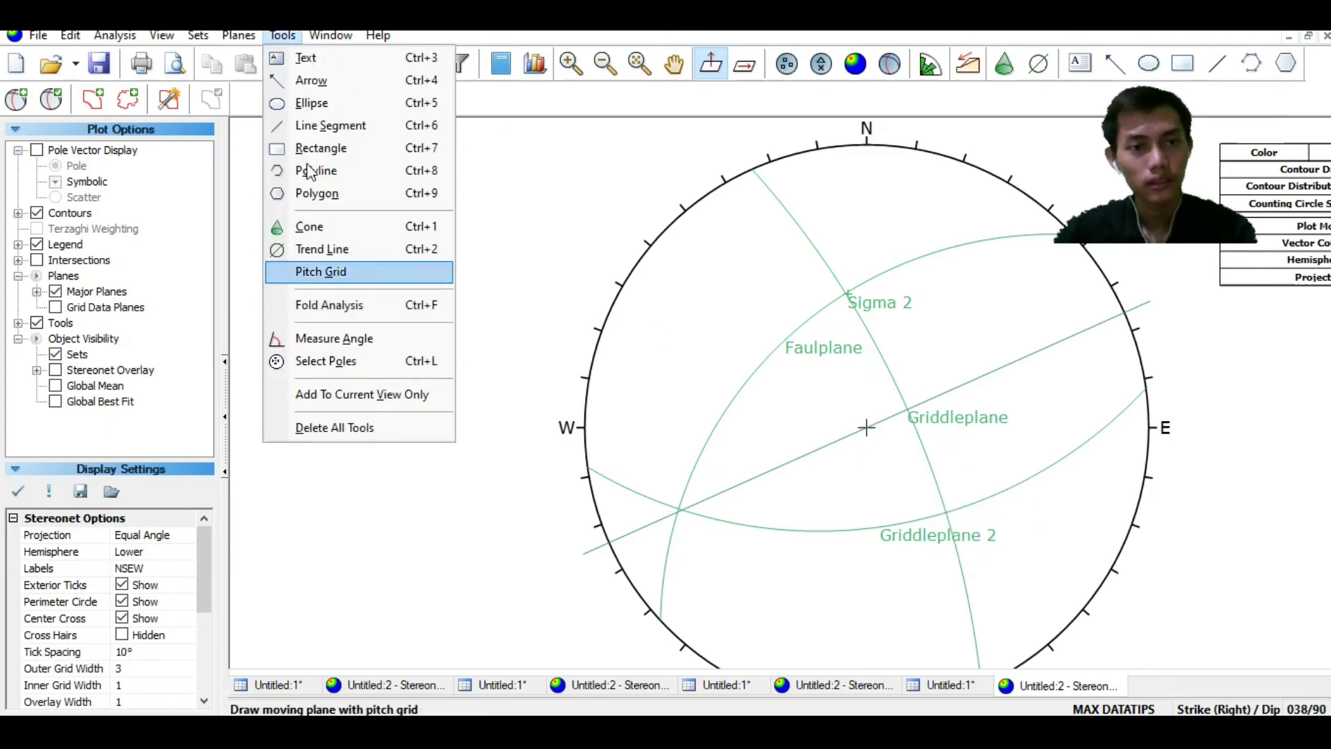
{"action": "left_click", "coordinate": [321, 270]}
{"action": "scroll", "coordinate": [868, 444], "scroll_direction": "up", "scroll_amount": 2}
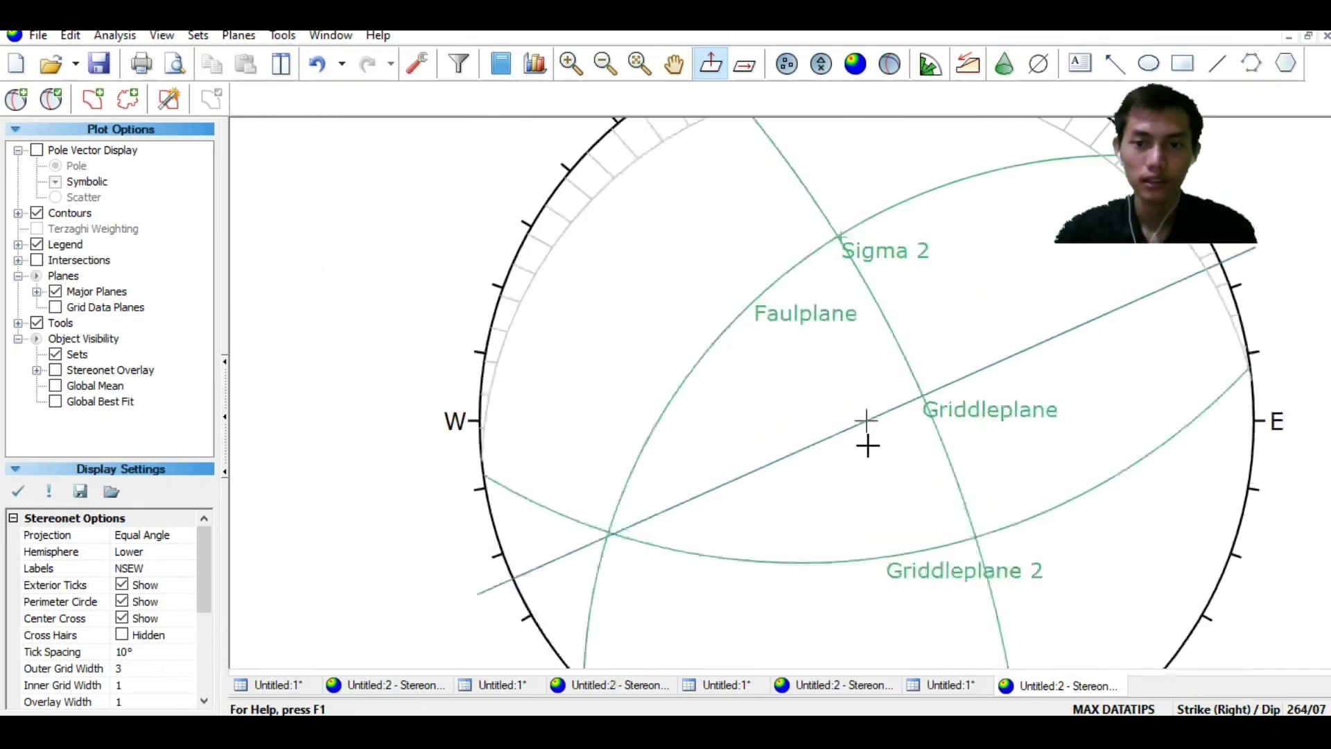
{"action": "scroll", "coordinate": [868, 444], "scroll_direction": "up", "scroll_amount": 1}
{"action": "scroll", "coordinate": [918, 442], "scroll_direction": "down", "scroll_amount": 2}
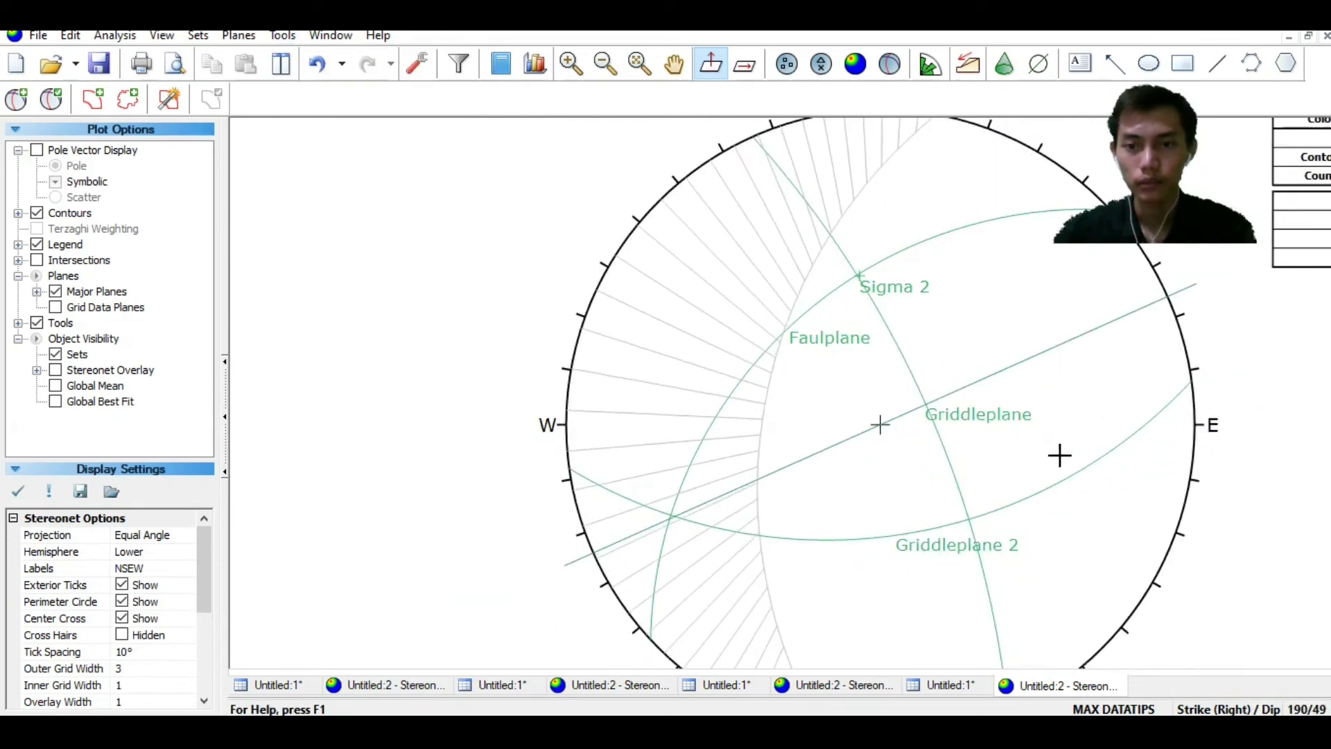
{"action": "left_click", "coordinate": [860, 277]}
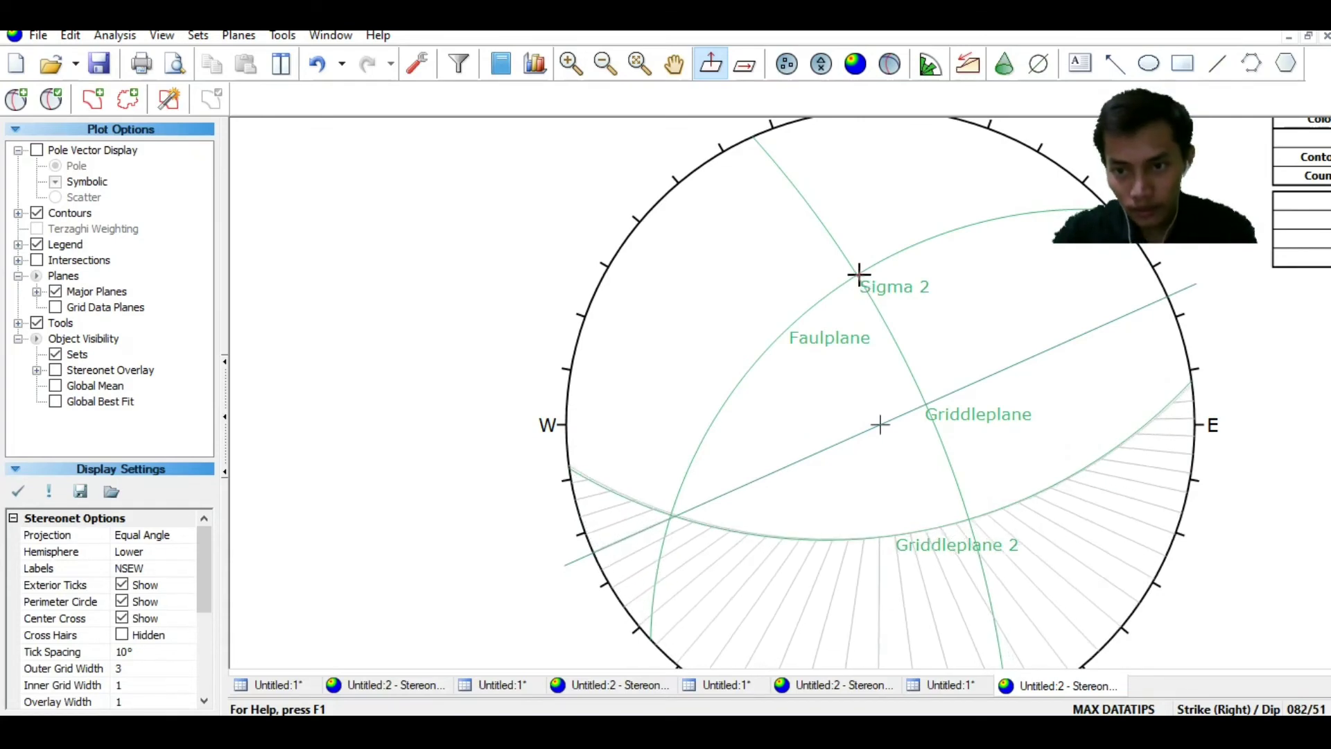
Add Sigma 1 as a pole for 312/51 on Griddleplane 2, between its Faulplane and Griddleplane crossings, with its plane hidden
{"action": "mouse_move", "coordinate": [925, 403]}
{"action": "scroll", "coordinate": [925, 403], "scroll_direction": "up", "scroll_amount": 1}
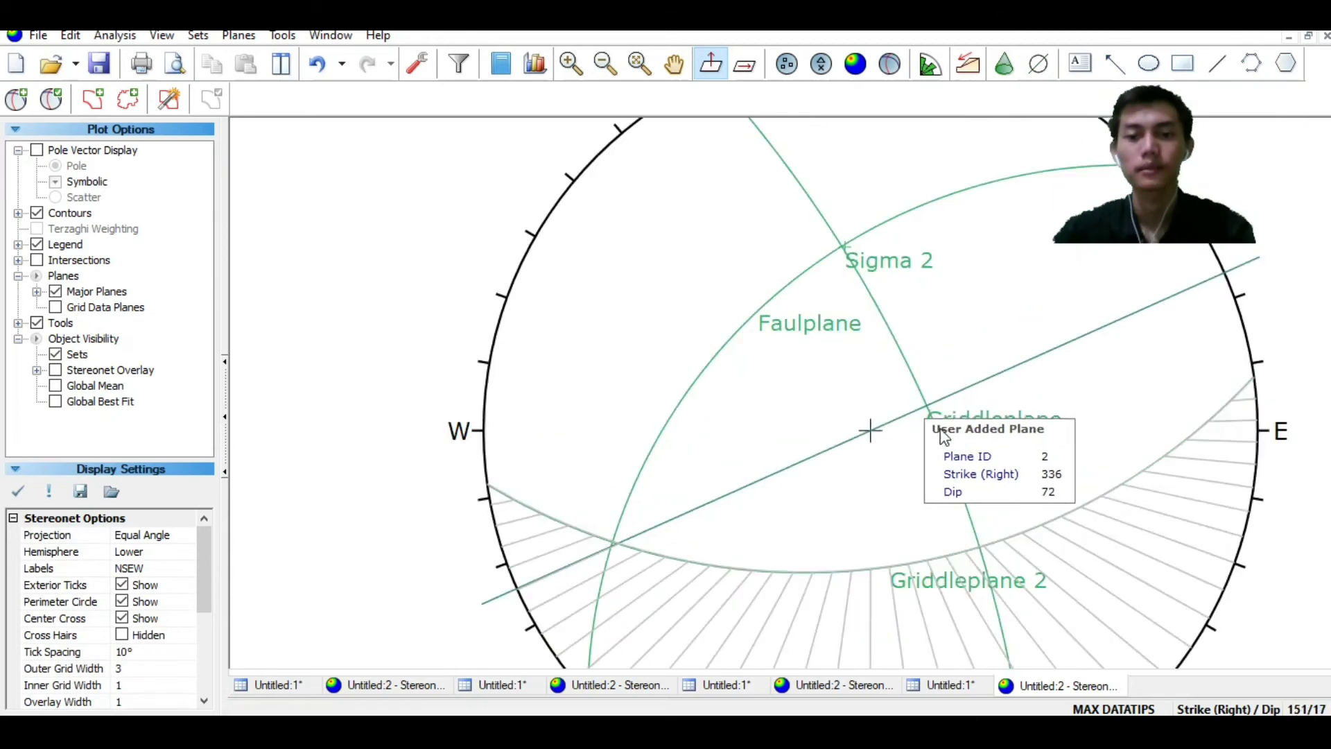
{"action": "left_click", "coordinate": [673, 66]}
{"action": "left_click_drag", "start_coordinate": [795, 403], "coordinate": [814, 335]}
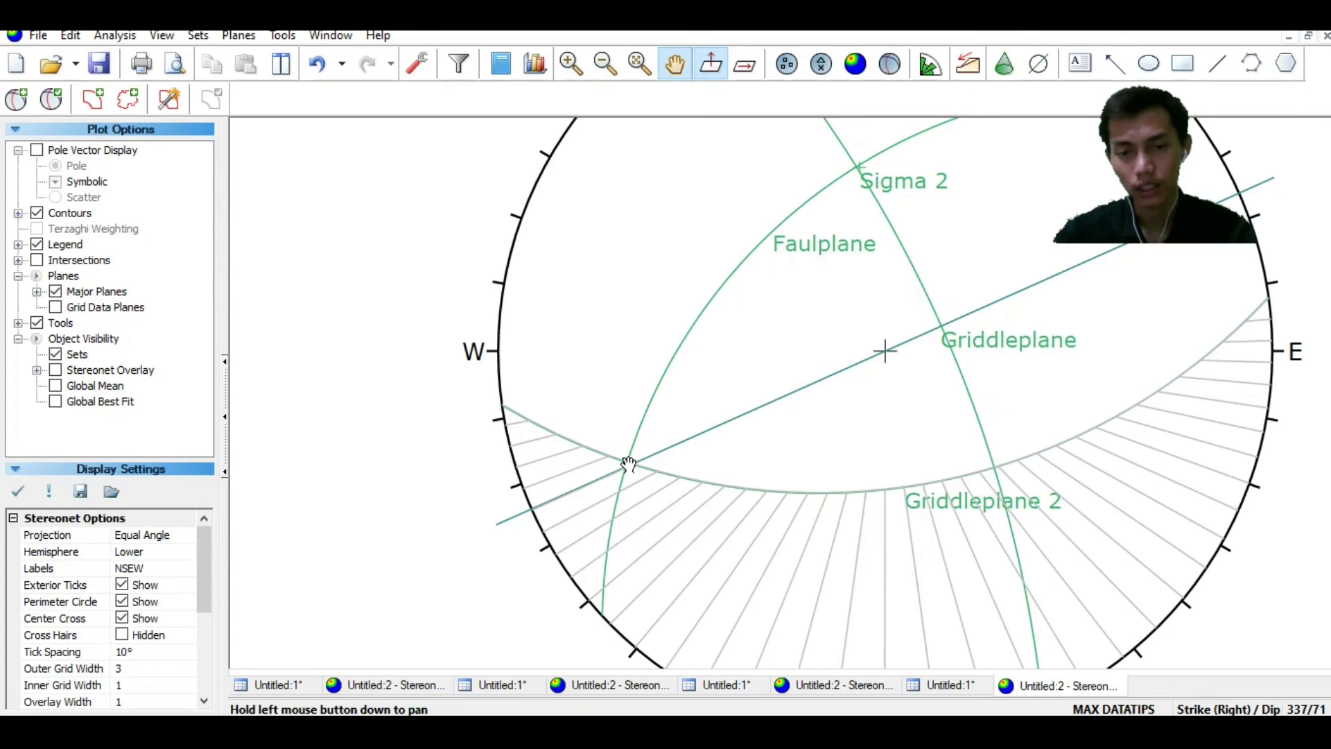
{"action": "scroll", "coordinate": [813, 509], "scroll_direction": "up", "scroll_amount": 2}
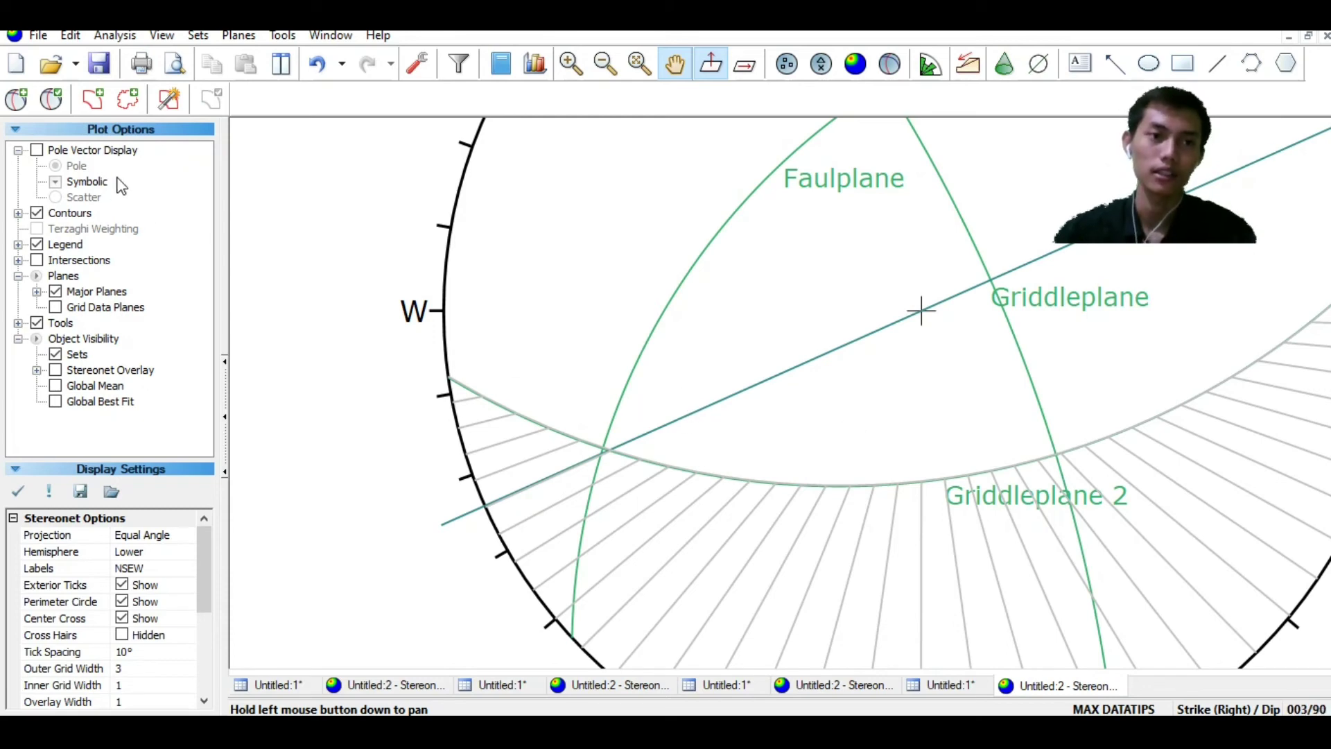
{"action": "left_click", "coordinate": [17, 98]}
{"action": "scroll", "coordinate": [637, 459], "scroll_direction": "up", "scroll_amount": 1}
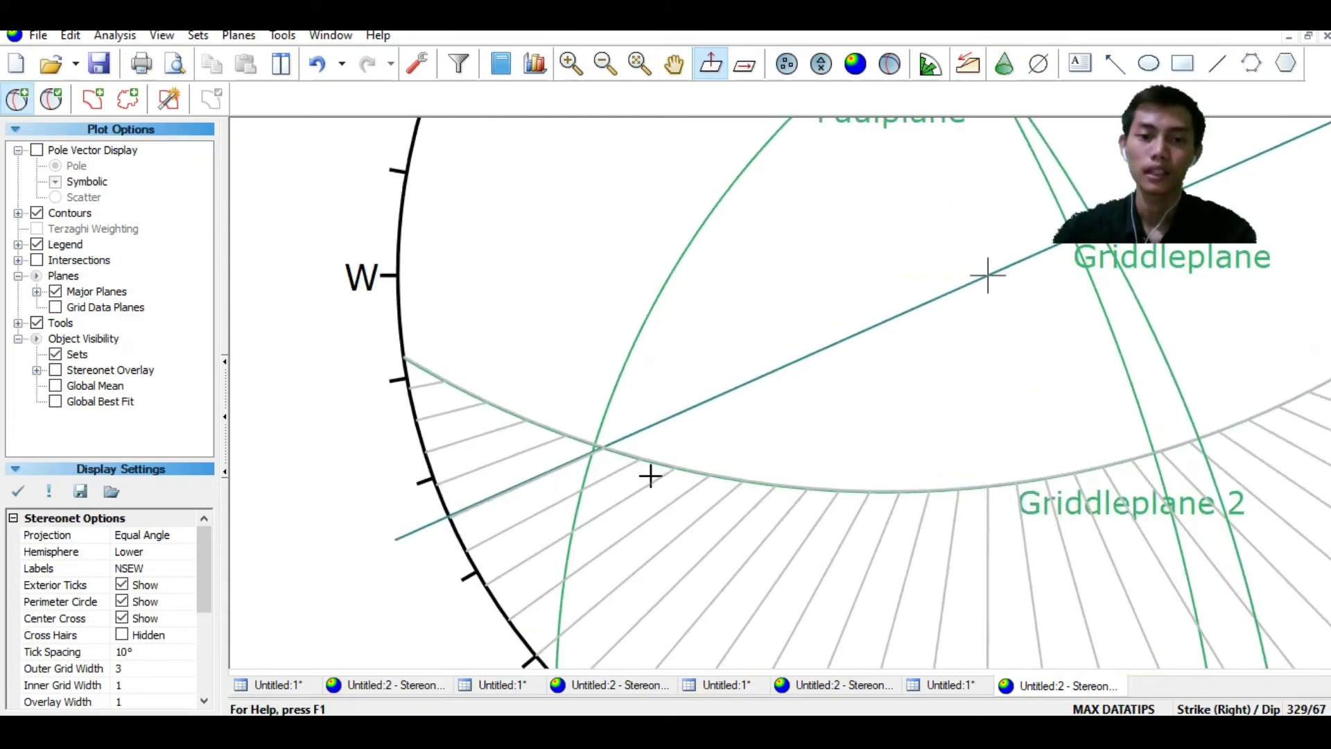
{"action": "scroll", "coordinate": [650, 472], "scroll_direction": "down", "scroll_amount": 1}
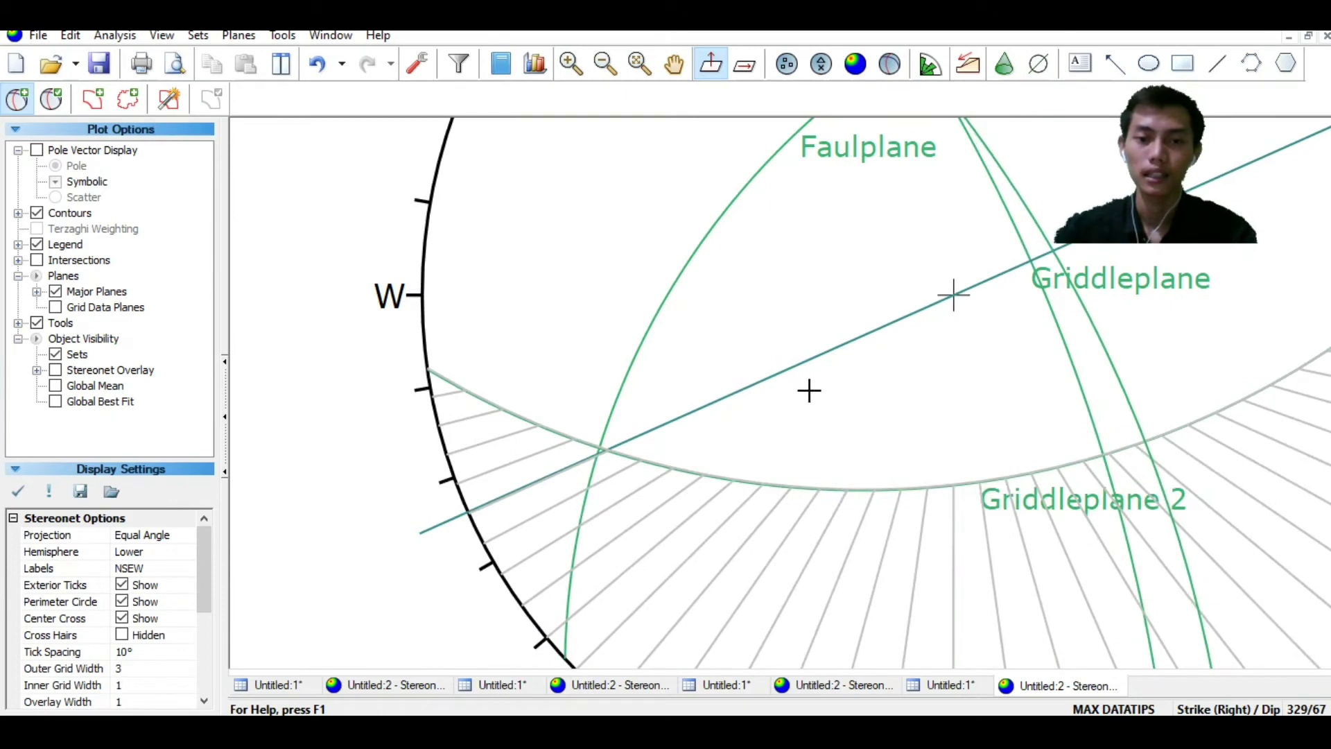
{"action": "left_click", "coordinate": [603, 454]}
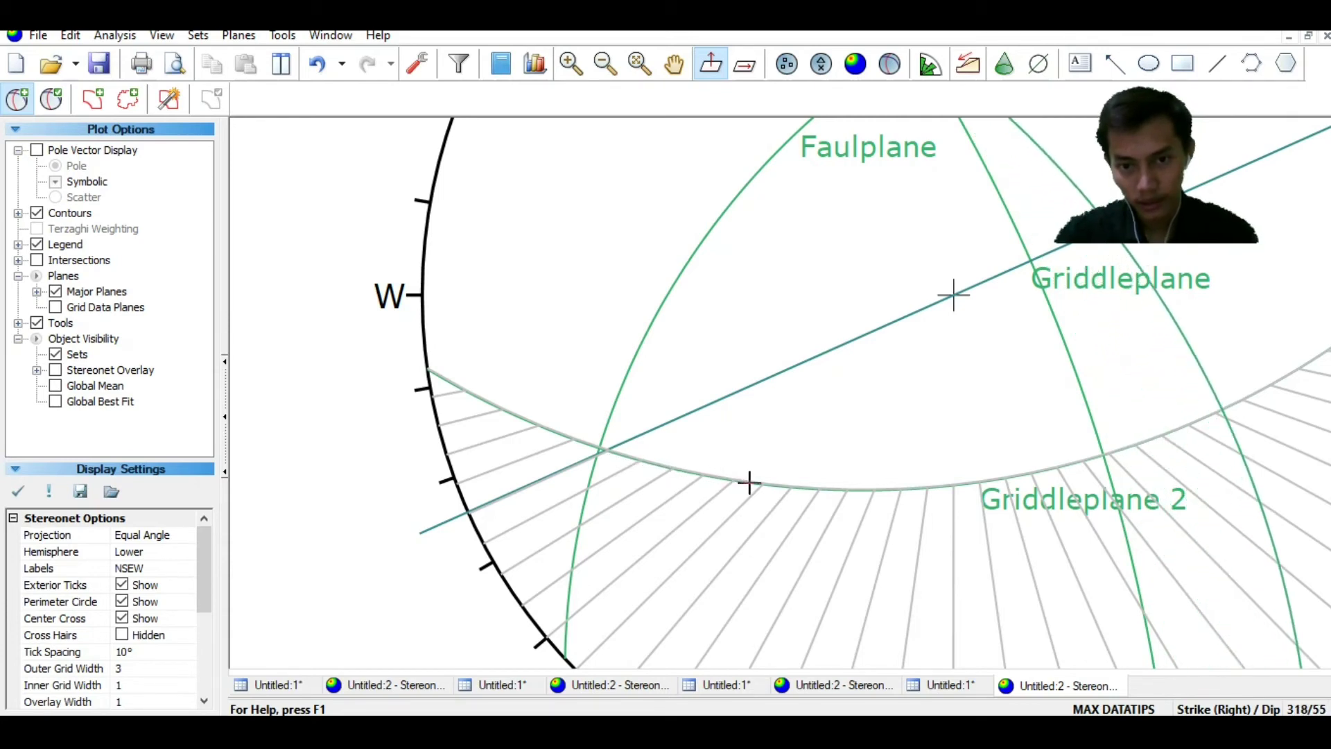
{"action": "left_click", "coordinate": [785, 485]}
{"action": "left_click", "coordinate": [763, 294]}
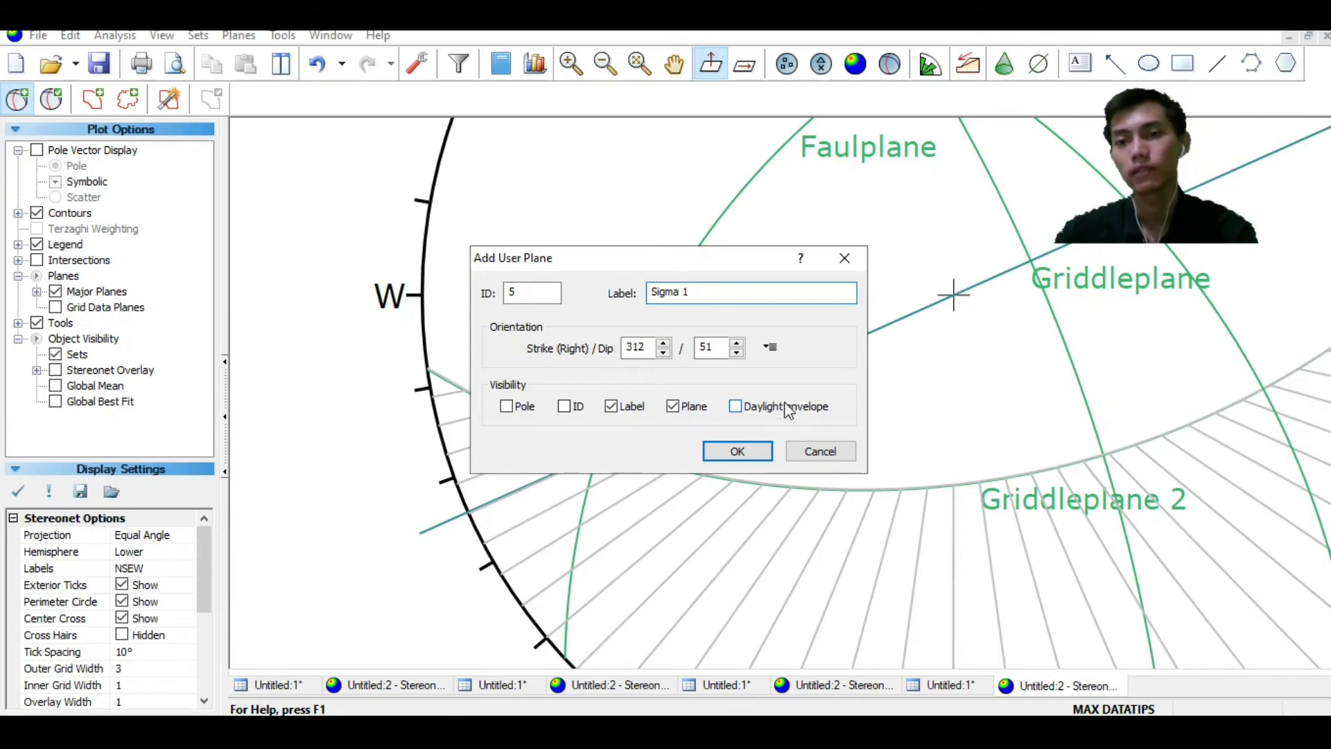
{"action": "left_click", "coordinate": [506, 407]}
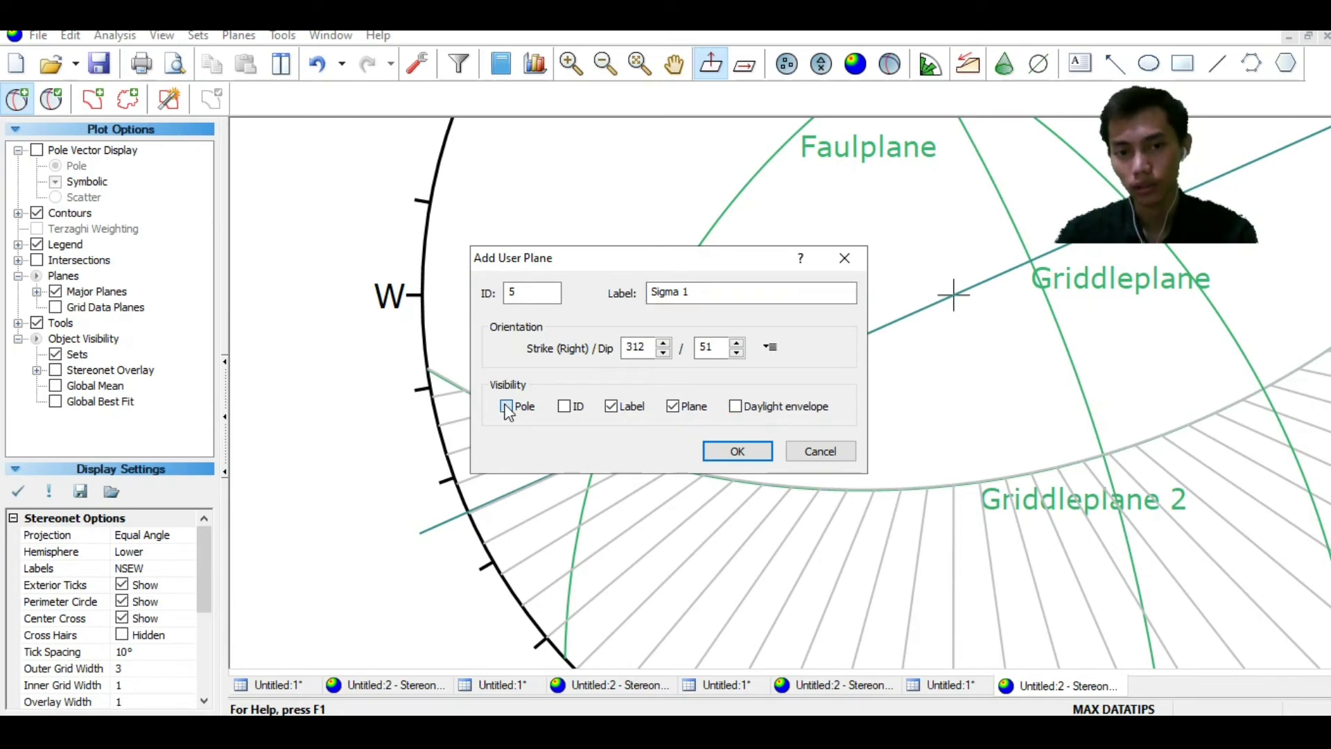
{"action": "left_click", "coordinate": [672, 406]}
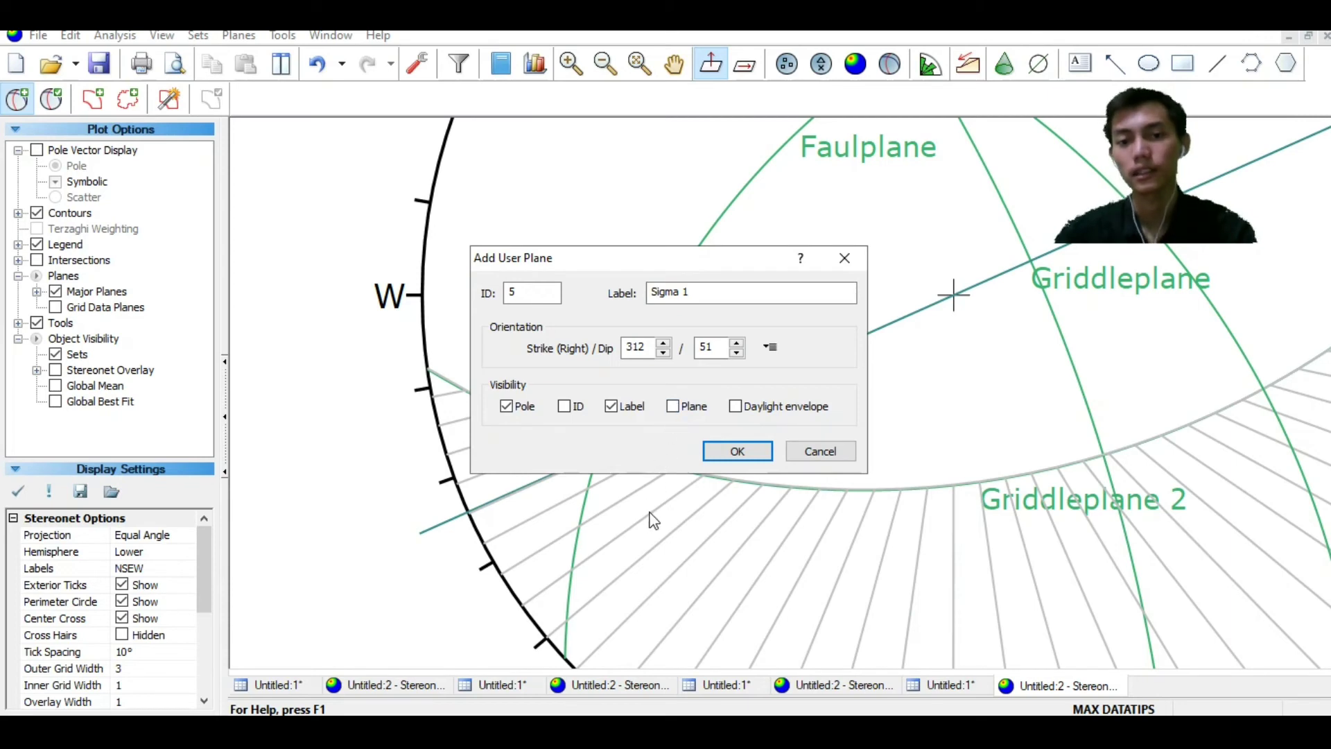
{"action": "left_click", "coordinate": [724, 458]}
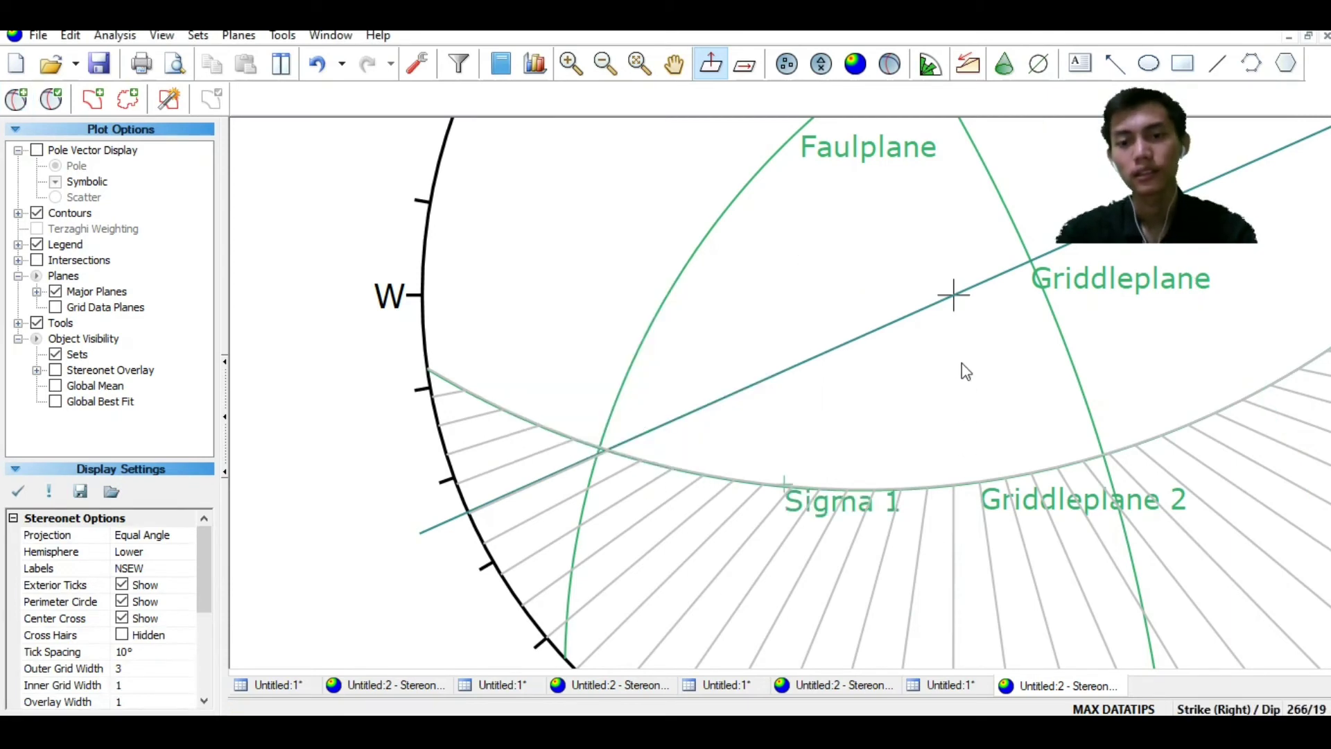
Add Sigma 3 as a pole for 197/62 on Griddleplane 2, east of its Griddleplane crossing, with its plane hidden
{"action": "left_click", "coordinate": [674, 64]}
{"action": "left_click_drag", "start_coordinate": [1036, 340], "coordinate": [768, 402]}
{"action": "scroll", "coordinate": [835, 385], "scroll_direction": "down", "scroll_amount": 2}
{"action": "scroll", "coordinate": [714, 416], "scroll_direction": "down", "scroll_amount": 1}
{"action": "scroll", "coordinate": [722, 412], "scroll_direction": "up", "scroll_amount": 3}
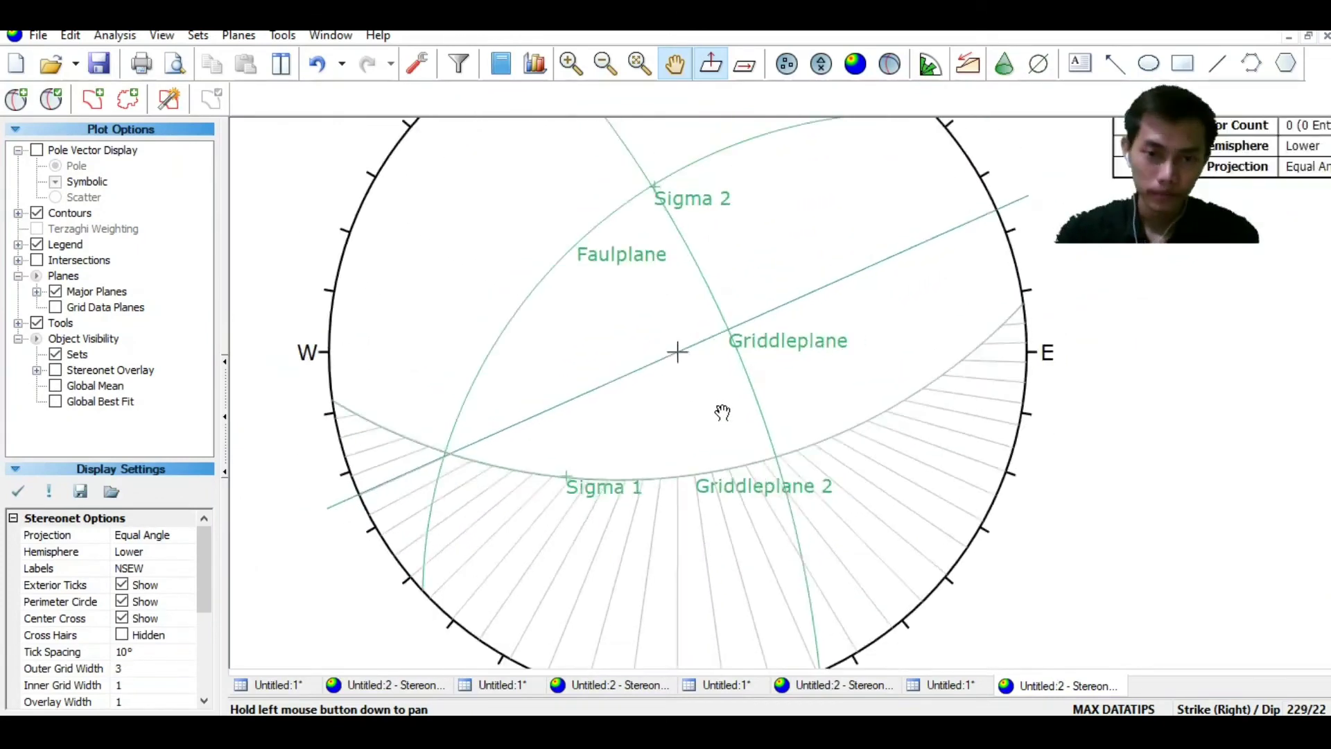
{"action": "scroll", "coordinate": [722, 412], "scroll_direction": "up", "scroll_amount": 1}
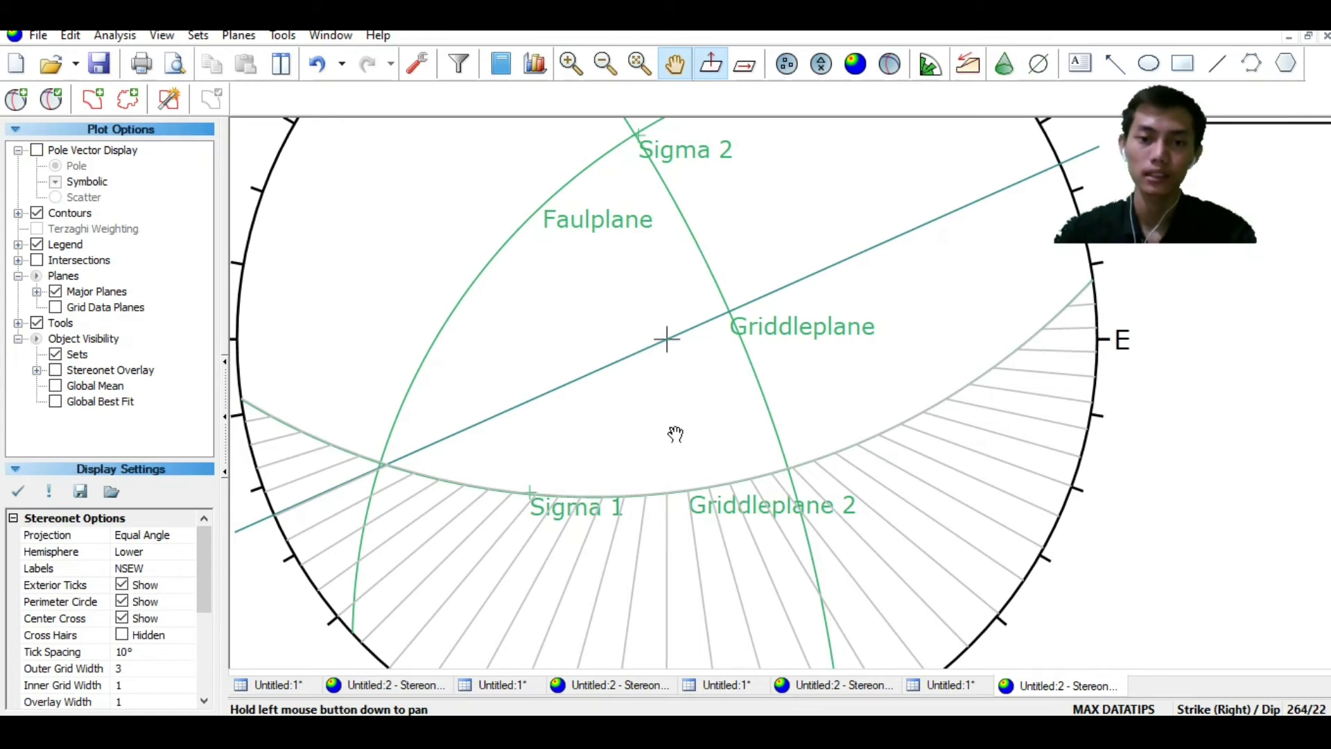
{"action": "left_click", "coordinate": [16, 99]}
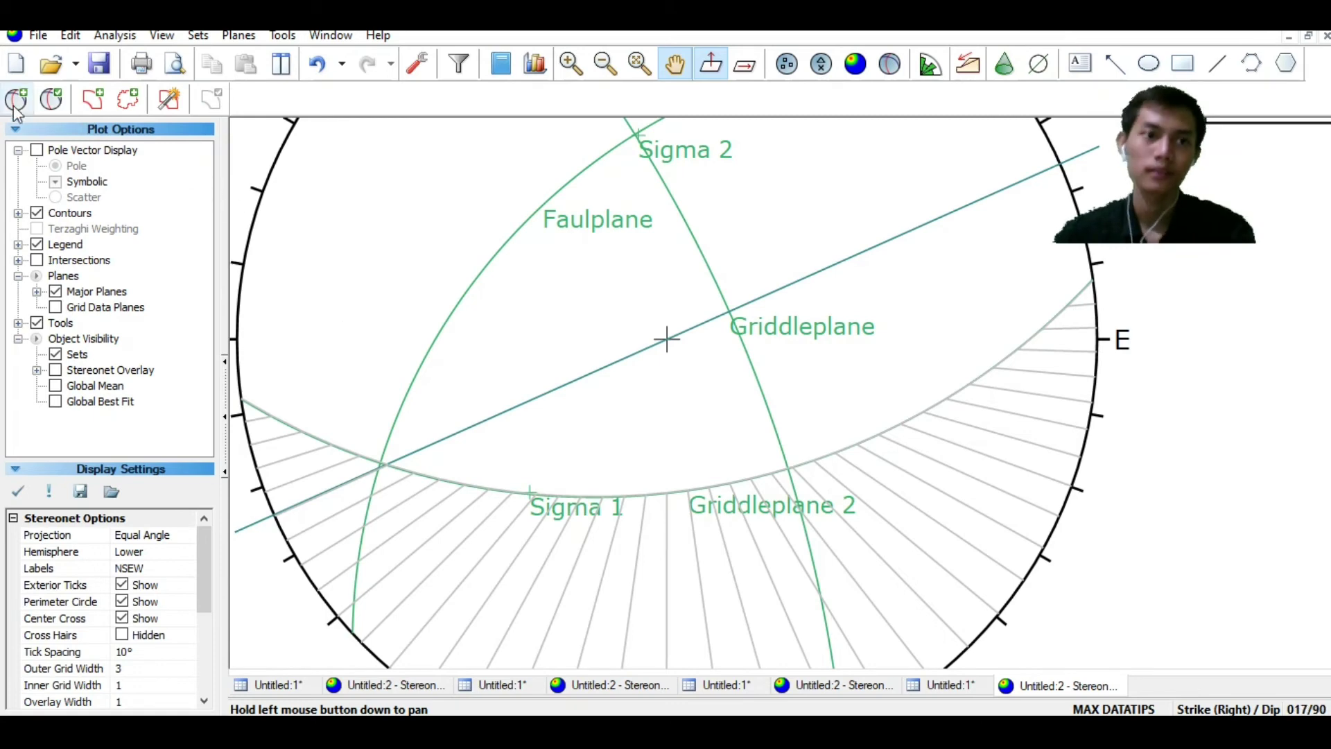
{"action": "scroll", "coordinate": [632, 492], "scroll_direction": "up", "scroll_amount": 1}
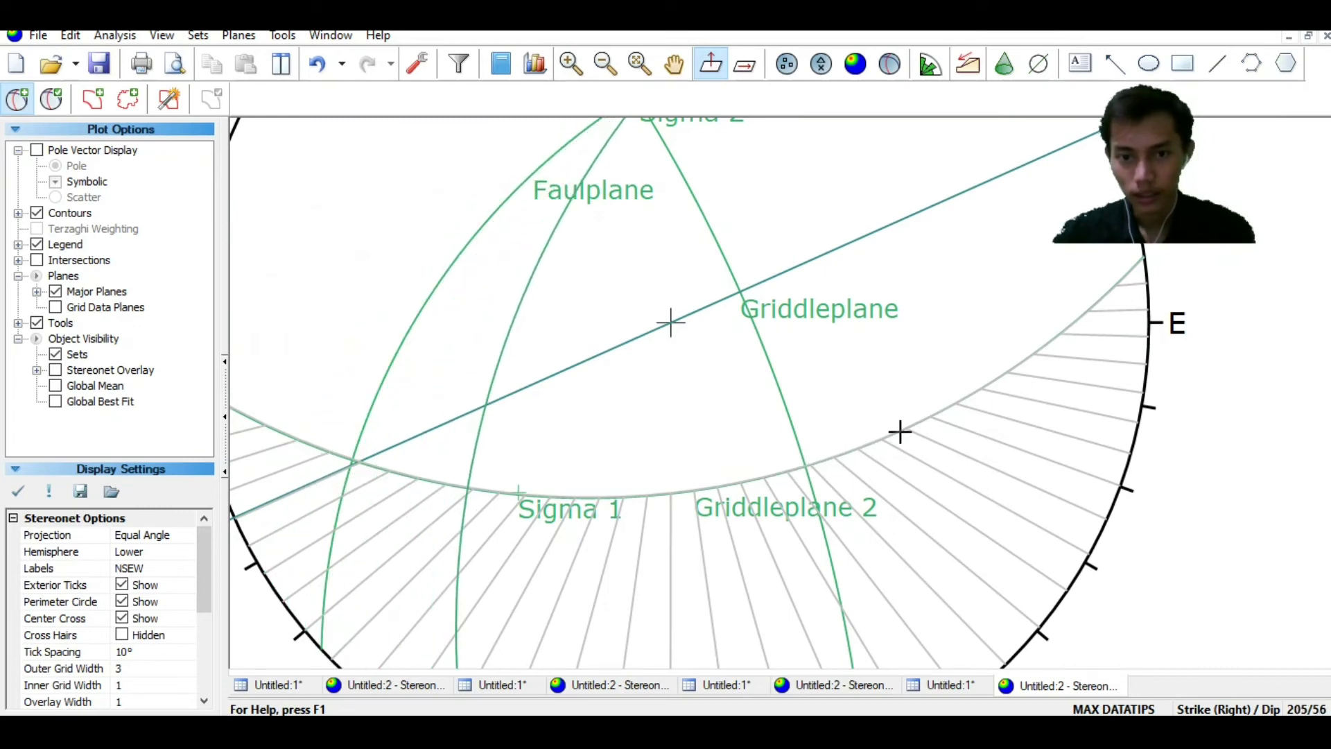
{"action": "left_click", "coordinate": [947, 408]}
{"action": "left_click", "coordinate": [739, 296]}
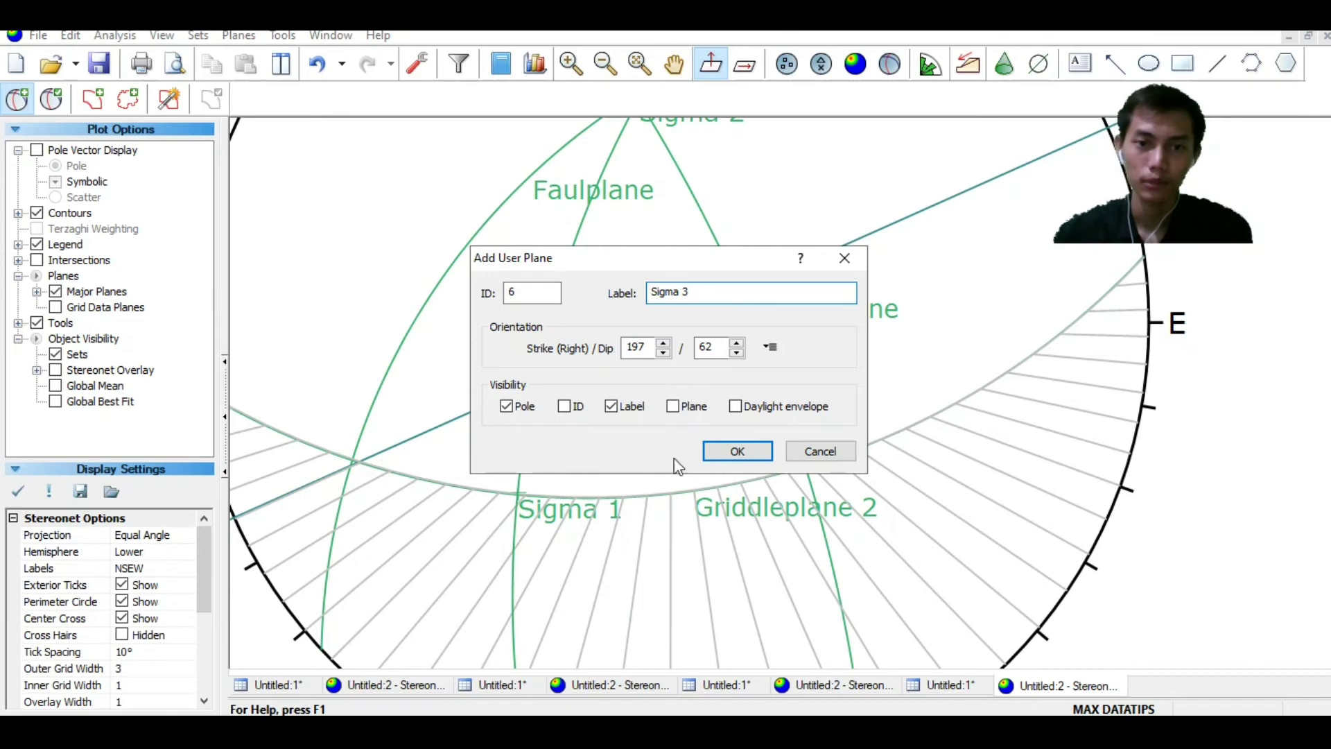
{"action": "key", "text": "Return"}
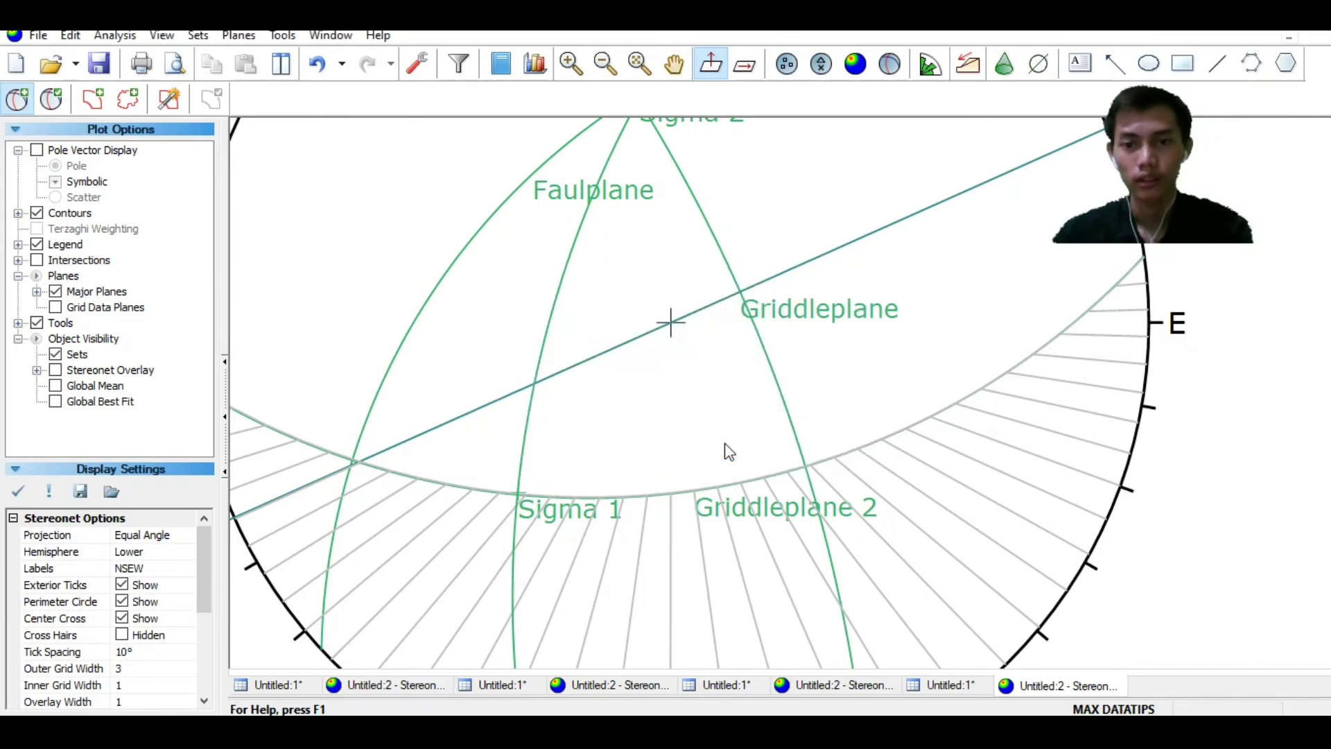
Delete all drawing tools from the stereonet, removing the pitch grid and the trend line
{"action": "scroll", "coordinate": [943, 388], "scroll_direction": "down", "scroll_amount": 3}
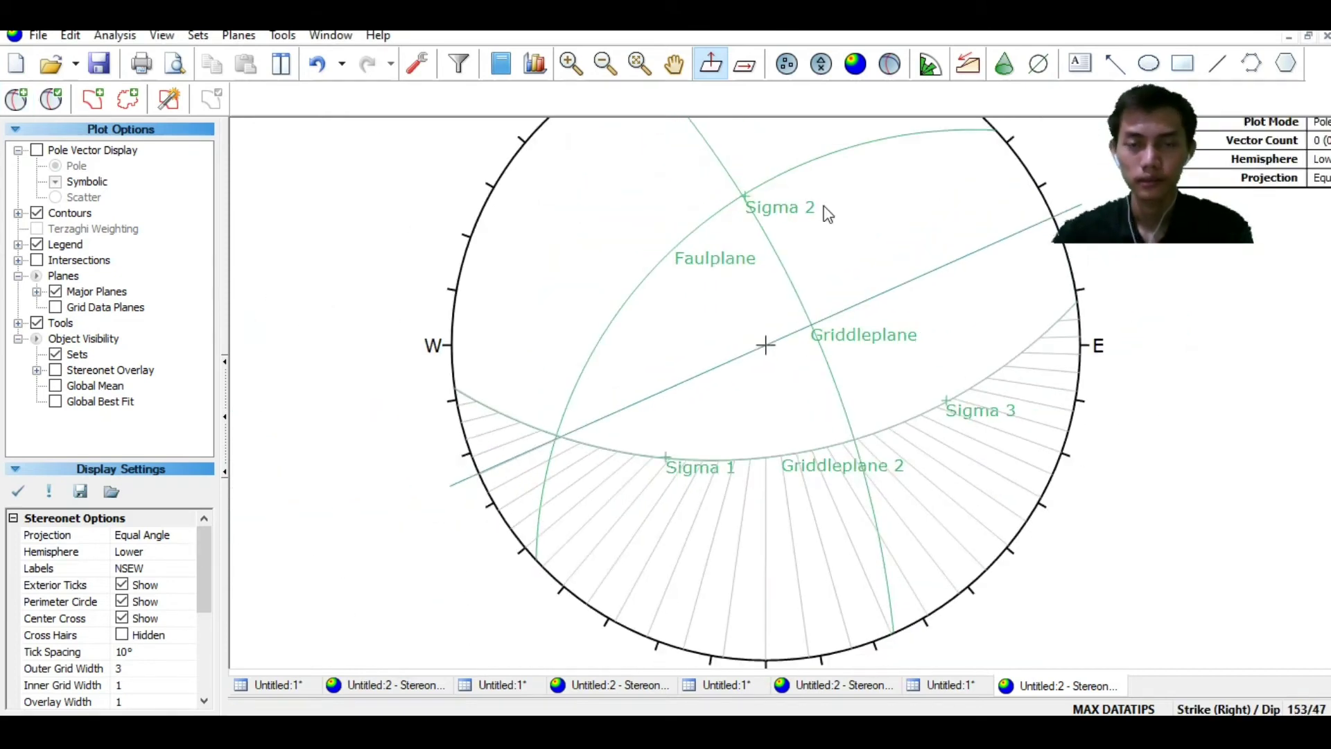
{"action": "left_click", "coordinate": [675, 63]}
{"action": "left_click_drag", "start_coordinate": [879, 231], "coordinate": [872, 269]}
{"action": "scroll", "coordinate": [892, 348], "scroll_direction": "up", "scroll_amount": 1}
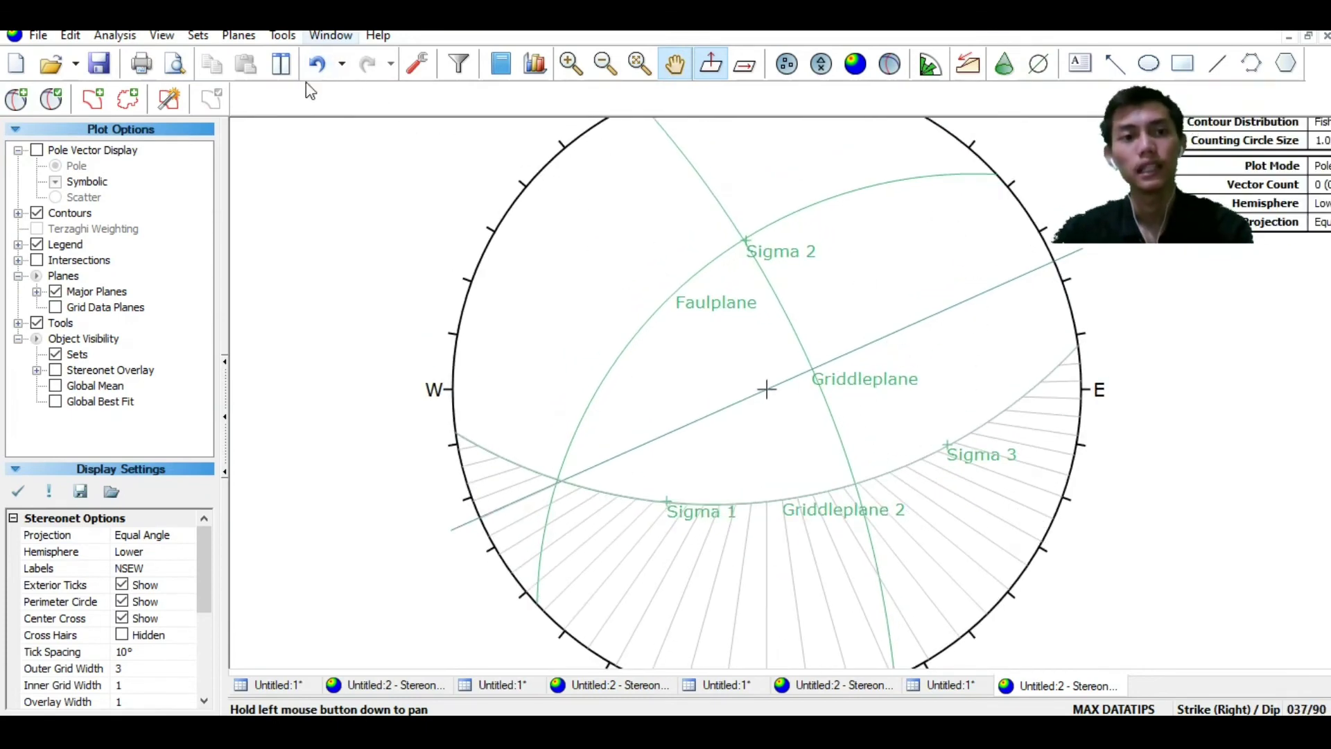
{"action": "left_click", "coordinate": [289, 34]}
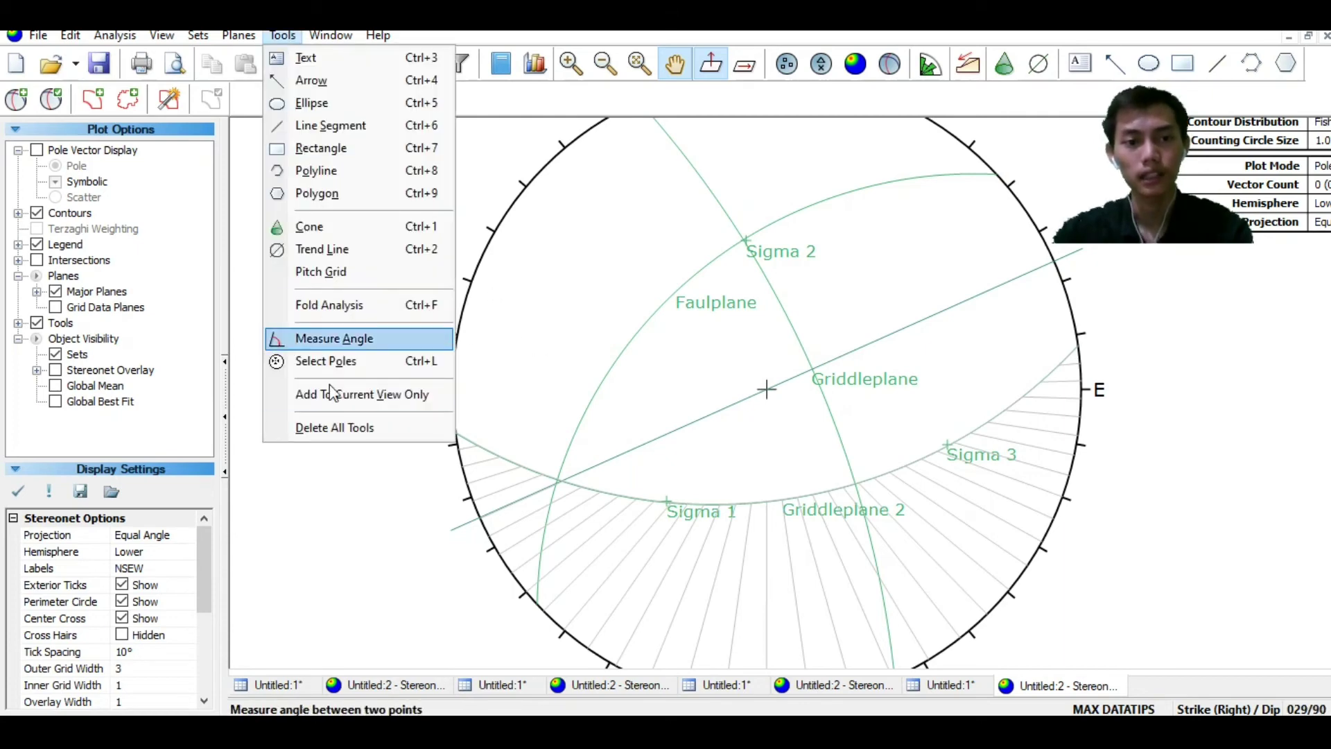
{"action": "left_click", "coordinate": [380, 426]}
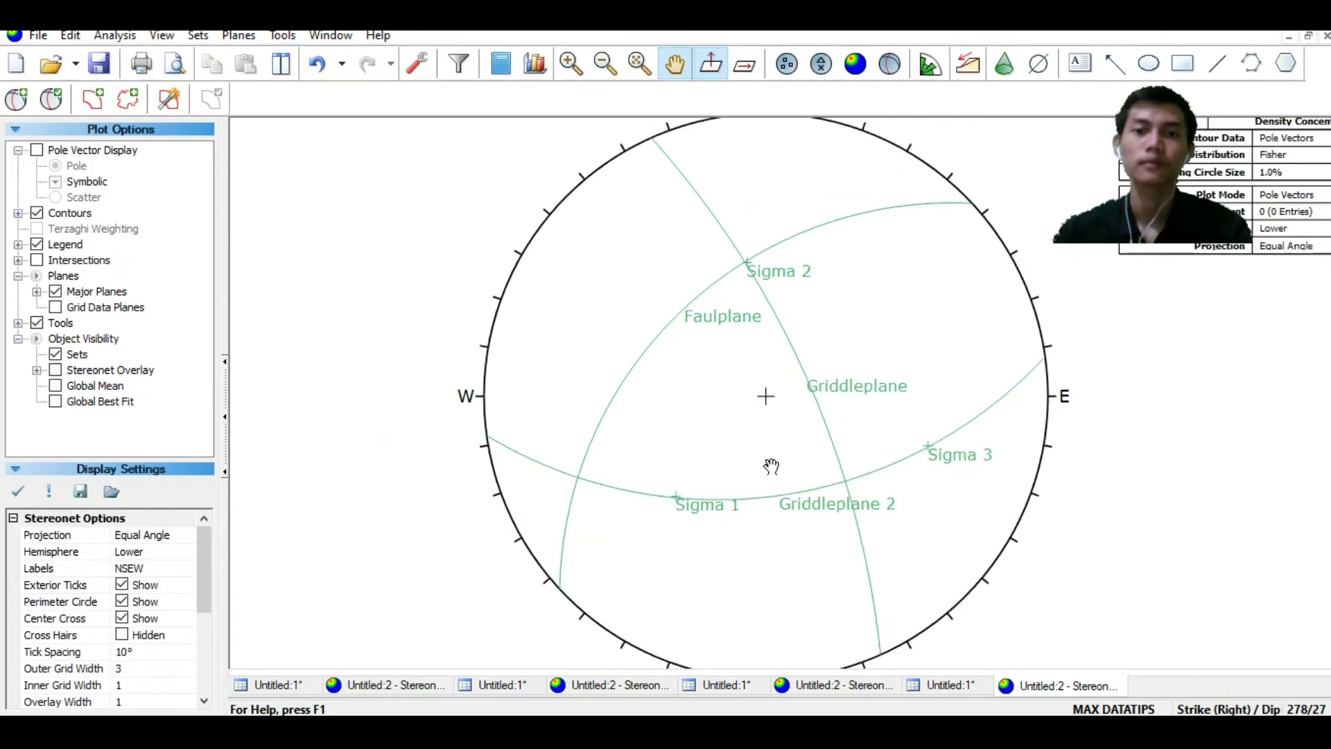
Check the Gores garis reading for fault plane 227/44 in the Excel worksheet, then add a trend line at 246 to the Dips stereonet
{"action": "scroll", "coordinate": [772, 466], "scroll_direction": "down", "scroll_amount": 1}
{"action": "left_click_drag", "start_coordinate": [791, 368], "coordinate": [791, 321]}
{"action": "scroll", "coordinate": [767, 321], "scroll_direction": "up", "scroll_amount": 1}
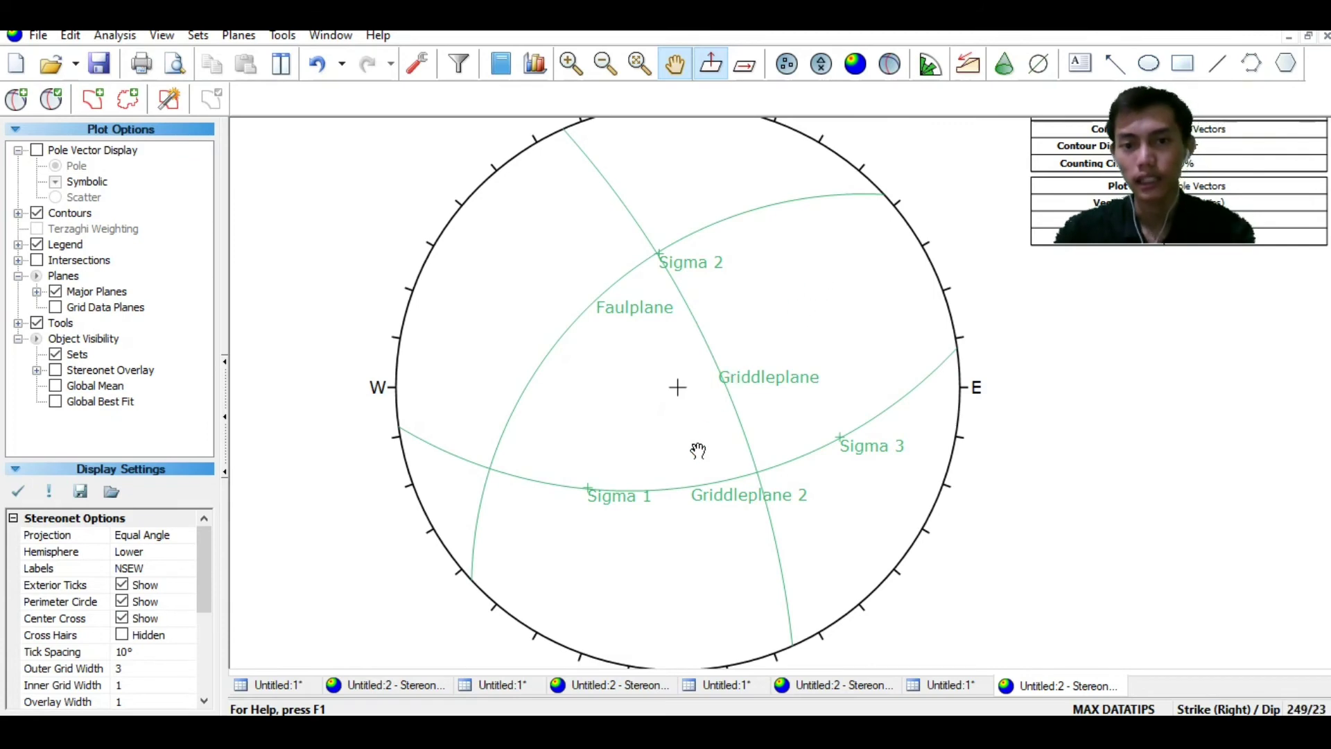
{"action": "left_click", "coordinate": [601, 728]}
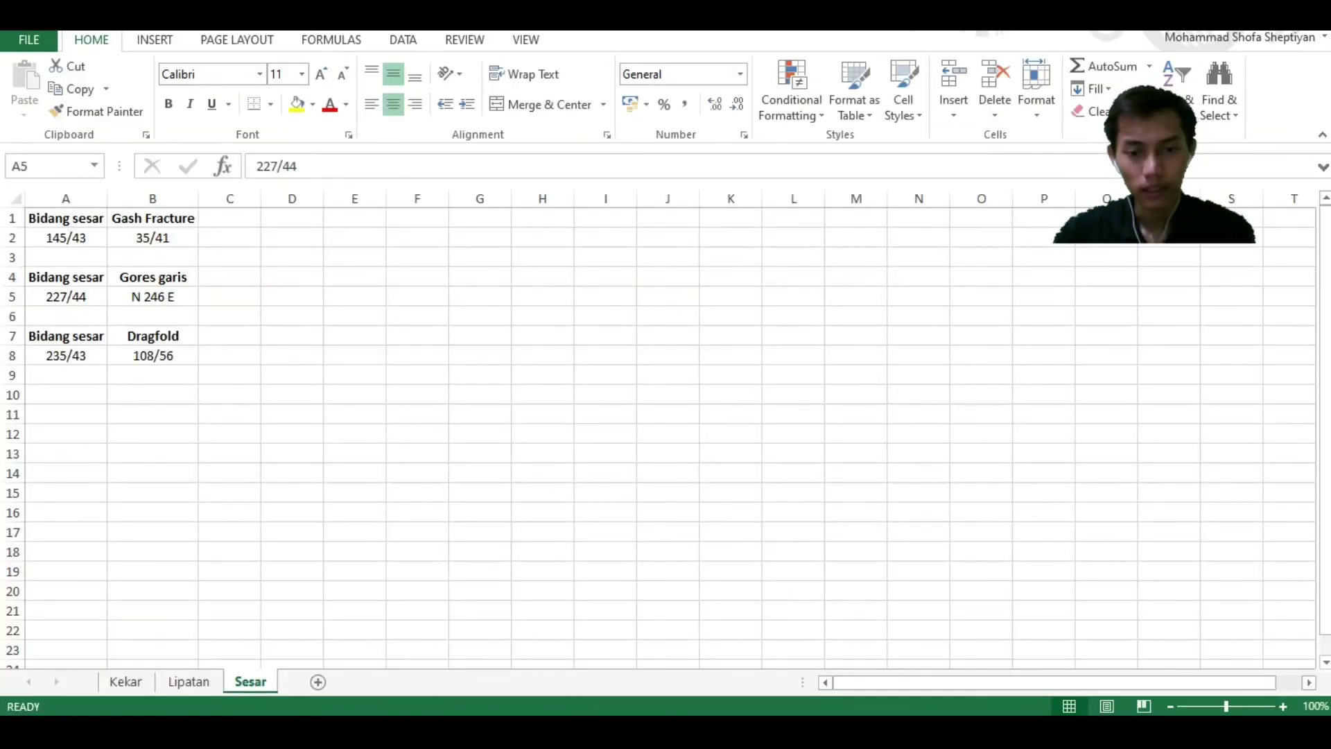
{"action": "key", "text": "alt+Tab"}
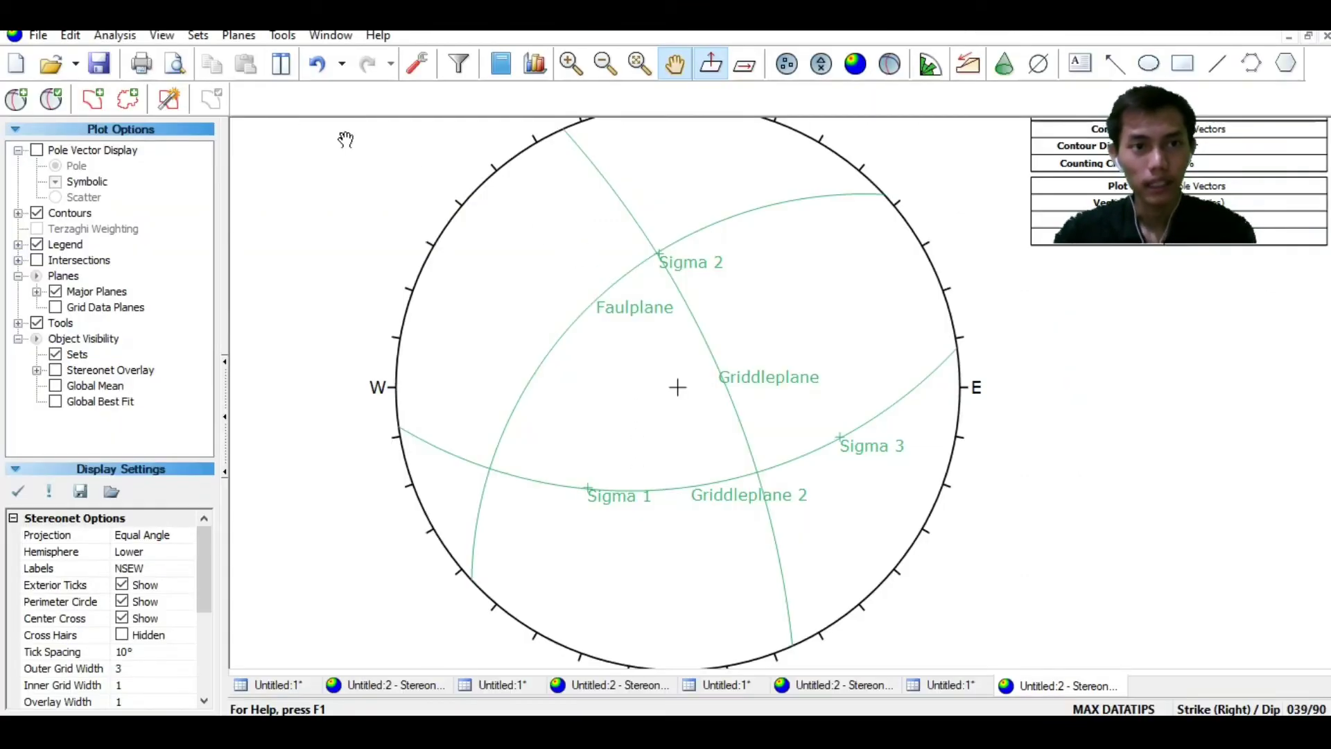
{"action": "left_click", "coordinate": [283, 36]}
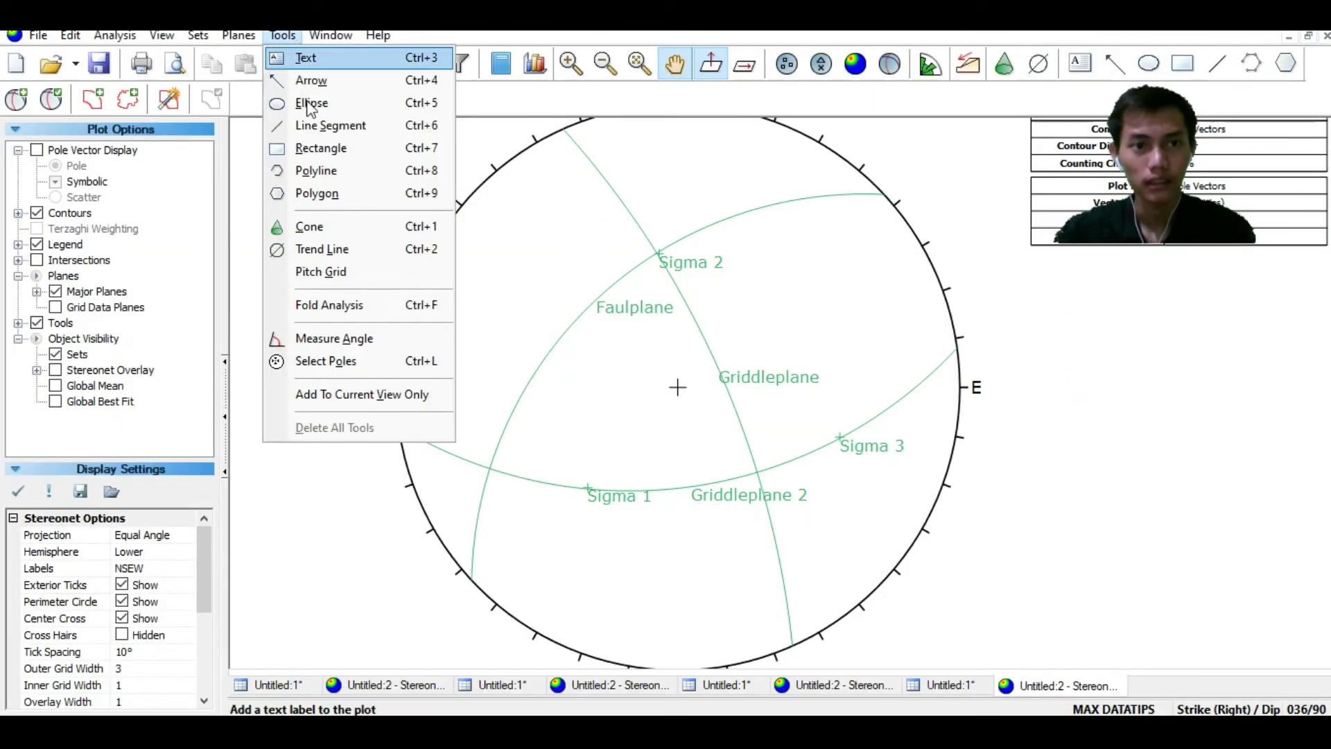
{"action": "left_click", "coordinate": [340, 258]}
{"action": "left_click", "coordinate": [559, 437]}
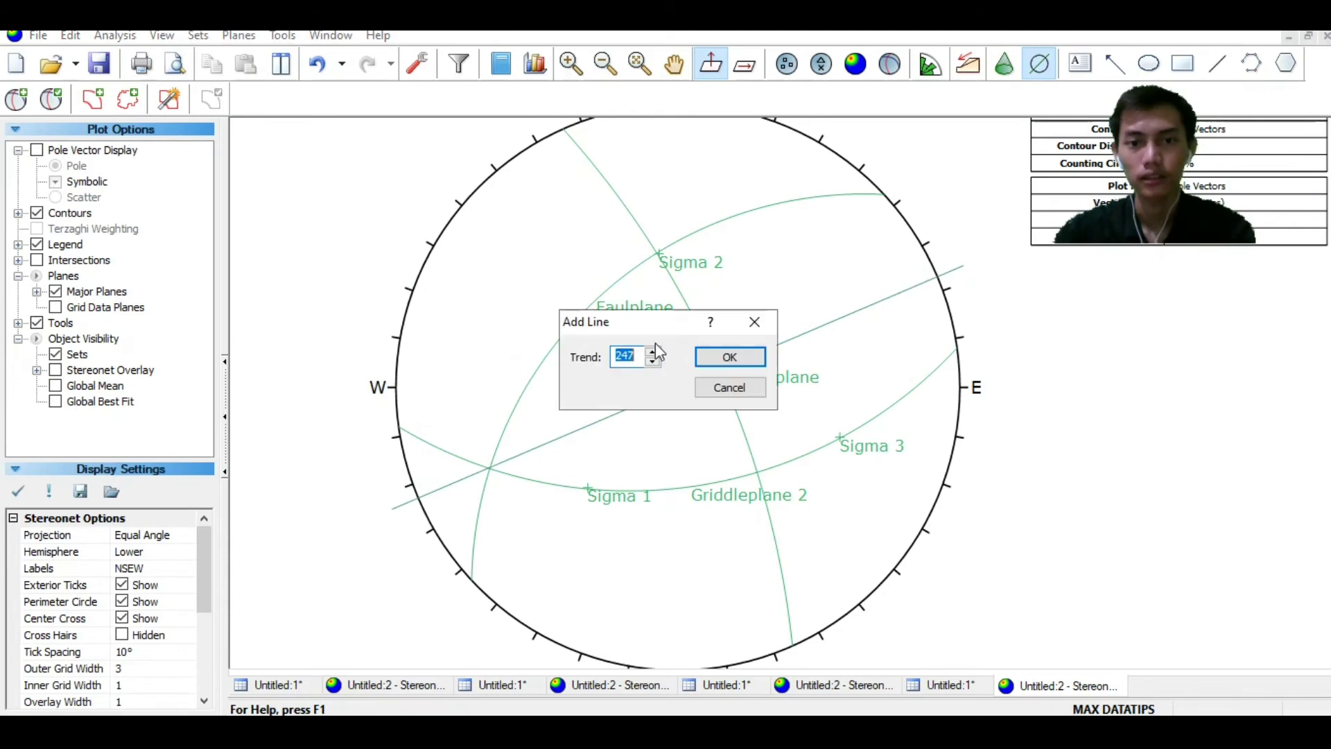
{"action": "left_click", "coordinate": [653, 362]}
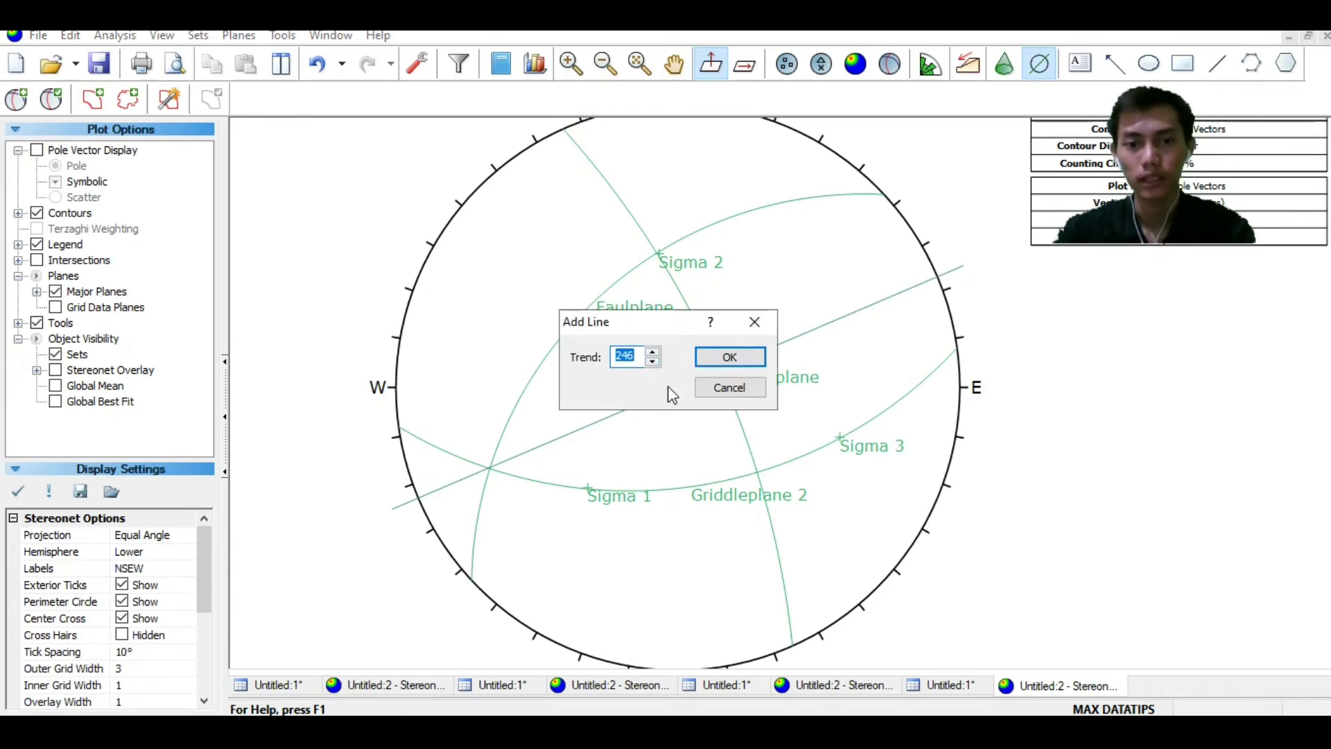
{"action": "left_click", "coordinate": [713, 358]}
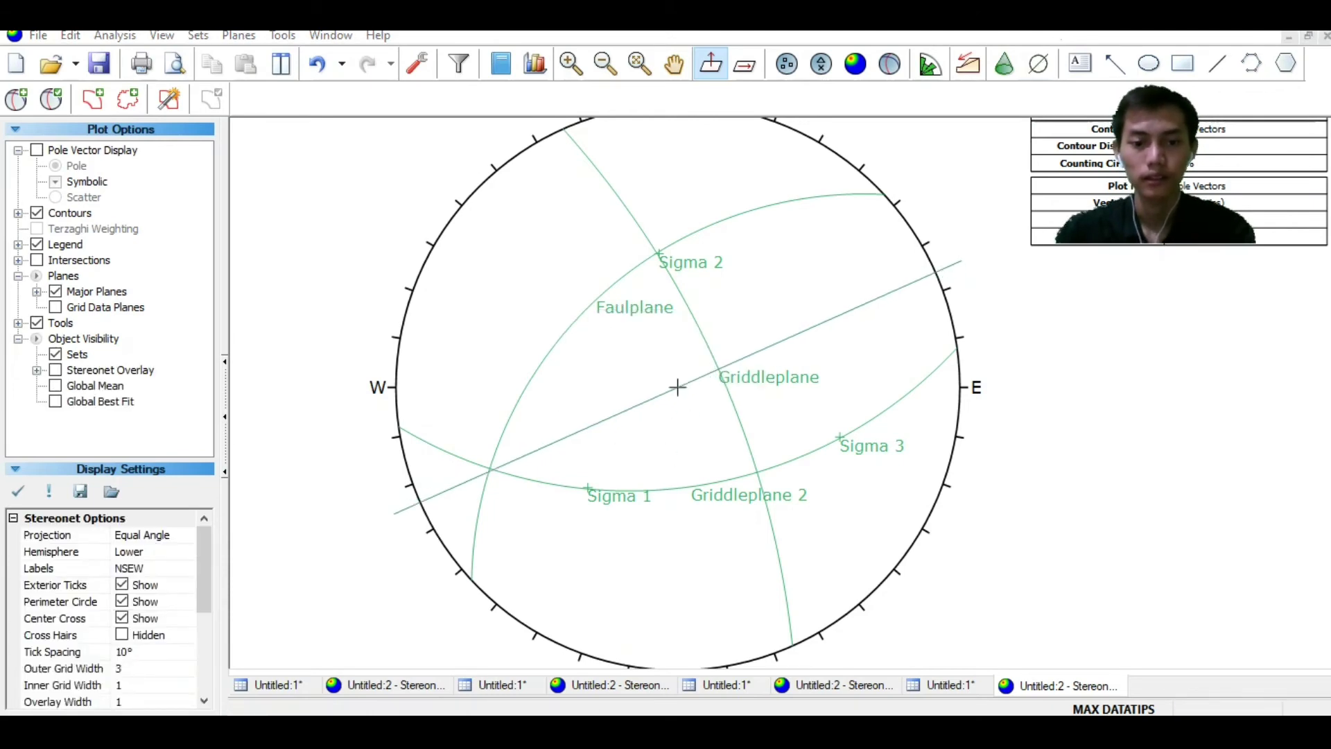
Set the display colour of the Faulplane (227/44) to blue in the user planes
{"action": "mouse_move", "coordinate": [793, 332]}
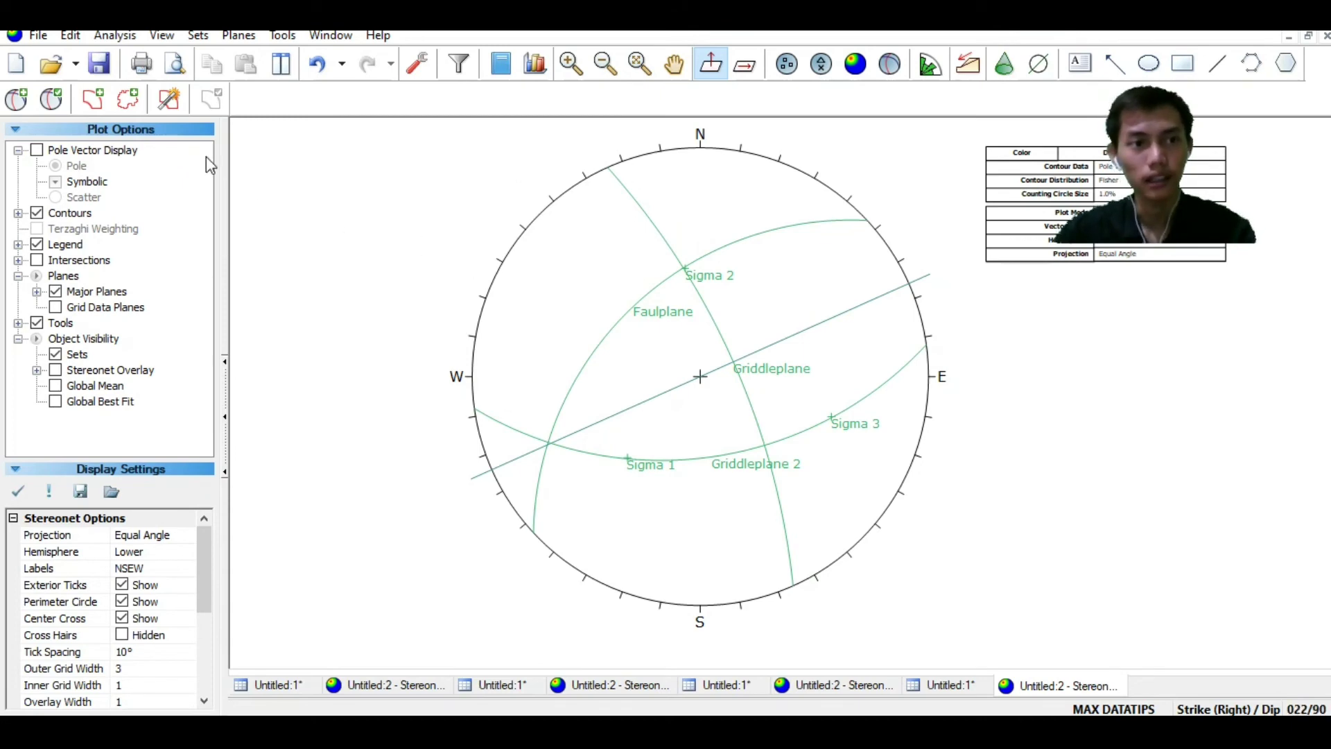
{"action": "left_click", "coordinate": [61, 102]}
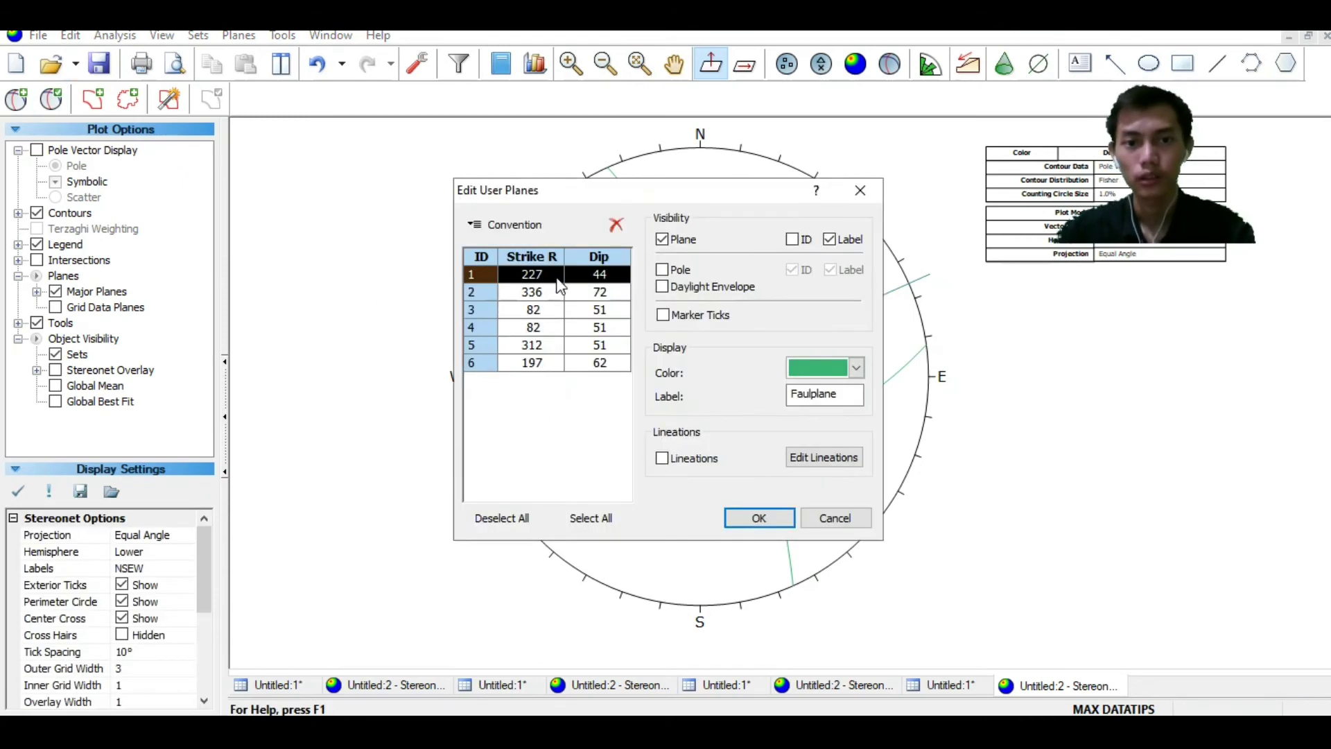
{"action": "left_click", "coordinate": [553, 291]}
{"action": "left_click", "coordinate": [543, 276]}
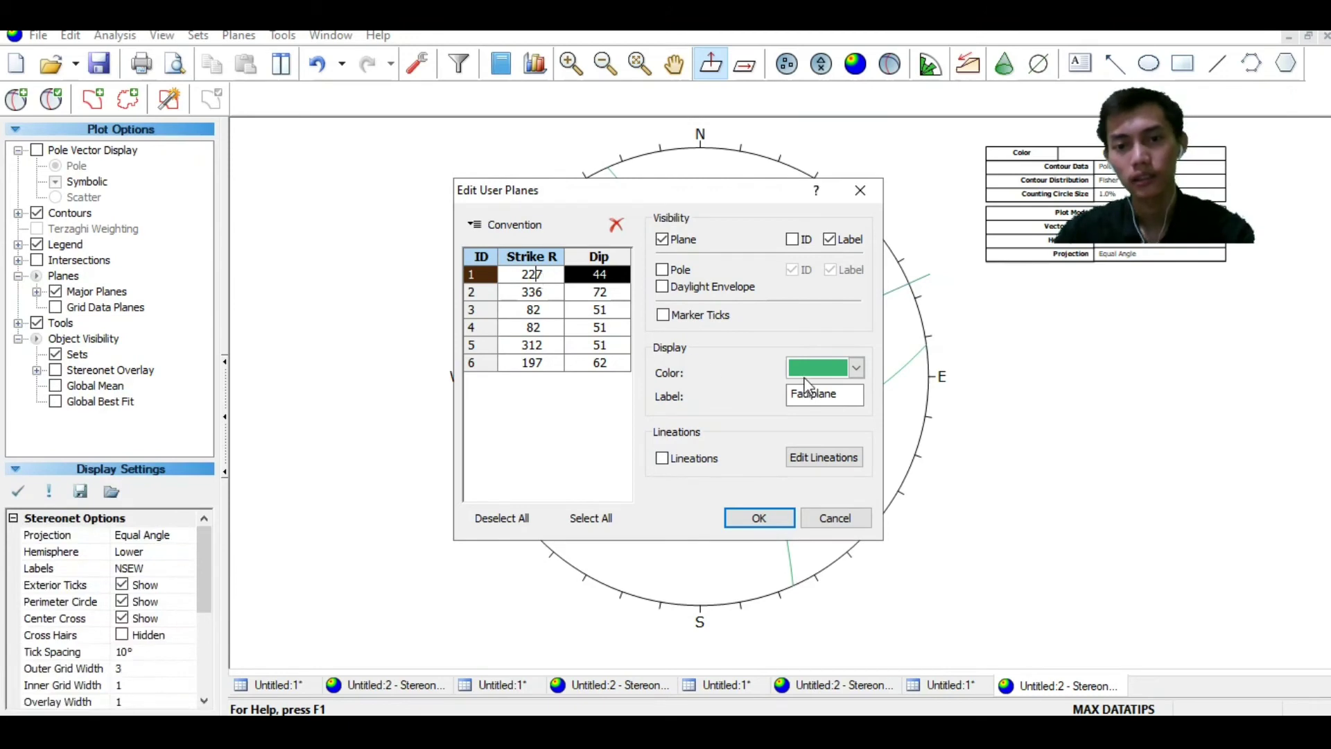
{"action": "left_click", "coordinate": [847, 373]}
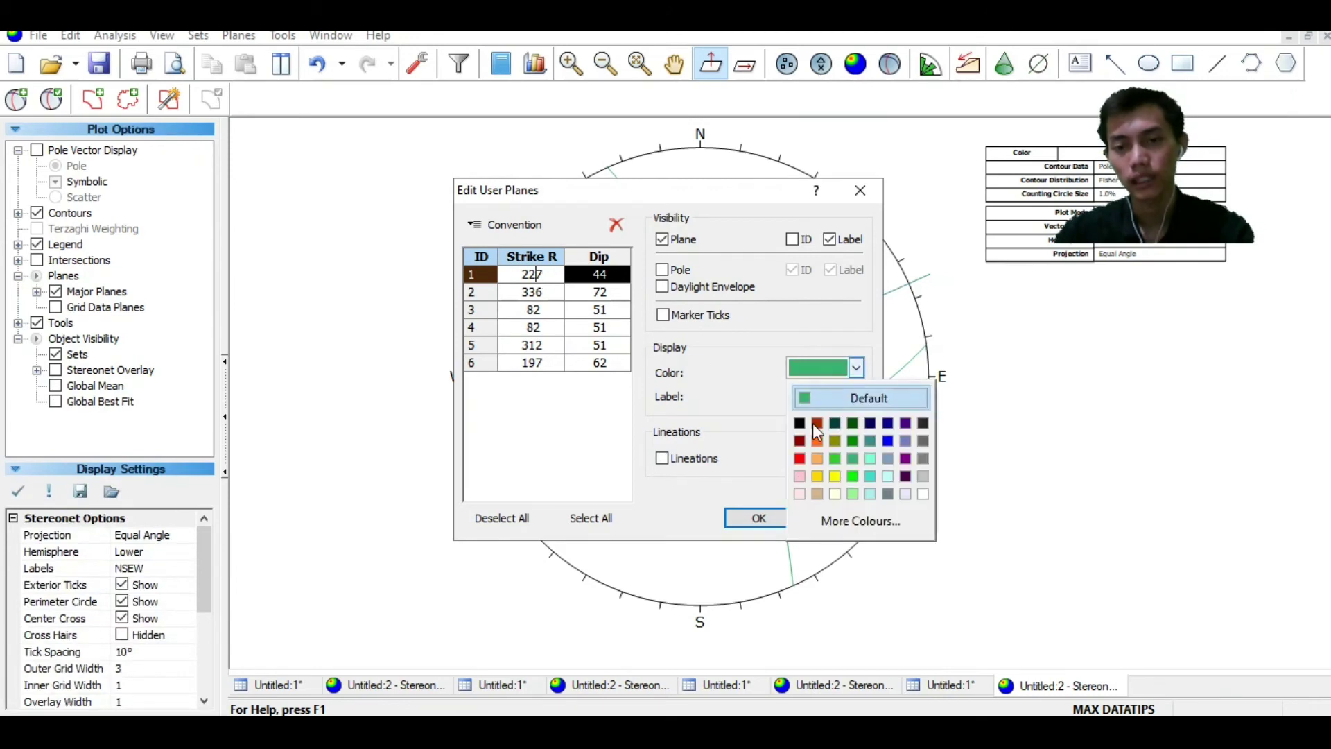
{"action": "left_click", "coordinate": [887, 441]}
Set the display colour of the Sigma 2 pole to red, keeping Griddleplane 2 in its current colour
{"action": "left_click", "coordinate": [546, 291]}
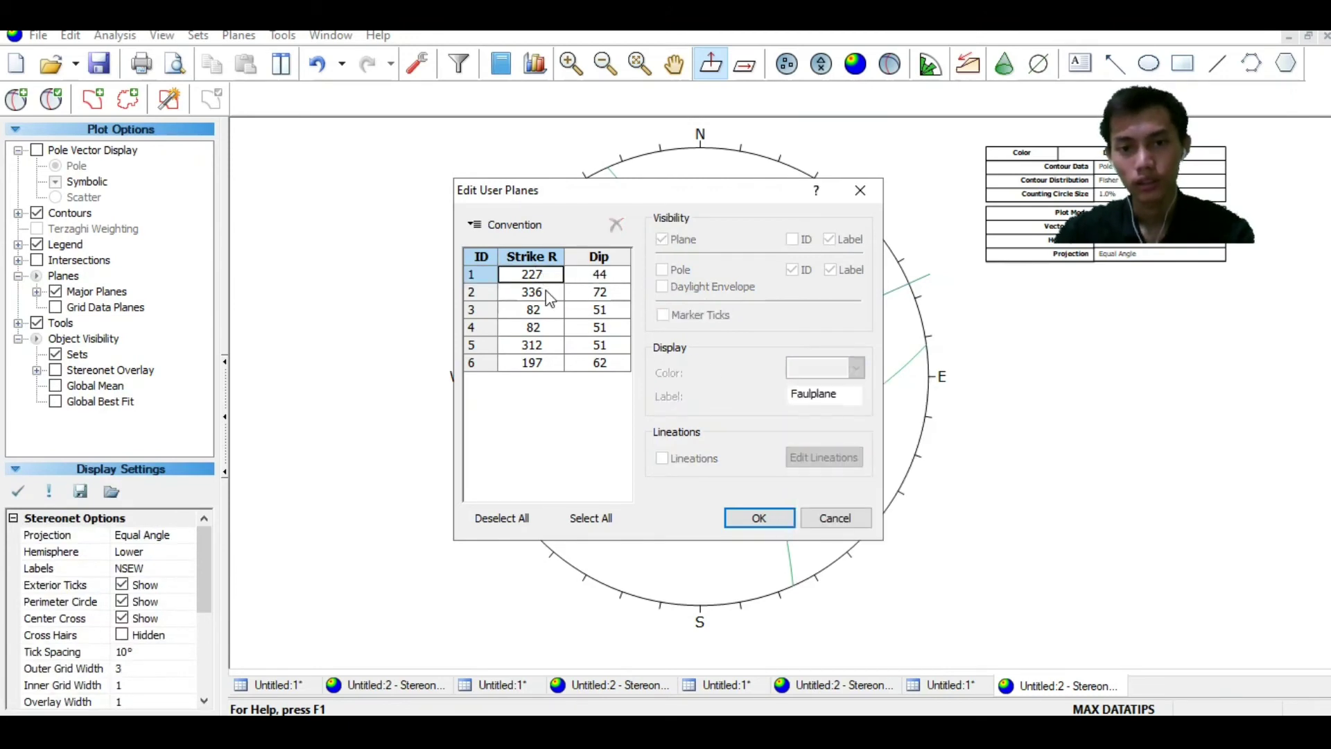
{"action": "left_click", "coordinate": [533, 311]}
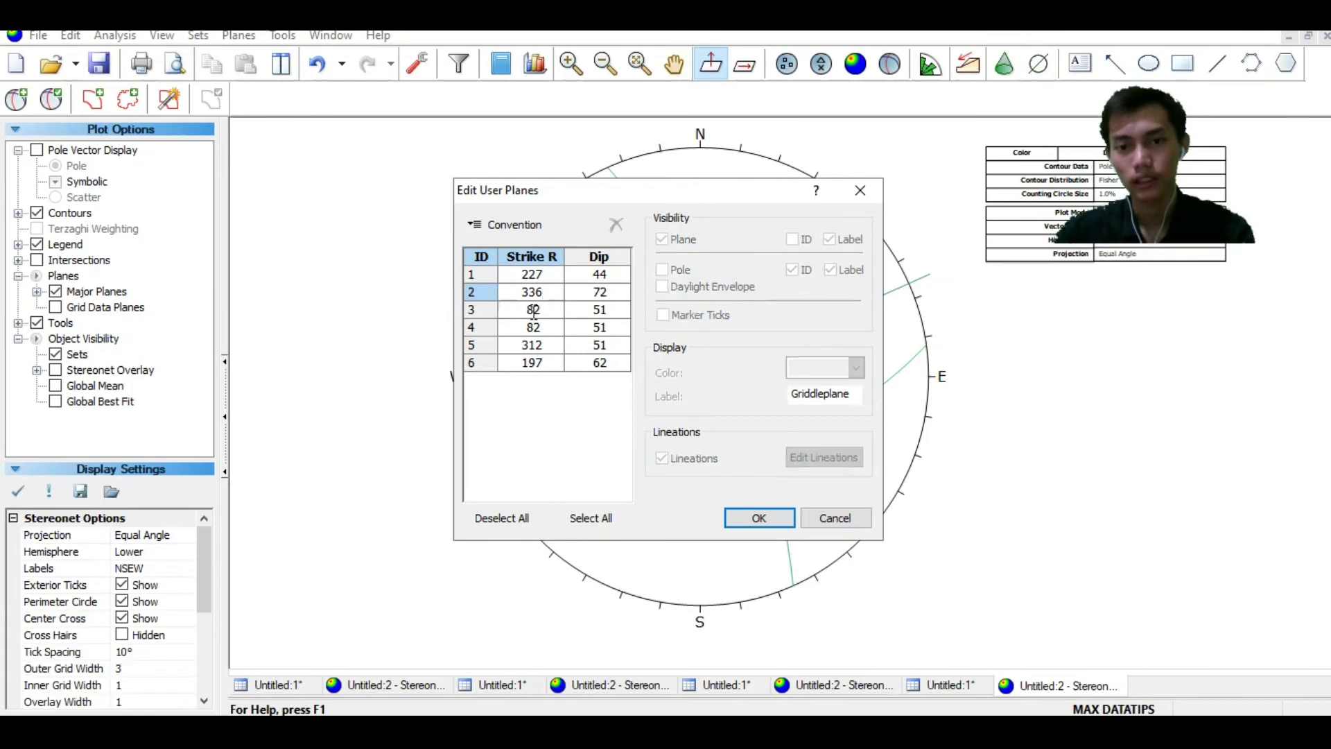
{"action": "left_click", "coordinate": [855, 368]}
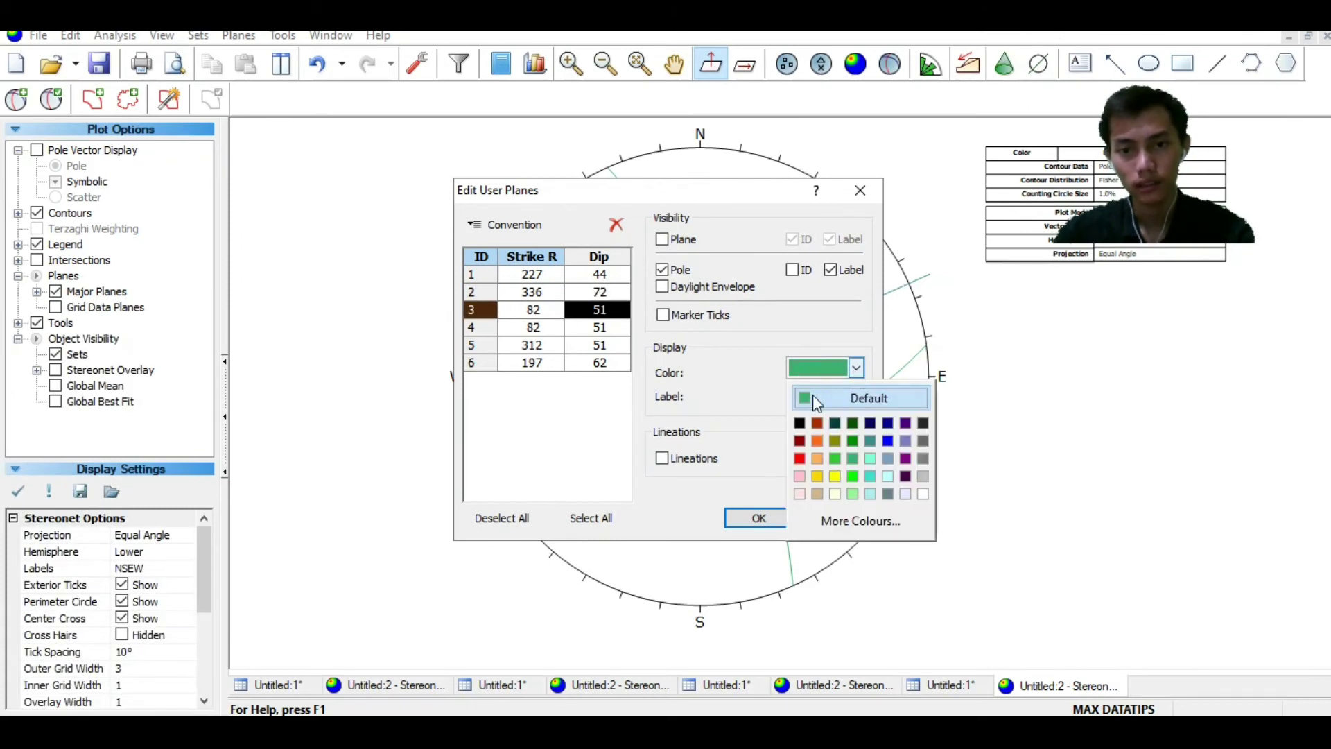
{"action": "left_click", "coordinate": [799, 458]}
{"action": "left_click", "coordinate": [597, 327]}
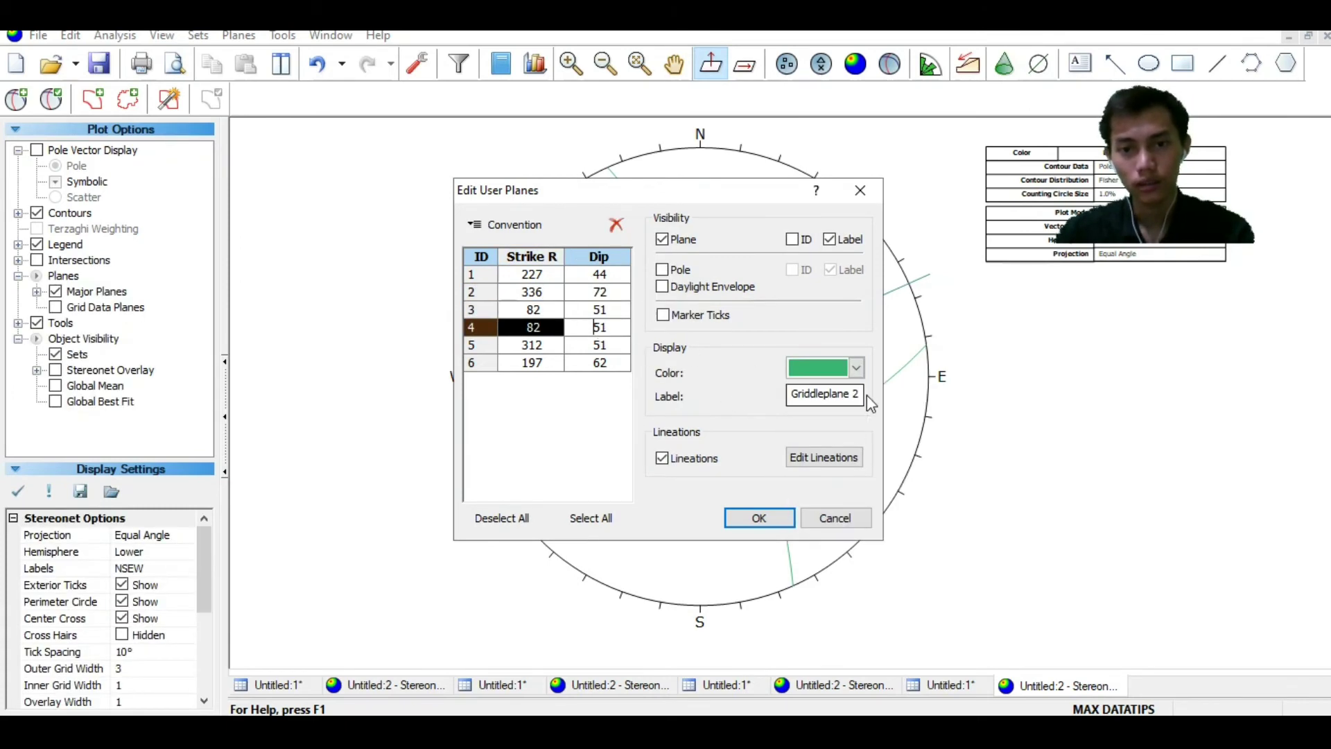
{"action": "left_click", "coordinate": [857, 368]}
{"action": "left_click", "coordinate": [851, 370]}
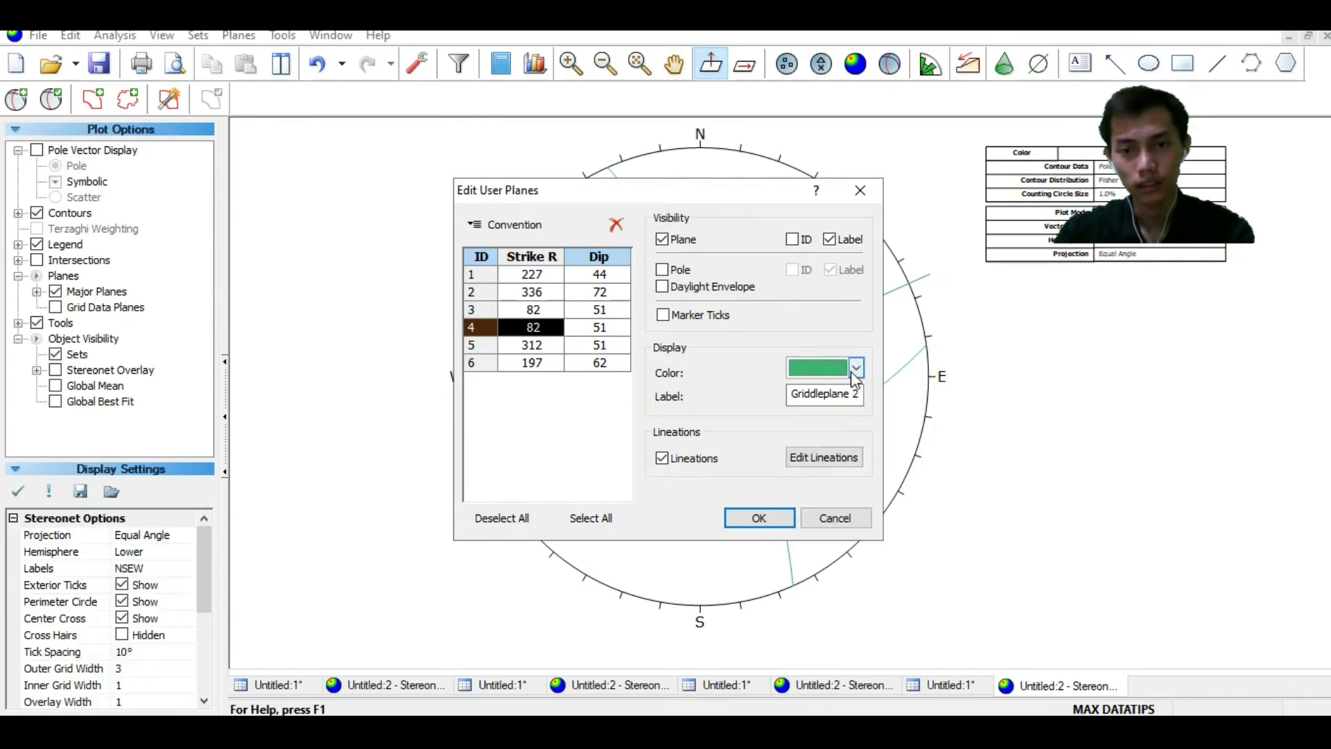
Set the display colours of the Sigma 1 and Sigma 3 poles to red and apply the user plane edits
{"action": "left_click", "coordinate": [555, 346]}
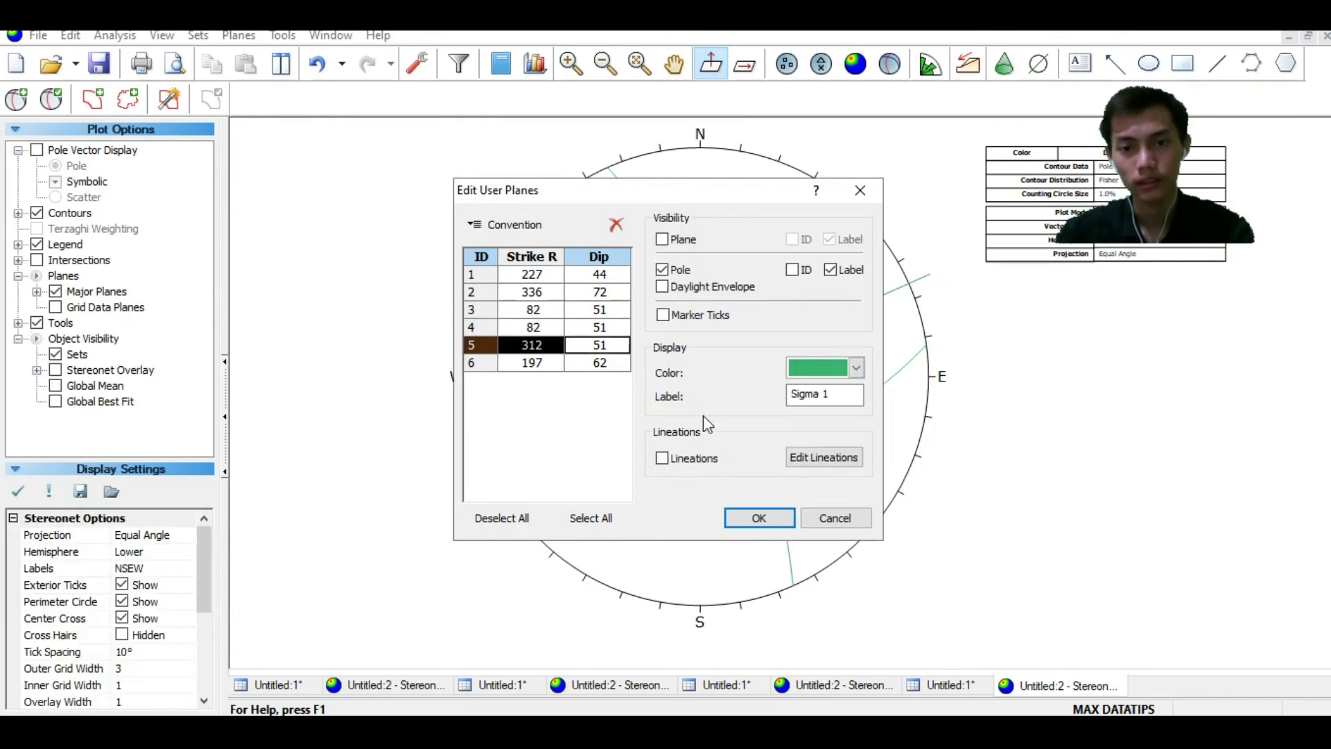
{"action": "left_click", "coordinate": [857, 368]}
{"action": "left_click", "coordinate": [800, 458]}
{"action": "left_click", "coordinate": [614, 368]}
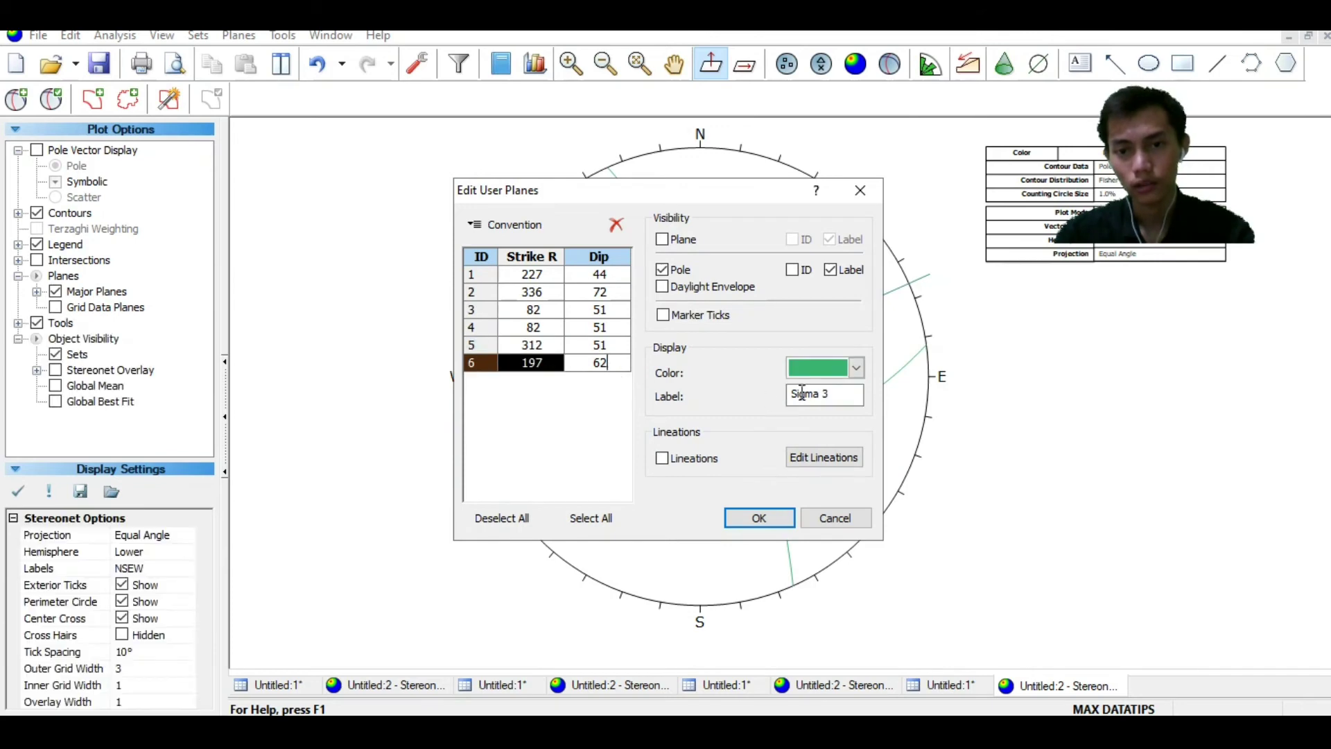
{"action": "left_click", "coordinate": [857, 369]}
{"action": "left_click", "coordinate": [738, 410]}
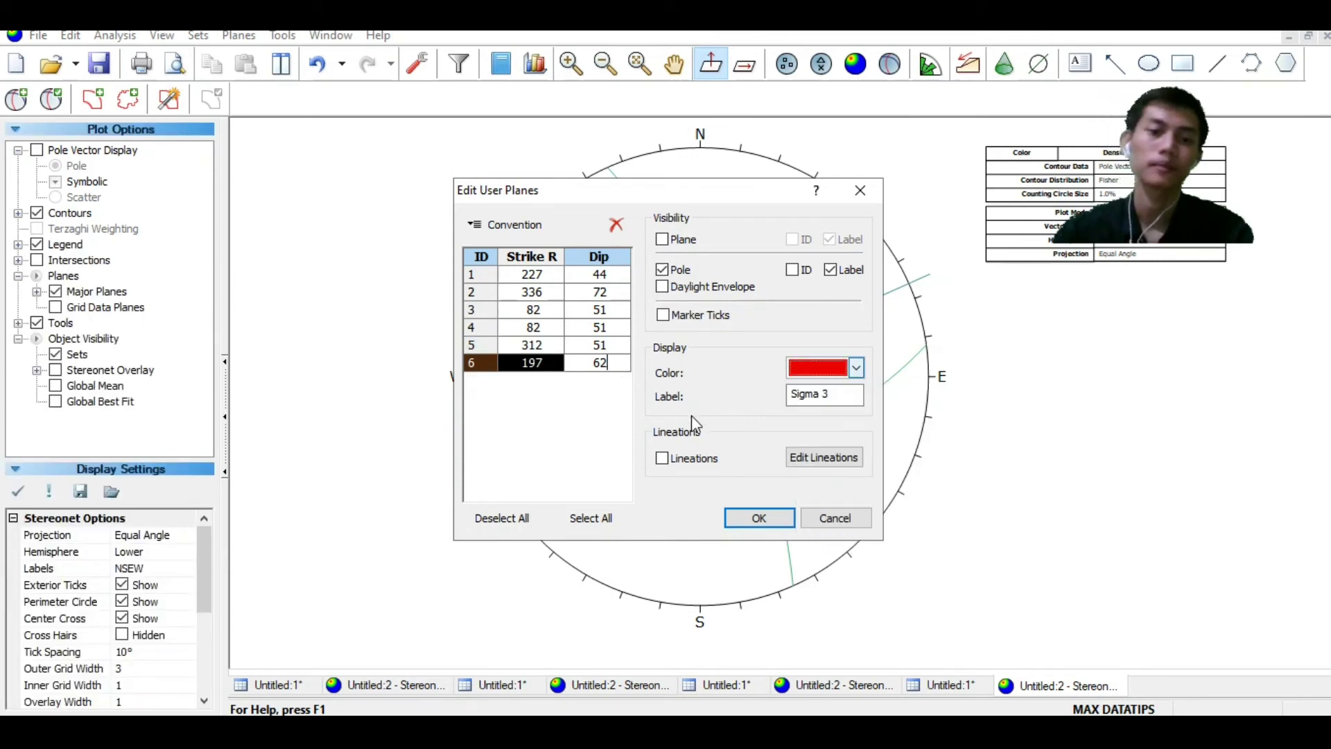
{"action": "left_click", "coordinate": [757, 519]}
{"action": "scroll", "coordinate": [958, 475], "scroll_direction": "down", "scroll_amount": 1}
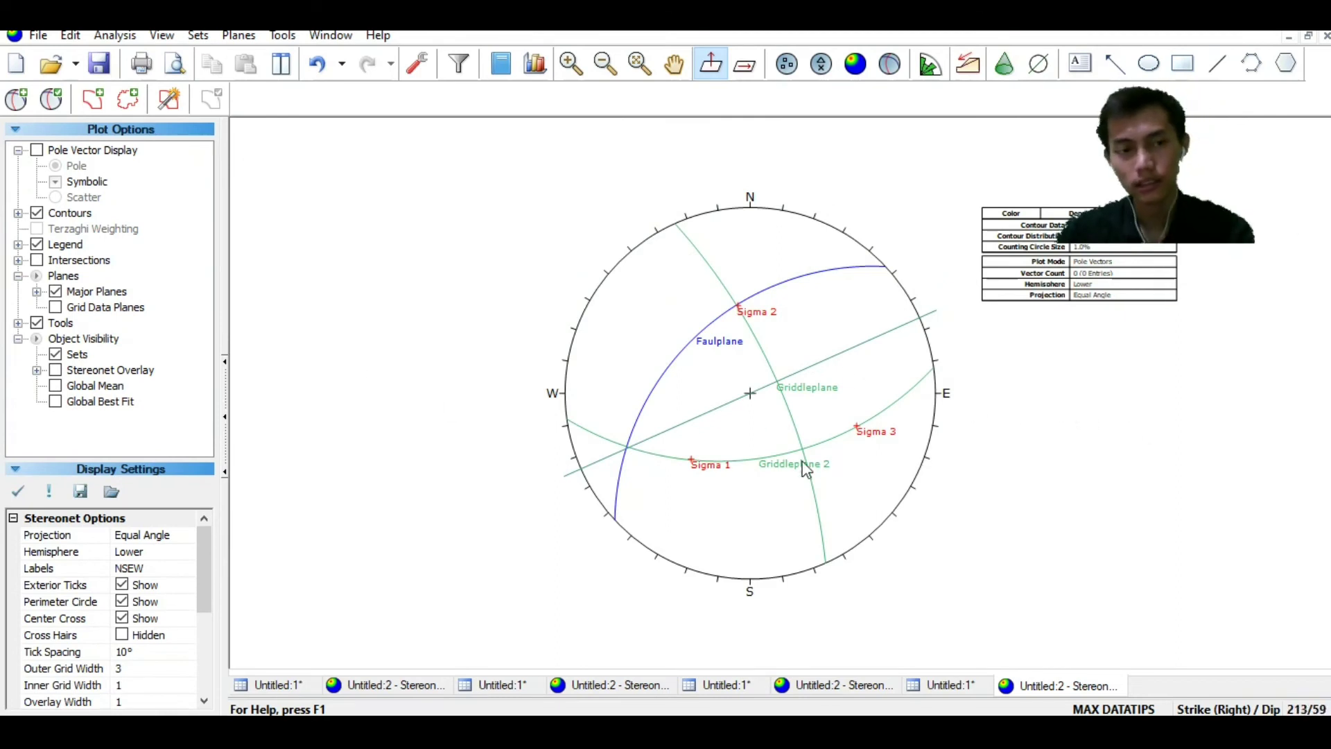
Refresh the legend by hiding and showing it again, and switch the orientation convention to Trend / Plunge
{"action": "left_click", "coordinate": [37, 246]}
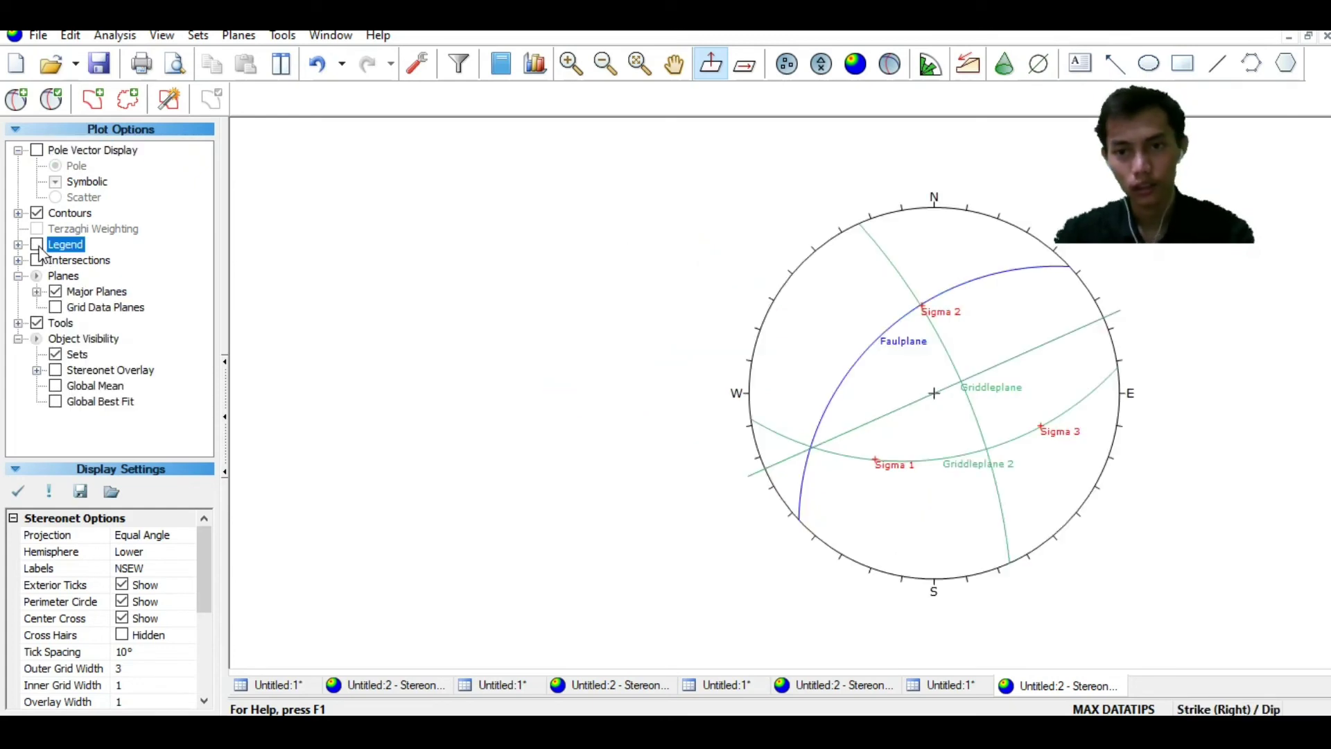
{"action": "left_click", "coordinate": [37, 245]}
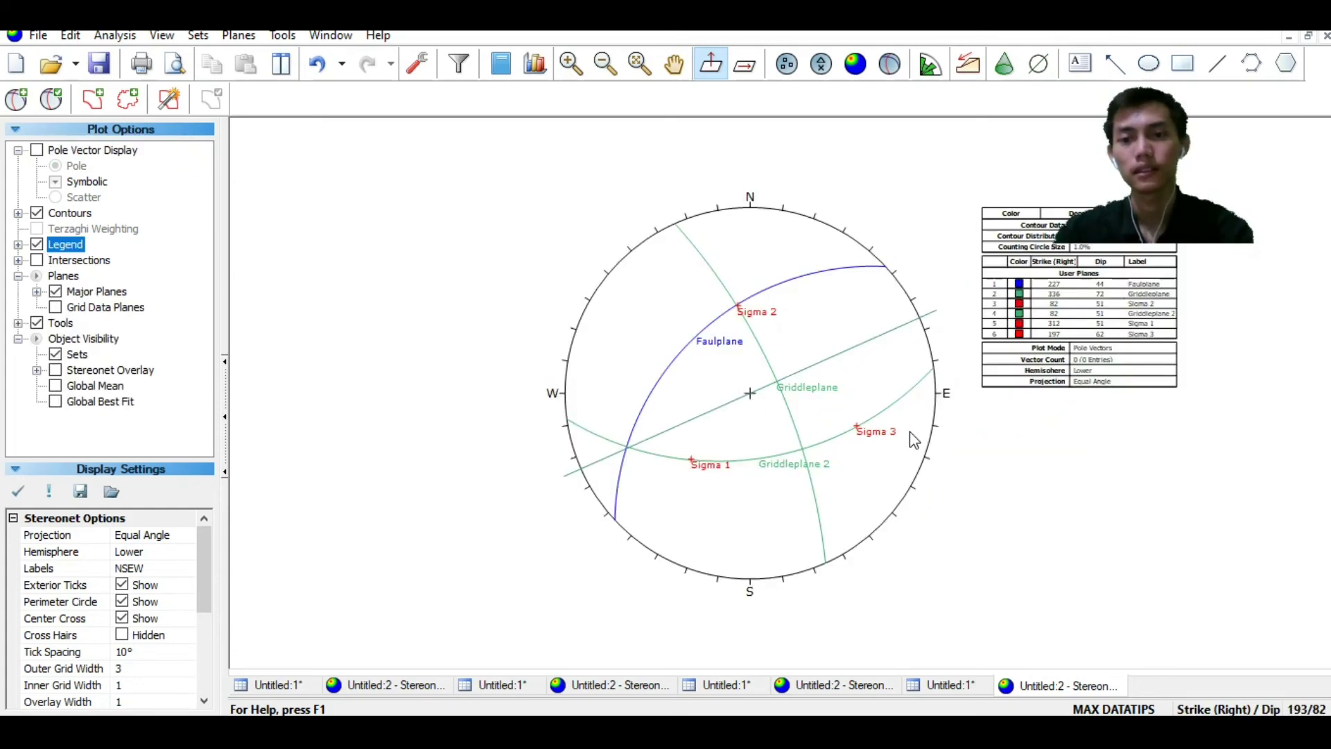
{"action": "scroll", "coordinate": [914, 438], "scroll_direction": "up", "scroll_amount": 3}
{"action": "left_click", "coordinate": [674, 64]}
{"action": "left_click_drag", "start_coordinate": [1082, 430], "coordinate": [954, 535]}
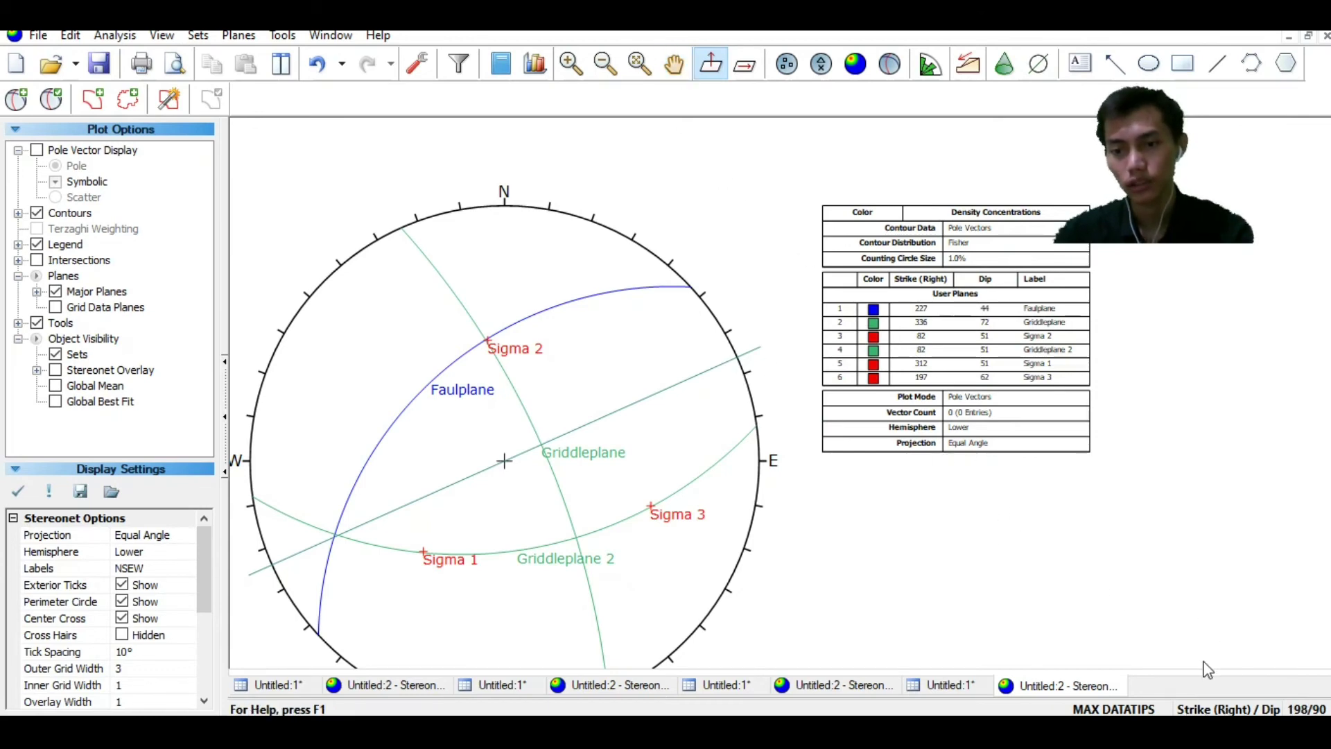
{"action": "left_click", "coordinate": [1218, 710]}
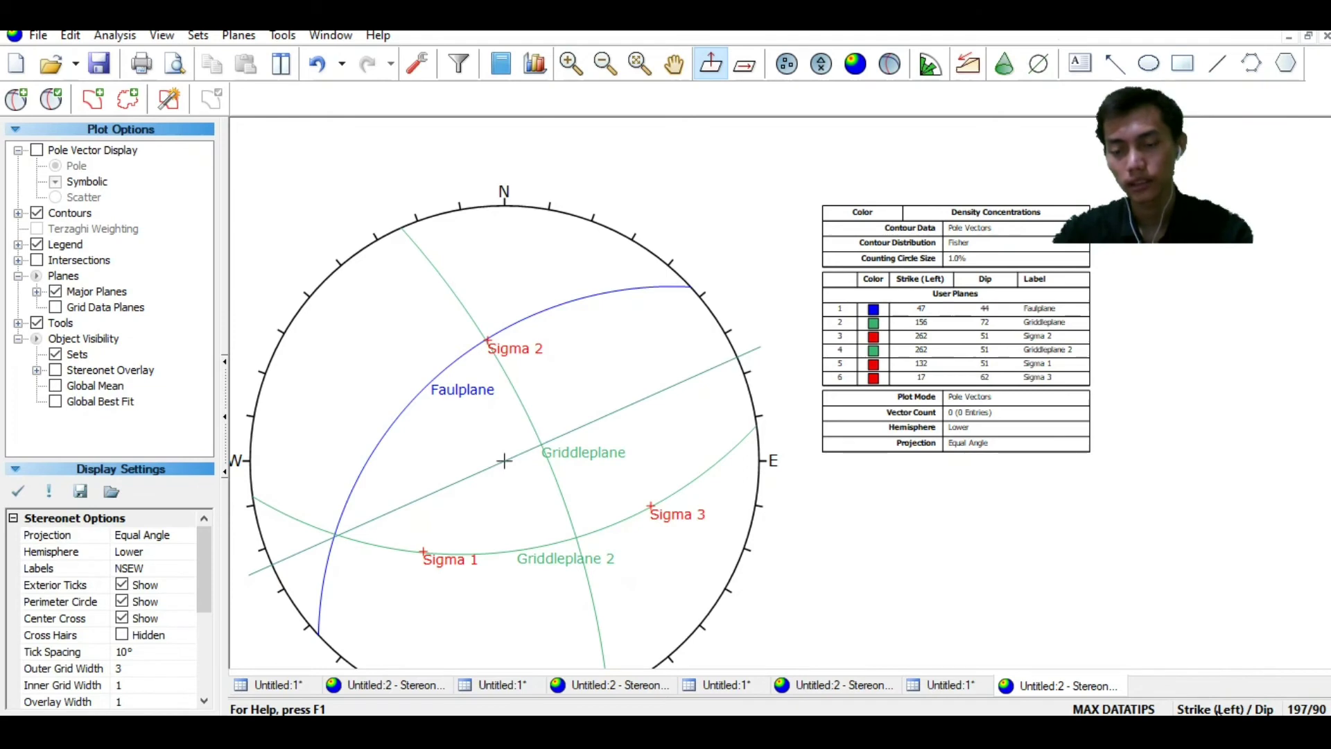
{"action": "left_click", "coordinate": [1218, 711]}
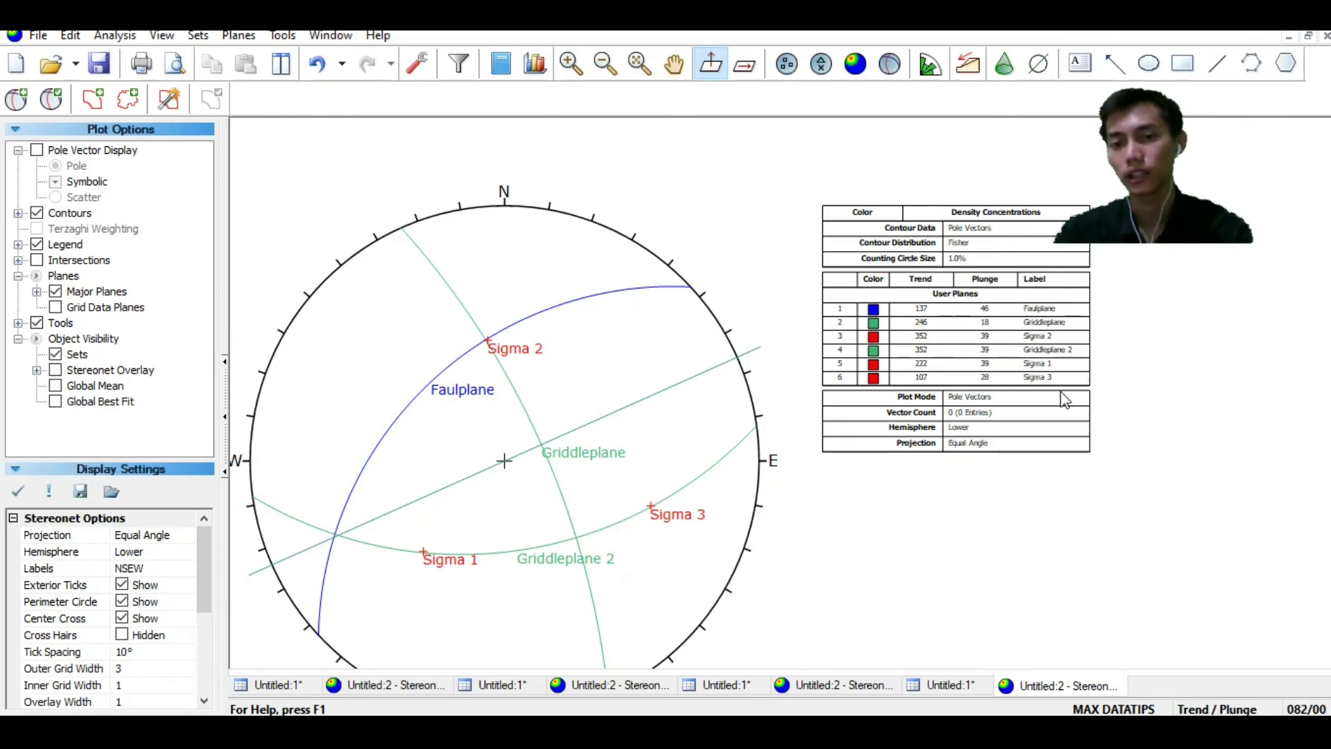
Examine the trend and plunge of Sigma 1, Sigma 2 and Sigma 3 in the legend against their positions on the stereonet
{"action": "left_click", "coordinate": [669, 67]}
{"action": "left_click_drag", "start_coordinate": [588, 460], "coordinate": [757, 431]}
{"action": "scroll", "coordinate": [758, 430], "scroll_direction": "down", "scroll_amount": 1}
{"action": "scroll", "coordinate": [1065, 441], "scroll_direction": "up", "scroll_amount": 1}
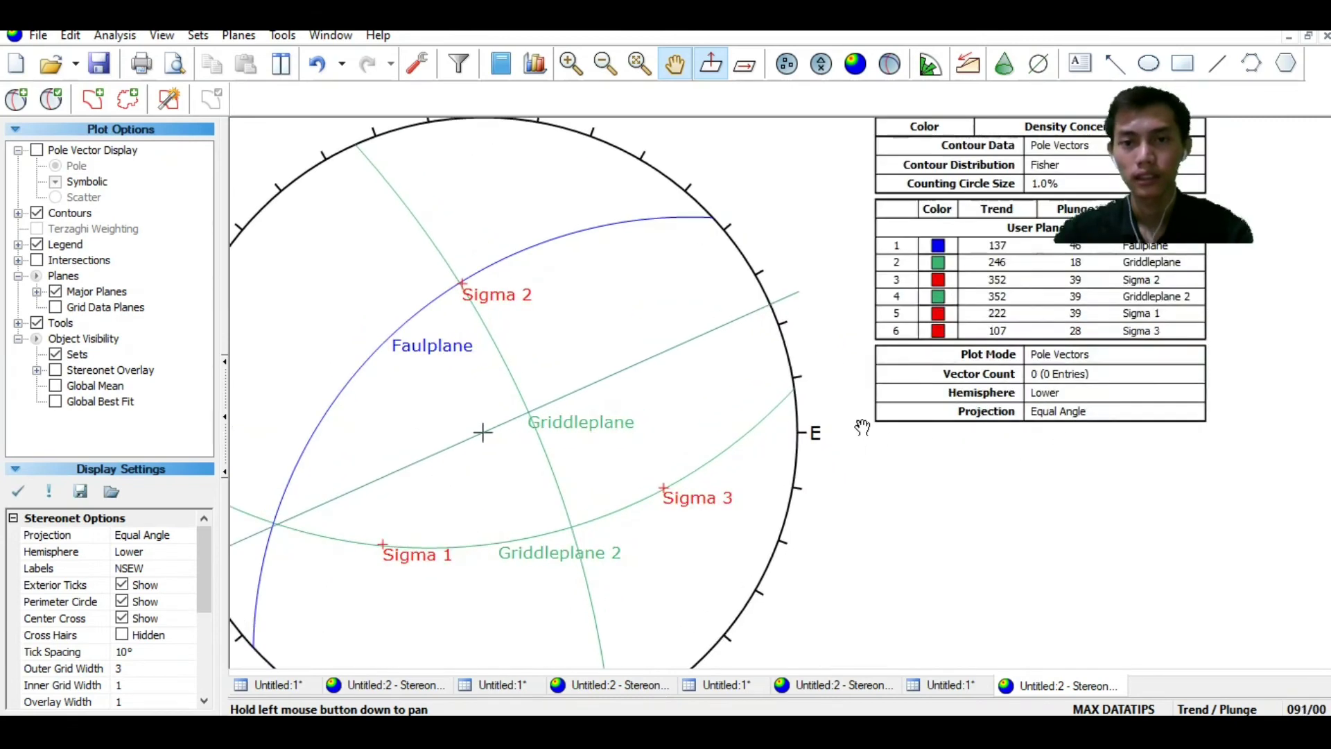
{"action": "scroll", "coordinate": [834, 444], "scroll_direction": "up", "scroll_amount": 1}
{"action": "left_click_drag", "start_coordinate": [821, 294], "coordinate": [810, 336]}
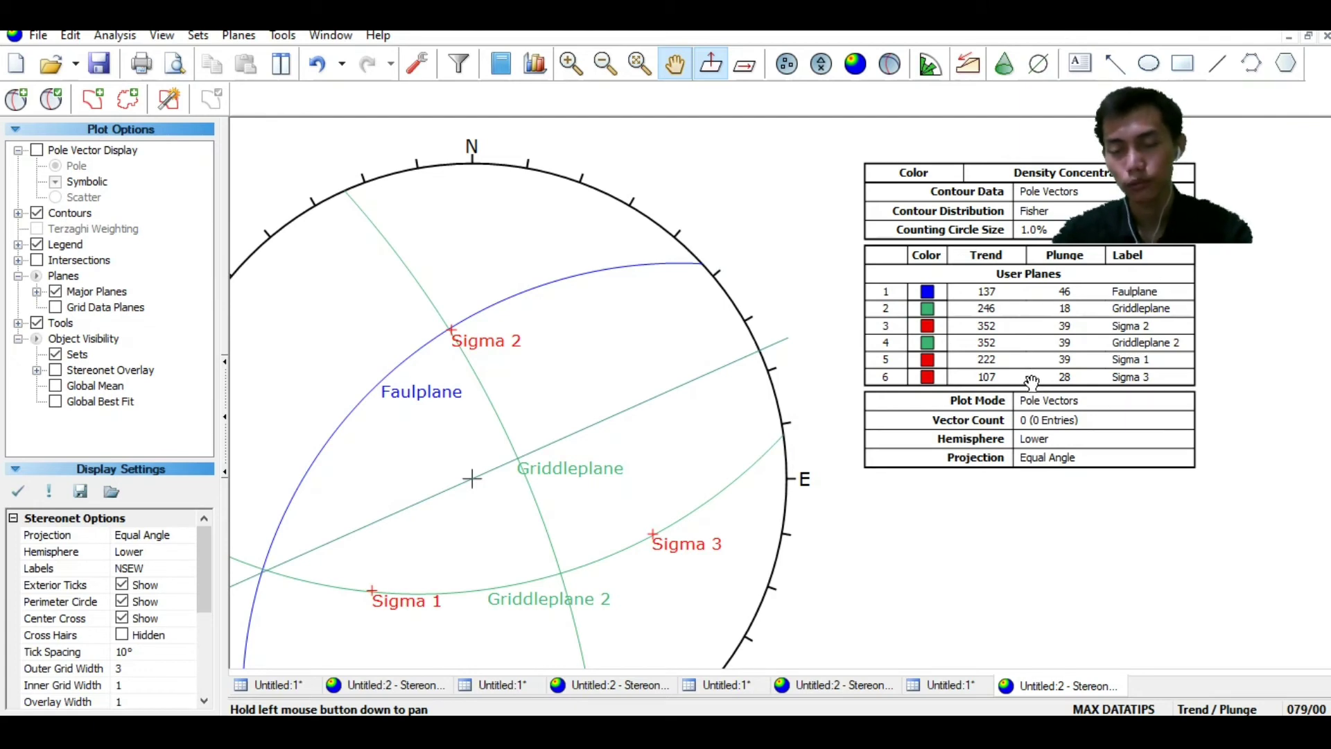
{"action": "scroll", "coordinate": [901, 401], "scroll_direction": "down", "scroll_amount": 3}
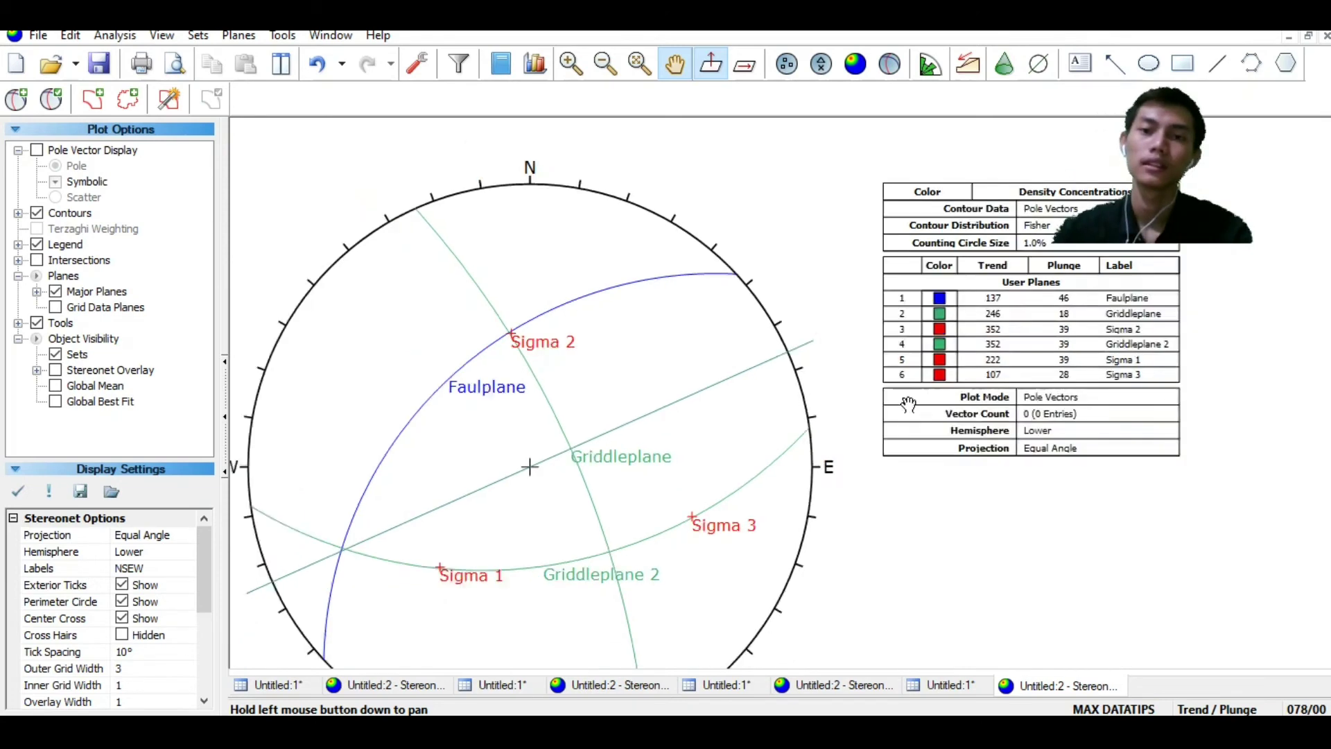
{"action": "scroll", "coordinate": [831, 422], "scroll_direction": "up", "scroll_amount": 3}
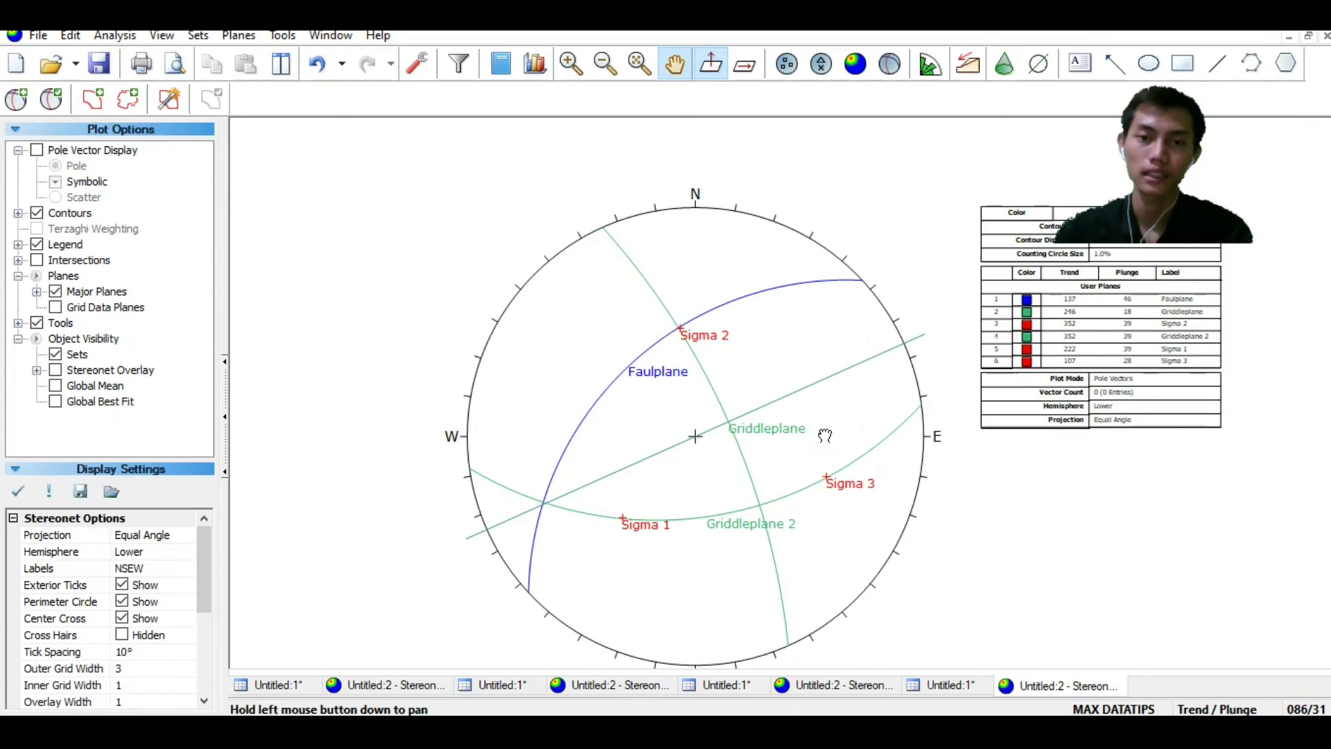
{"action": "left_click_drag", "start_coordinate": [825, 434], "coordinate": [858, 419]}
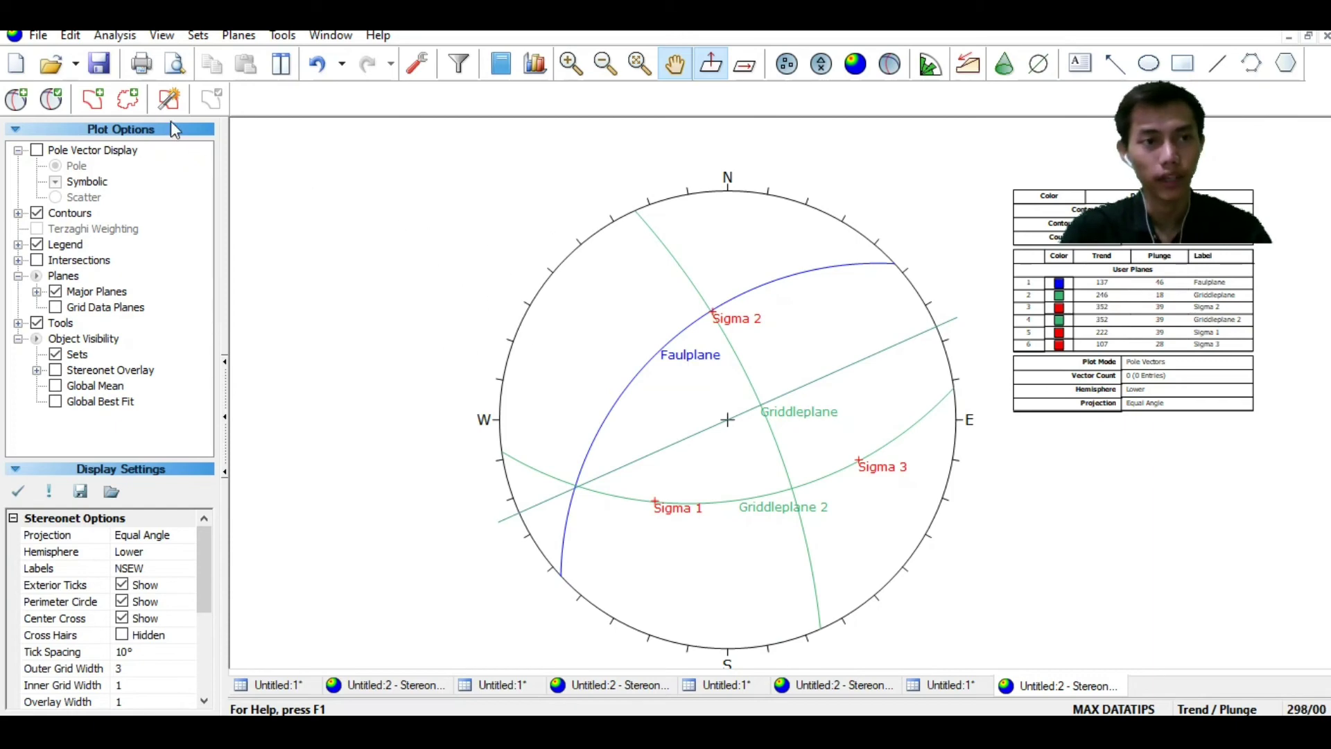
Create a new document and set its global orientation format to Strike (Right) / Dip
{"action": "left_click", "coordinate": [38, 35]}
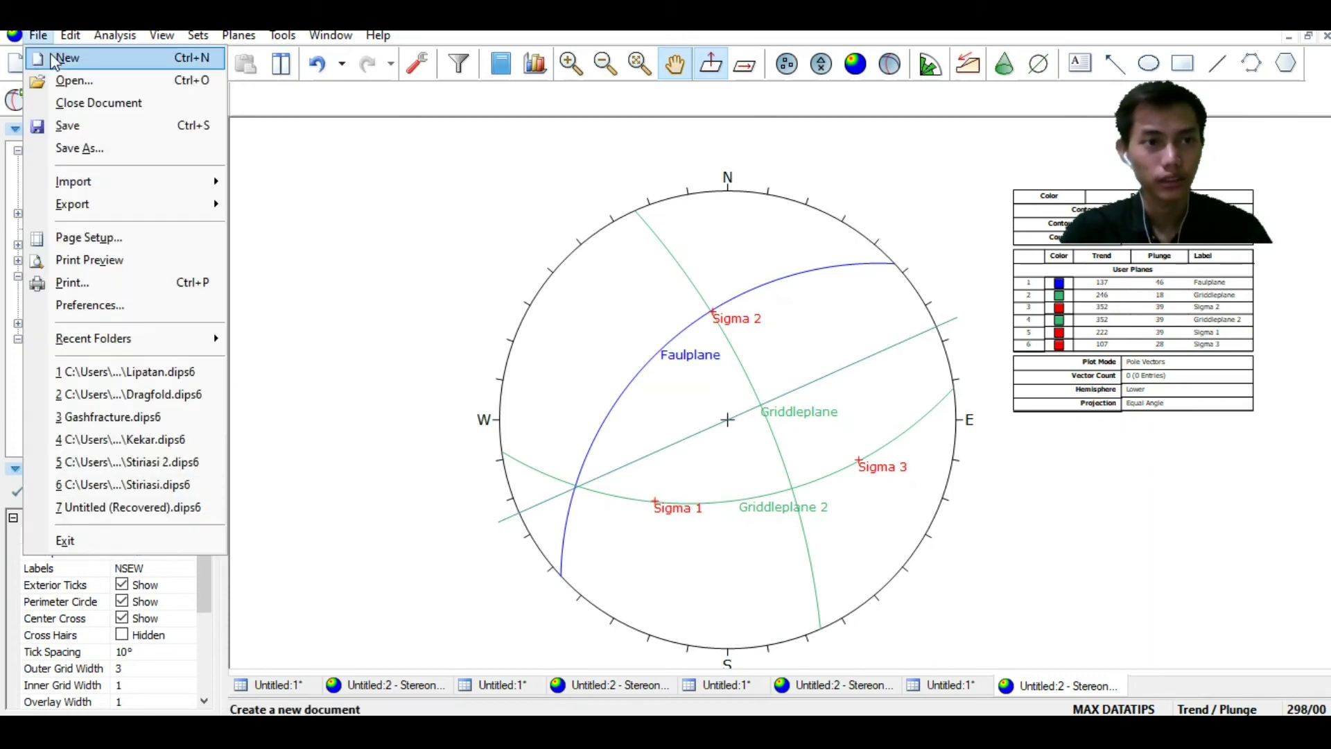
{"action": "left_click", "coordinate": [54, 57]}
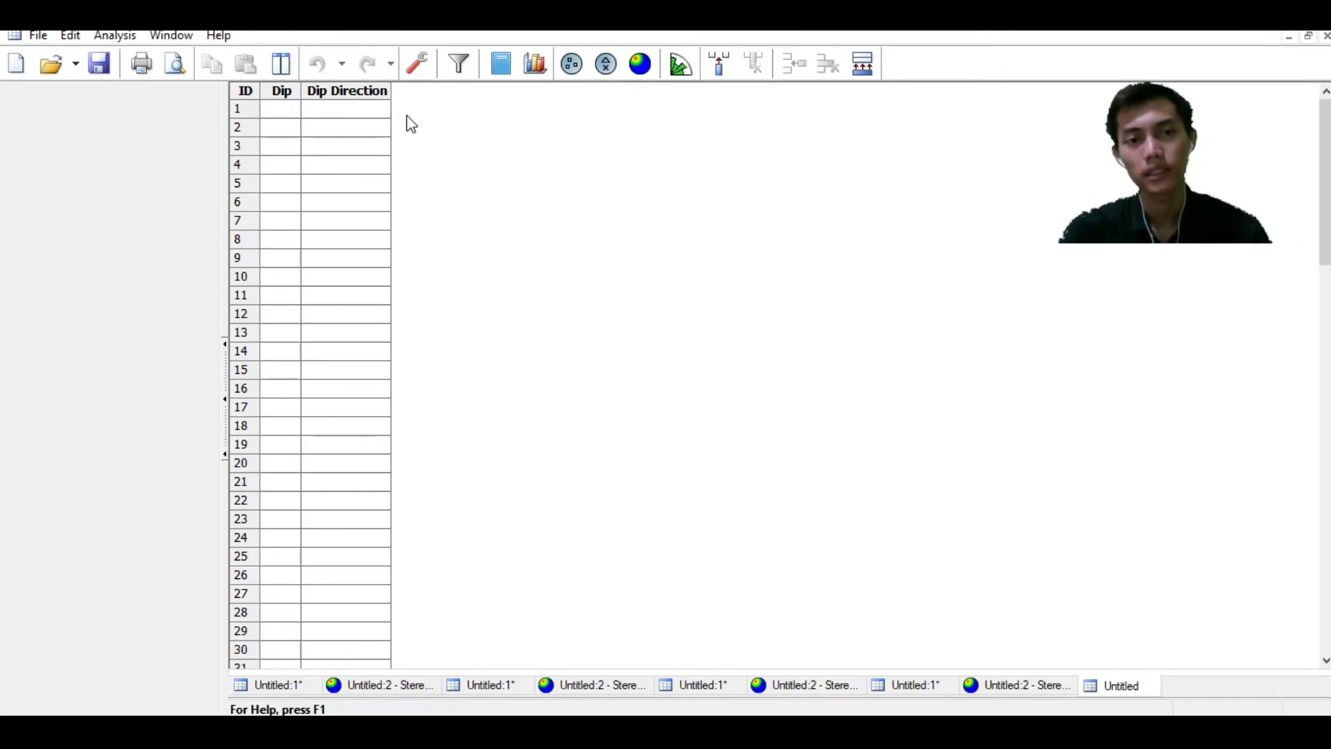
{"action": "left_click", "coordinate": [416, 63]}
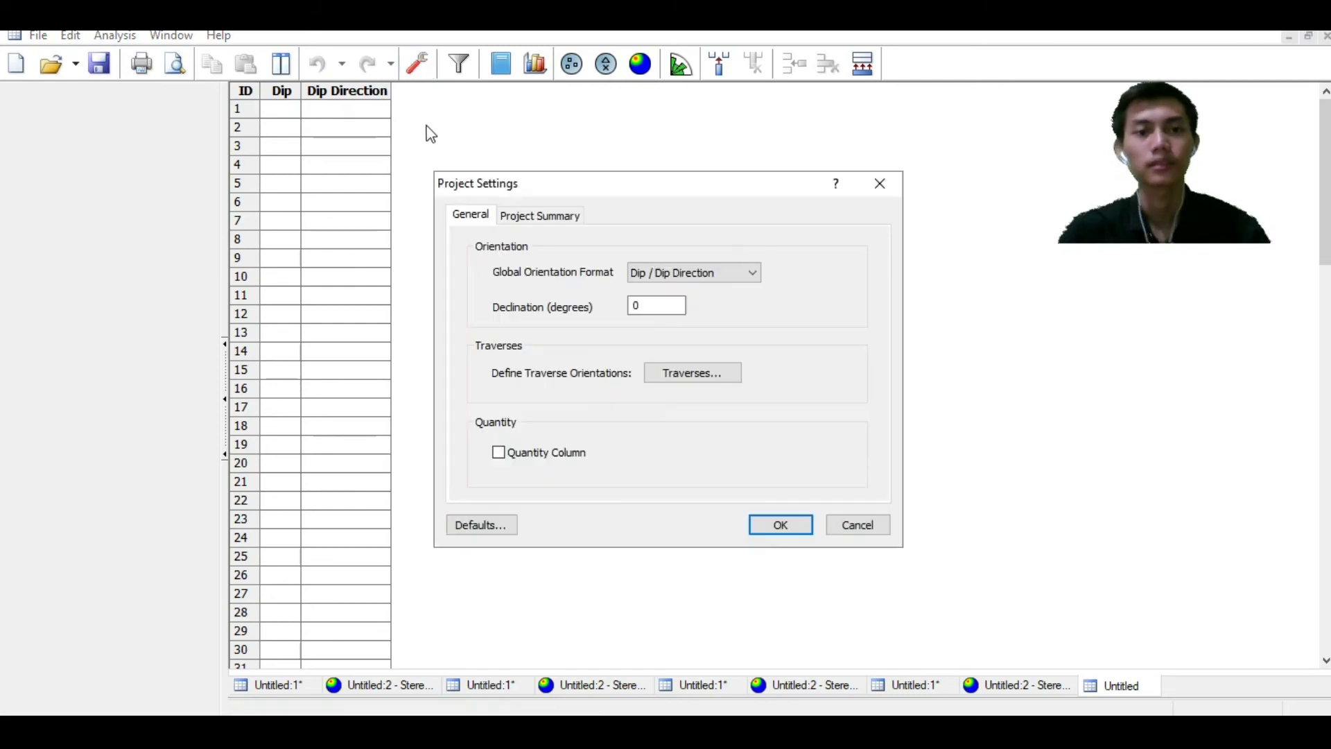
{"action": "left_click", "coordinate": [646, 272]}
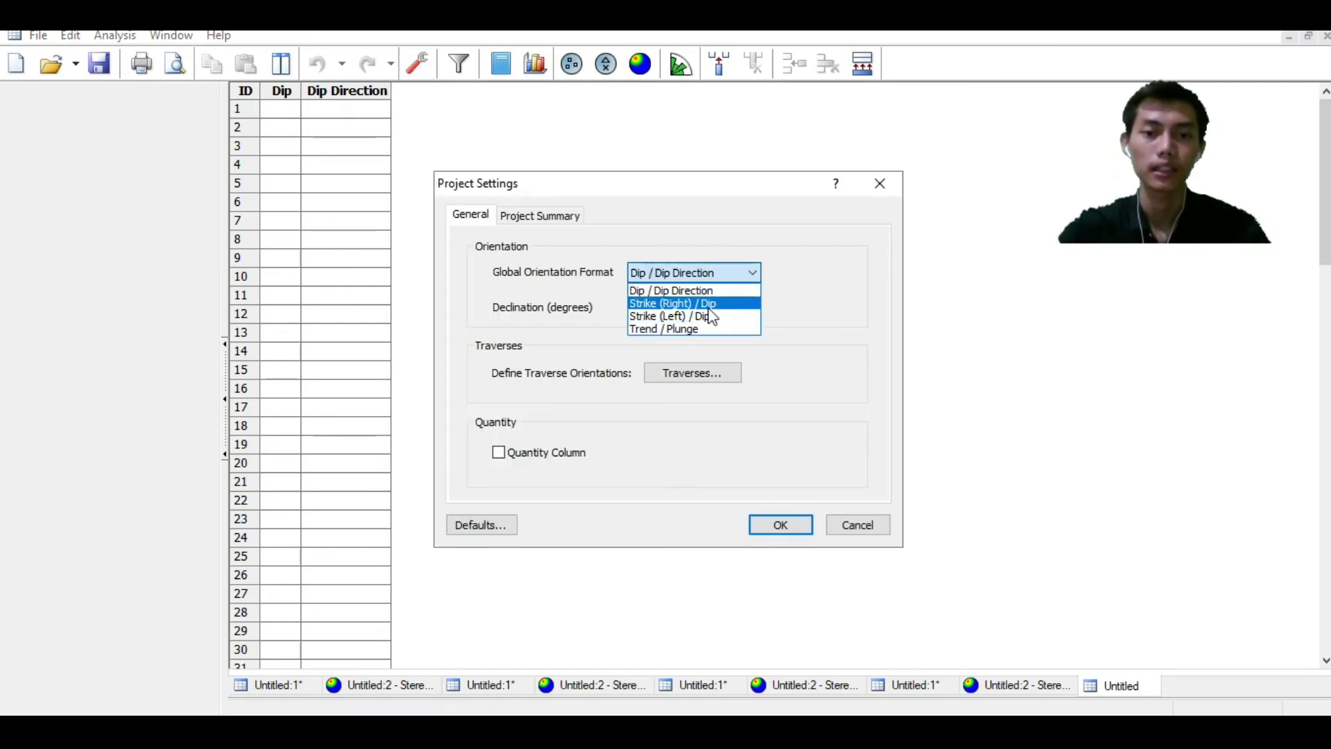
{"action": "left_click", "coordinate": [709, 305]}
{"action": "left_click", "coordinate": [787, 527]}
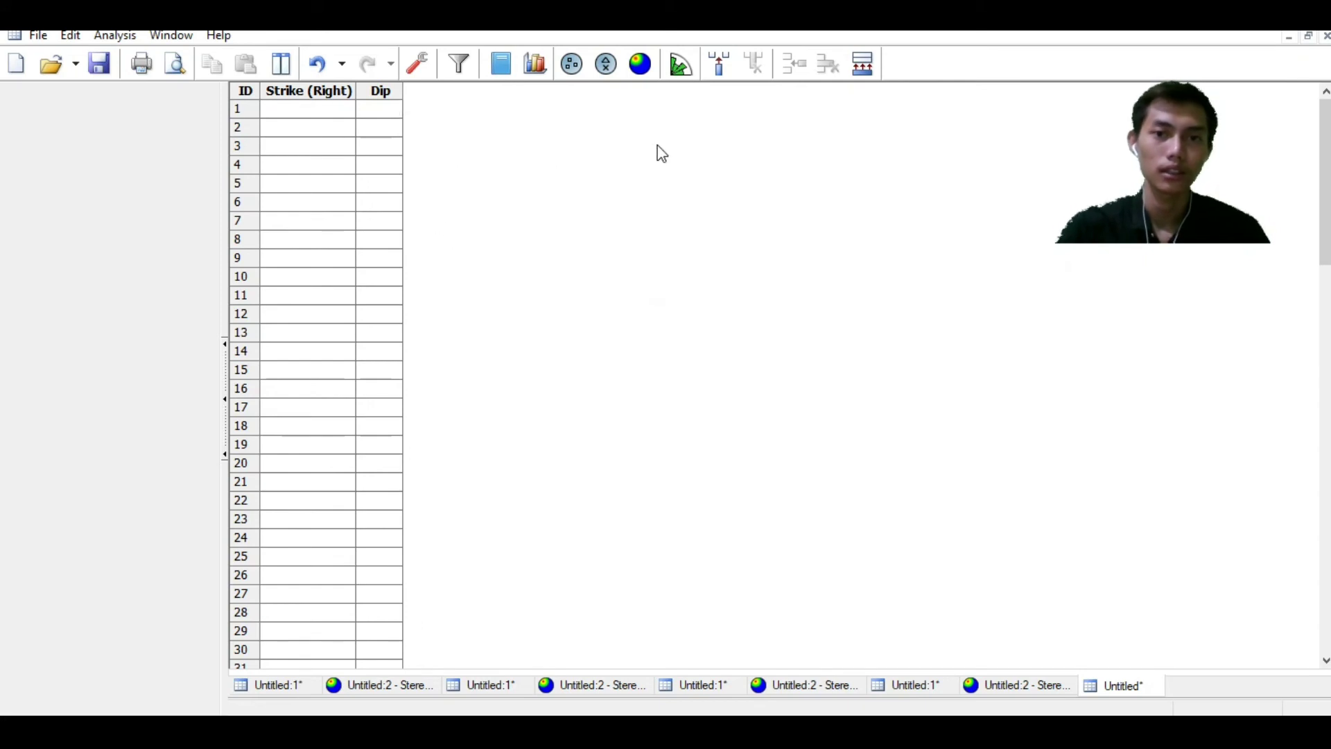
Open a stereonet plot and add a user plane at strike 235, dip 43 labelled Faultplane, with its pole and ID hidden
{"action": "left_click", "coordinate": [640, 65]}
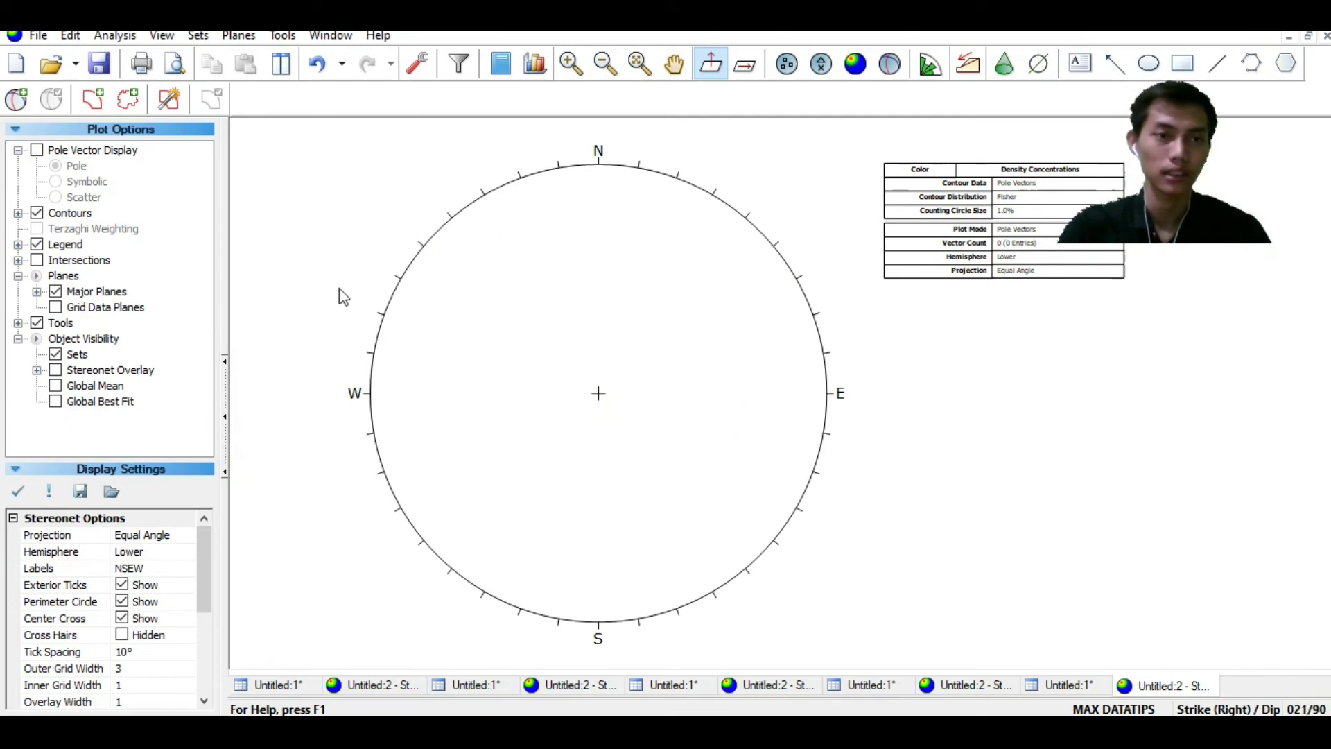
{"action": "left_click", "coordinate": [20, 100]}
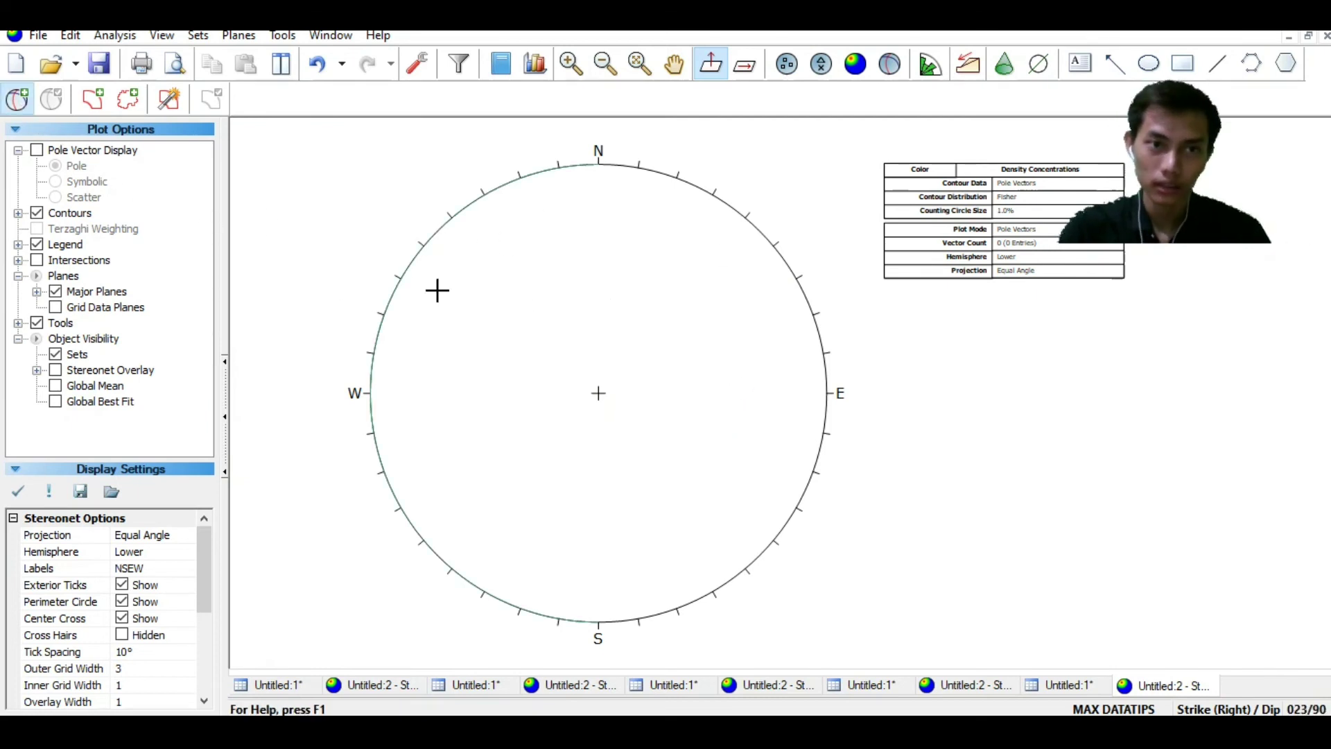
{"action": "left_click", "coordinate": [559, 426]}
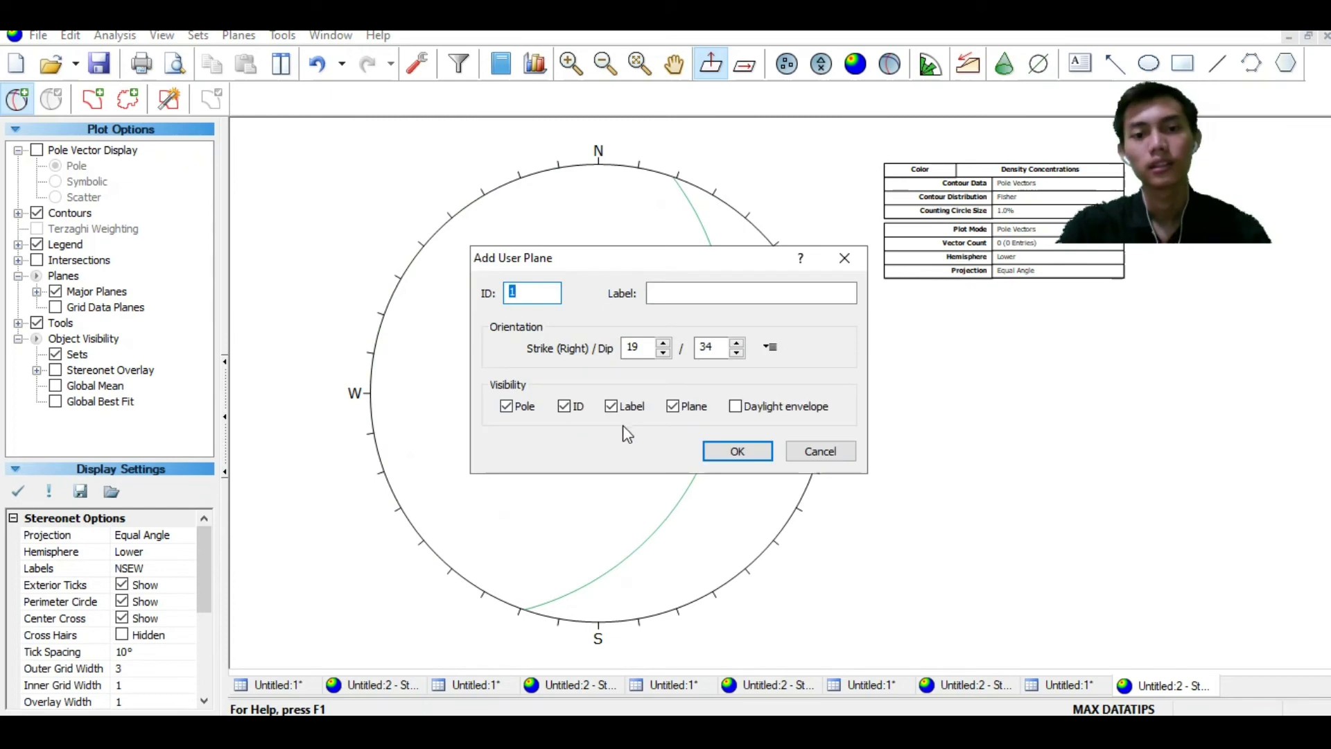
{"action": "left_click", "coordinate": [648, 350]}
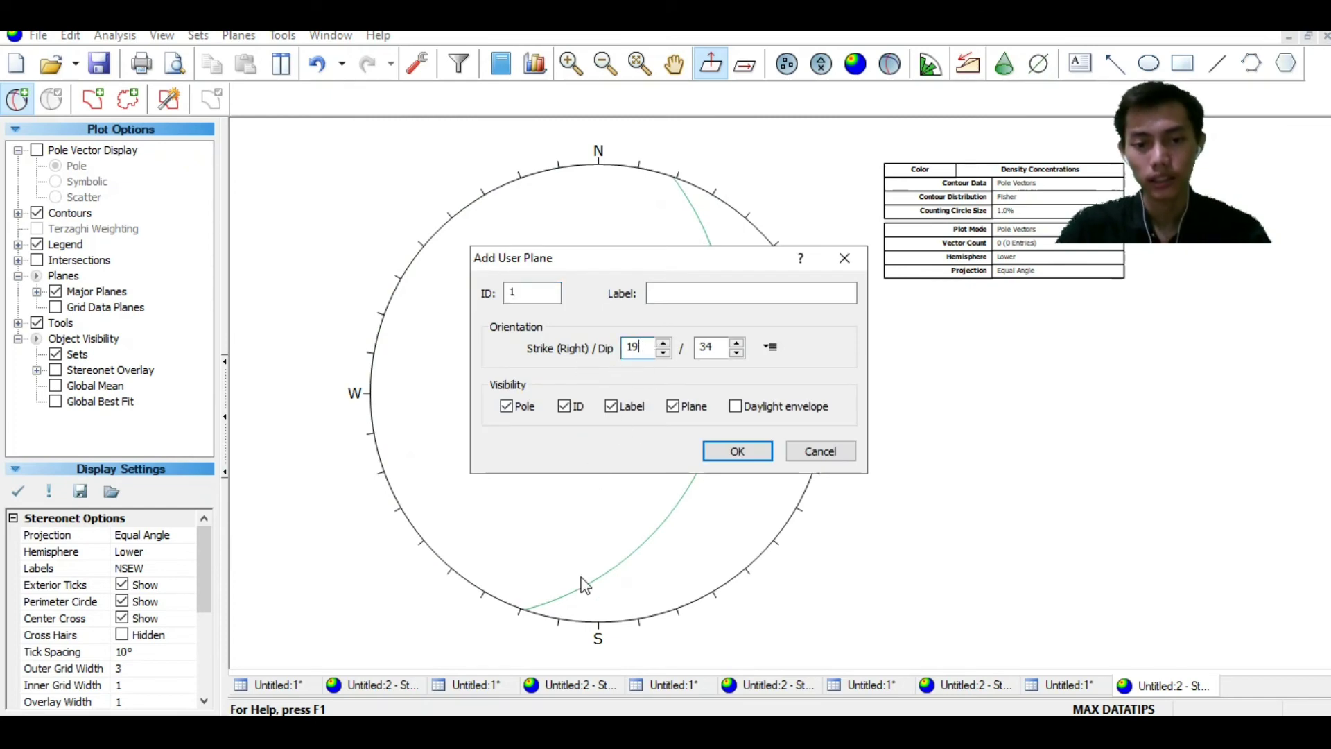
{"action": "key", "text": "alt+Tab"}
{"action": "left_click", "coordinate": [74, 356]}
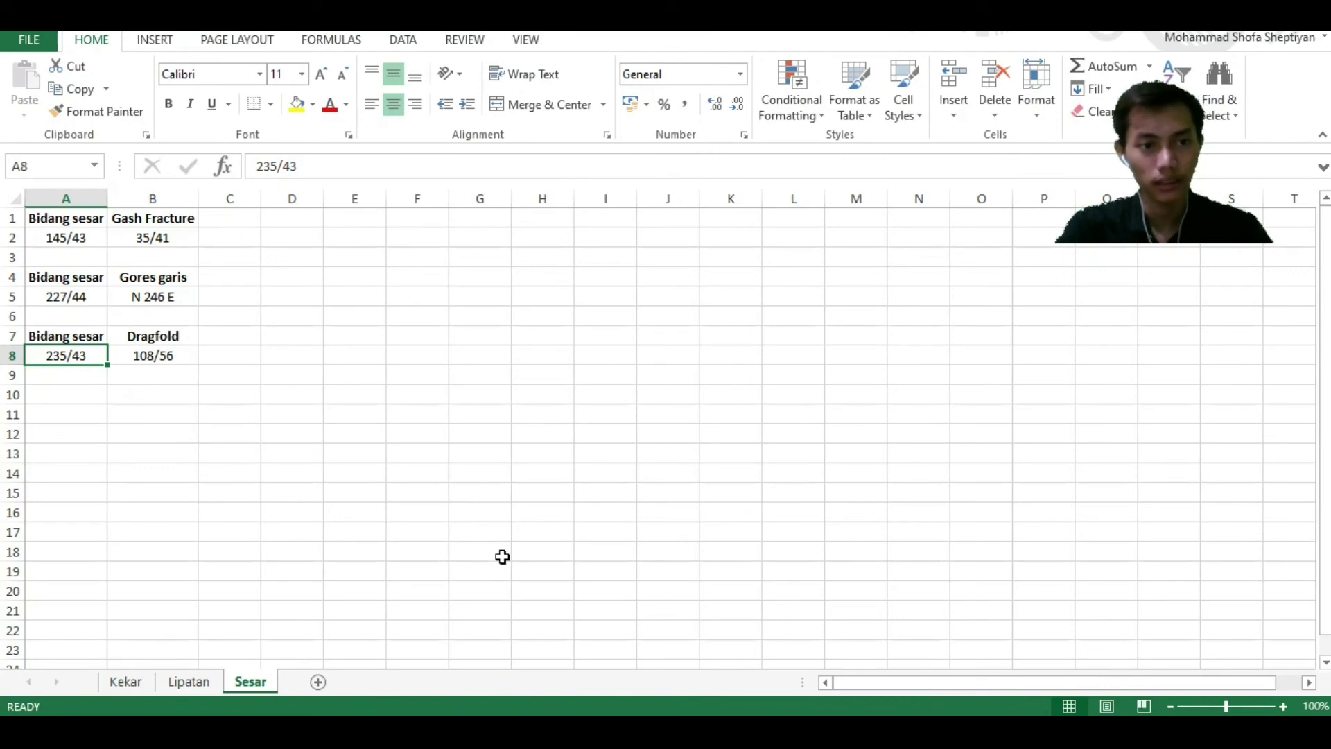
{"action": "key", "text": "alt+Tab"}
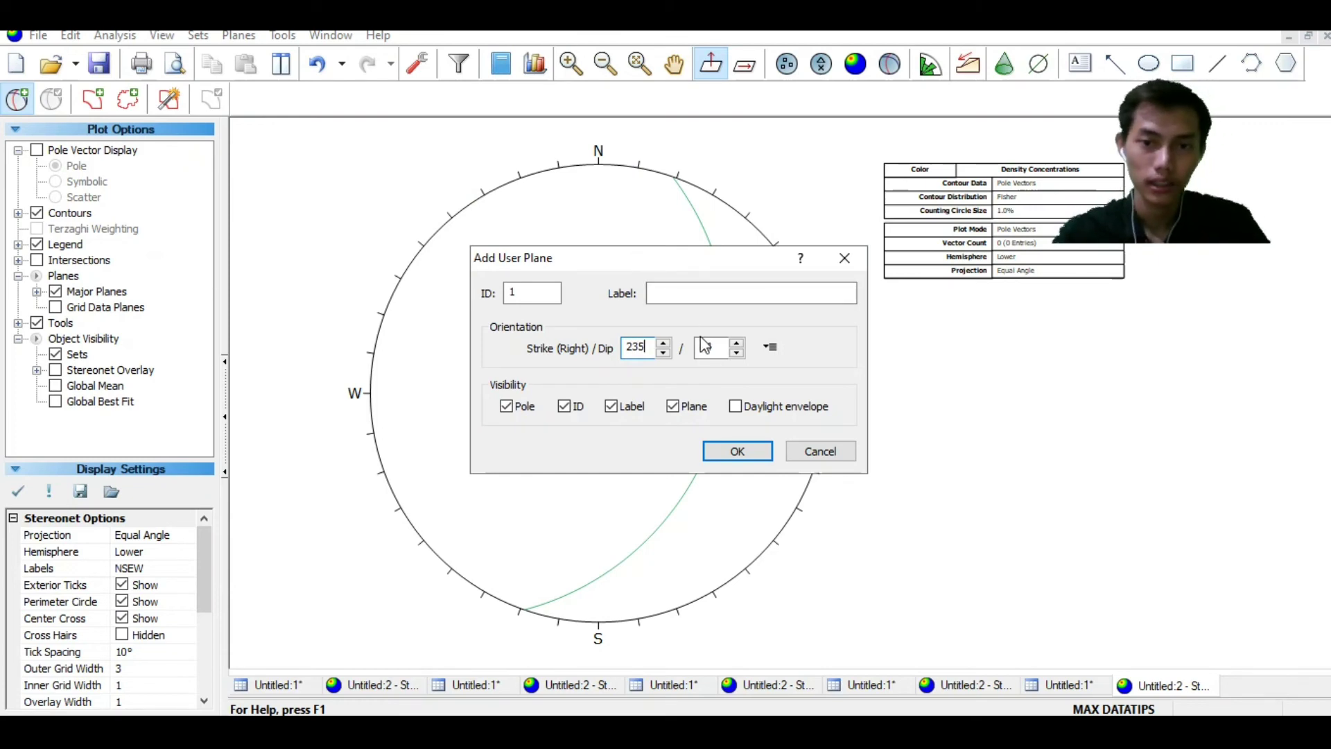
{"action": "left_click", "coordinate": [724, 345]}
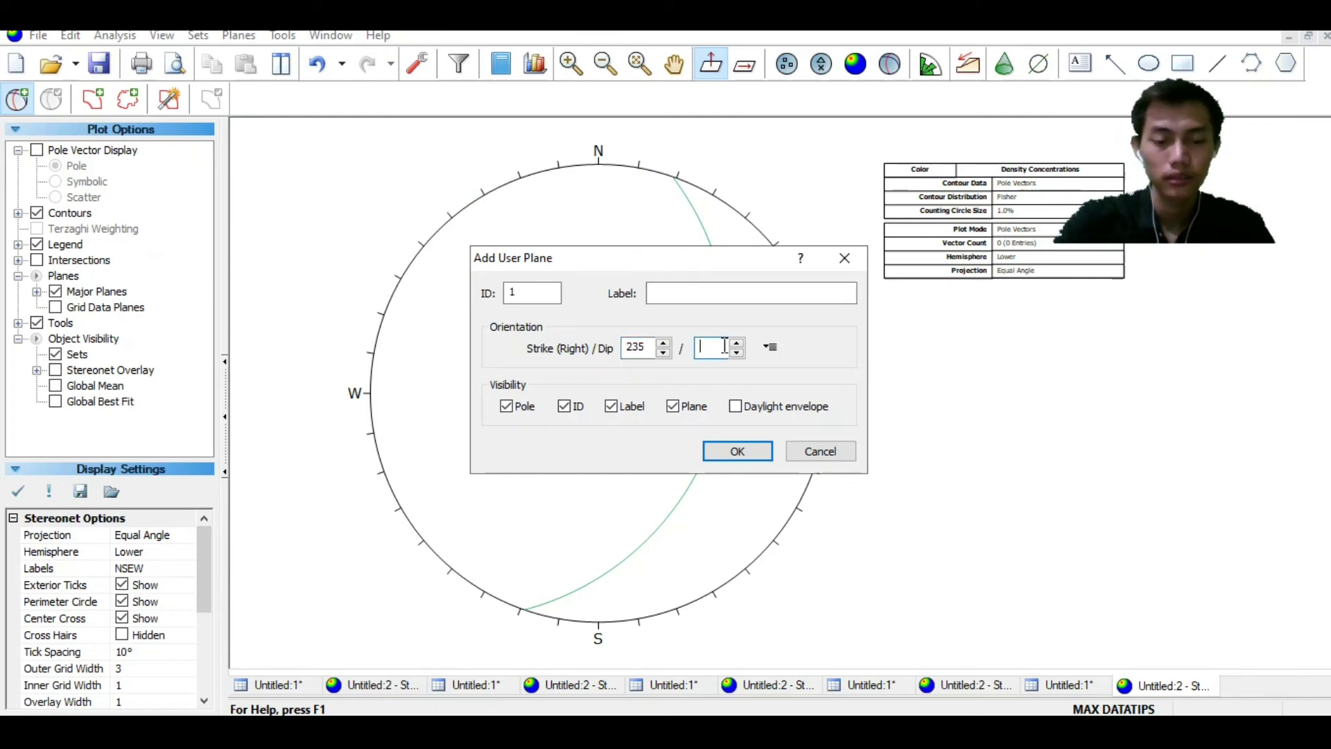
{"action": "left_click", "coordinate": [671, 291]}
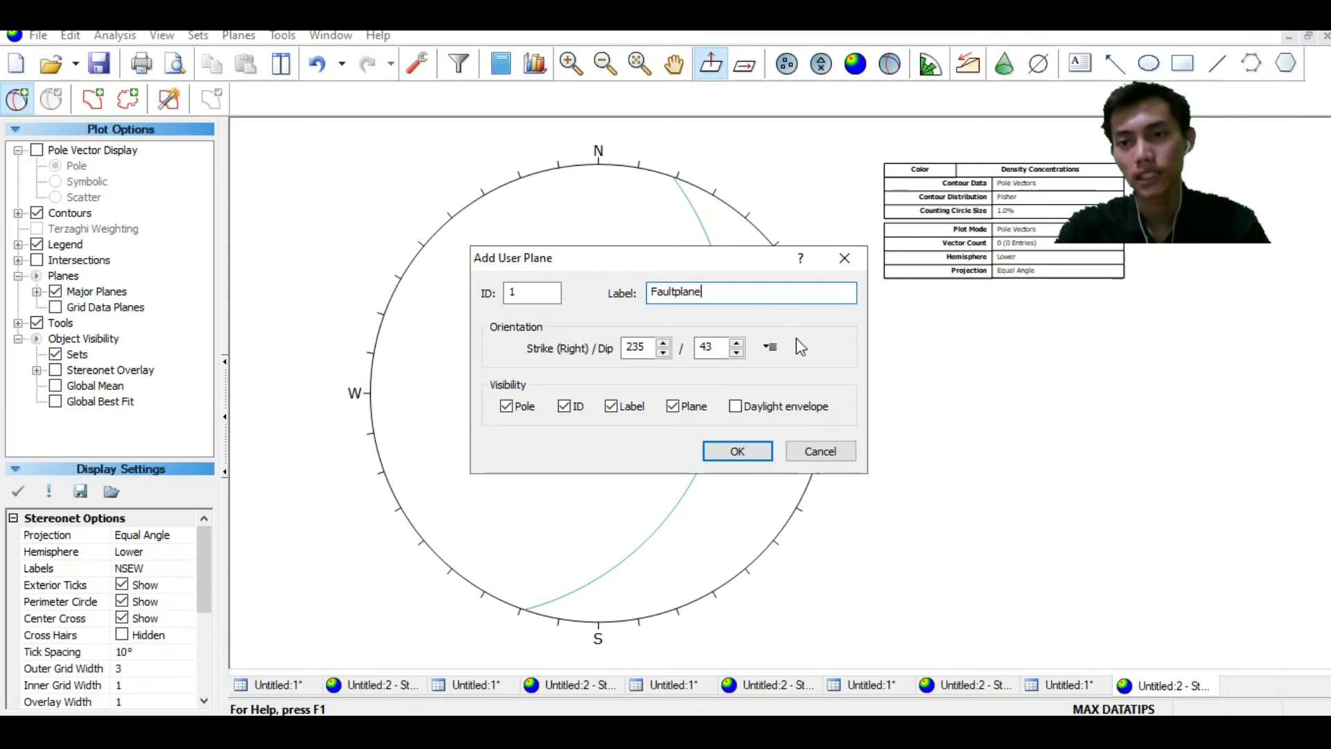
{"action": "left_click", "coordinate": [516, 415]}
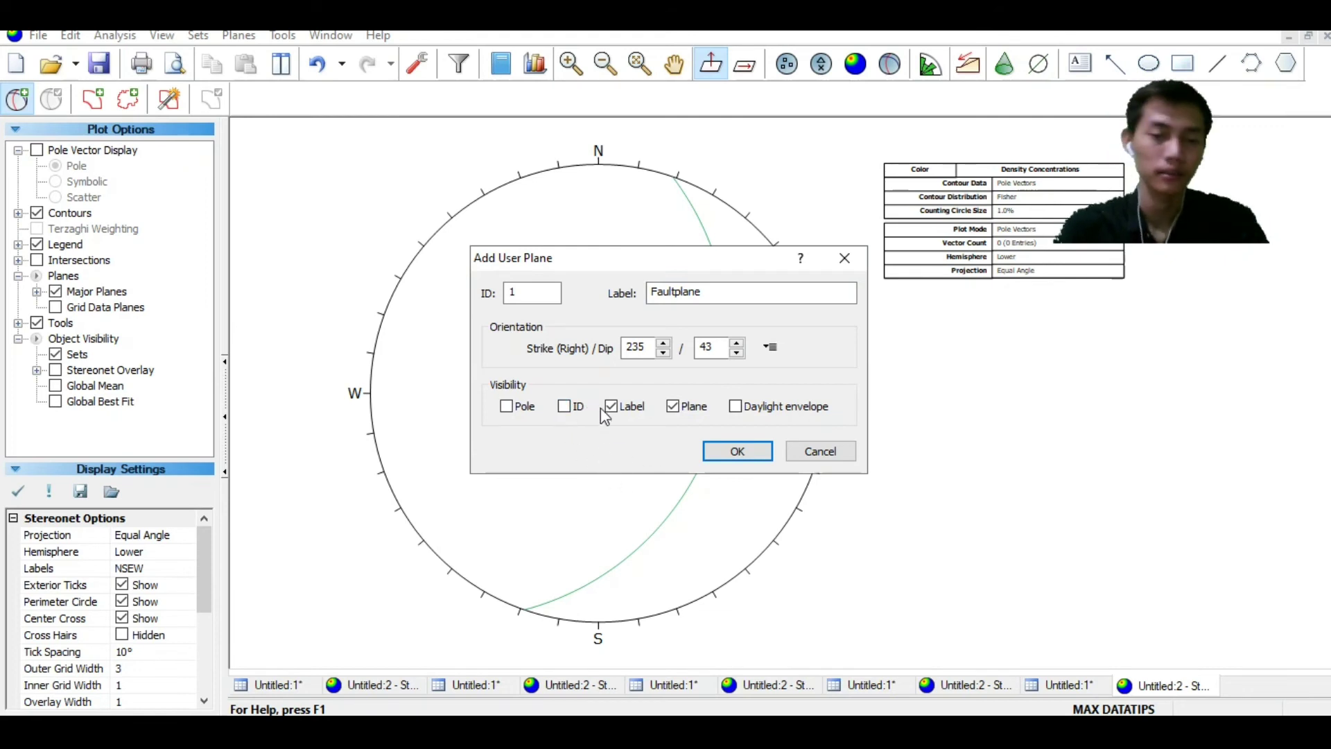
{"action": "left_click", "coordinate": [714, 455]}
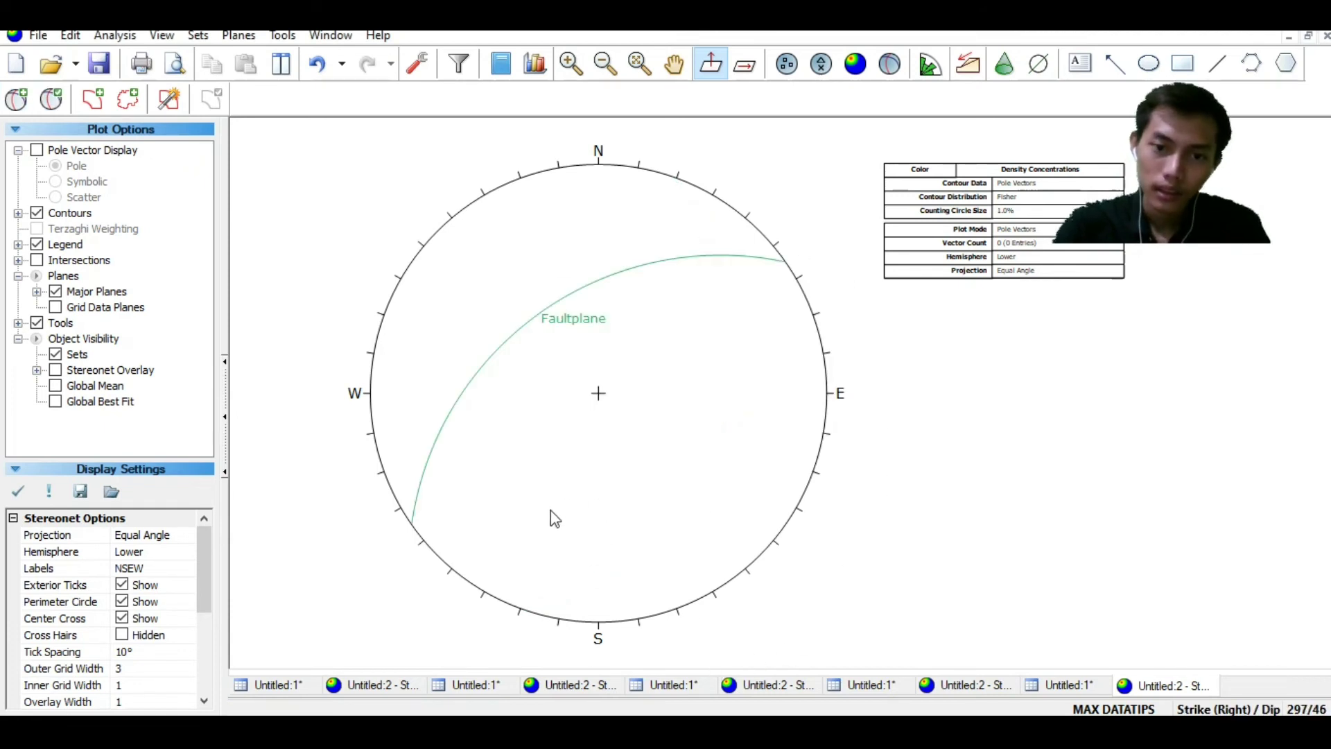
Add a second user plane at strike 108, dip 56 labelled Dragfold, using the drag fold orientation from the Sesar sheet
{"action": "left_click", "coordinate": [16, 99]}
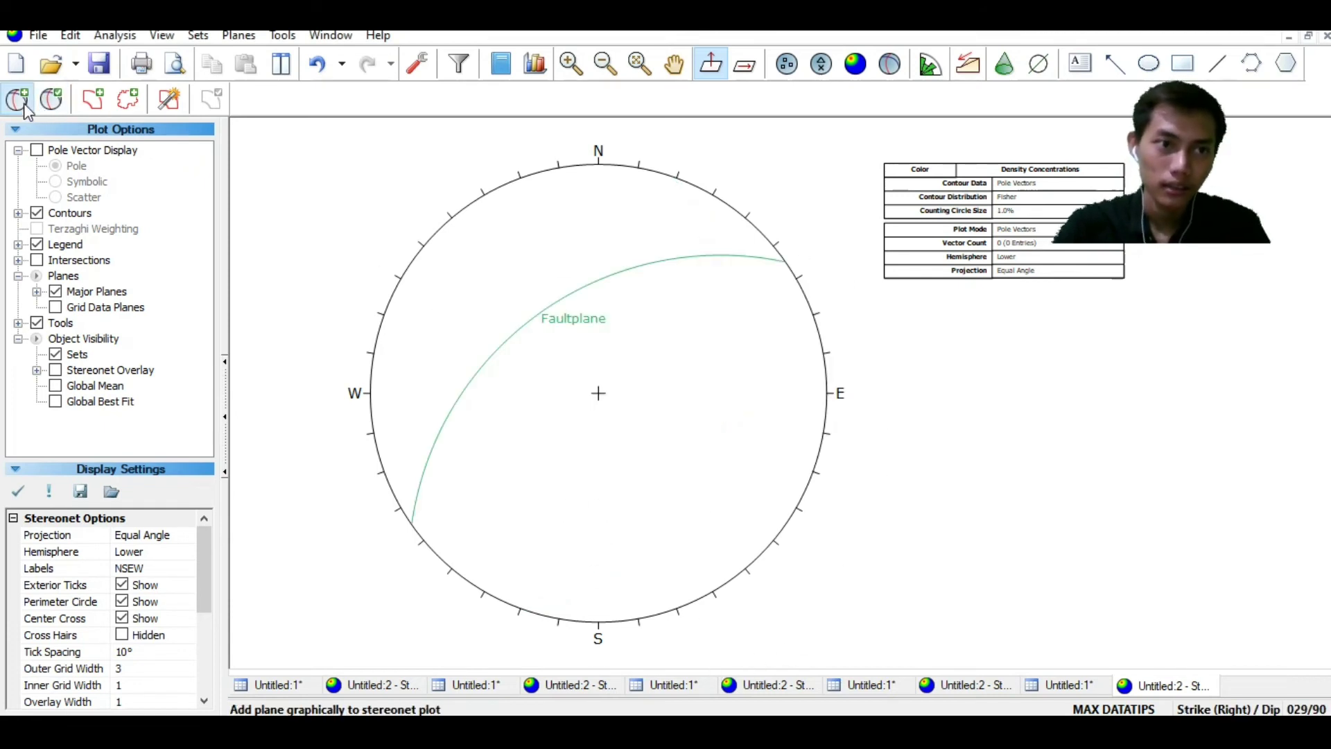
{"action": "left_click", "coordinate": [600, 464]}
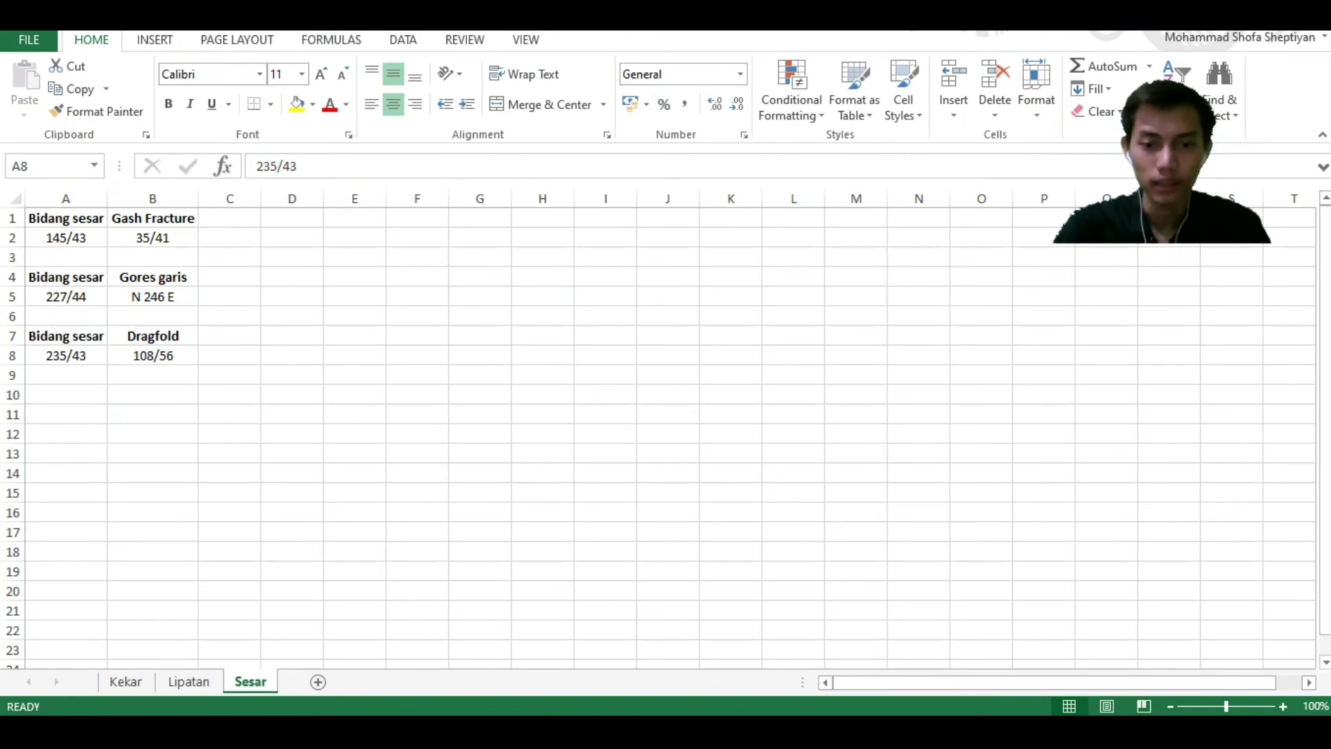
{"action": "key", "text": "alt+Tab"}
{"action": "left_click", "coordinate": [686, 292]}
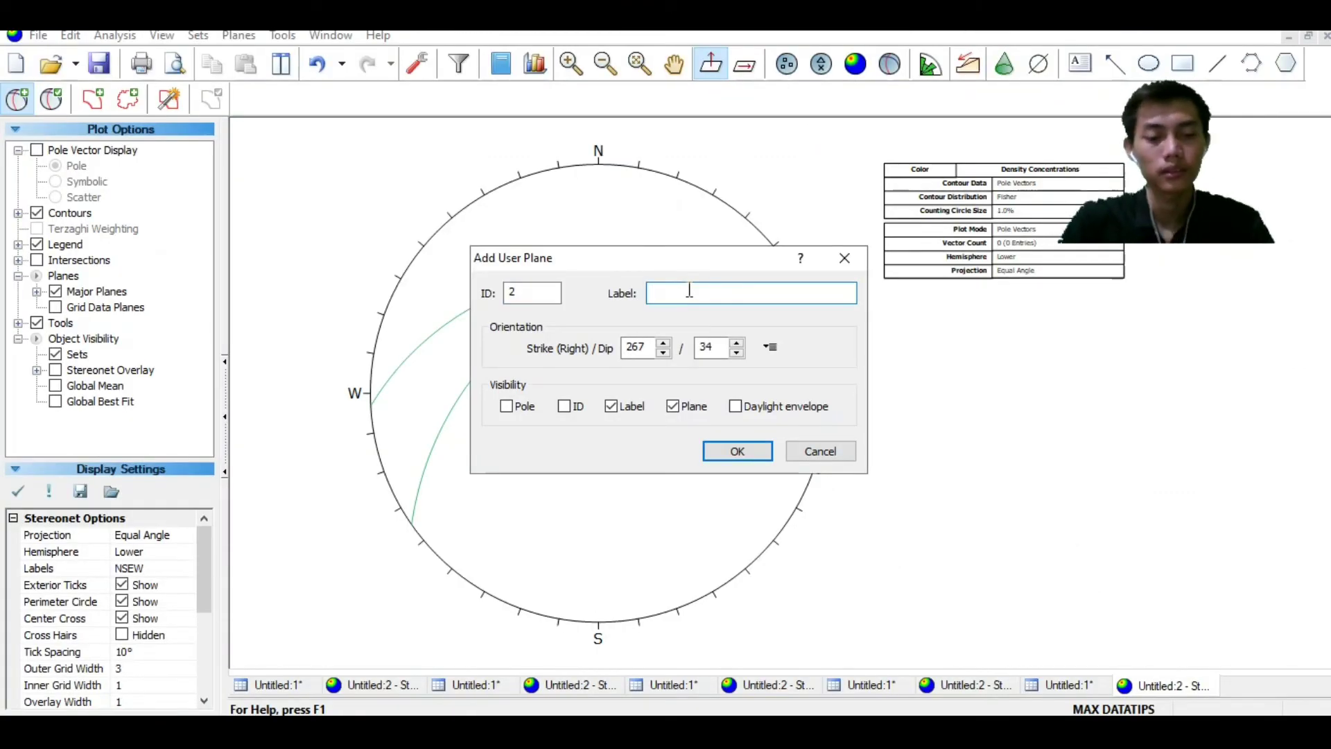
{"action": "left_click", "coordinate": [639, 347]}
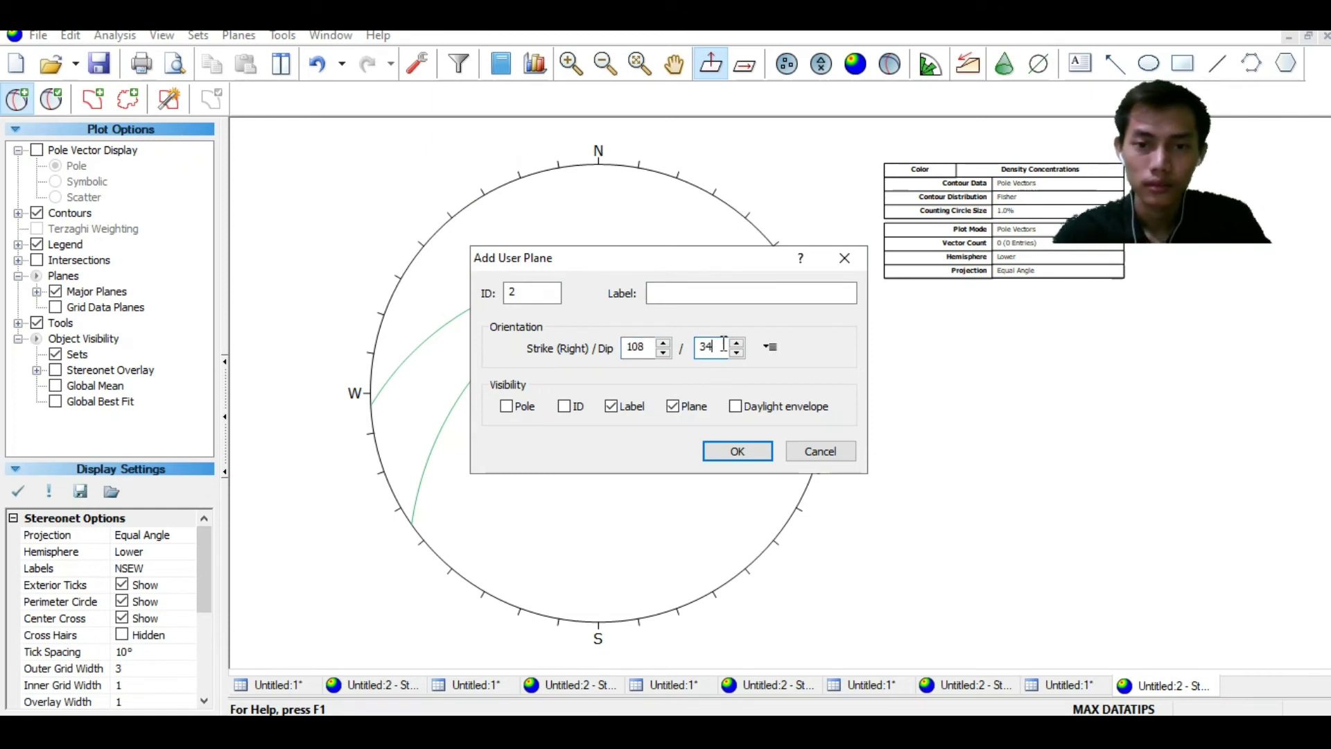
{"action": "type", "text": "56"}
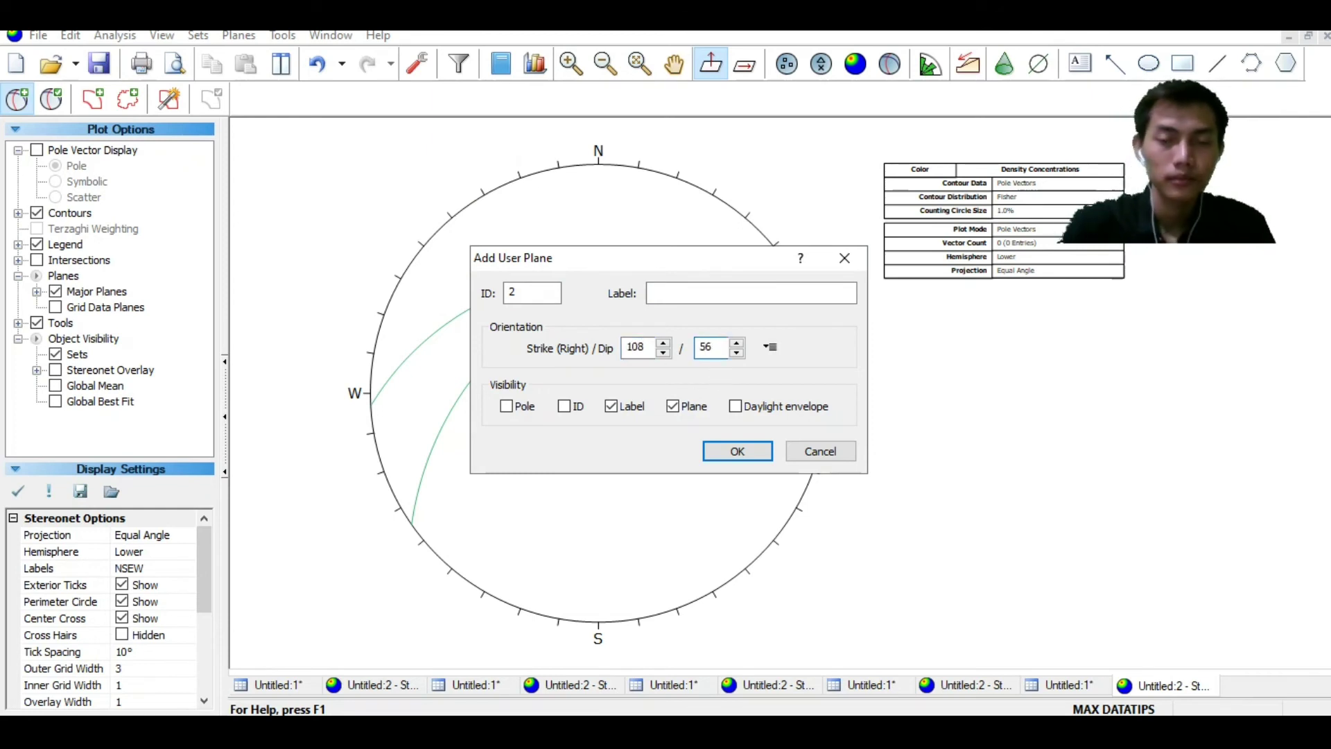
{"action": "left_click", "coordinate": [674, 290]}
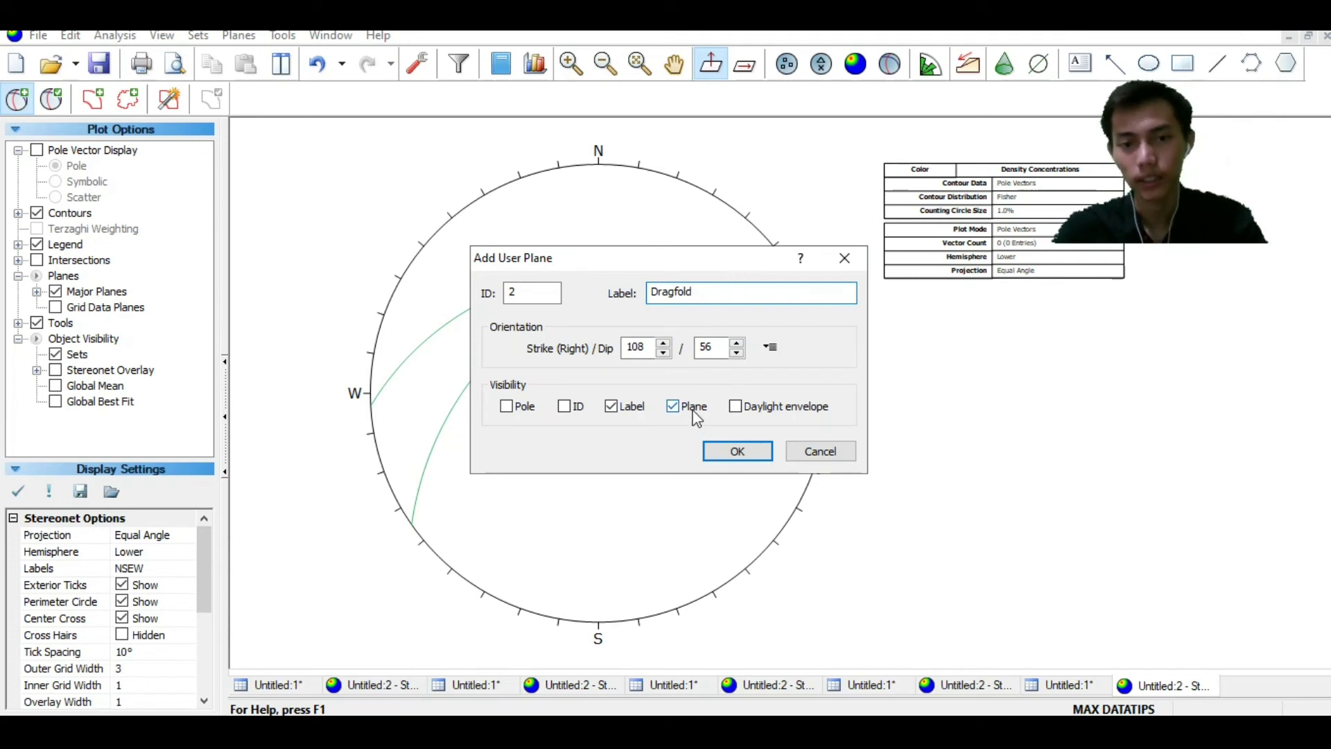
{"action": "left_click", "coordinate": [734, 451]}
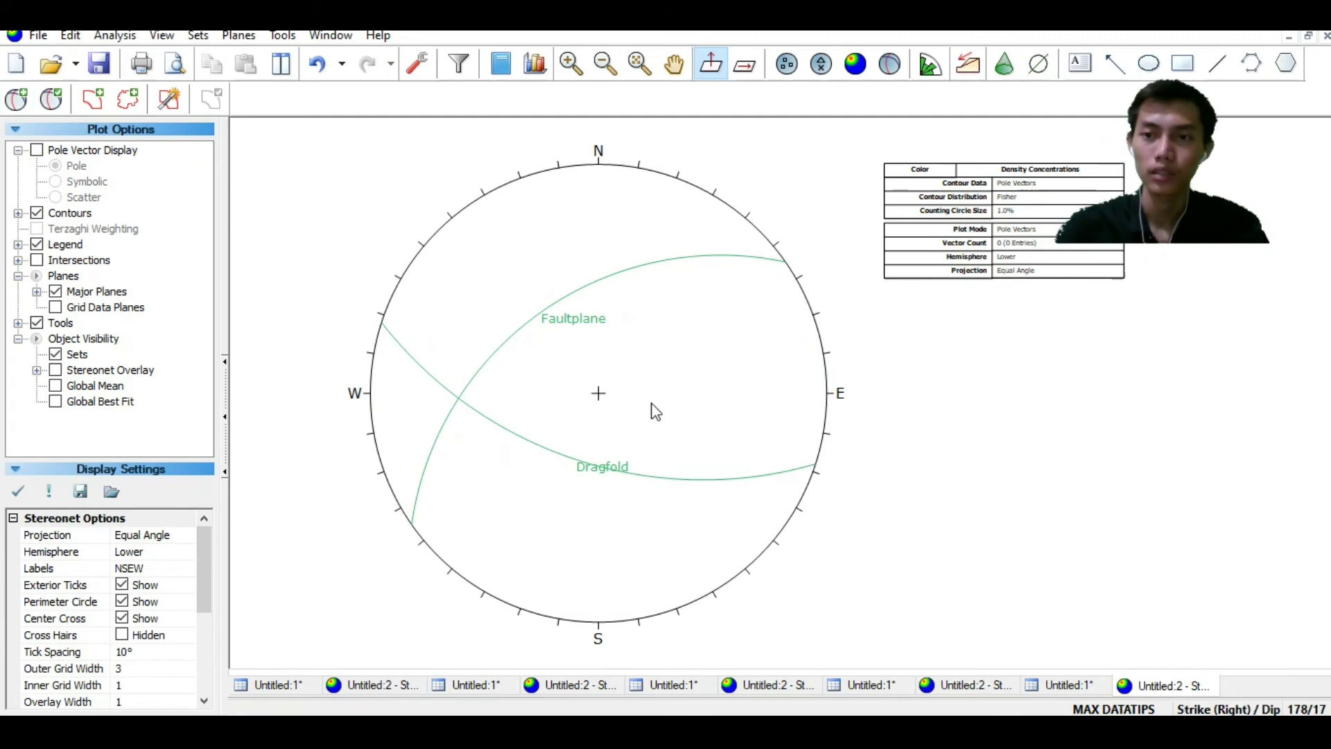
Add a user plane labelled Sigma 2 with its pole at the Faultplane and Dragfold intersection, showing the pole and hiding the plane
{"action": "scroll", "coordinate": [513, 426], "scroll_direction": "up", "scroll_amount": 1}
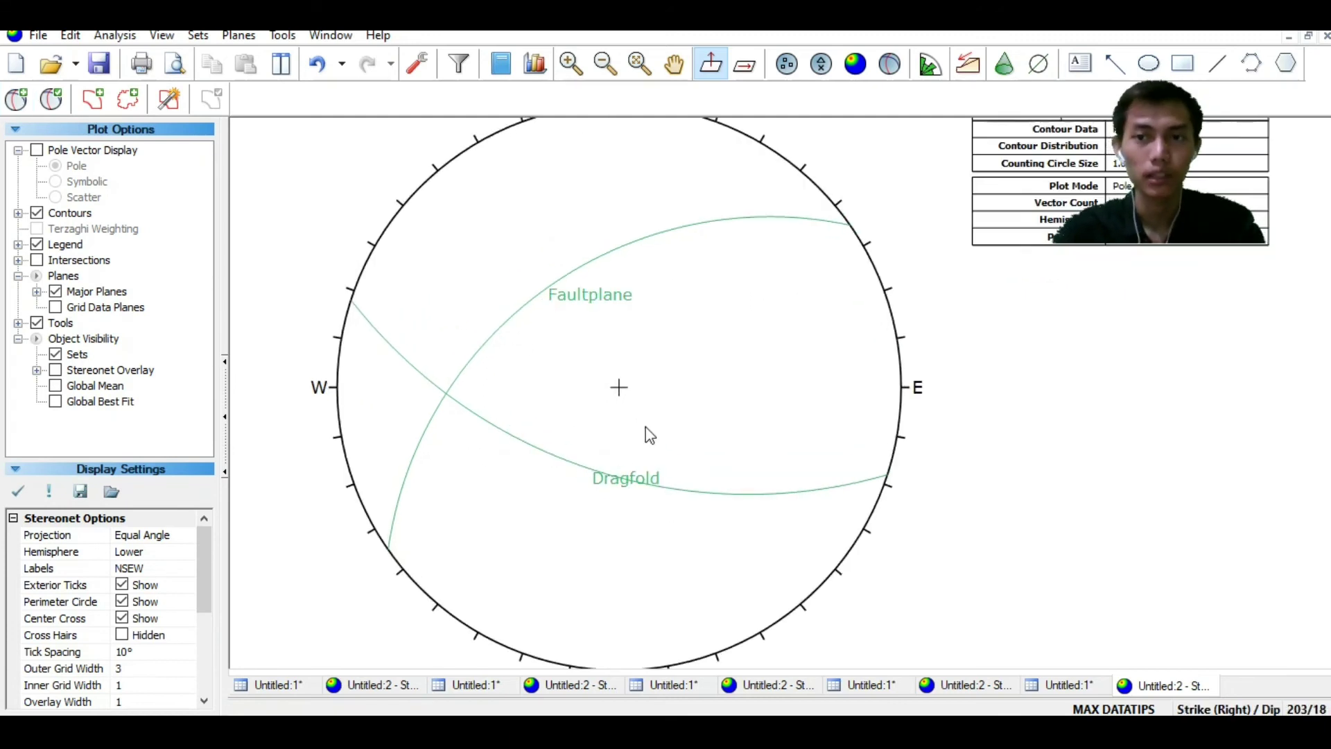
{"action": "left_click", "coordinate": [17, 99]}
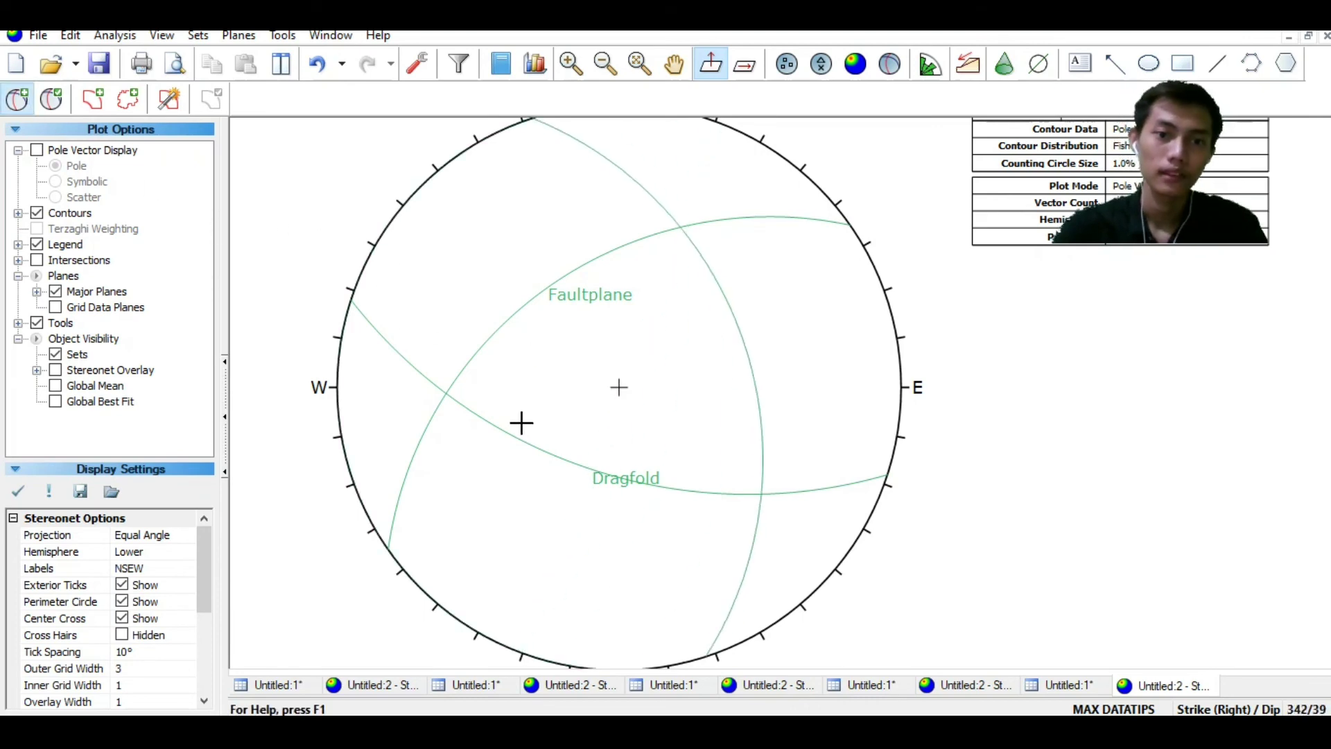
{"action": "scroll", "coordinate": [455, 407], "scroll_direction": "up", "scroll_amount": 1}
{"action": "scroll", "coordinate": [436, 395], "scroll_direction": "up", "scroll_amount": 1}
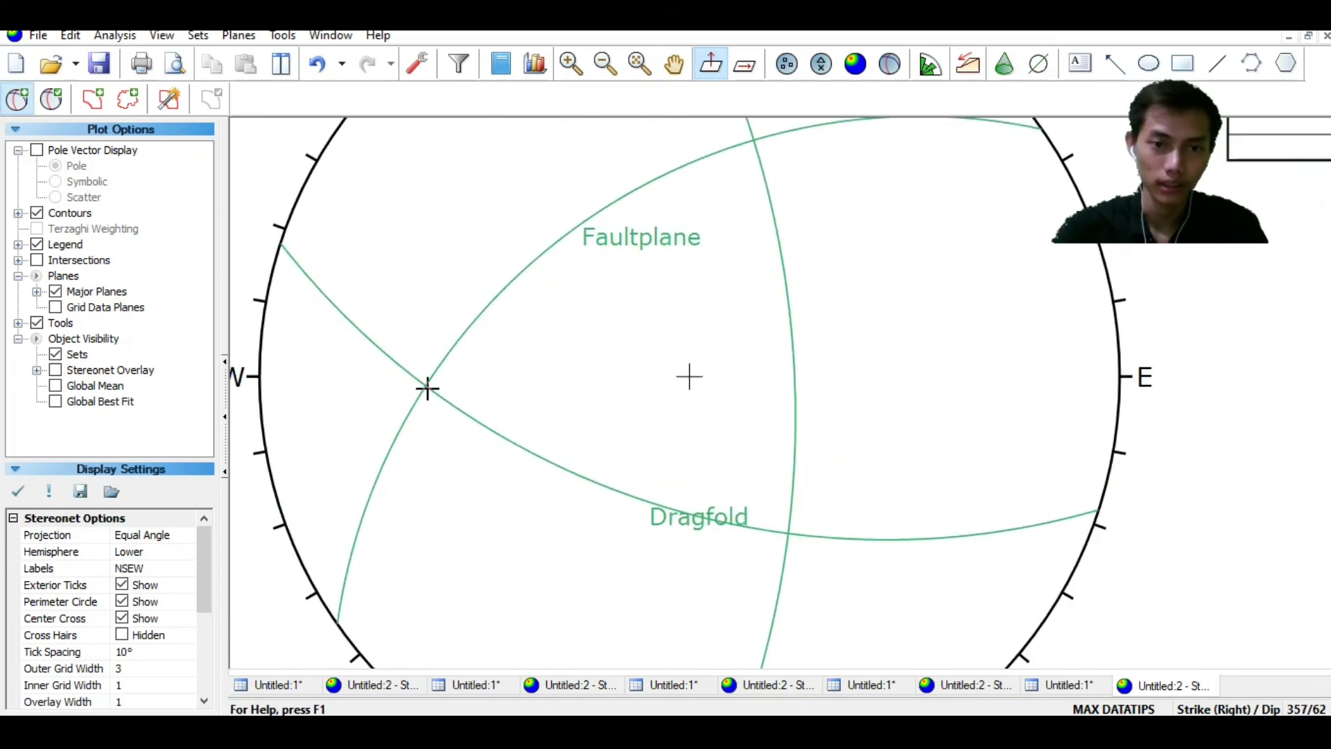
{"action": "left_click", "coordinate": [426, 387]}
{"action": "left_click", "coordinate": [670, 298]}
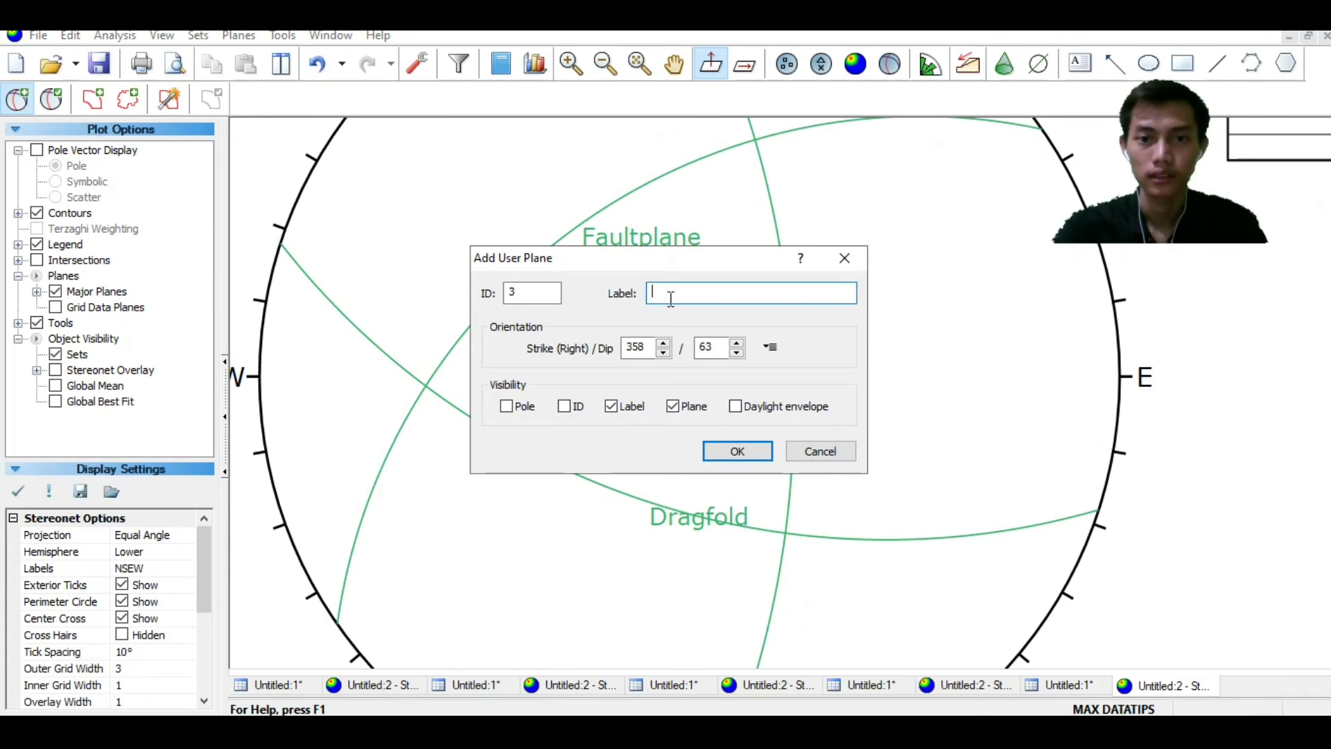
{"action": "type", "text": "Sigma 2"}
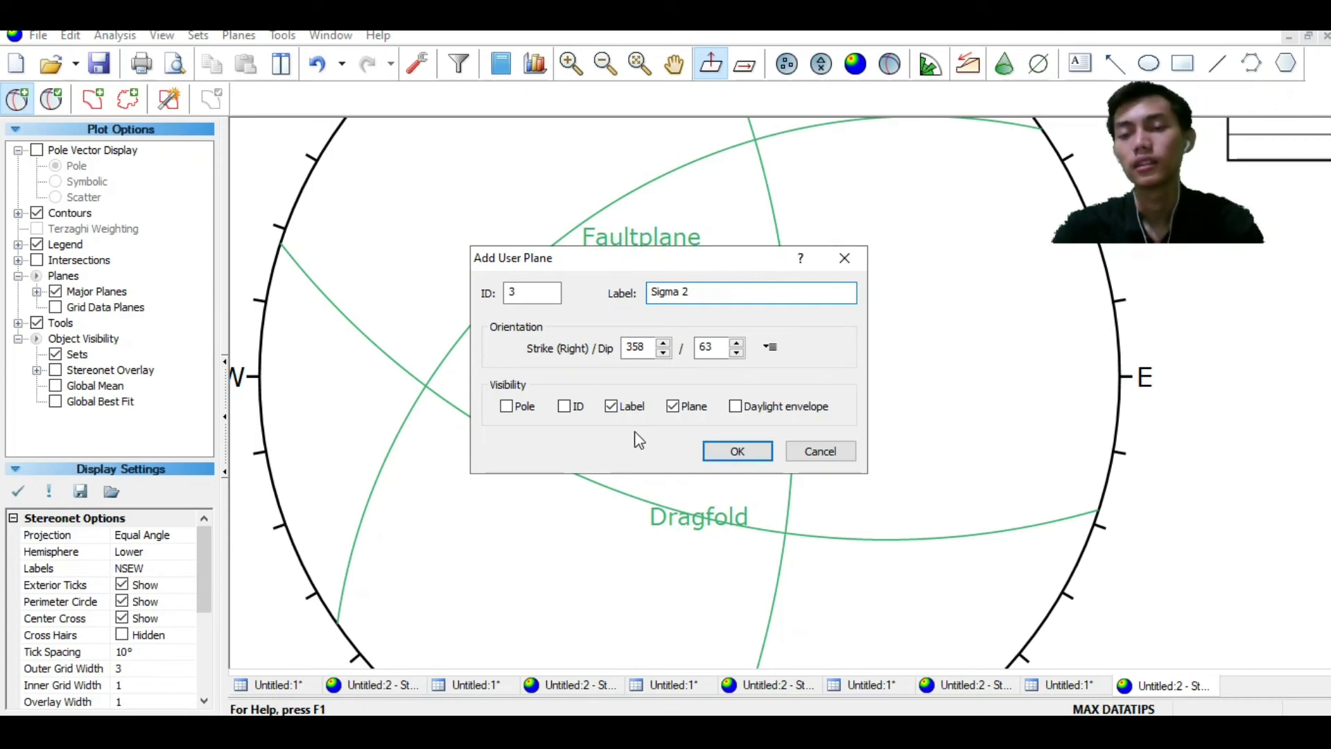
{"action": "left_click", "coordinate": [522, 406]}
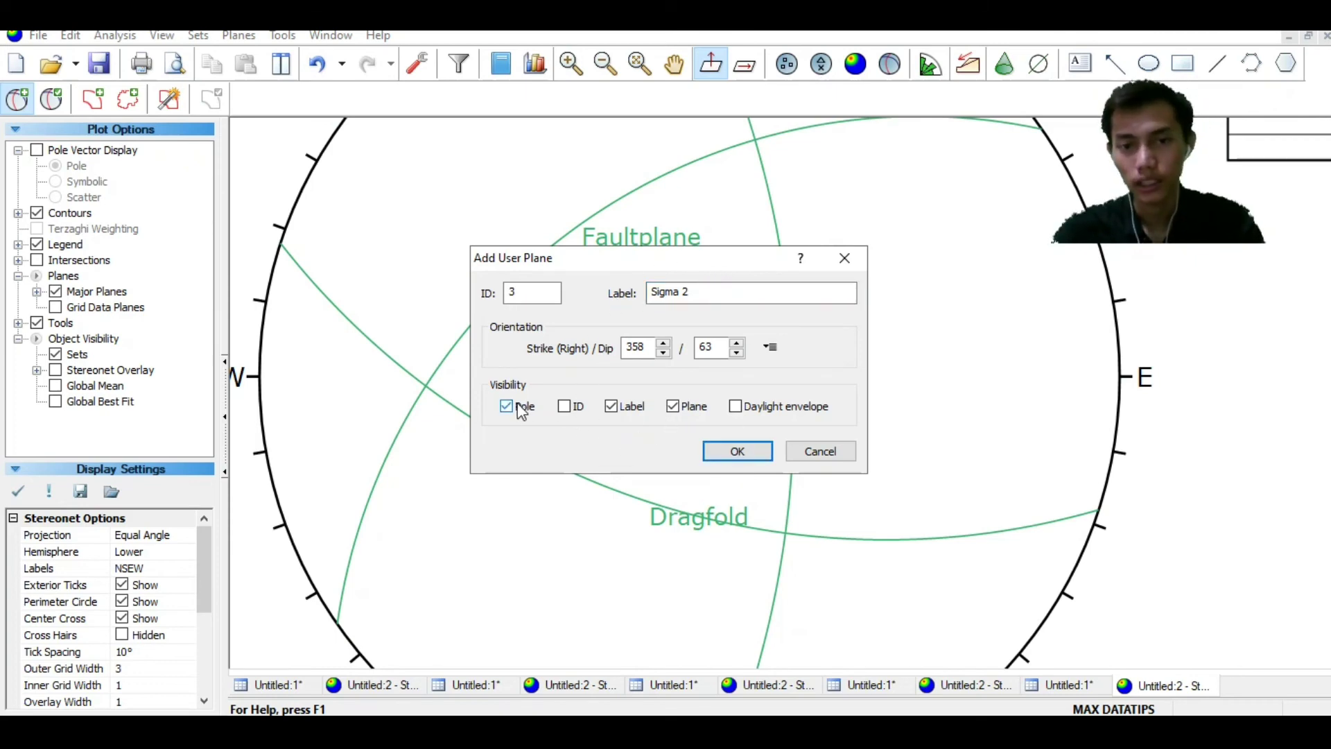
{"action": "left_click", "coordinate": [674, 406]}
{"action": "left_click", "coordinate": [739, 458]}
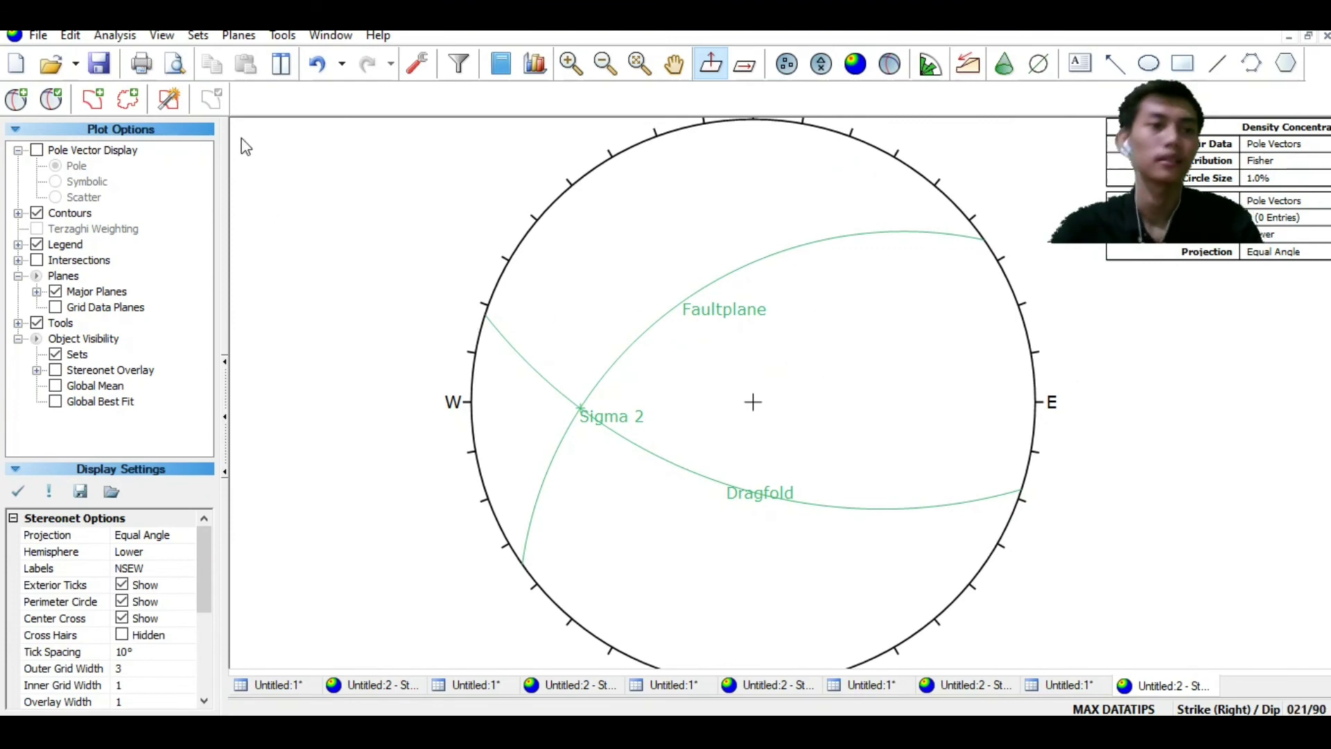
Add a user plane labelled Griddleplane, at about 357/62, with its pole picked on Sigma 2, showing the plane and hiding the pole
{"action": "left_click", "coordinate": [16, 98]}
{"action": "scroll", "coordinate": [645, 435], "scroll_direction": "up", "scroll_amount": 2}
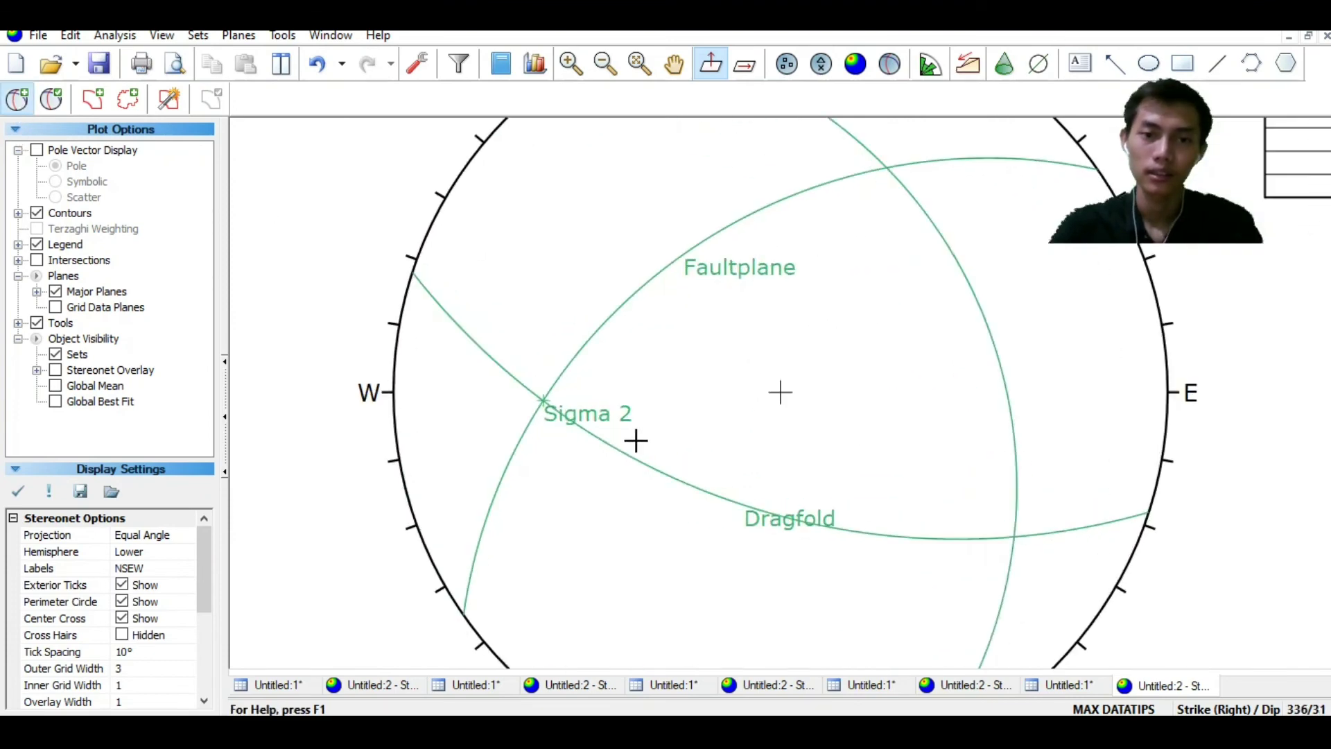
{"action": "scroll", "coordinate": [636, 440], "scroll_direction": "down", "scroll_amount": 2}
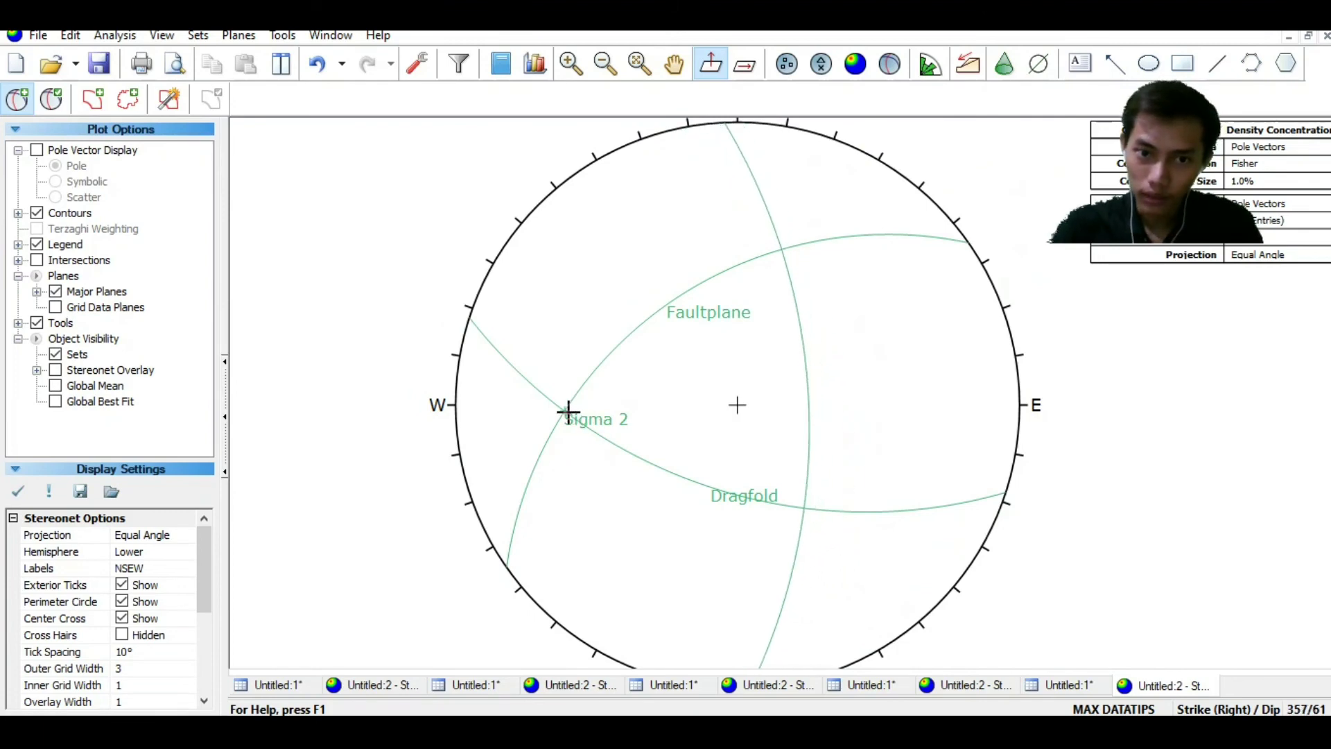
{"action": "scroll", "coordinate": [567, 411], "scroll_direction": "up", "scroll_amount": 1}
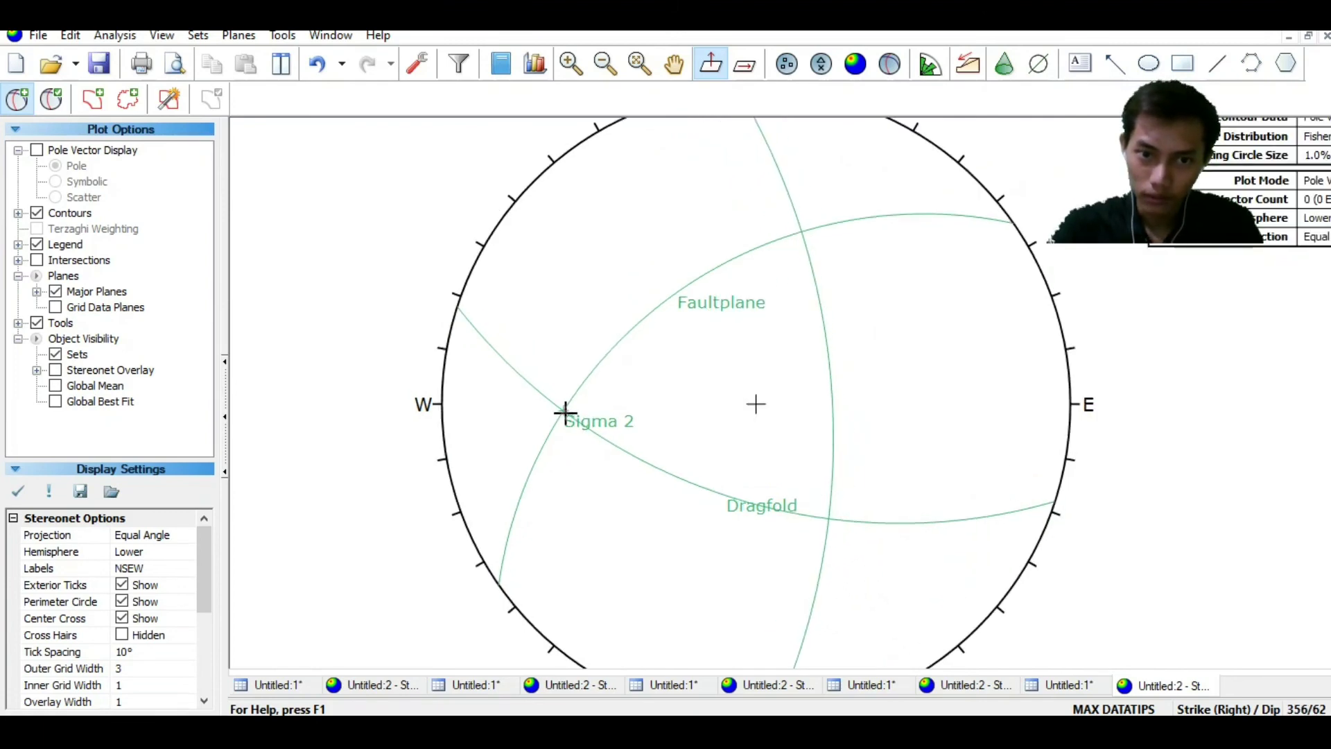
{"action": "left_click", "coordinate": [565, 411]}
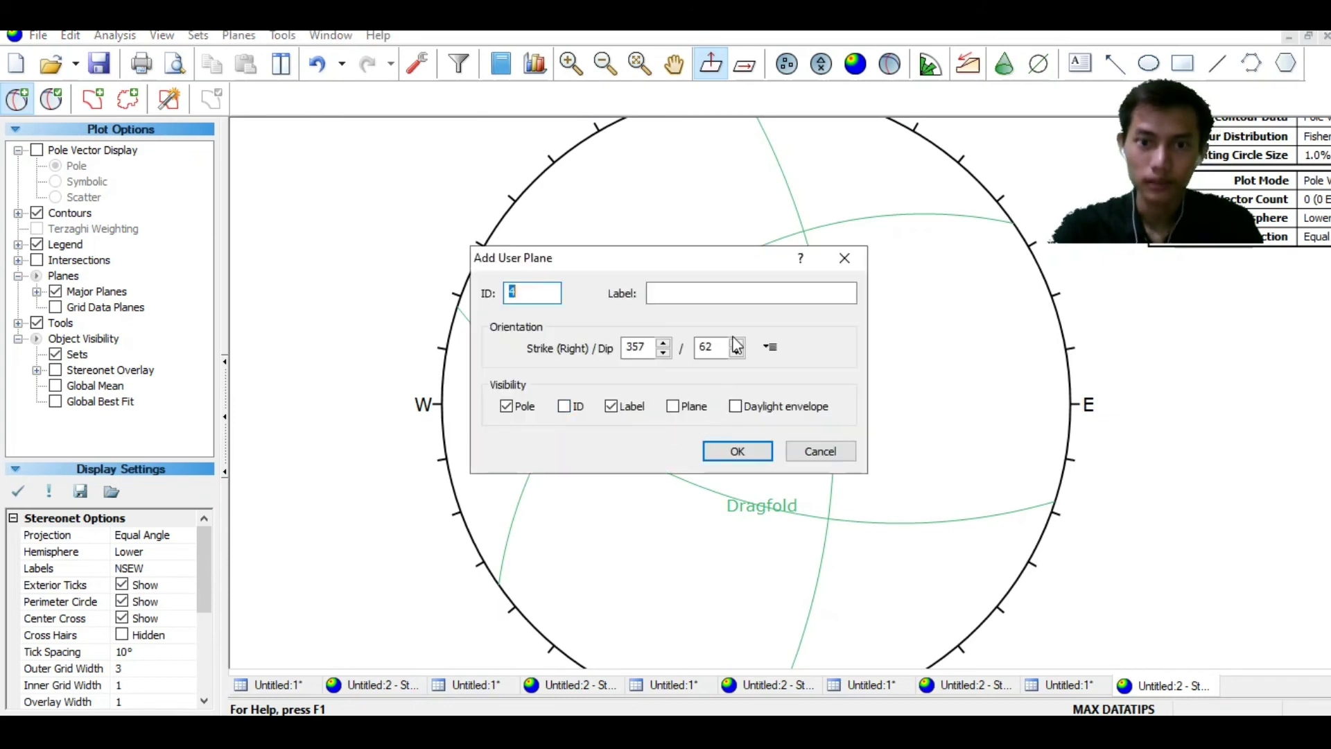
{"action": "left_click", "coordinate": [734, 291]}
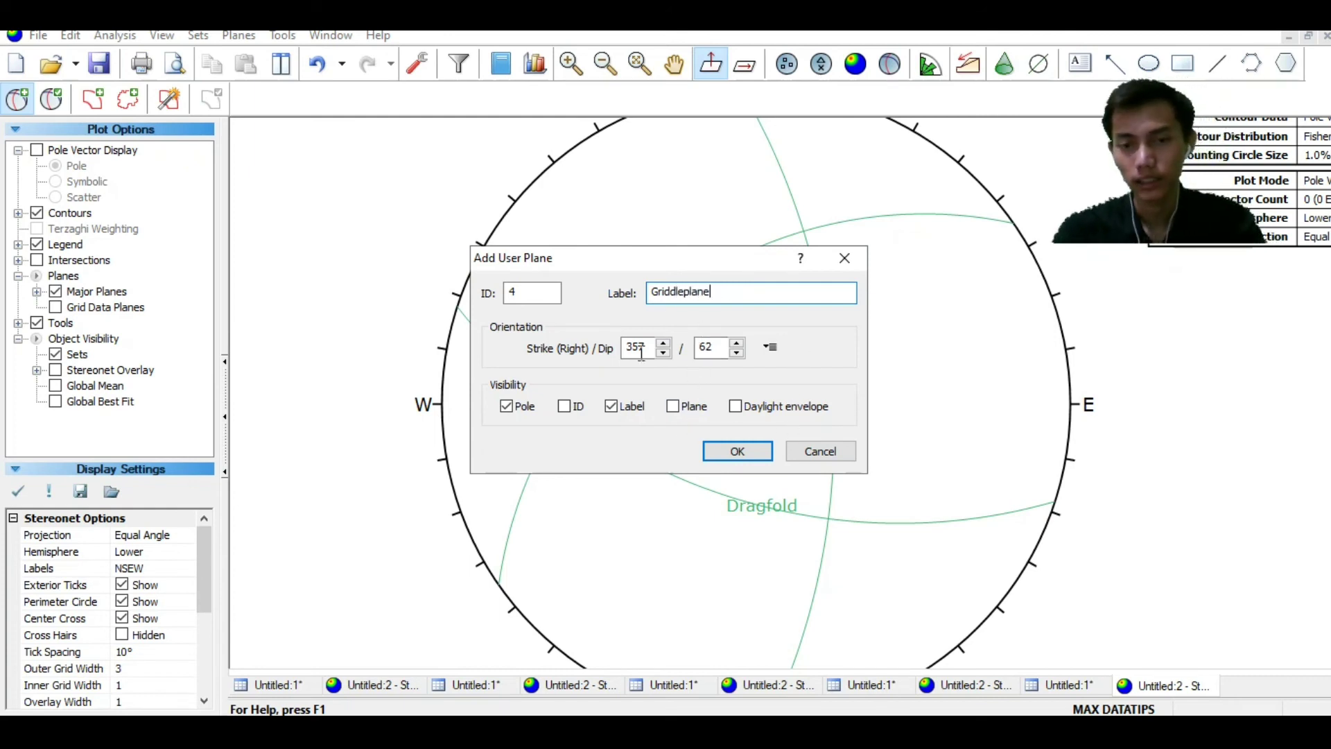
{"action": "left_click", "coordinate": [676, 409]}
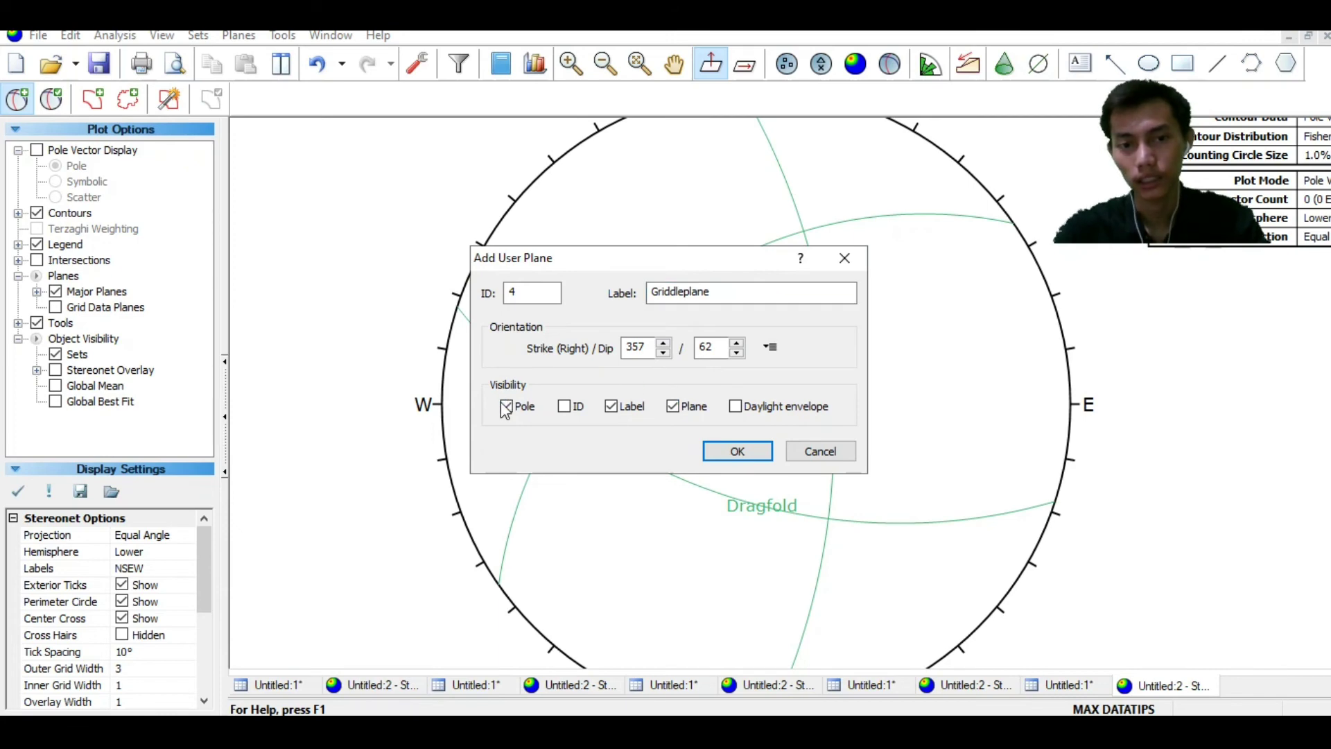
{"action": "left_click", "coordinate": [737, 451]}
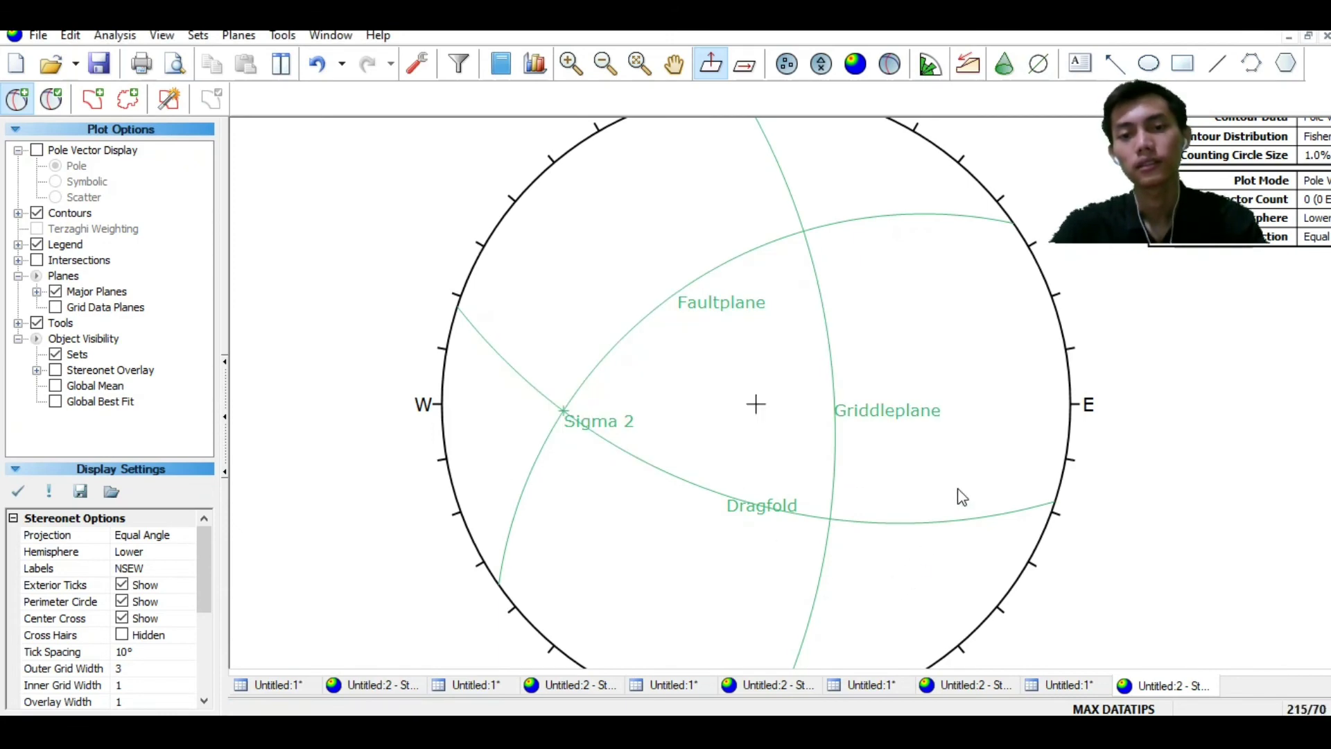
Examine where Griddleplane crosses Faultplane and Dragfold on the stereonet
{"action": "scroll", "coordinate": [960, 496], "scroll_direction": "down", "scroll_amount": 3}
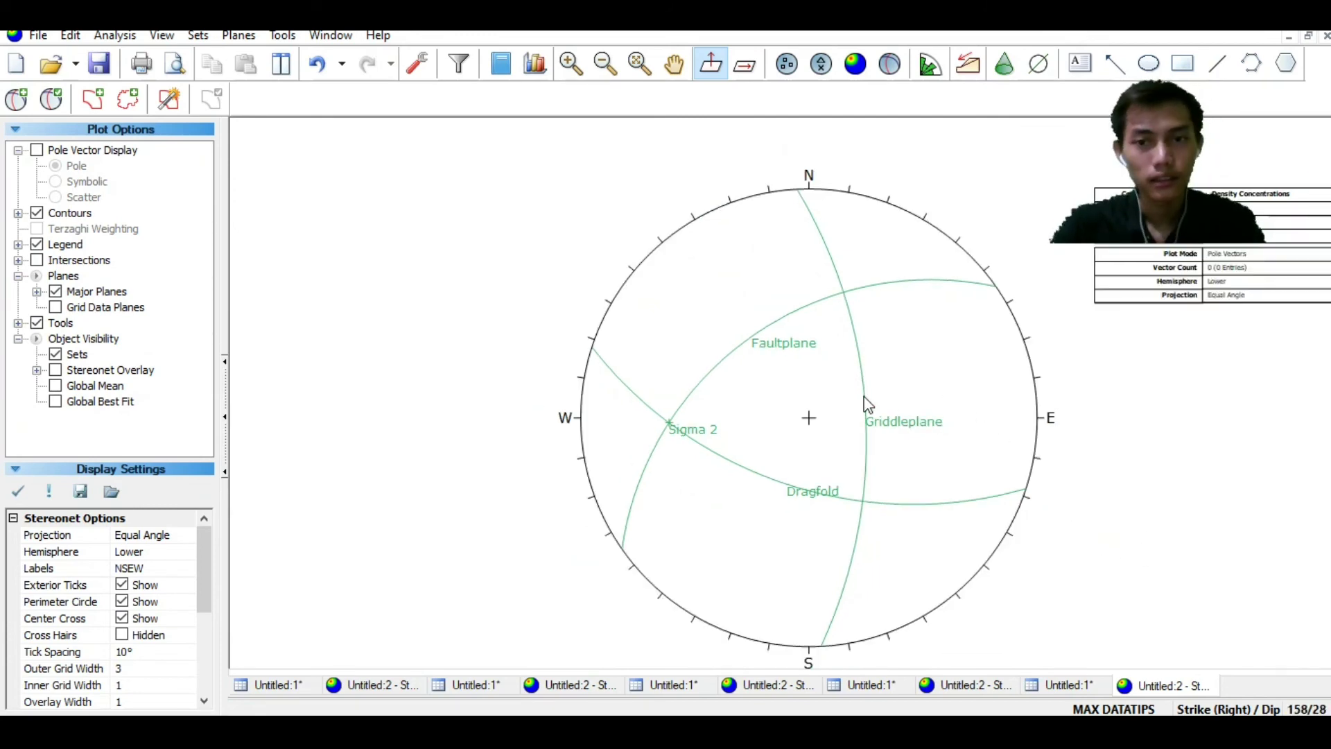
{"action": "mouse_move", "coordinate": [879, 408]}
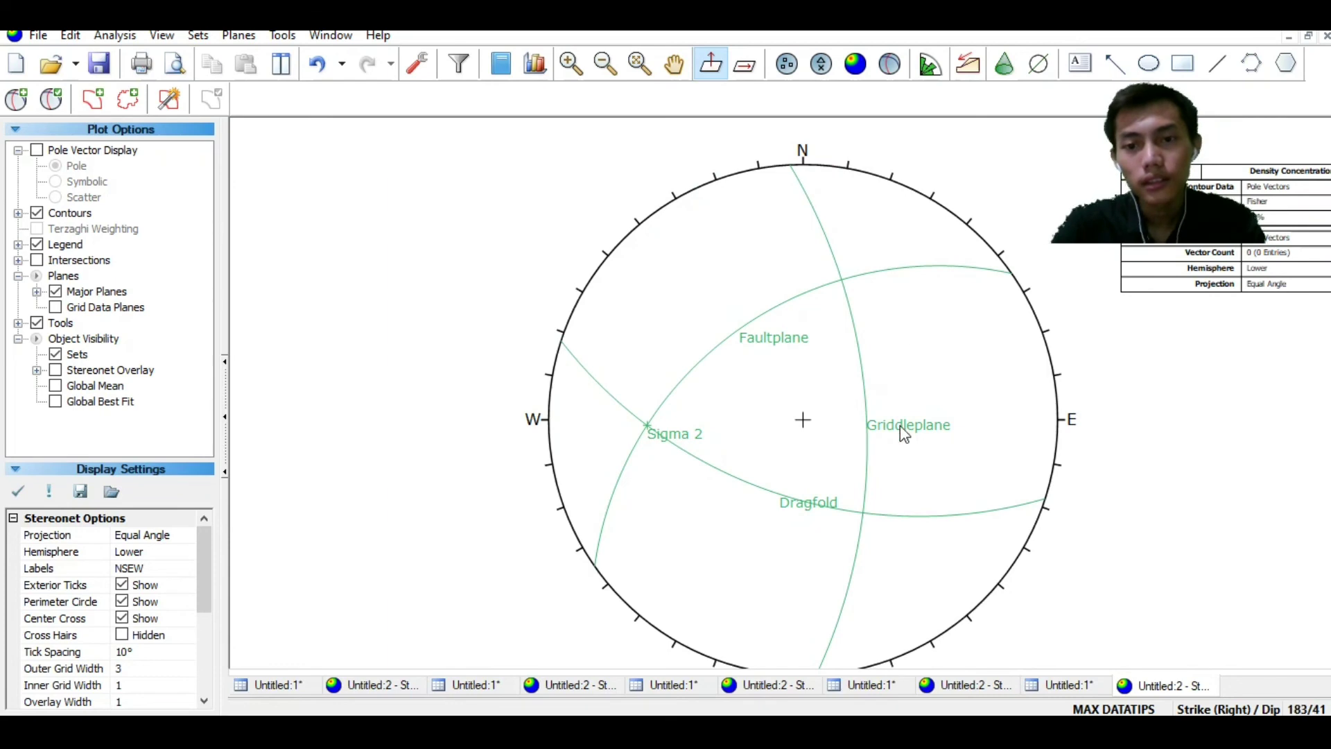
{"action": "scroll", "coordinate": [899, 425], "scroll_direction": "up", "scroll_amount": 1}
{"action": "scroll", "coordinate": [906, 437], "scroll_direction": "down", "scroll_amount": 1}
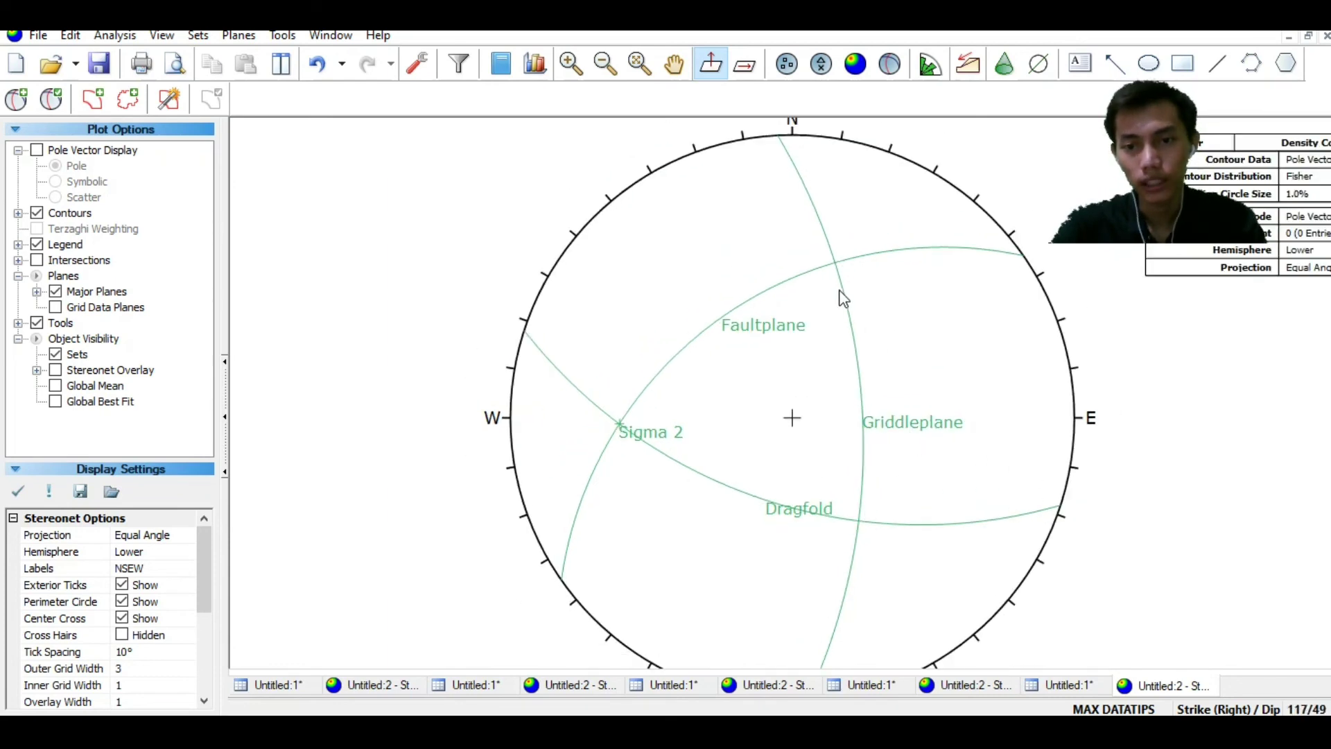
{"action": "mouse_move", "coordinate": [858, 531]}
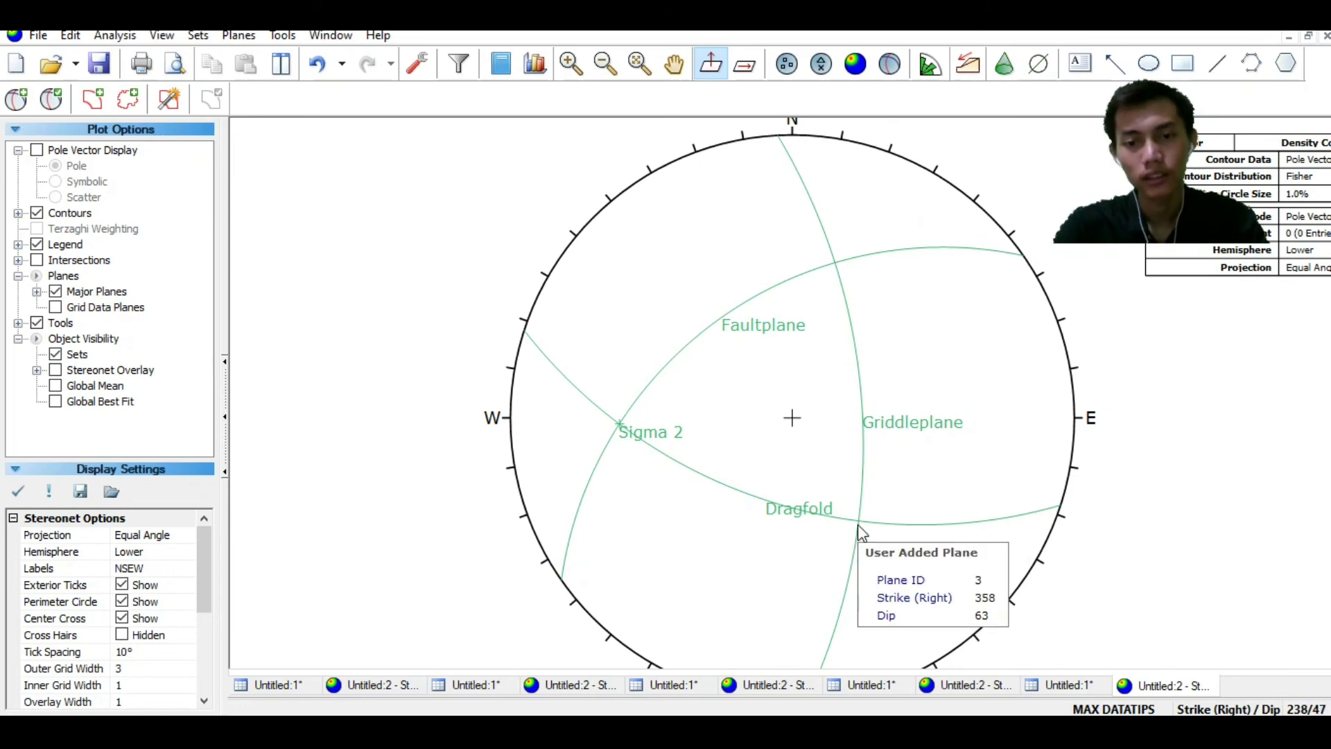
Add a user plane labelled Sigma 3' at 237/47, its pole on the Griddleplane and Dragfold intersection, showing the pole and hiding the plane
{"action": "scroll", "coordinate": [704, 443], "scroll_direction": "up", "scroll_amount": 1}
{"action": "left_click", "coordinate": [17, 99]}
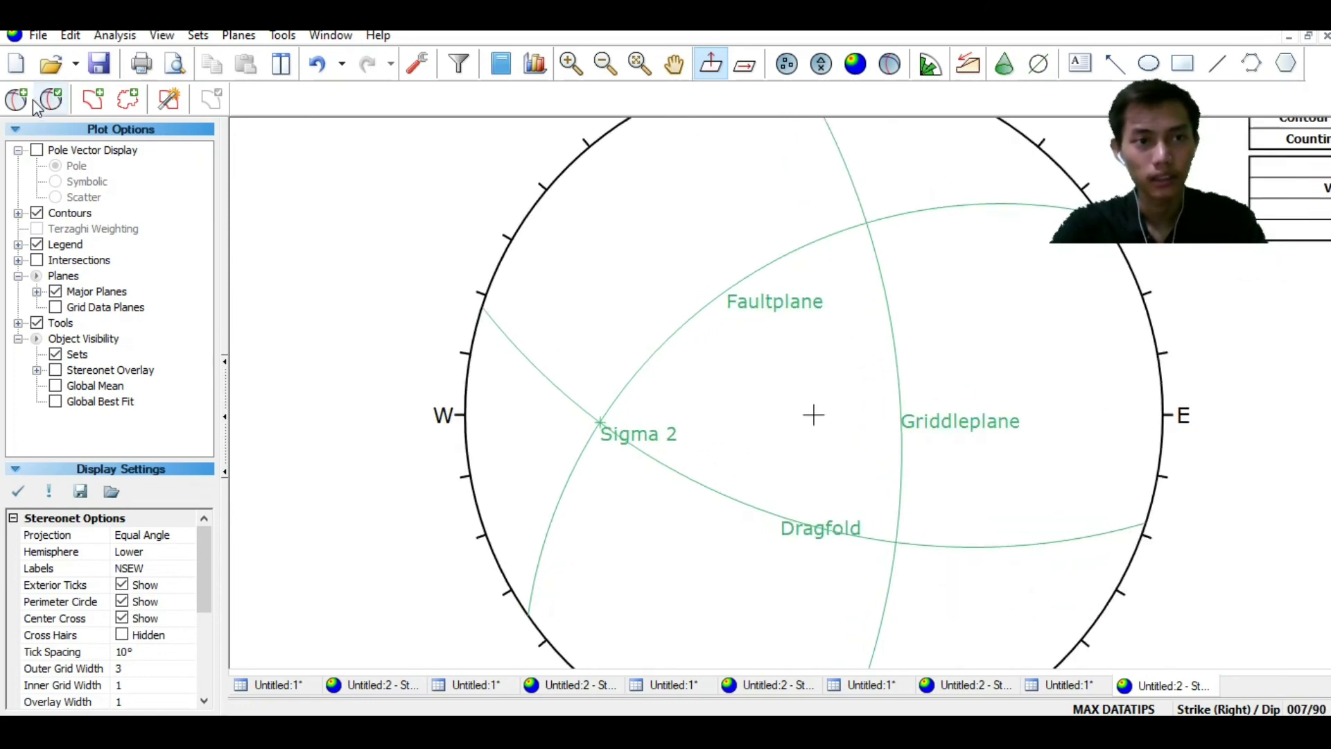
{"action": "scroll", "coordinate": [915, 558], "scroll_direction": "up", "scroll_amount": 1}
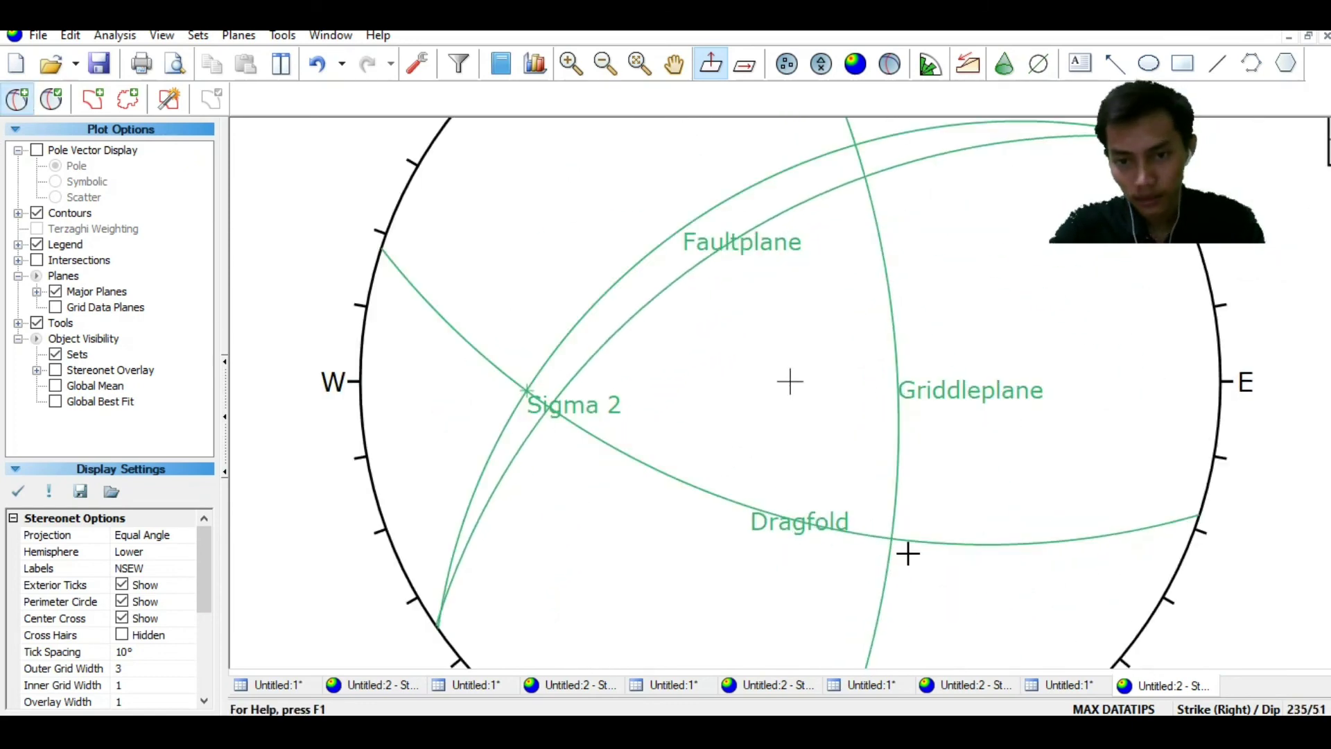
{"action": "scroll", "coordinate": [905, 548], "scroll_direction": "up", "scroll_amount": 1}
{"action": "left_click", "coordinate": [894, 540]}
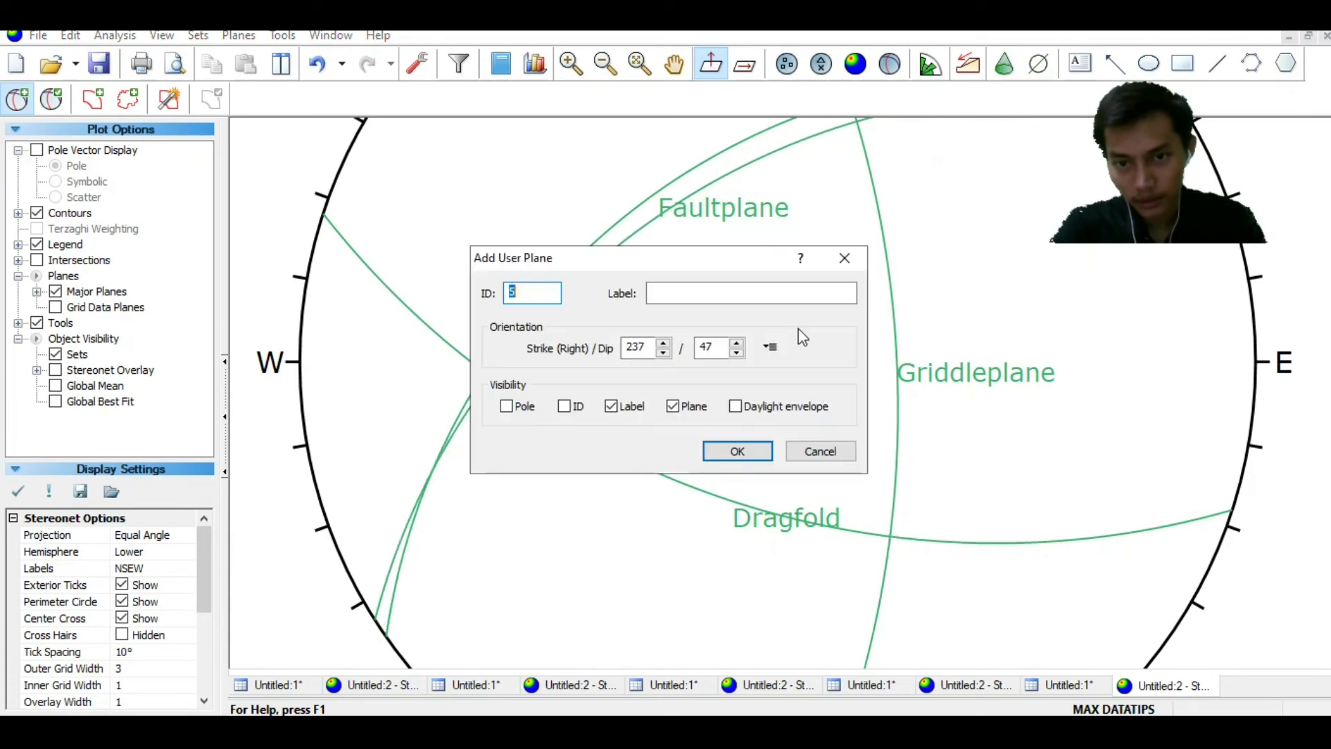
{"action": "left_click", "coordinate": [761, 297]}
{"action": "type", "text": "Sig"}
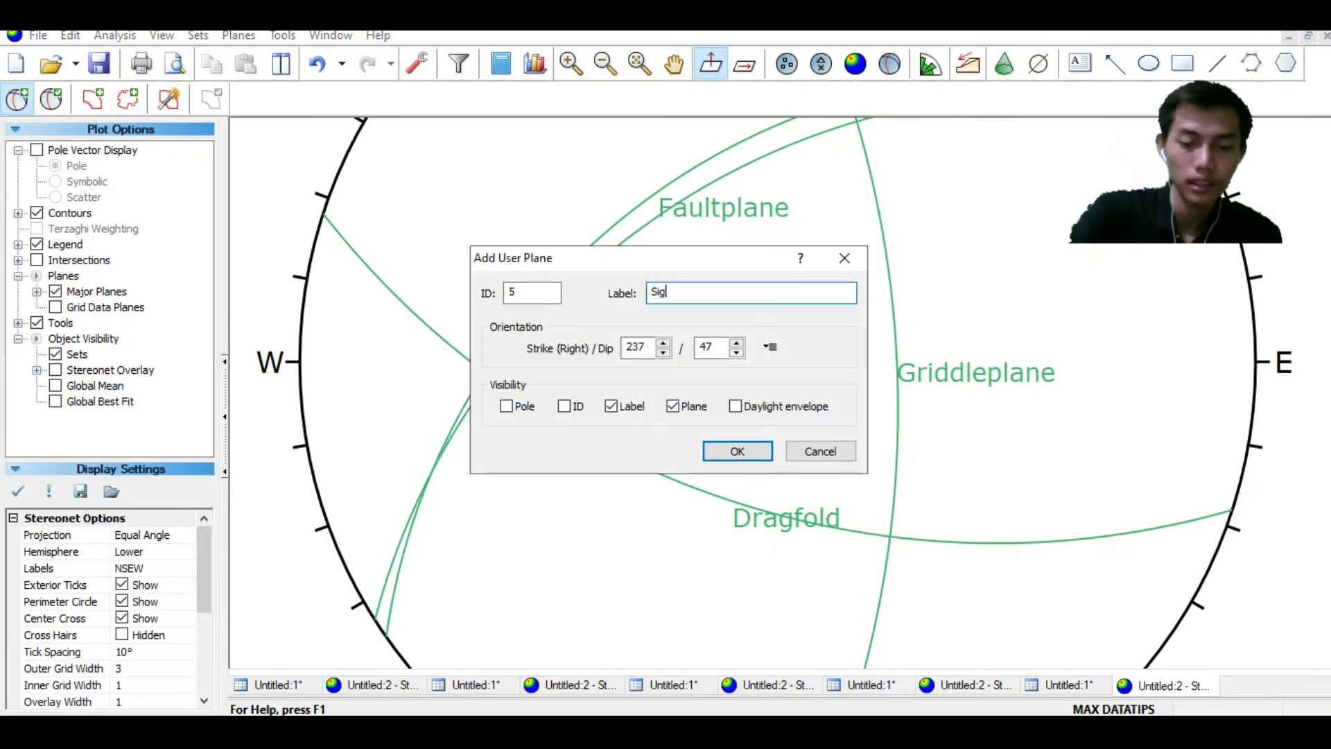
{"action": "type", "text": "ma 3'"}
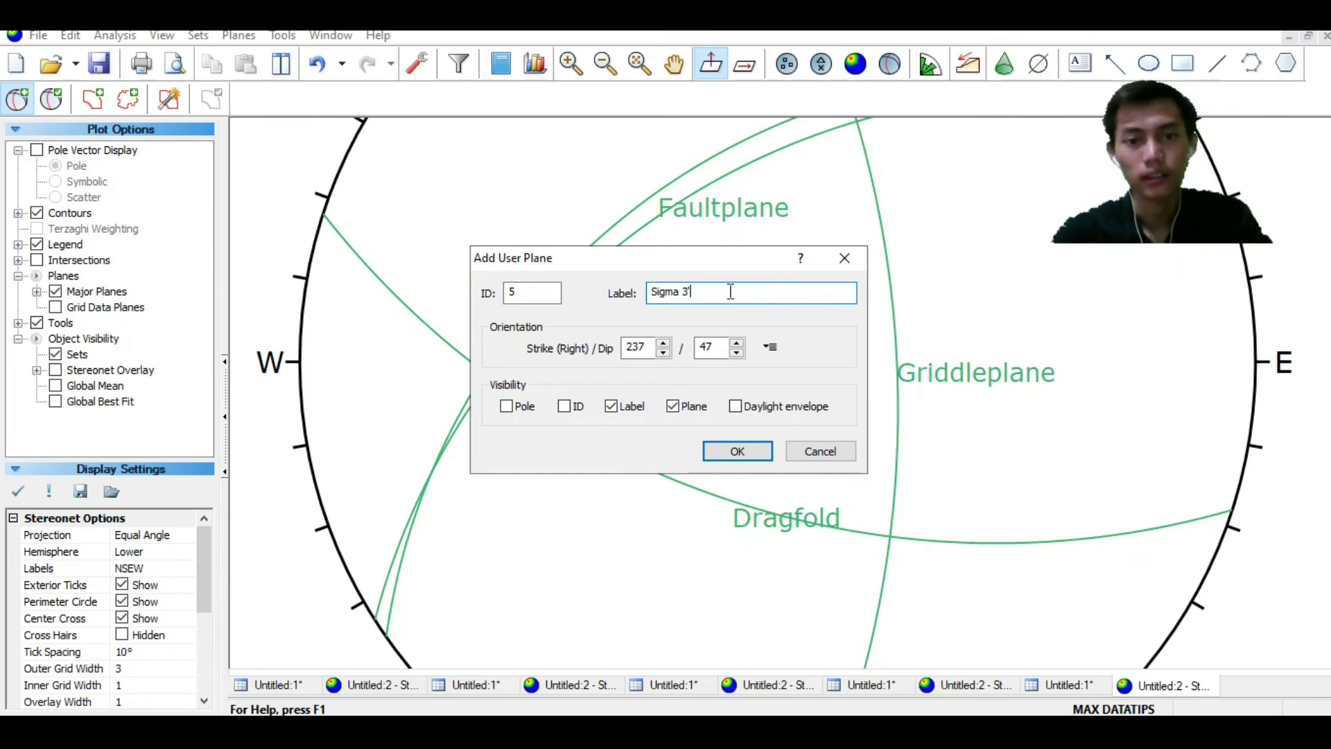
{"action": "left_click", "coordinate": [673, 407]}
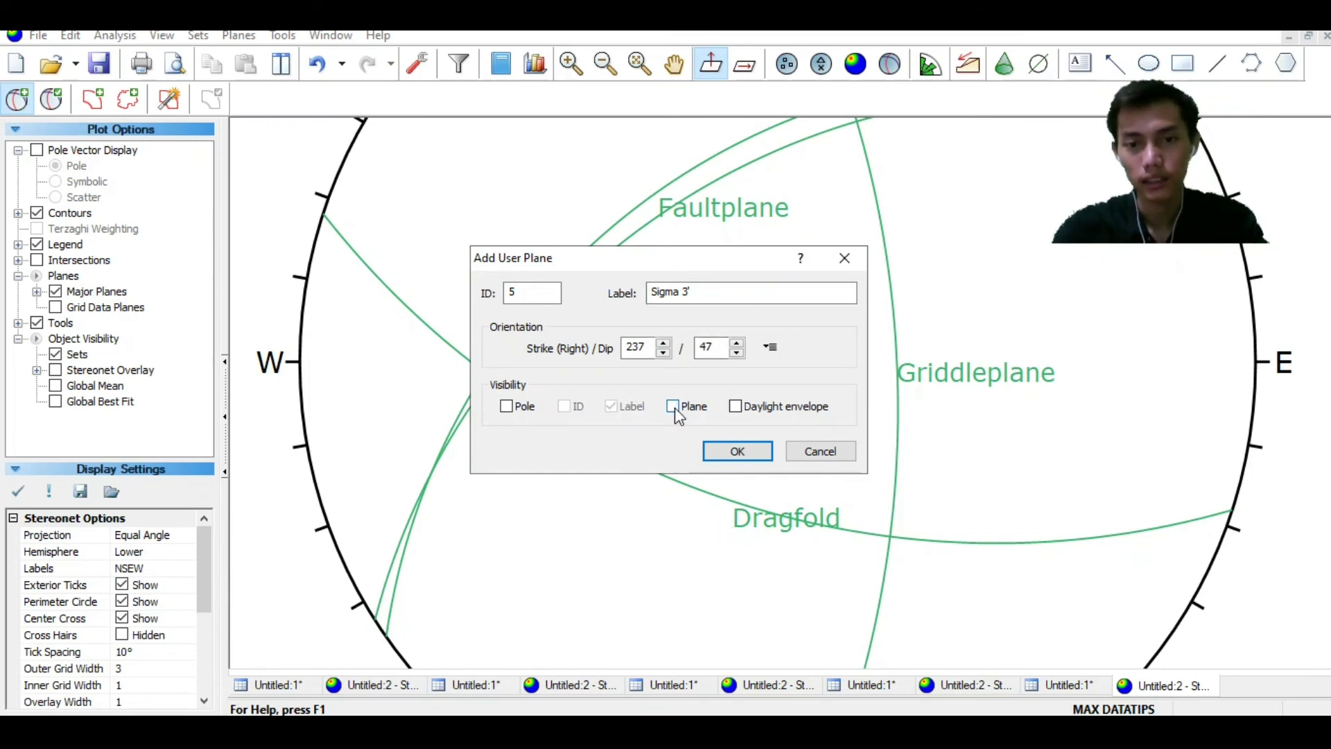
{"action": "left_click", "coordinate": [506, 407]}
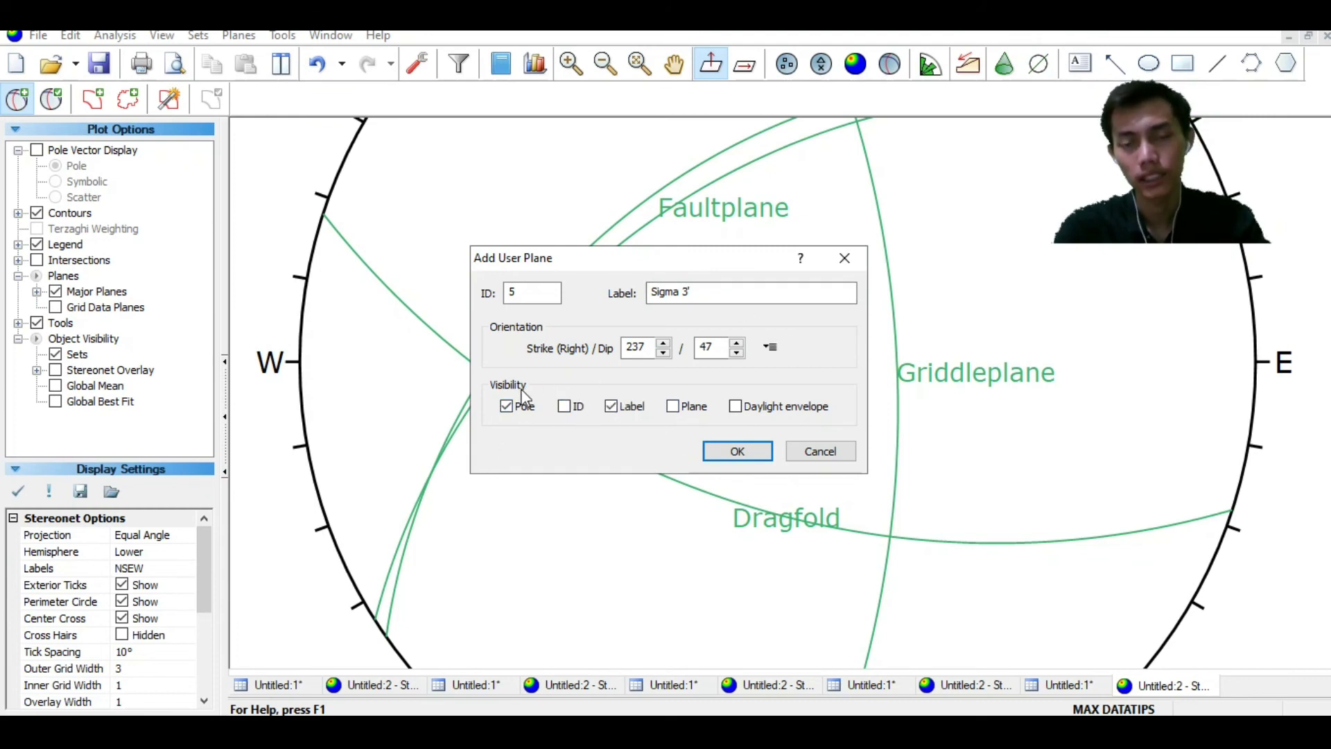
{"action": "left_click", "coordinate": [714, 450]}
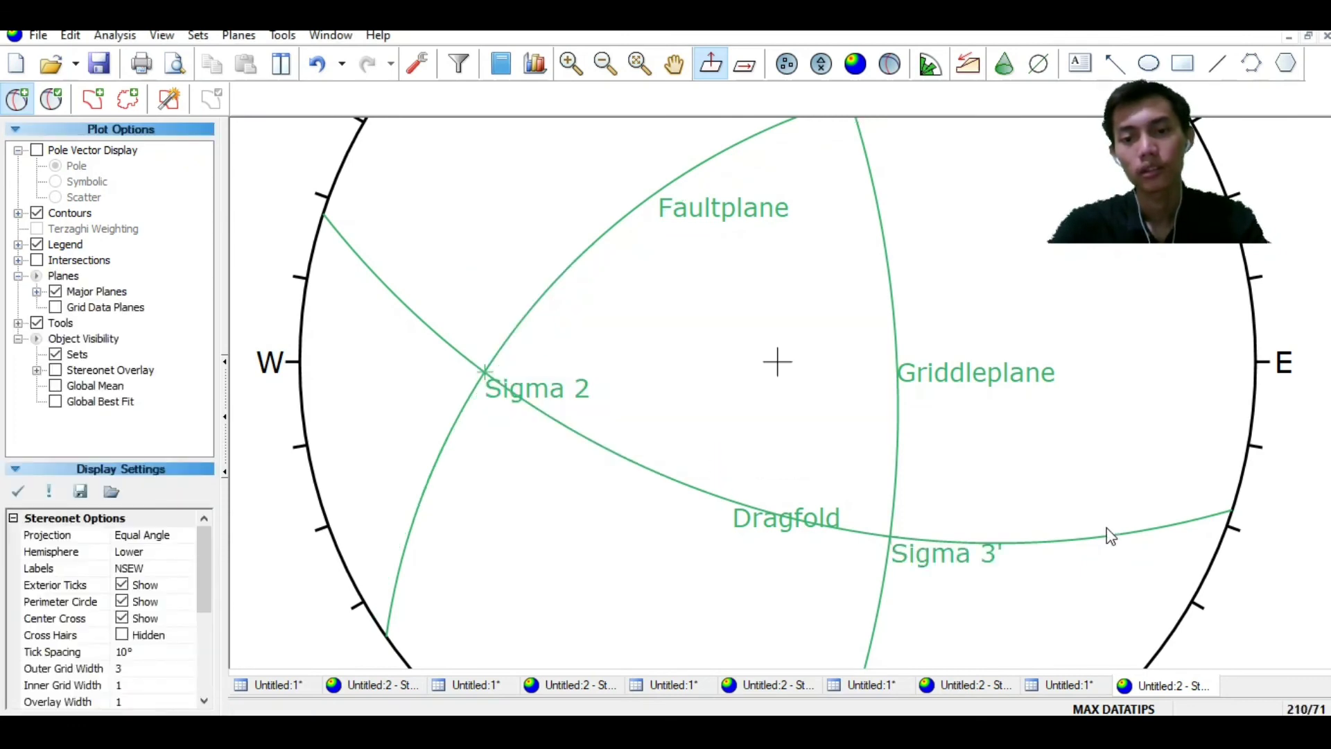
Add a pitch grid along Griddleplane by placing its pole on Sigma 2
{"action": "scroll", "coordinate": [1108, 523], "scroll_direction": "down", "scroll_amount": 1}
{"action": "scroll", "coordinate": [1110, 523], "scroll_direction": "down", "scroll_amount": 2}
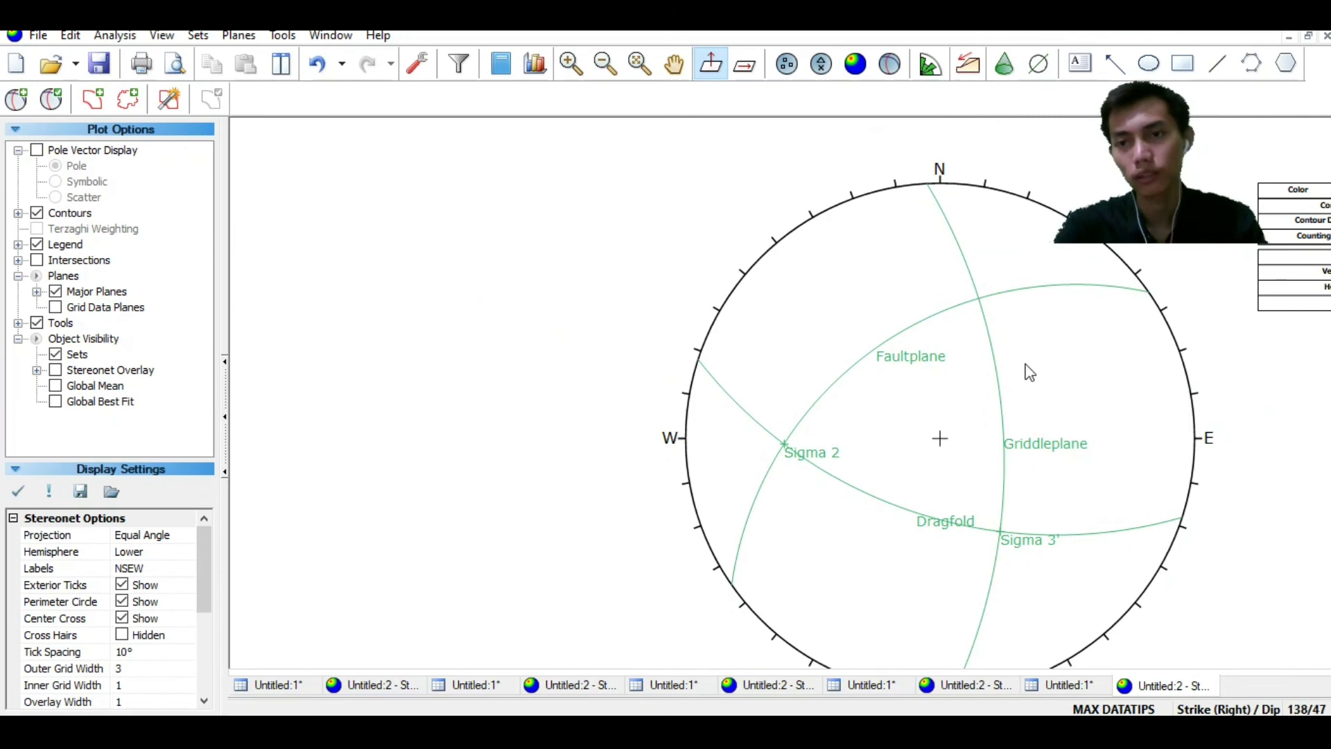
{"action": "left_click", "coordinate": [282, 35]}
{"action": "left_click", "coordinate": [346, 271]}
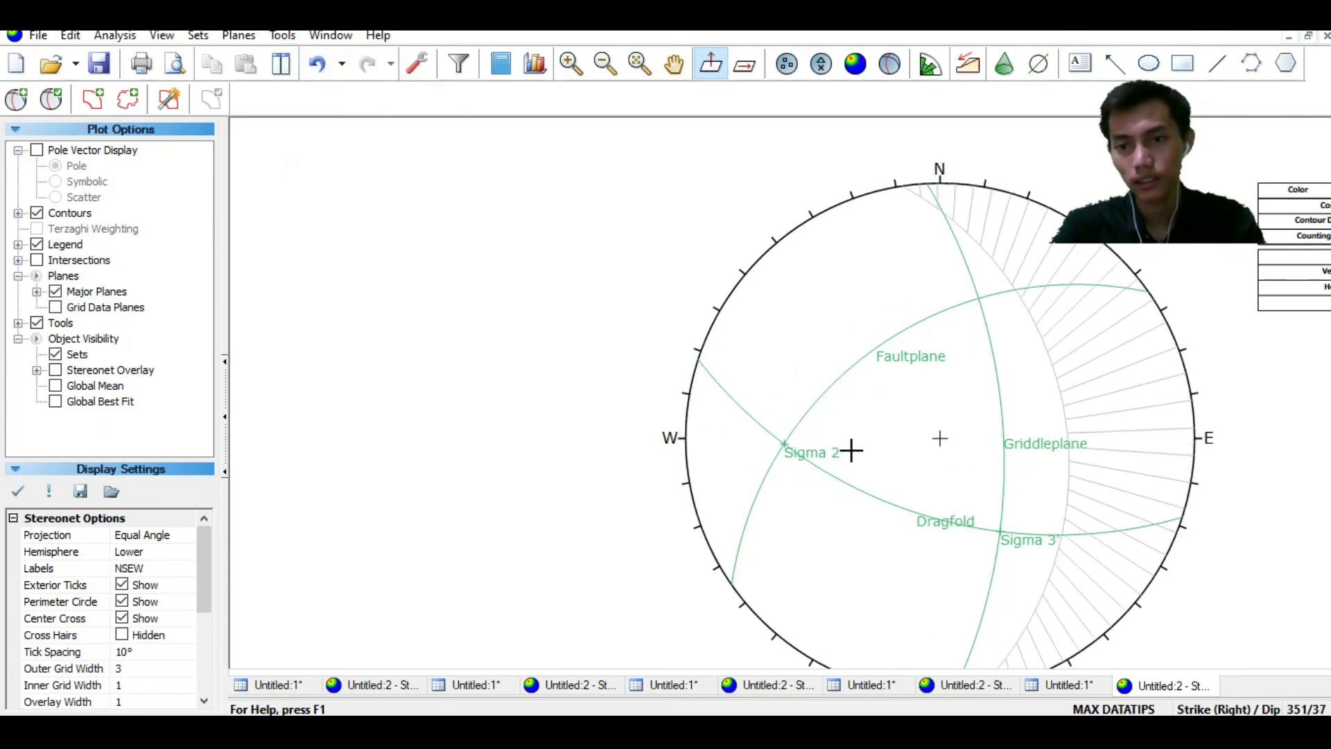
{"action": "left_click", "coordinate": [787, 444]}
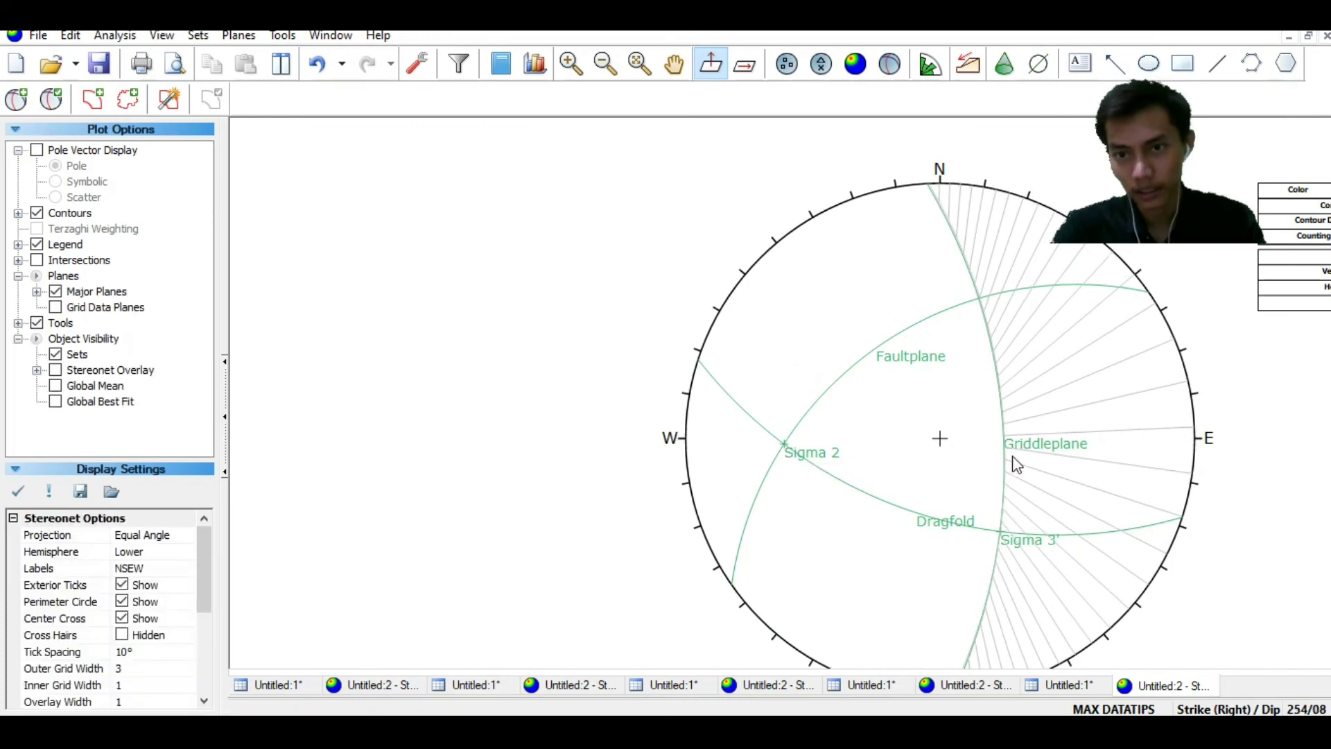
{"action": "scroll", "coordinate": [1033, 461], "scroll_direction": "up", "scroll_amount": 3}
{"action": "scroll", "coordinate": [951, 346], "scroll_direction": "down", "scroll_amount": 1}
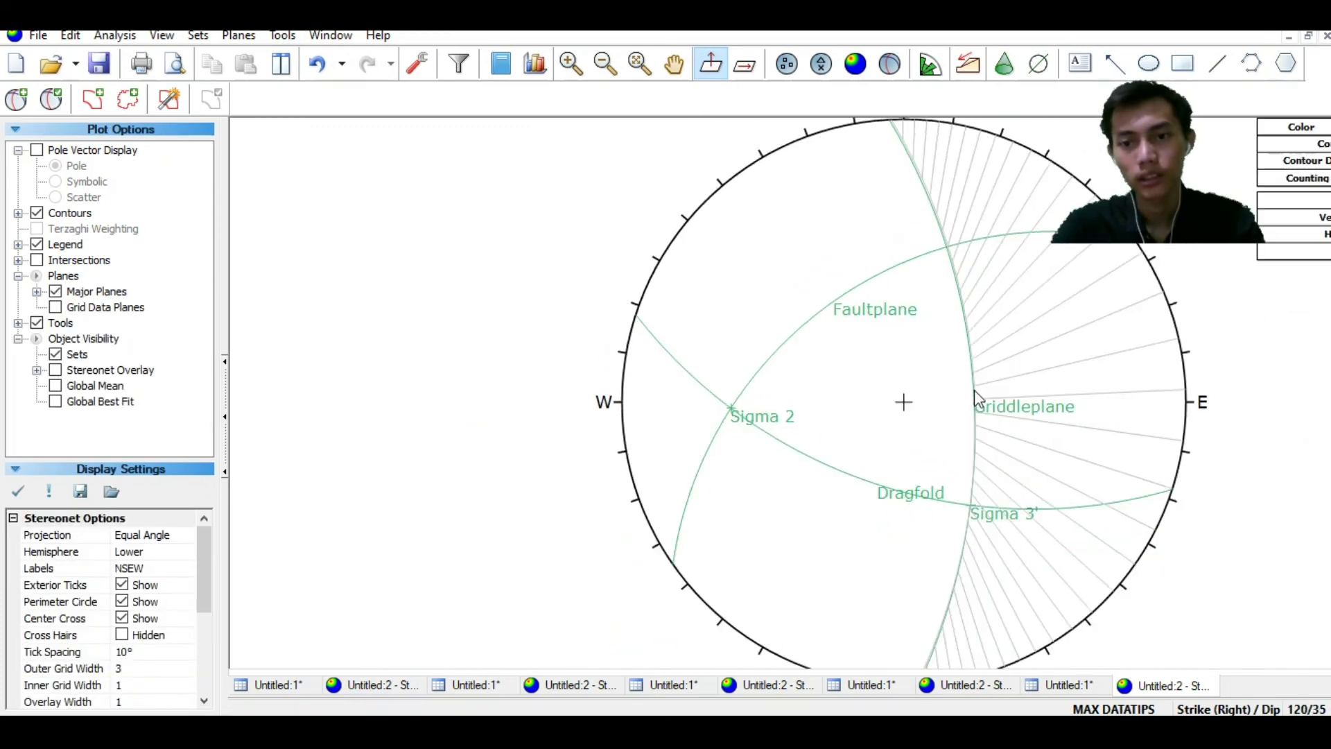
{"action": "scroll", "coordinate": [998, 433], "scroll_direction": "up", "scroll_amount": 1}
{"action": "scroll", "coordinate": [1011, 459], "scroll_direction": "down", "scroll_amount": 1}
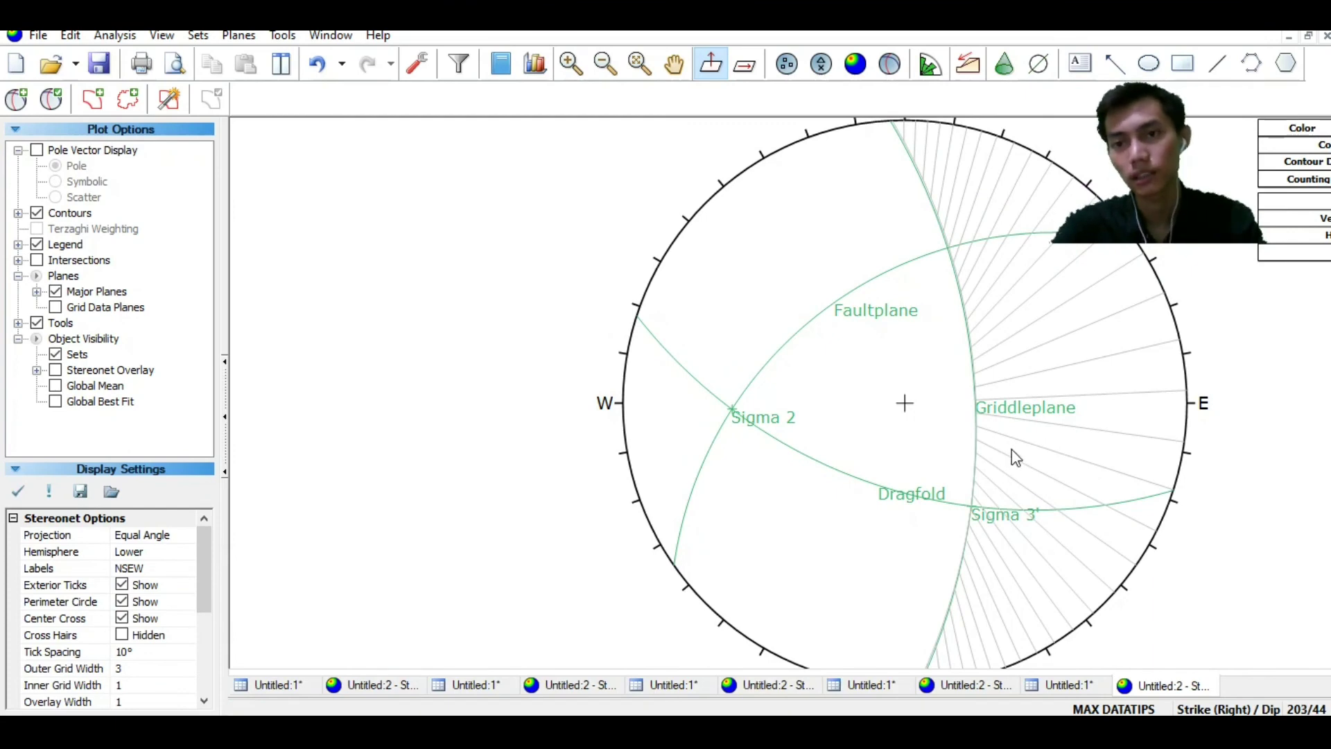
Add a user plane labelled Sigma 1' at 109/56, with its pole on Griddleplane just south of the Faultplane crossing
{"action": "scroll", "coordinate": [1012, 449], "scroll_direction": "up", "scroll_amount": 1}
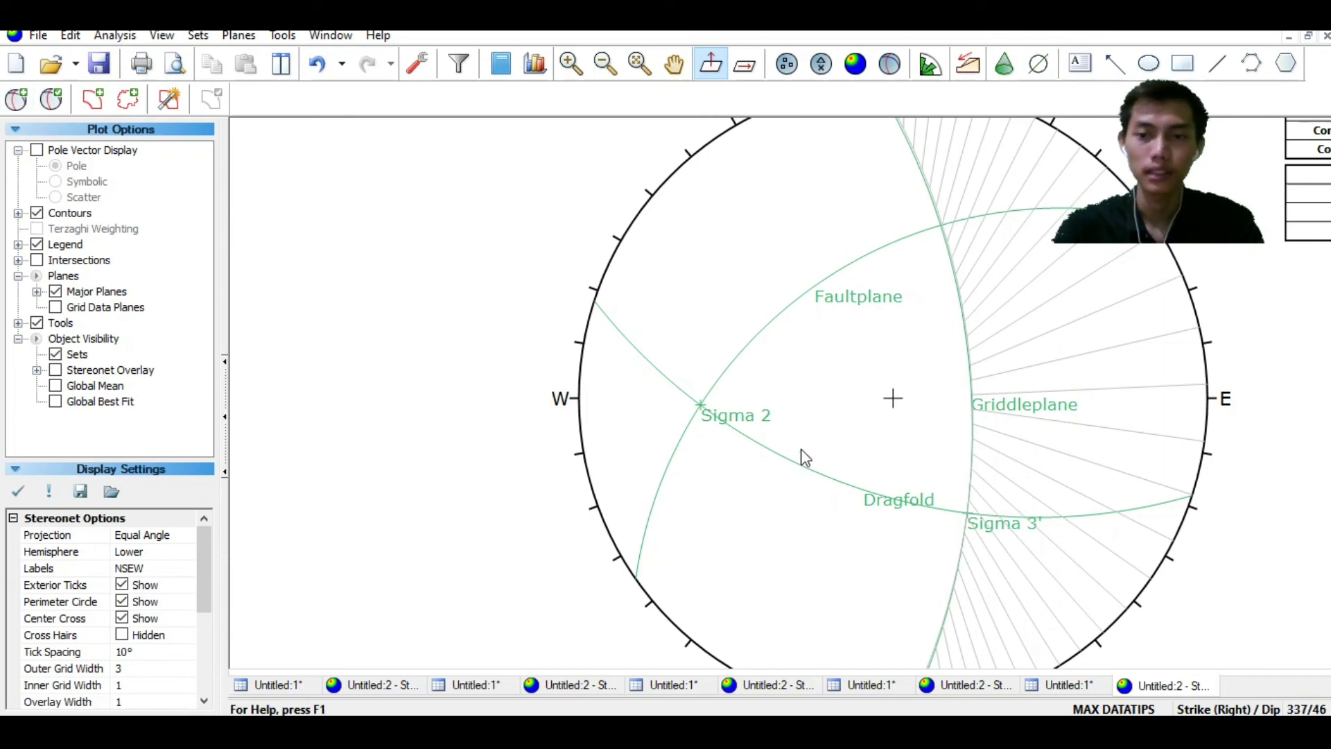
{"action": "left_click", "coordinate": [20, 107]}
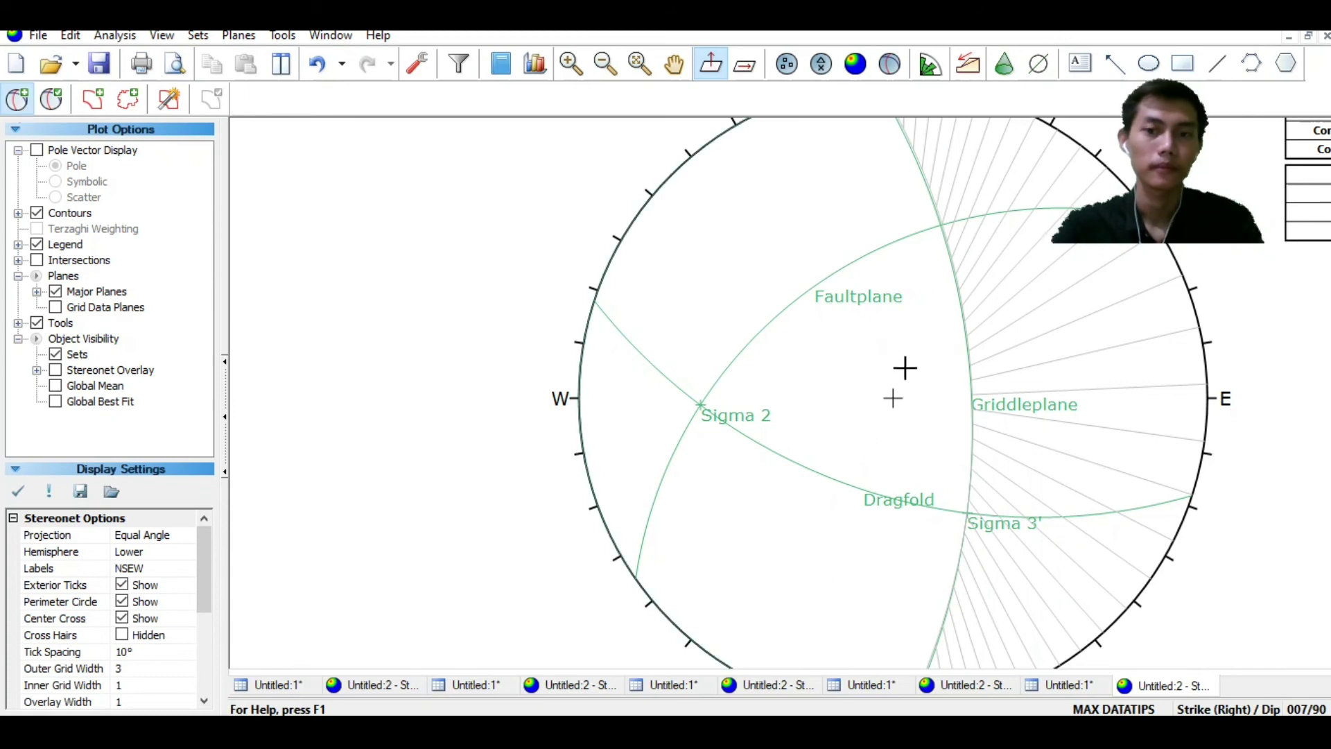
{"action": "scroll", "coordinate": [1017, 478], "scroll_direction": "up", "scroll_amount": 3}
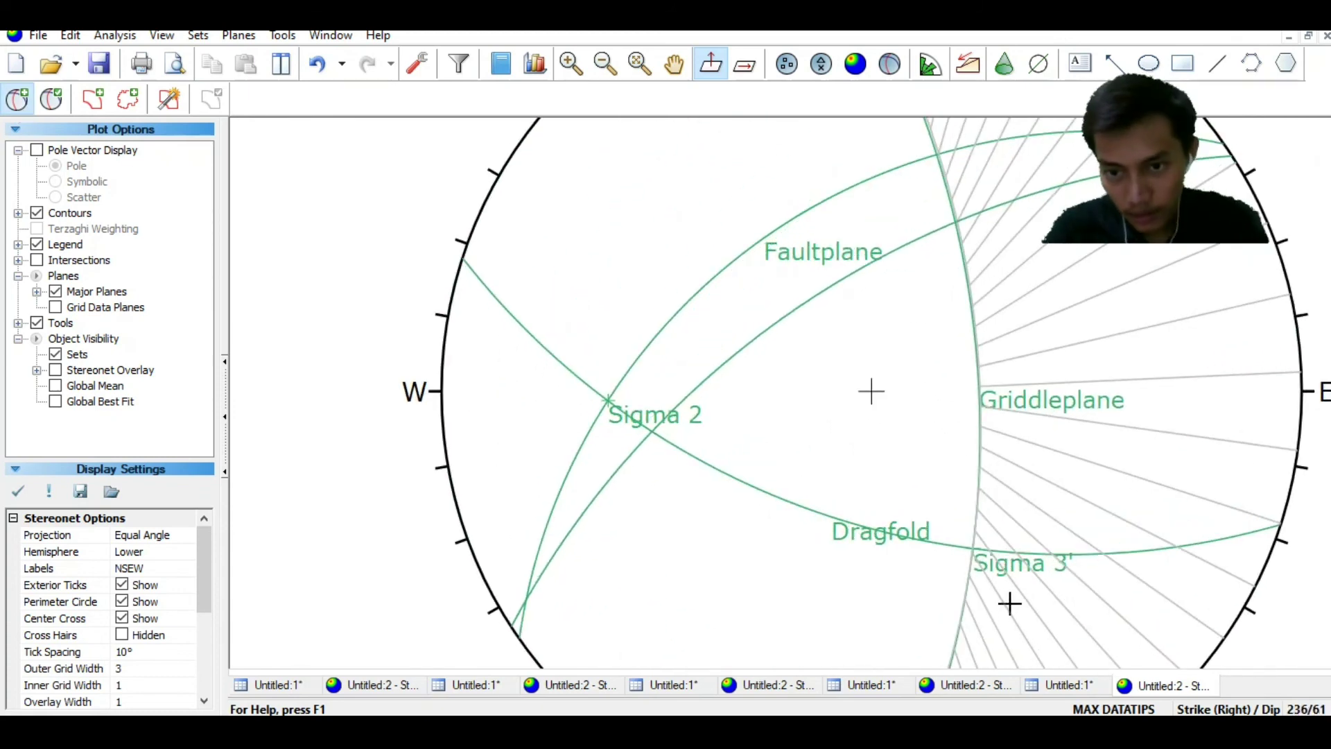
{"action": "scroll", "coordinate": [1010, 589], "scroll_direction": "up", "scroll_amount": 1}
{"action": "scroll", "coordinate": [991, 556], "scroll_direction": "down", "scroll_amount": 2}
{"action": "scroll", "coordinate": [992, 551], "scroll_direction": "down", "scroll_amount": 1}
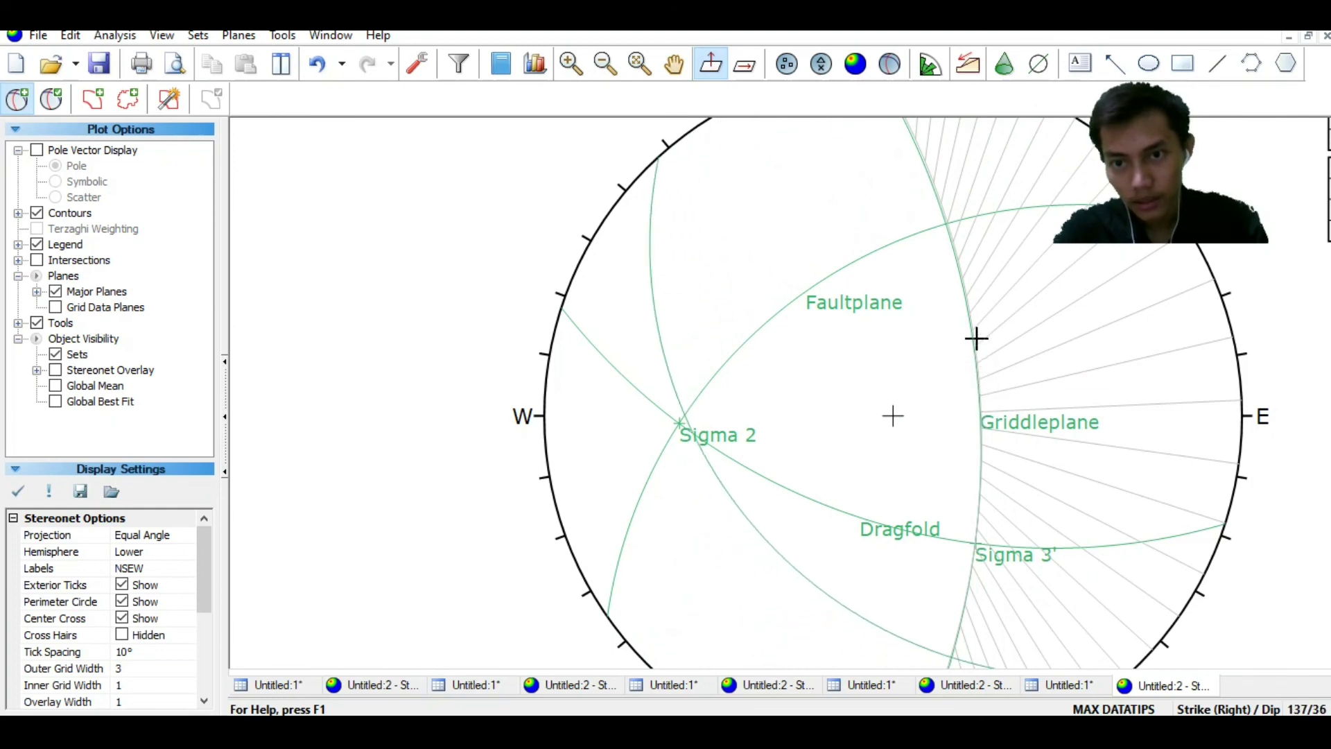
{"action": "left_click", "coordinate": [952, 237]}
{"action": "left_click", "coordinate": [826, 288]}
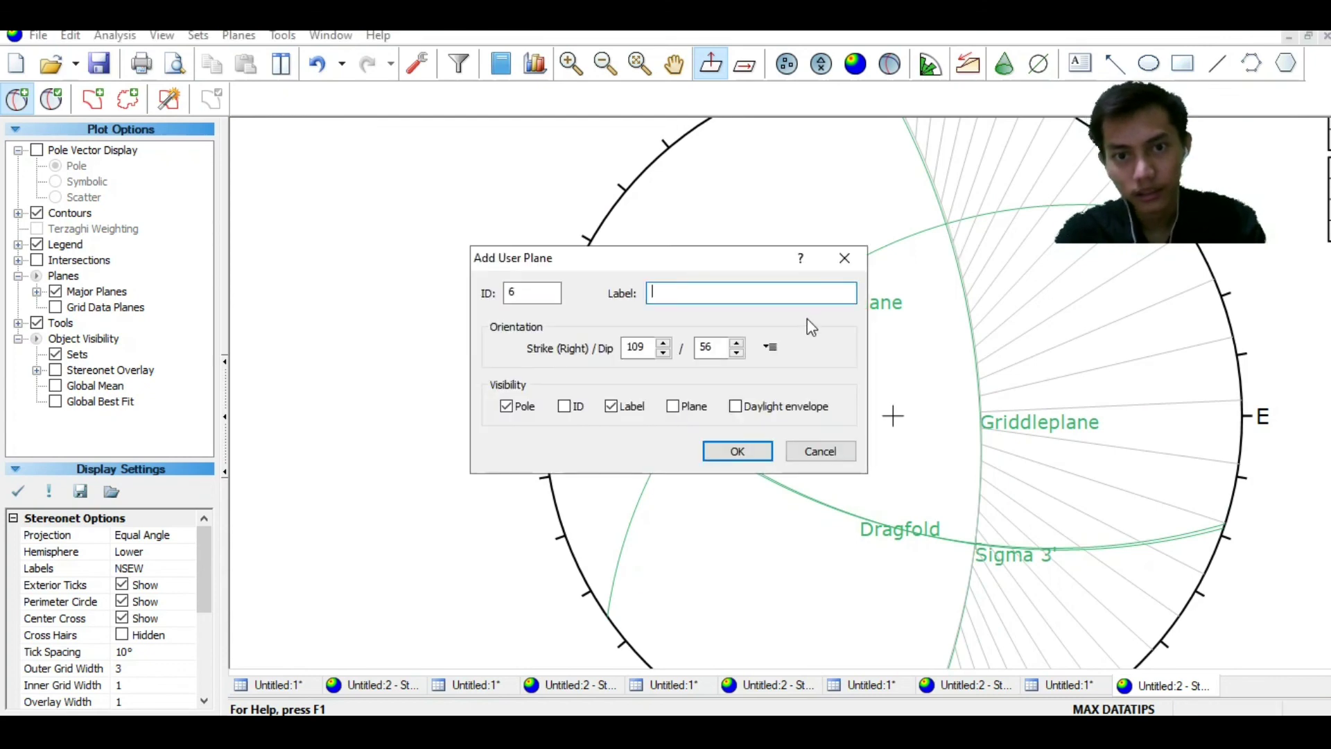
{"action": "type", "text": "si"}
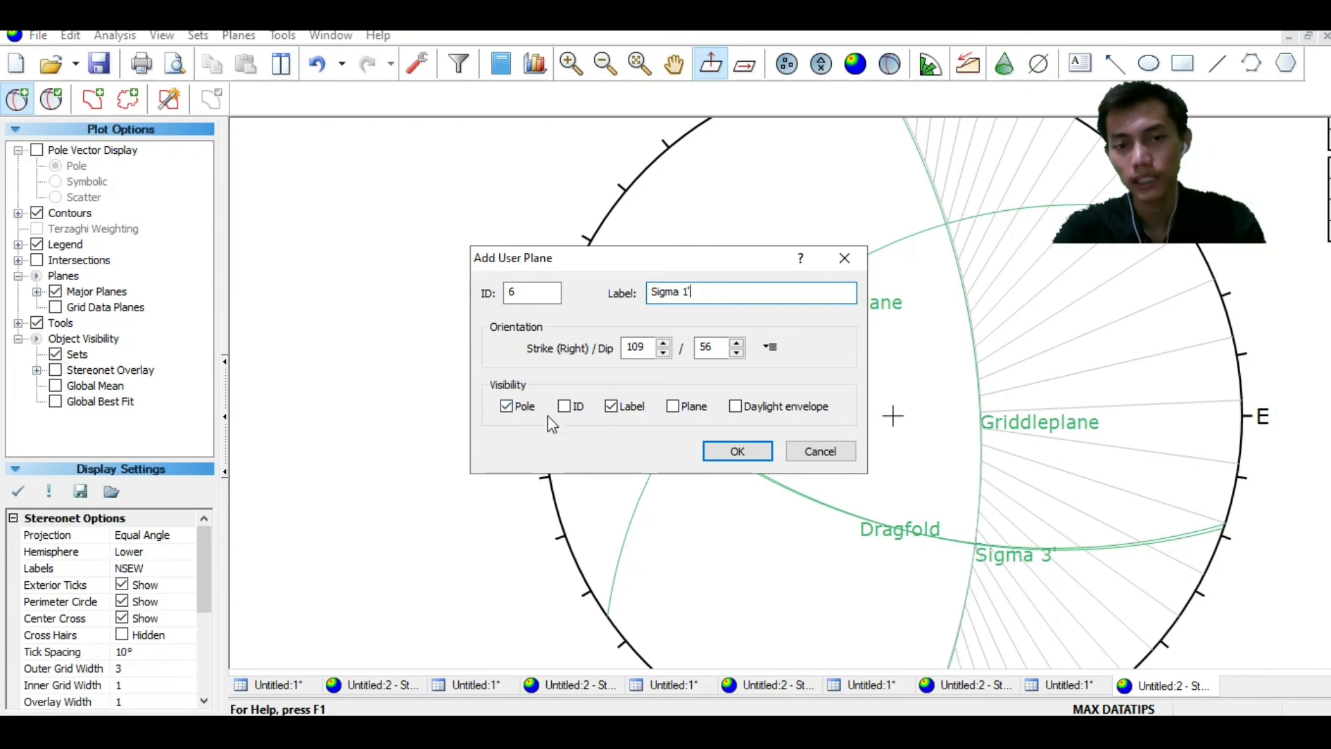
{"action": "left_click", "coordinate": [758, 455]}
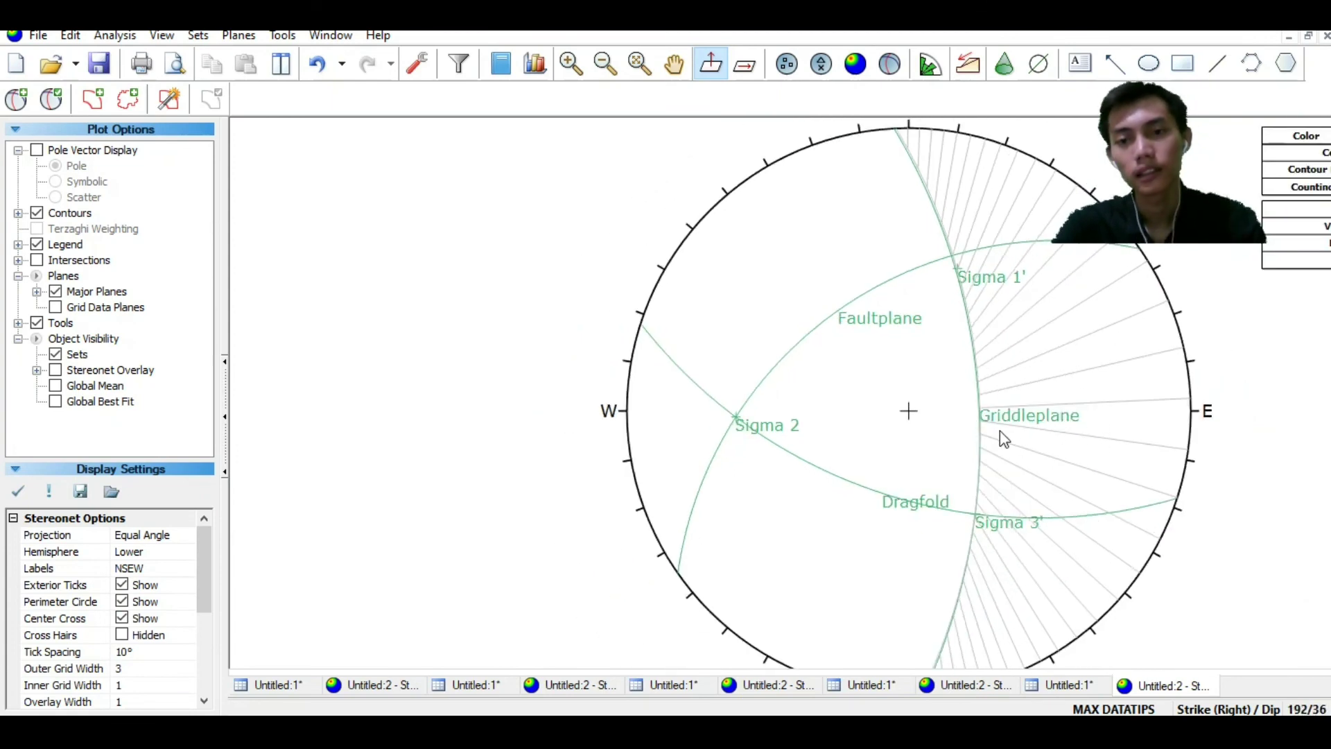
Add a user plane labelled Sigma 1 at 134/37, with its pole on Griddleplane south of Sigma 1'
{"action": "scroll", "coordinate": [966, 346], "scroll_direction": "up", "scroll_amount": 1}
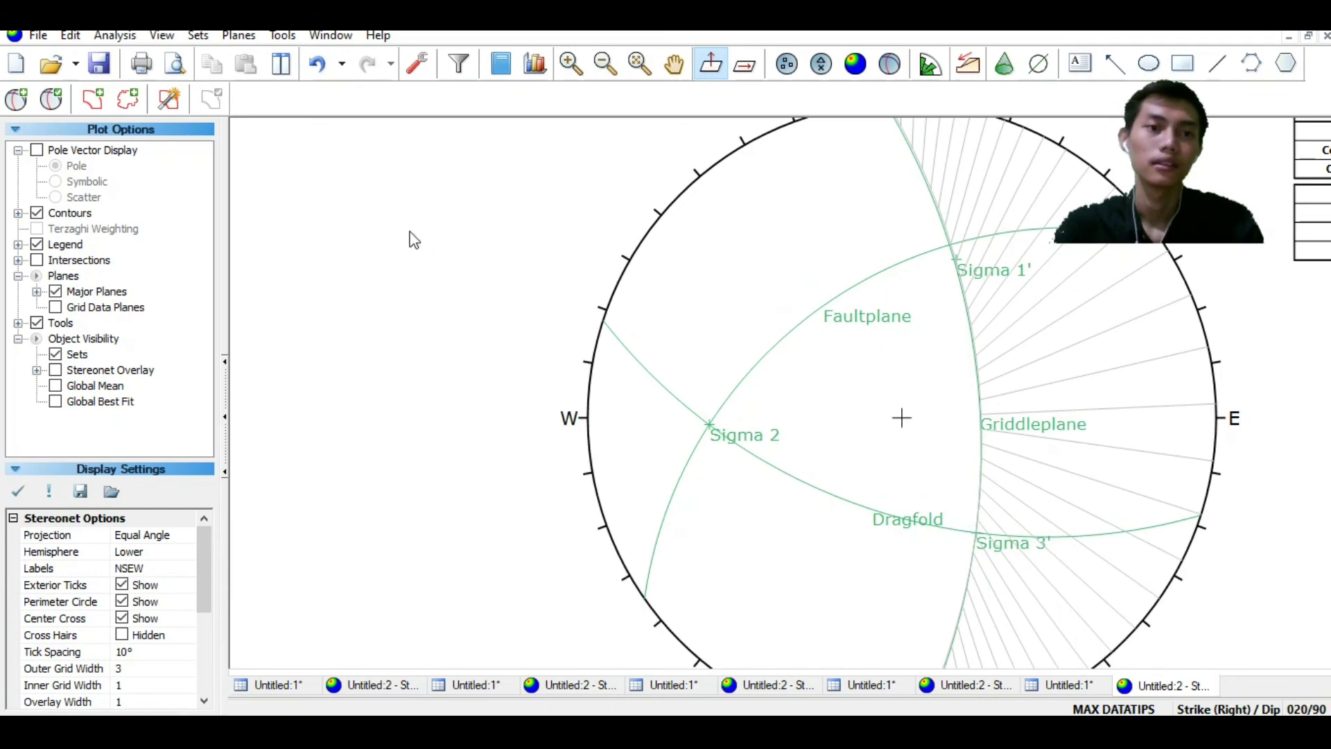
{"action": "left_click", "coordinate": [17, 99]}
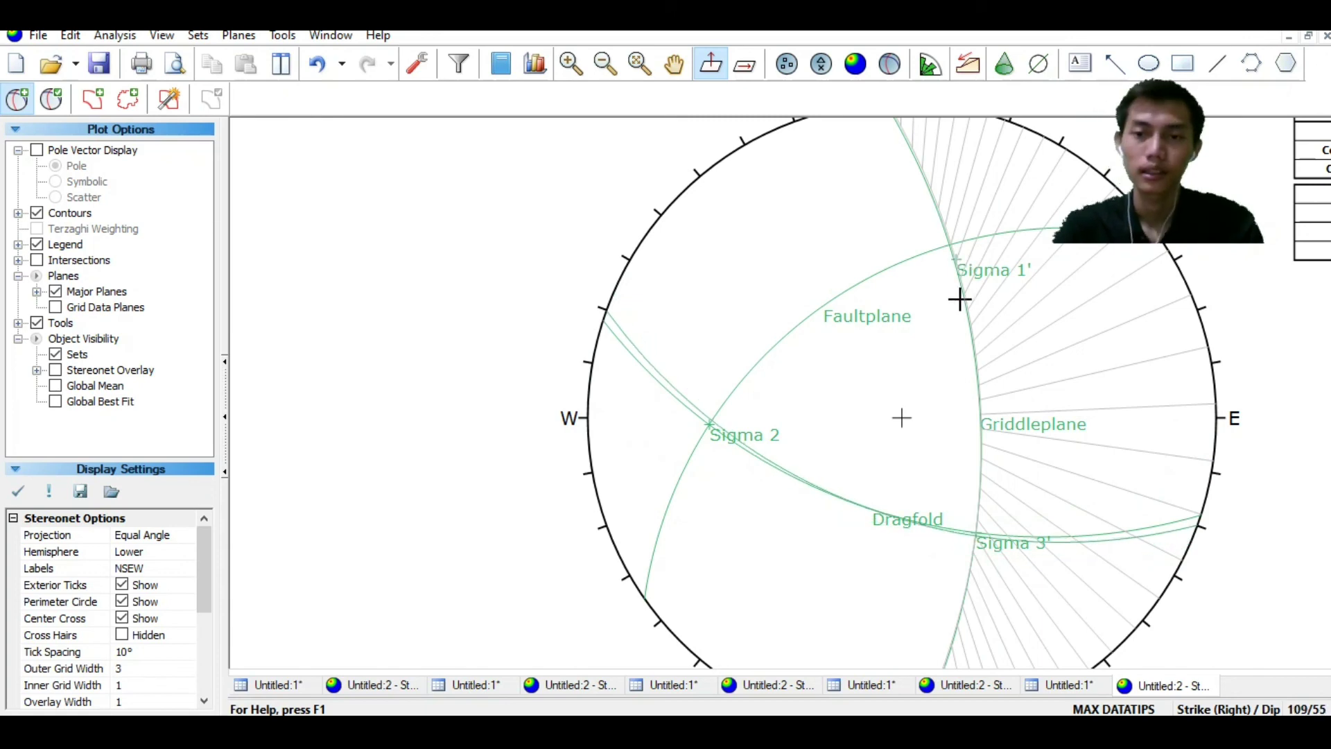
{"action": "scroll", "coordinate": [960, 296], "scroll_direction": "up", "scroll_amount": 1}
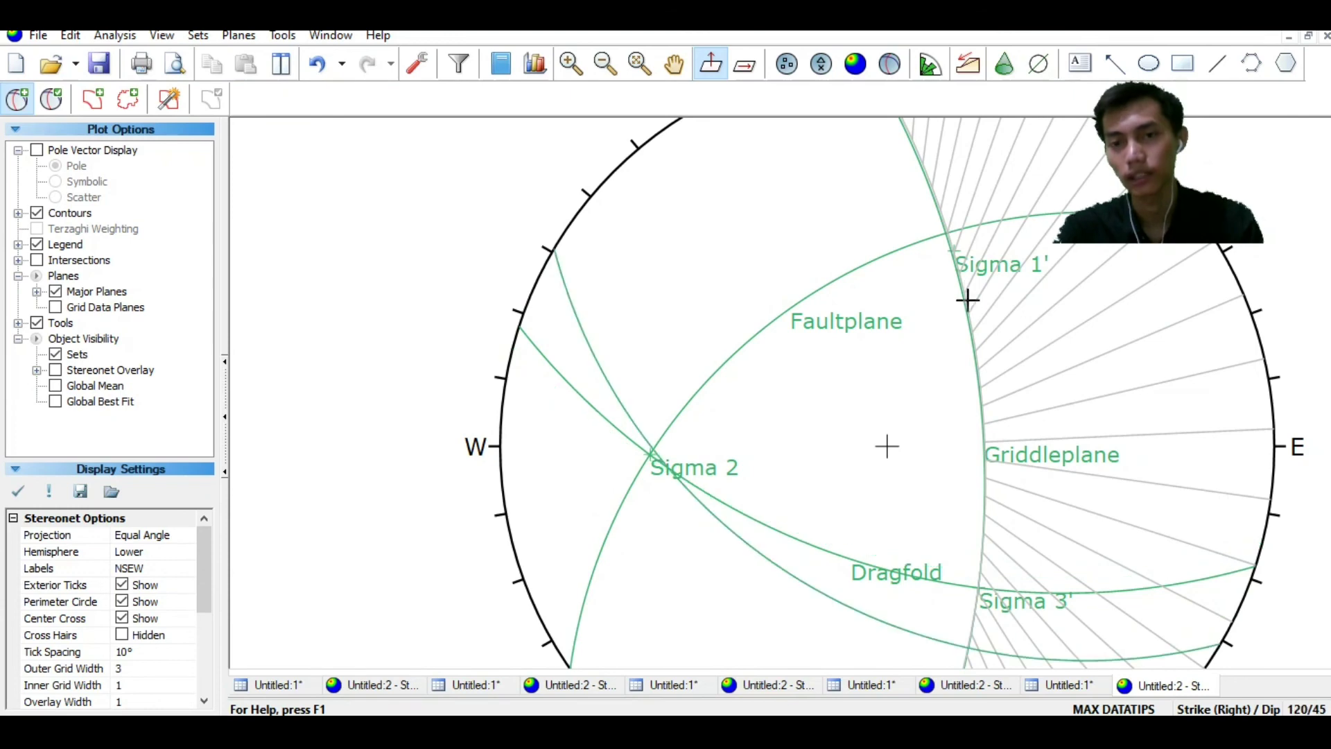
{"action": "scroll", "coordinate": [963, 295], "scroll_direction": "up", "scroll_amount": 1}
{"action": "scroll", "coordinate": [961, 284], "scroll_direction": "up", "scroll_amount": 1}
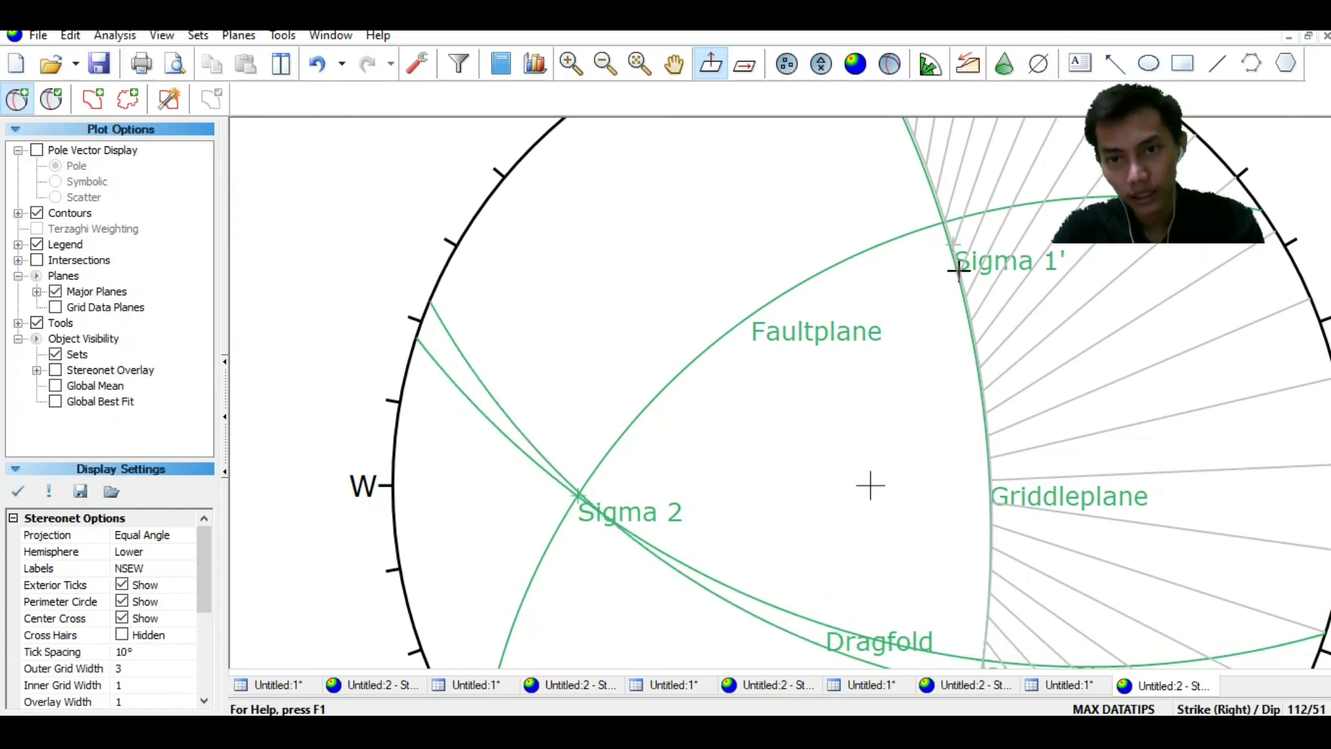
{"action": "left_click", "coordinate": [980, 368]}
{"action": "left_click", "coordinate": [827, 295]}
{"action": "type", "text": "S"}
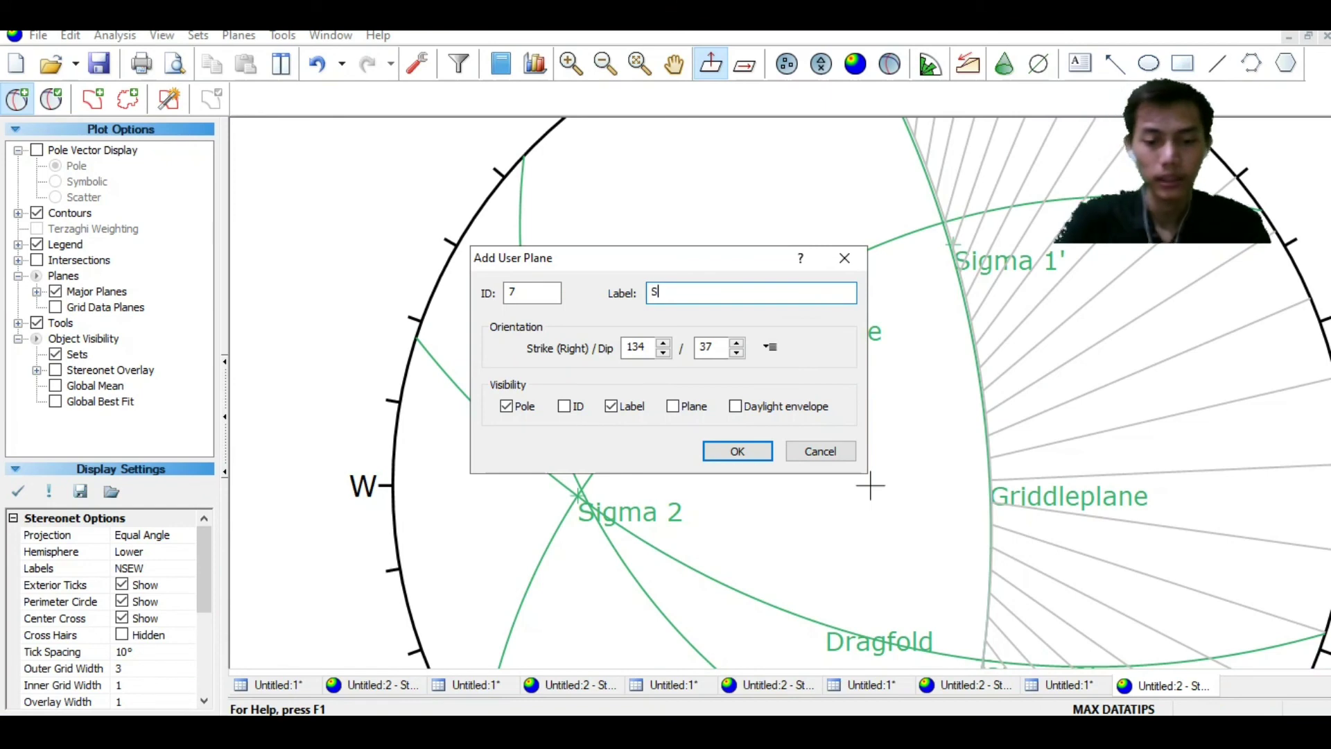
{"action": "type", "text": "igma q"}
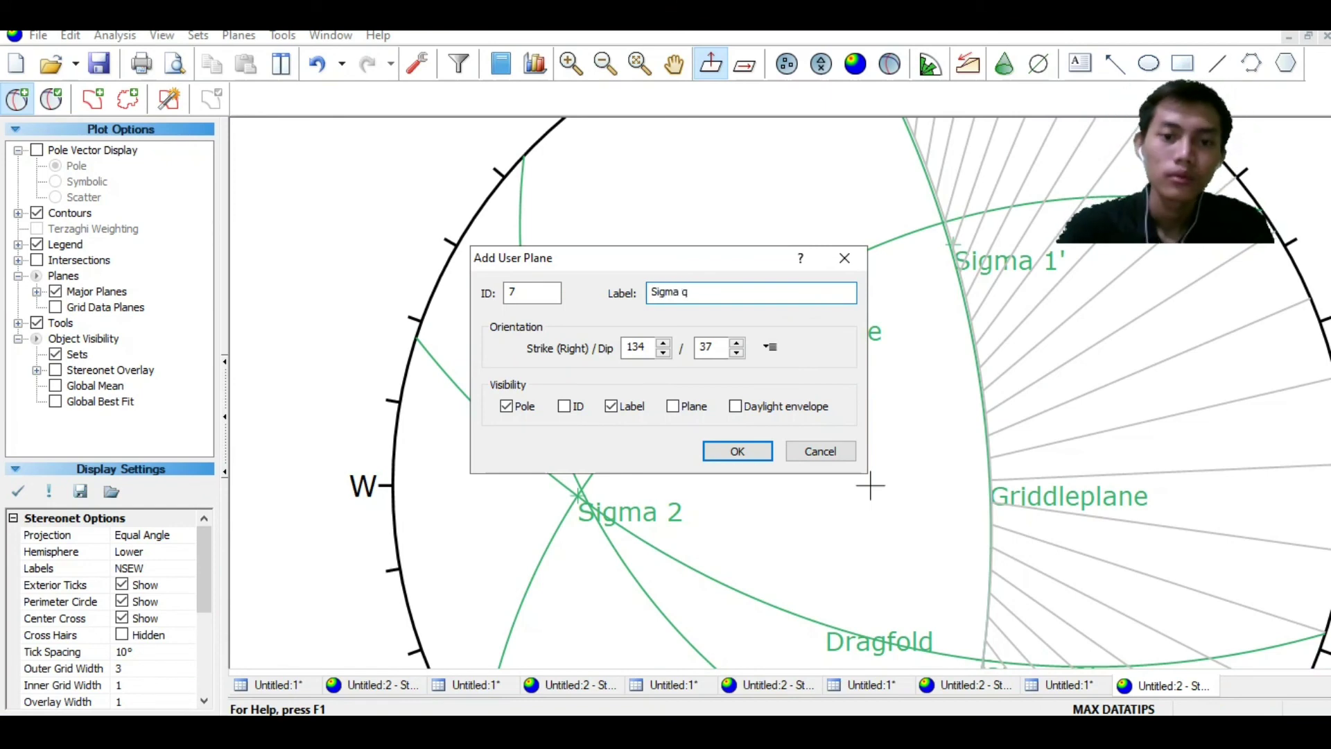
{"action": "key", "text": "BackSpace"}
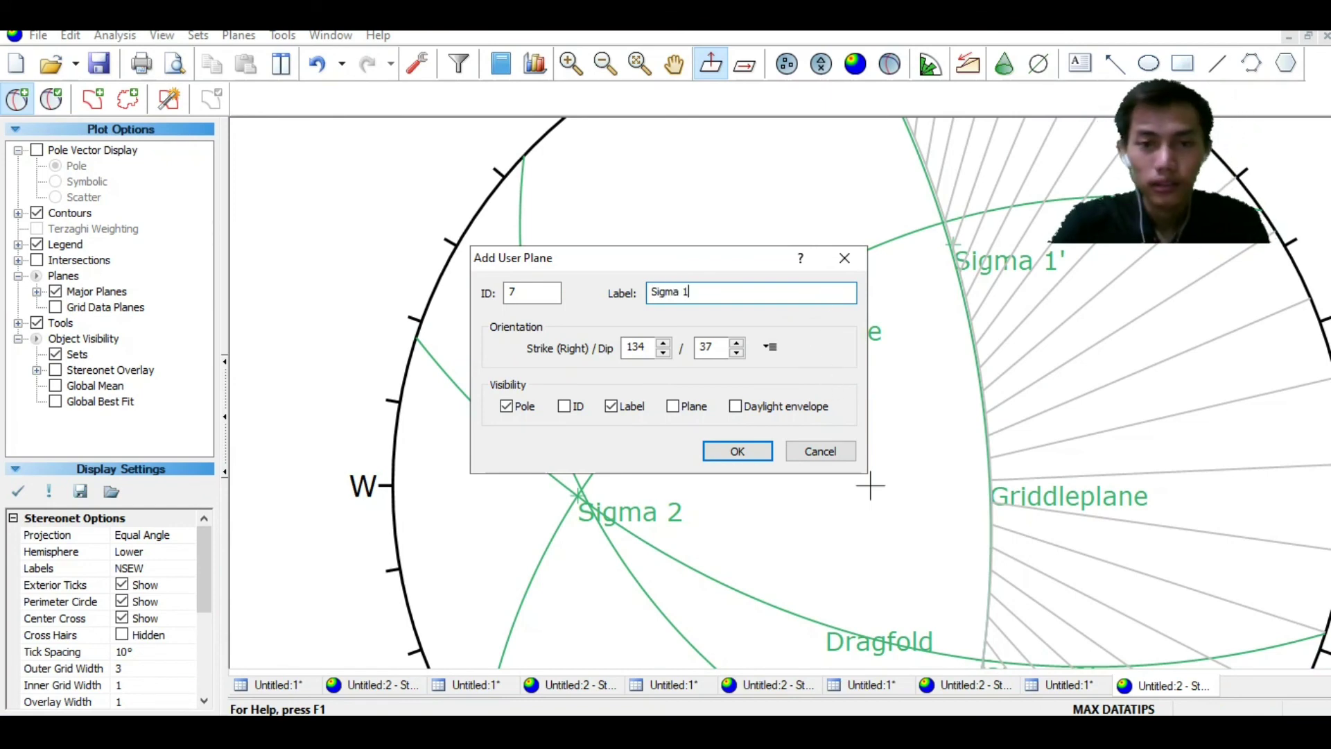
{"action": "type", "text": "1"}
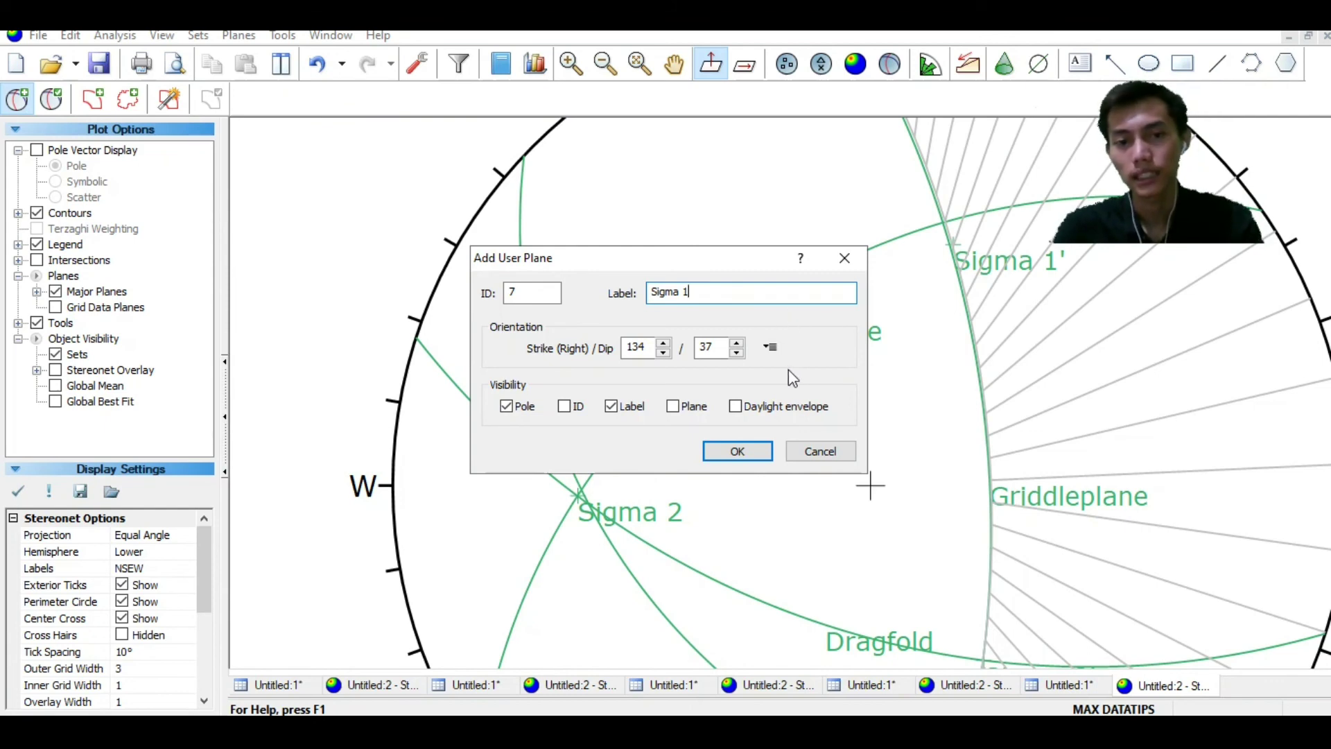
{"action": "left_click", "coordinate": [738, 452]}
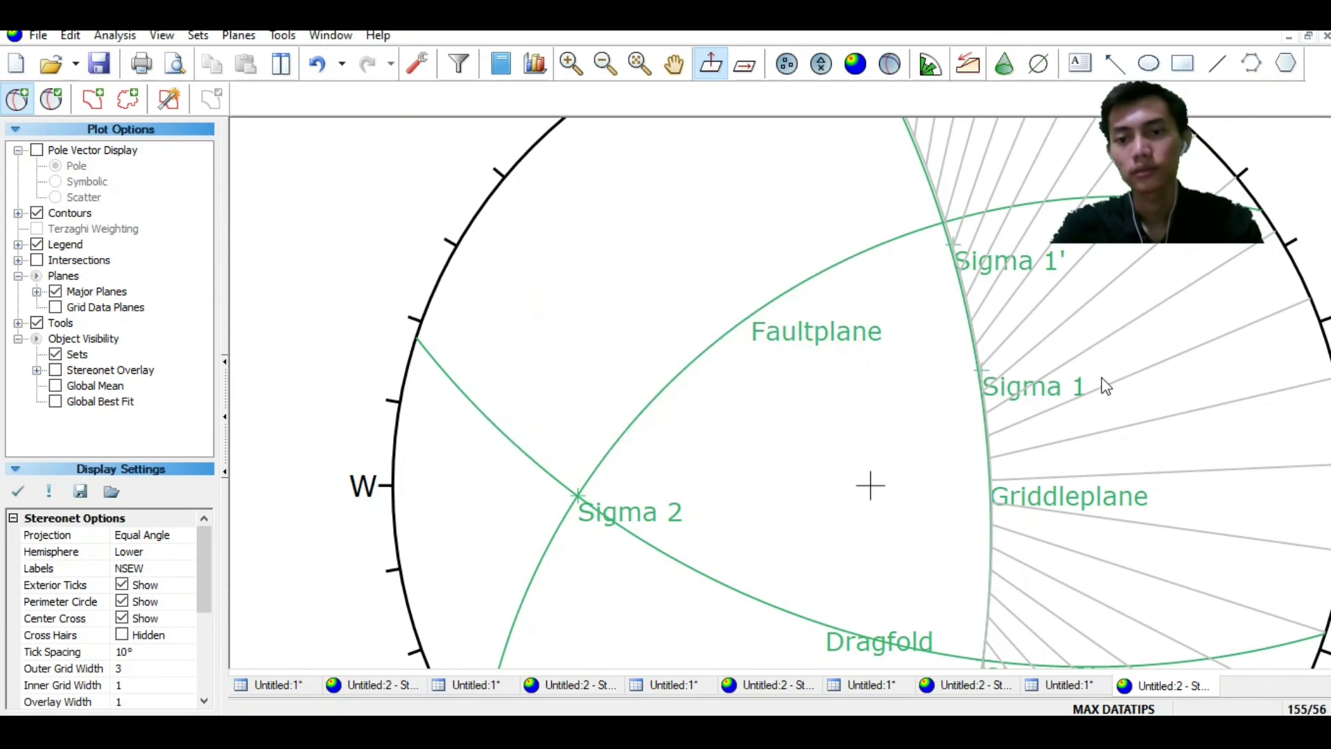
Add a user plane labelled Sigma 3 at 255/69, with its pole on Griddleplane south of Sigma 3'
{"action": "left_click", "coordinate": [674, 64]}
{"action": "left_click_drag", "start_coordinate": [1165, 409], "coordinate": [1014, 373]}
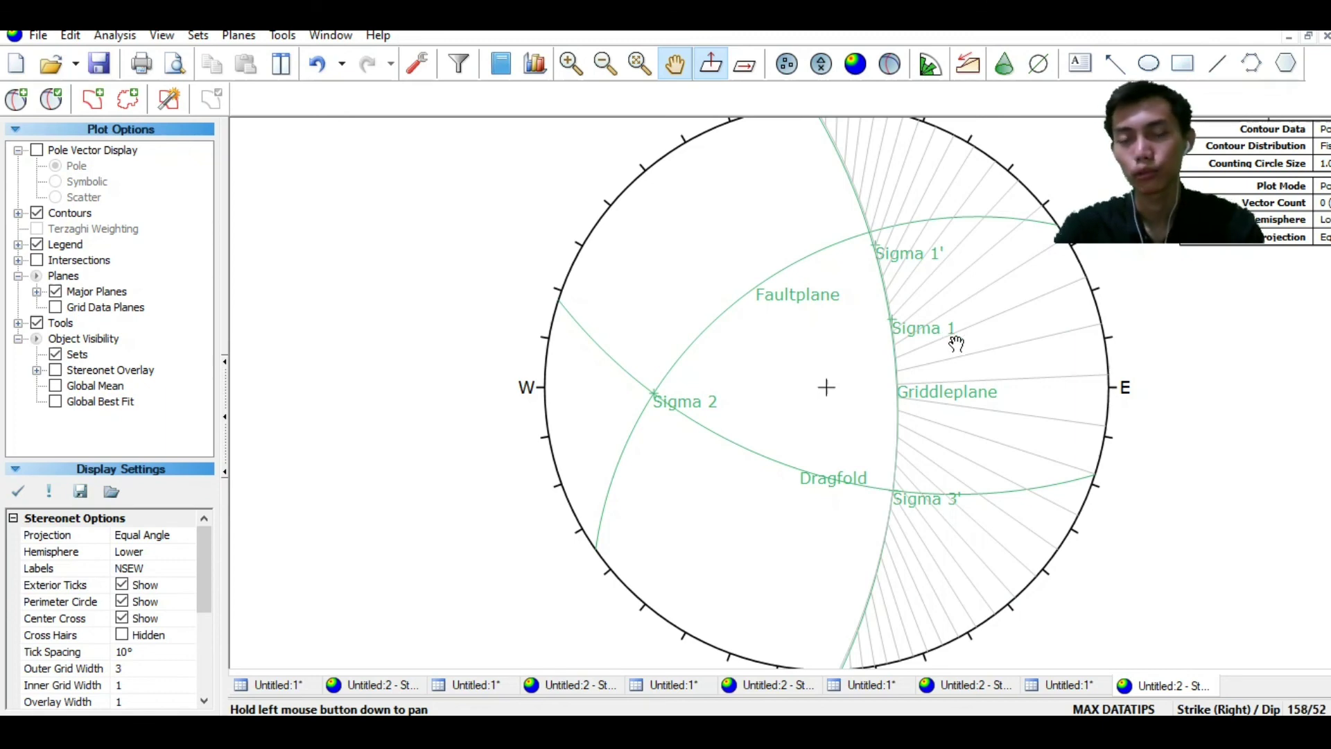
{"action": "left_click", "coordinate": [25, 106]}
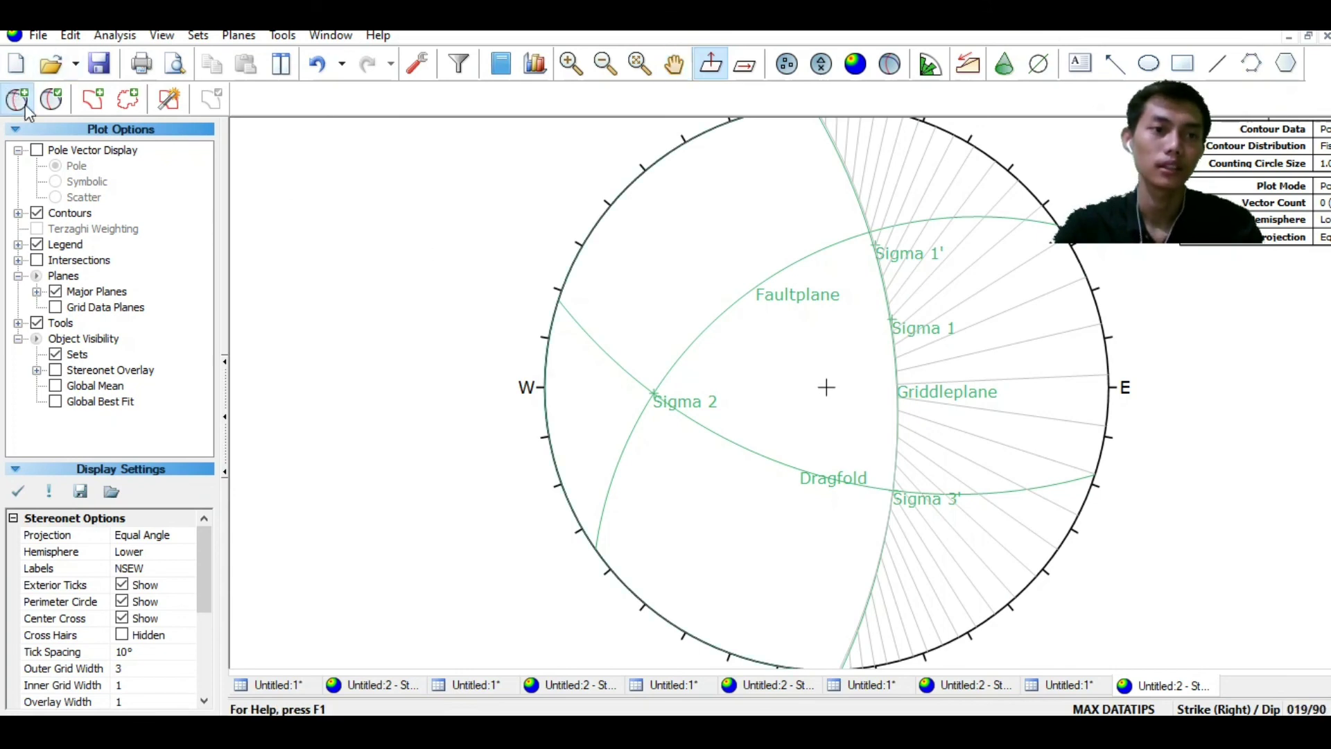
{"action": "scroll", "coordinate": [968, 417], "scroll_direction": "up", "scroll_amount": 1}
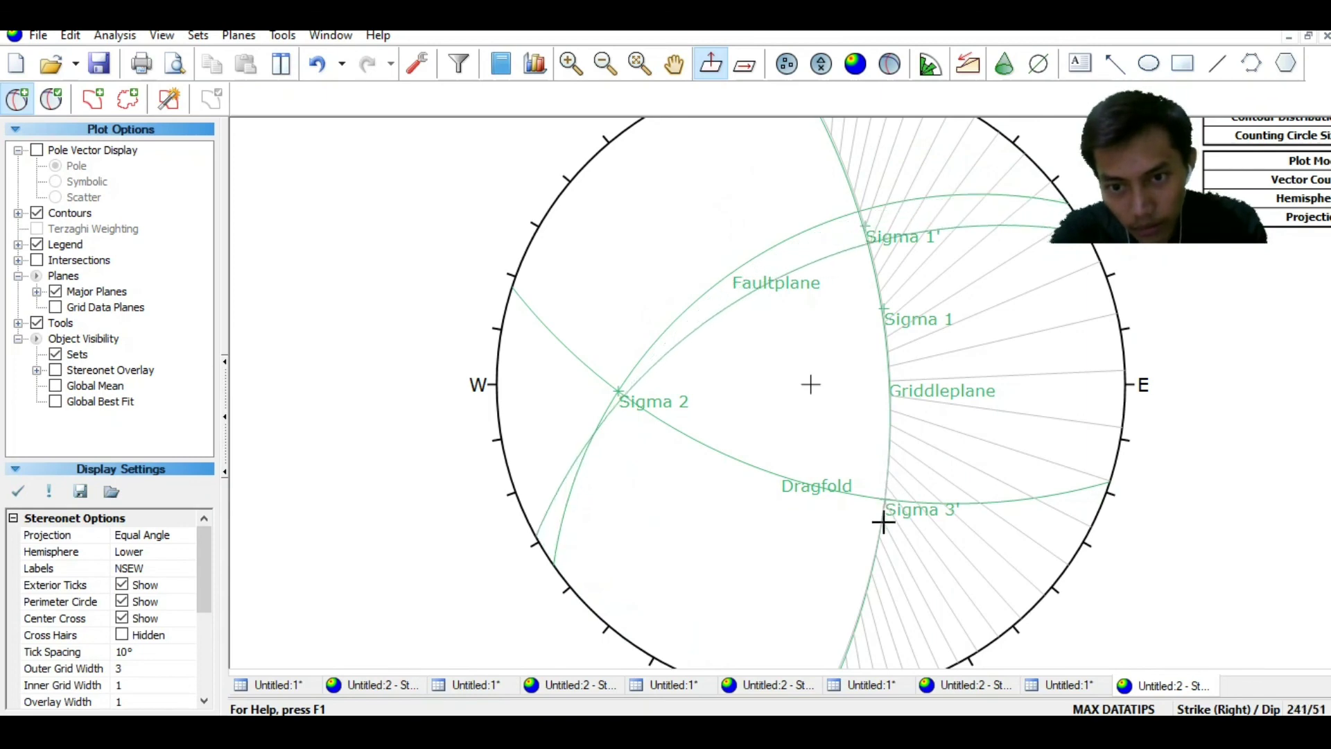
{"action": "left_click", "coordinate": [867, 593]}
{"action": "left_click", "coordinate": [756, 294]}
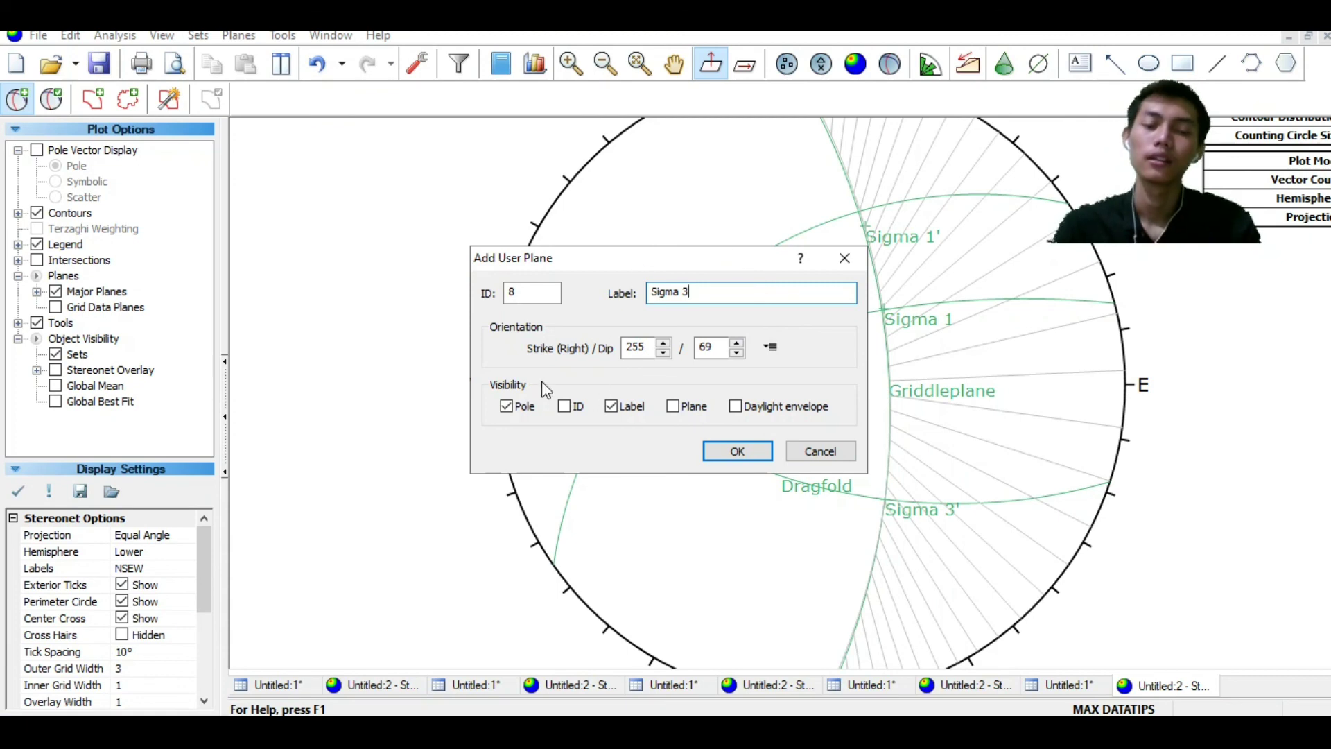
{"action": "left_click", "coordinate": [737, 451]}
{"action": "mouse_move", "coordinate": [1055, 500]}
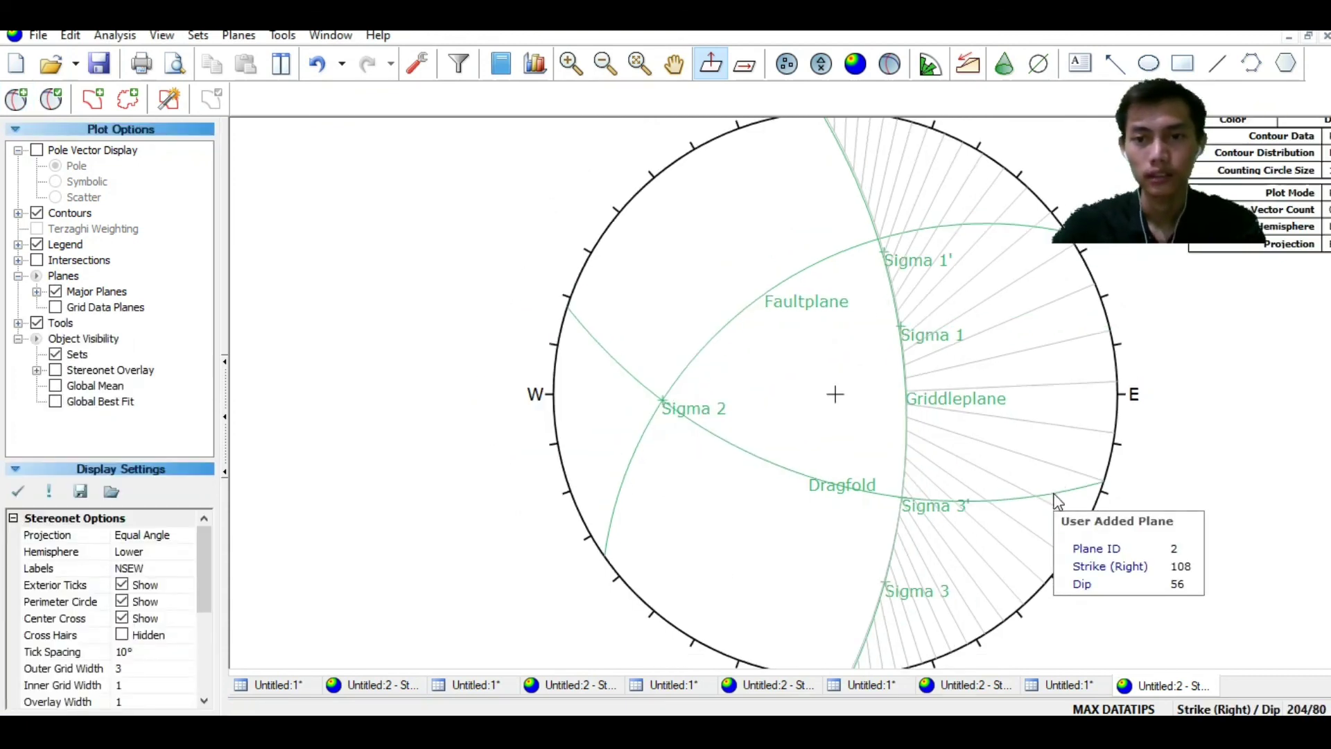
{"action": "scroll", "coordinate": [1051, 466], "scroll_direction": "down", "scroll_amount": 1}
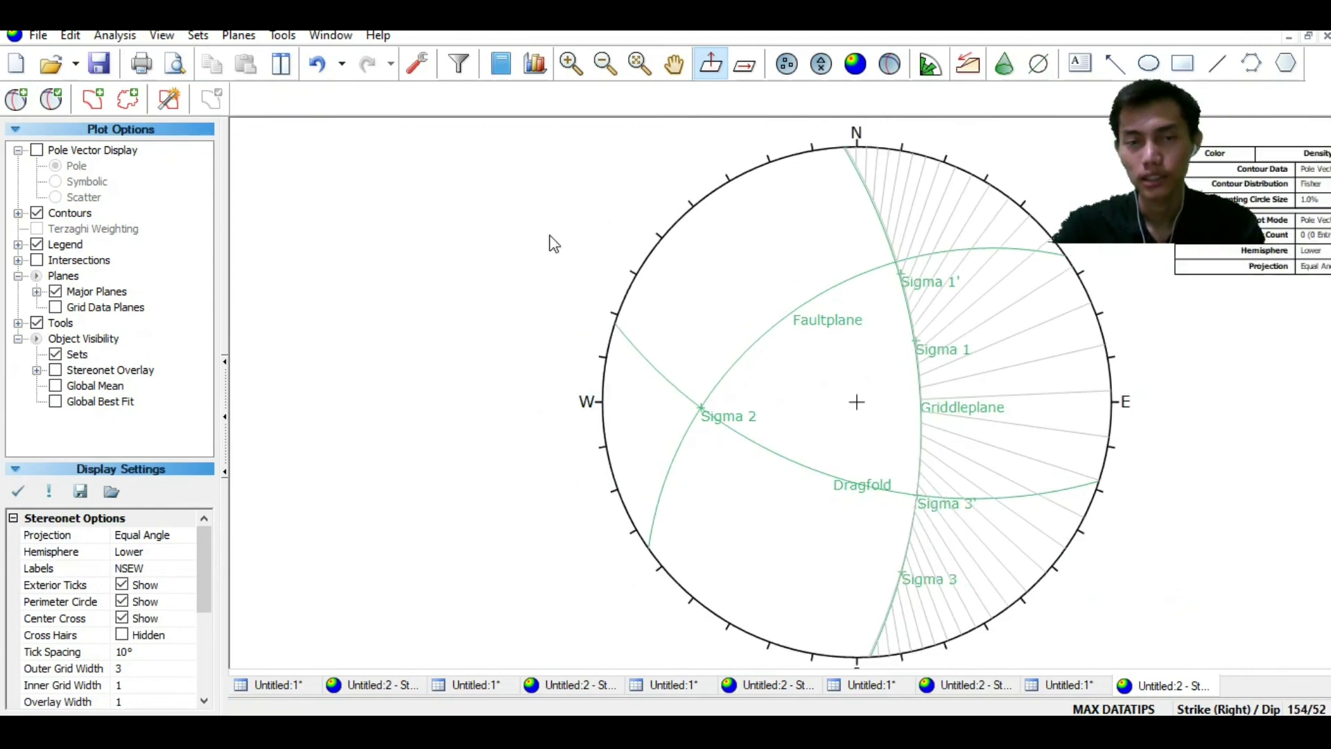
Delete all tool overlays from the stereonet, removing the pitch grid along Griddleplane
{"action": "left_click", "coordinate": [282, 35]}
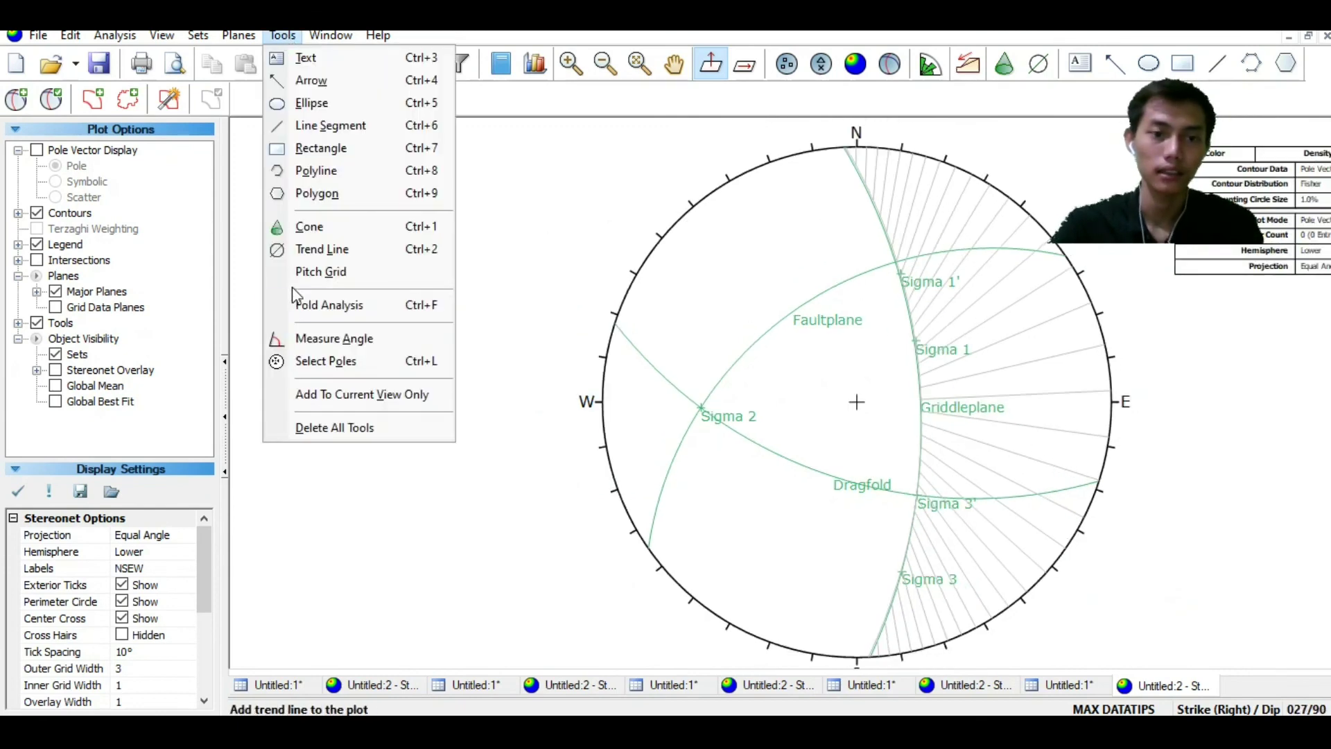
{"action": "left_click", "coordinate": [340, 427]}
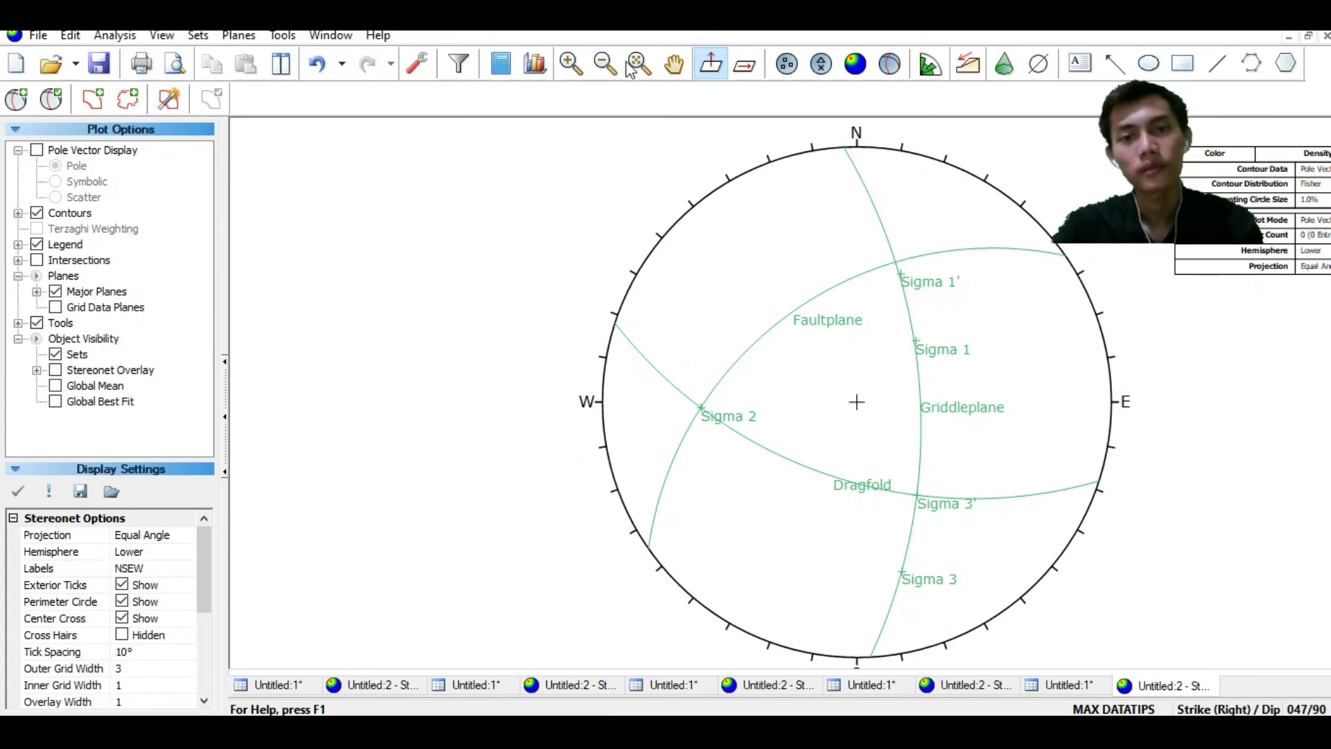
{"action": "left_click", "coordinate": [674, 63]}
{"action": "left_click_drag", "start_coordinate": [811, 337], "coordinate": [743, 332]}
{"action": "scroll", "coordinate": [742, 333], "scroll_direction": "down", "scroll_amount": 1}
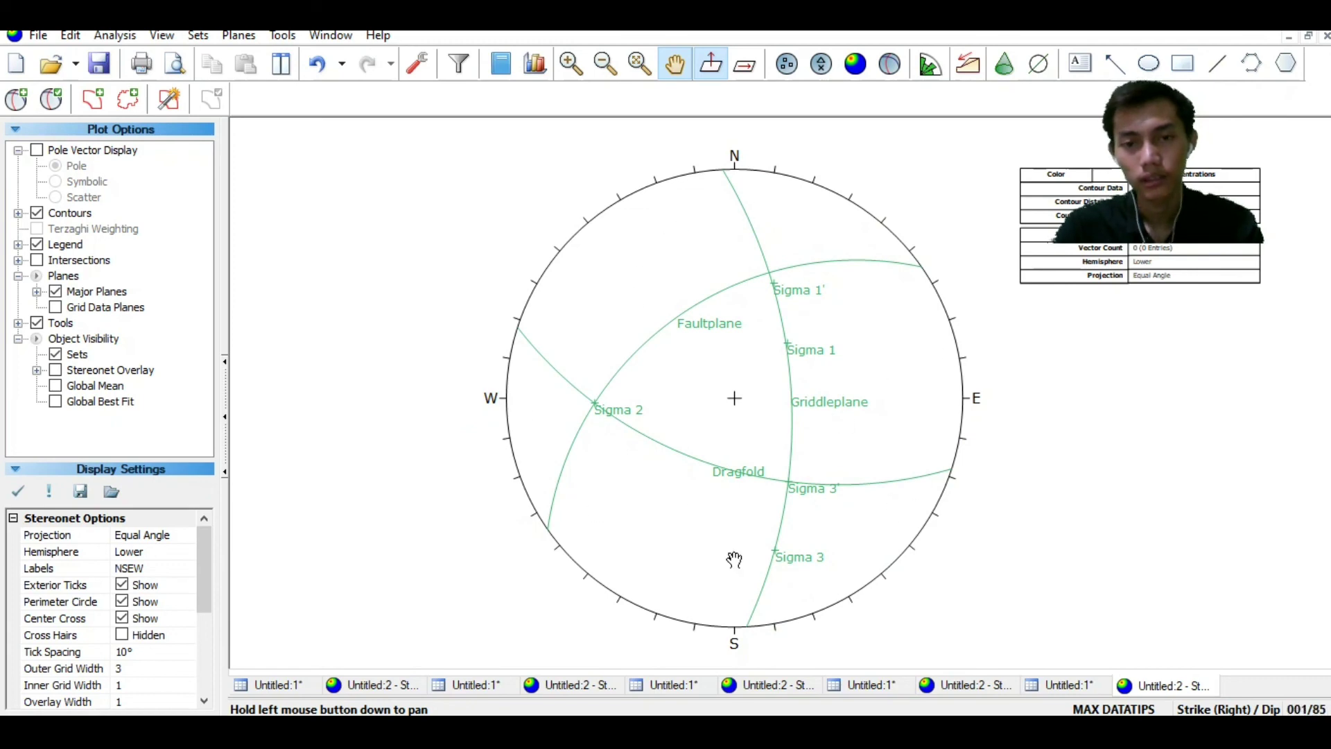
{"action": "left_click_drag", "start_coordinate": [792, 269], "coordinate": [791, 261]}
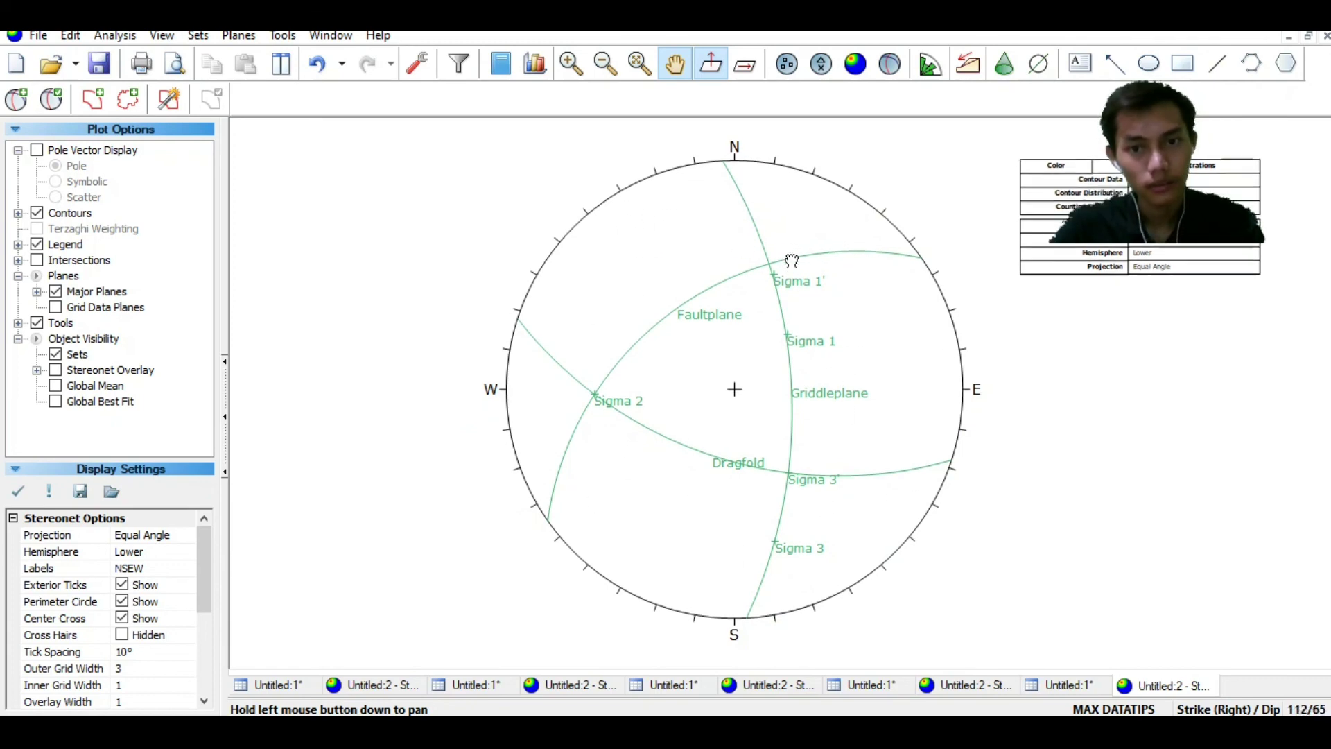
In the user planes list, colour Faultplane blue and Dragfold orange
{"action": "left_click", "coordinate": [51, 99]}
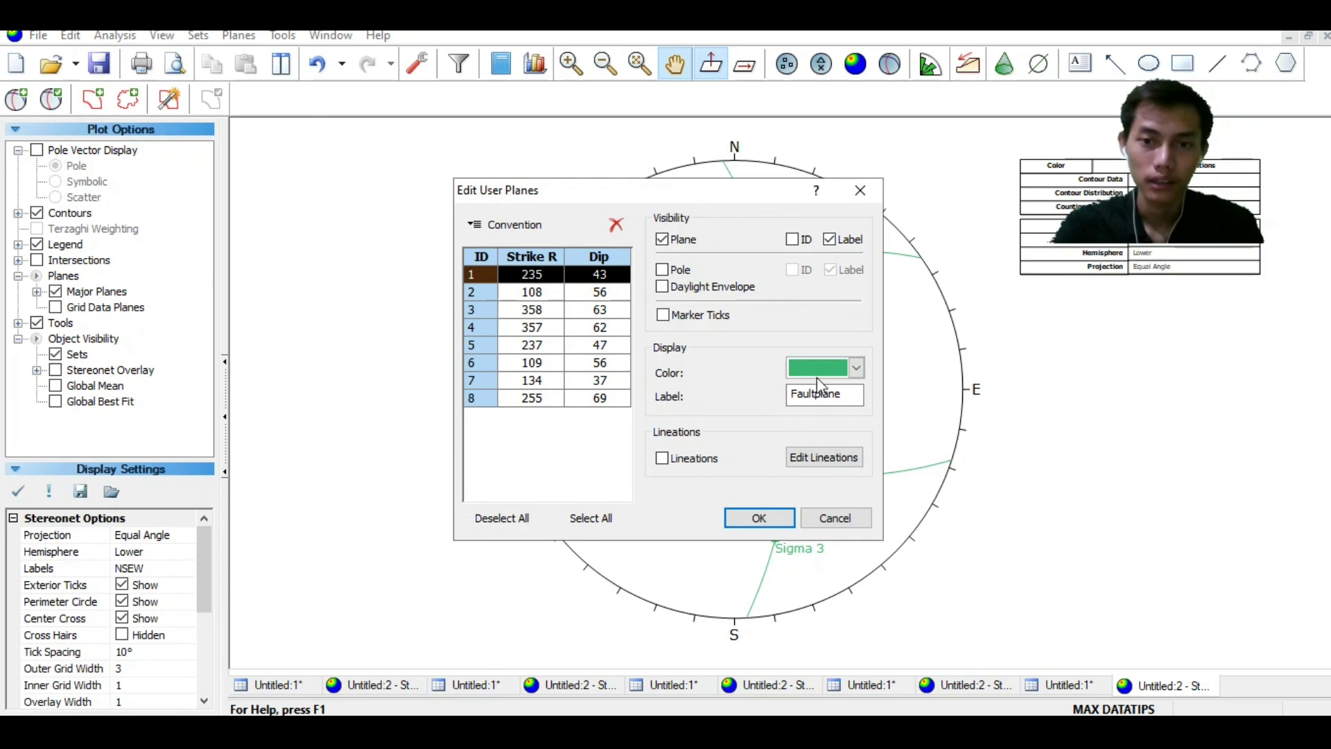
{"action": "left_click", "coordinate": [856, 368]}
{"action": "left_click", "coordinate": [887, 442]}
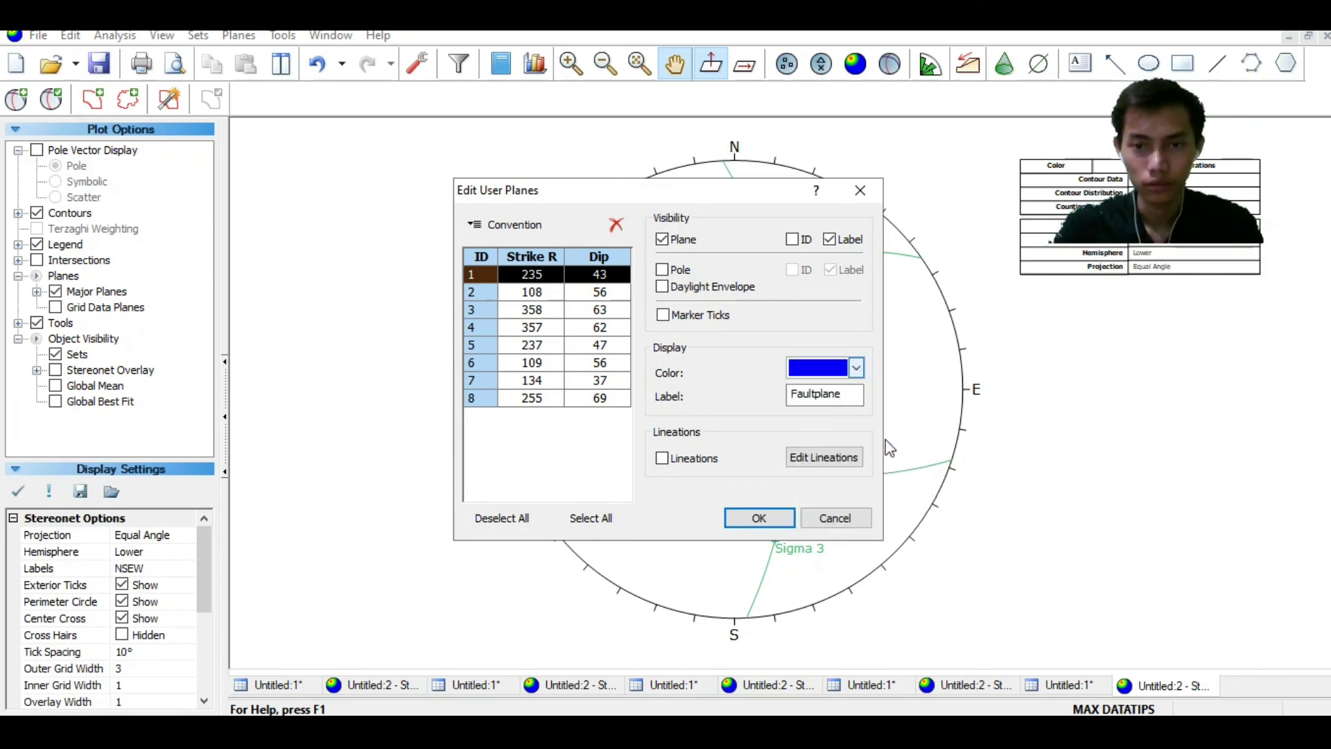
{"action": "left_click", "coordinate": [522, 291]}
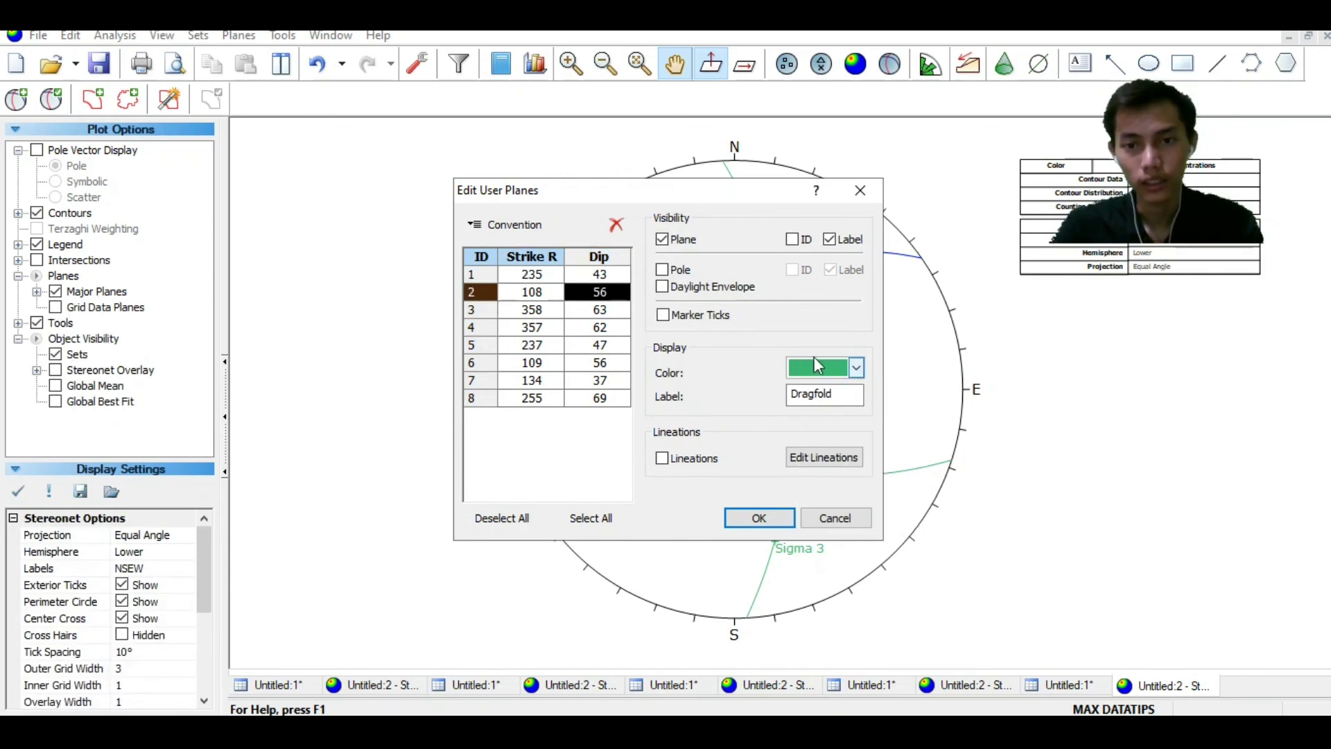
{"action": "left_click", "coordinate": [857, 368]}
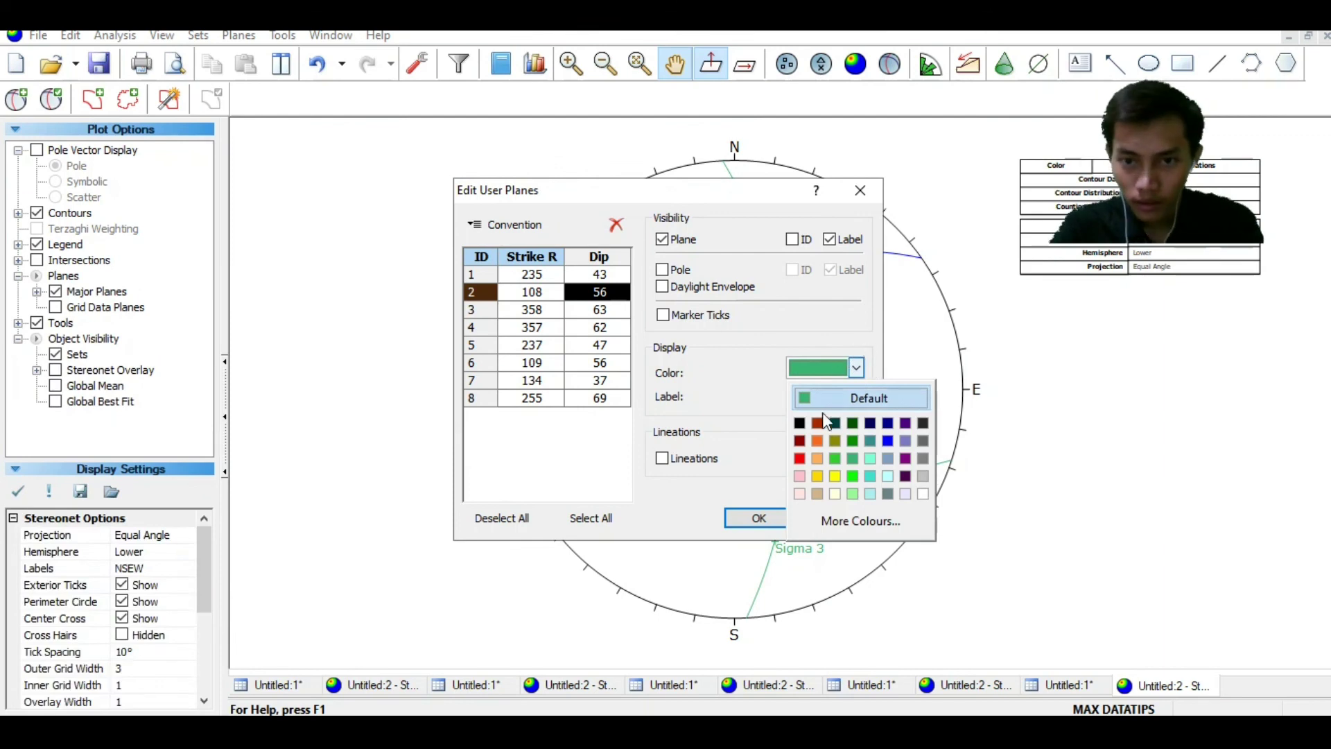
{"action": "left_click", "coordinate": [817, 440]}
Set the display colour of the Sigma 2 pole to red
{"action": "left_click", "coordinate": [596, 310]}
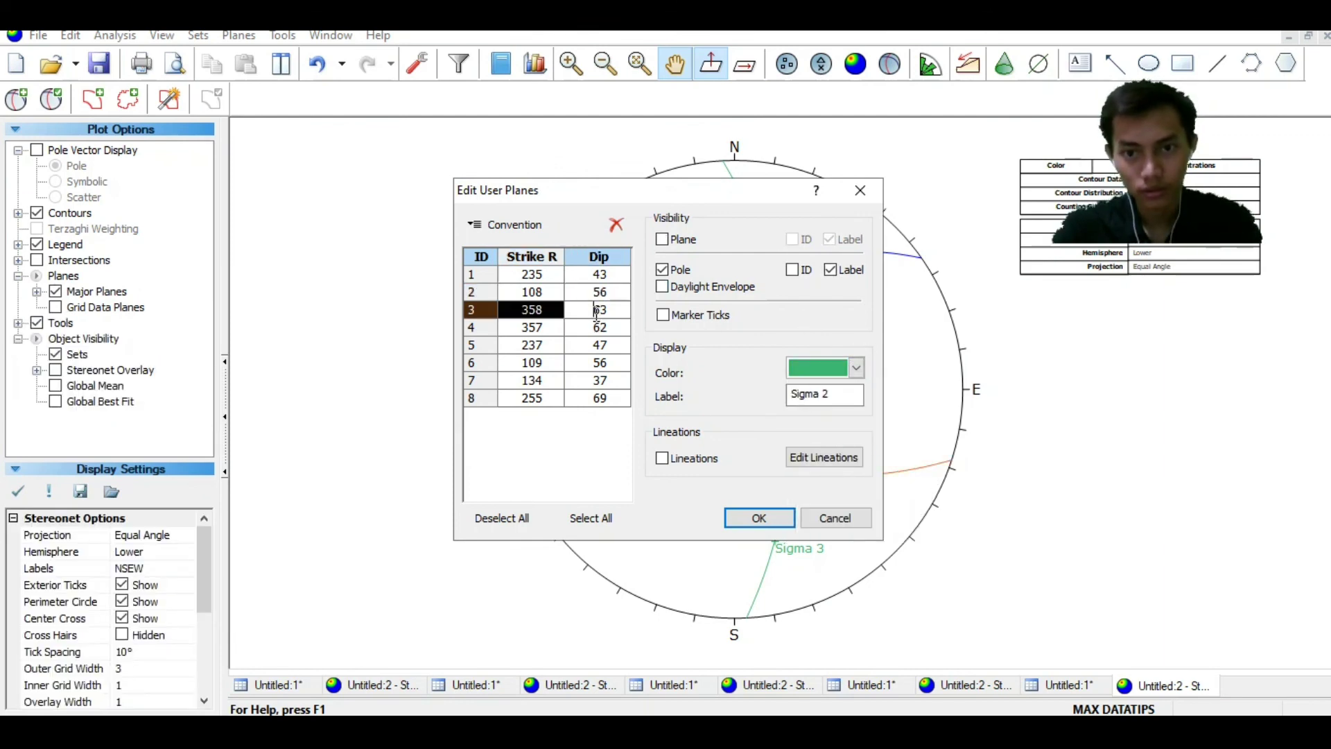
{"action": "left_click", "coordinate": [858, 368]}
{"action": "left_click", "coordinate": [814, 474]}
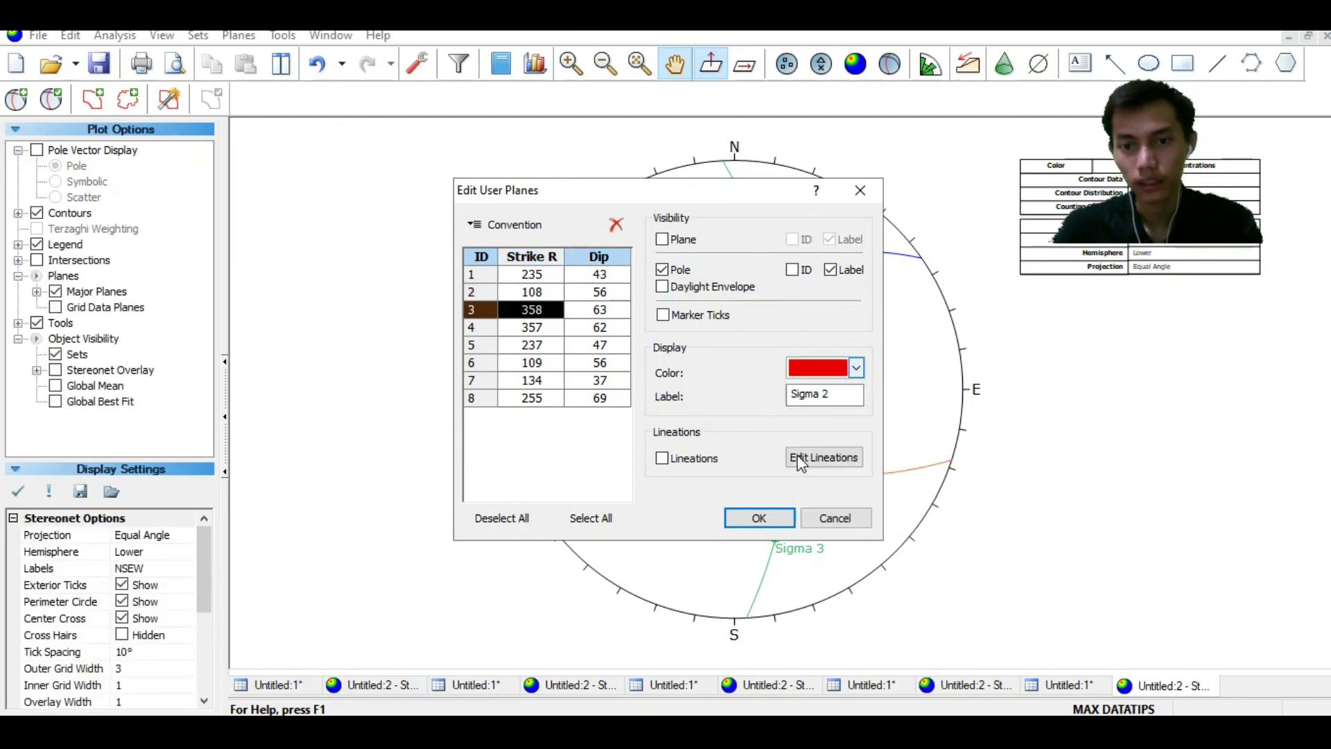
Set the display colour of the Sigma 3' and Sigma 1' poles to purple
{"action": "left_click", "coordinate": [598, 327]}
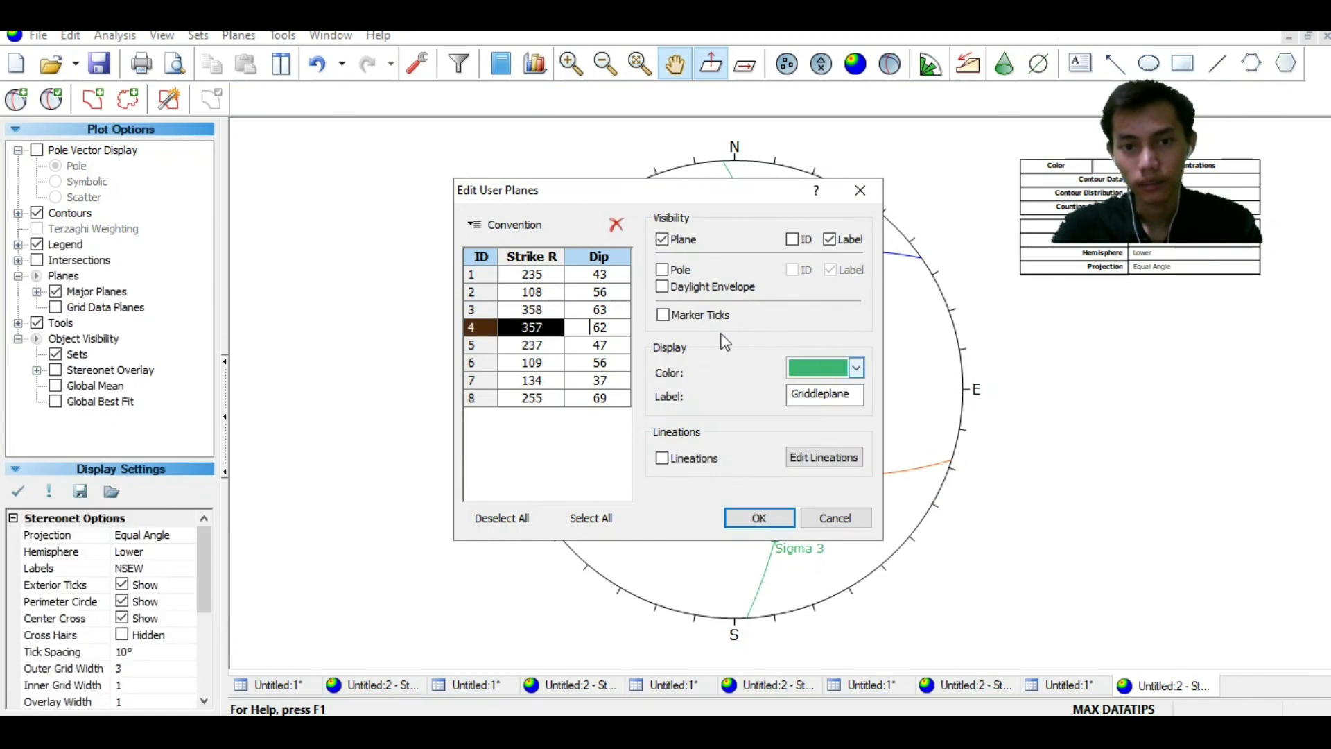
{"action": "key", "text": "Down"}
{"action": "left_click", "coordinate": [857, 371]}
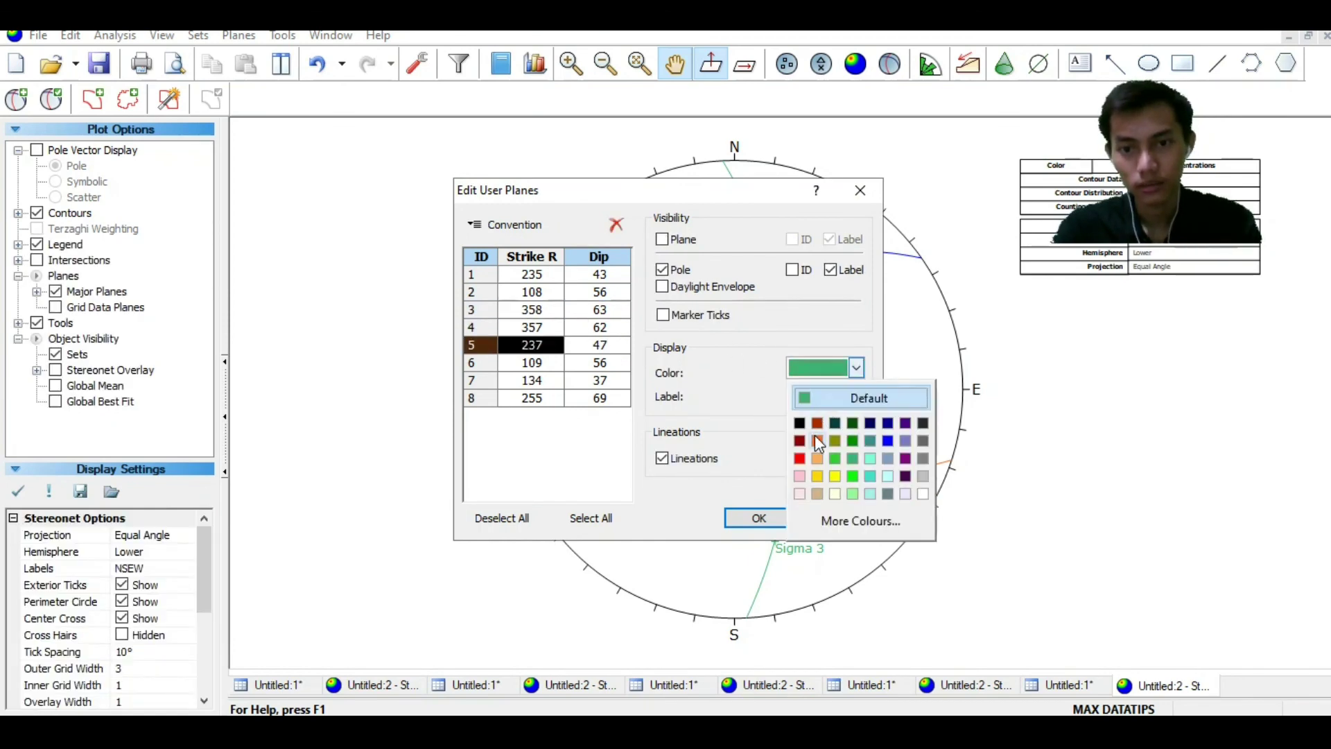
{"action": "left_click", "coordinate": [857, 368]}
{"action": "left_click", "coordinate": [857, 369]}
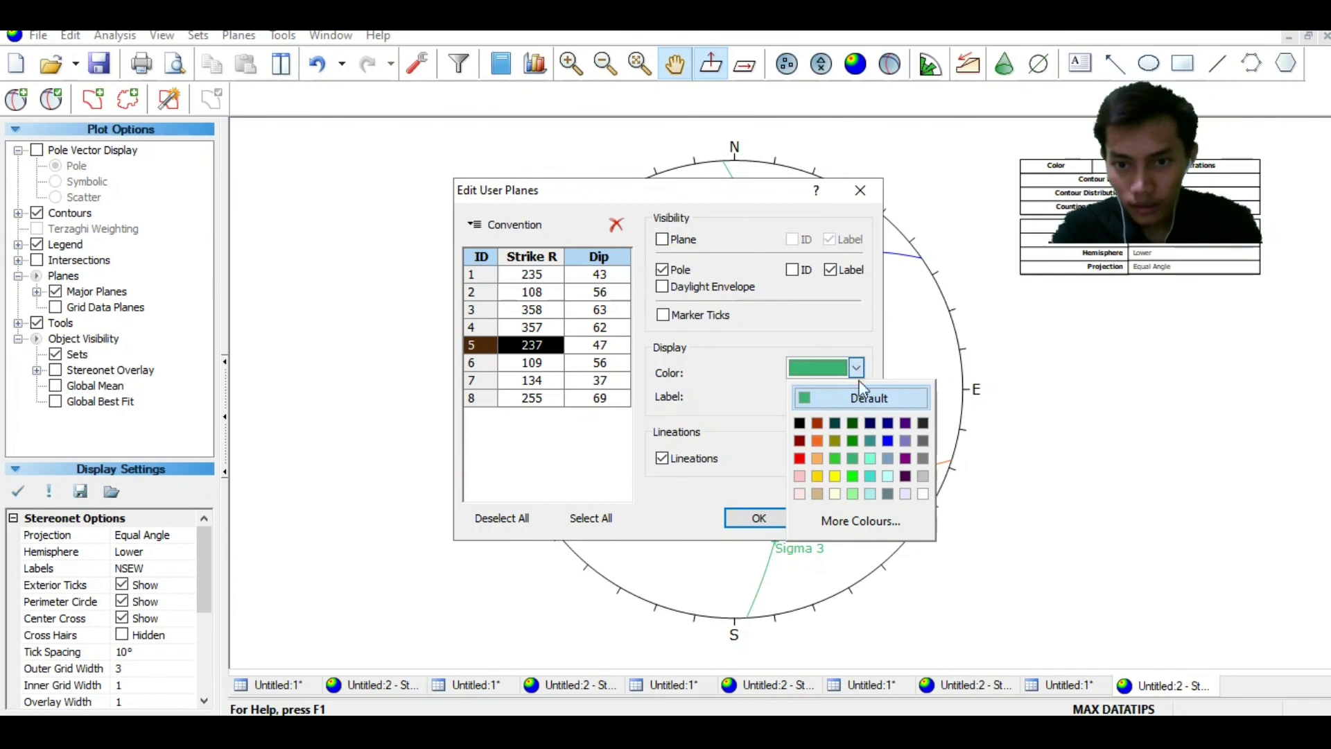
{"action": "left_click", "coordinate": [903, 460]}
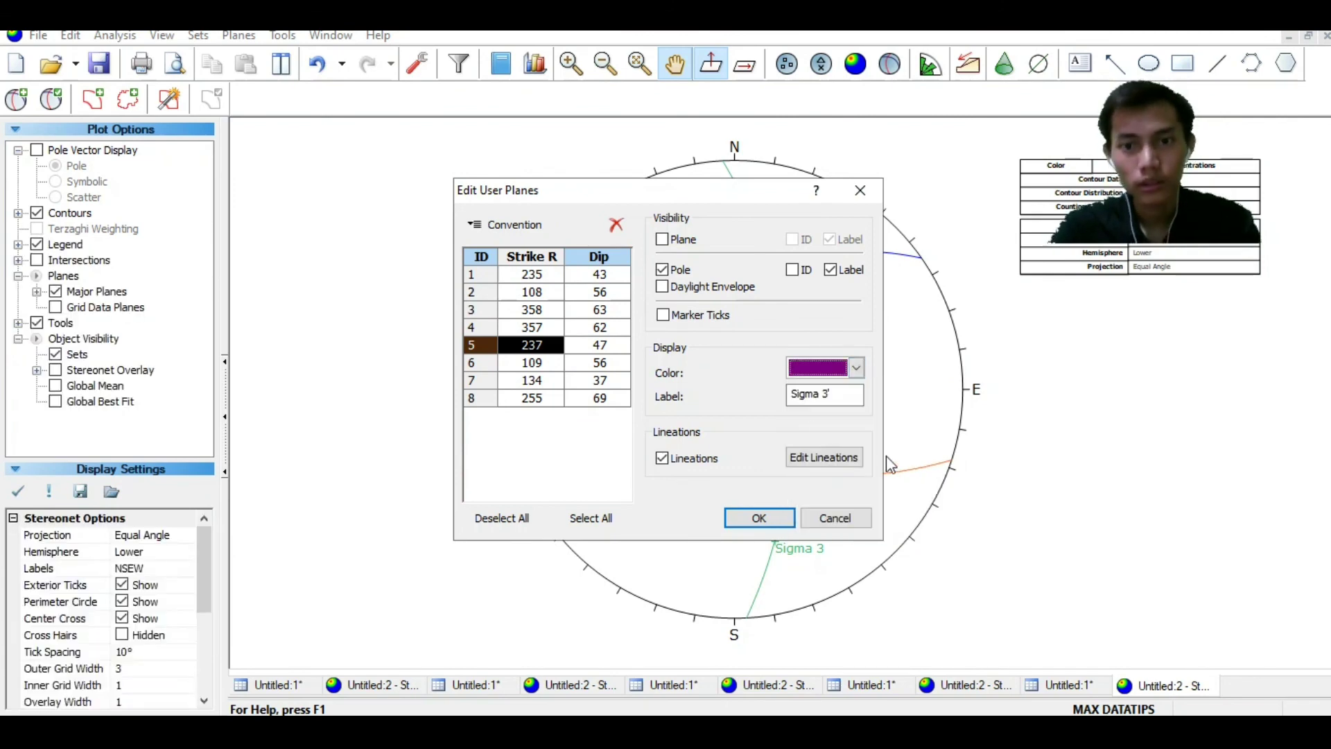
{"action": "left_click", "coordinate": [595, 364]}
{"action": "left_click", "coordinate": [857, 368]}
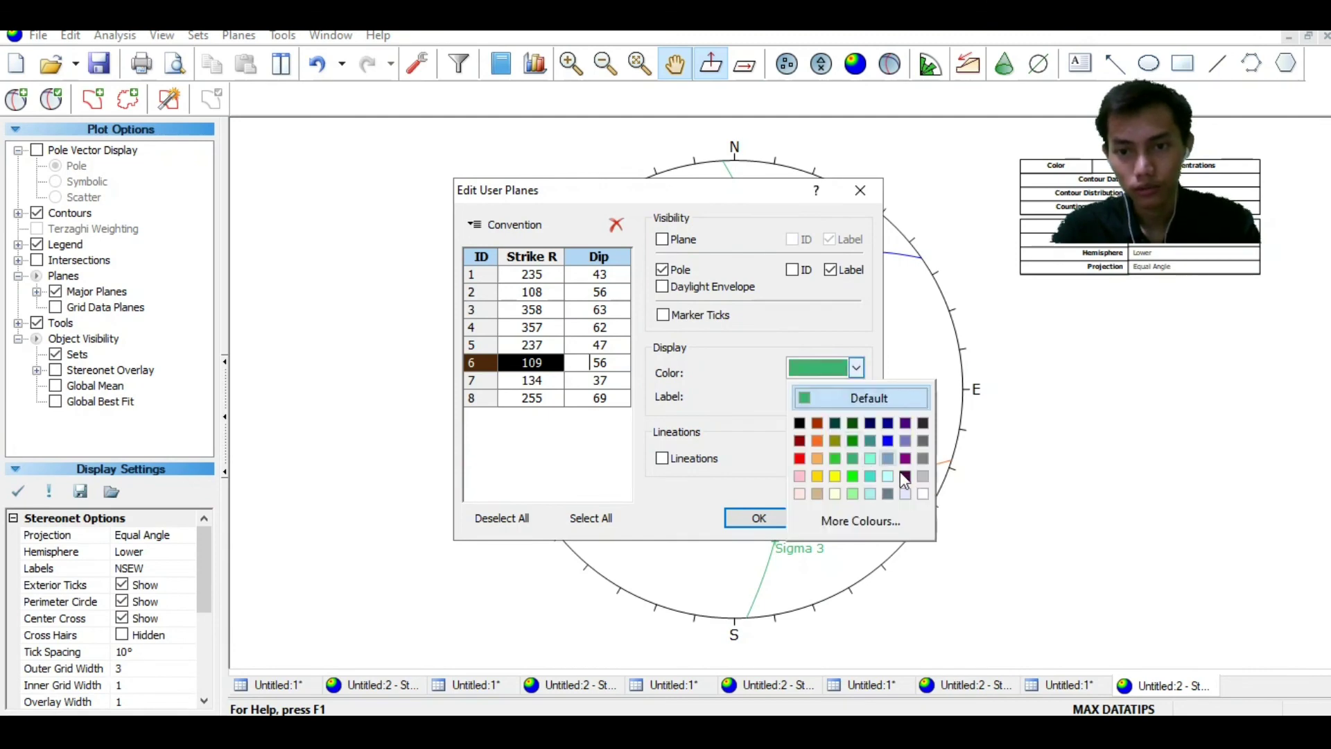
{"action": "left_click", "coordinate": [904, 459]}
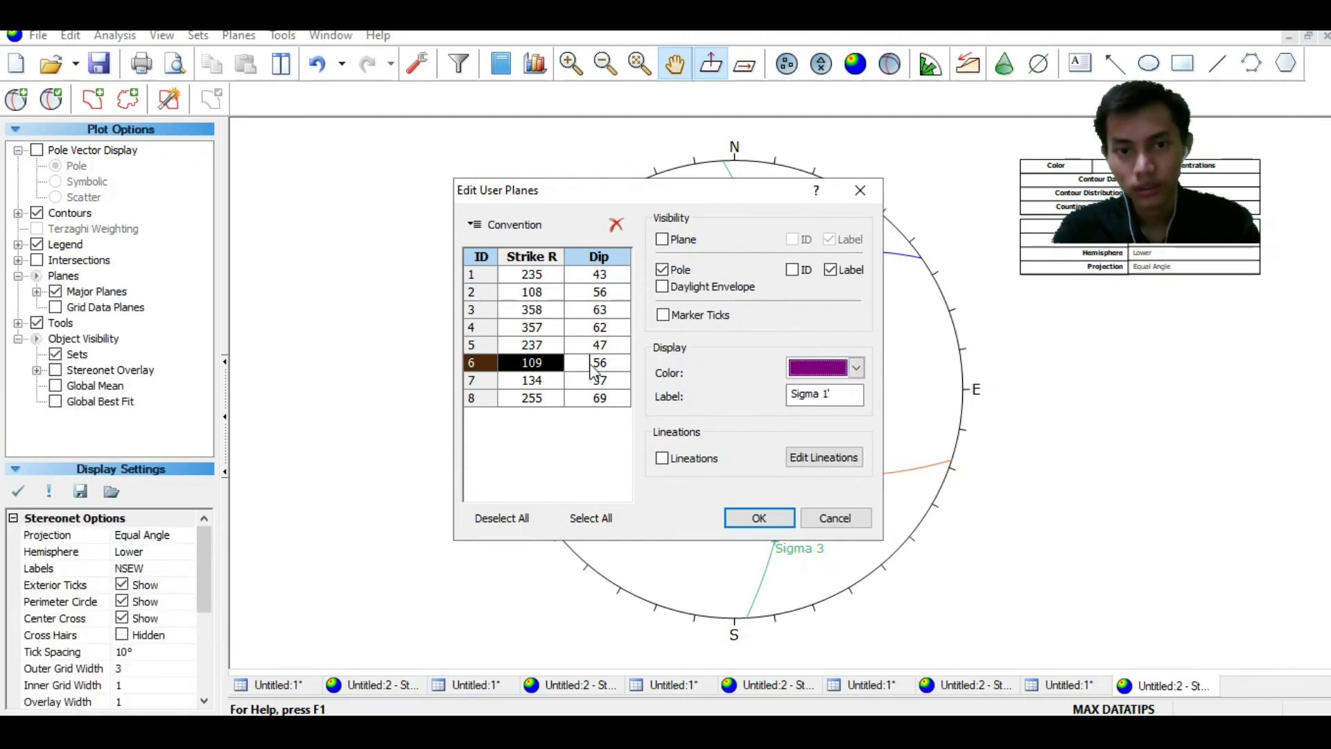
Set the display colour of the Sigma 1 and Sigma 3 poles to red and apply the user plane edits
{"action": "left_click", "coordinate": [557, 381]}
{"action": "left_click", "coordinate": [857, 368]}
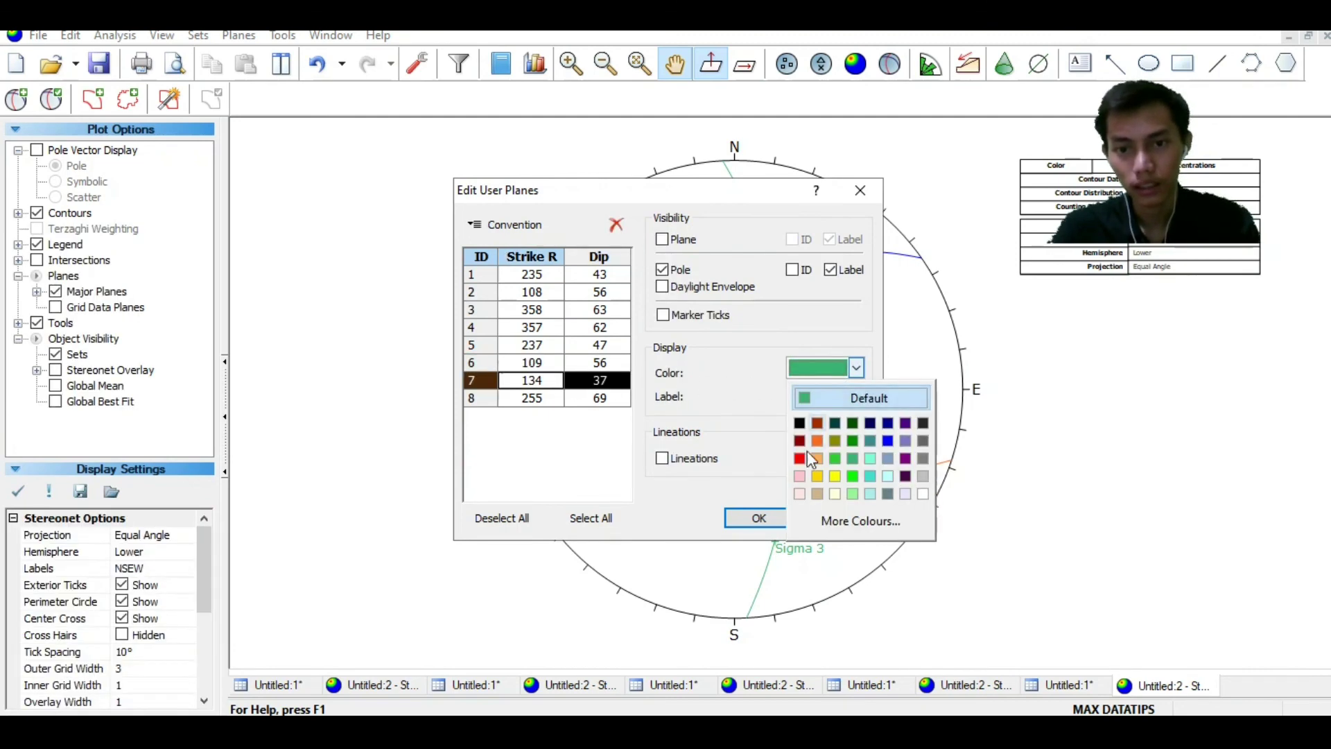
{"action": "left_click", "coordinate": [799, 459]}
{"action": "left_click", "coordinate": [562, 398]}
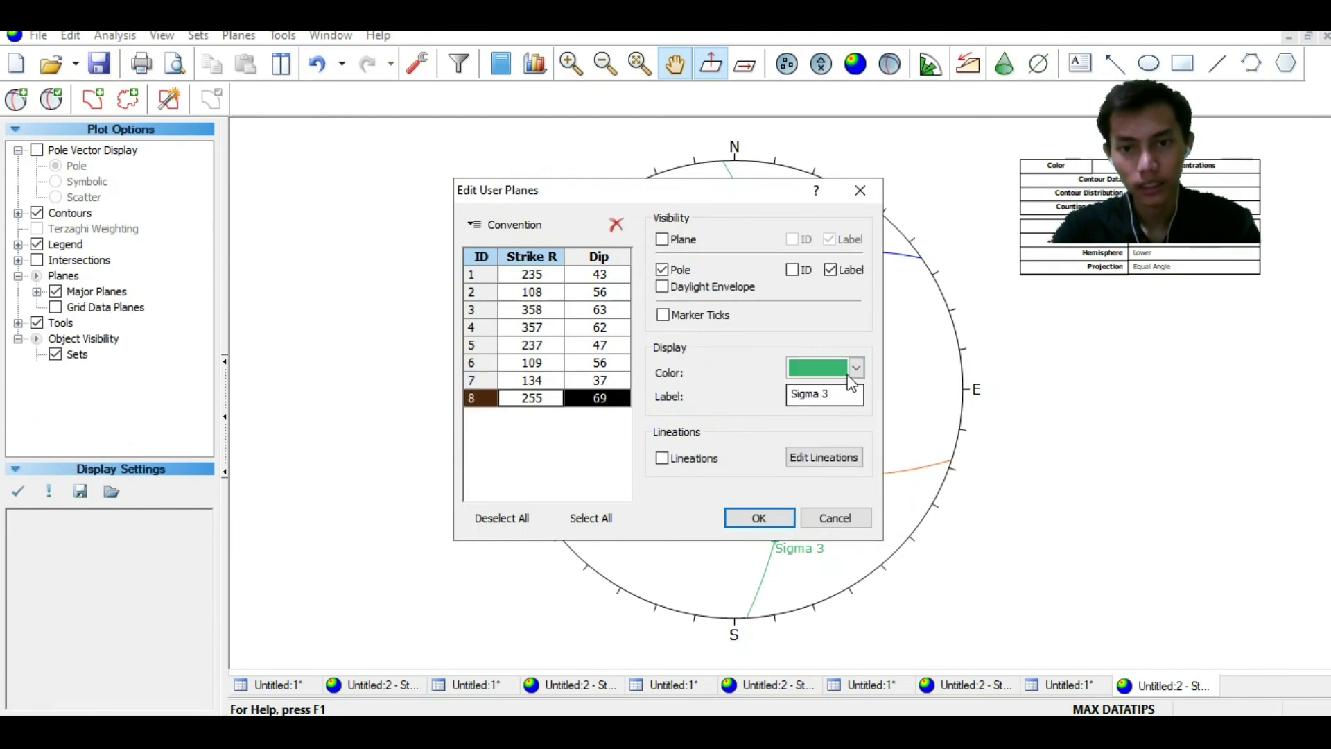
{"action": "left_click", "coordinate": [825, 368]}
{"action": "left_click", "coordinate": [799, 459]}
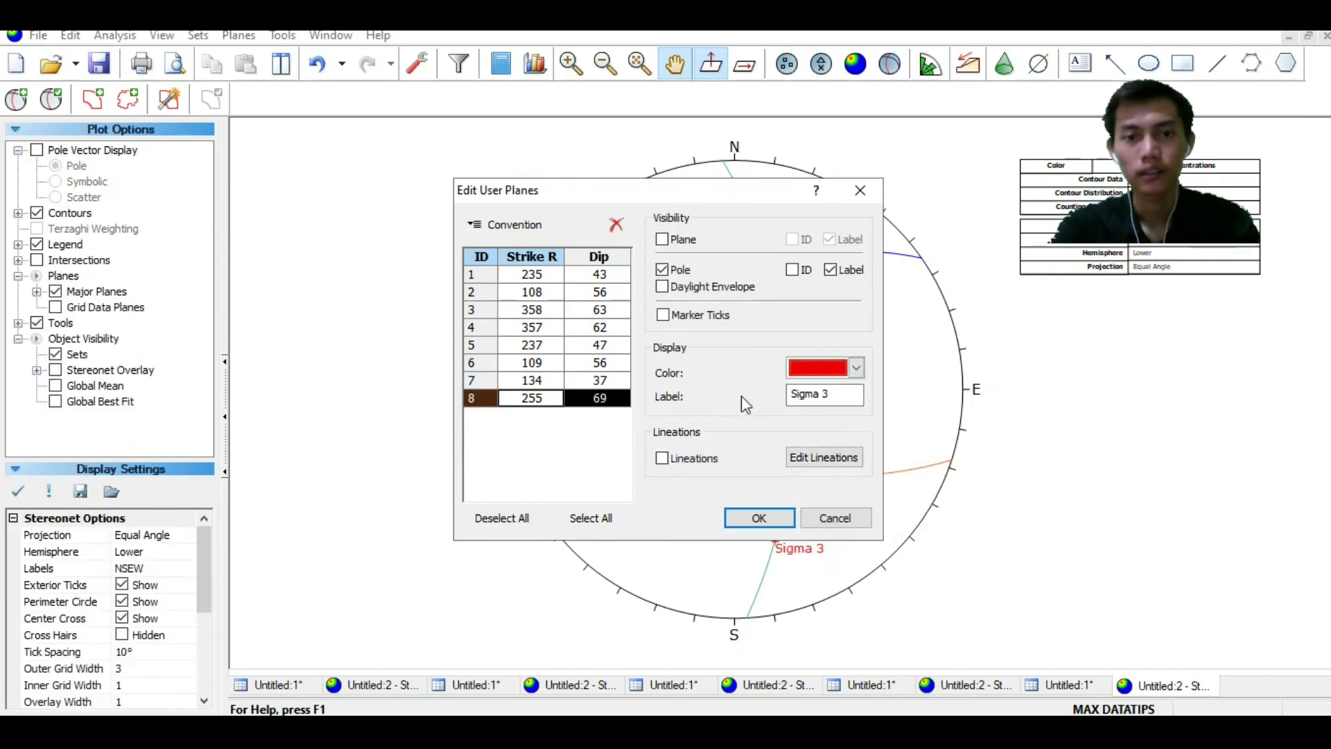
{"action": "left_click", "coordinate": [758, 518]}
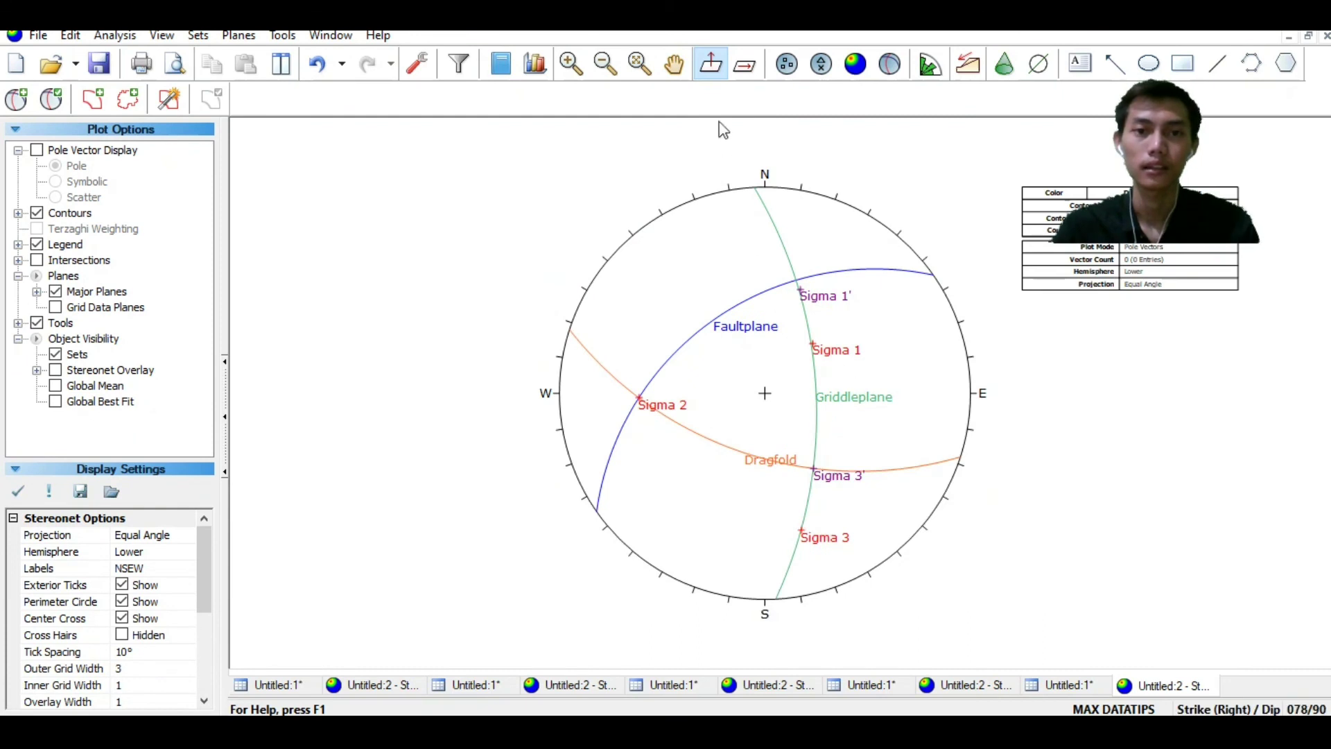
Refresh the plot legend by hiding it and showing it again so it lists the user planes
{"action": "left_click", "coordinate": [676, 64]}
{"action": "left_click_drag", "start_coordinate": [1014, 407], "coordinate": [681, 399]}
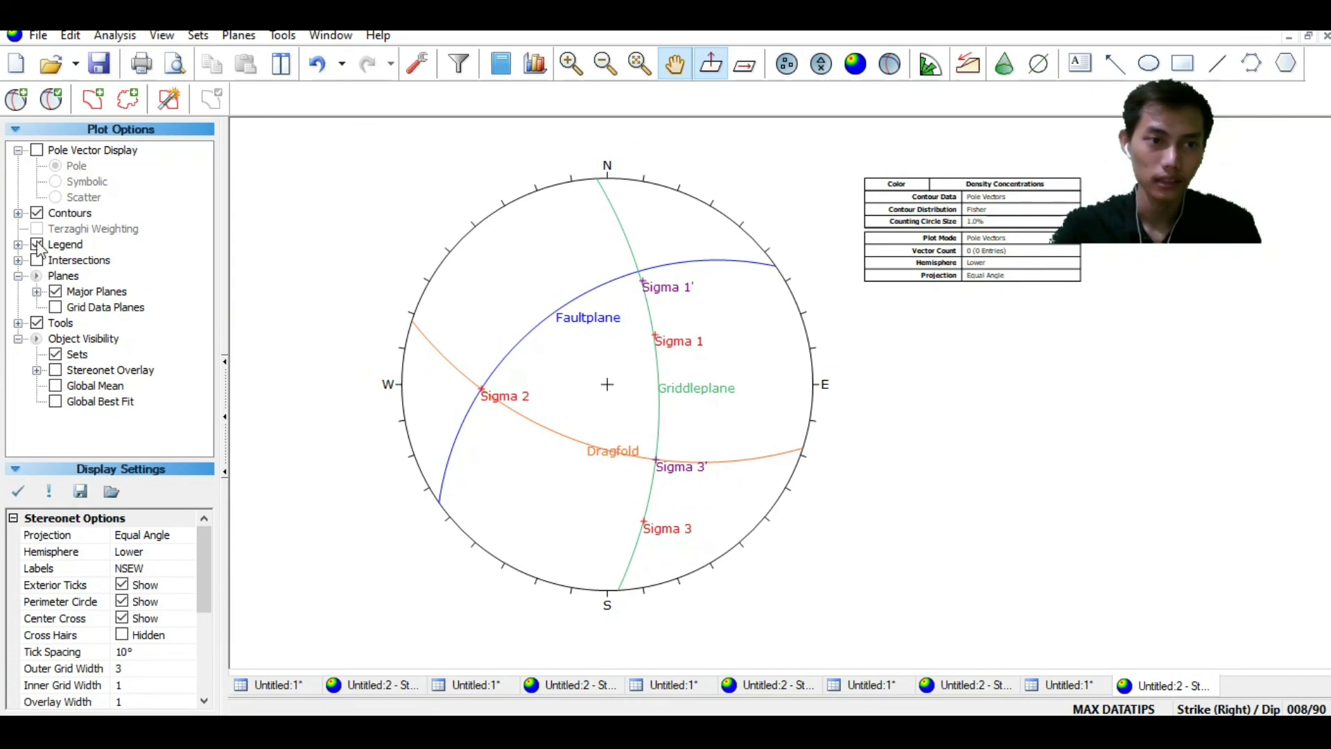
{"action": "left_click", "coordinate": [38, 244]}
{"action": "left_click", "coordinate": [37, 245]}
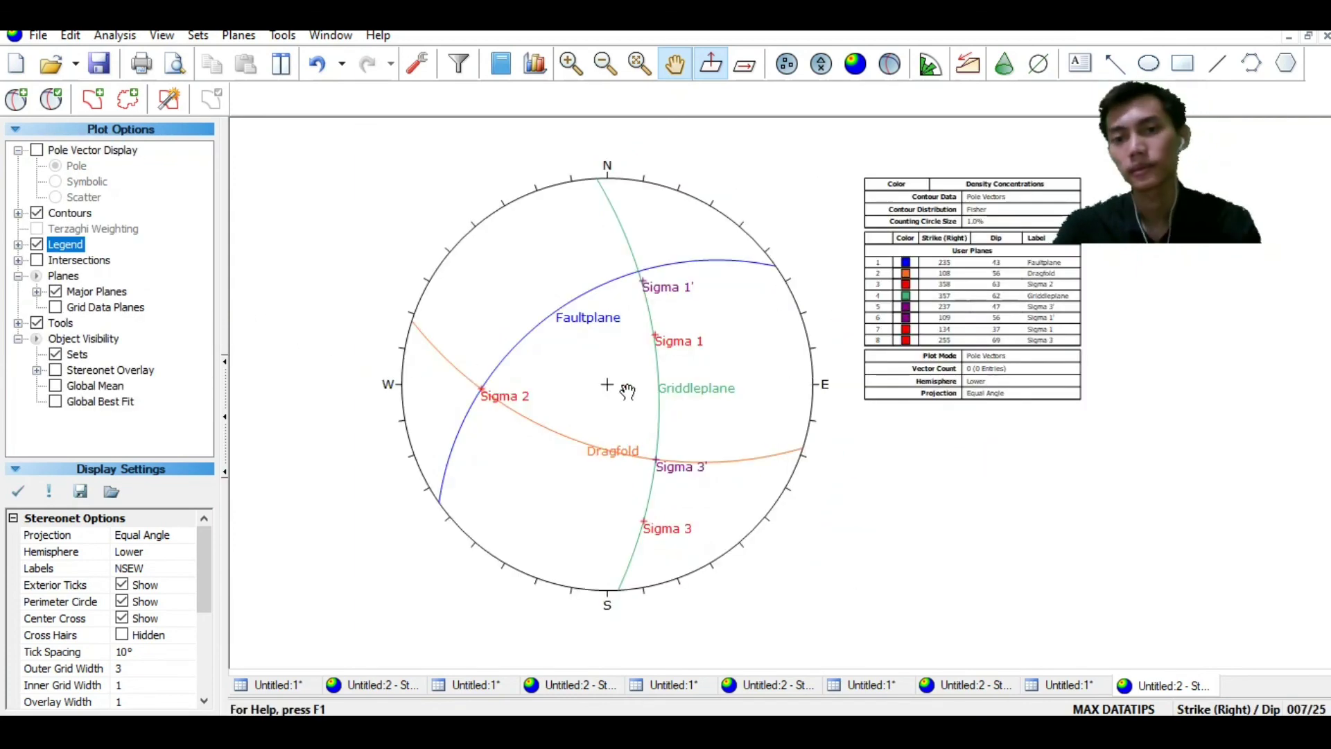
Switch the orientation convention of the stereonet from Strike (Right) / Dip to Trend / Plunge
{"action": "scroll", "coordinate": [983, 317], "scroll_direction": "up", "scroll_amount": 3}
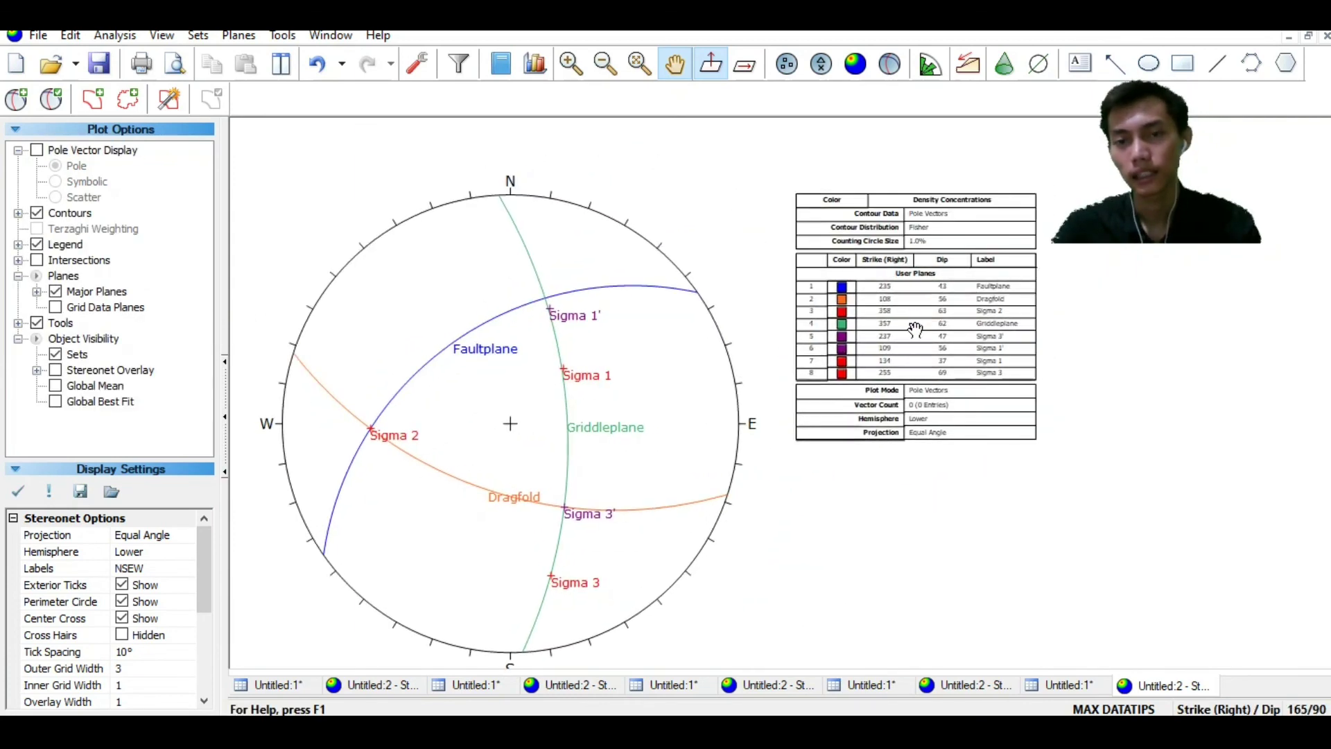
{"action": "scroll", "coordinate": [1003, 259], "scroll_direction": "down", "scroll_amount": 1}
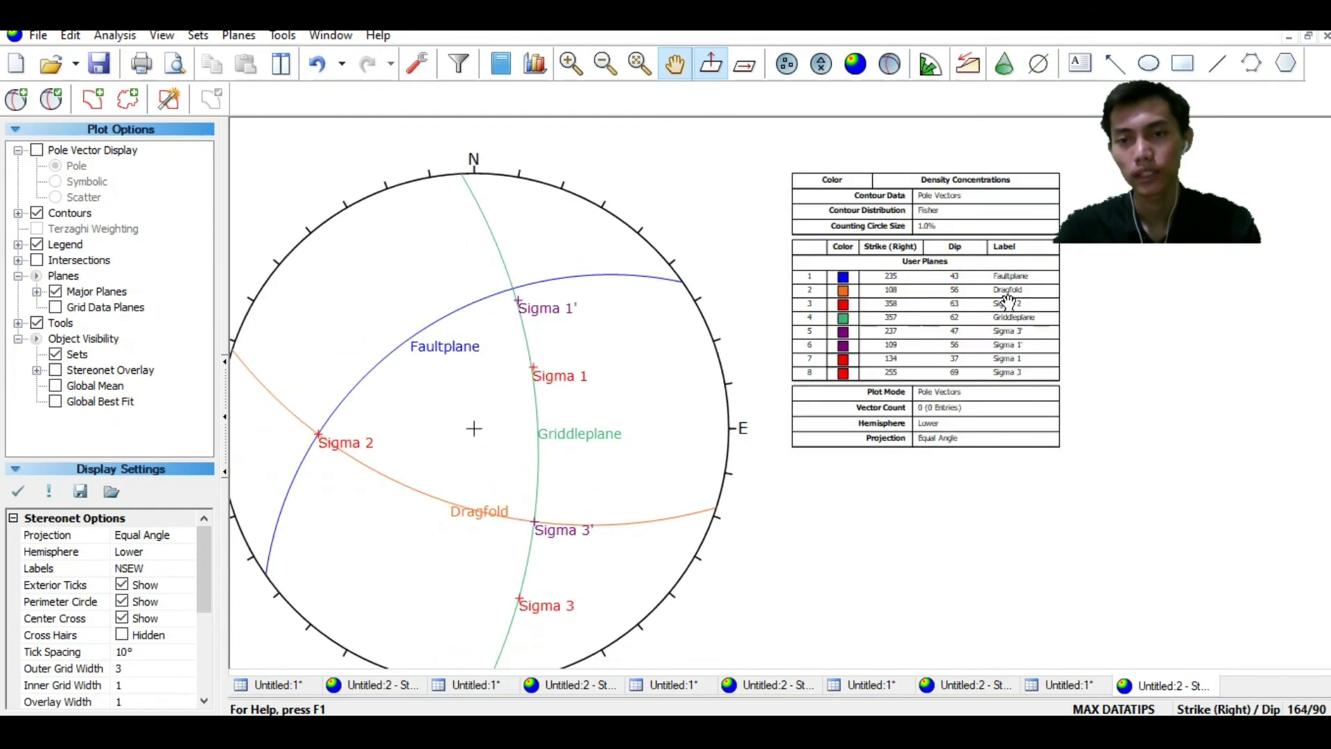
{"action": "scroll", "coordinate": [794, 381], "scroll_direction": "down", "scroll_amount": 2}
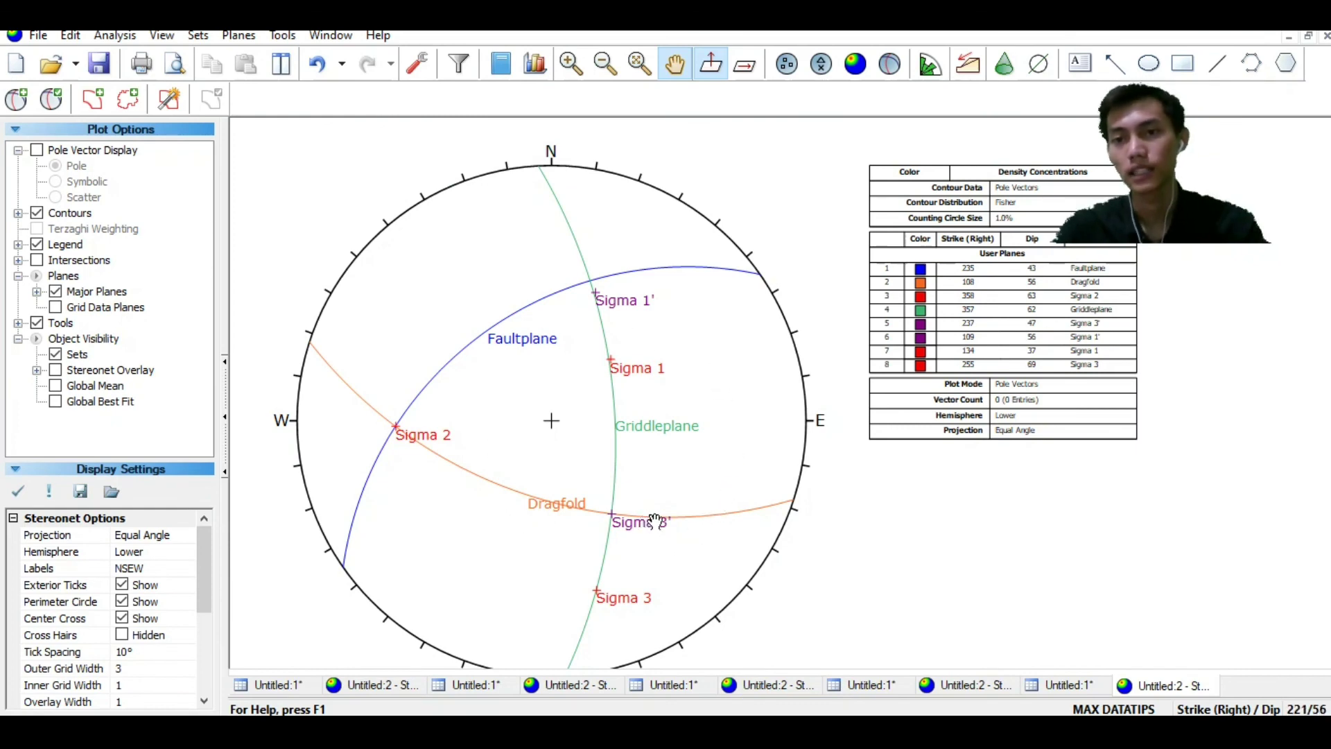
{"action": "left_click", "coordinate": [1235, 708]}
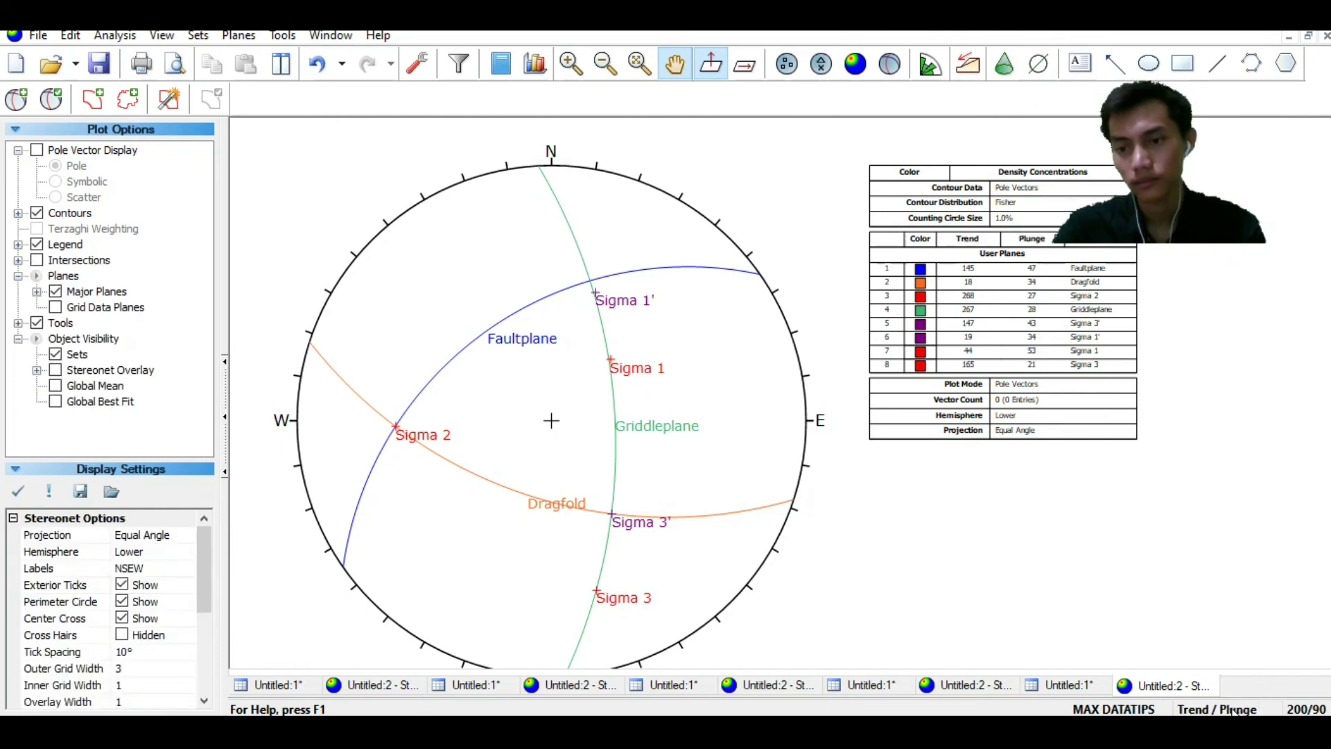
Examine the trend and plunge of Sigma 1, Sigma 2 and Sigma 3 in the legend's User Planes table alongside the stereonet
{"action": "scroll", "coordinate": [1109, 465], "scroll_direction": "up", "scroll_amount": 1}
{"action": "scroll", "coordinate": [947, 465], "scroll_direction": "up", "scroll_amount": 1}
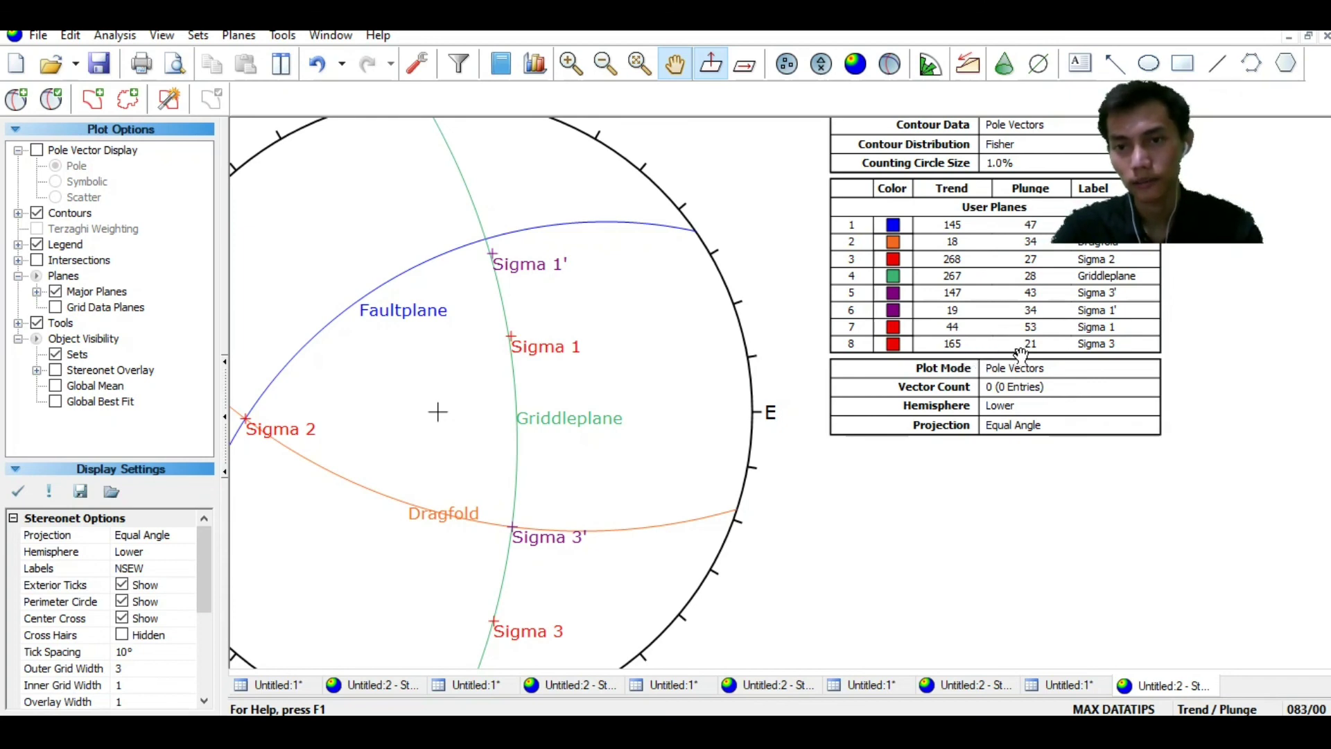
{"action": "scroll", "coordinate": [1019, 355], "scroll_direction": "down", "scroll_amount": 3}
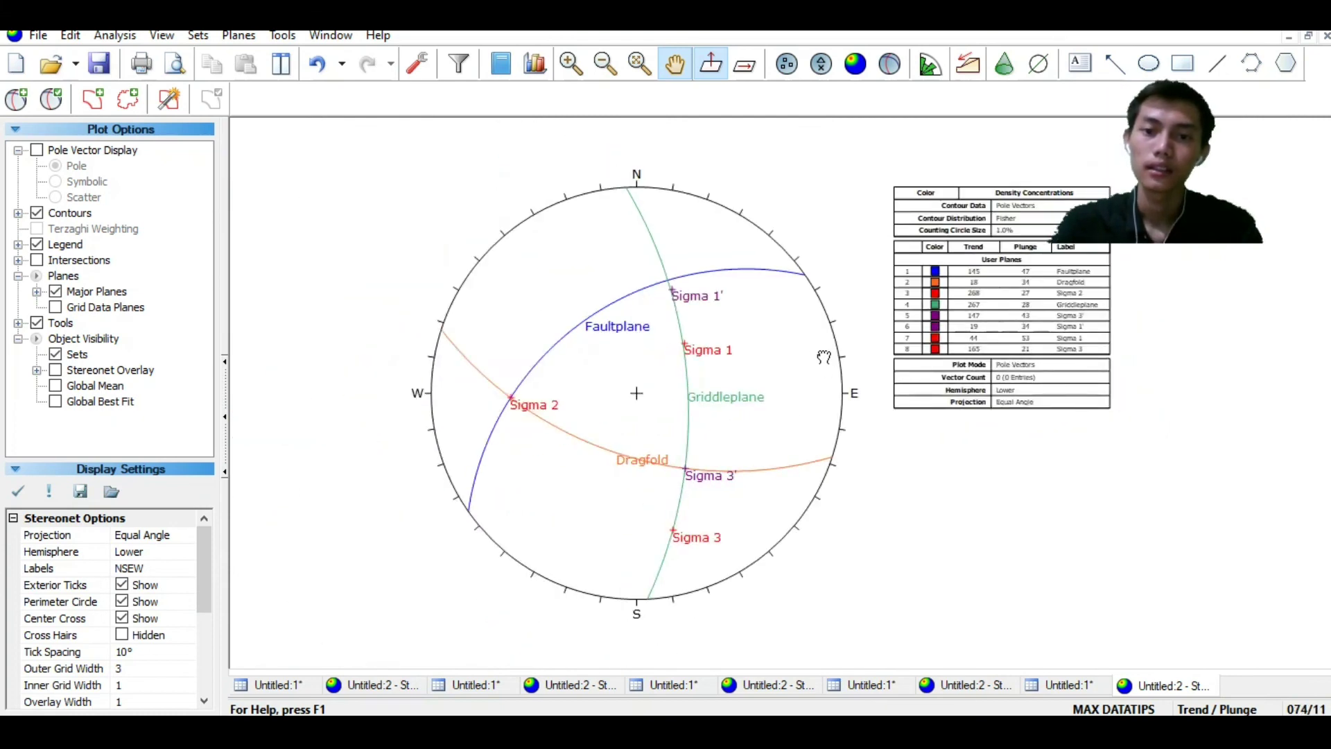
{"action": "scroll", "coordinate": [824, 357], "scroll_direction": "up", "scroll_amount": 2}
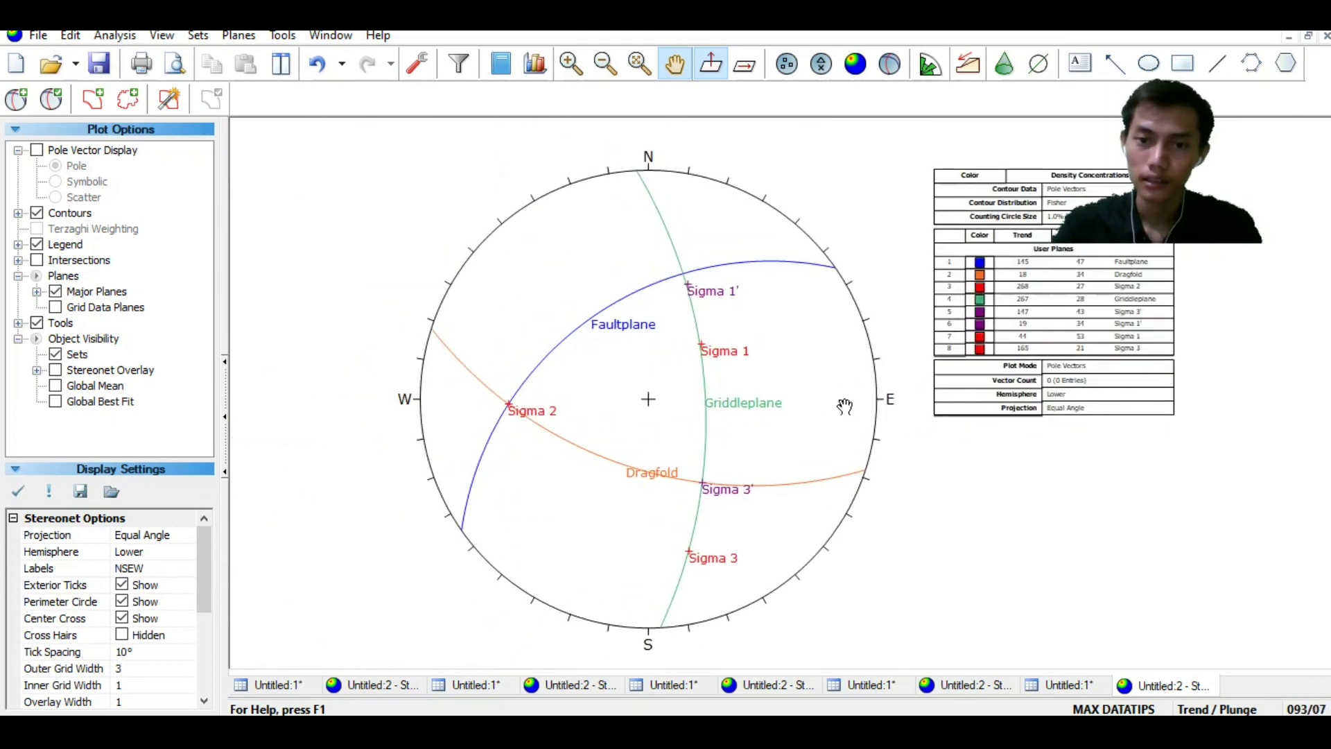
{"action": "left_click_drag", "start_coordinate": [841, 377], "coordinate": [827, 368]}
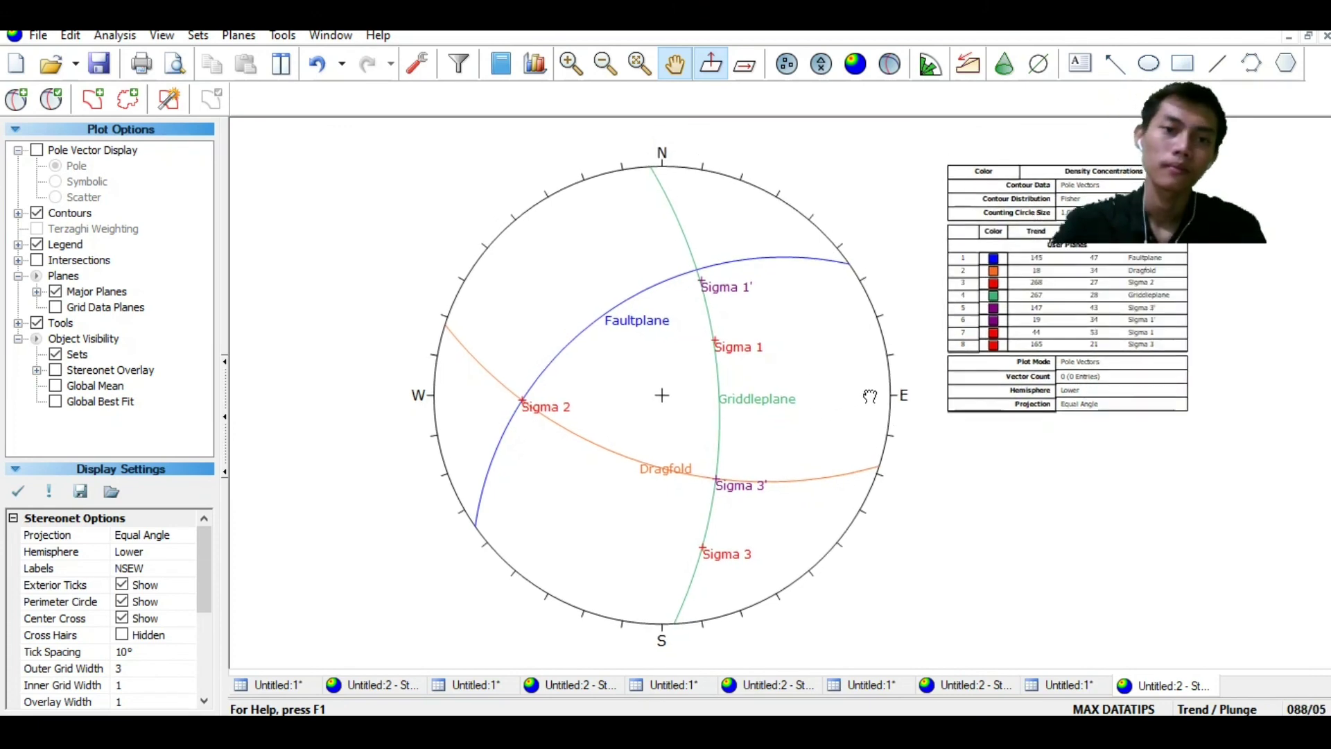
{"action": "left_click_drag", "start_coordinate": [834, 409], "coordinate": [868, 391]}
{"action": "left_click_drag", "start_coordinate": [801, 326], "coordinate": [763, 368]}
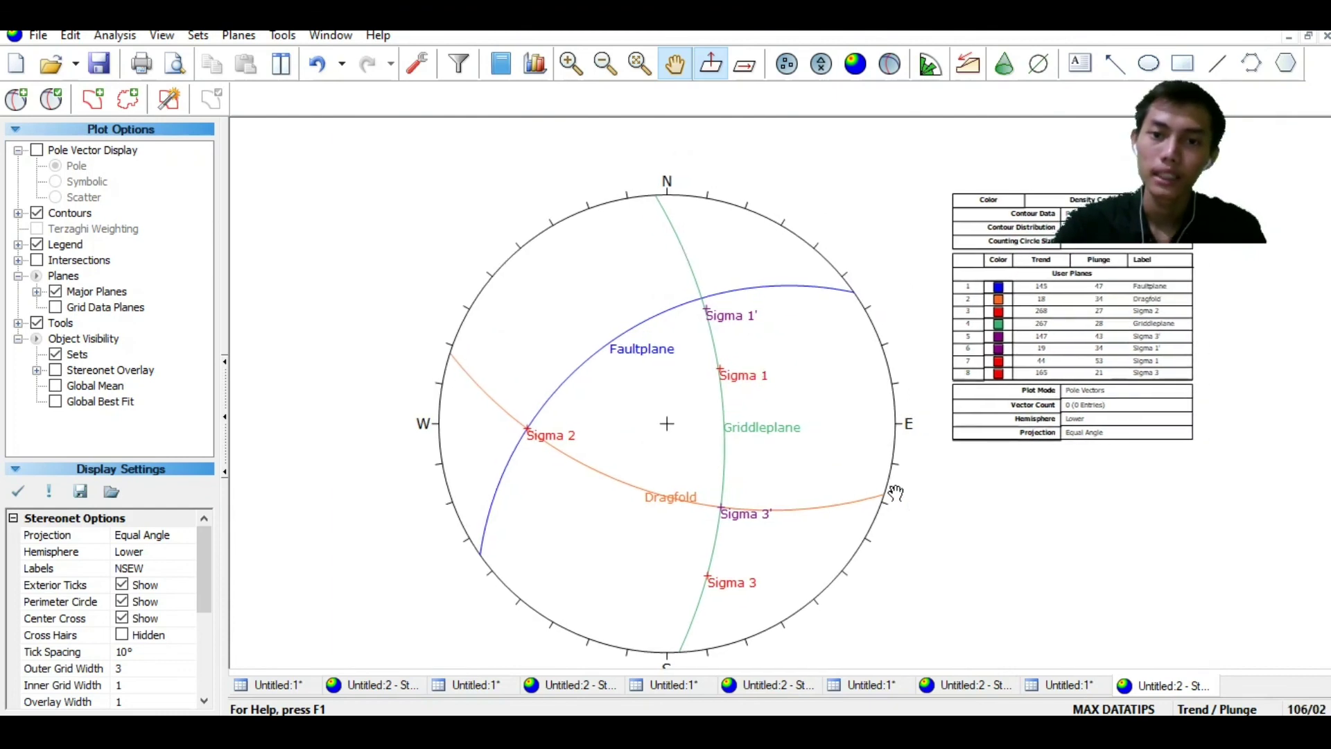
{"action": "left_click_drag", "start_coordinate": [970, 512], "coordinate": [997, 499]}
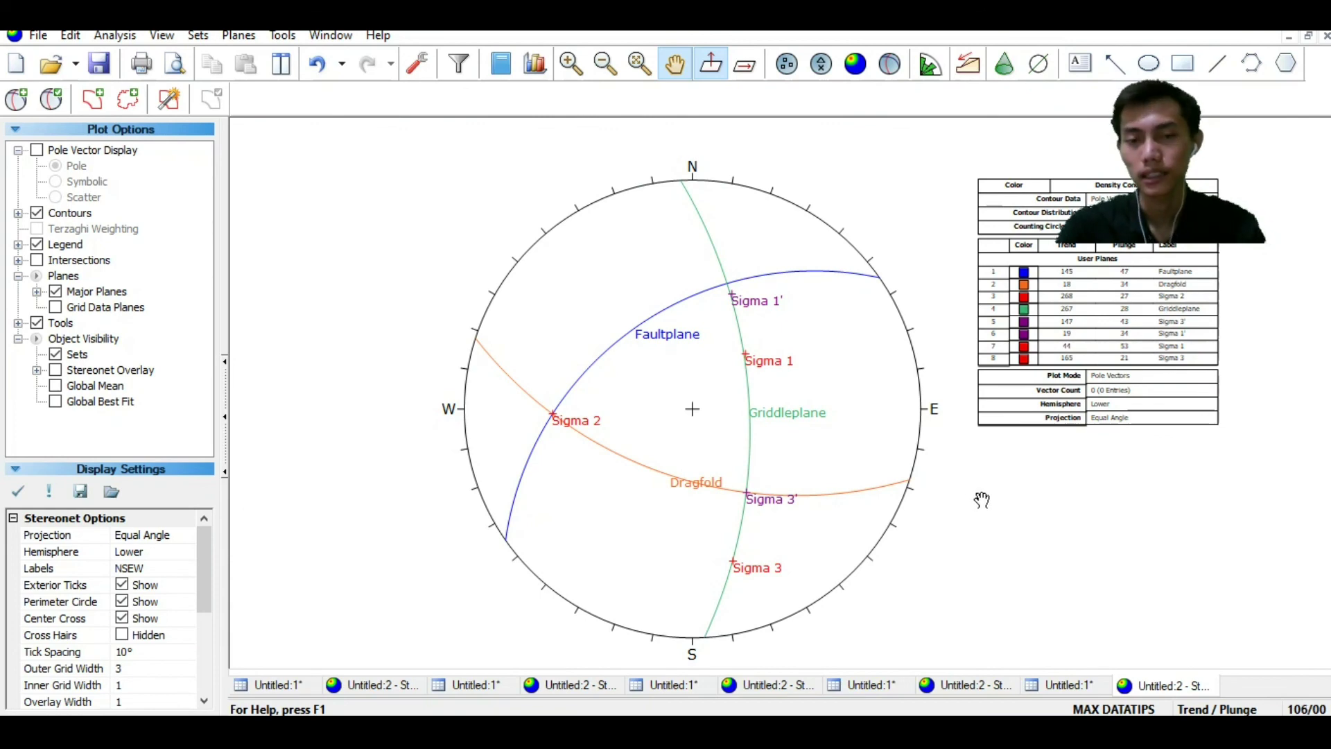
{"action": "left_click_drag", "start_coordinate": [869, 438], "coordinate": [878, 432]}
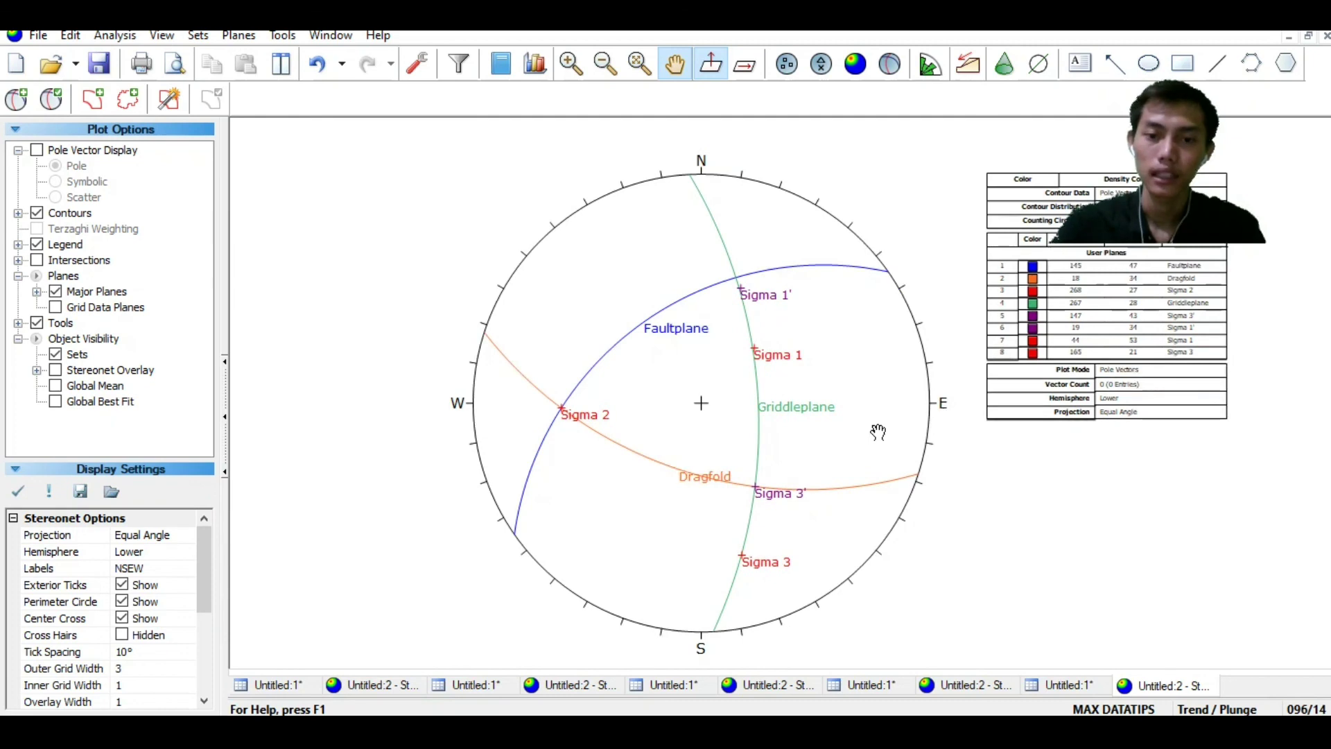